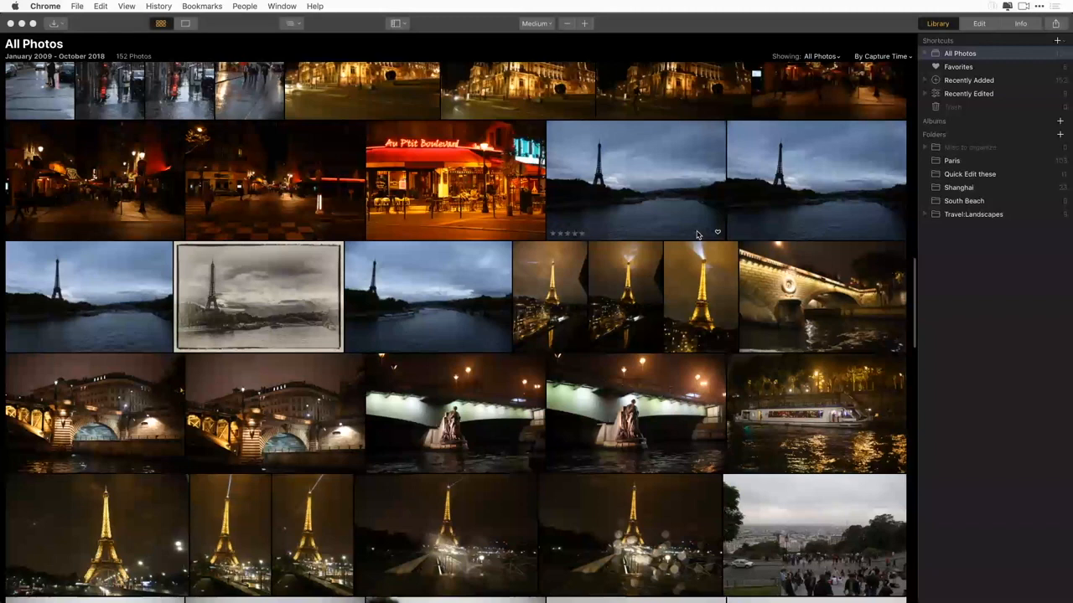
Set the gallery thumbnails to the Small size and browse the photos.
{"action": "left_click", "coordinate": [544, 25]}
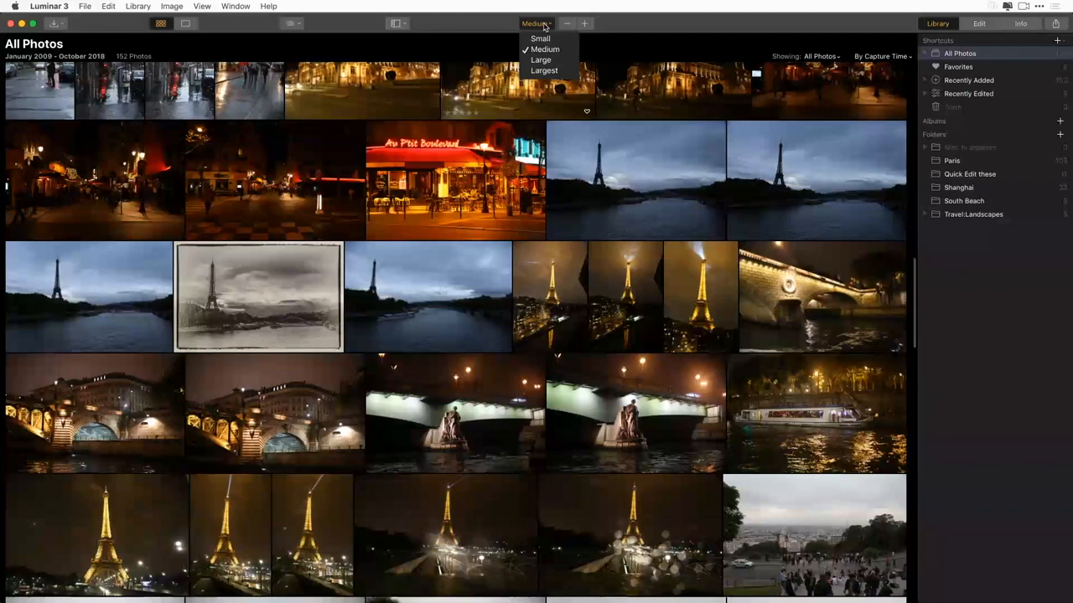
{"action": "left_click", "coordinate": [540, 38]}
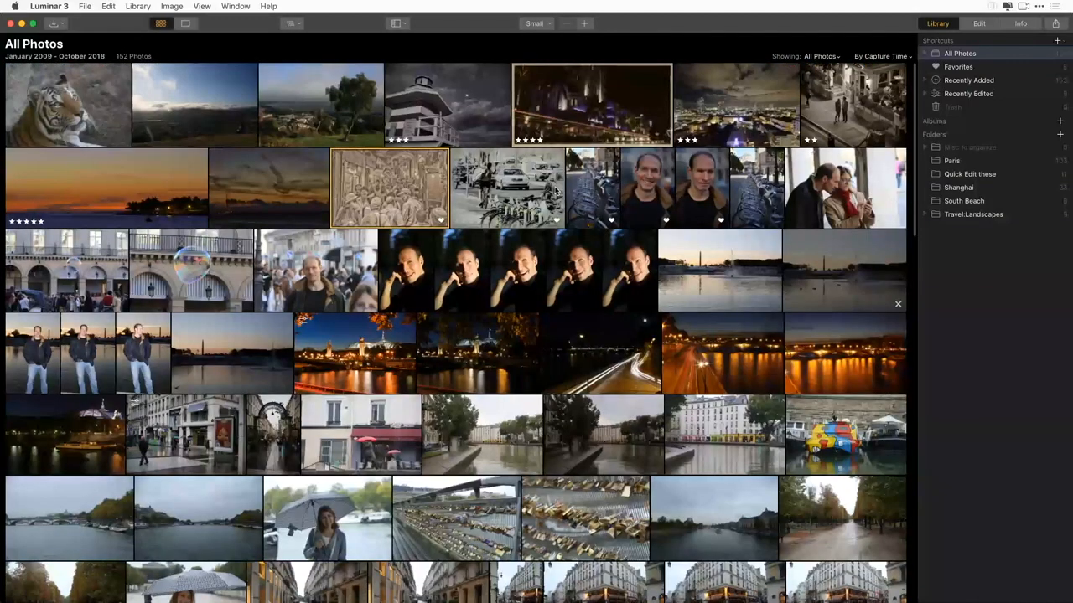
{"action": "scroll", "coordinate": [556, 191], "scroll_direction": "down", "scroll_amount": 4}
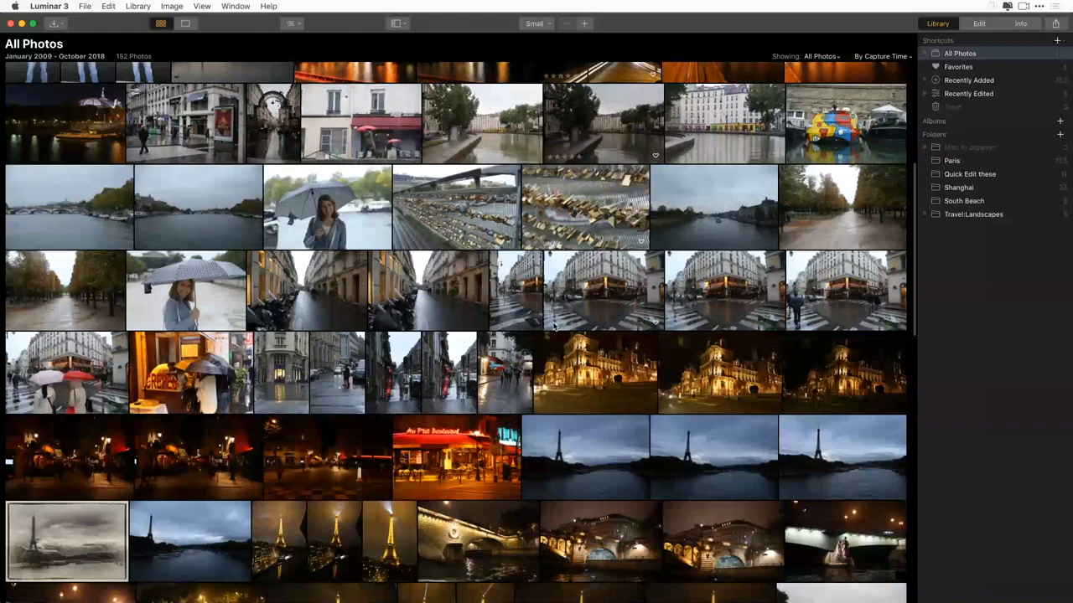
{"action": "scroll", "coordinate": [553, 327], "scroll_direction": "up", "scroll_amount": 2}
Display the gallery thumbnails at the Largest size, look over the photos, and return the size to Medium.
{"action": "left_click", "coordinate": [536, 24]}
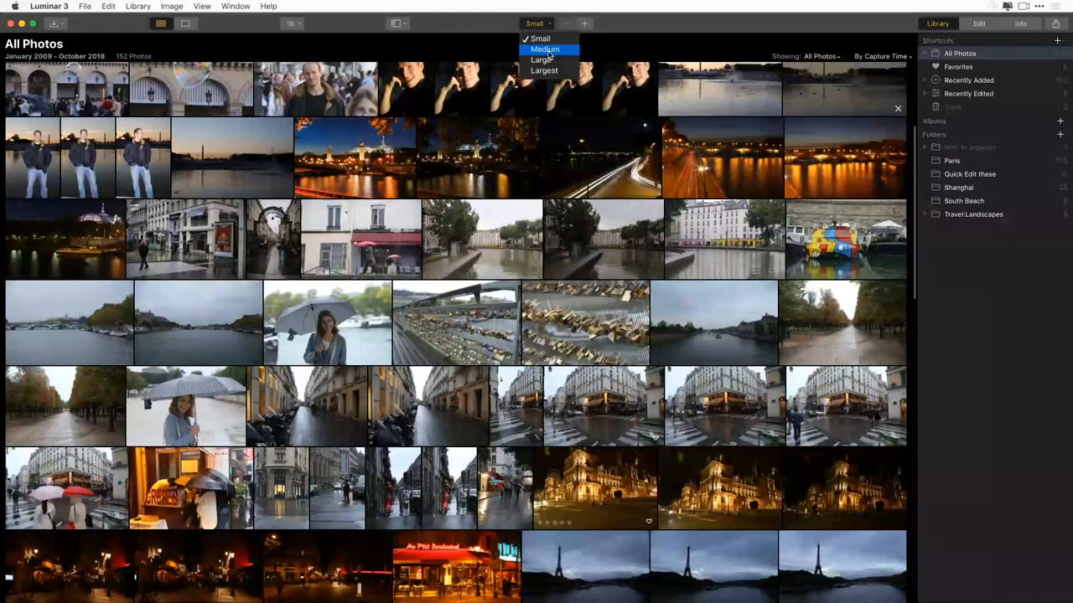
{"action": "left_click", "coordinate": [543, 70]}
{"action": "scroll", "coordinate": [519, 298], "scroll_direction": "down", "scroll_amount": 2}
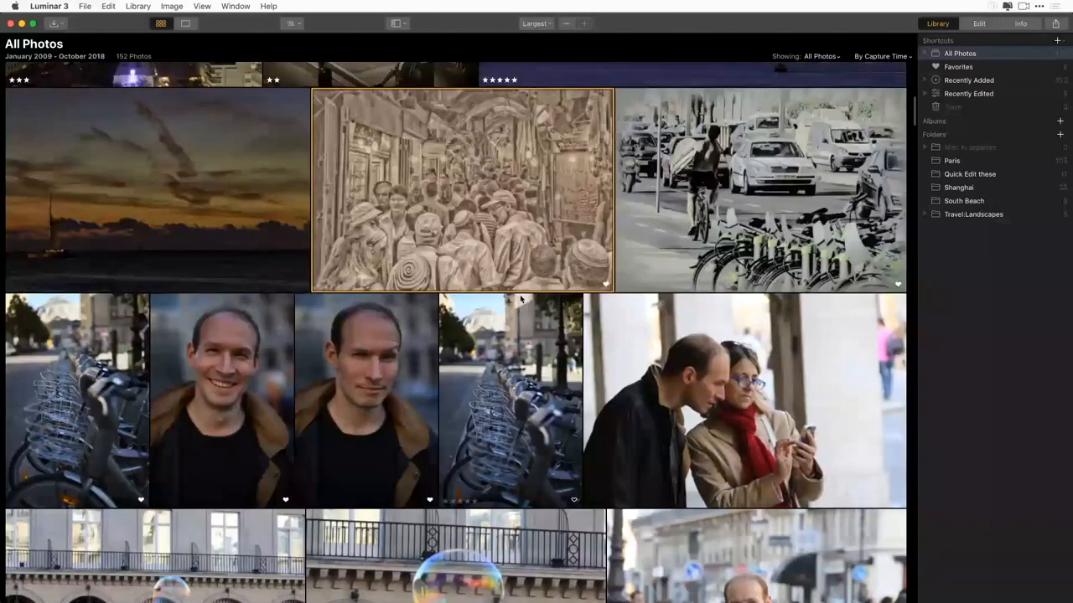
{"action": "scroll", "coordinate": [521, 298], "scroll_direction": "down", "scroll_amount": 1}
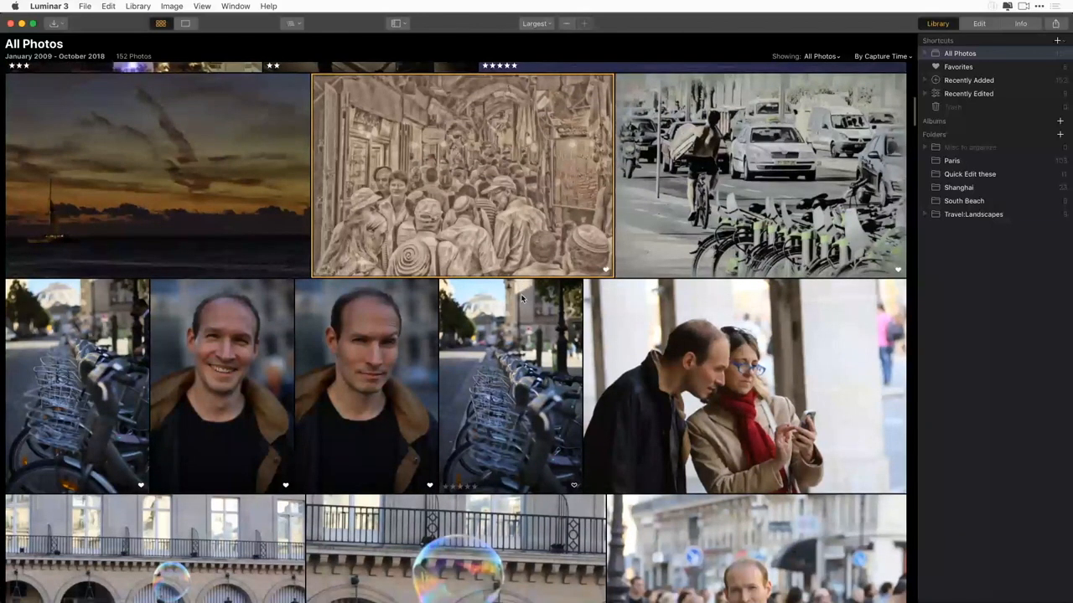
{"action": "scroll", "coordinate": [521, 299], "scroll_direction": "up", "scroll_amount": 10}
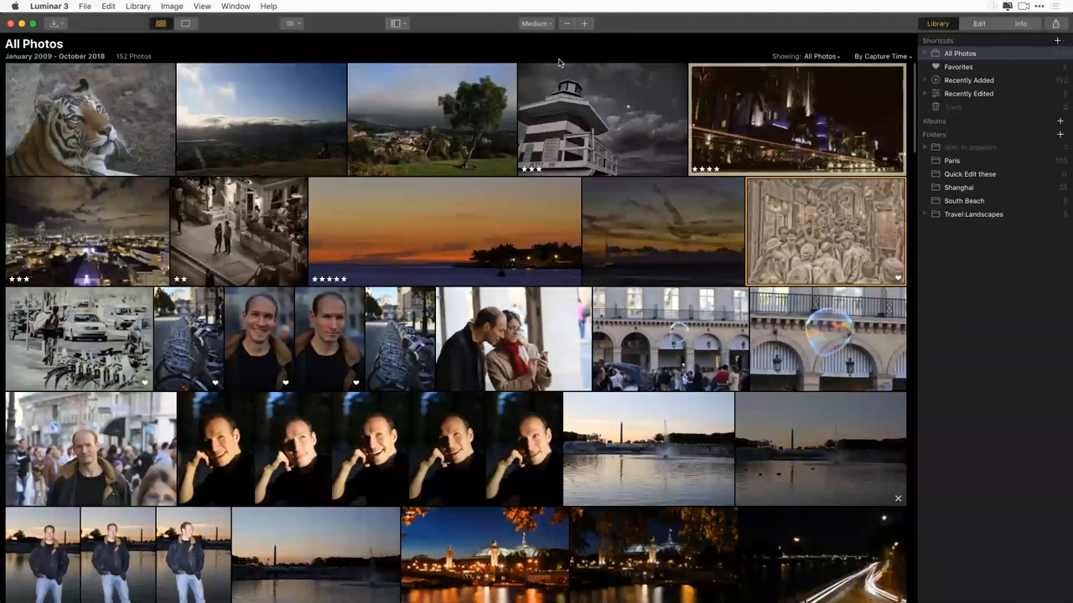
Find the overcast river photo with the tour boat in the middle in All Photos and open it for editing.
{"action": "scroll", "coordinate": [546, 405], "scroll_direction": "down", "scroll_amount": 2}
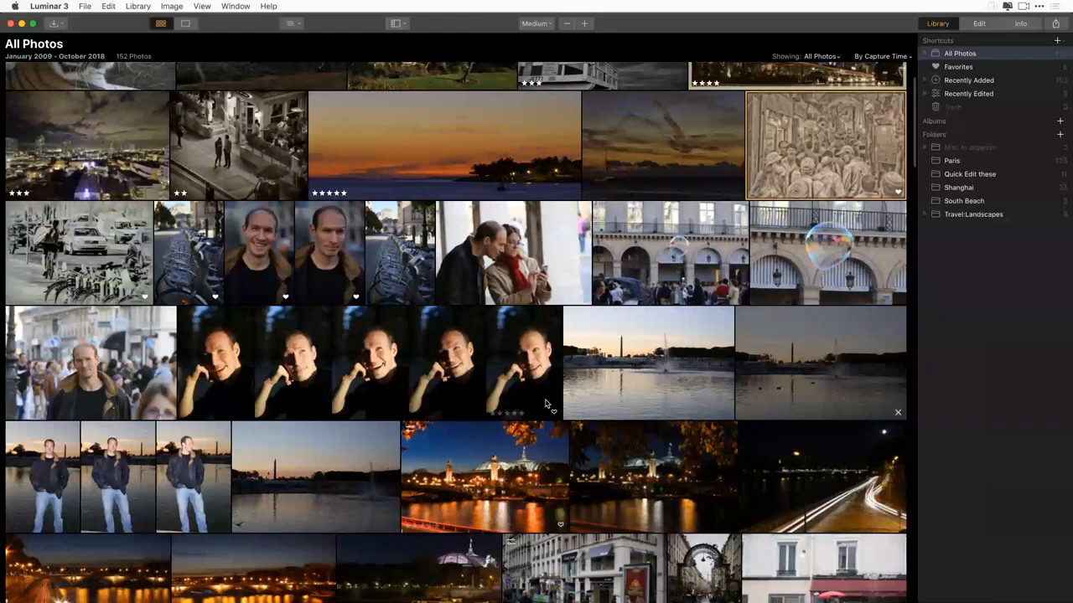
{"action": "scroll", "coordinate": [494, 309], "scroll_direction": "up", "scroll_amount": 2}
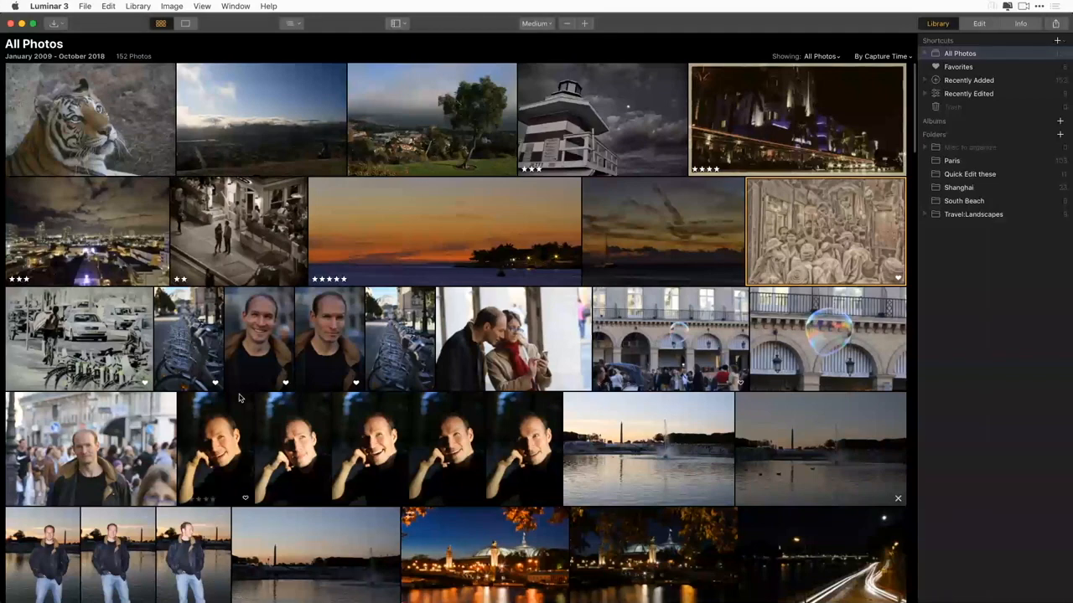
{"action": "scroll", "coordinate": [772, 336], "scroll_direction": "down", "scroll_amount": 10}
{"action": "scroll", "coordinate": [771, 336], "scroll_direction": "down", "scroll_amount": 1}
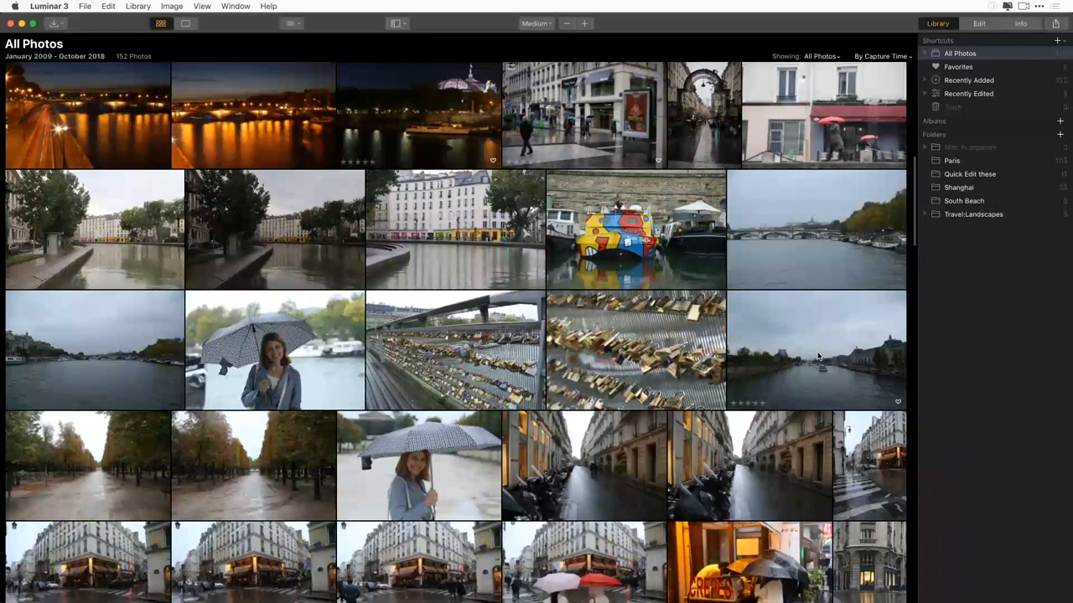
{"action": "left_click", "coordinate": [819, 356]}
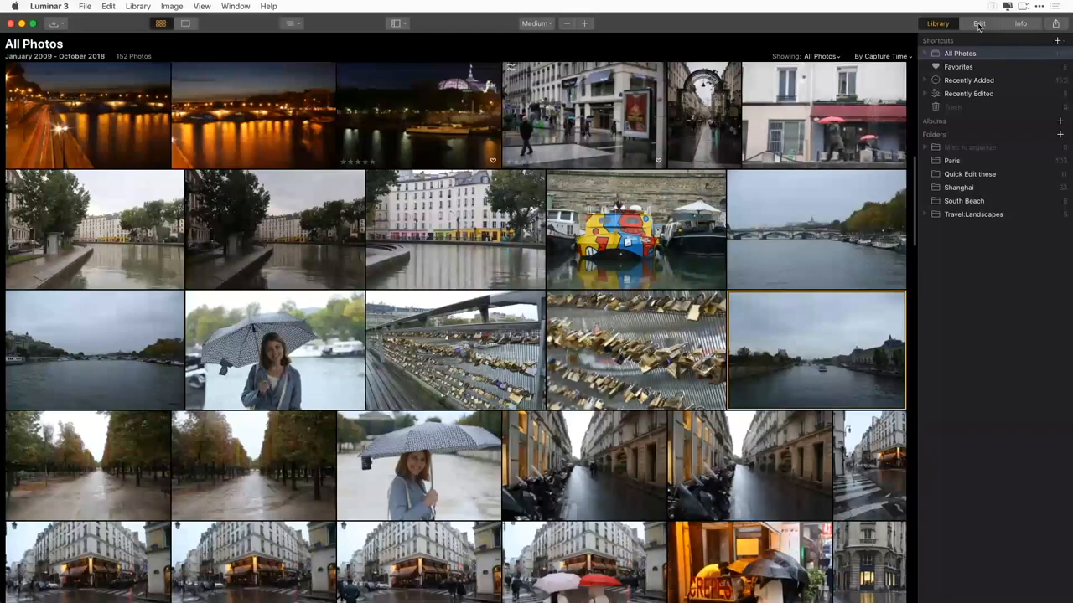
{"action": "left_click", "coordinate": [978, 24]}
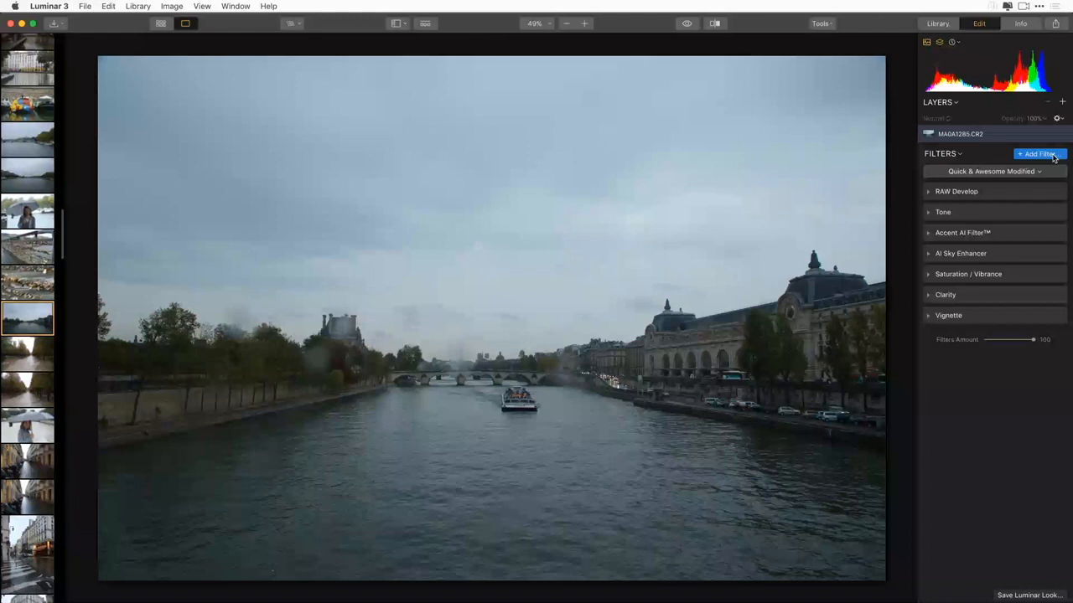
Look through the filters catalog from the Essential group to the Utility group and close it.
{"action": "left_click", "coordinate": [1052, 156]}
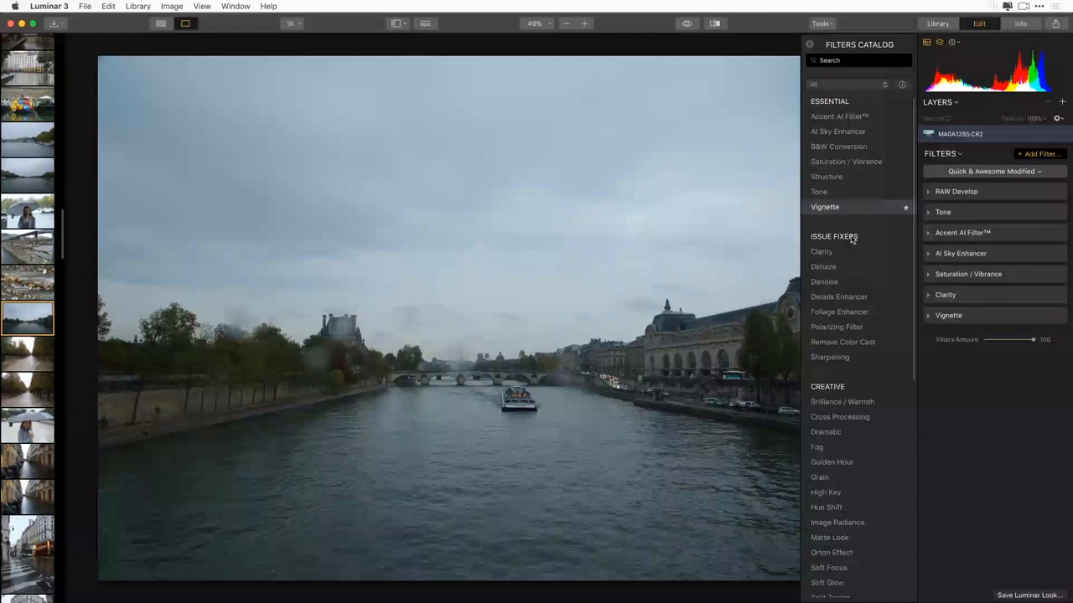
{"action": "scroll", "coordinate": [852, 239], "scroll_direction": "down", "scroll_amount": 10}
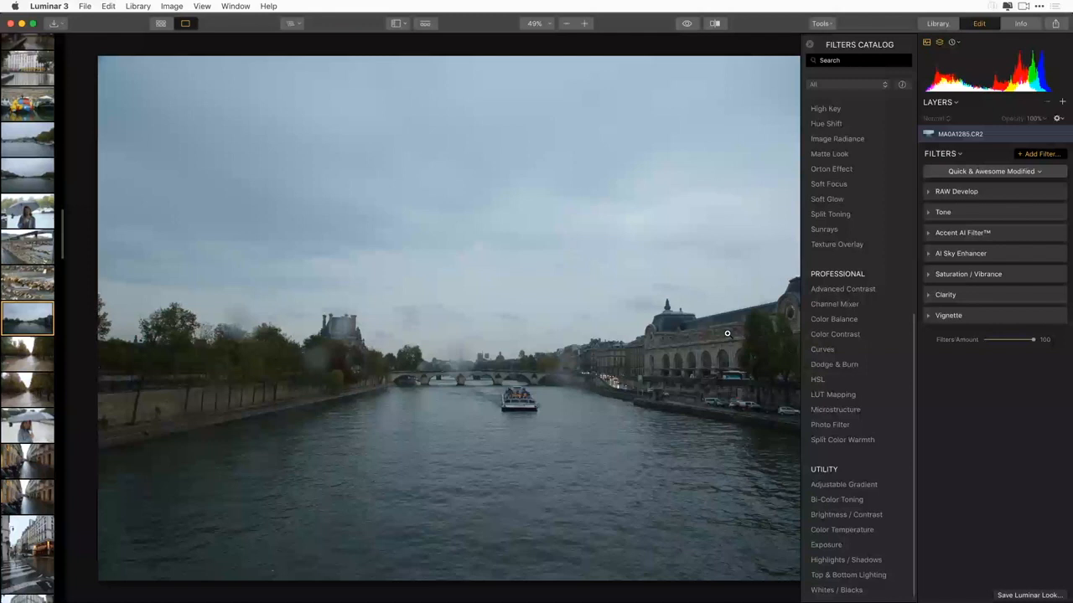
{"action": "left_click", "coordinate": [1044, 154]}
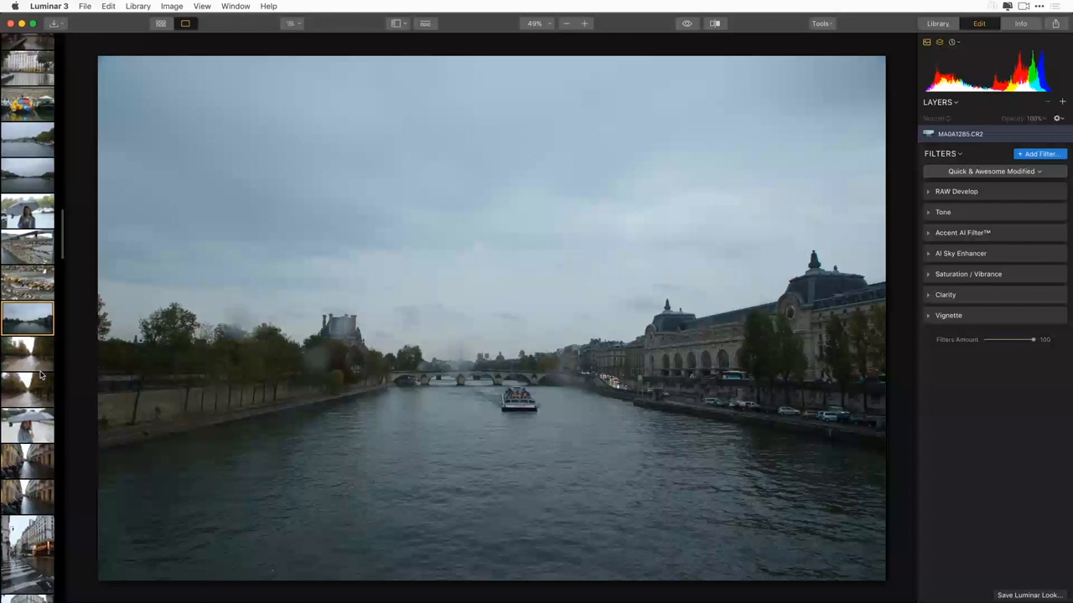
Hide the filmstrip beside the river photo.
{"action": "left_click", "coordinate": [427, 25]}
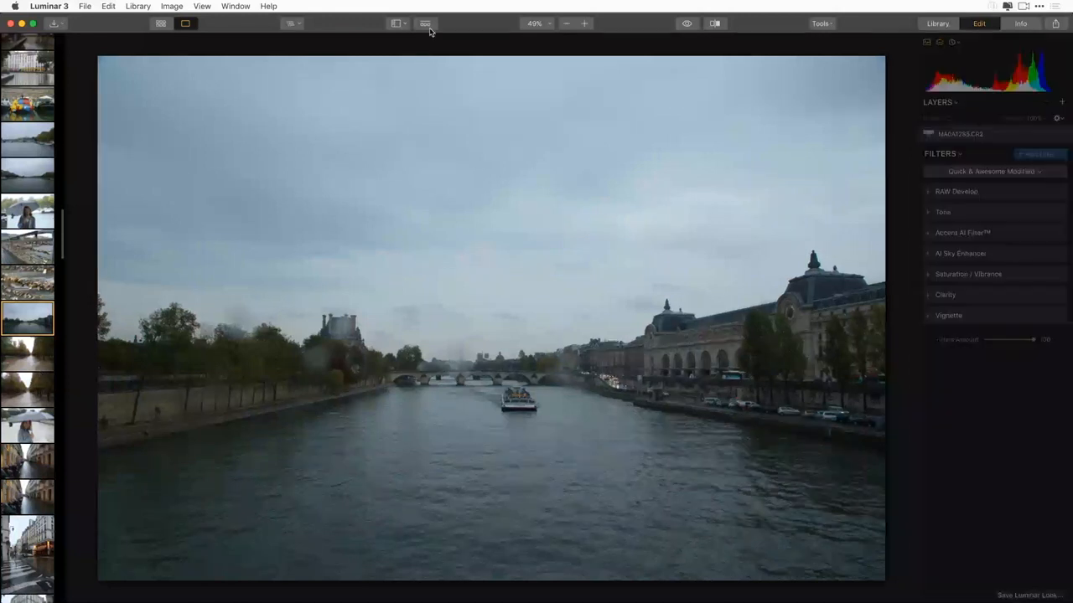
{"action": "left_click", "coordinate": [398, 23]}
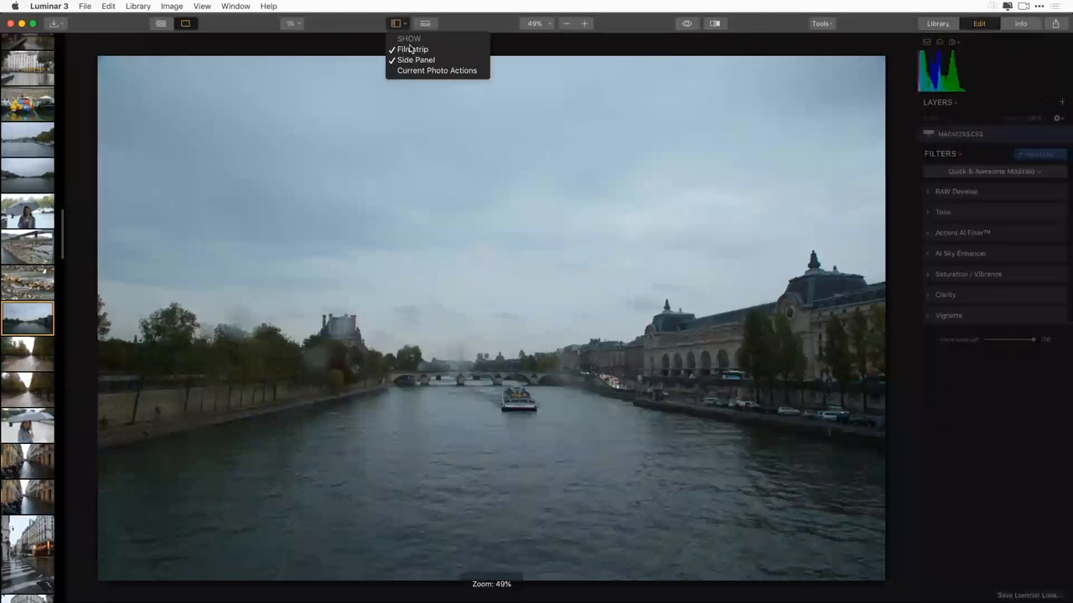
{"action": "left_click", "coordinate": [410, 49]}
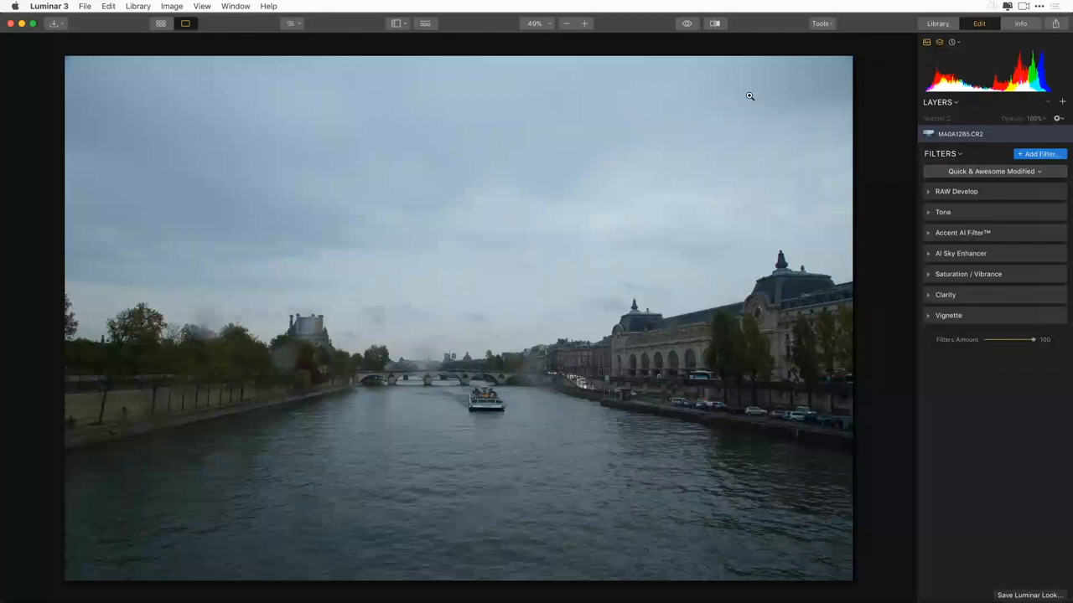
Show the Luminar Looks strip and switch its collection to Essentials.
{"action": "left_click", "coordinate": [426, 23]}
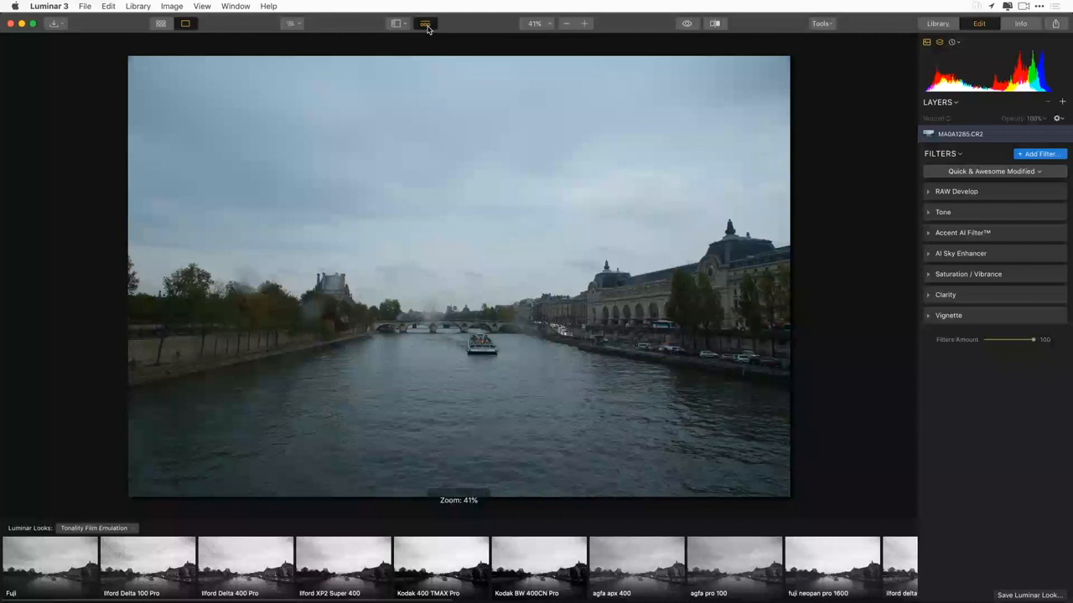
{"action": "left_click", "coordinate": [95, 528]}
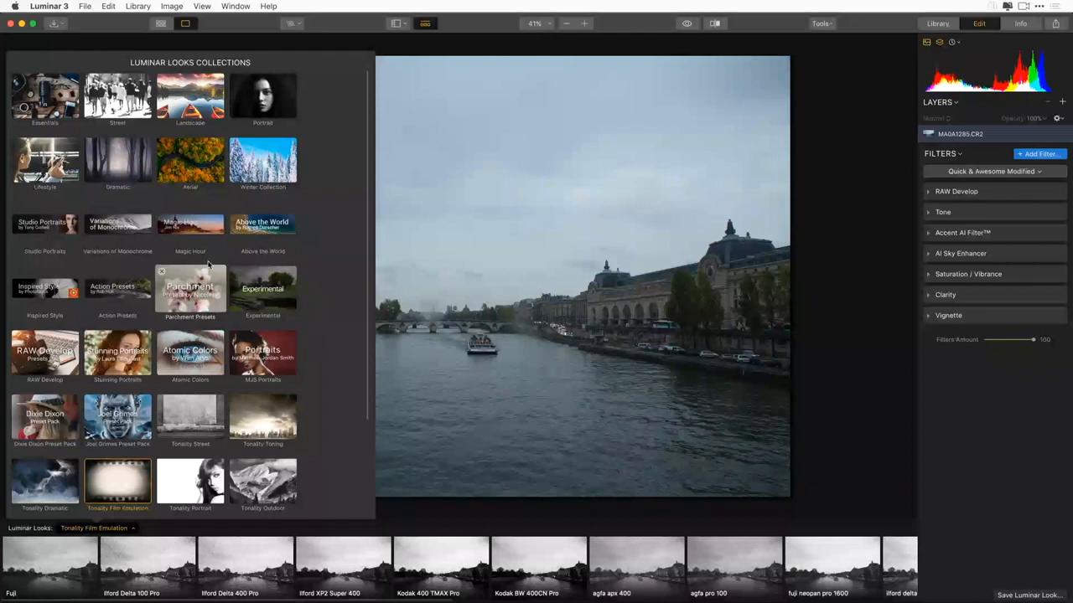
{"action": "left_click", "coordinate": [57, 111]}
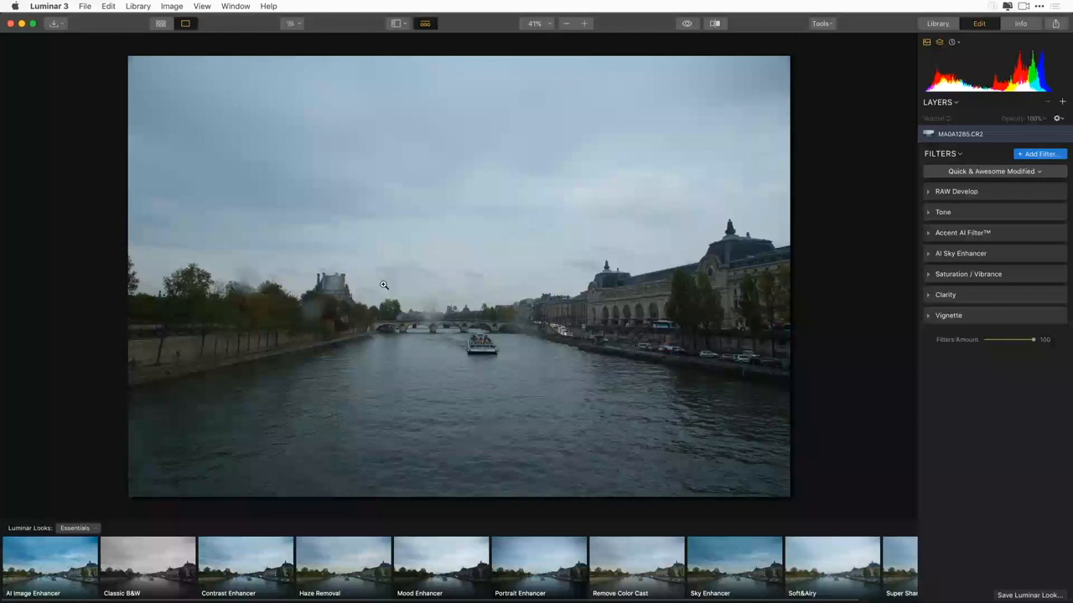
Apply the AI Image Enhancer look to the river photo and expand all of its filters.
{"action": "left_click", "coordinate": [53, 579]}
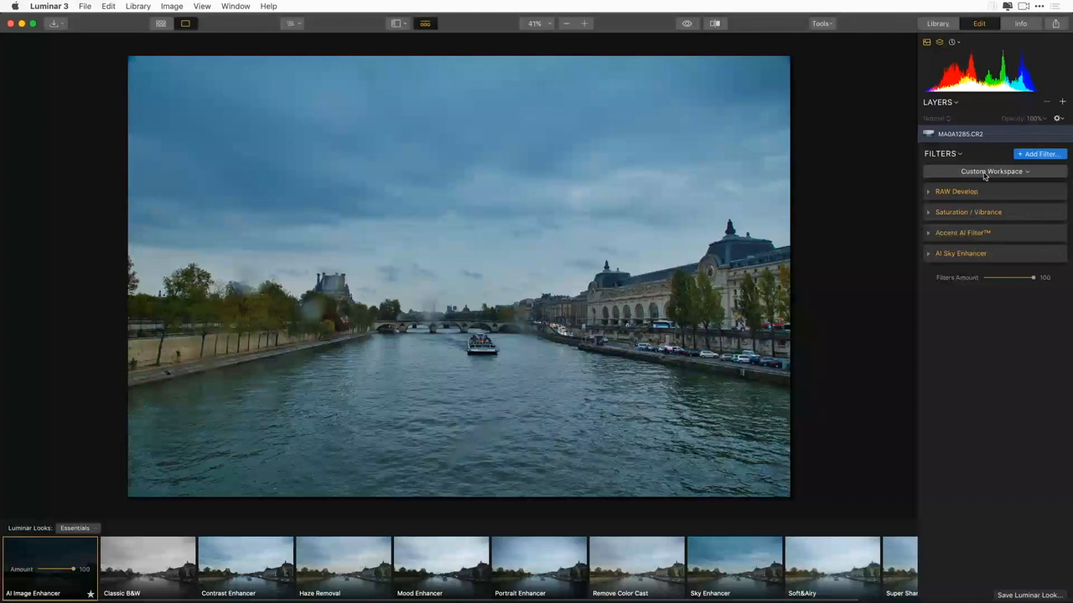
{"action": "left_click", "coordinate": [961, 155]}
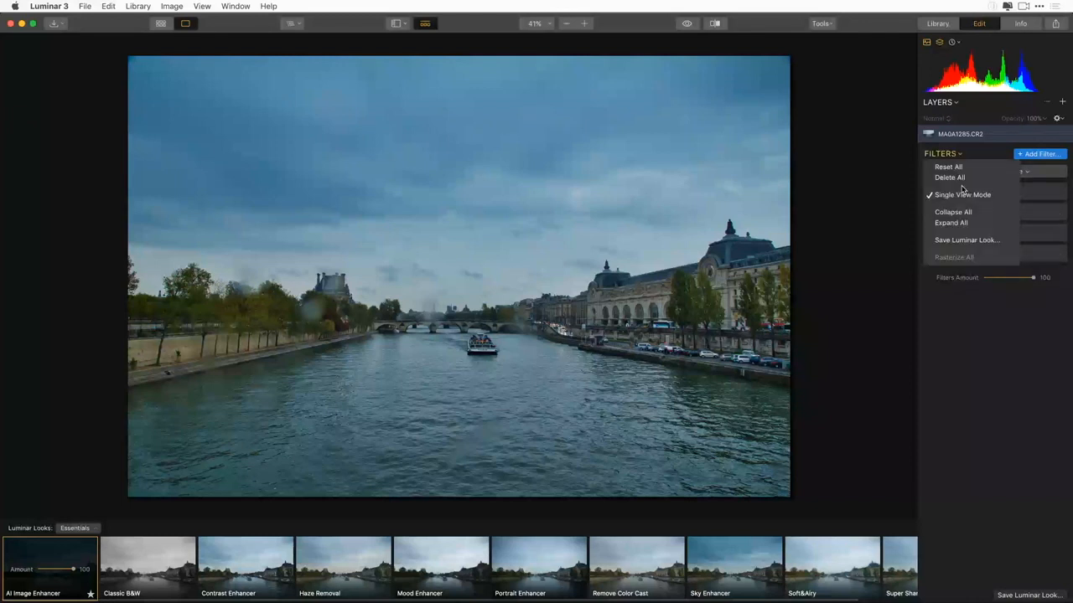
{"action": "left_click", "coordinate": [962, 223]}
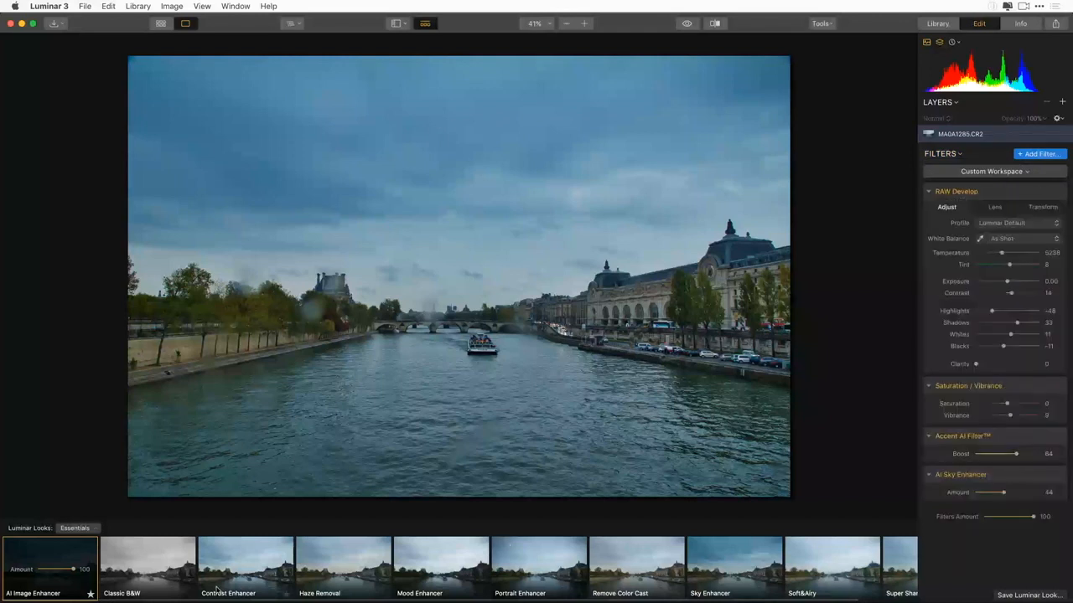
Try the Contrast Enhancer, Mood Enhancer, Portrait Enhancer, Remove Color Cast, Sky Enhancer and Soft&Airy looks on the river photo.
{"action": "left_click", "coordinate": [243, 578]}
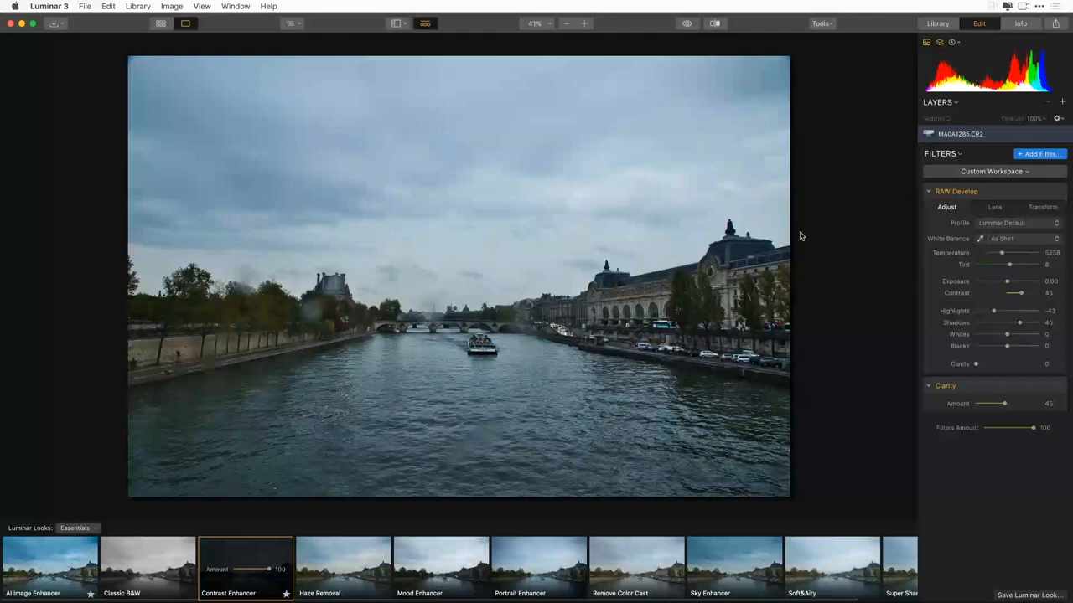
{"action": "left_click", "coordinate": [448, 577]}
{"action": "left_click", "coordinate": [537, 577]}
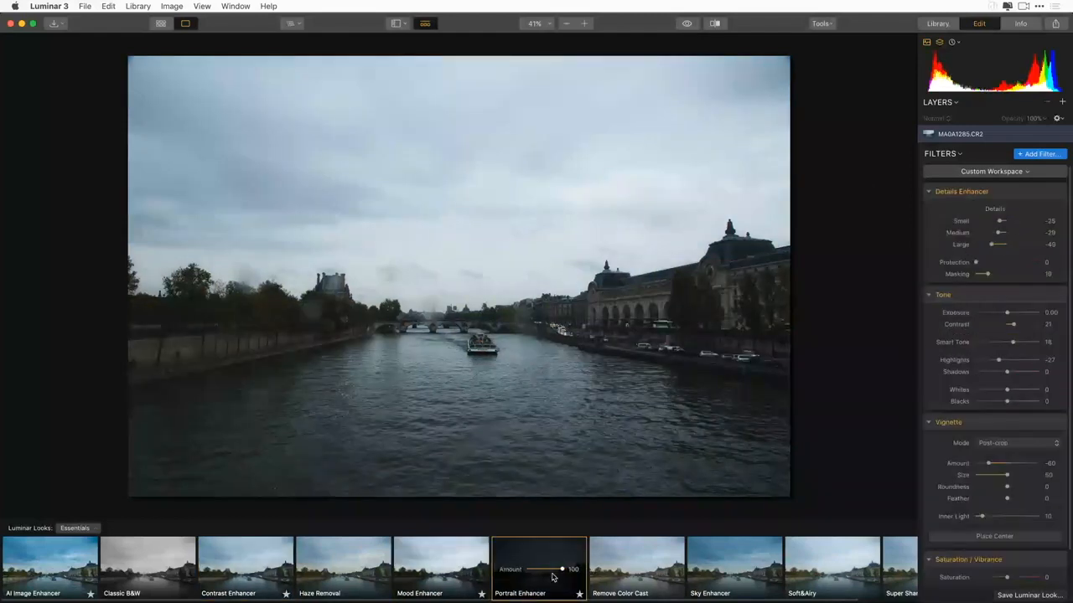
{"action": "left_click", "coordinate": [634, 578]}
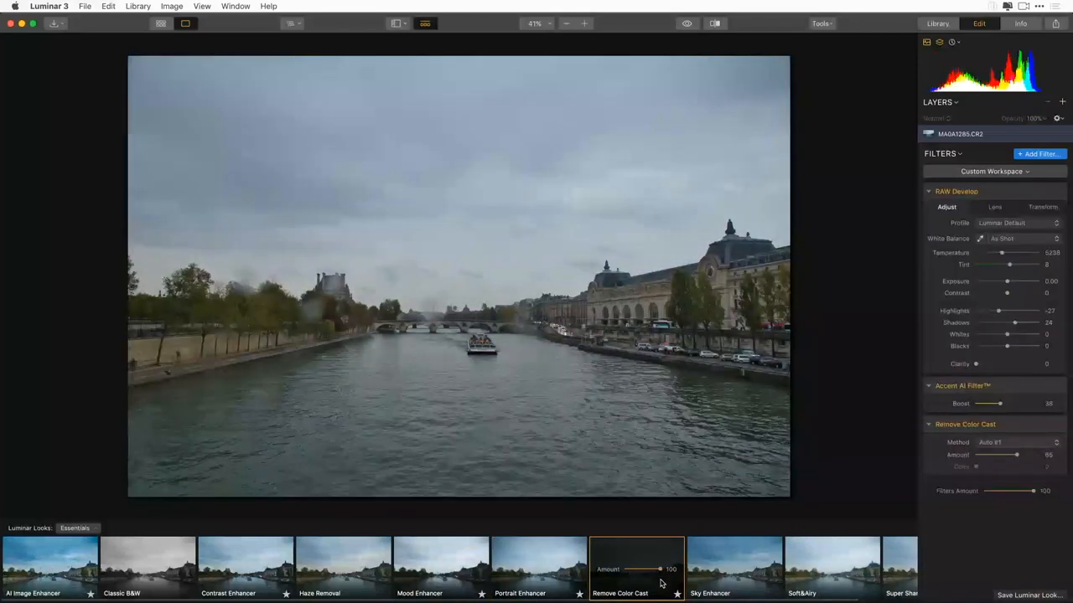
{"action": "left_click", "coordinate": [737, 578]}
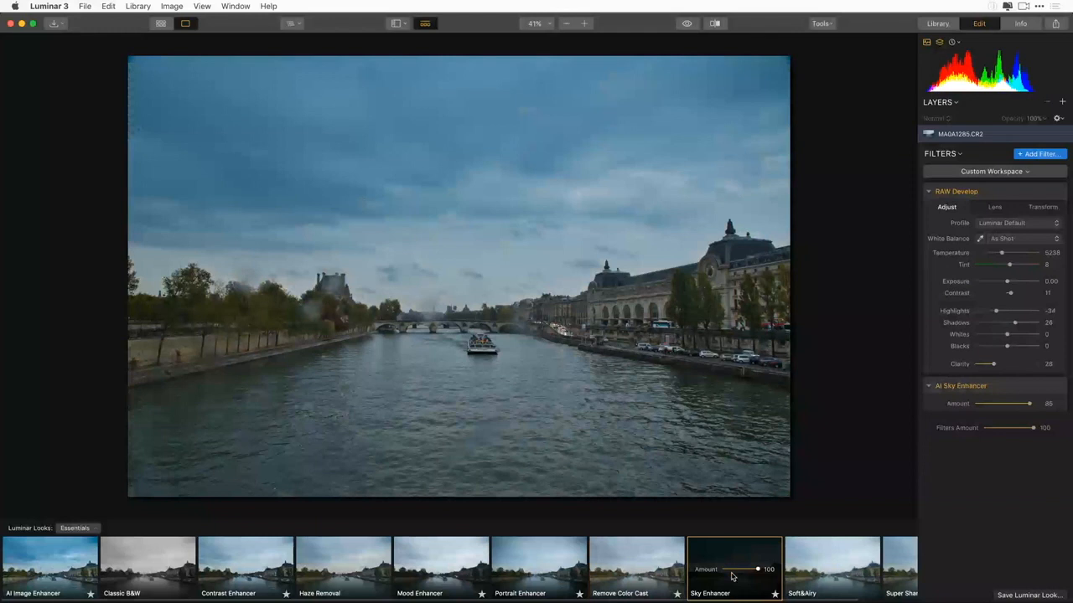
{"action": "left_click", "coordinate": [832, 574]}
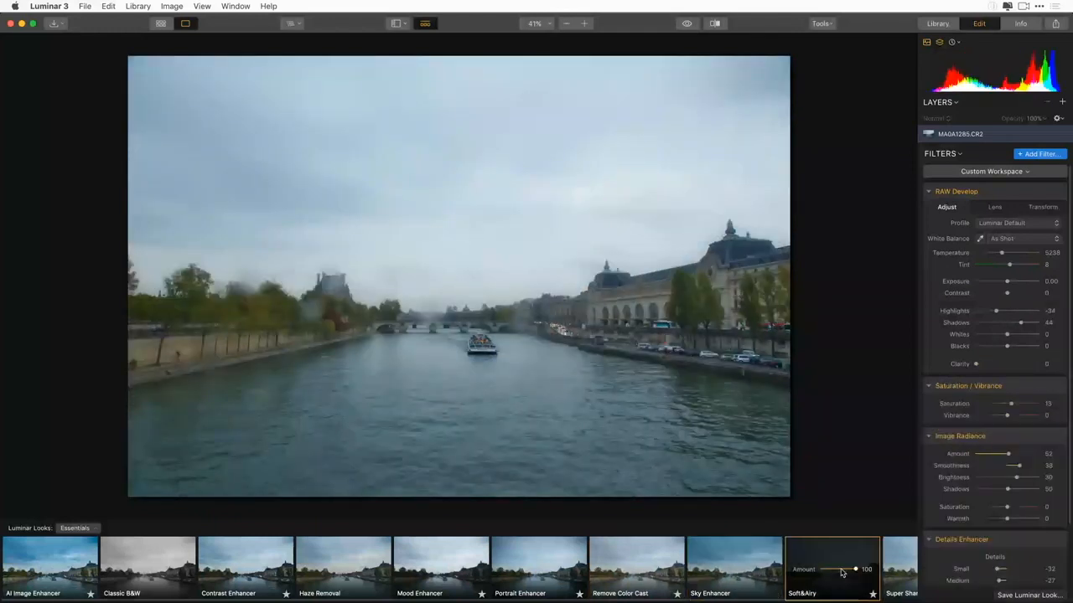
{"action": "left_click_drag", "start_coordinate": [856, 570], "coordinate": [852, 571]}
Try the Classic B&W look and its Amount control, and return the river photo to the AI Image Enhancer look.
{"action": "left_click", "coordinate": [147, 578]}
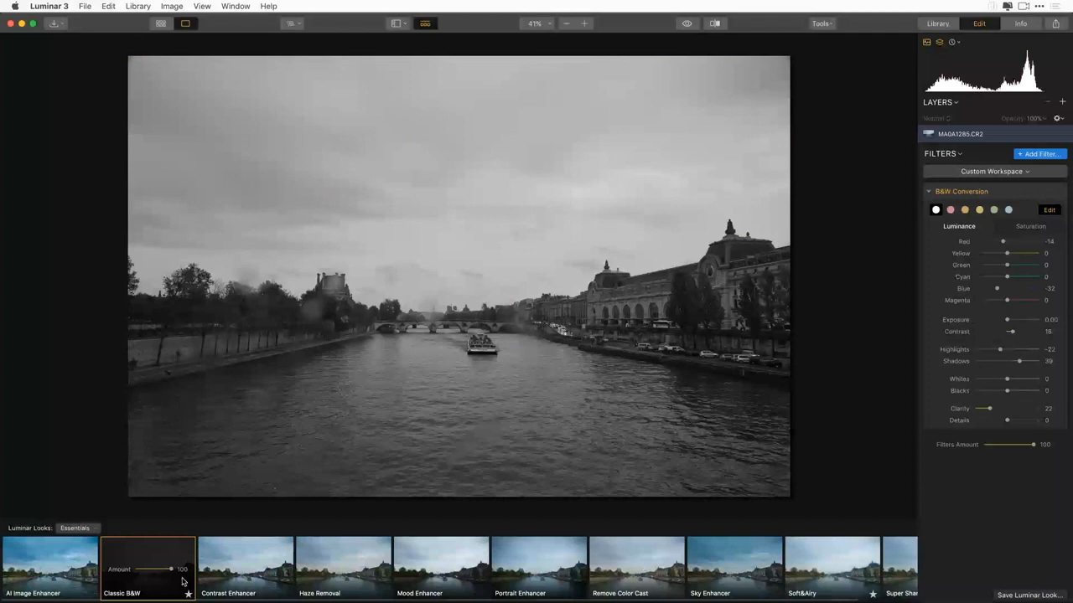
{"action": "mouse_move", "coordinate": [171, 570]}
{"action": "left_mouse_down"}
{"action": "mouse_move", "coordinate": [126, 569]}
{"action": "mouse_move", "coordinate": [179, 584]}
{"action": "left_mouse_up"}
{"action": "left_click", "coordinate": [48, 578]}
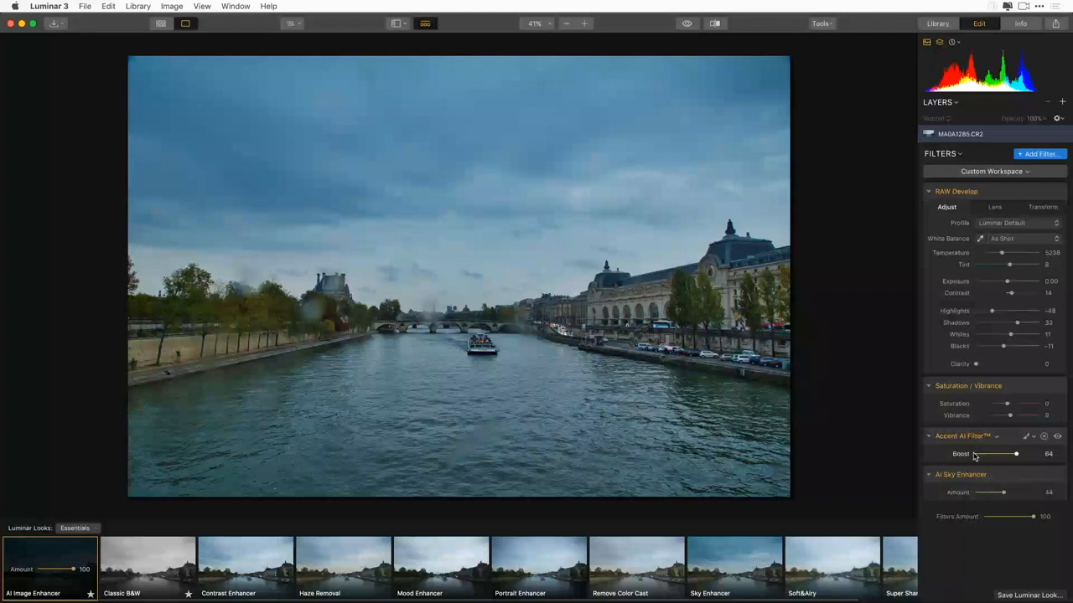
Return to the library's gallery and open the photo of the tree overlooking the town.
{"action": "left_click", "coordinate": [937, 23]}
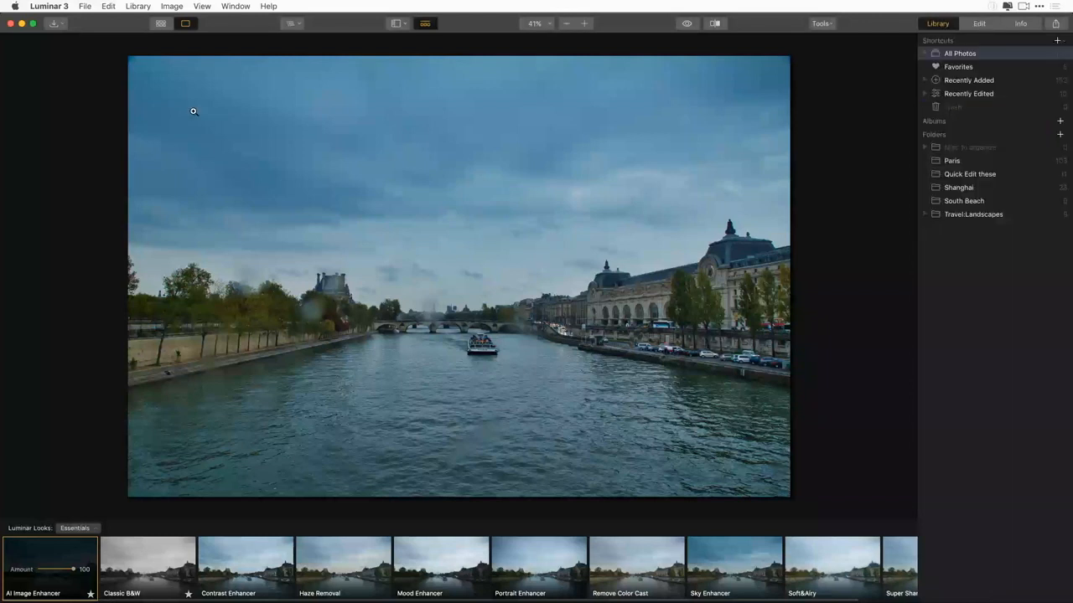
{"action": "left_click", "coordinate": [160, 28]}
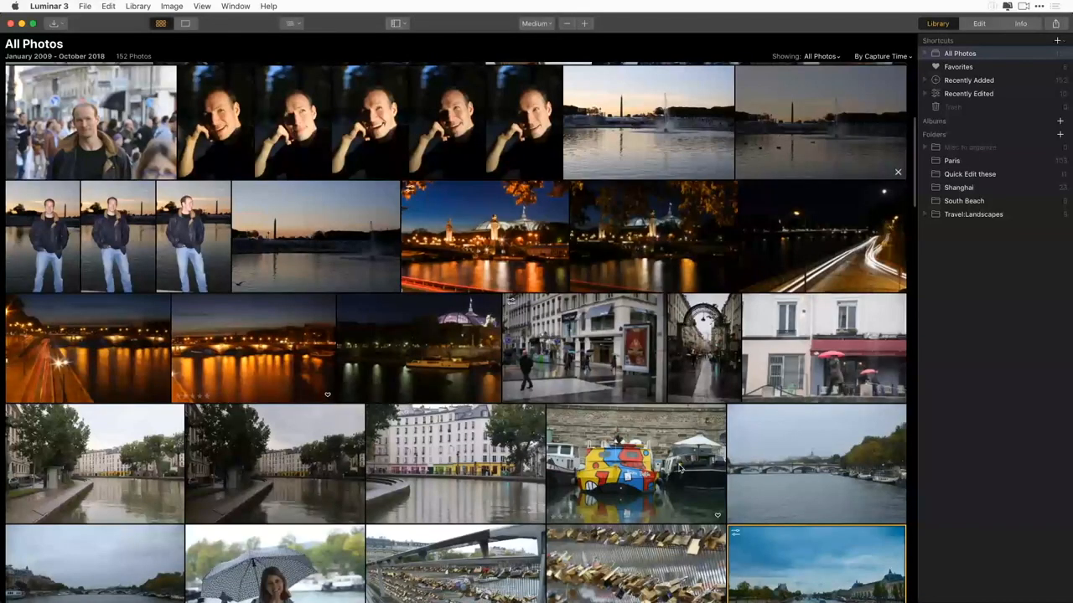
{"action": "scroll", "coordinate": [535, 419], "scroll_direction": "up", "scroll_amount": 5}
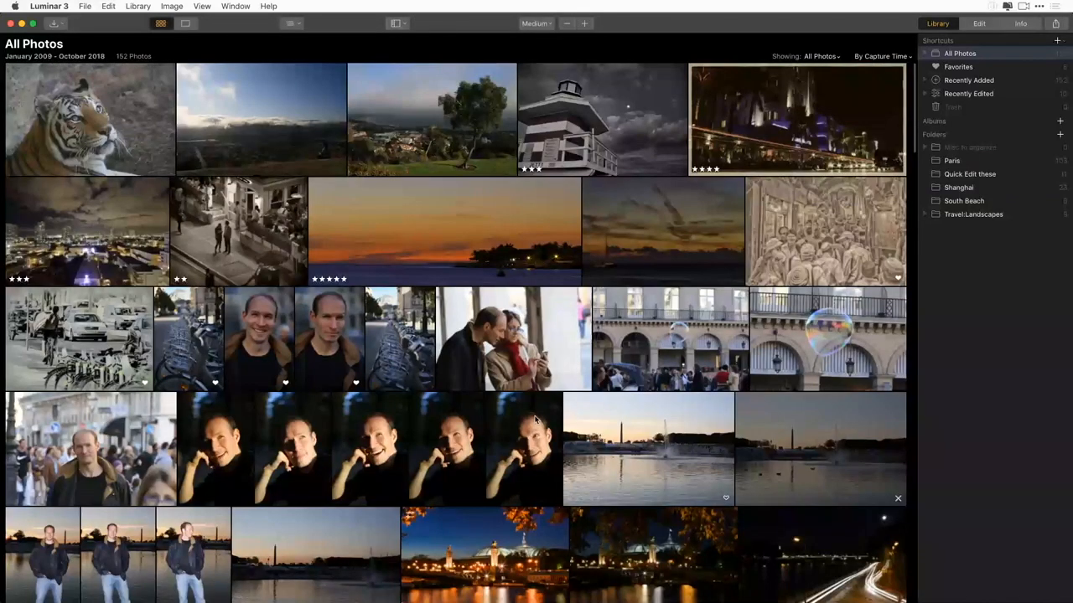
{"action": "double_click", "coordinate": [422, 124]}
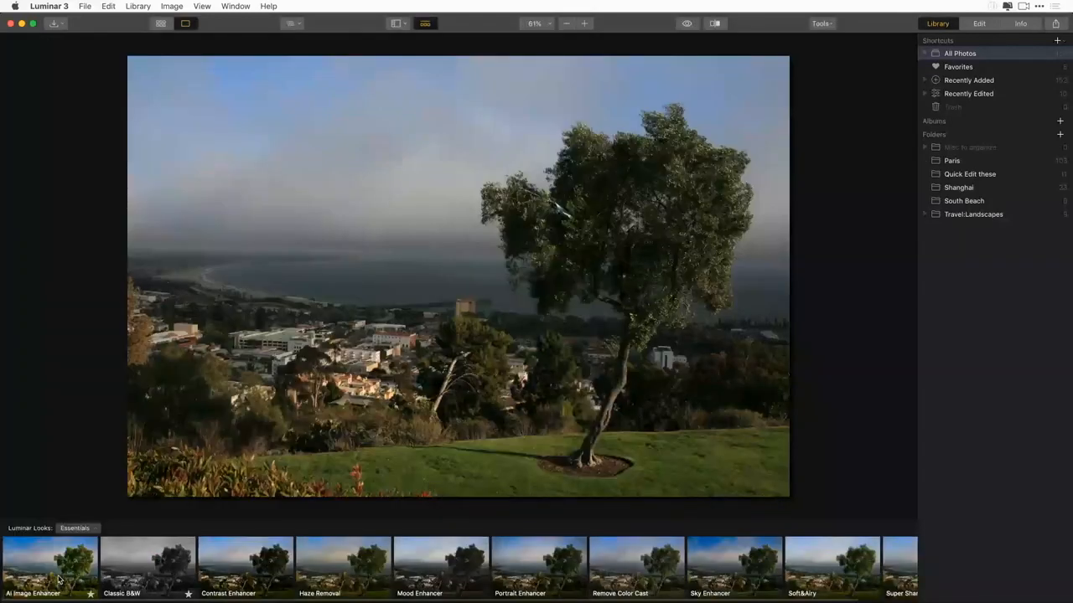
Apply the AI Image Enhancer look to the tree photo and set its Saturation to -30 and Vibrance to 20.
{"action": "left_click", "coordinate": [58, 578]}
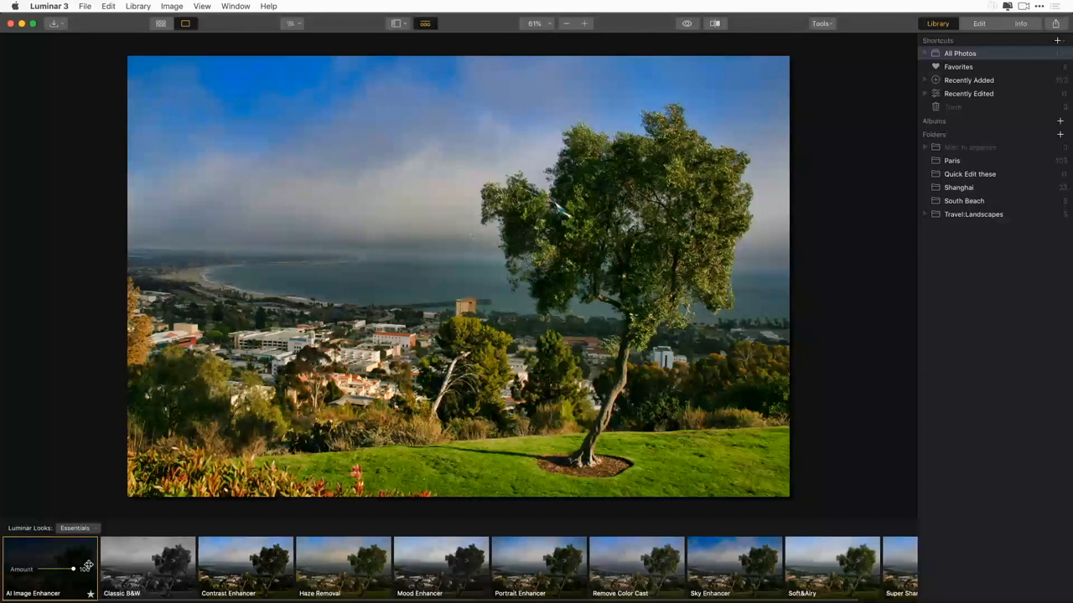
{"action": "left_click", "coordinate": [979, 24]}
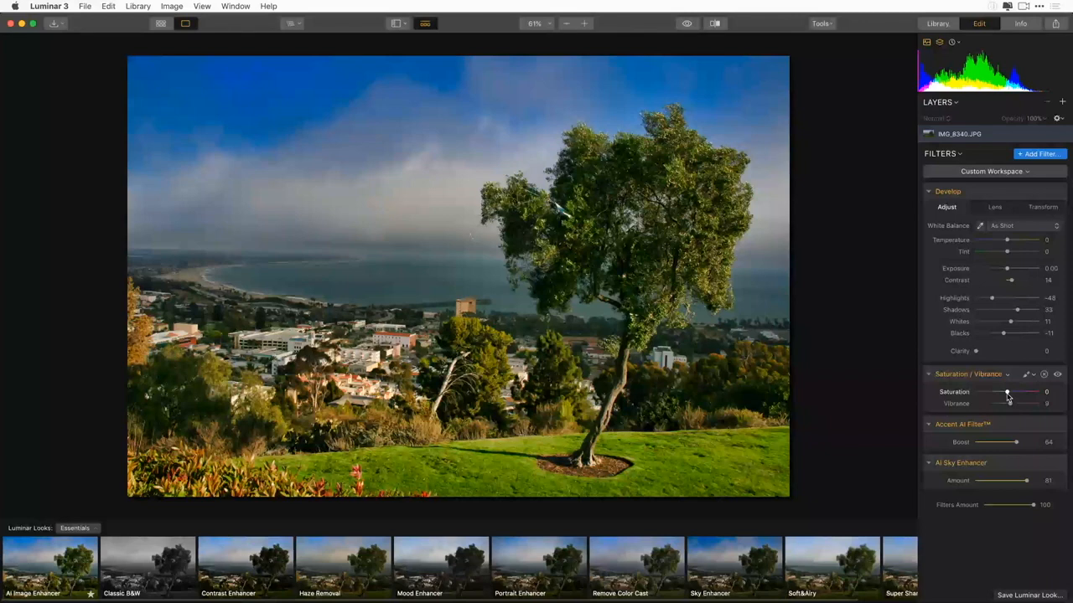
{"action": "mouse_move", "coordinate": [1007, 396]}
{"action": "left_mouse_down"}
{"action": "mouse_move", "coordinate": [997, 398]}
{"action": "mouse_move", "coordinate": [1013, 405]}
{"action": "left_mouse_up"}
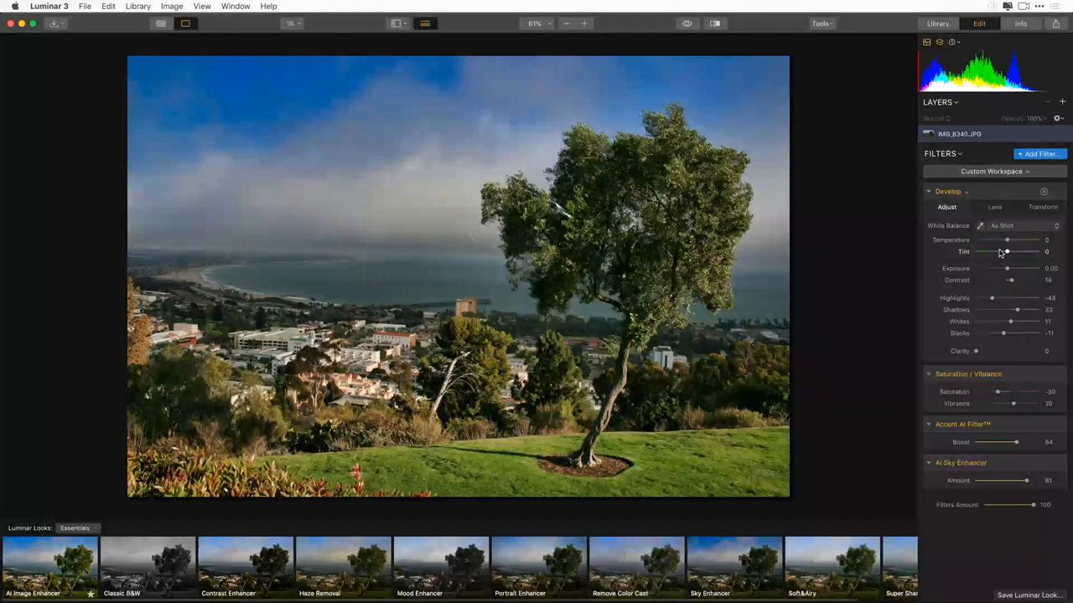
{"action": "left_click", "coordinate": [187, 593]}
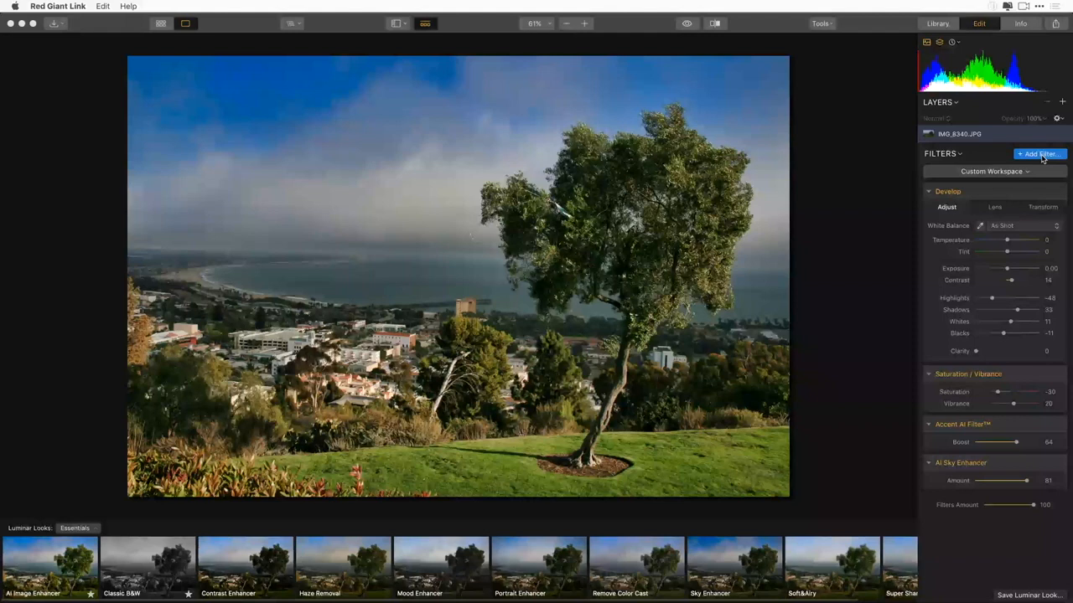
Add the Tone filter to the tree photo and set Smart Tone to 33.
{"action": "left_click", "coordinate": [1041, 157]}
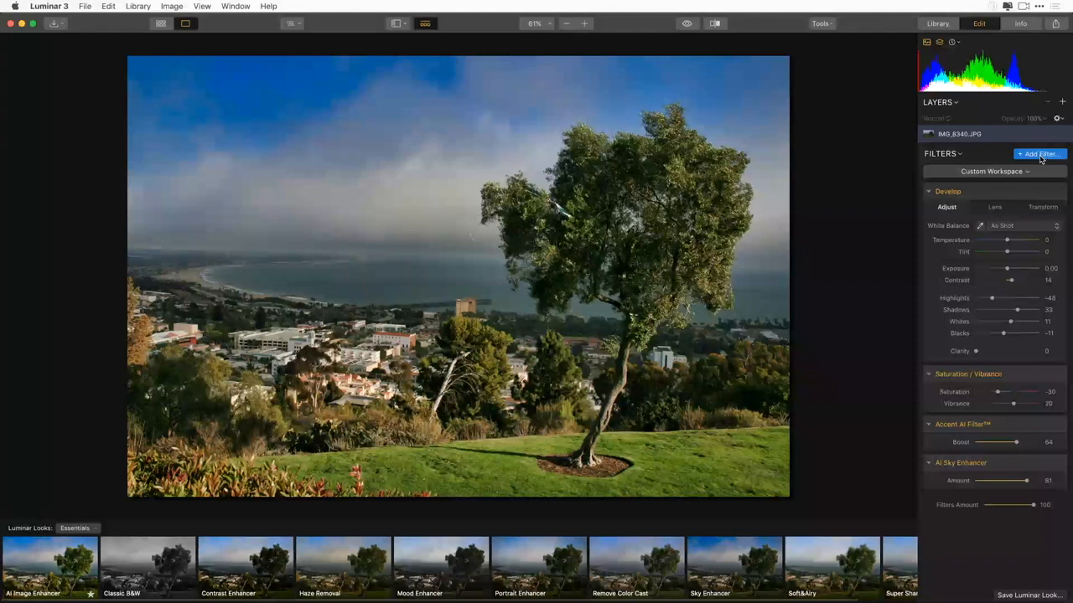
{"action": "left_click", "coordinate": [1040, 156]}
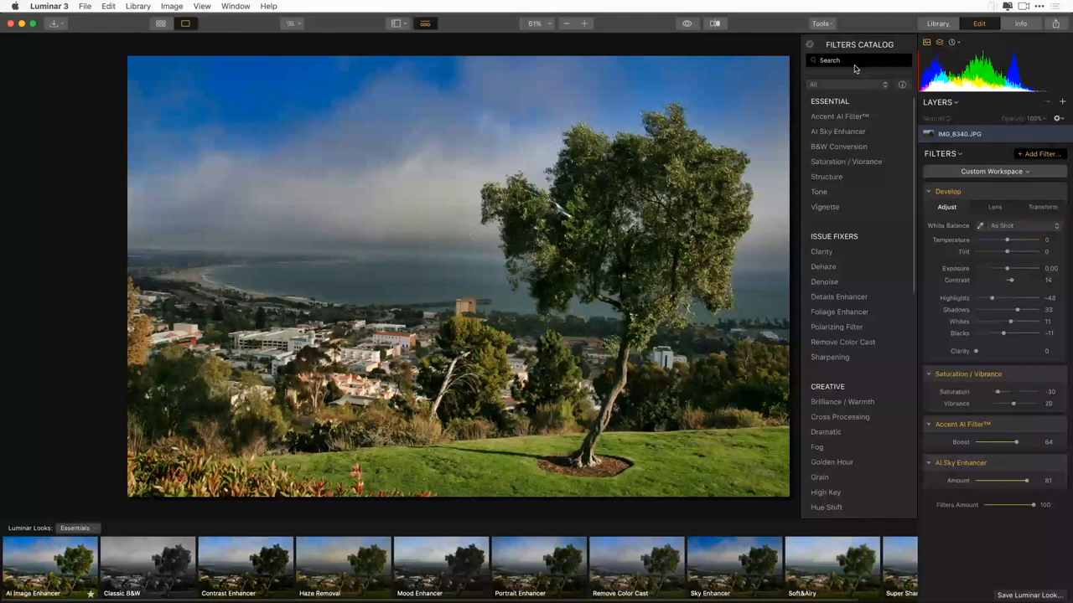
{"action": "left_click", "coordinate": [838, 194]}
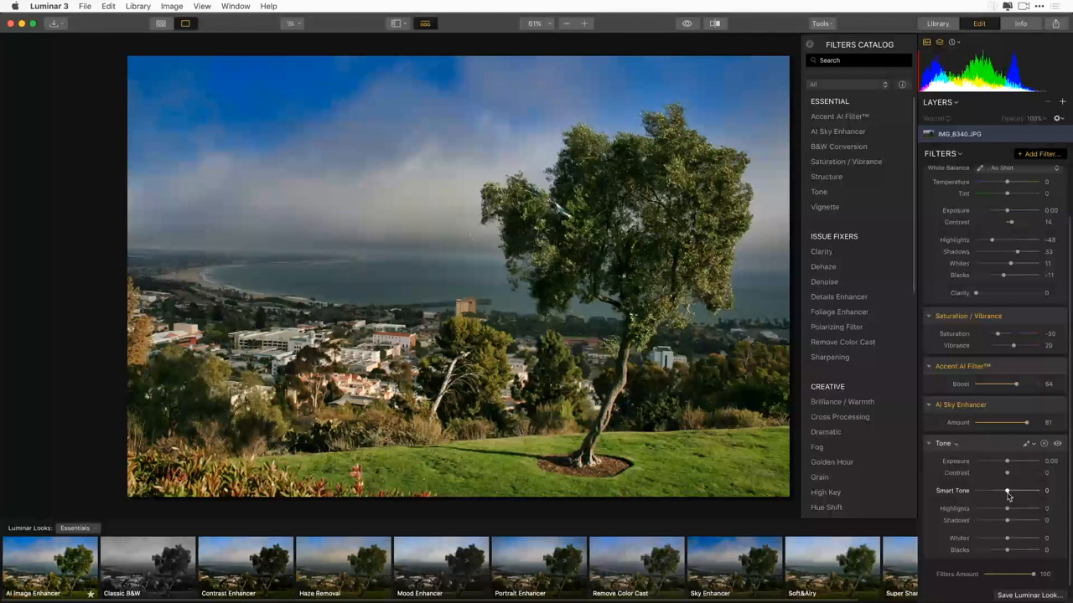
{"action": "left_click_drag", "start_coordinate": [1007, 493], "coordinate": [1030, 496]}
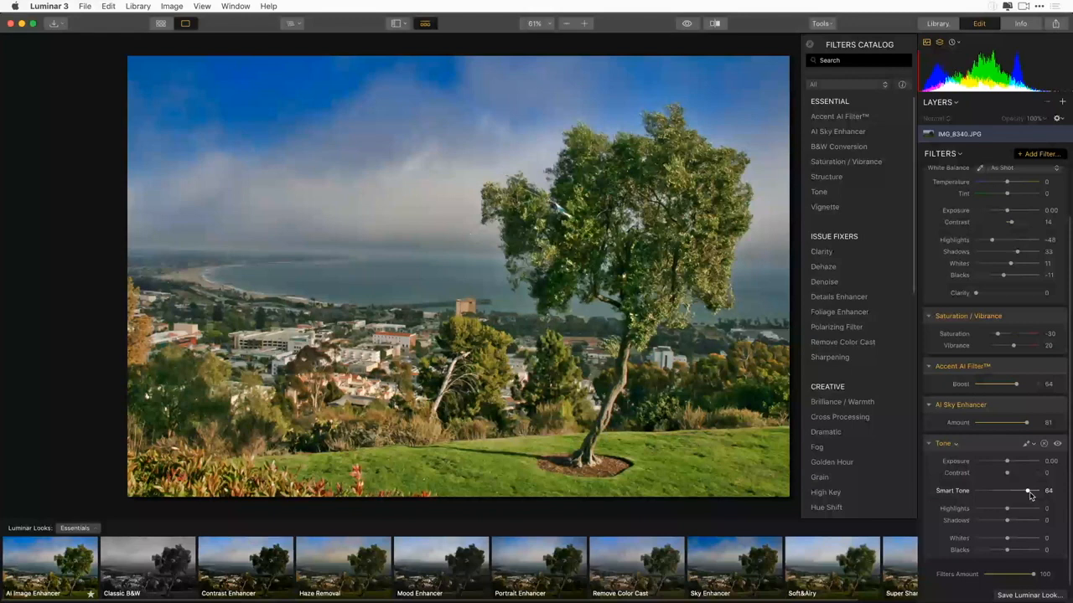
{"action": "mouse_move", "coordinate": [1030, 495]}
{"action": "left_mouse_down"}
{"action": "mouse_move", "coordinate": [985, 495]}
{"action": "mouse_move", "coordinate": [1018, 492]}
{"action": "left_mouse_up"}
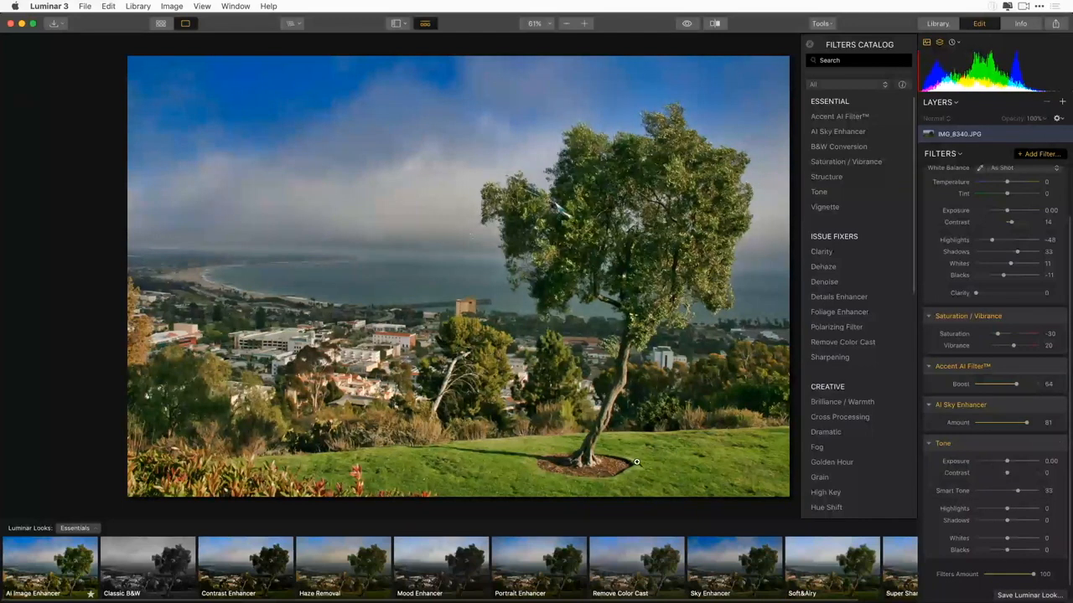
Add the Foliage Enhancer filter to the tree photo with Amount 13 and Hue -100.
{"action": "left_click", "coordinate": [858, 313]}
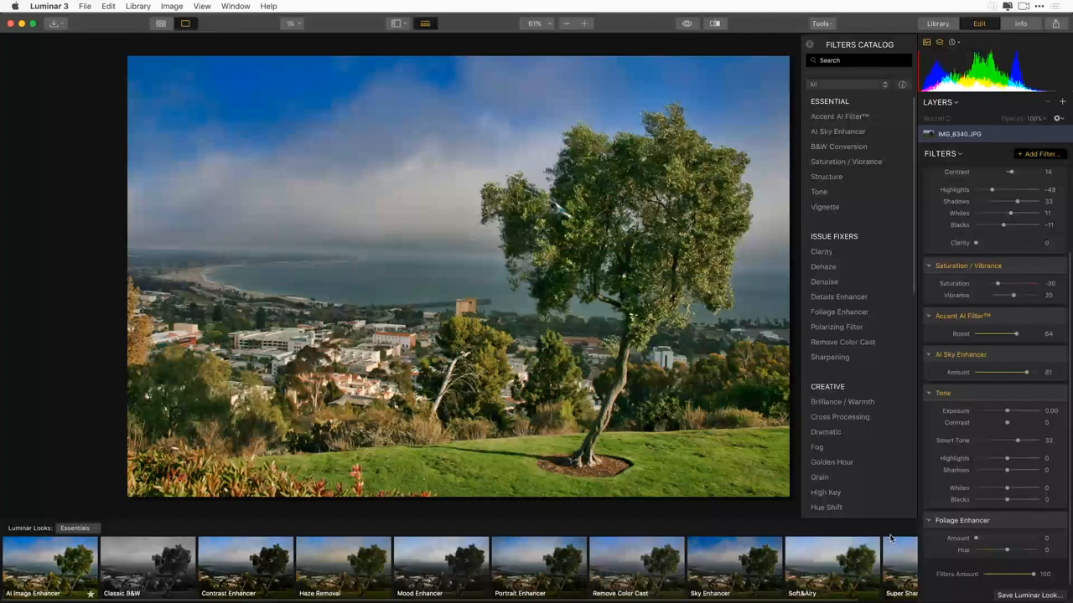
{"action": "left_click_drag", "start_coordinate": [975, 538], "coordinate": [999, 554]}
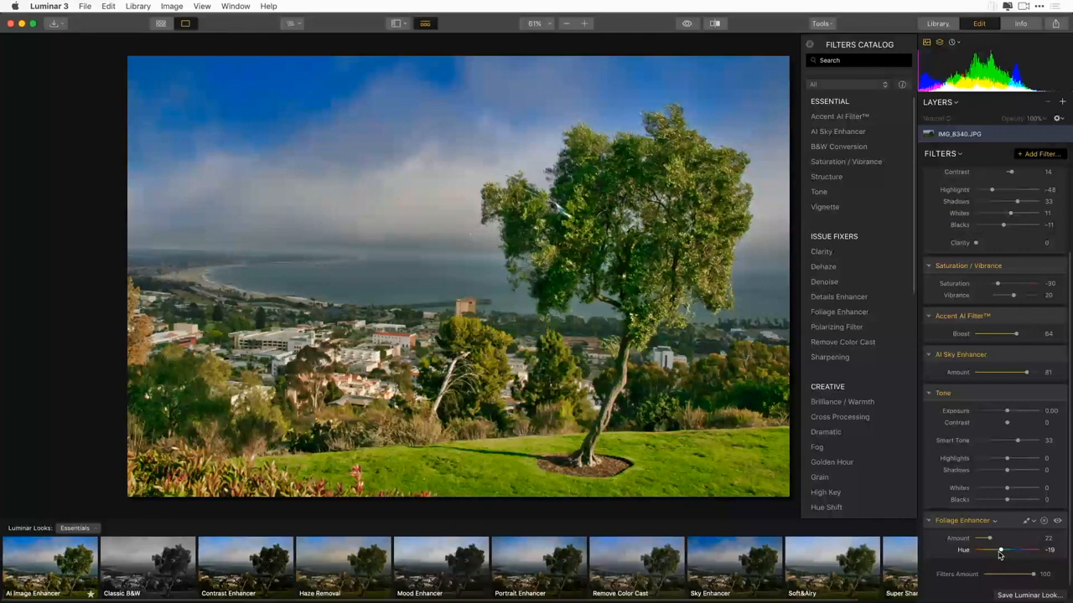
{"action": "left_click_drag", "start_coordinate": [999, 554], "coordinate": [937, 567]}
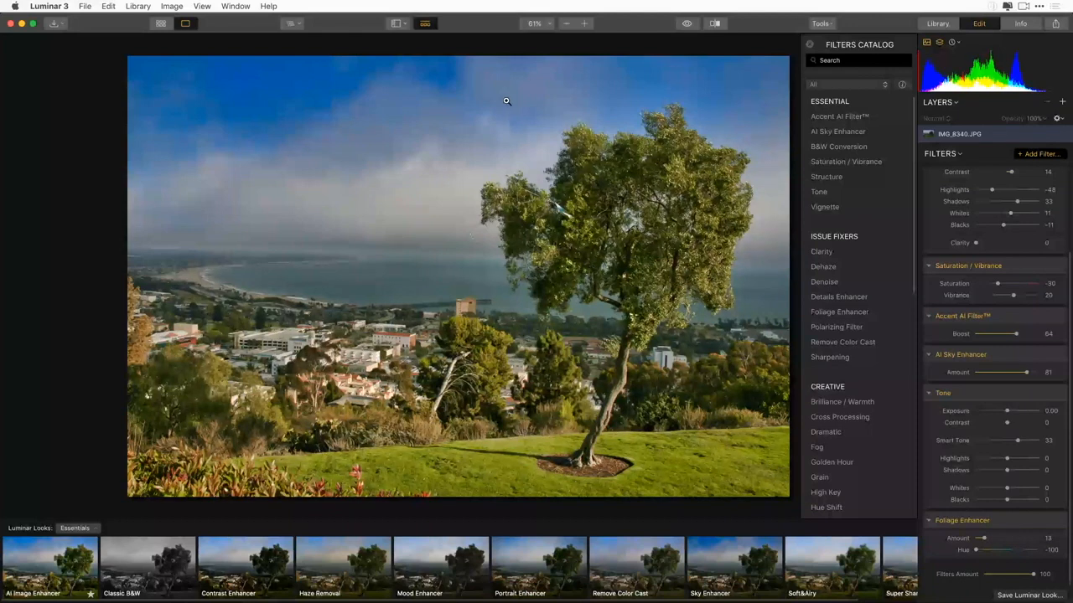
Compare the edited tree photo with its original and with the Saturation / Vibrance filter switched off and on.
{"action": "left_click", "coordinate": [685, 25]}
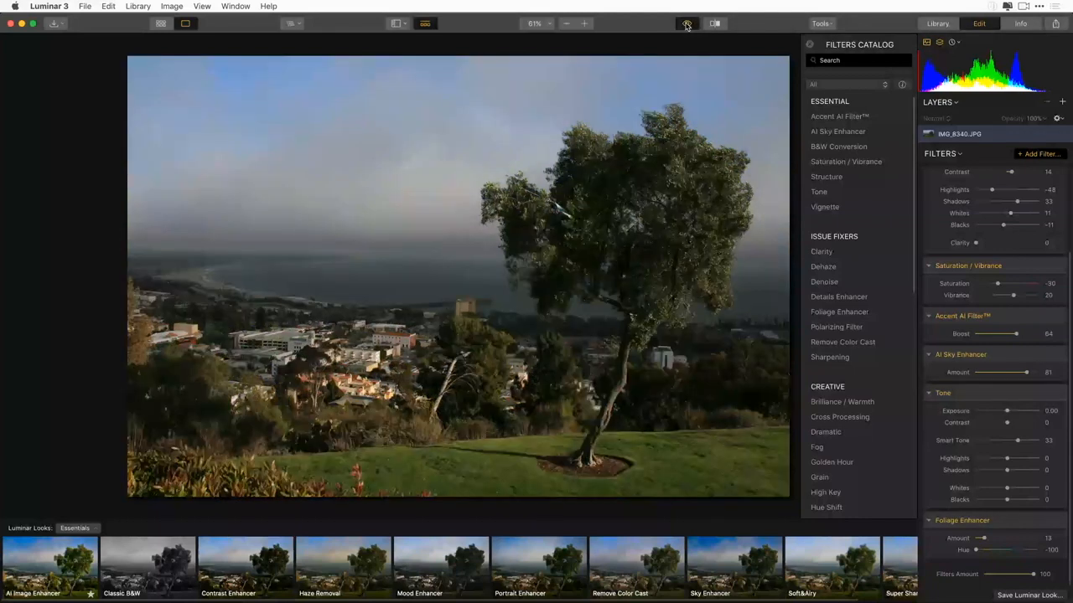
{"action": "left_click", "coordinate": [686, 25]}
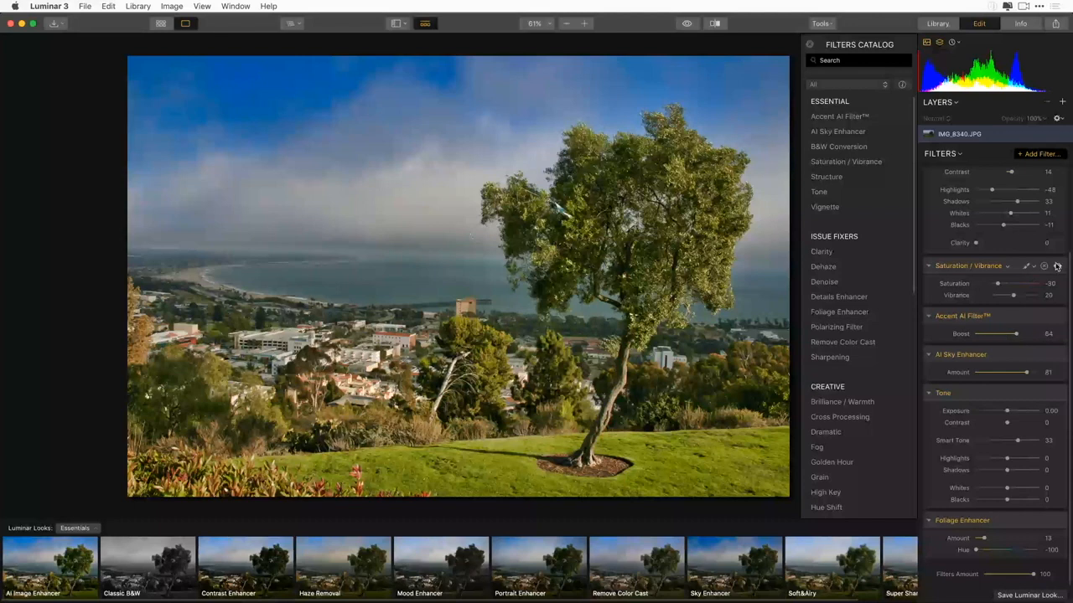
{"action": "left_click", "coordinate": [1058, 266]}
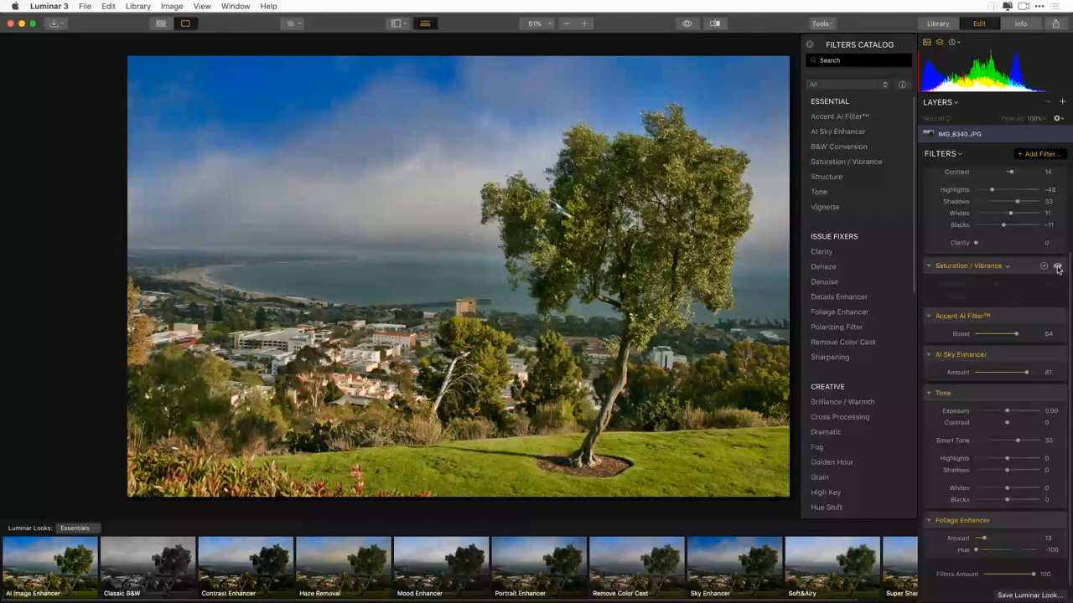
{"action": "left_click", "coordinate": [1057, 268]}
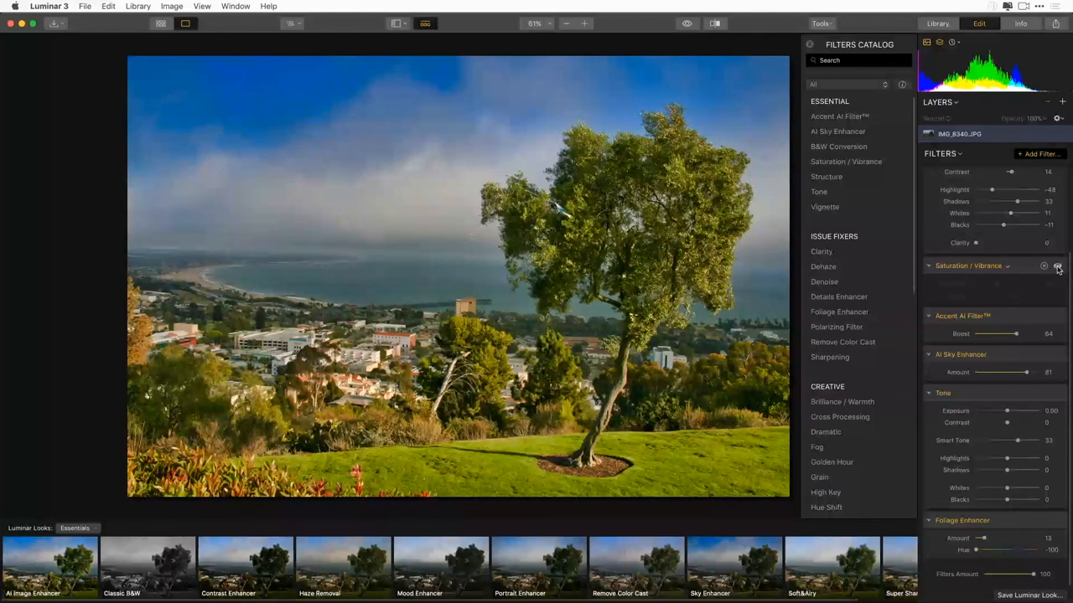
{"action": "left_click", "coordinate": [1058, 268]}
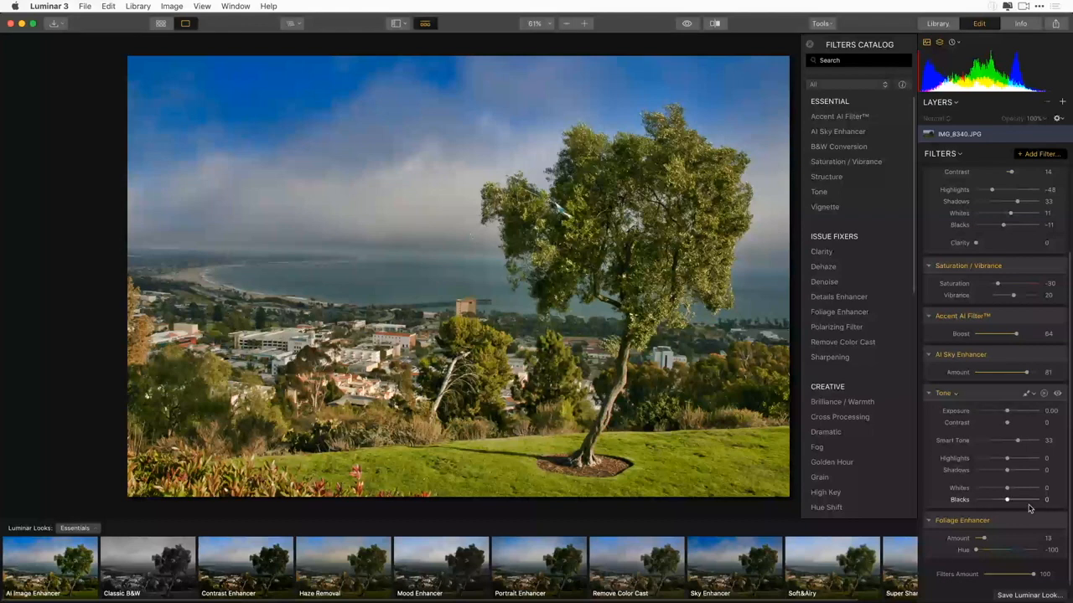
Save the current filter settings as a Luminar Look named "TWIP Webinar".
{"action": "left_click", "coordinate": [1037, 596]}
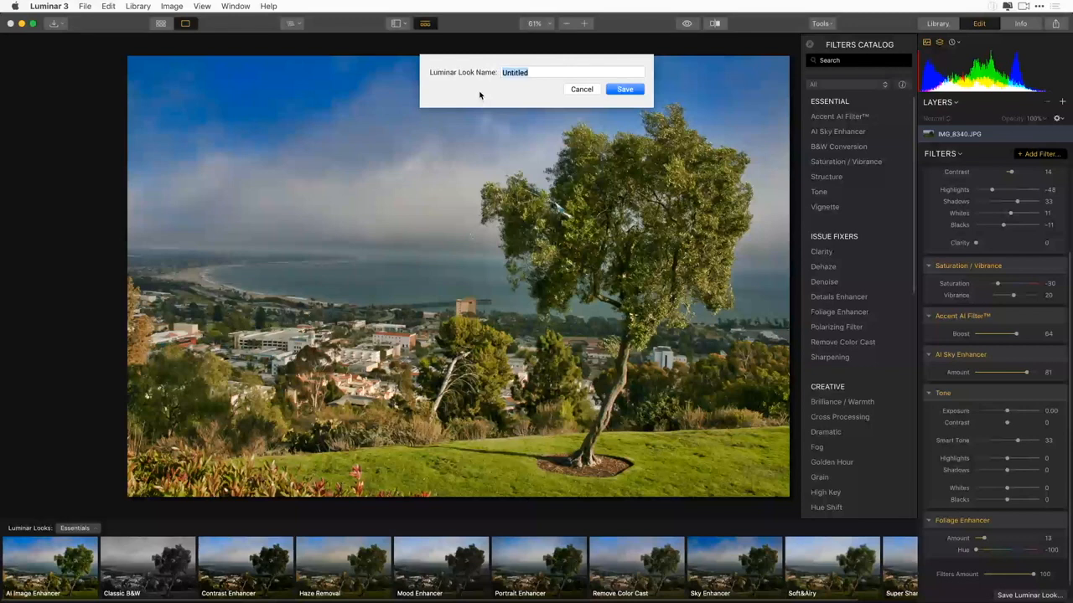
{"action": "type", "text": "TWIP Webinar"}
{"action": "key", "text": "Return"}
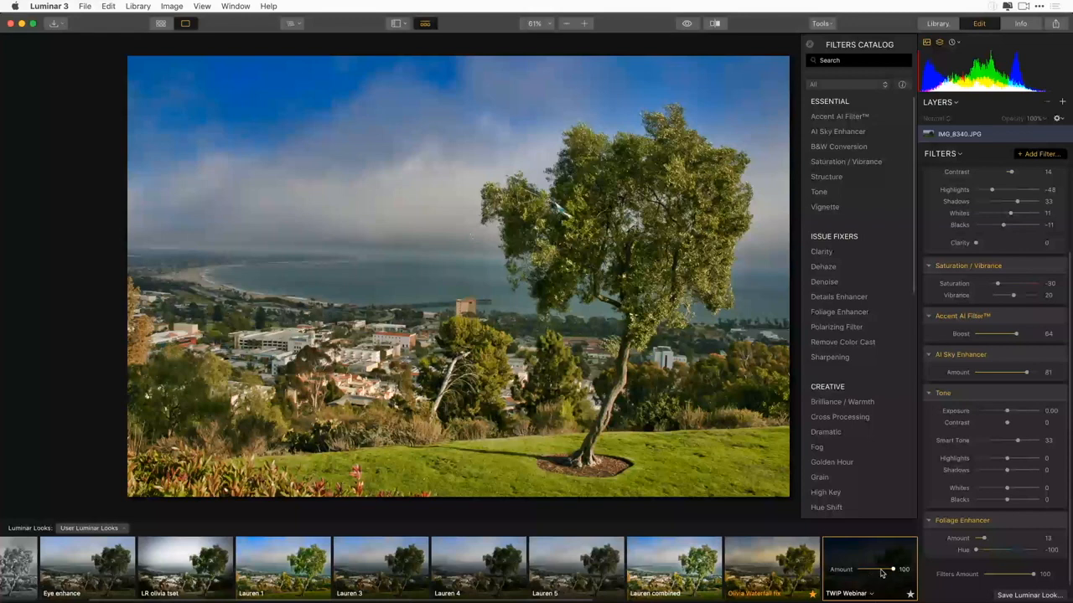
Return to the library's gallery and sync the tree photo's adjustments to the neighbouring cloudy landscape photo.
{"action": "left_click", "coordinate": [940, 26]}
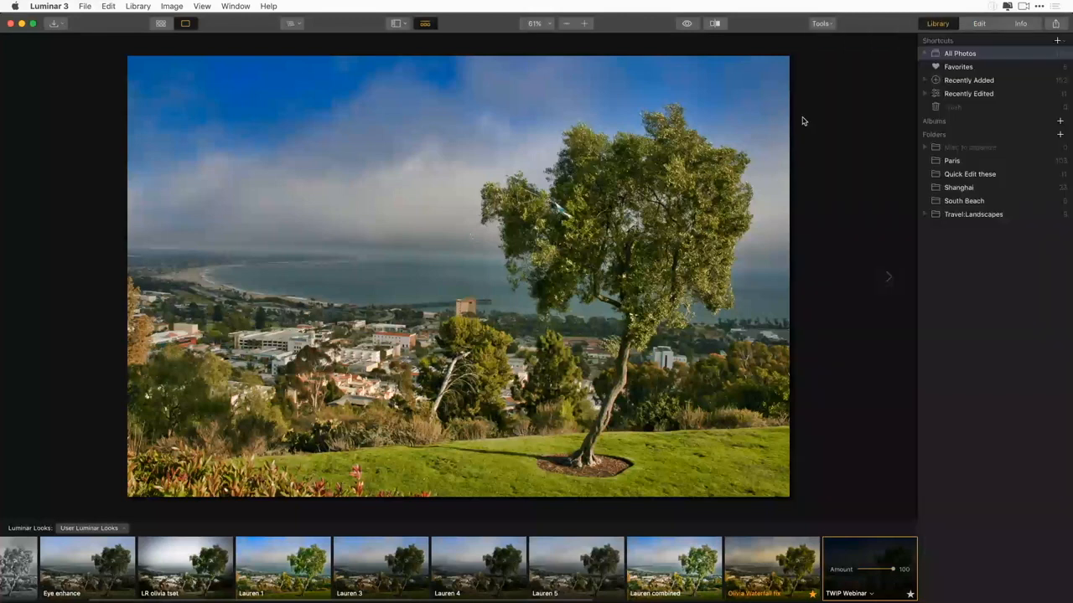
{"action": "left_click", "coordinate": [159, 24]}
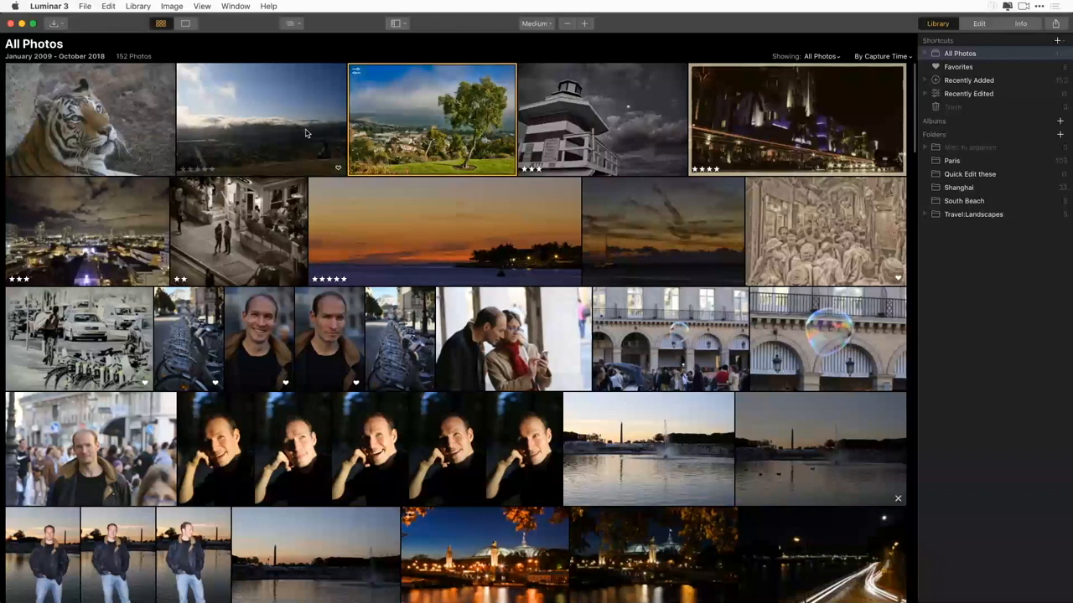
{"action": "left_click", "coordinate": [201, 156], "text": "super"}
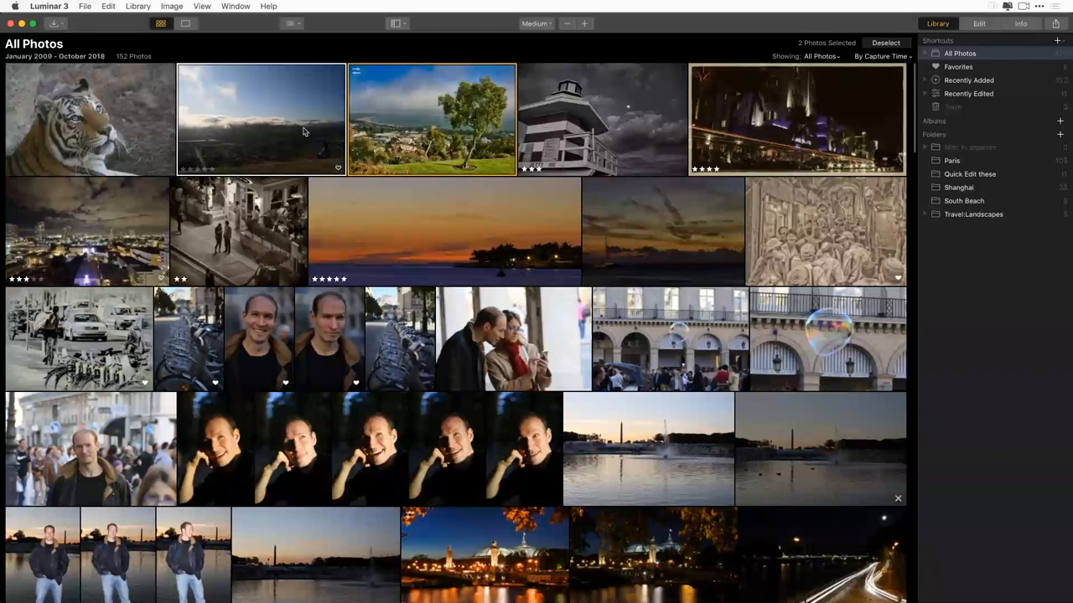
{"action": "right_click", "coordinate": [385, 133]}
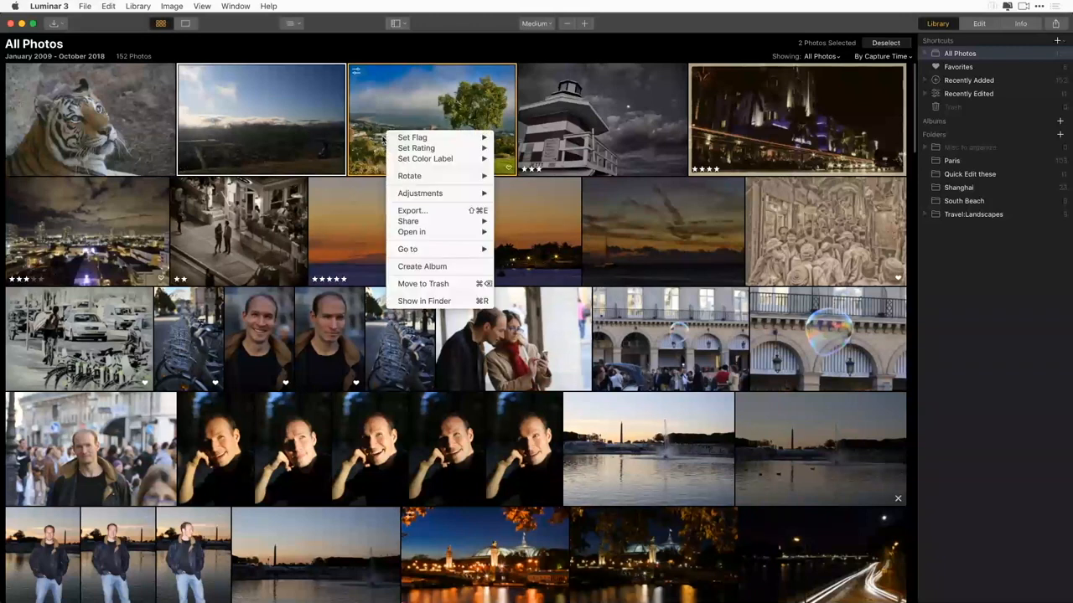
{"action": "mouse_move", "coordinate": [469, 194]}
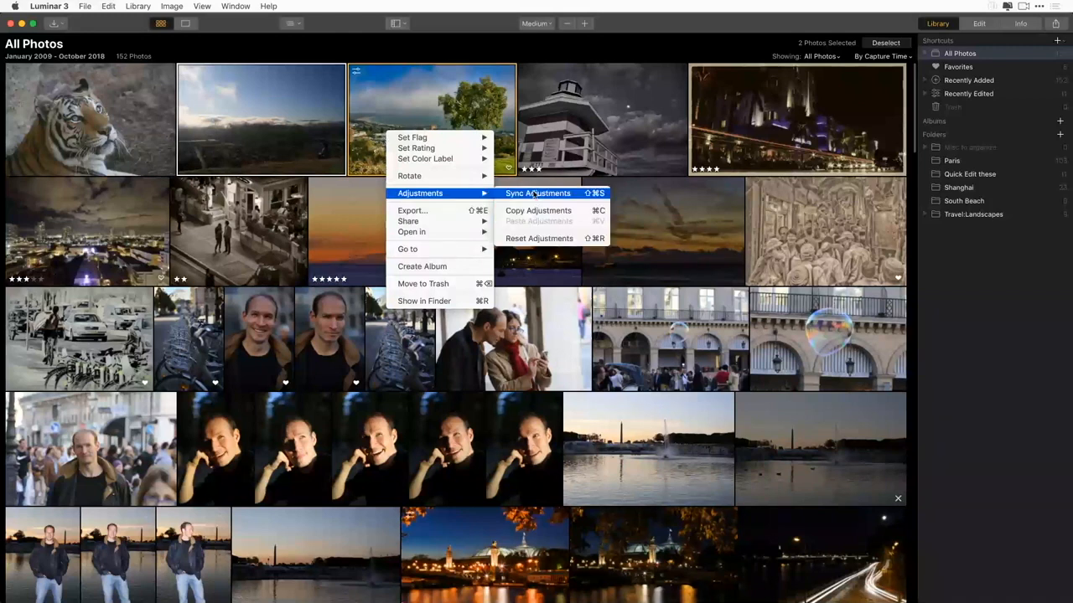
{"action": "left_click", "coordinate": [530, 194]}
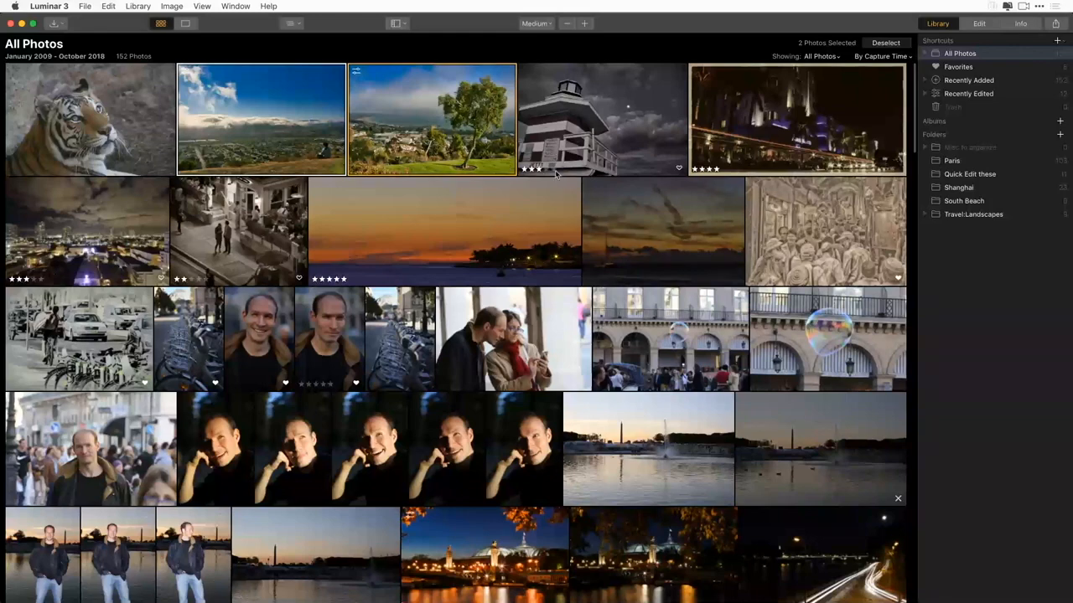
Open the gallery's grey river photo with the stone bridge and moored boats for editing.
{"action": "scroll", "coordinate": [508, 312], "scroll_direction": "down", "scroll_amount": 5}
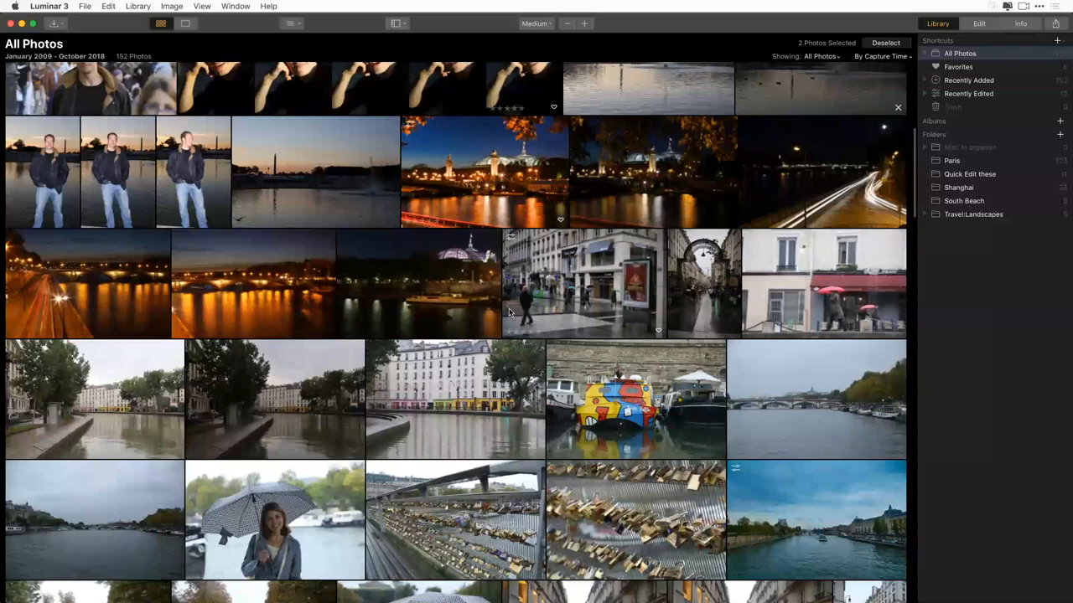
{"action": "scroll", "coordinate": [508, 312], "scroll_direction": "down", "scroll_amount": 2}
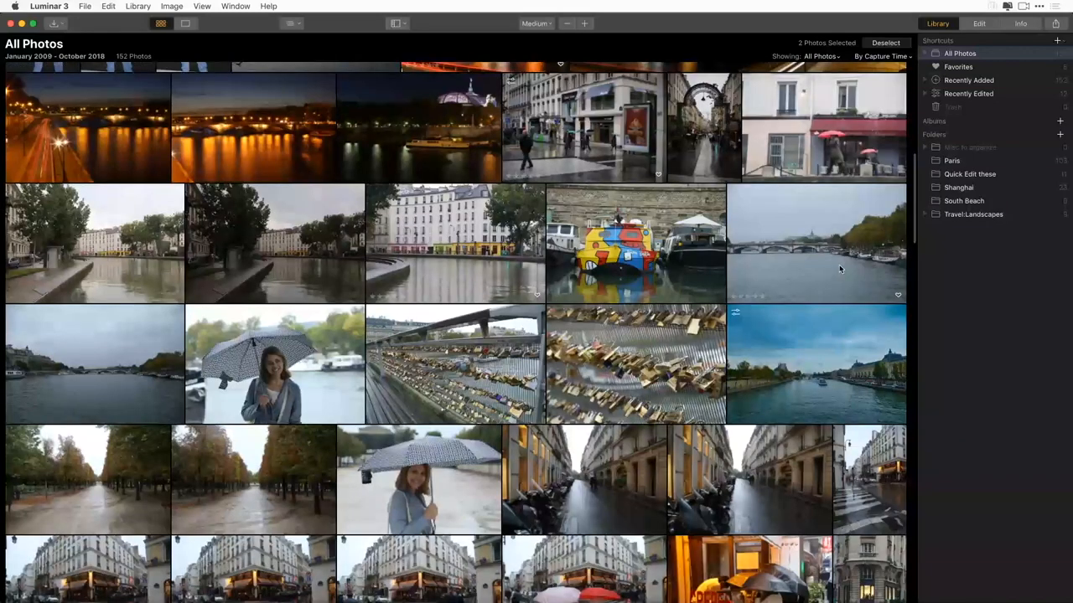
{"action": "double_click", "coordinate": [839, 264]}
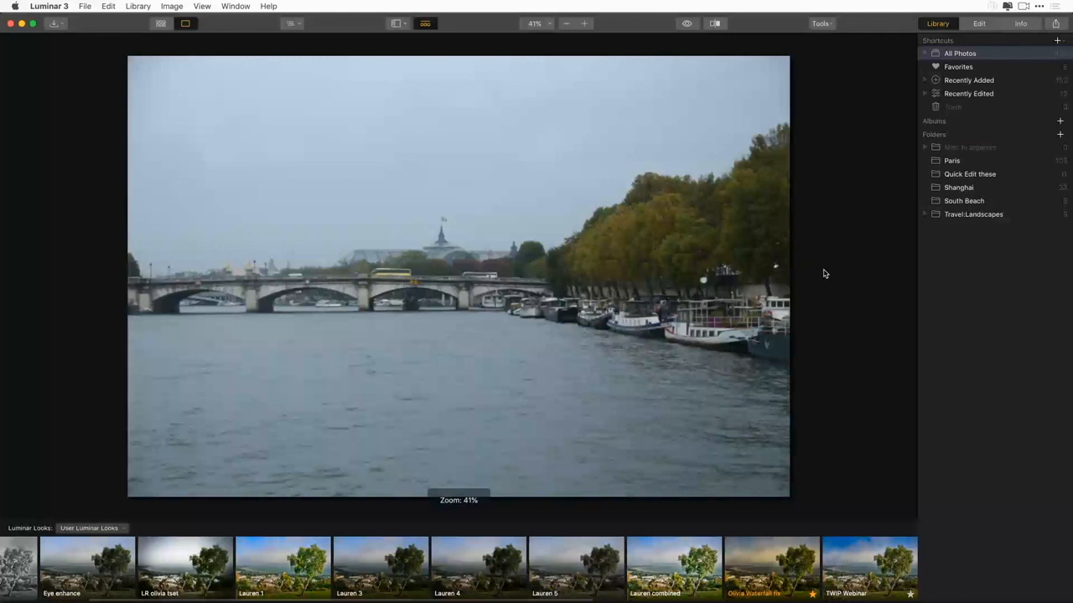
{"action": "left_click", "coordinate": [978, 23]}
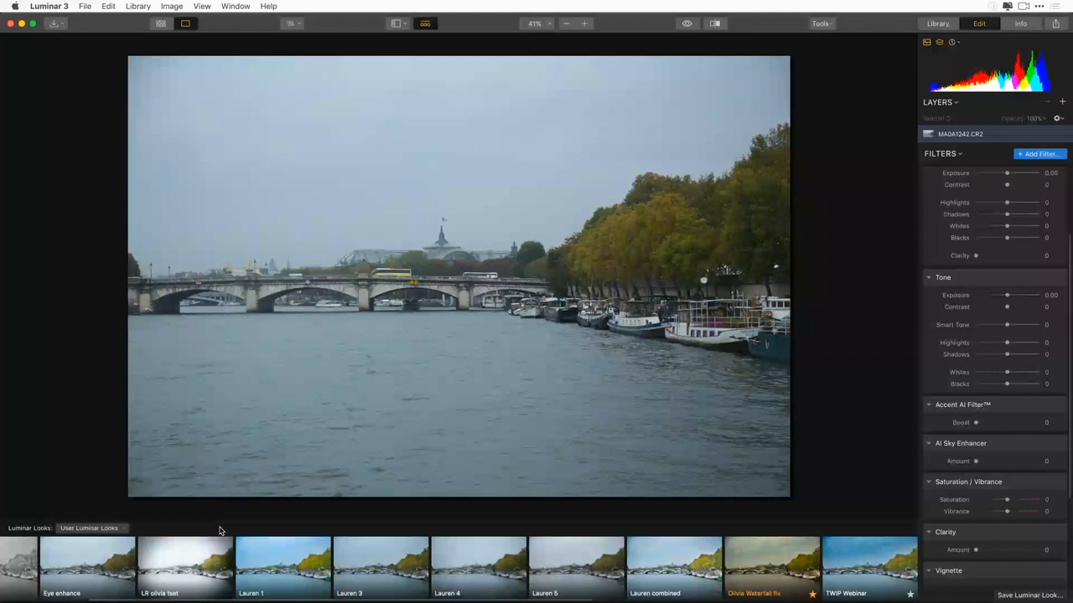
Hide the Luminar Looks strip and clear all filters from the river photo's workspace.
{"action": "left_click", "coordinate": [426, 24]}
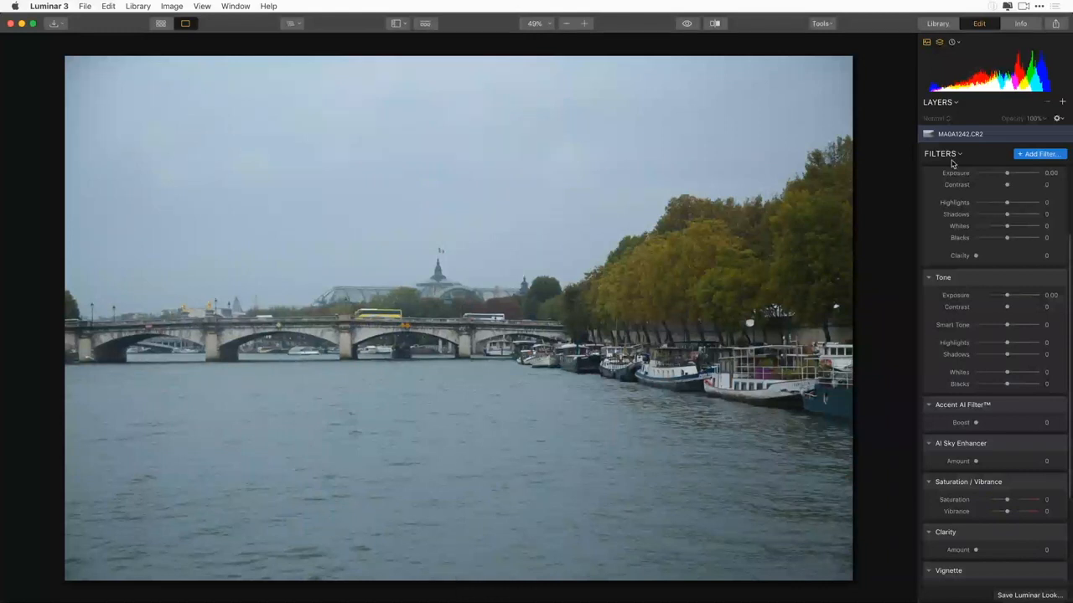
{"action": "left_click", "coordinate": [956, 155]}
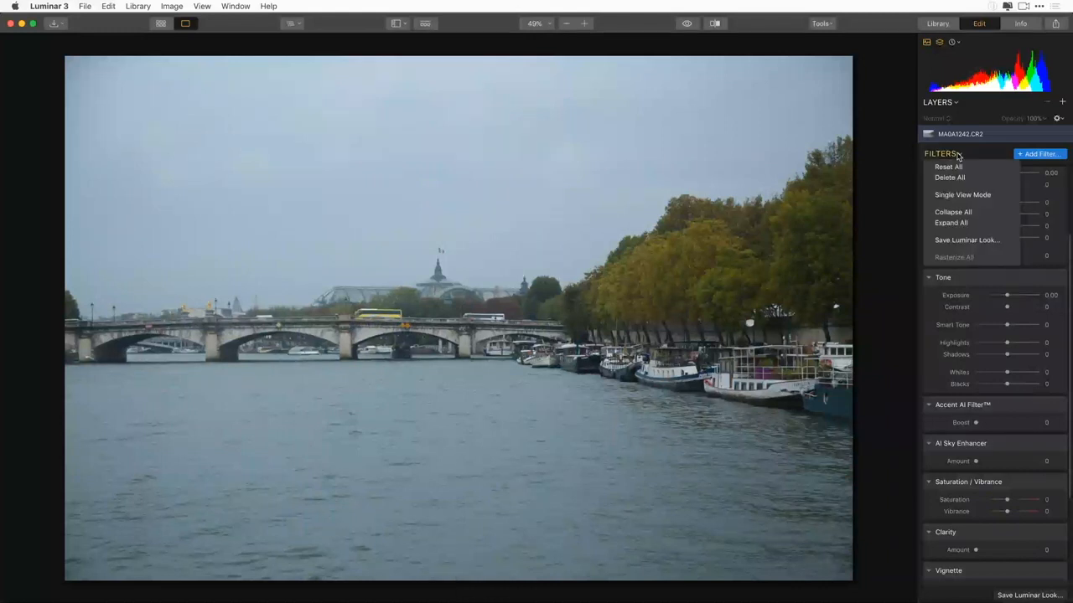
{"action": "left_click", "coordinate": [963, 196]}
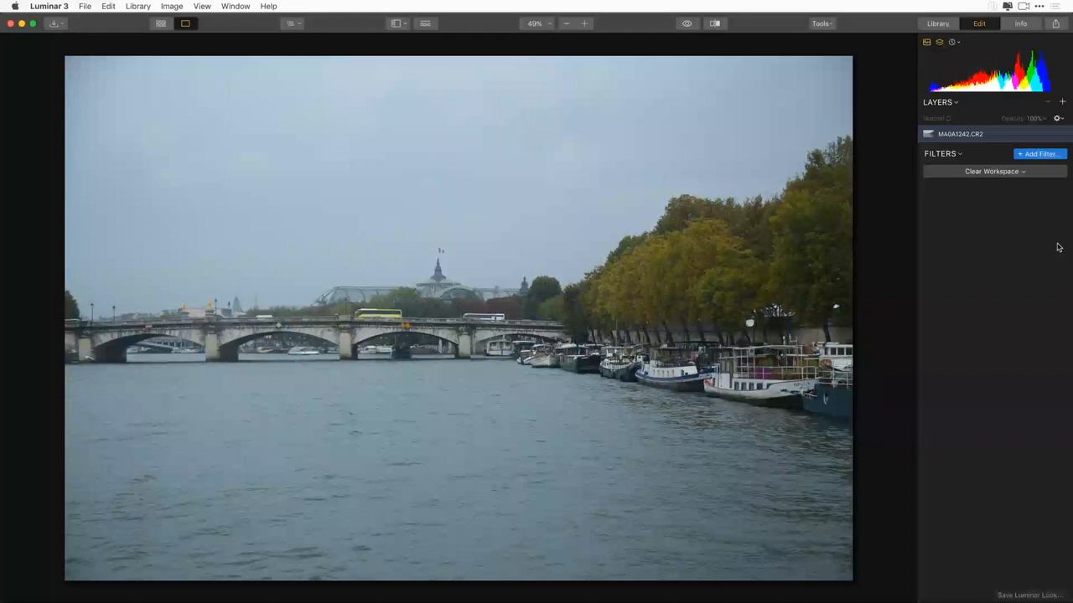
Add the Accent AI Filter to the river photo and set its Boost to 14.
{"action": "left_click", "coordinate": [1043, 154]}
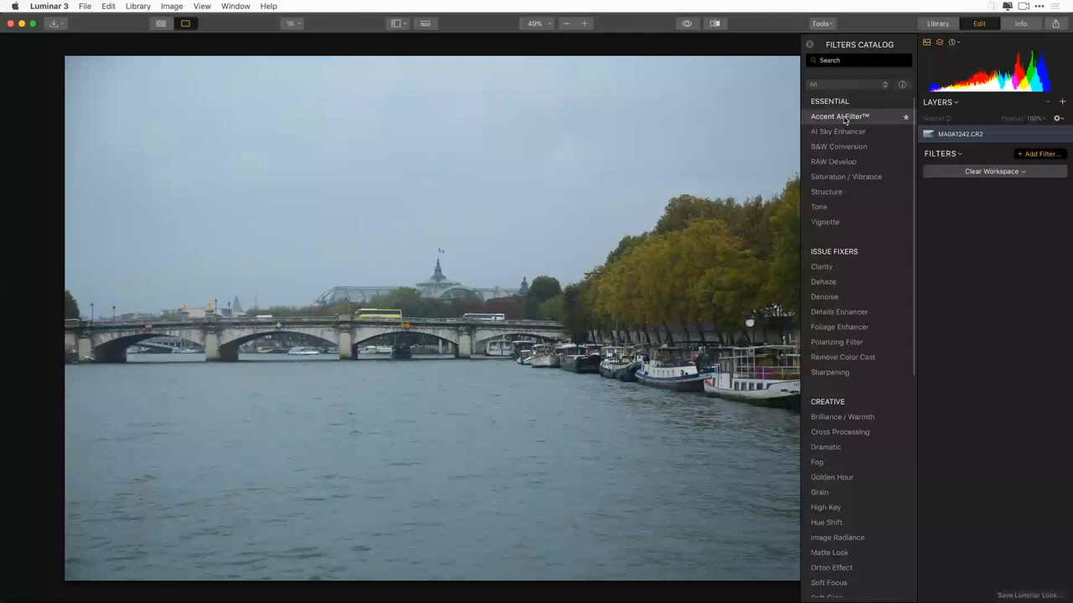
{"action": "left_click", "coordinate": [844, 121]}
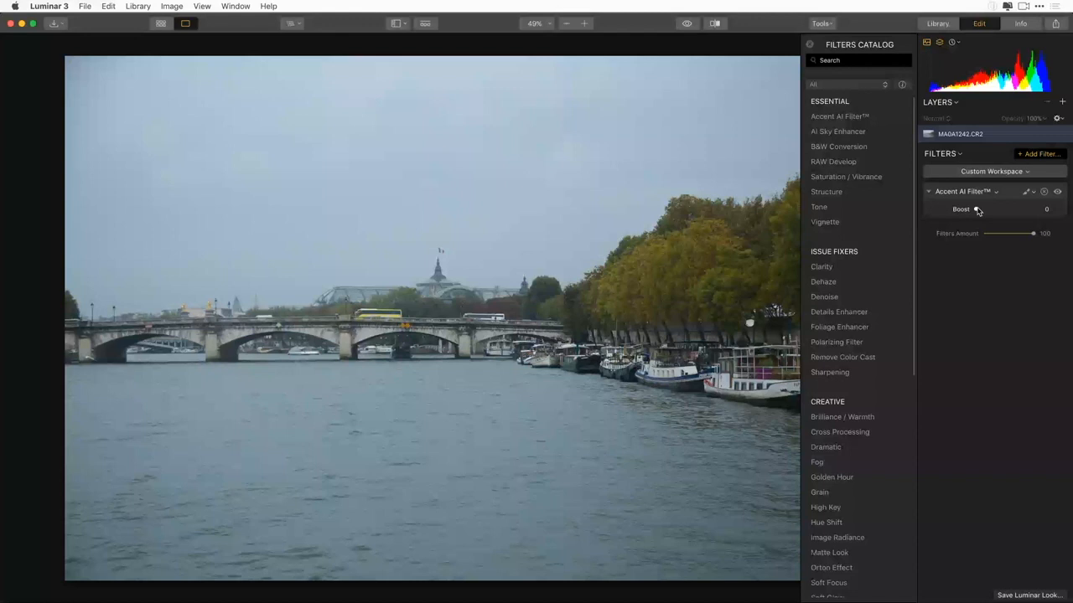
{"action": "left_click_drag", "start_coordinate": [977, 210], "coordinate": [982, 213]}
{"action": "left_click_drag", "start_coordinate": [982, 213], "coordinate": [984, 212]}
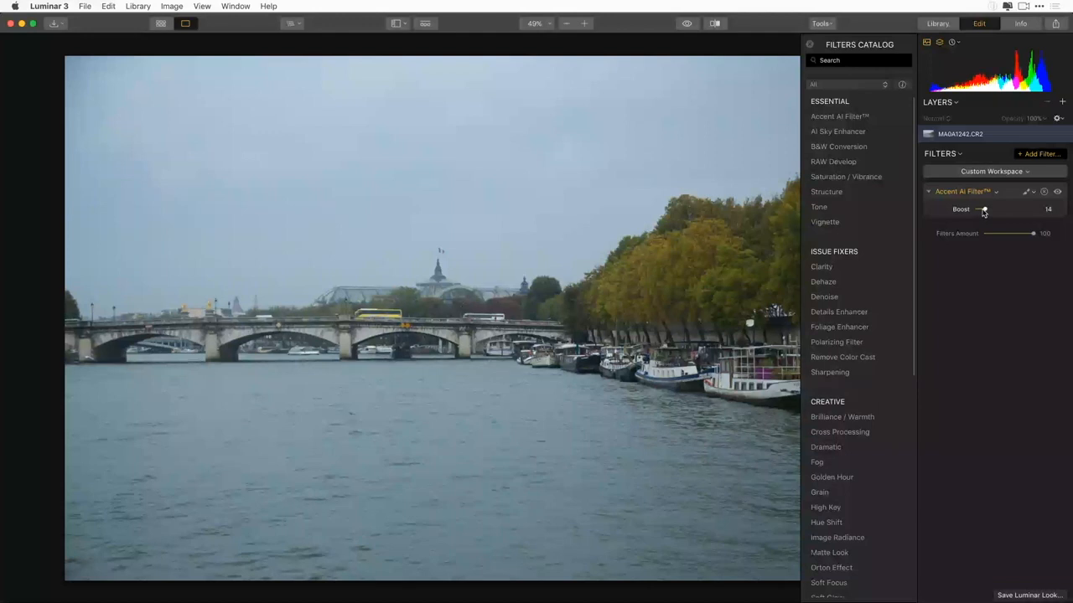
Set the Accent AI Filter's Boost on the river photo to 77.
{"action": "left_click_drag", "start_coordinate": [984, 213], "coordinate": [981, 213]}
{"action": "left_click_drag", "start_coordinate": [980, 213], "coordinate": [1041, 218]}
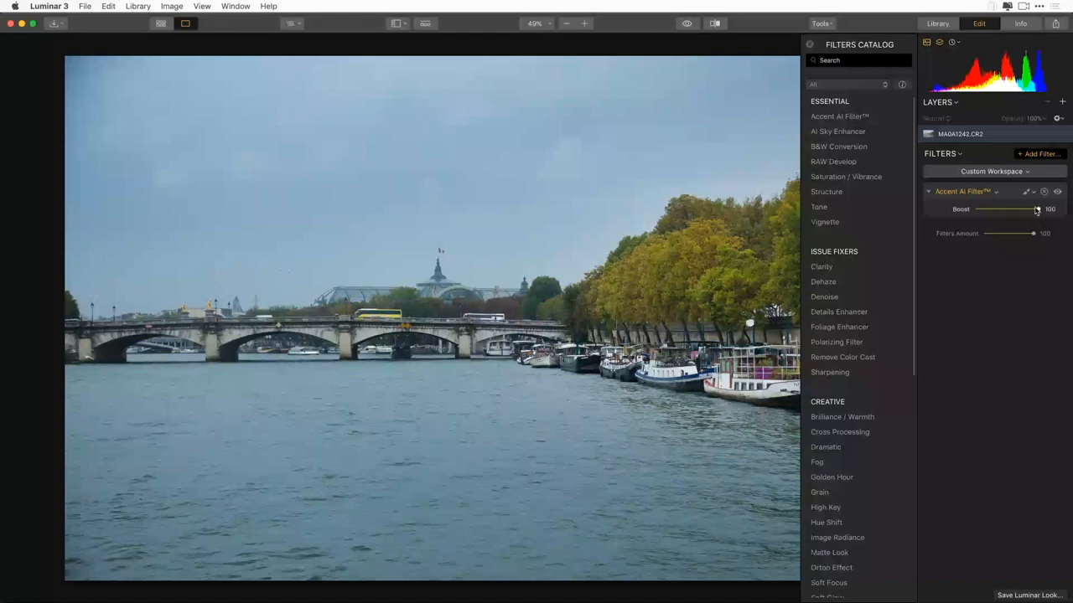
{"action": "left_click_drag", "start_coordinate": [1036, 210], "coordinate": [1023, 210]}
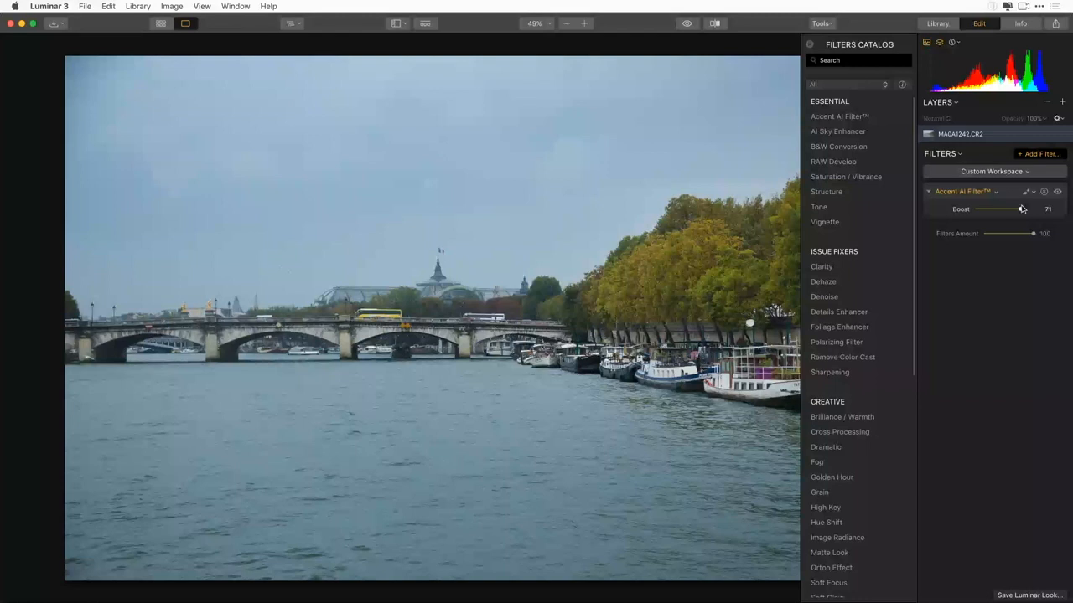
{"action": "left_click_drag", "start_coordinate": [1021, 208], "coordinate": [1025, 209]}
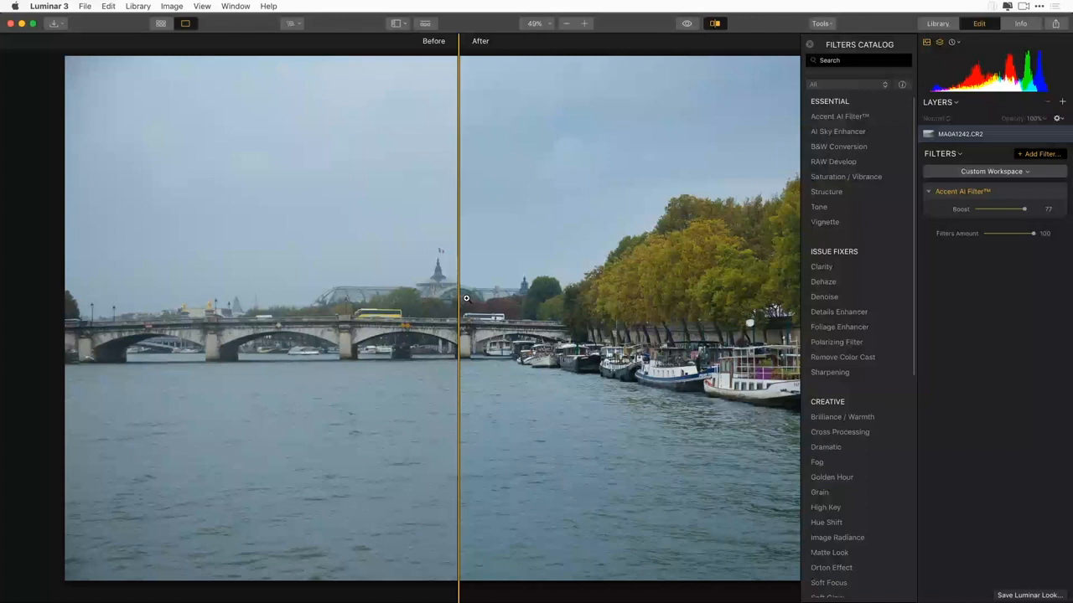
Compare the river photo before and after the Accent AI adjustment by sliding the split divider around the bridge.
{"action": "left_click_drag", "start_coordinate": [466, 298], "coordinate": [470, 302]}
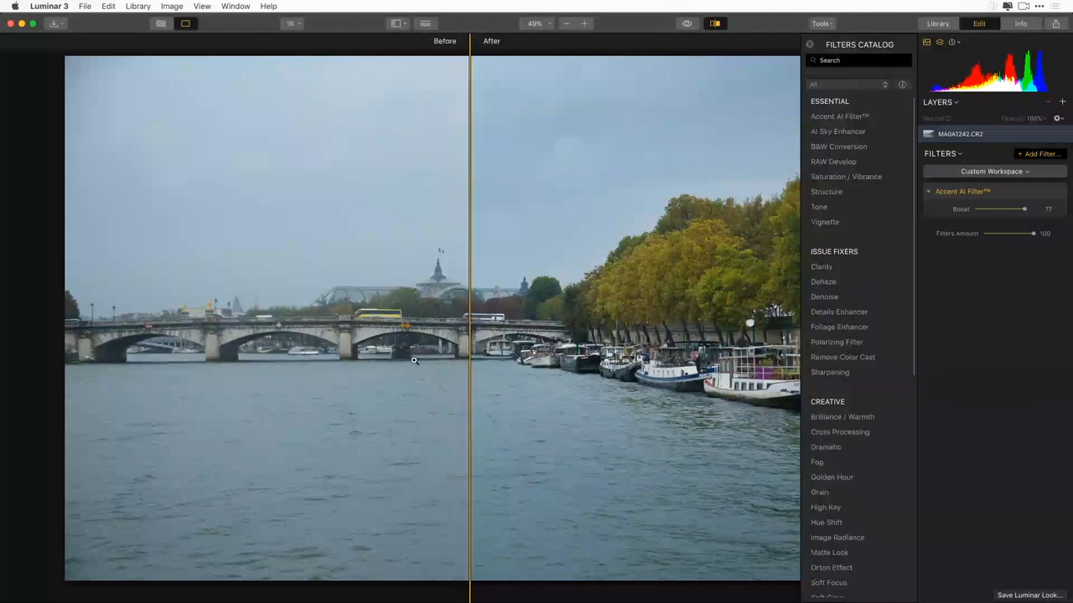
{"action": "left_click_drag", "start_coordinate": [469, 358], "coordinate": [424, 352]}
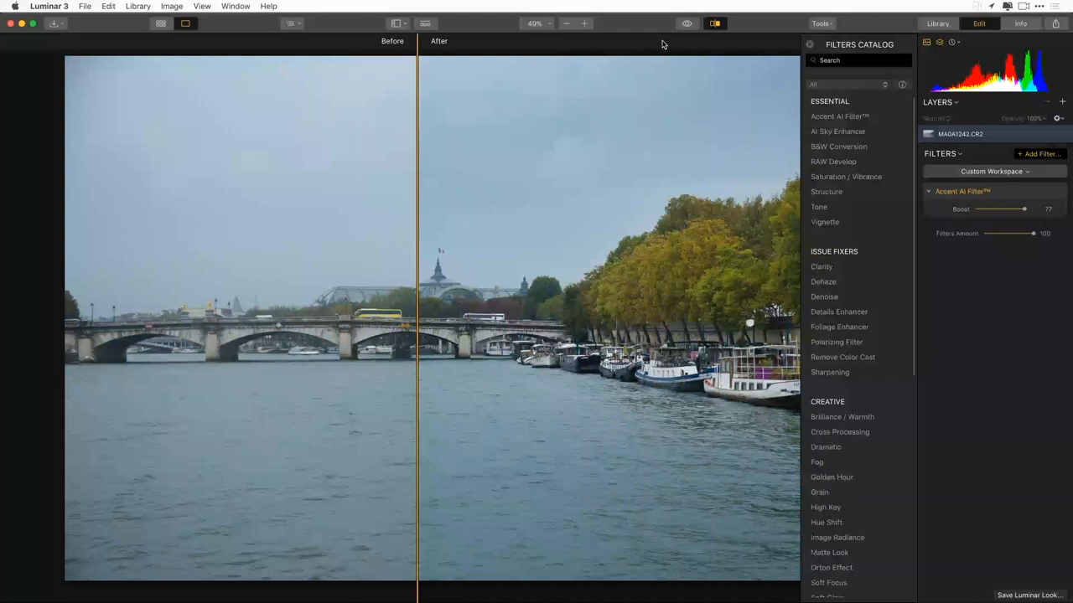
{"action": "left_click", "coordinate": [714, 24]}
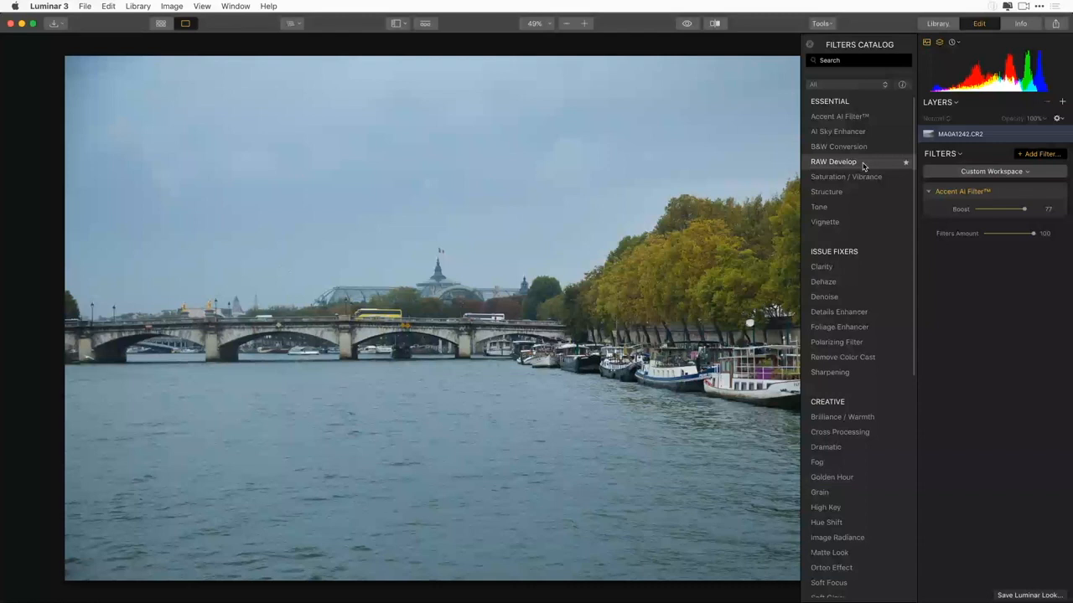
Add the RAW Develop and AI Sky Enhancer filters to the river photo, with the sky enhancer's Amount at 100.
{"action": "left_click", "coordinate": [864, 166]}
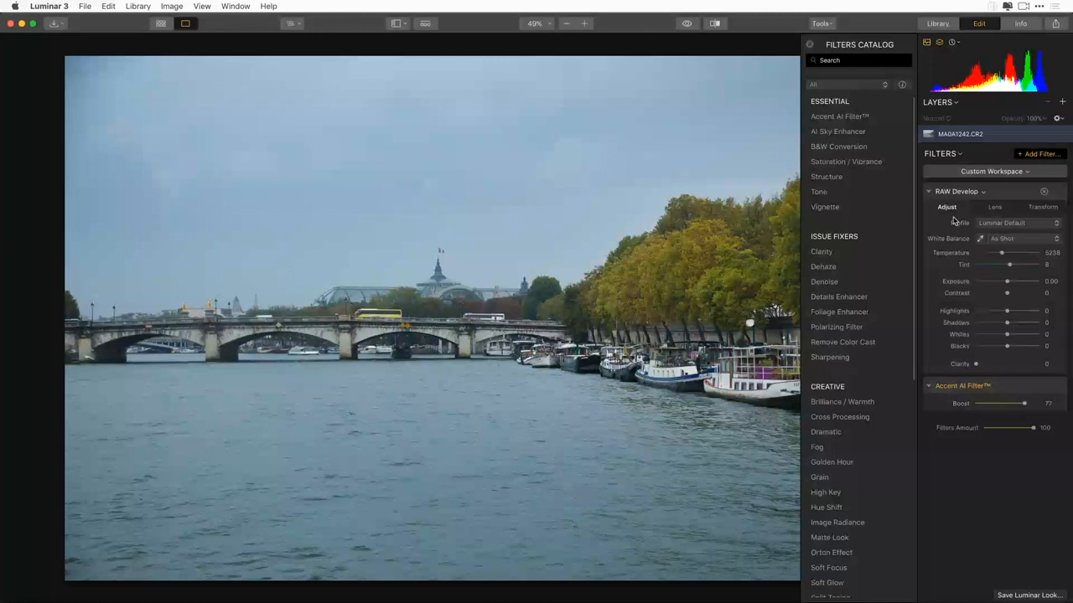
{"action": "left_click", "coordinate": [838, 132]}
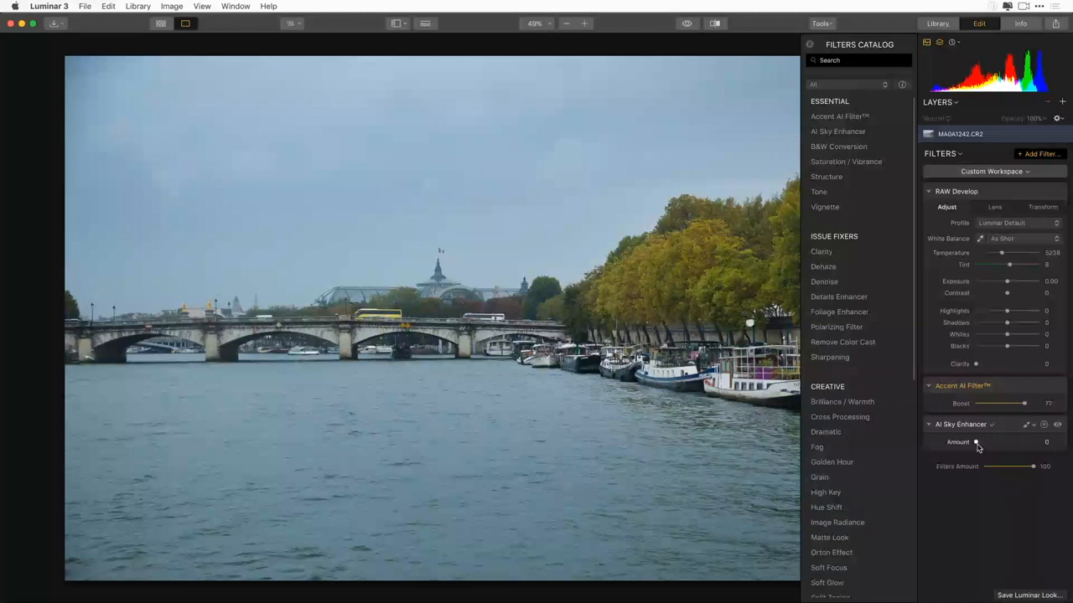
{"action": "left_click_drag", "start_coordinate": [976, 443], "coordinate": [1054, 427]}
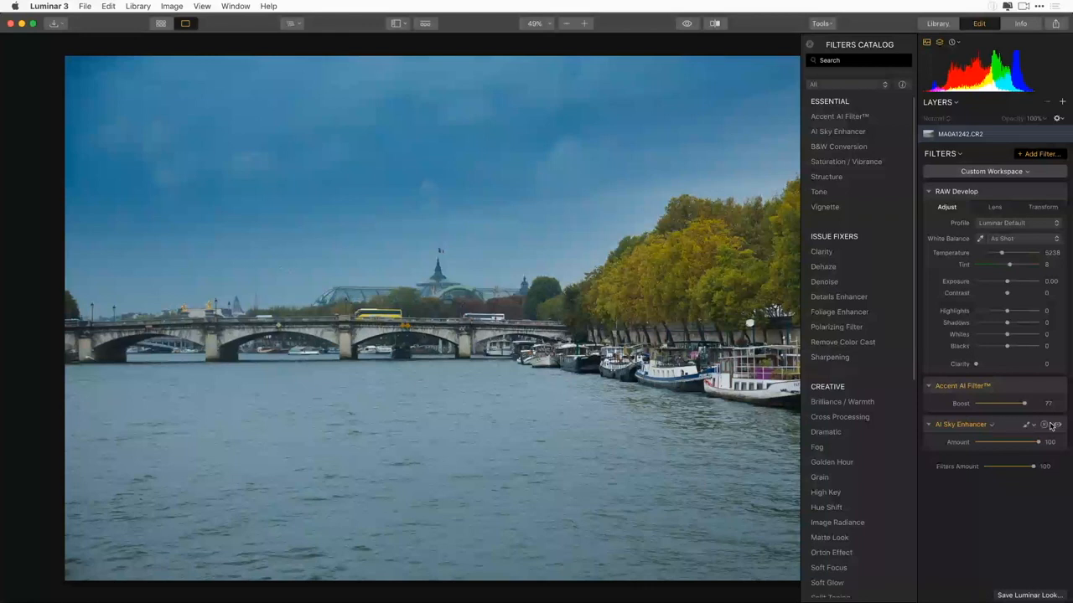
{"action": "left_click", "coordinate": [1056, 426]}
{"action": "left_click", "coordinate": [1056, 425]}
Return to the library gallery and show the photos in the Quick Edit these folder.
{"action": "left_click", "coordinate": [938, 23]}
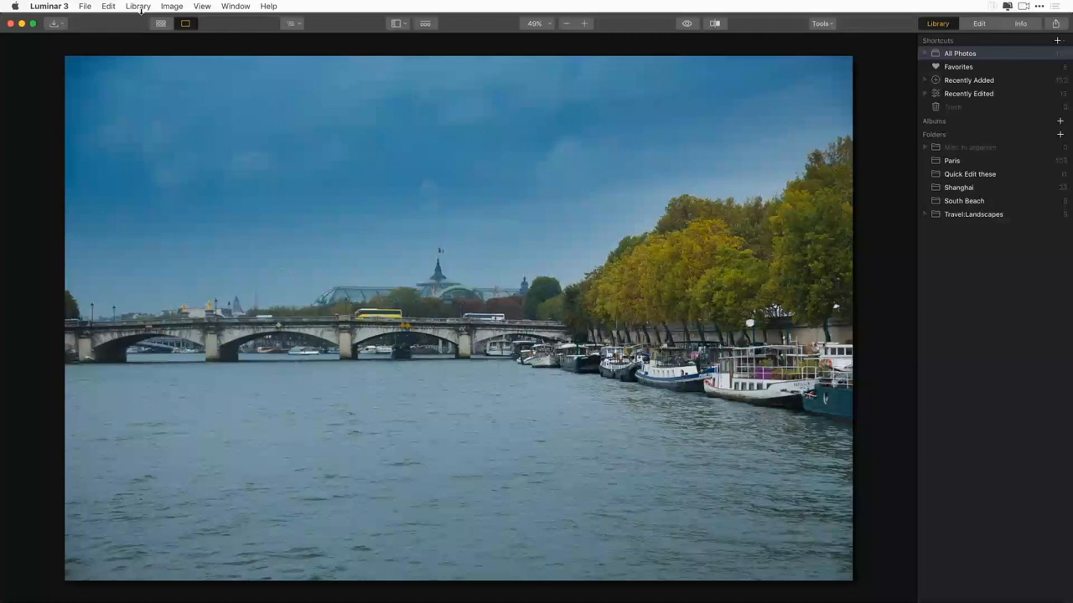
{"action": "left_click", "coordinate": [160, 24]}
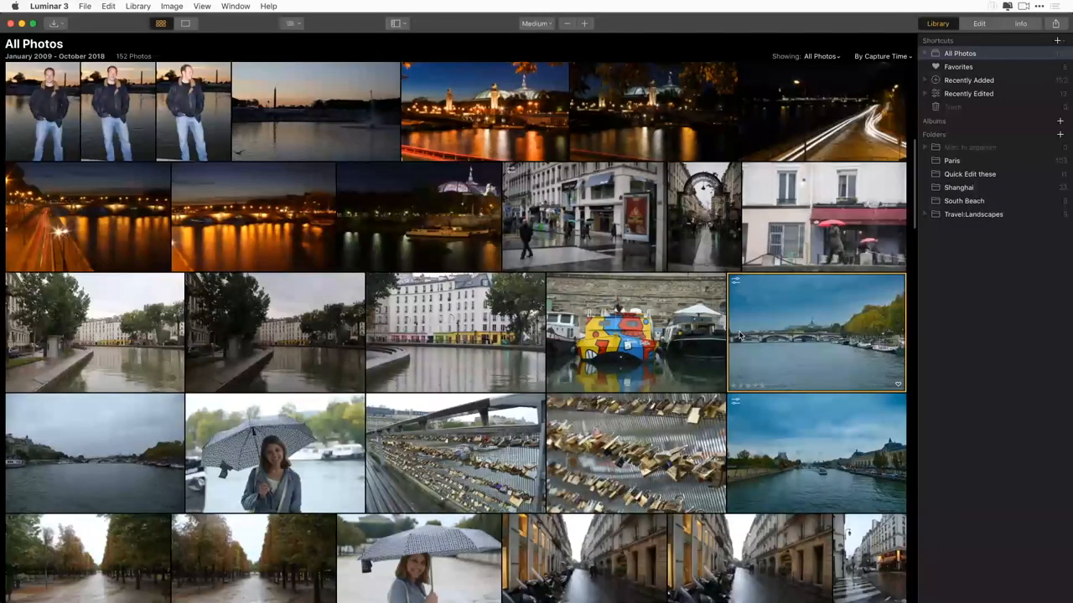
{"action": "scroll", "coordinate": [740, 336], "scroll_direction": "down", "scroll_amount": 10}
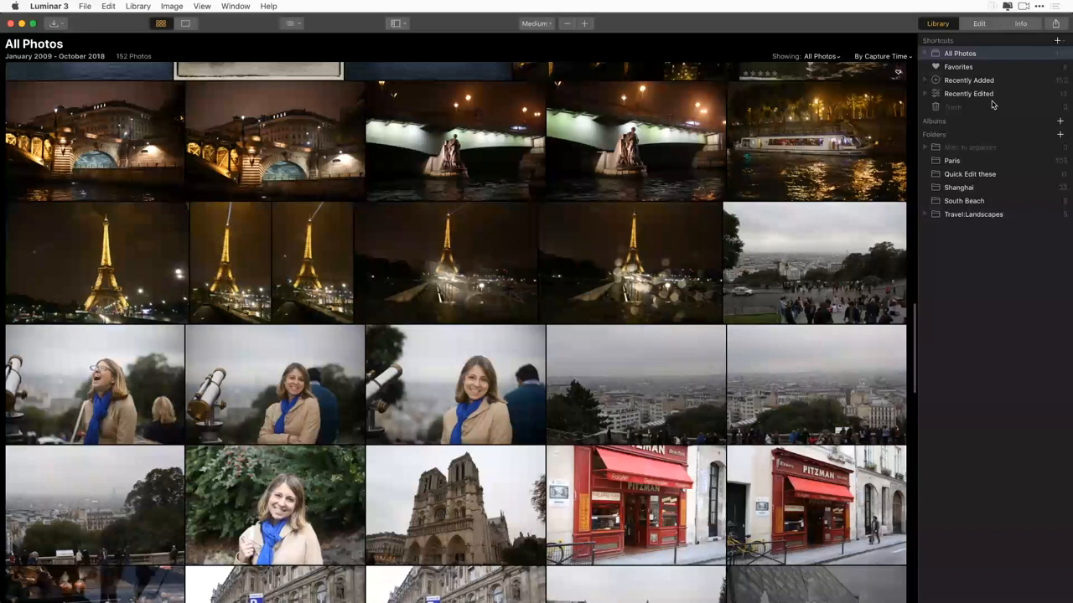
{"action": "left_click", "coordinate": [970, 173]}
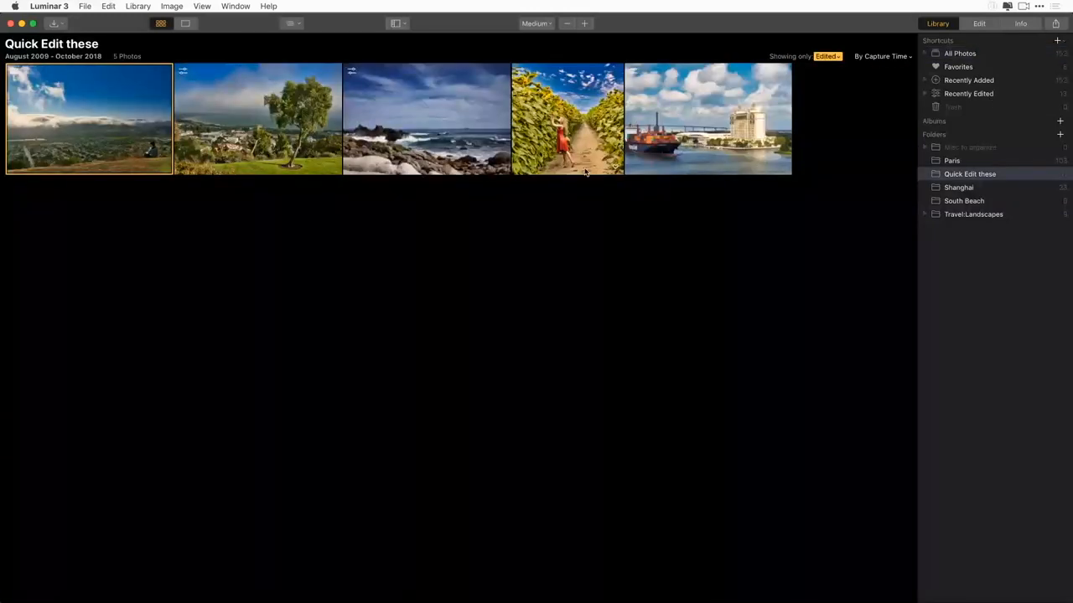
Try to reset the adjustments of the container ship photo from the gallery.
{"action": "right_click", "coordinate": [693, 132]}
{"action": "mouse_move", "coordinate": [714, 194]}
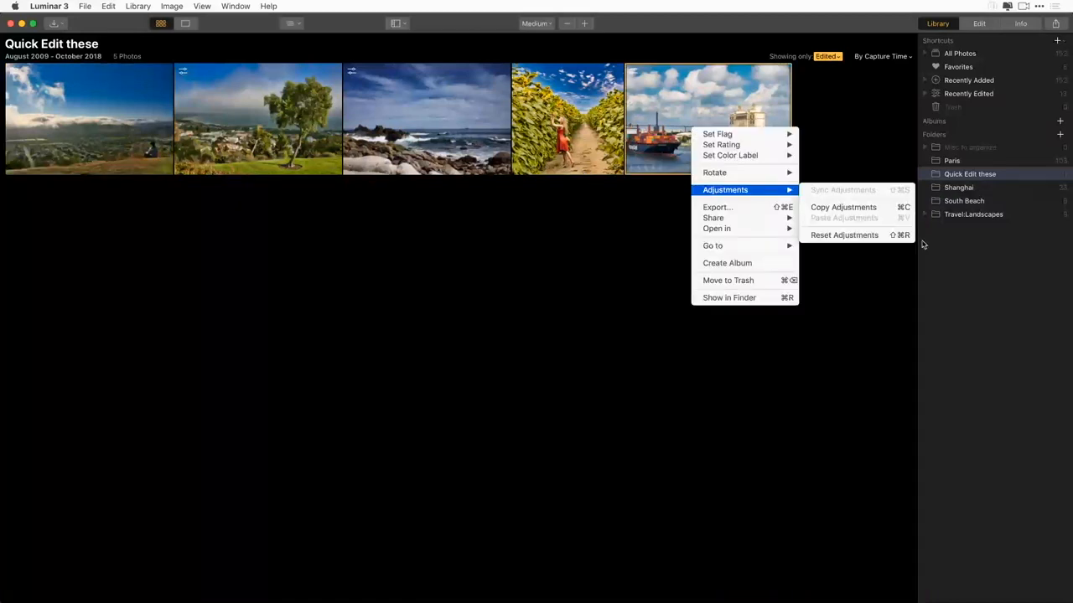
{"action": "left_click", "coordinate": [895, 236]}
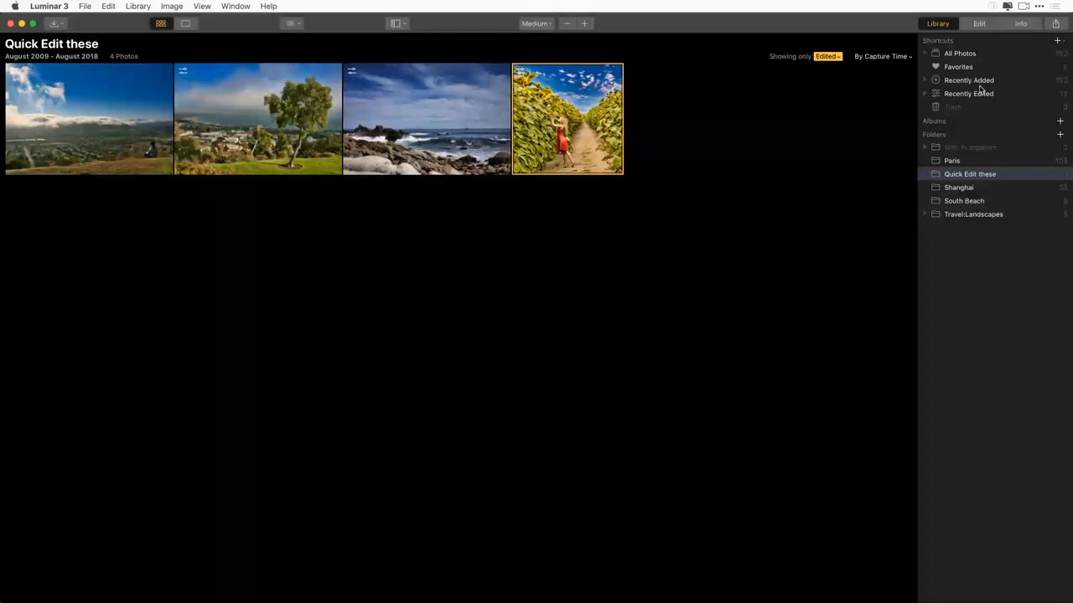
{"action": "left_click", "coordinate": [974, 177]}
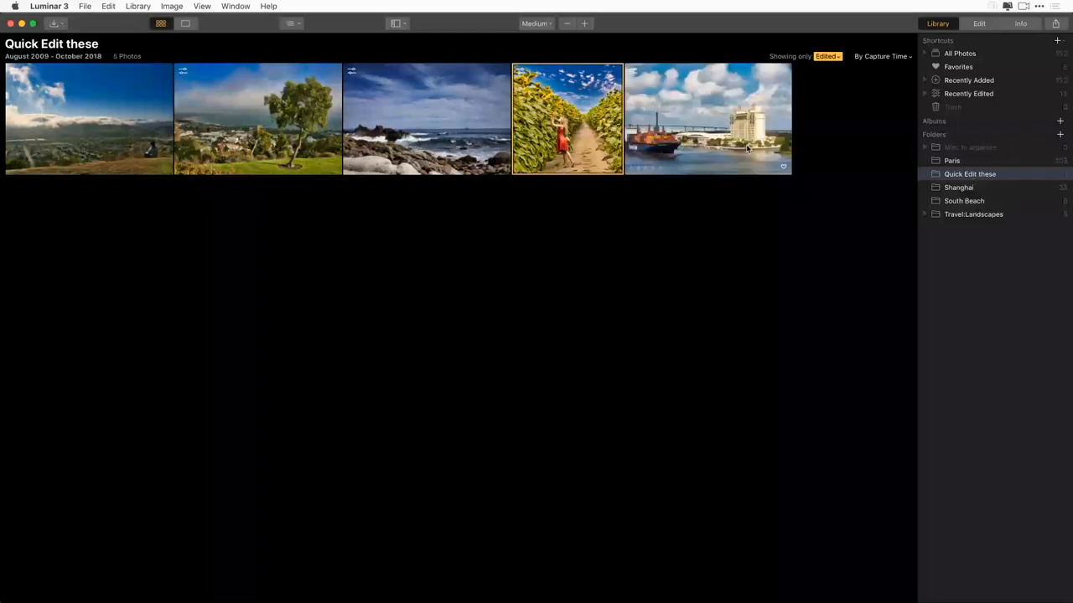
Open the container ship photo for editing and delete all filters from its Adjustment Layer 2.
{"action": "left_click", "coordinate": [744, 147]}
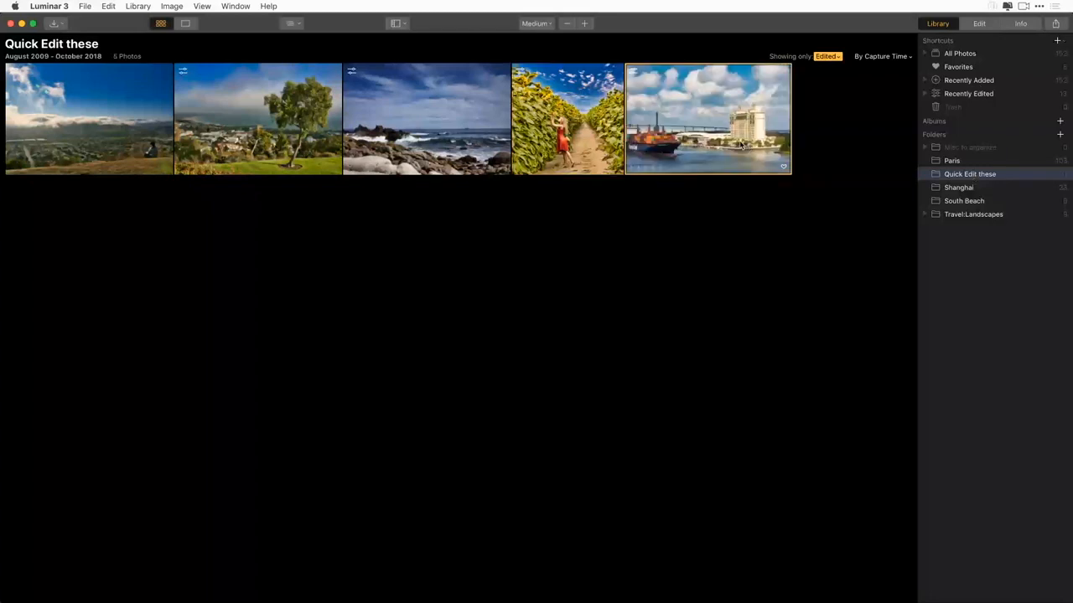
{"action": "left_click", "coordinate": [979, 23]}
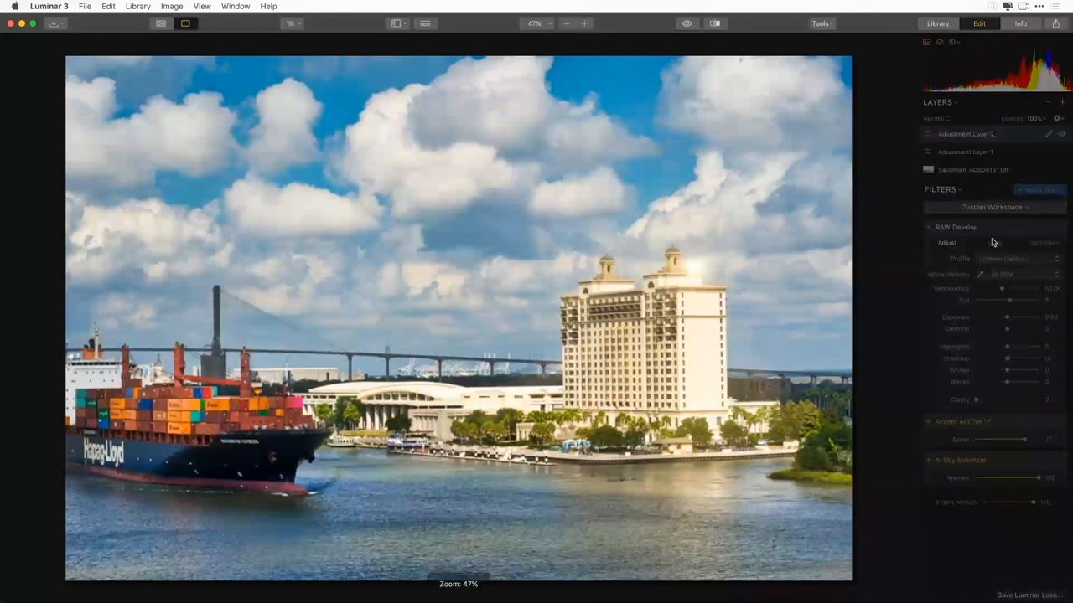
{"action": "left_click", "coordinate": [960, 192]}
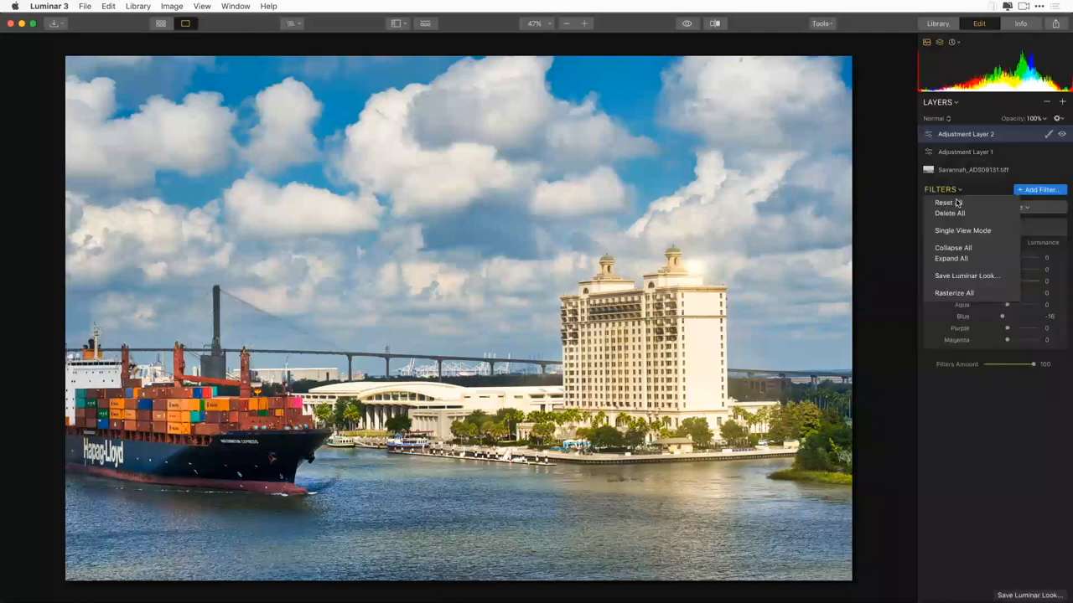
{"action": "left_click", "coordinate": [957, 213]}
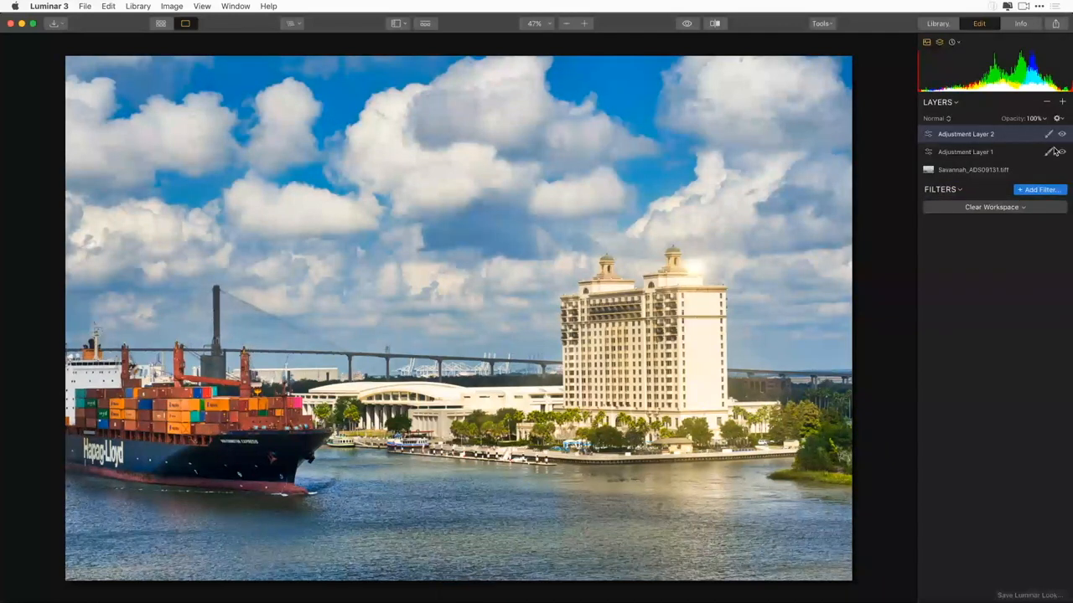
Delete both adjustment layers of the container ship photo and clear all filters from its base image layer.
{"action": "right_click", "coordinate": [1022, 137]}
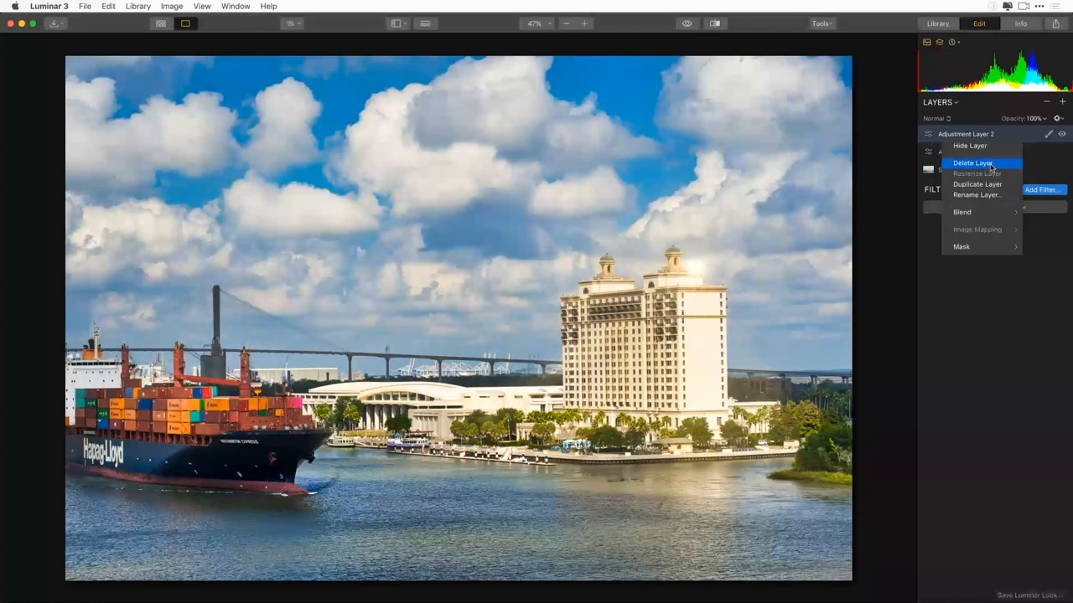
{"action": "left_click", "coordinate": [990, 166]}
{"action": "right_click", "coordinate": [984, 135]}
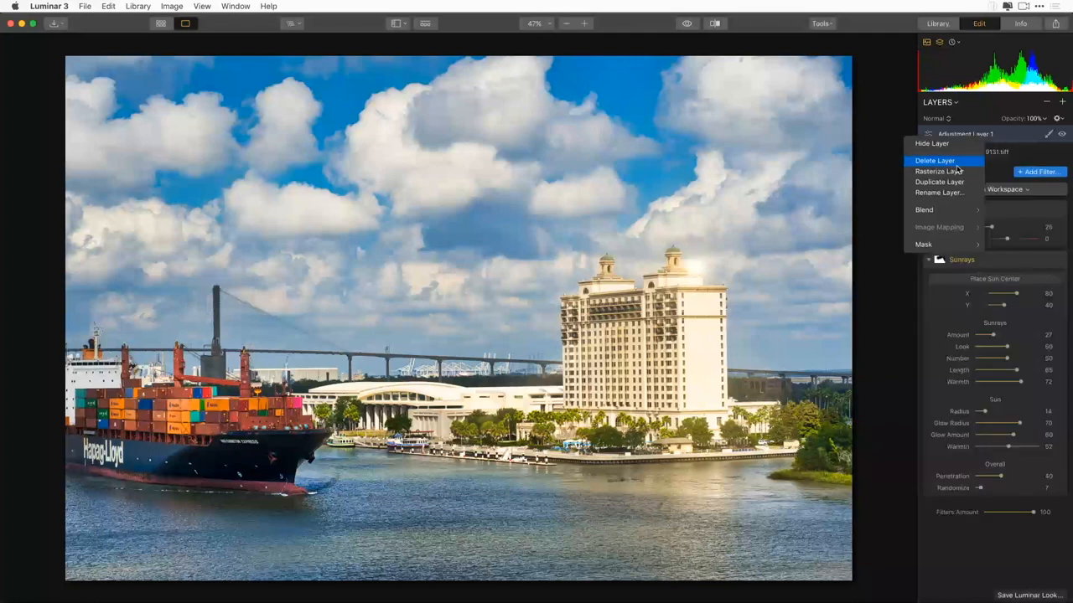
{"action": "left_click", "coordinate": [956, 165]}
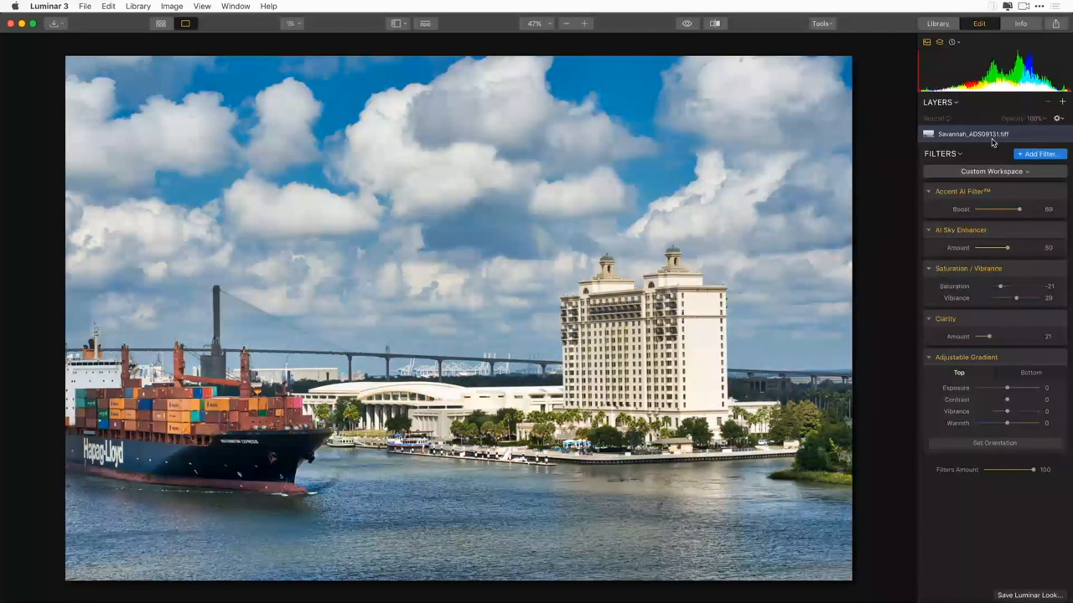
{"action": "left_click", "coordinate": [959, 157]}
{"action": "left_click", "coordinate": [962, 181]}
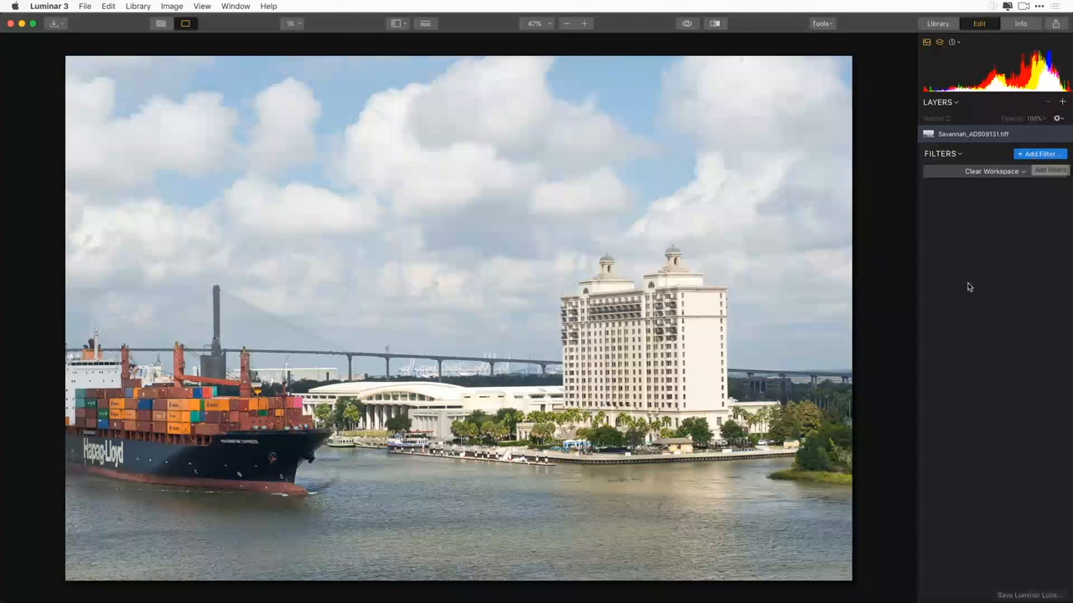
Switch the container ship photo's filters to the Quick & Awesome workspace.
{"action": "left_click", "coordinate": [1020, 172]}
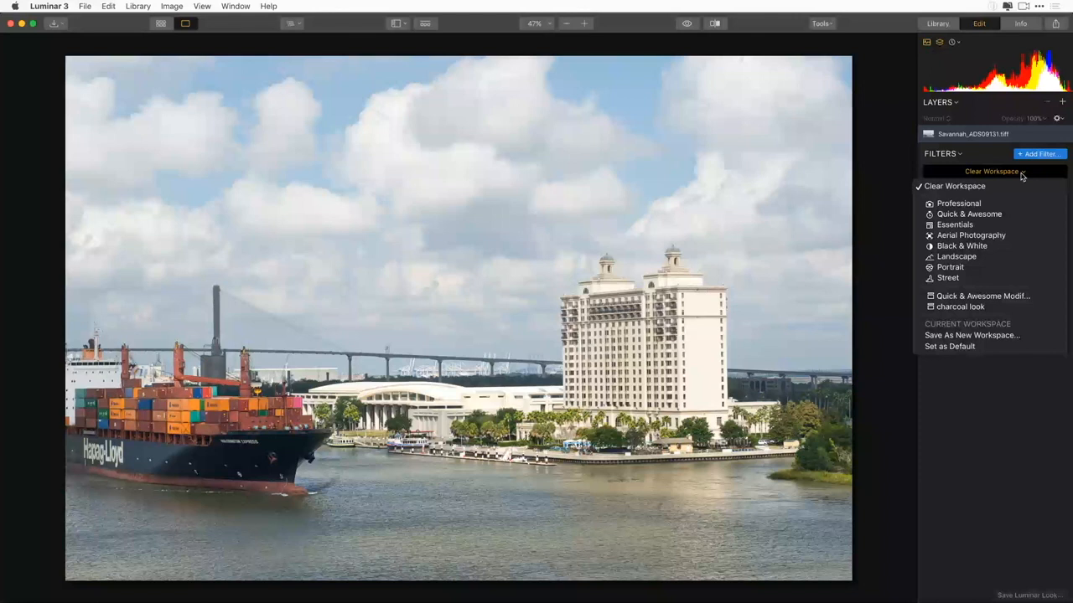
{"action": "left_click", "coordinate": [1010, 215]}
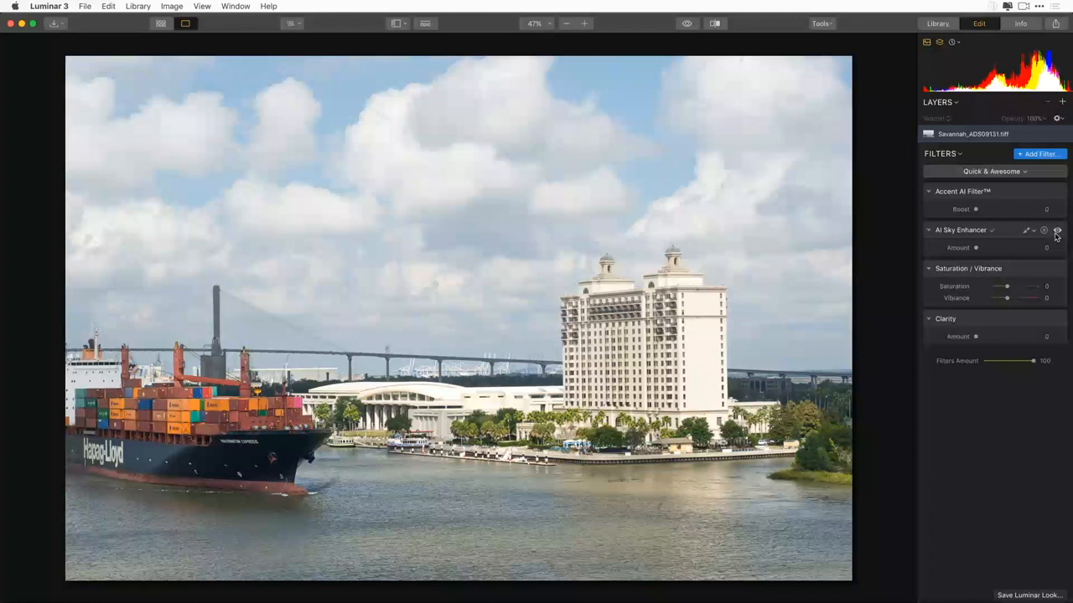
{"action": "left_click", "coordinate": [1023, 172]}
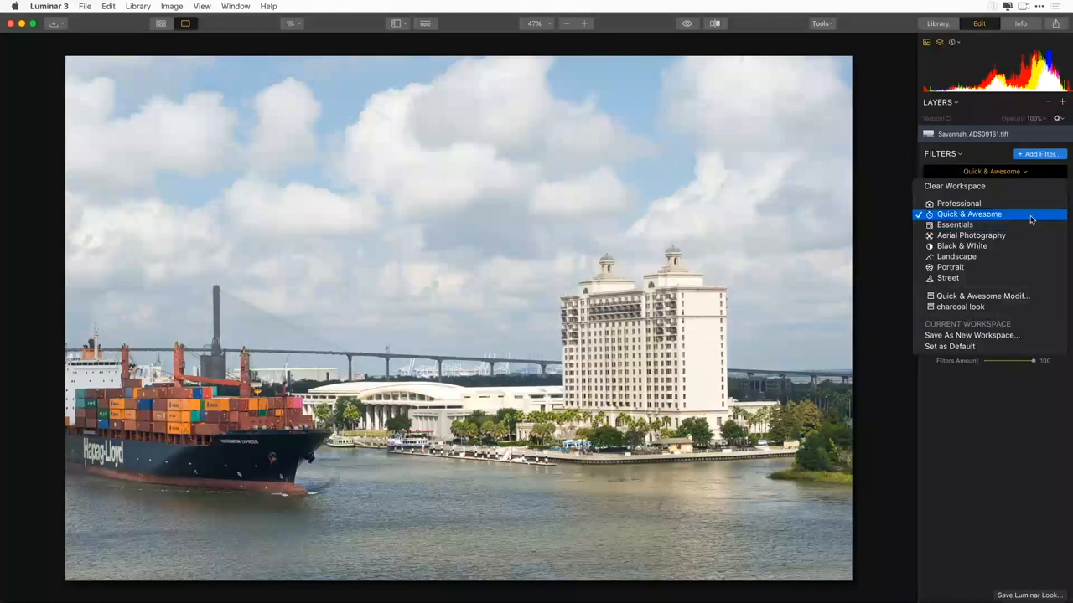
{"action": "left_click", "coordinate": [1031, 216]}
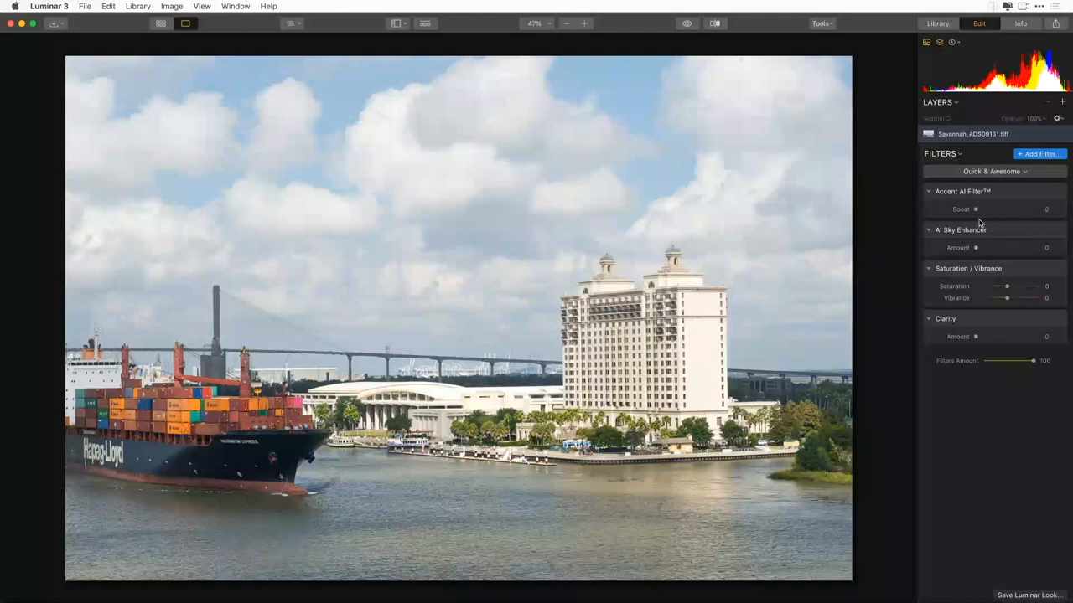
Set the Accent AI Filter's Boost to 81 and the AI Sky Enhancer's Amount to 57.
{"action": "left_click_drag", "start_coordinate": [975, 209], "coordinate": [1023, 209]}
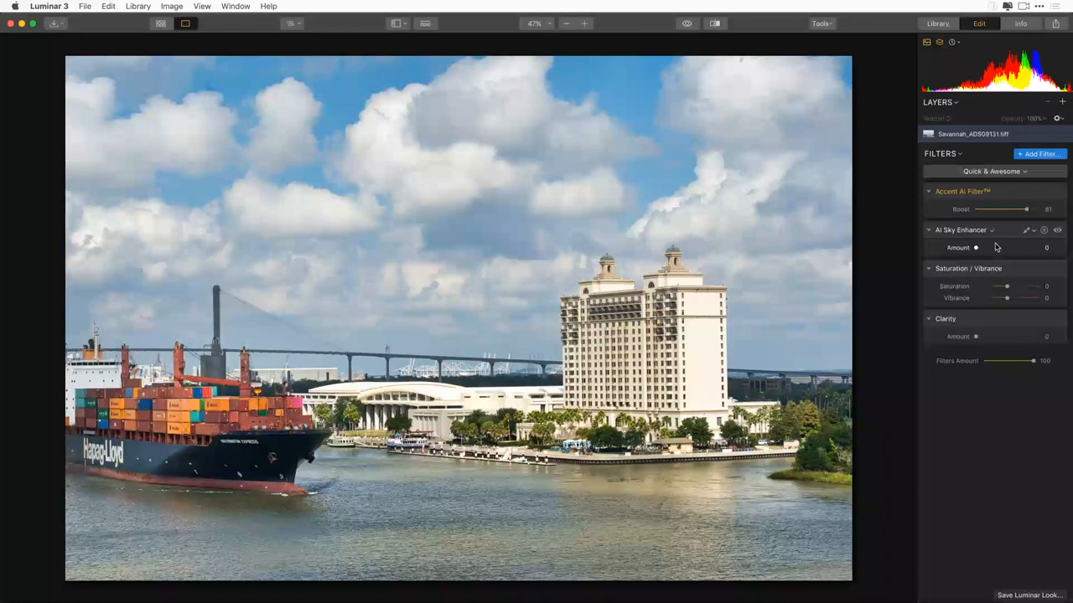
{"action": "left_click_drag", "start_coordinate": [995, 247], "coordinate": [1010, 248]}
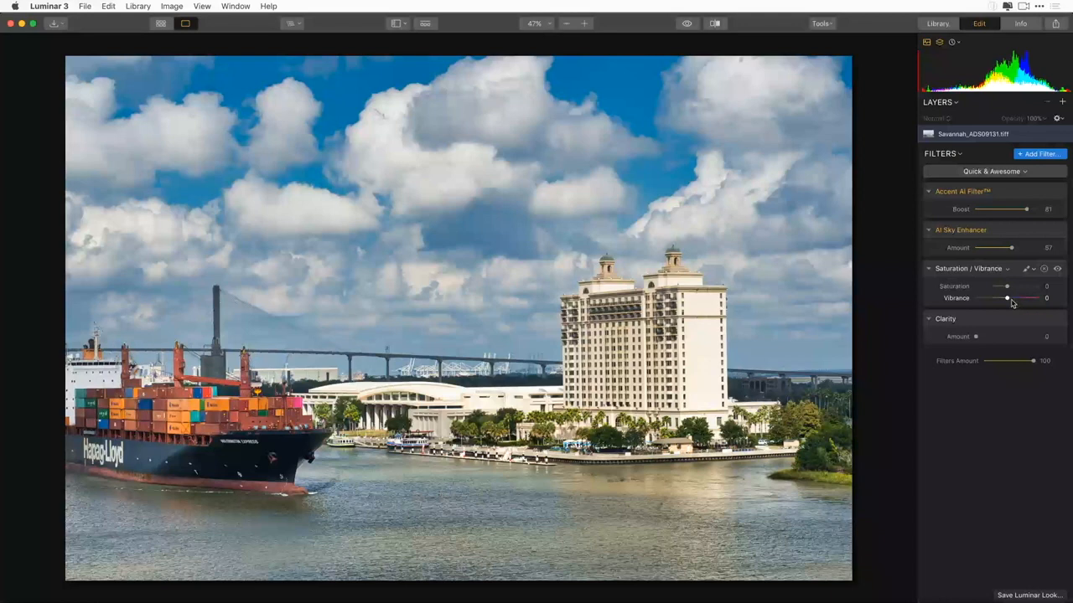
Try Saturation values of 14 and -14 on the ship photo, and reset the setting to its default.
{"action": "left_click_drag", "start_coordinate": [1008, 287], "coordinate": [1012, 287]}
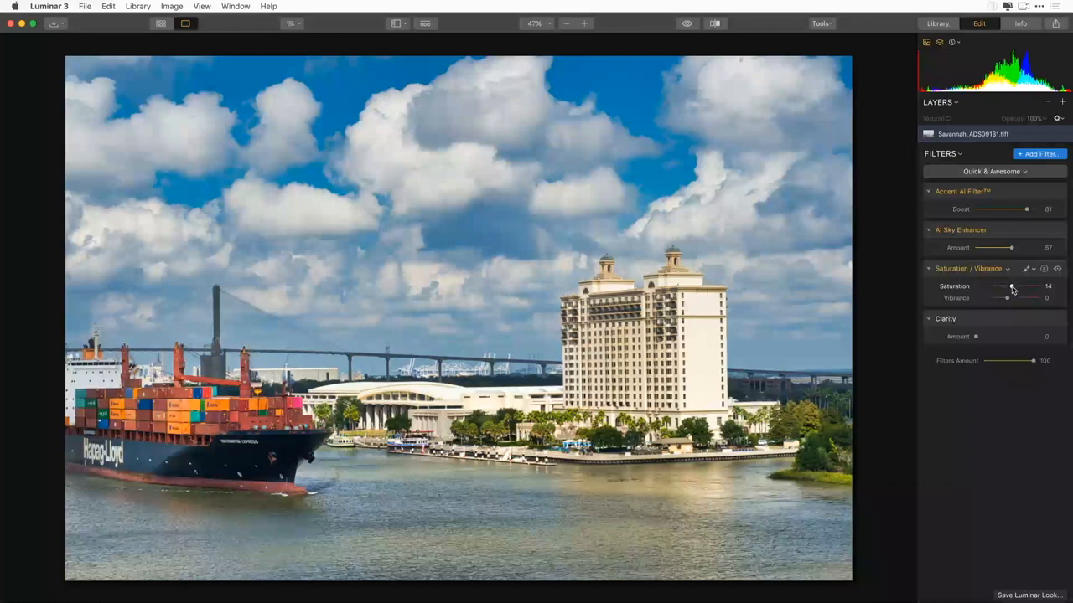
{"action": "left_click_drag", "start_coordinate": [1012, 289], "coordinate": [1006, 292]}
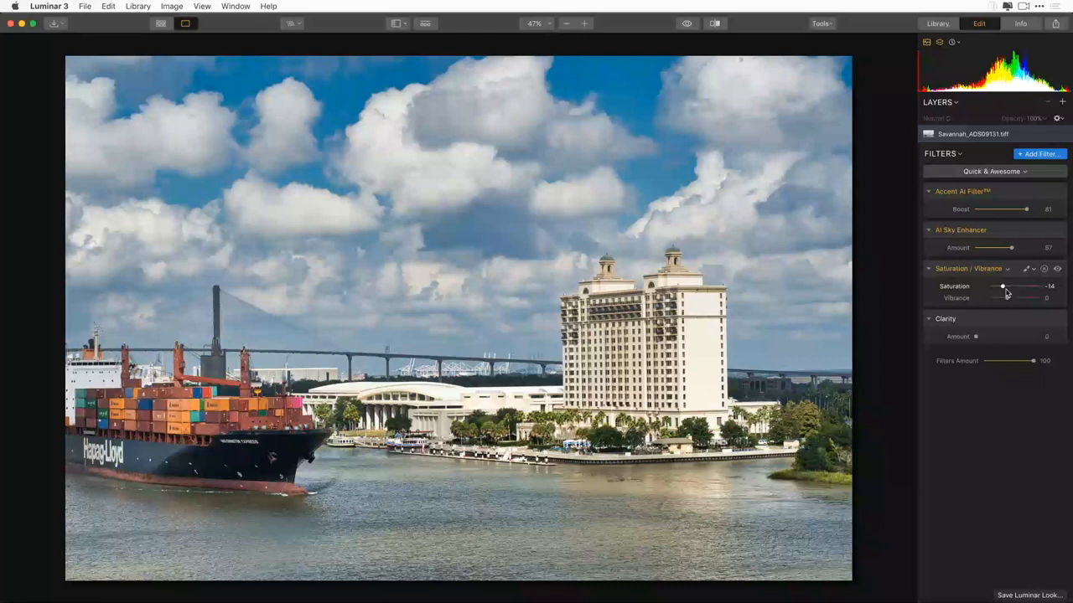
{"action": "double_click", "coordinate": [1006, 292]}
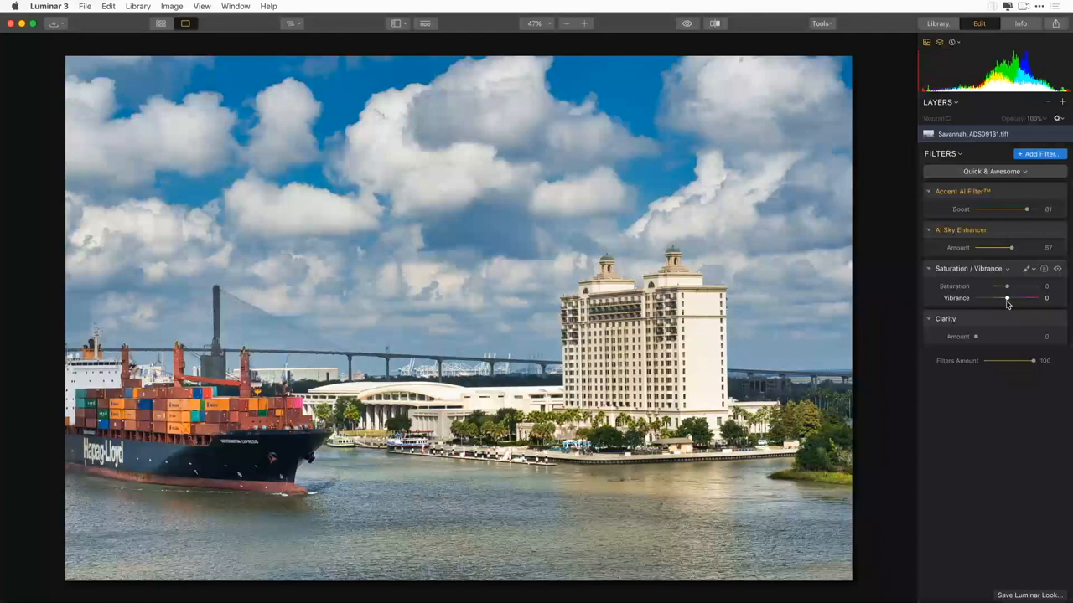
Set the ship photo's Saturation to -29, Vibrance to 26 and Clarity Amount to 14.
{"action": "left_click_drag", "start_coordinate": [1006, 287], "coordinate": [998, 289]}
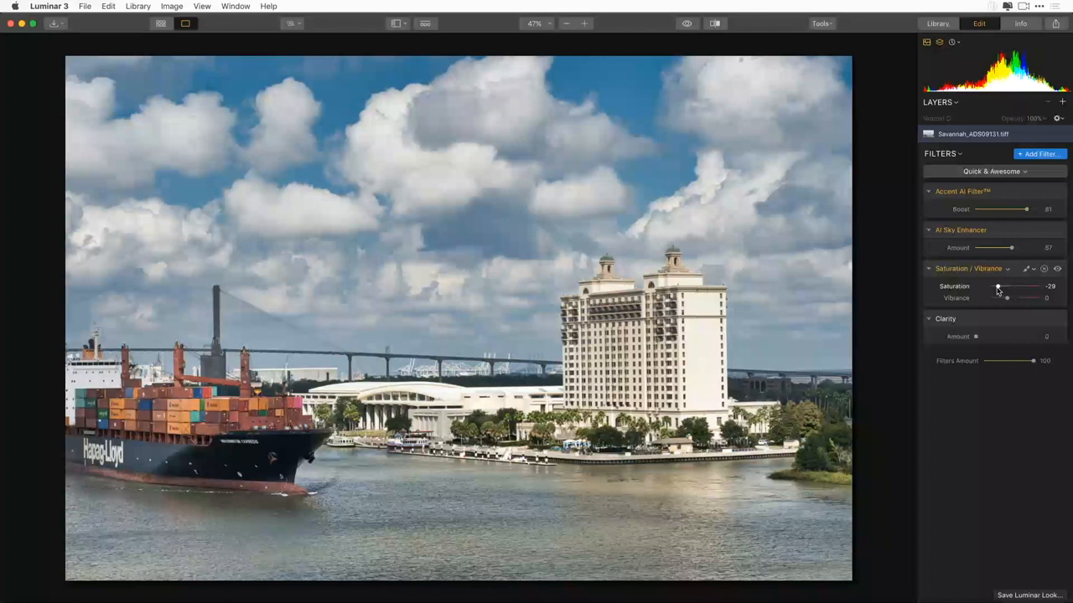
{"action": "left_click_drag", "start_coordinate": [1006, 298], "coordinate": [1015, 298]}
{"action": "left_click_drag", "start_coordinate": [976, 337], "coordinate": [985, 337]}
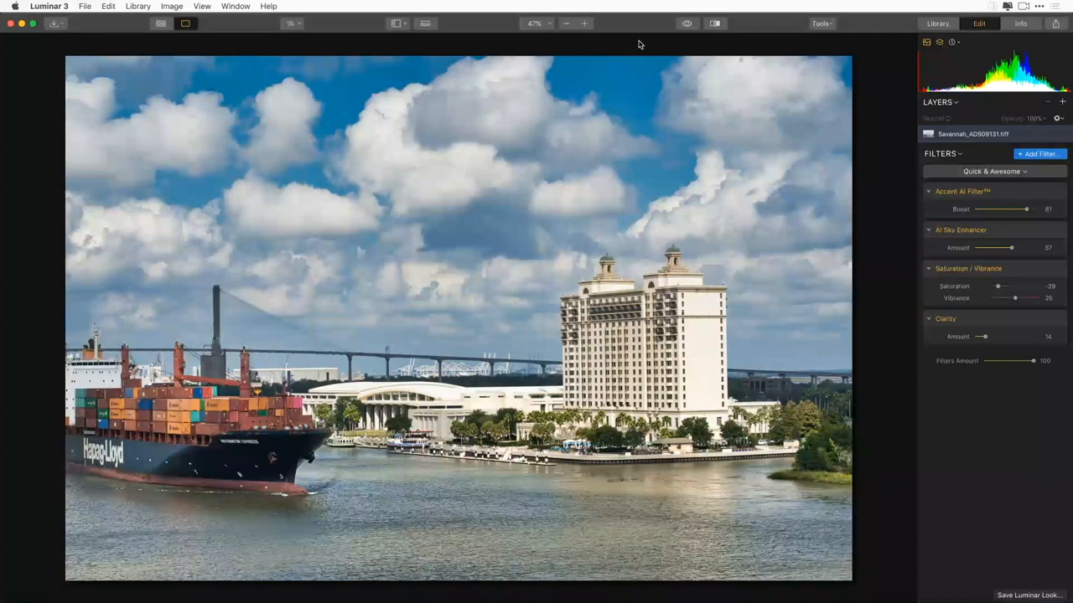
Compare the ship photo with its unedited version, and set the AI Sky Enhancer's Amount to 100.
{"action": "left_click", "coordinate": [688, 24]}
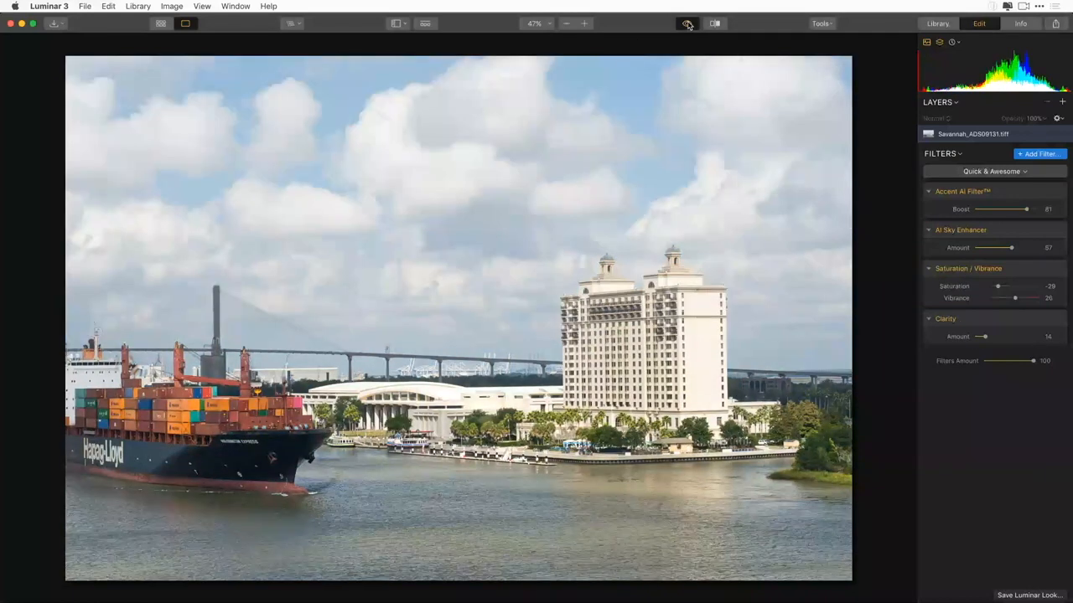
{"action": "left_click", "coordinate": [687, 25]}
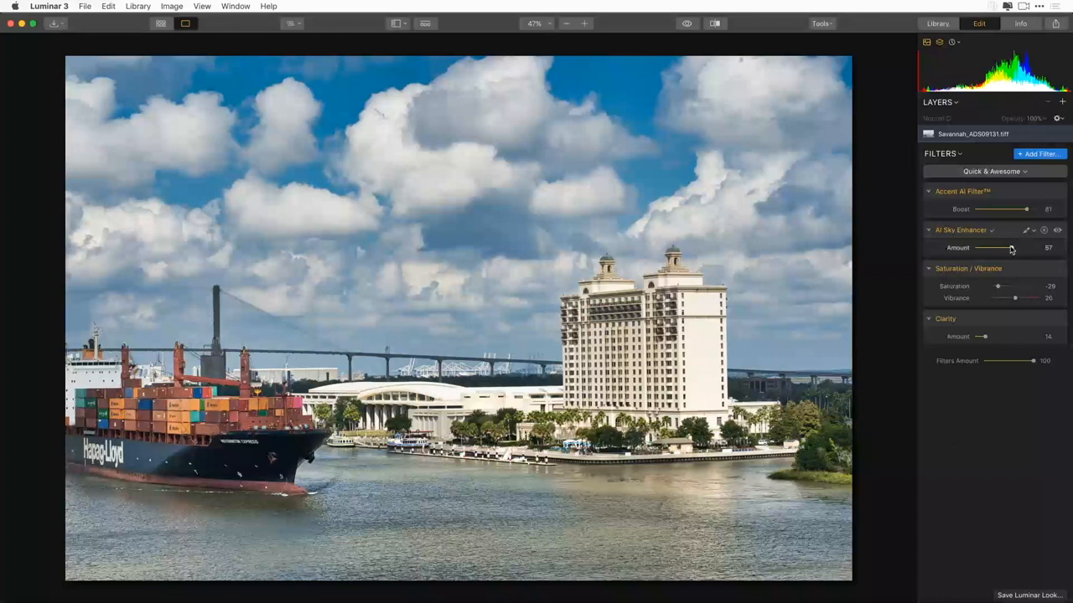
{"action": "left_click_drag", "start_coordinate": [1011, 249], "coordinate": [1034, 247]}
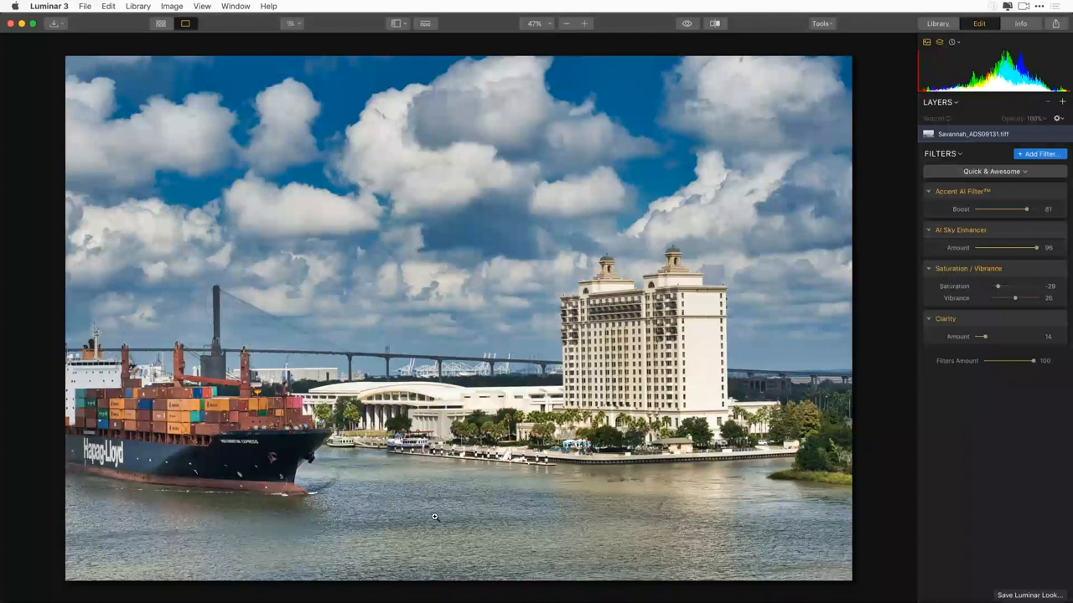
{"action": "double_click", "coordinate": [960, 249]}
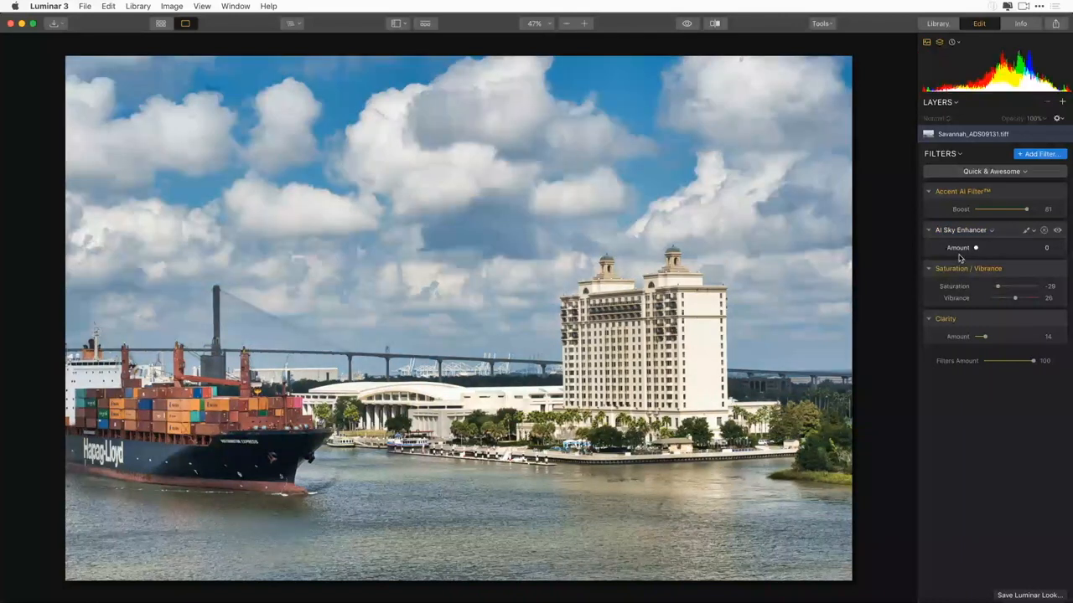
{"action": "left_click_drag", "start_coordinate": [976, 248], "coordinate": [1069, 240]}
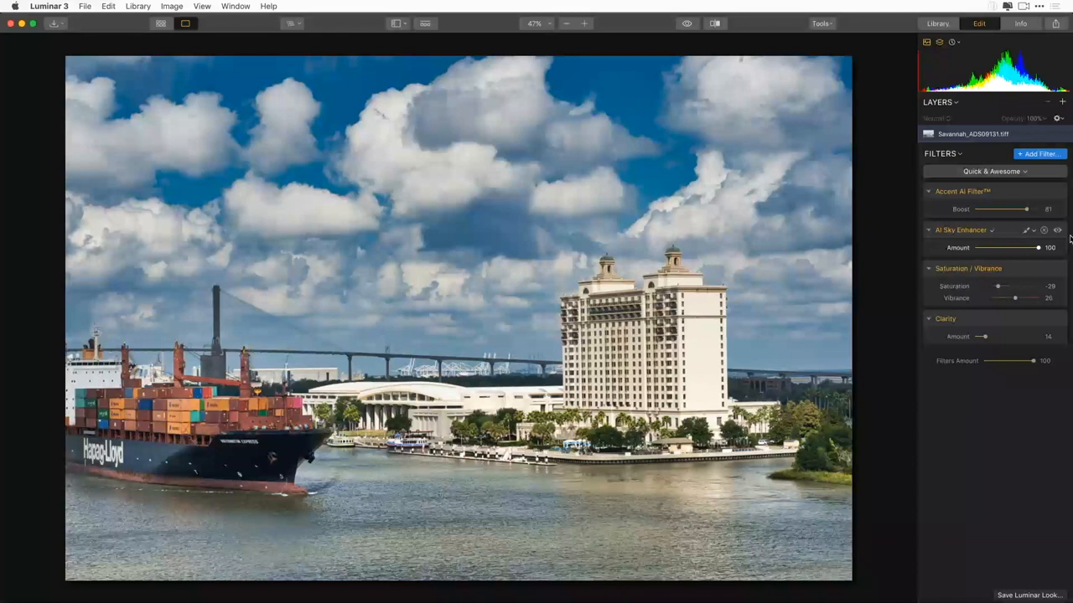
Examine the bridge tower and cables up close with the AI Sky Enhancer disabled and enabled.
{"action": "left_click", "coordinate": [251, 335]}
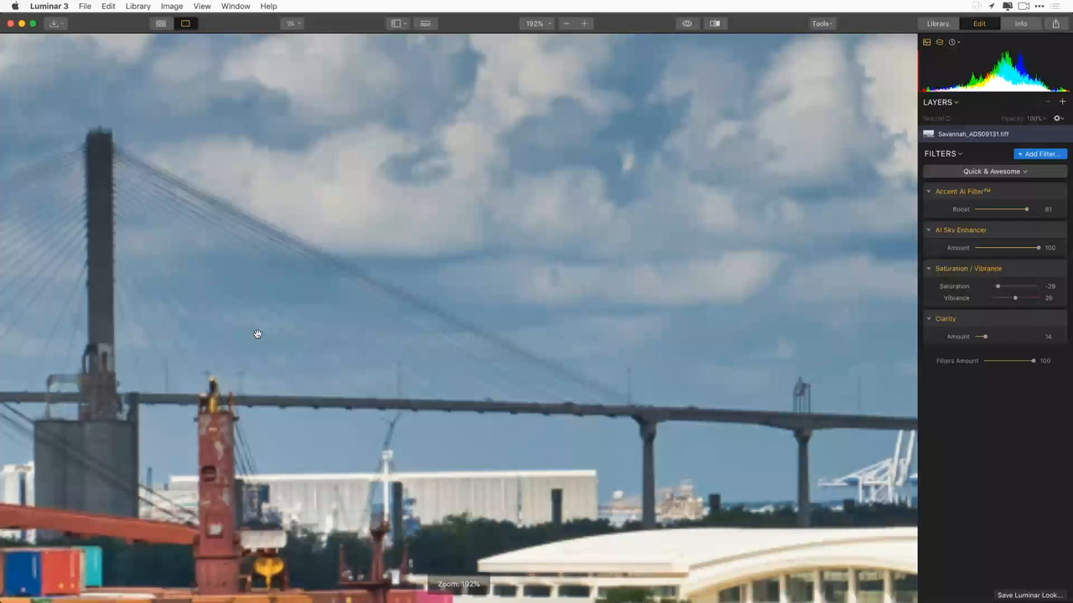
{"action": "scroll", "coordinate": [257, 334], "scroll_direction": "up", "scroll_amount": 1}
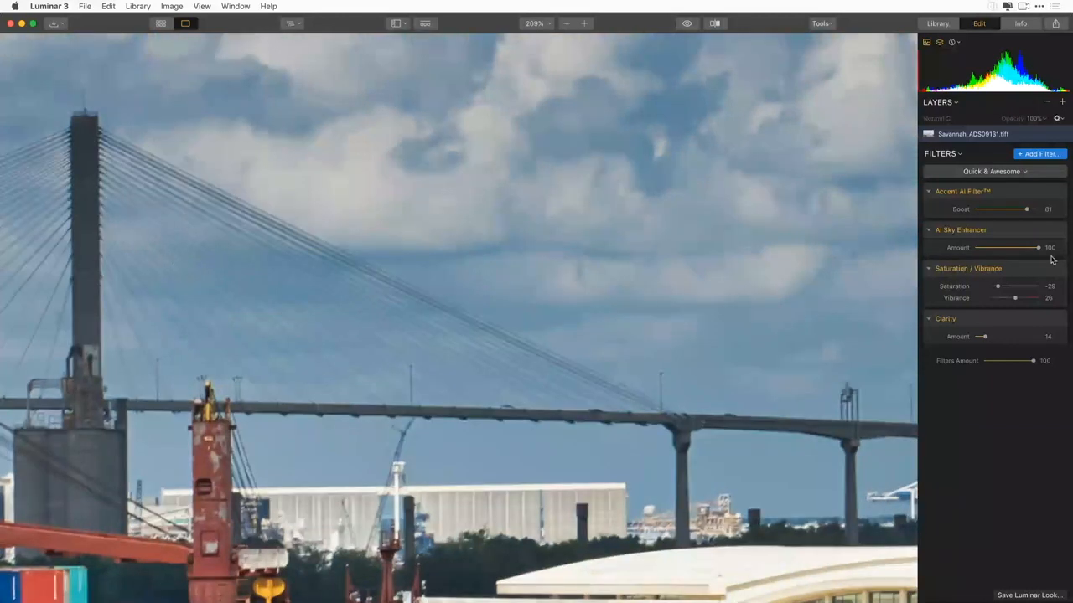
{"action": "mouse_move", "coordinate": [1058, 232]}
{"action": "left_click", "coordinate": [1059, 230]}
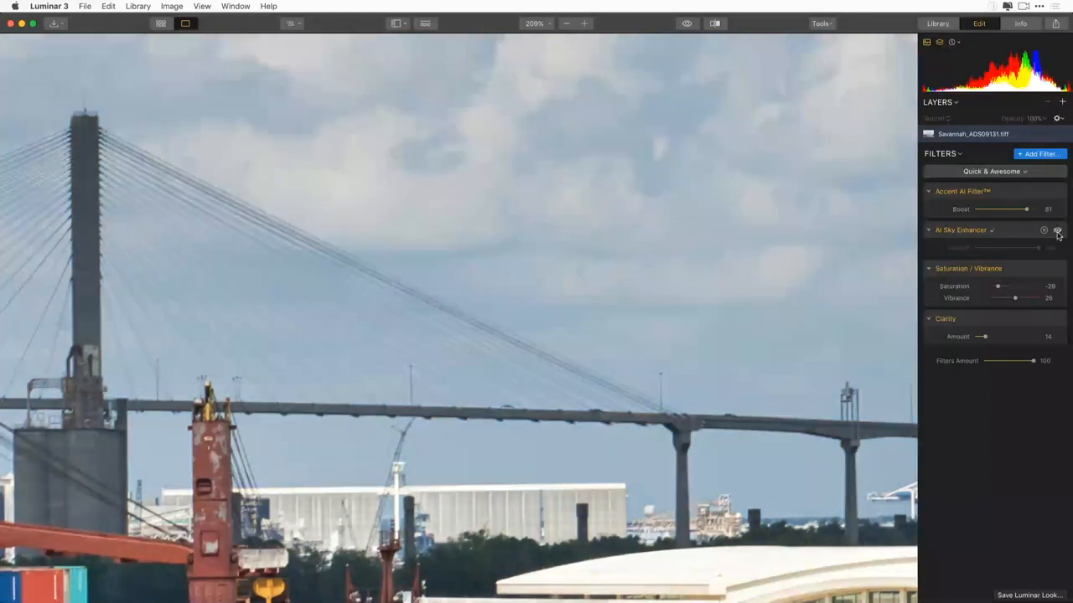
{"action": "left_click", "coordinate": [1058, 231]}
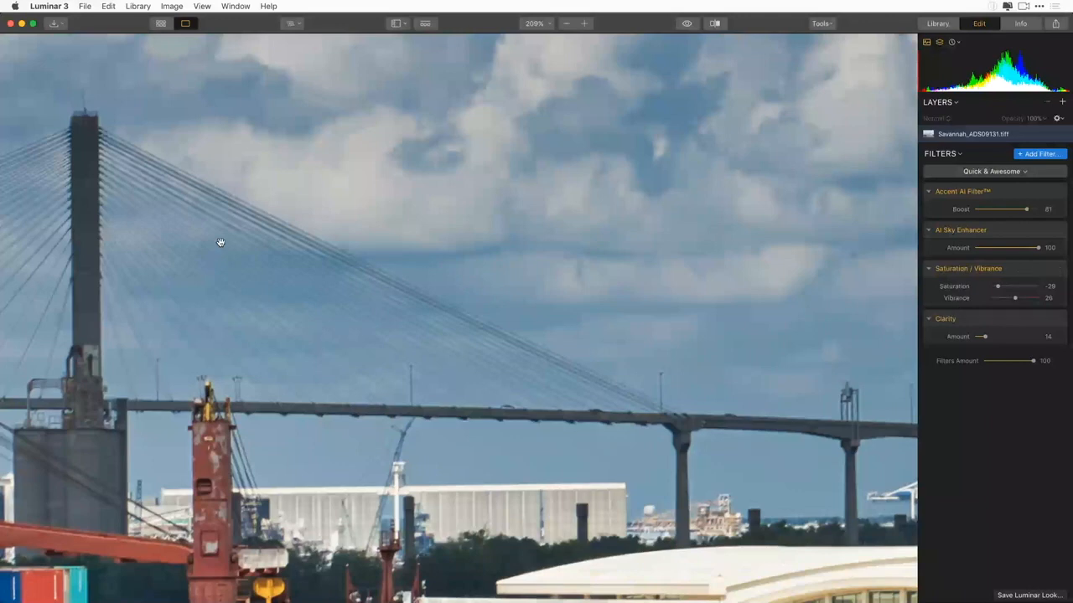
{"action": "scroll", "coordinate": [526, 416], "scroll_direction": "down", "scroll_amount": 5}
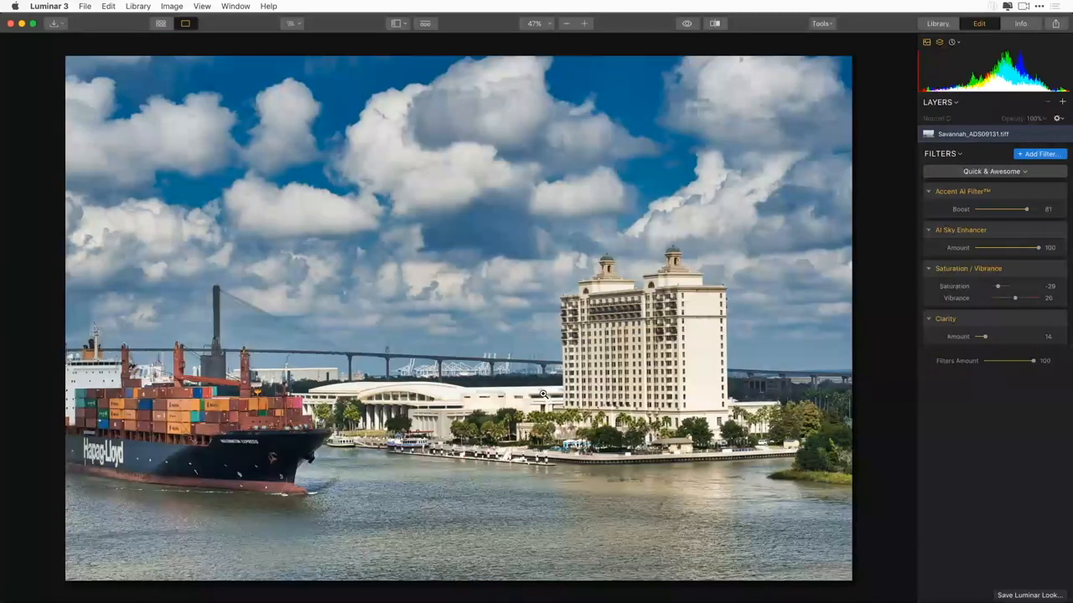
Open the sunset portrait of the woman in red from All Photos for editing, and apply the Quick & Awesome workspace.
{"action": "left_click", "coordinate": [955, 24]}
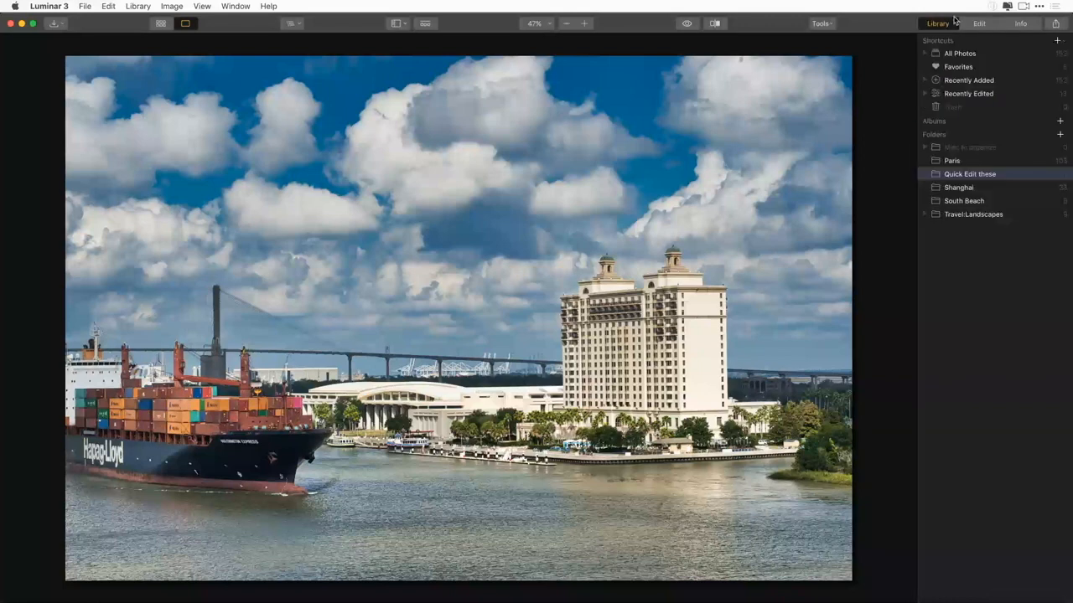
{"action": "key", "text": "g"}
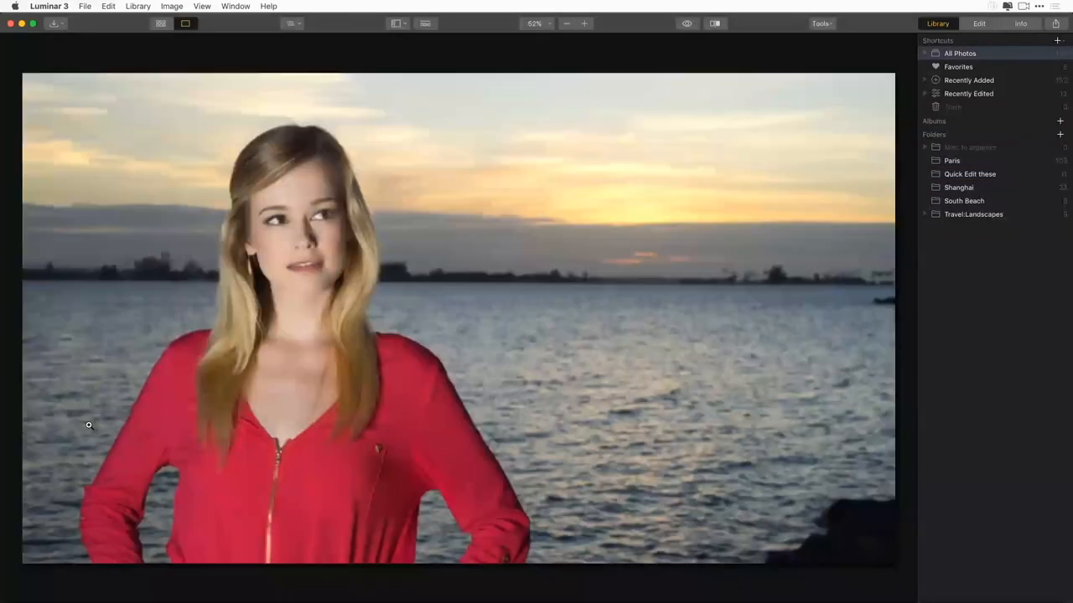
{"action": "left_click", "coordinate": [1022, 24]}
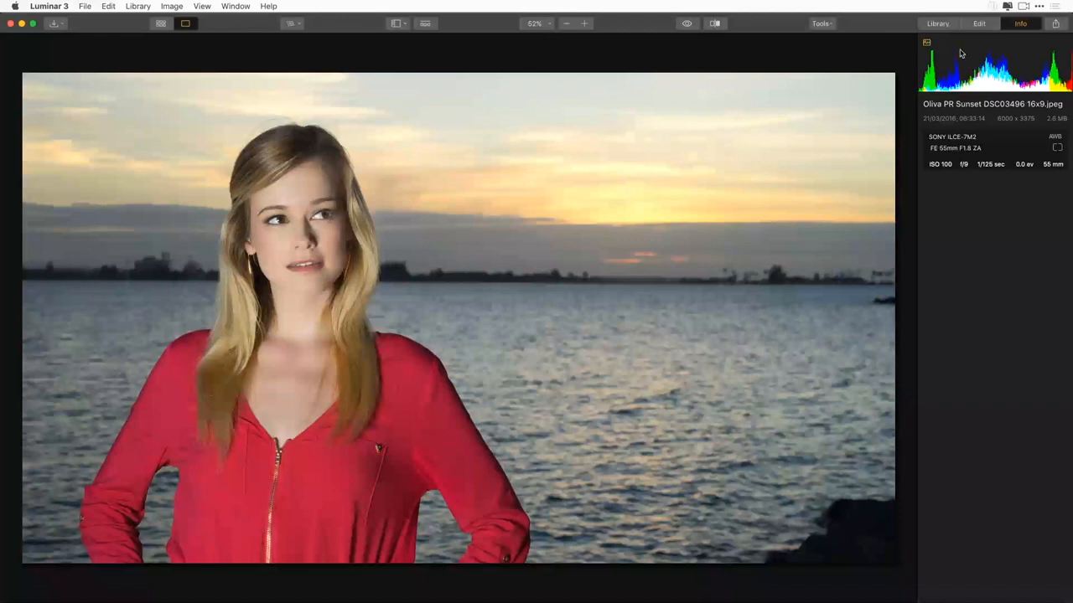
{"action": "left_click", "coordinate": [979, 23]}
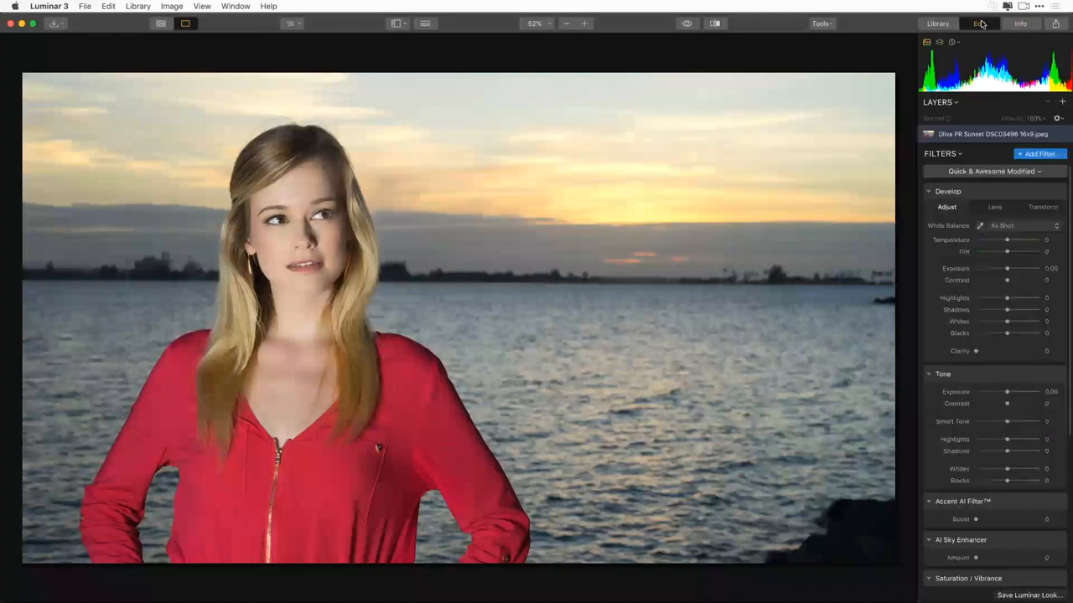
{"action": "left_click", "coordinate": [991, 171]}
{"action": "left_click", "coordinate": [965, 213]}
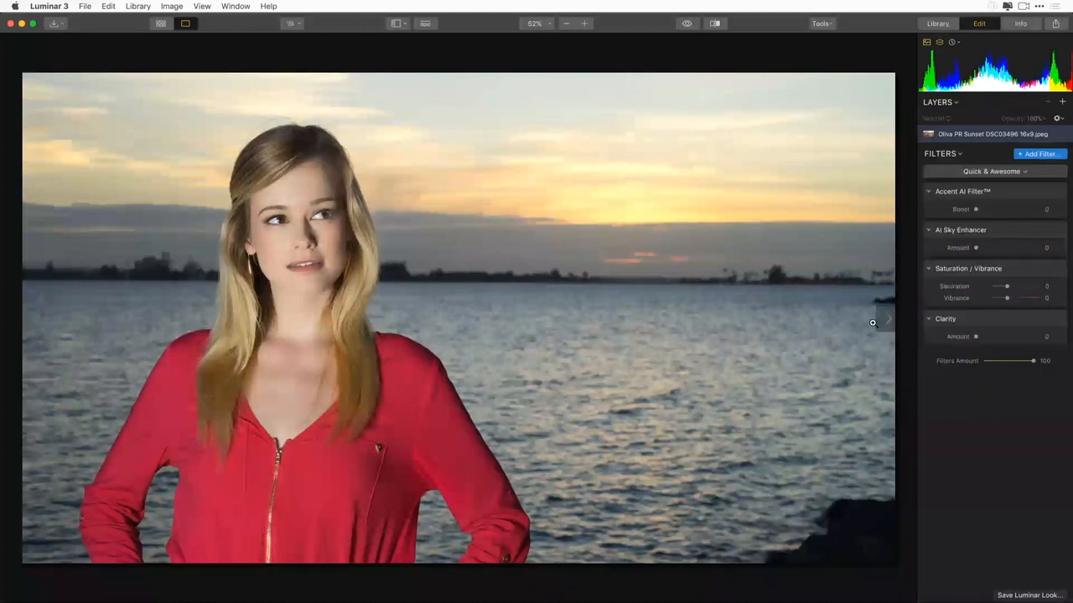
Set the portrait's Accent AI Filter Boost to 59, and duplicate the AI Sky Enhancer at an Amount of 100.
{"action": "left_click_drag", "start_coordinate": [976, 210], "coordinate": [1013, 209]}
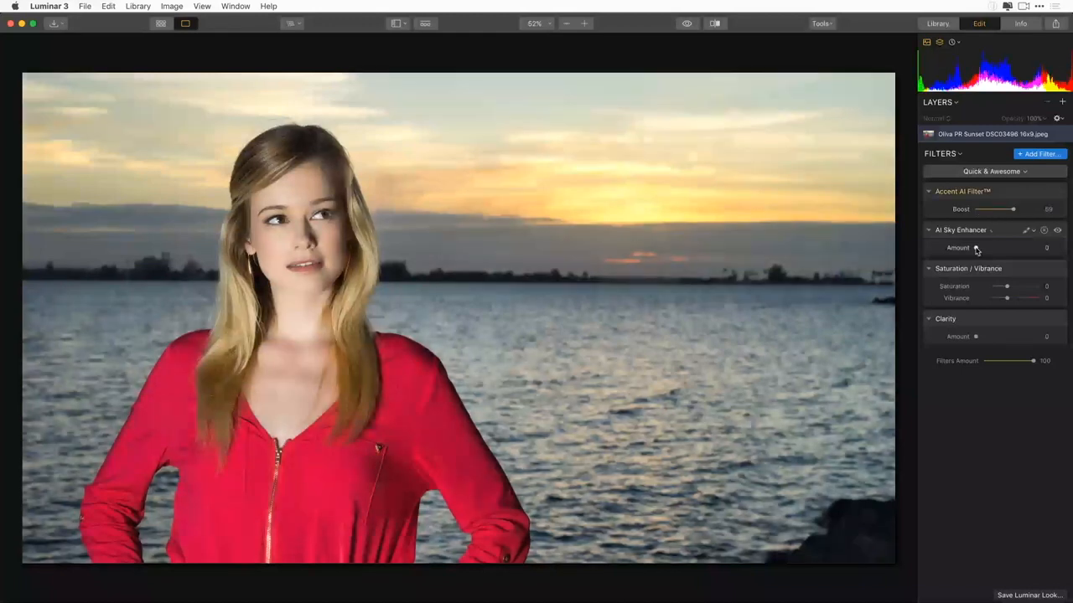
{"action": "left_click_drag", "start_coordinate": [976, 248], "coordinate": [1062, 254]}
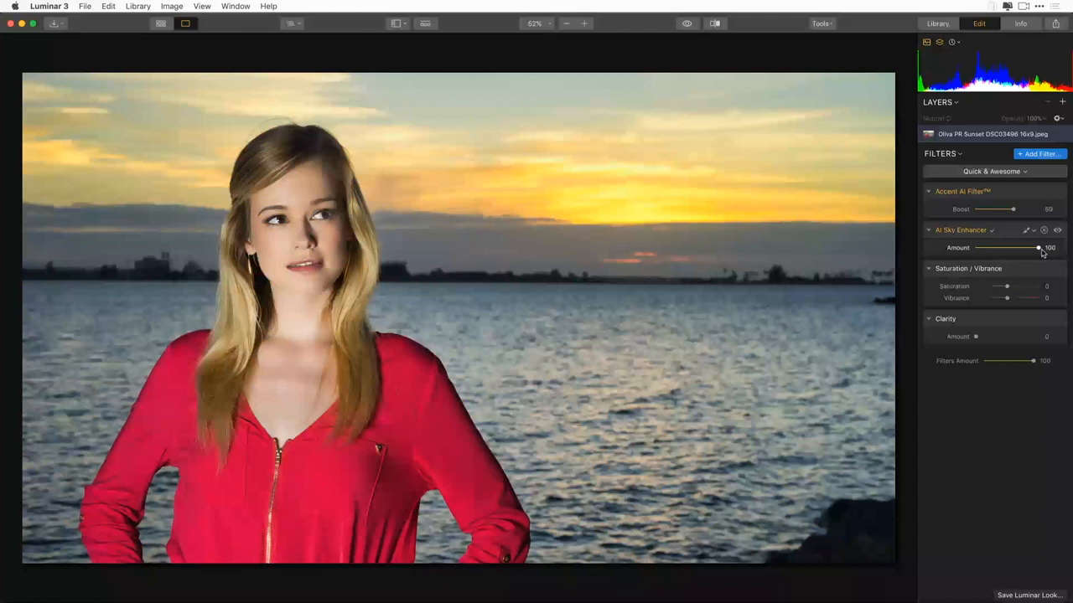
{"action": "left_click", "coordinate": [992, 232]}
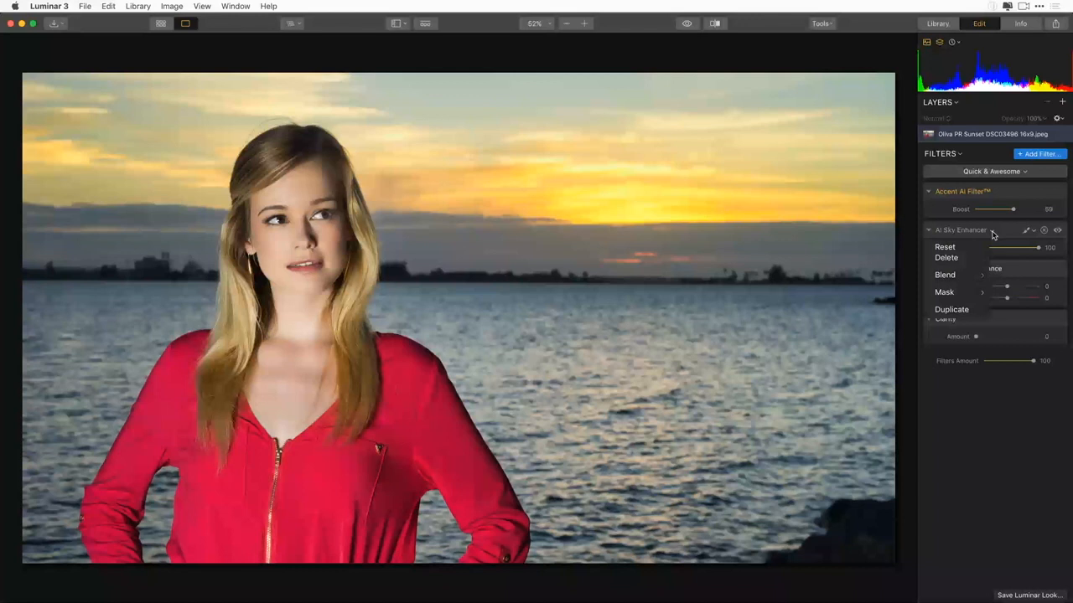
{"action": "left_click", "coordinate": [955, 309]}
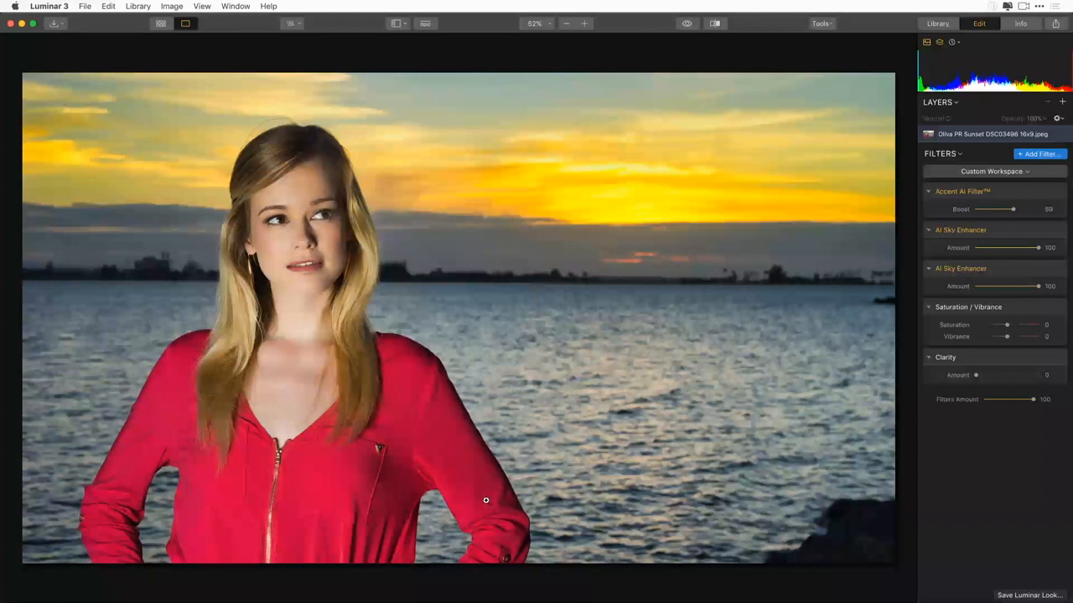
Add a Vignette filter to the portrait with Amount -100, Size 16, Roundness 61 and Feather -100.
{"action": "left_click", "coordinate": [1043, 155]}
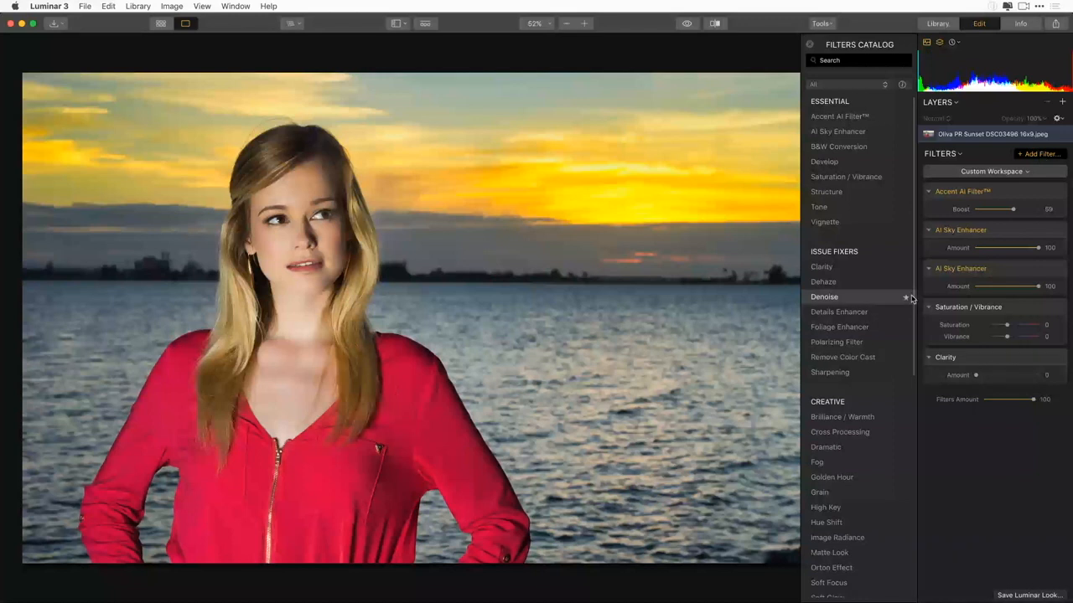
{"action": "left_click", "coordinate": [845, 222]}
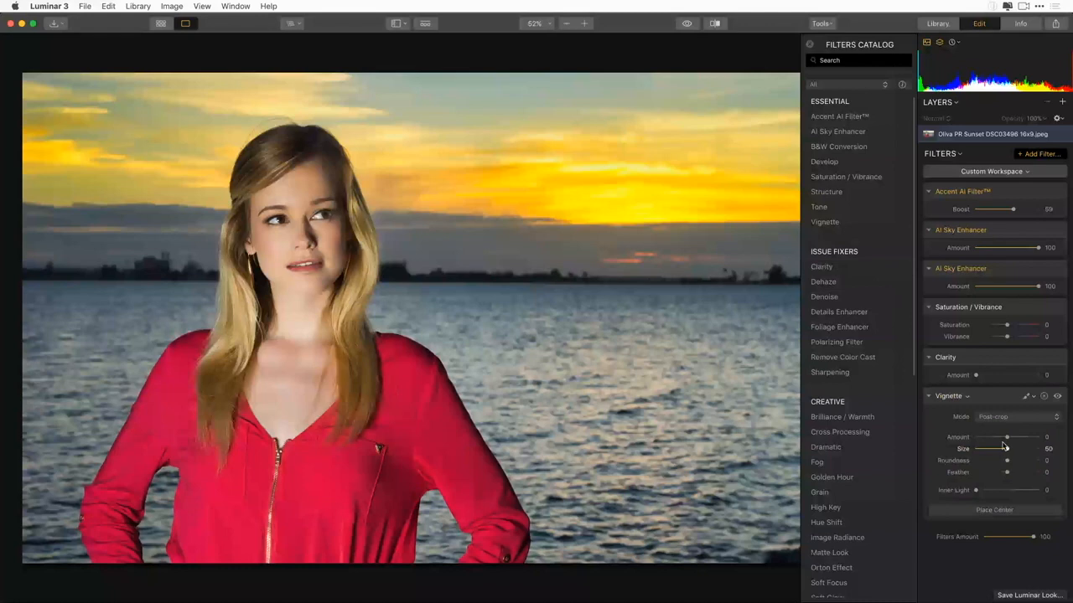
{"action": "mouse_move", "coordinate": [1005, 439]}
{"action": "left_mouse_down"}
{"action": "mouse_move", "coordinate": [991, 437]}
{"action": "mouse_move", "coordinate": [995, 448]}
{"action": "left_mouse_up"}
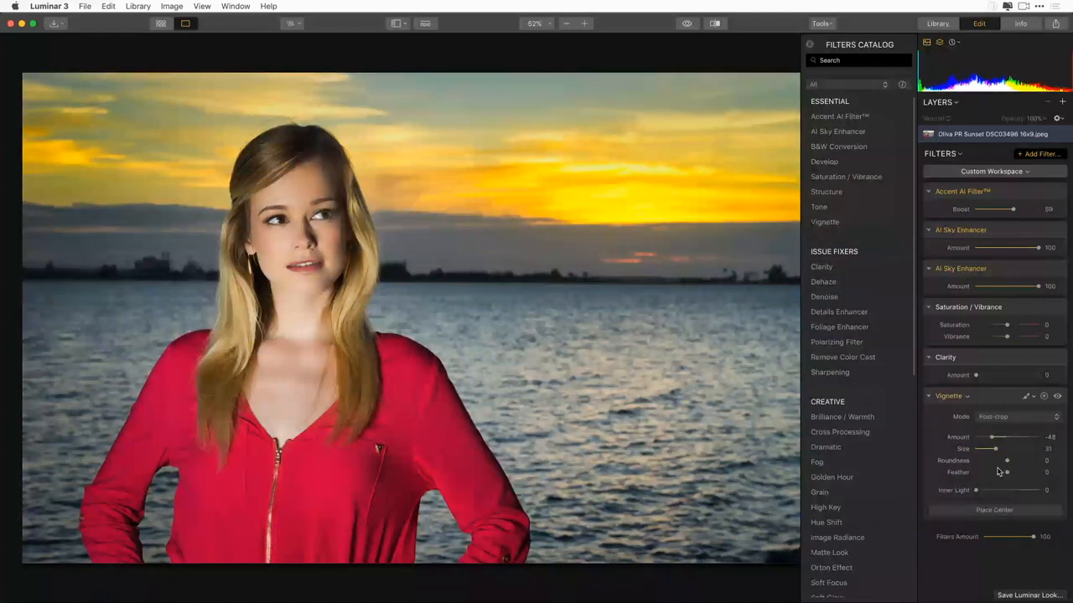
{"action": "left_click_drag", "start_coordinate": [1007, 473], "coordinate": [946, 473]}
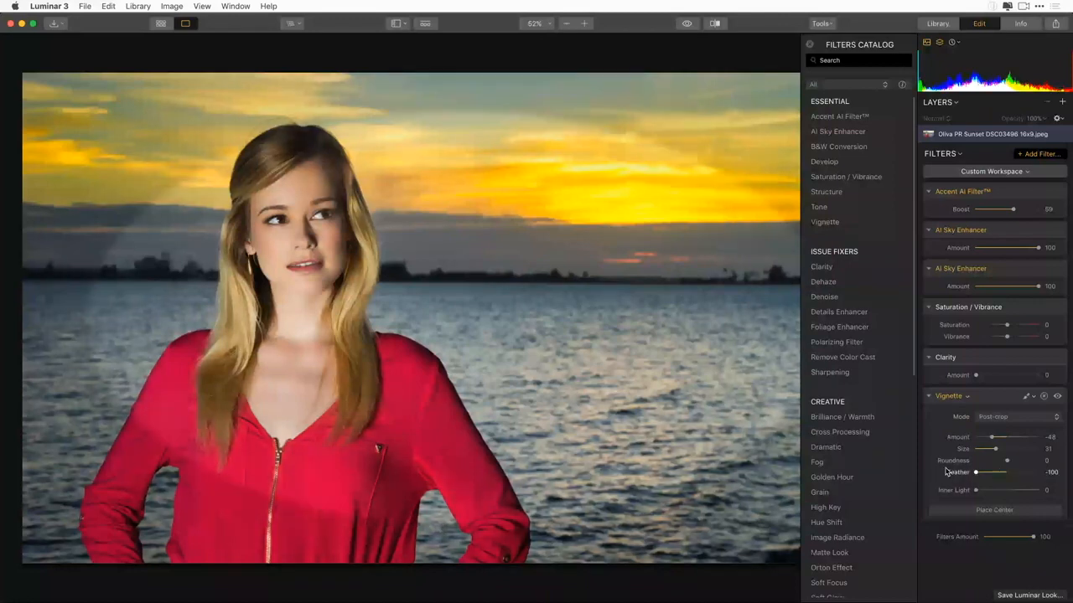
{"action": "left_click_drag", "start_coordinate": [995, 449], "coordinate": [976, 436]}
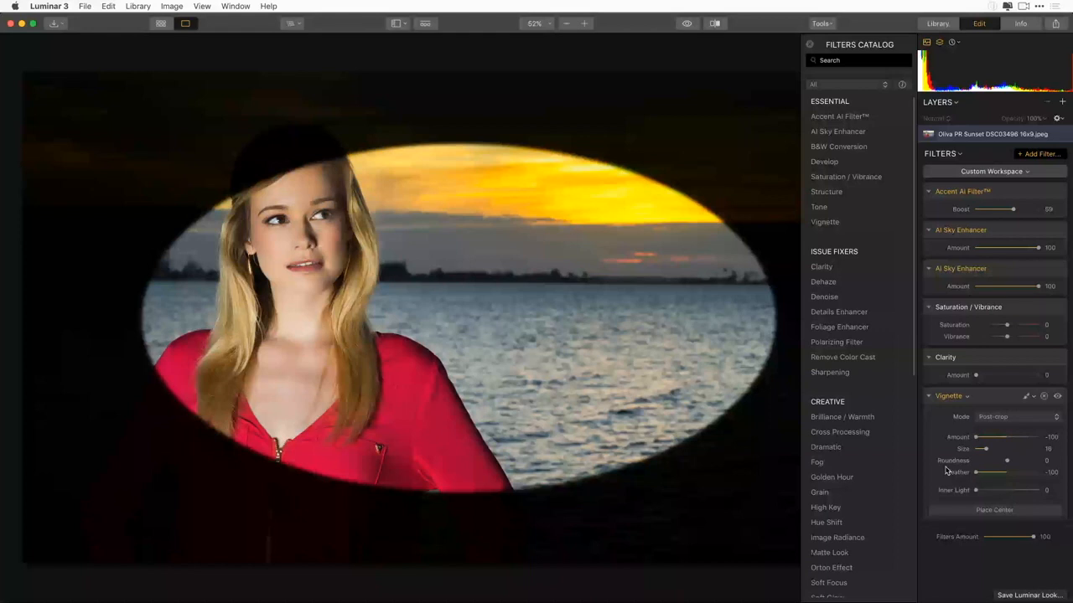
{"action": "left_click_drag", "start_coordinate": [1007, 461], "coordinate": [1026, 461]}
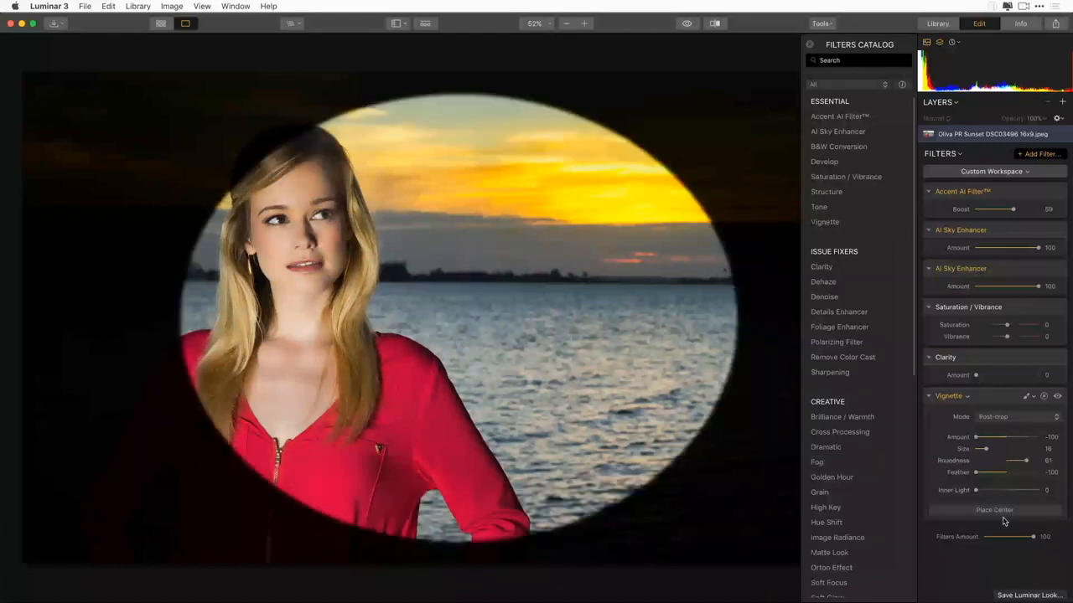
Center the vignette on the woman just below her neck and set its Roundness to 100.
{"action": "left_click", "coordinate": [995, 510]}
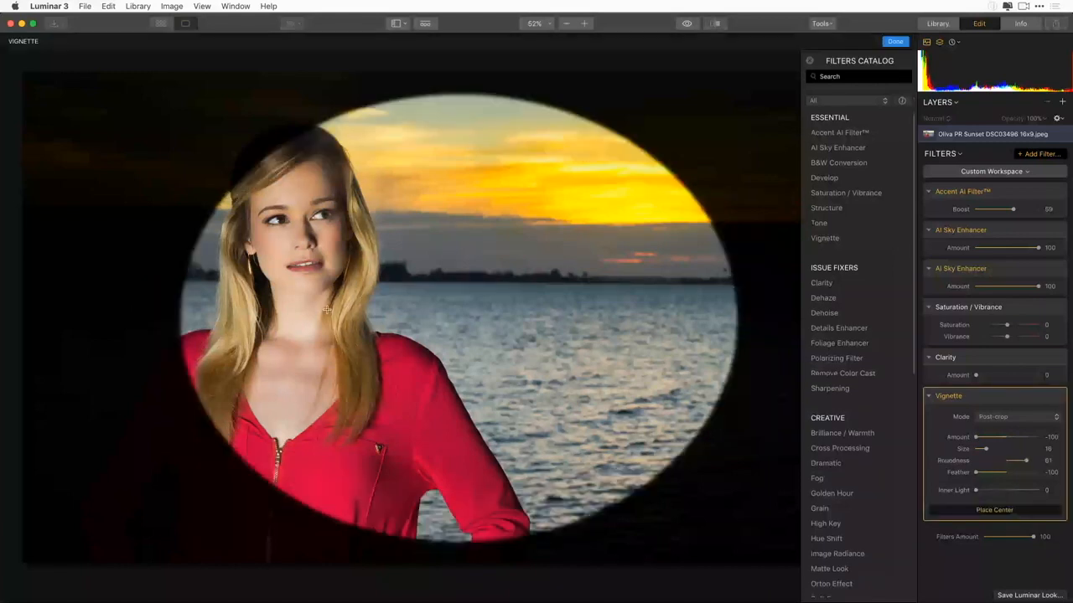
{"action": "left_click", "coordinate": [290, 330]}
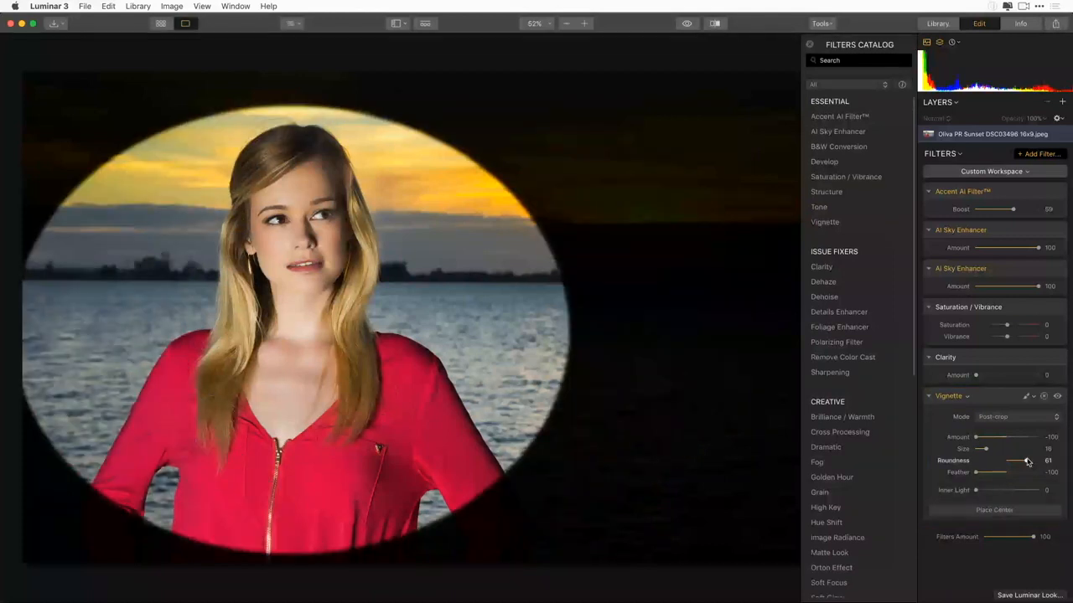
{"action": "left_click_drag", "start_coordinate": [1027, 462], "coordinate": [1039, 461]}
Set the vignette's Amount to -26, Feather to -26, Size to 28 and Inner Light to 23, and compare the photo with and without it.
{"action": "left_click_drag", "start_coordinate": [975, 437], "coordinate": [988, 439]}
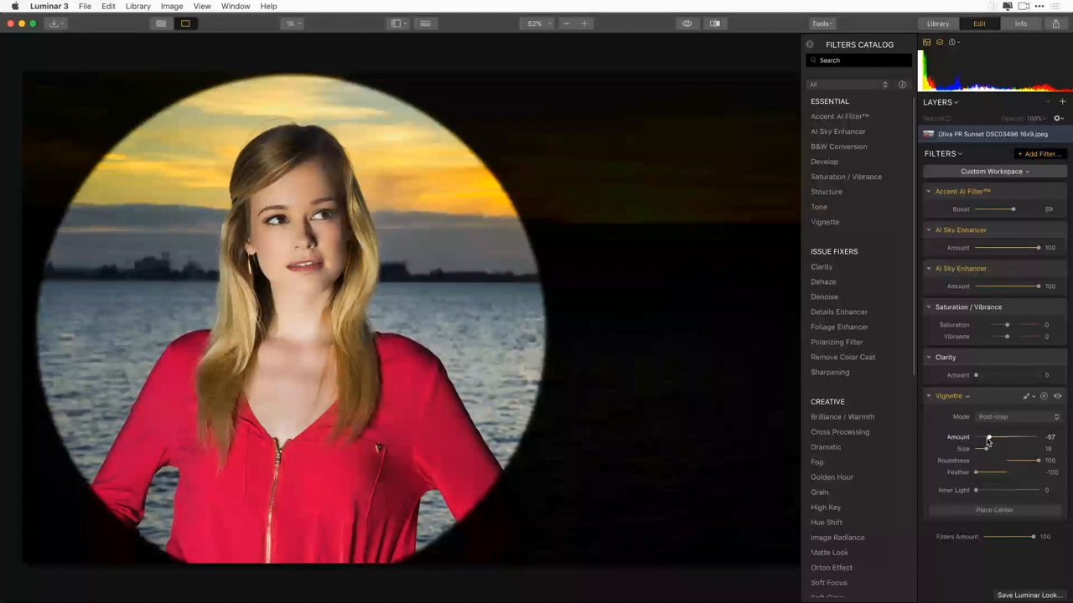
{"action": "left_click_drag", "start_coordinate": [988, 438], "coordinate": [999, 438]}
{"action": "left_click_drag", "start_coordinate": [975, 473], "coordinate": [999, 473]}
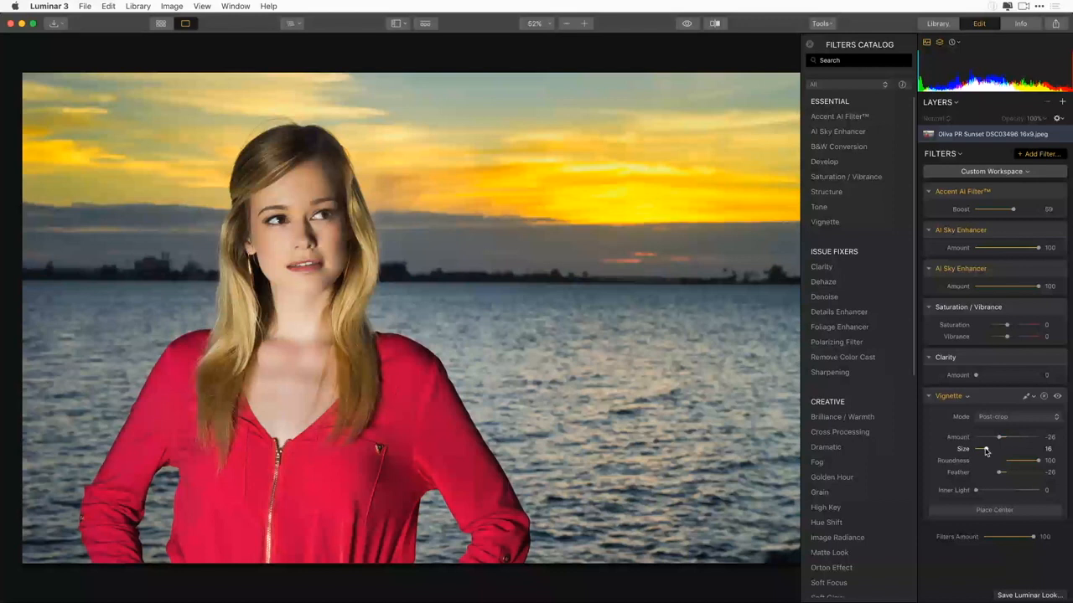
{"action": "left_click_drag", "start_coordinate": [986, 451], "coordinate": [994, 452]}
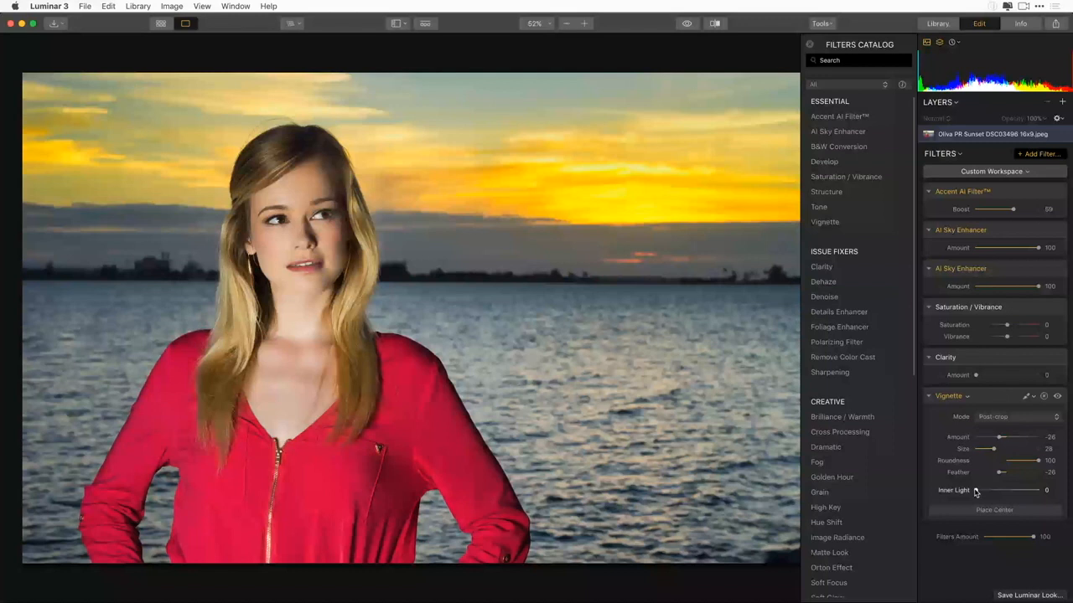
{"action": "left_click_drag", "start_coordinate": [975, 492], "coordinate": [992, 489]}
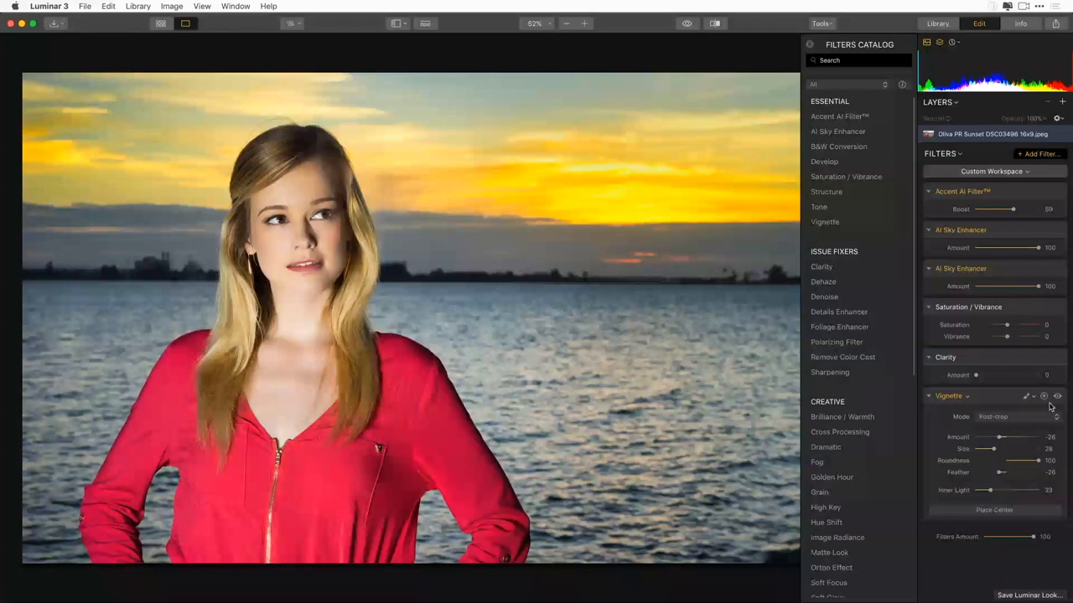
{"action": "left_click", "coordinate": [1057, 397]}
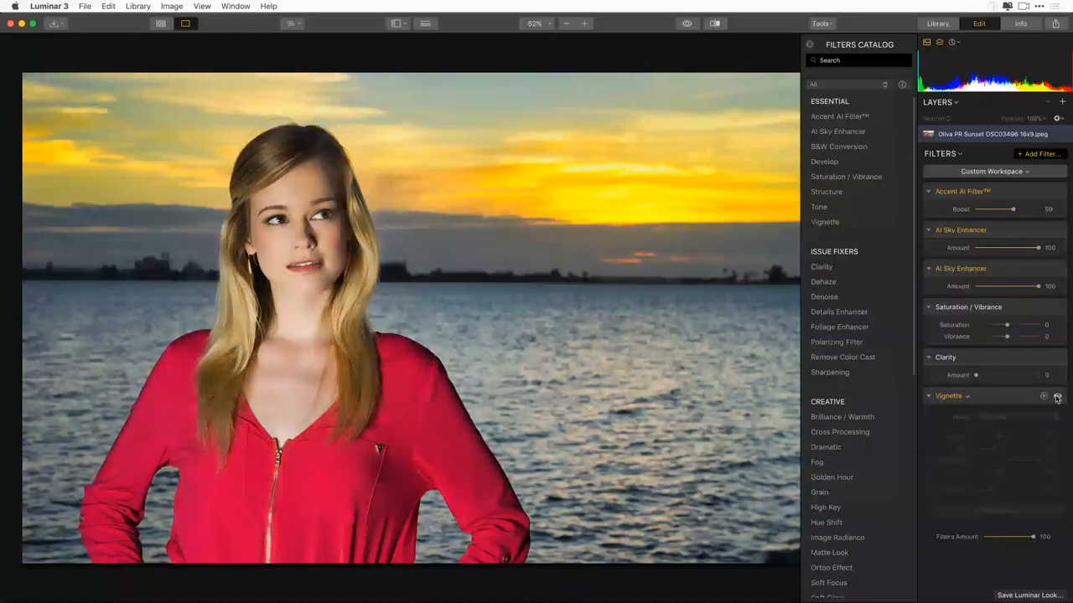
{"action": "left_click", "coordinate": [1056, 397]}
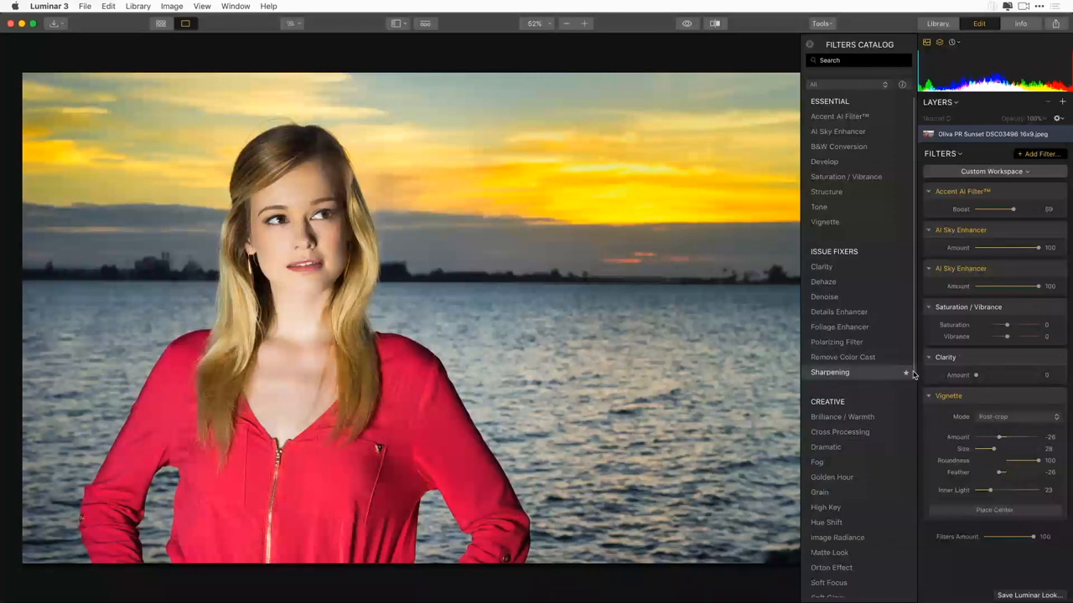
Add an HSL filter to the portrait and set its Red Saturation to -14 to mute the shirt.
{"action": "scroll", "coordinate": [906, 469], "scroll_direction": "down", "scroll_amount": 5}
{"action": "scroll", "coordinate": [905, 528], "scroll_direction": "down", "scroll_amount": 5}
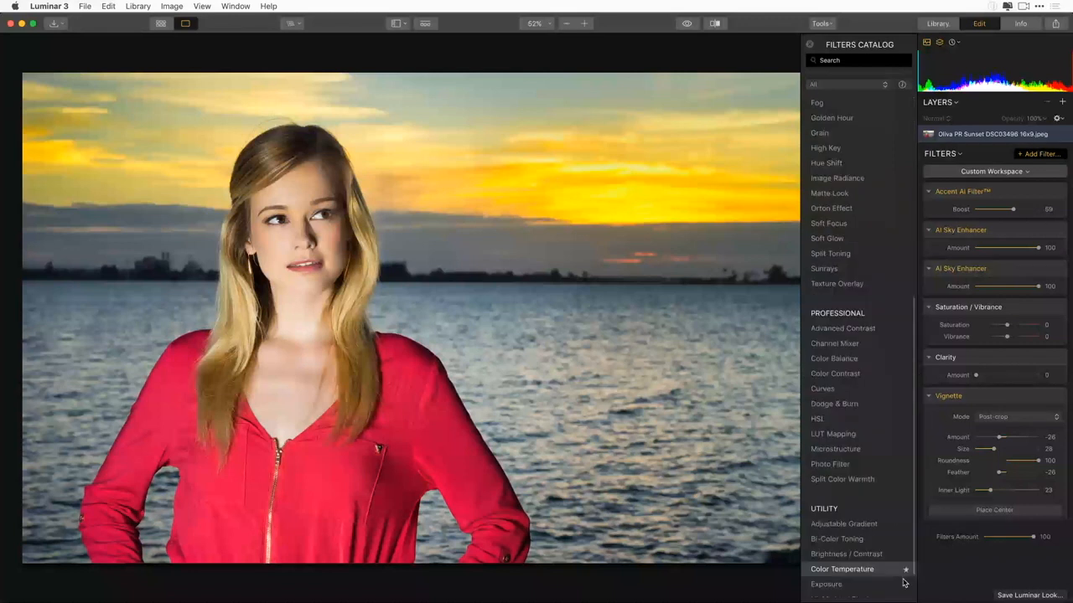
{"action": "scroll", "coordinate": [903, 583], "scroll_direction": "down", "scroll_amount": 1}
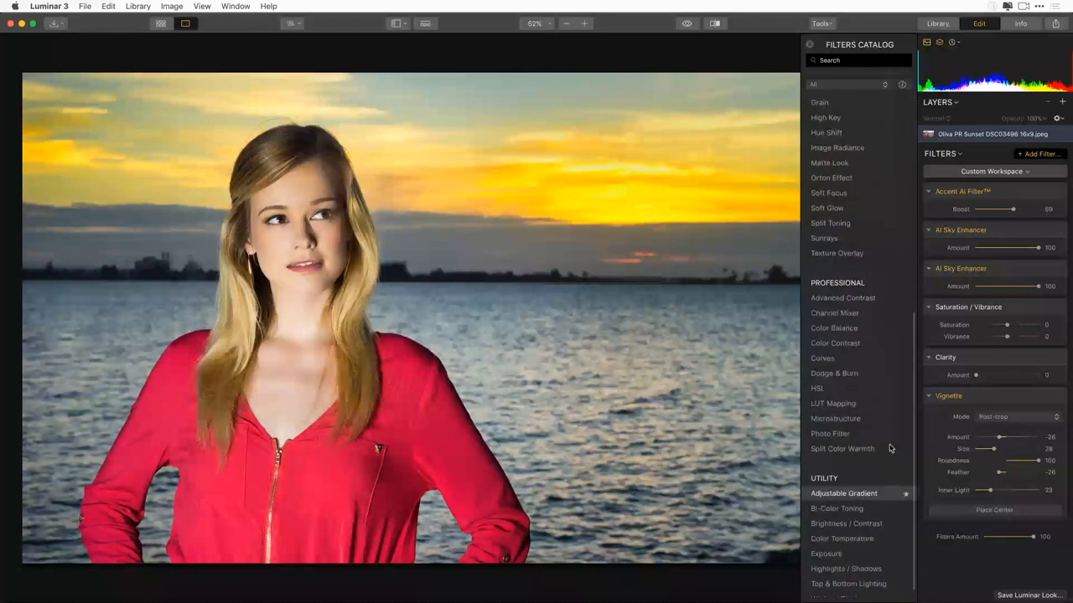
{"action": "left_click", "coordinate": [839, 390]}
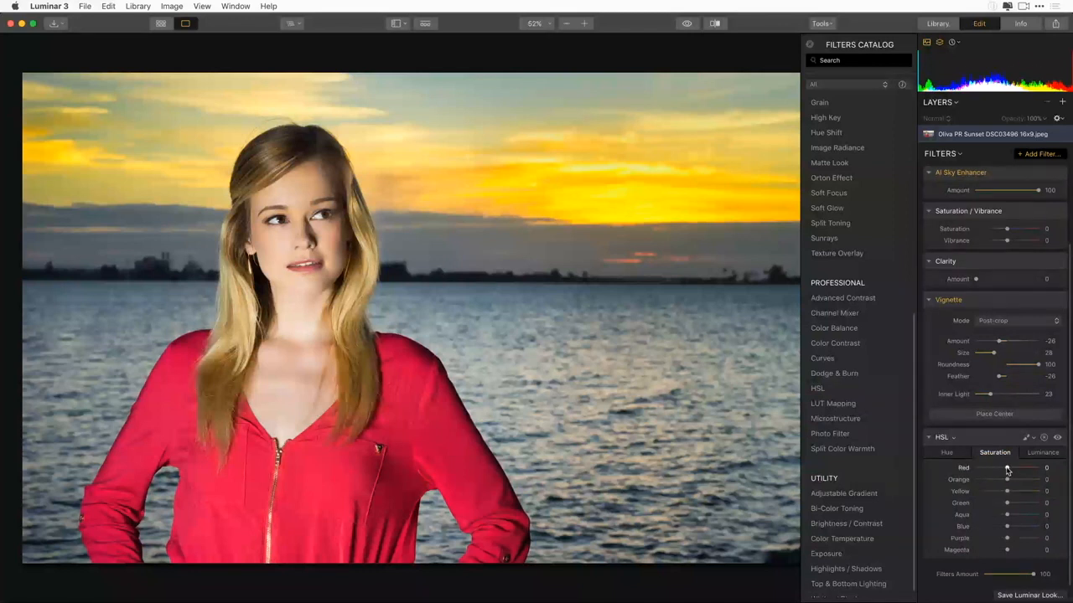
{"action": "left_click_drag", "start_coordinate": [1008, 470], "coordinate": [1002, 469]}
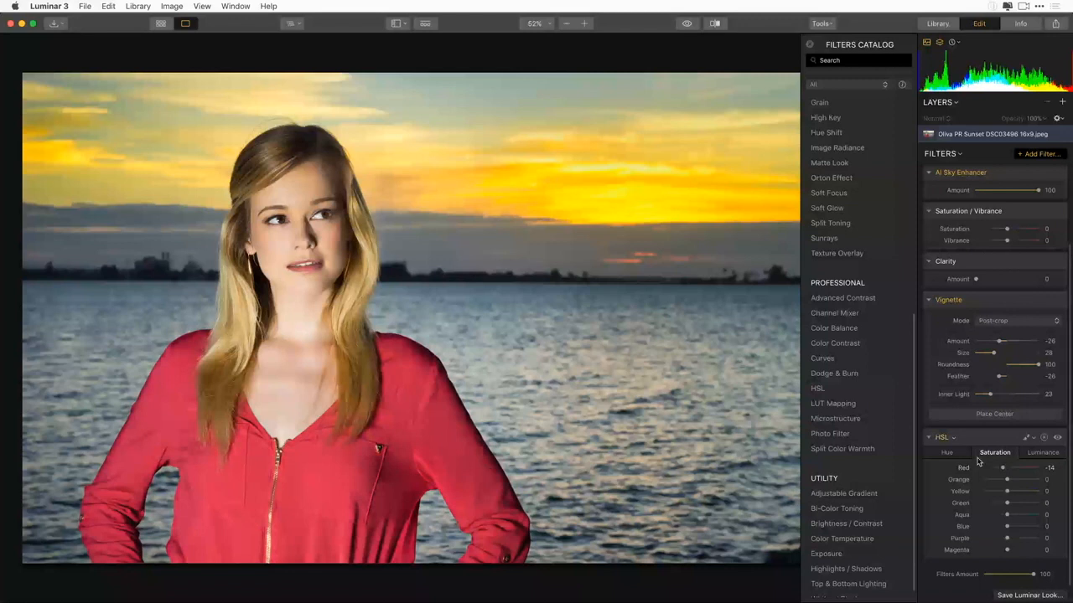
Set the HSL filter's Red Hue to 11, show its Luminance values, and compare the portrait with the original.
{"action": "left_click", "coordinate": [947, 452]}
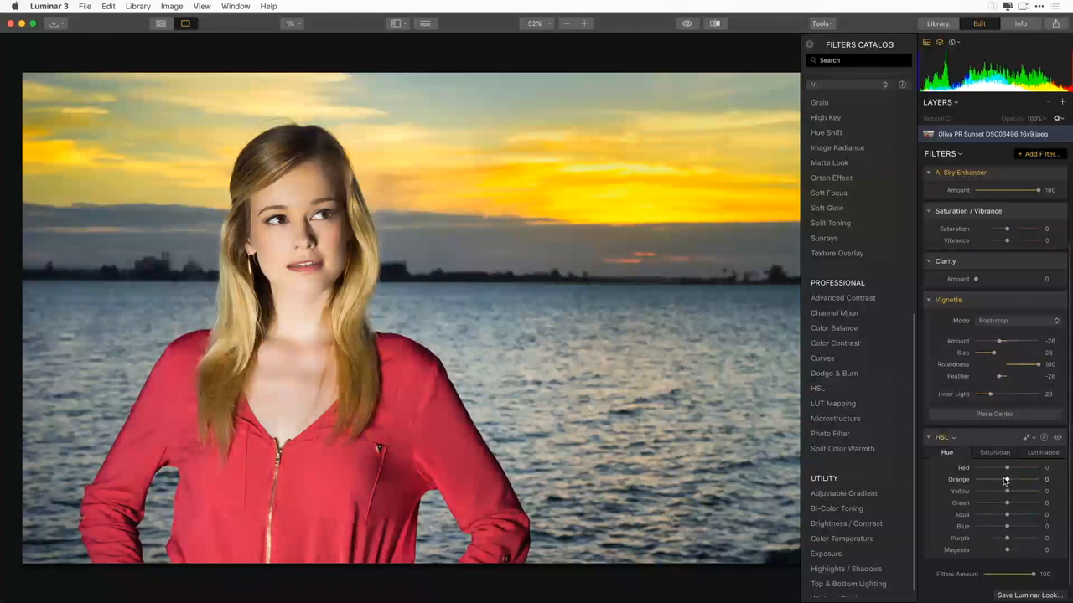
{"action": "mouse_move", "coordinate": [1008, 470]}
{"action": "left_mouse_down"}
{"action": "mouse_move", "coordinate": [992, 470]}
{"action": "mouse_move", "coordinate": [1009, 468]}
{"action": "left_mouse_up"}
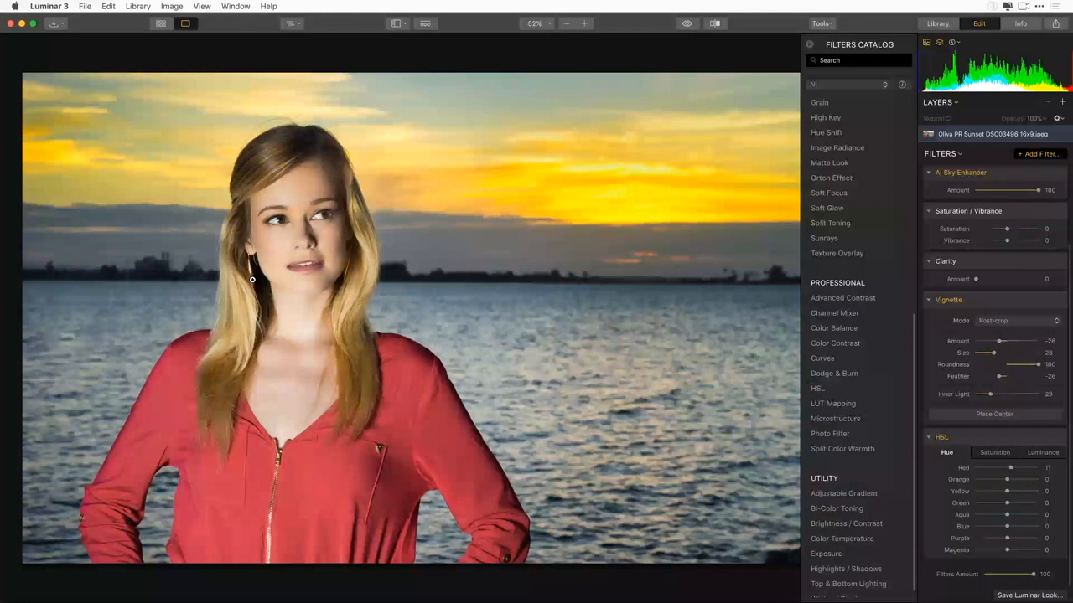
{"action": "left_click", "coordinate": [1039, 455]}
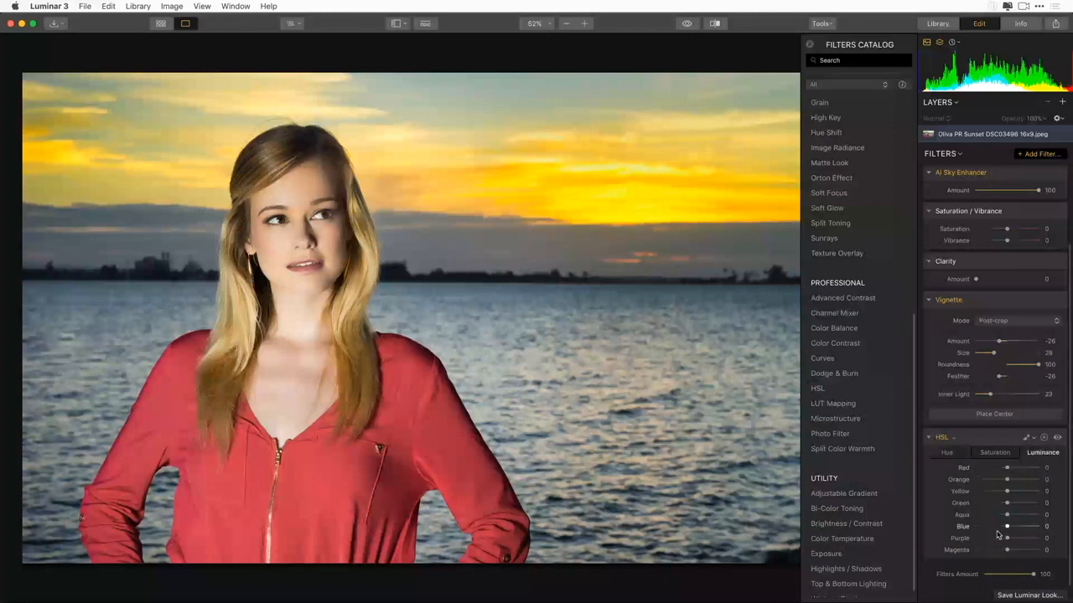
{"action": "left_click", "coordinate": [686, 24]}
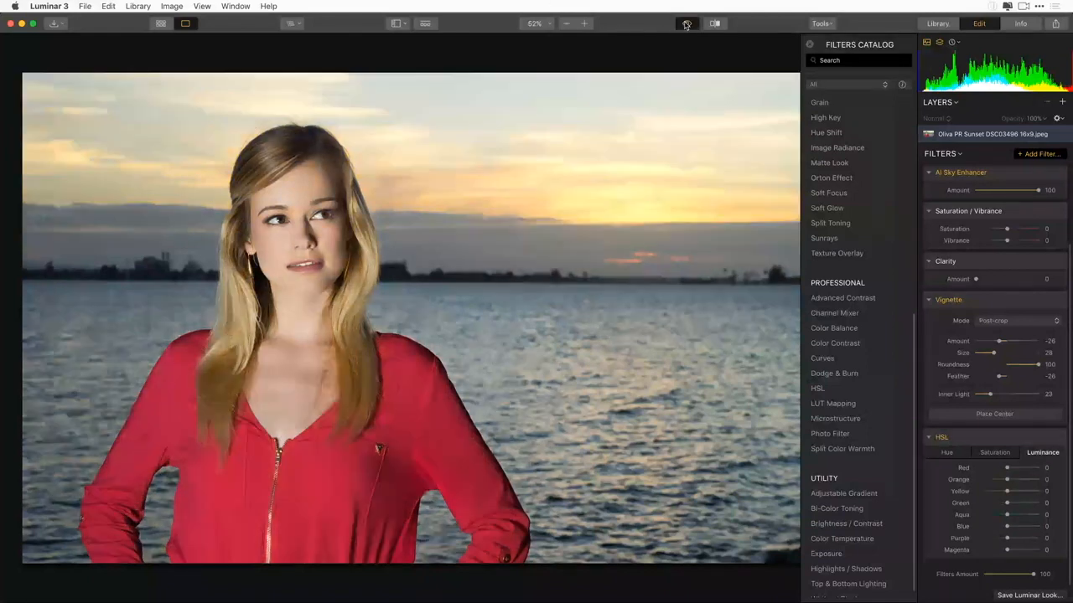
{"action": "left_click", "coordinate": [685, 25]}
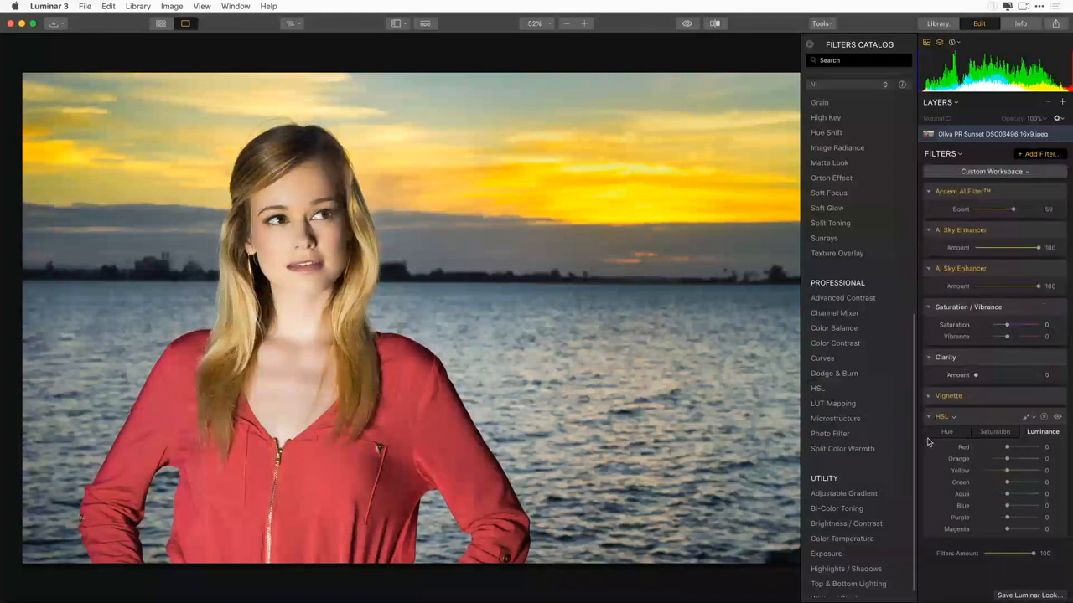
Add a Tone filter and place it between the second AI Sky Enhancer and Saturation / Vibrance, with Clarity and Saturation / Vibrance collapsed.
{"action": "left_click", "coordinate": [929, 358]}
{"action": "left_click", "coordinate": [929, 308]}
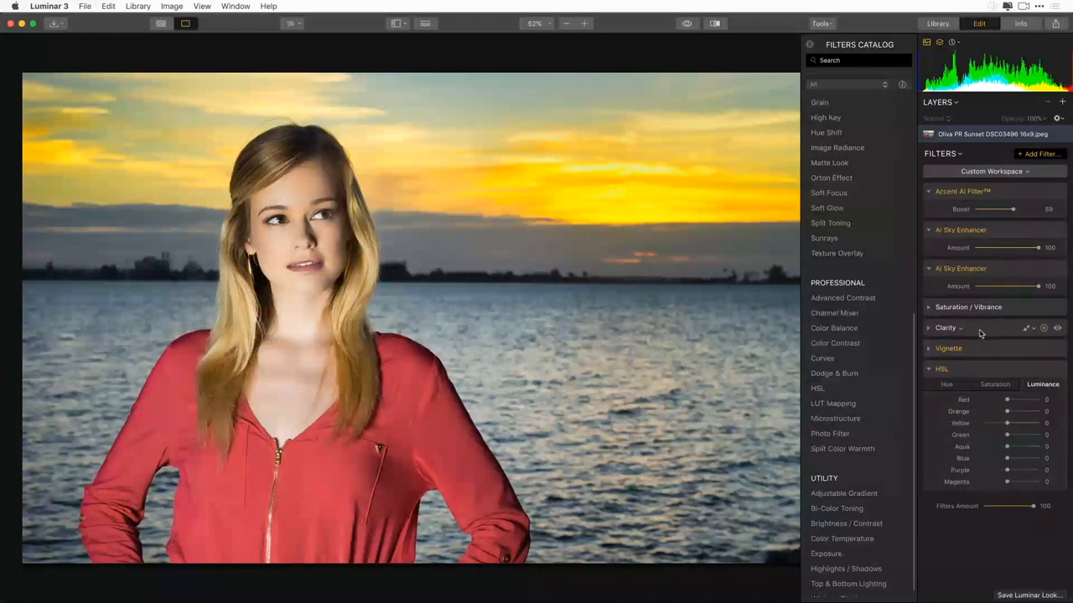
{"action": "scroll", "coordinate": [850, 223], "scroll_direction": "up", "scroll_amount": 5}
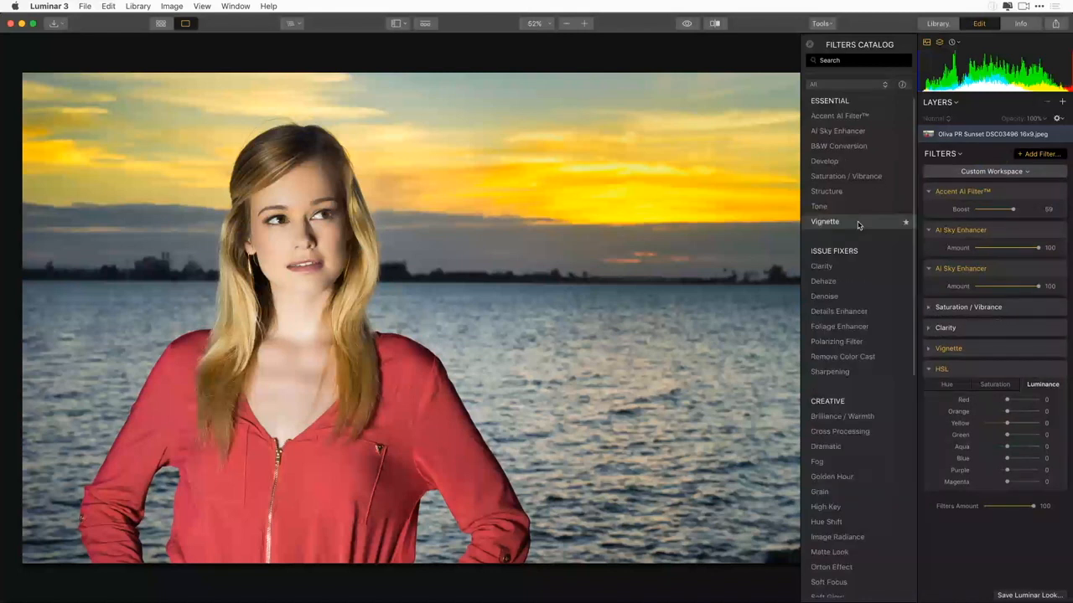
{"action": "left_click", "coordinate": [838, 207]}
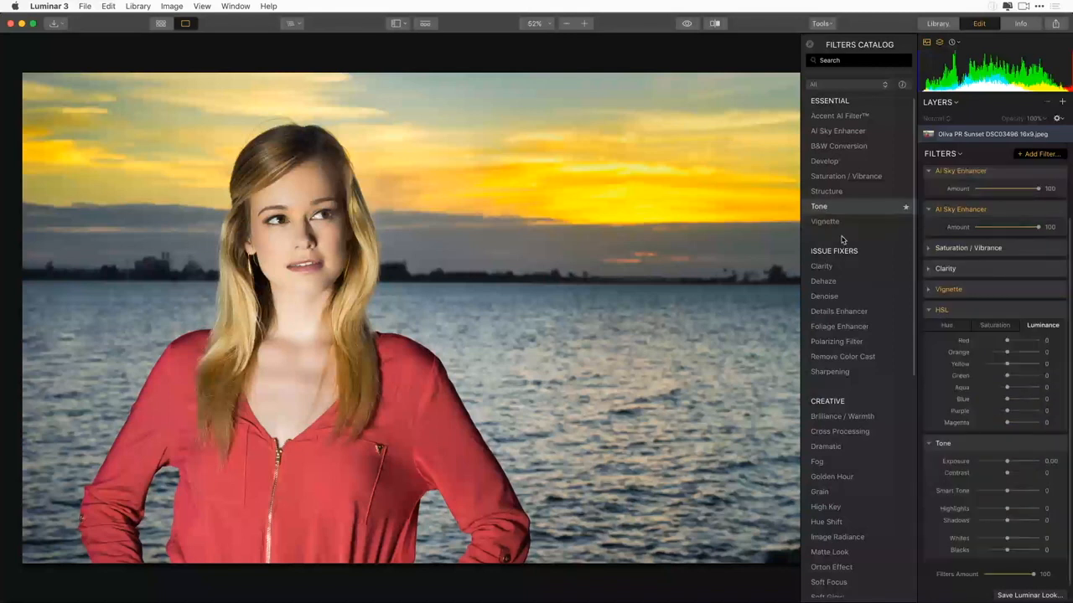
{"action": "scroll", "coordinate": [999, 444], "scroll_direction": "up", "scroll_amount": 2}
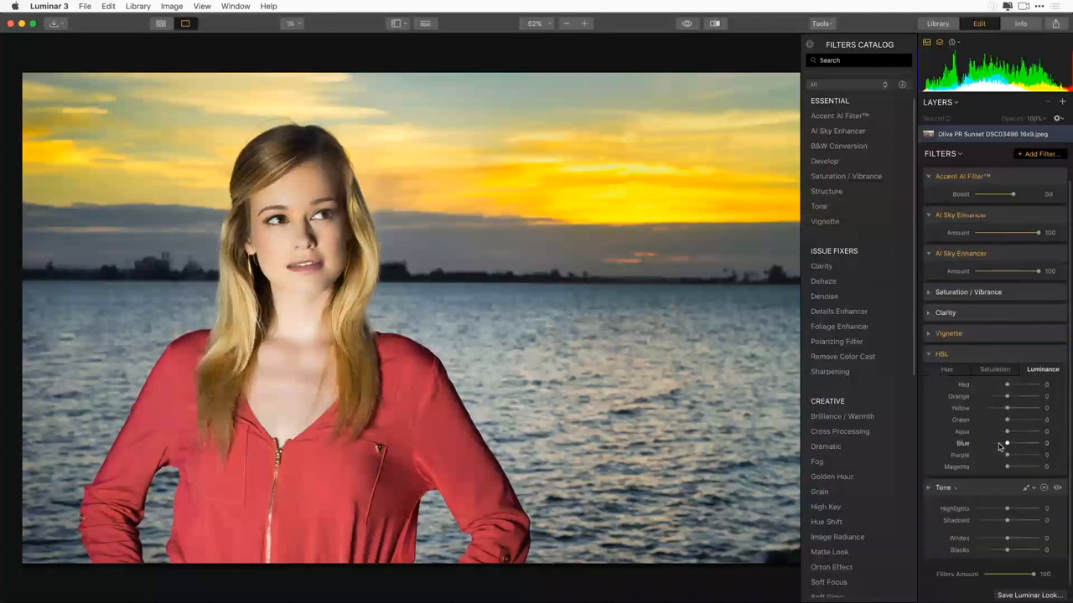
{"action": "left_click", "coordinate": [1002, 504]}
{"action": "left_click_drag", "start_coordinate": [1004, 510], "coordinate": [986, 467]}
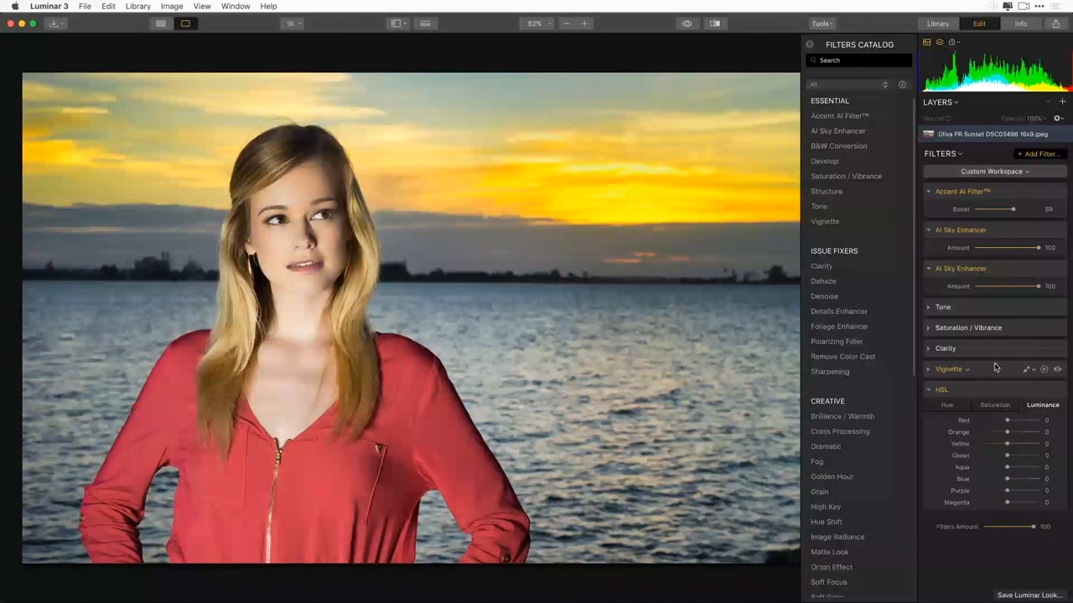
Expand the Tone filter and set Smart Tone to 72 and Shadows to 50.
{"action": "left_click", "coordinate": [989, 307]}
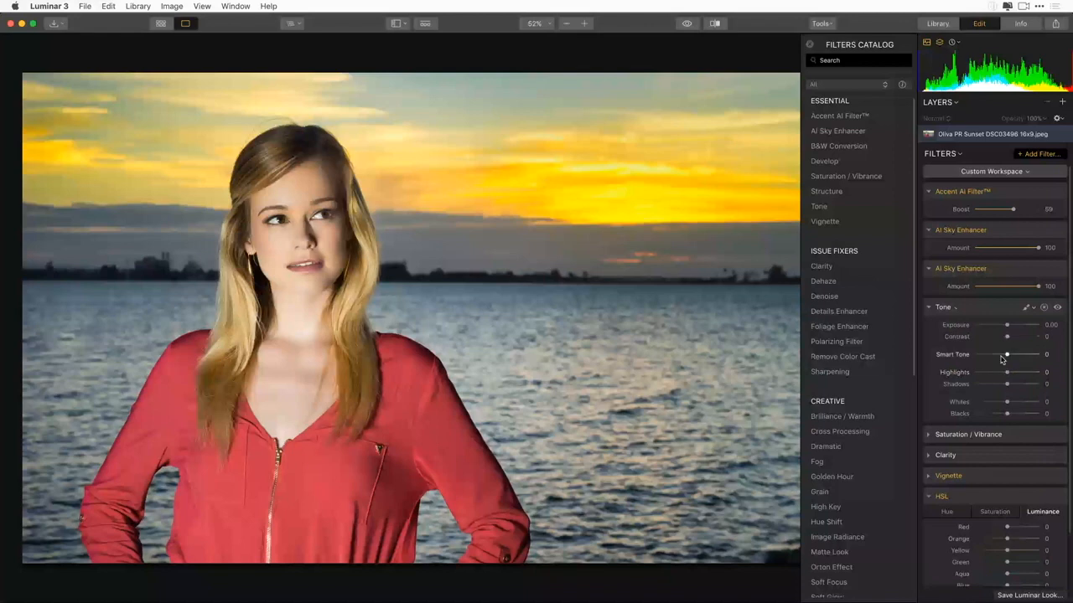
{"action": "left_click_drag", "start_coordinate": [1001, 358], "coordinate": [1034, 352]}
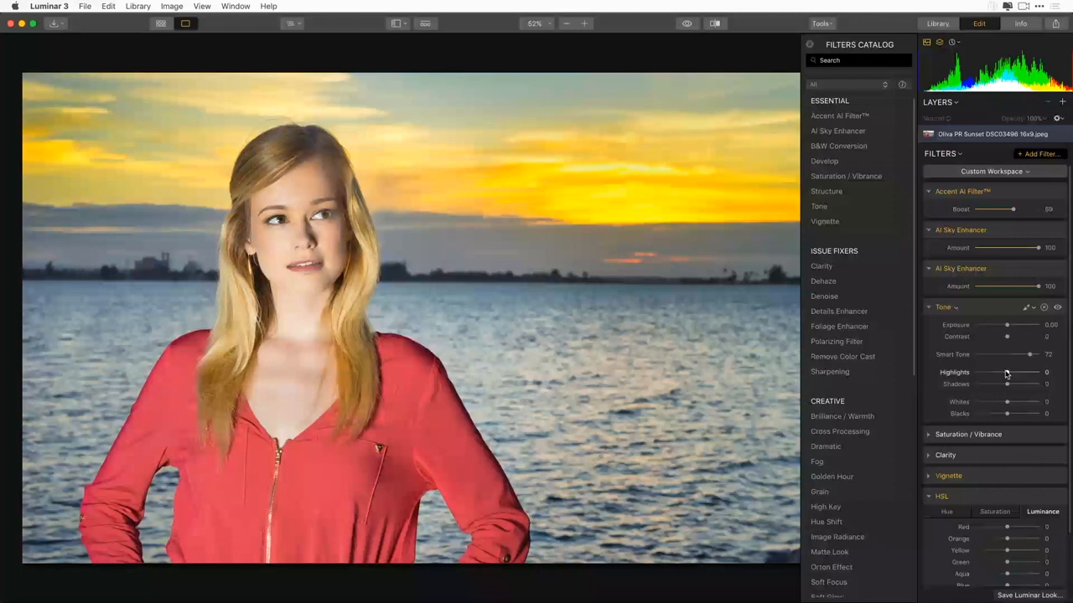
{"action": "left_click_drag", "start_coordinate": [1007, 384], "coordinate": [1023, 386]}
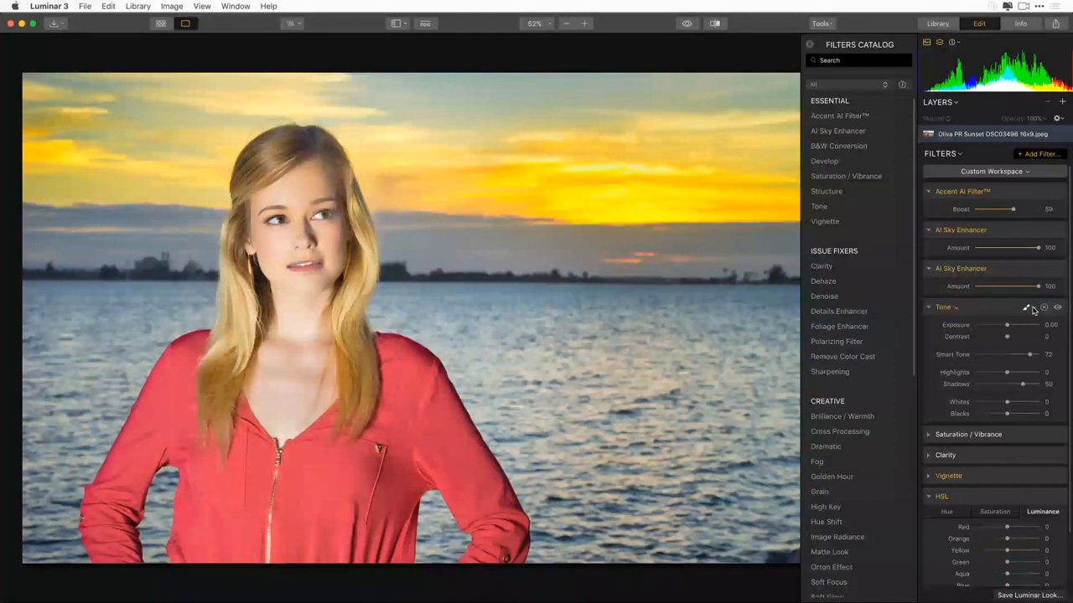
Mask the Tone filter with the Brush by painting it in over the woman's face and hair.
{"action": "left_click", "coordinate": [1032, 309]}
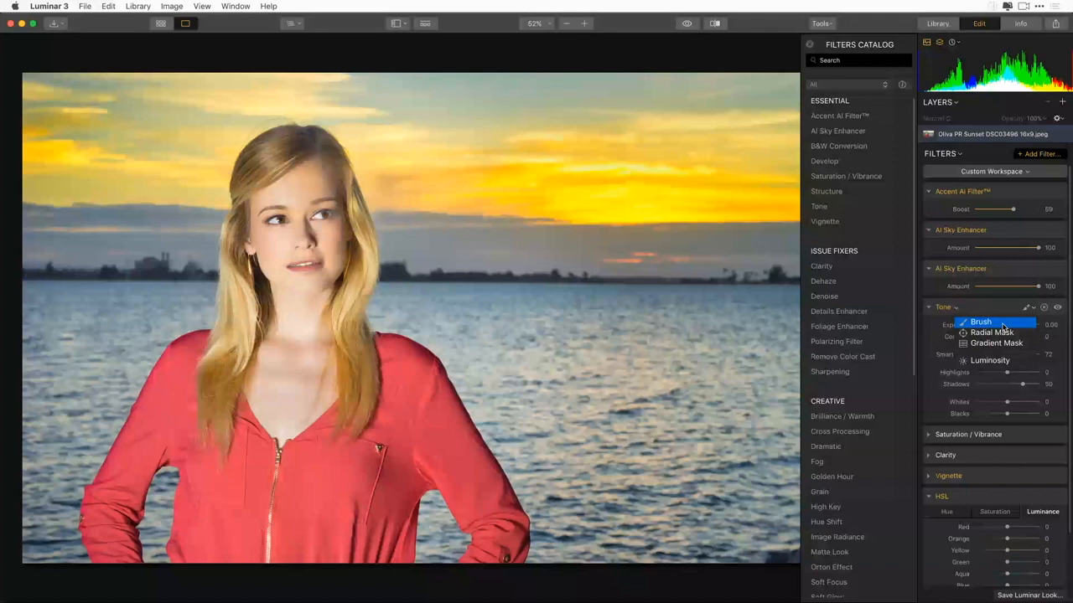
{"action": "left_click", "coordinate": [980, 321]}
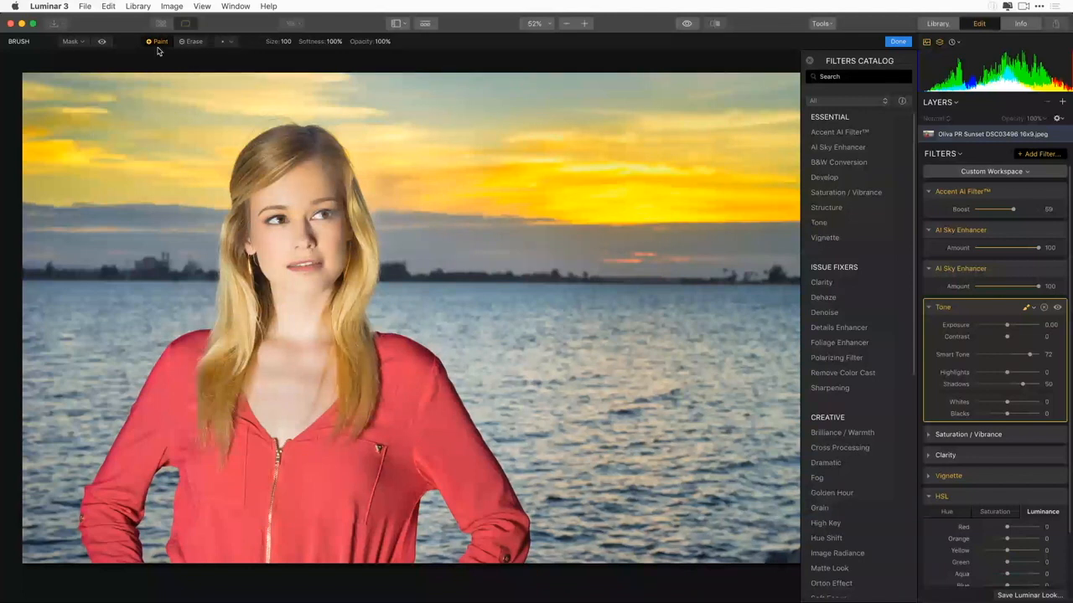
{"action": "mouse_move", "coordinate": [309, 159]}
{"action": "left_mouse_down"}
{"action": "mouse_move", "coordinate": [322, 157]}
{"action": "mouse_move", "coordinate": [288, 138]}
{"action": "left_mouse_up"}
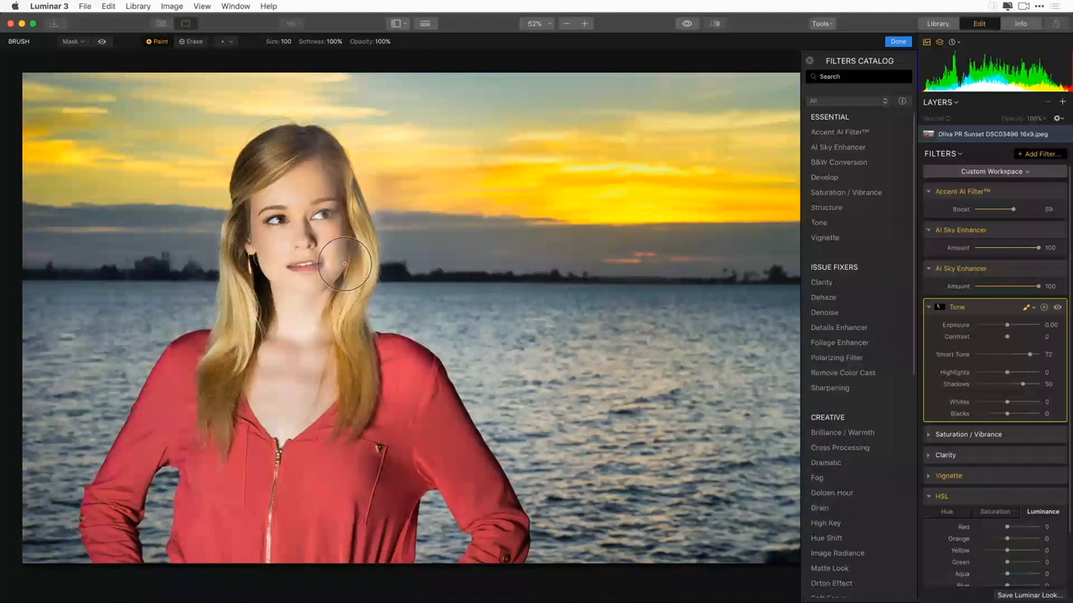
{"action": "left_click", "coordinate": [1024, 309]}
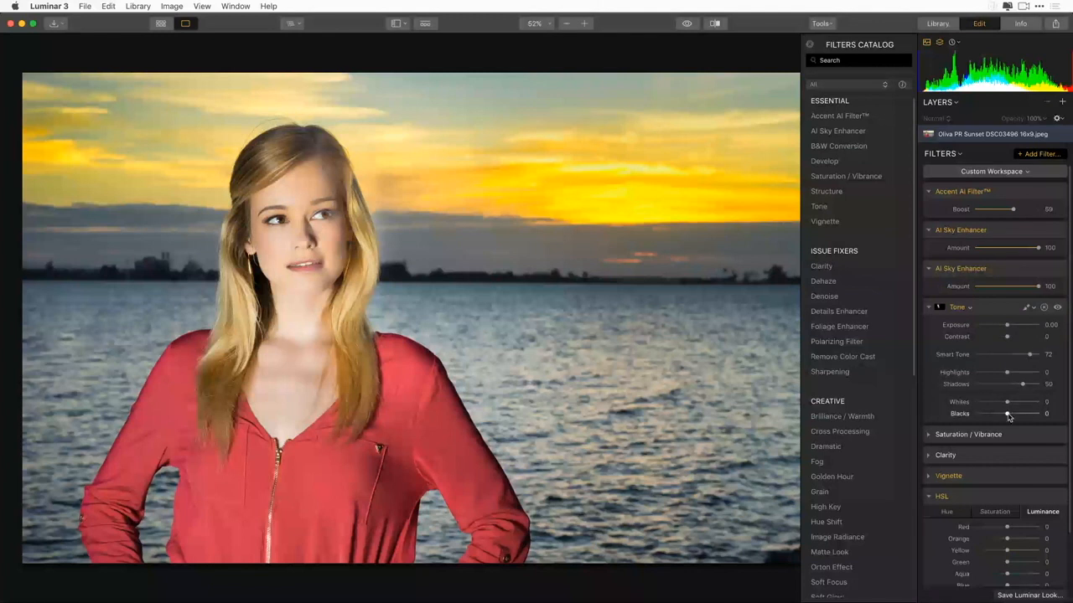
Refine the masked Tone filter with Blacks -32, Shadows 39 and Smart Tone 39.
{"action": "left_click_drag", "start_coordinate": [1008, 417], "coordinate": [996, 414]}
{"action": "left_click_drag", "start_coordinate": [1022, 384], "coordinate": [1019, 384]}
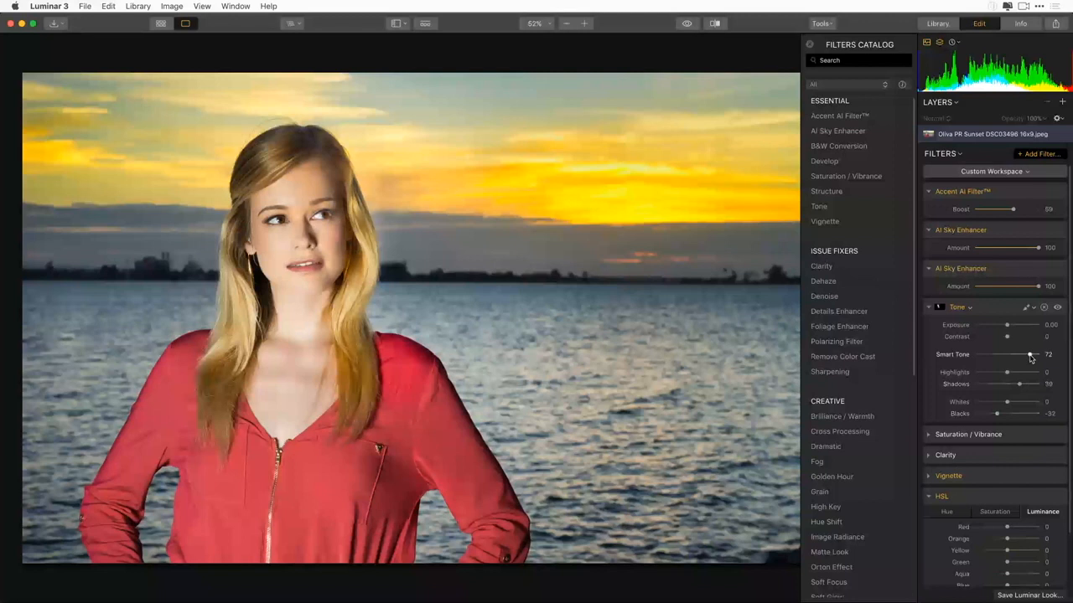
{"action": "left_click_drag", "start_coordinate": [1030, 356], "coordinate": [1019, 355]}
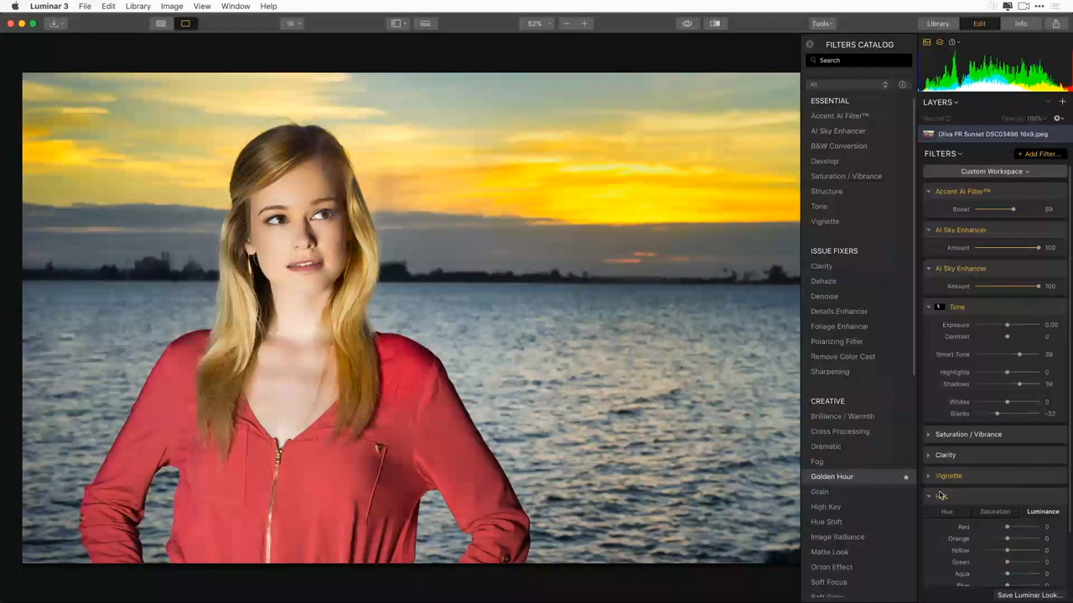
Add a new adjustment layer above the portrait and close the filters catalog.
{"action": "left_click", "coordinate": [1062, 102]}
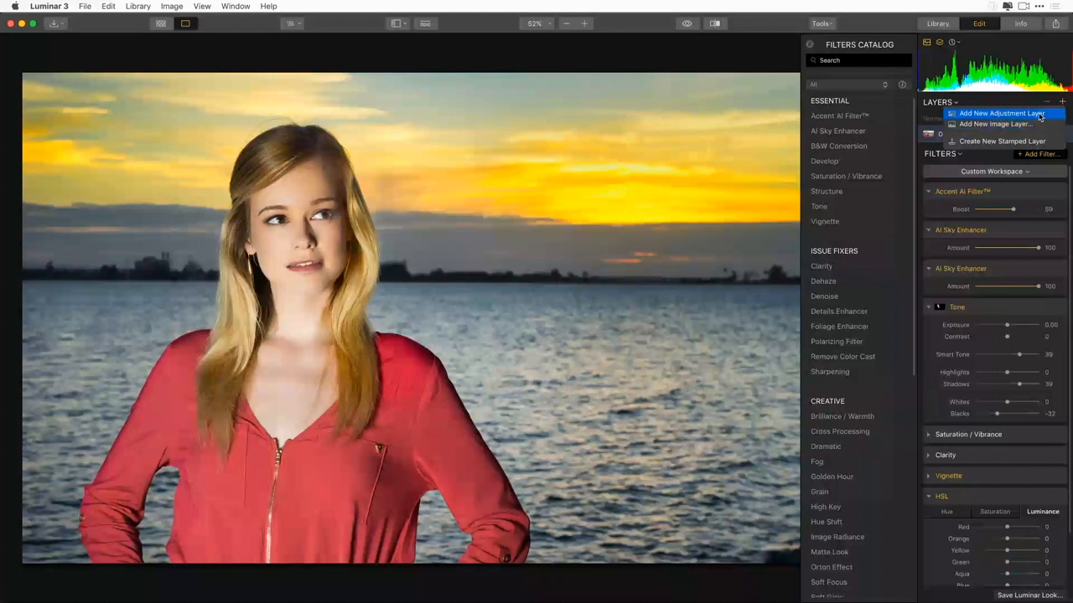
{"action": "left_click", "coordinate": [1039, 114]}
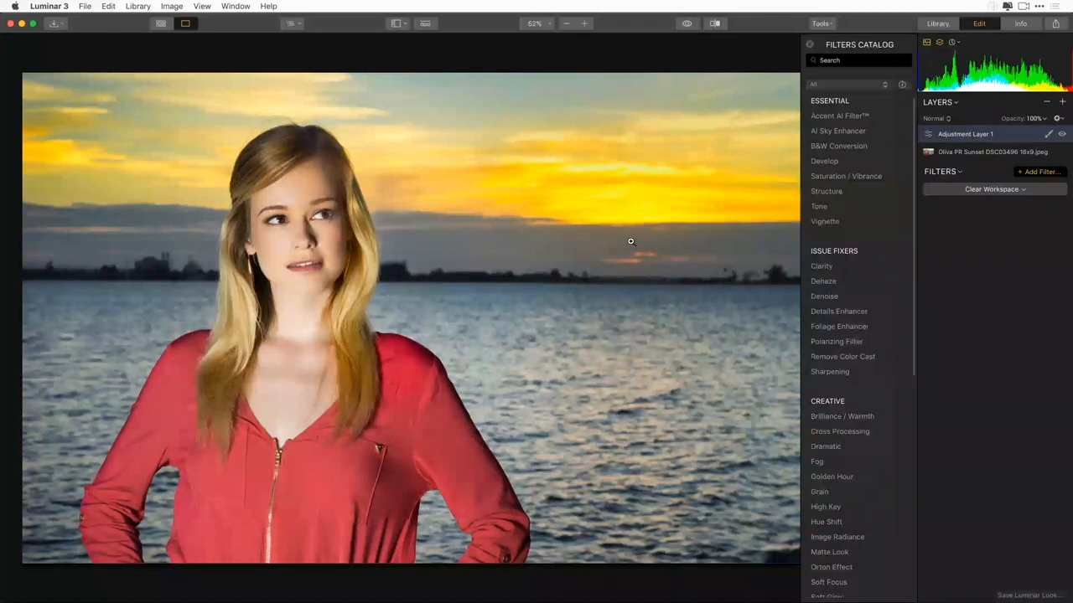
{"action": "left_click", "coordinate": [1041, 173]}
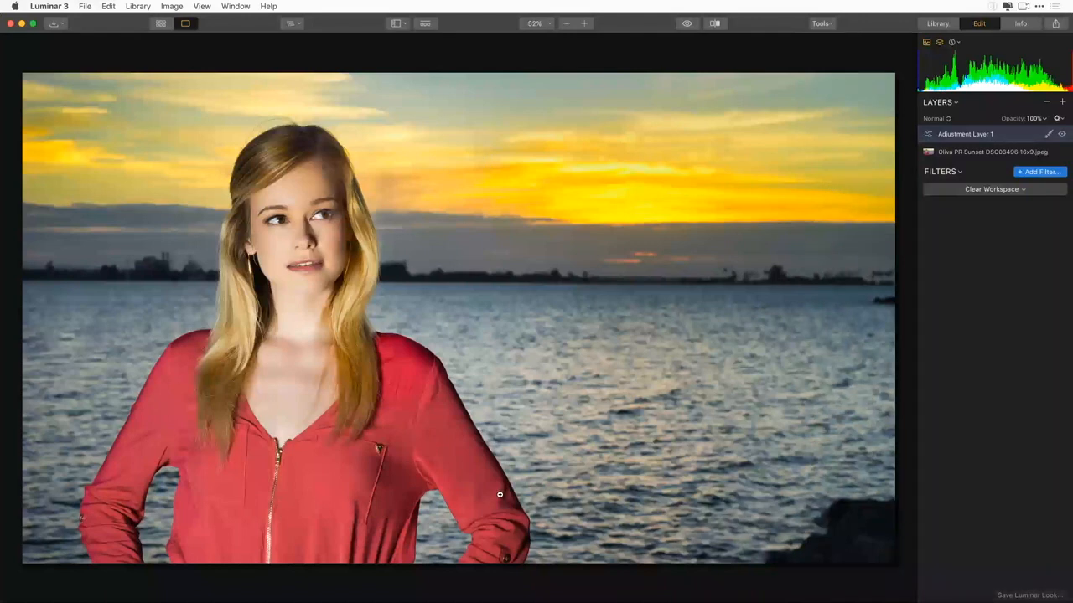
Display the Luminar Looks and switch them to the Dramatic collection.
{"action": "key", "text": "super+l"}
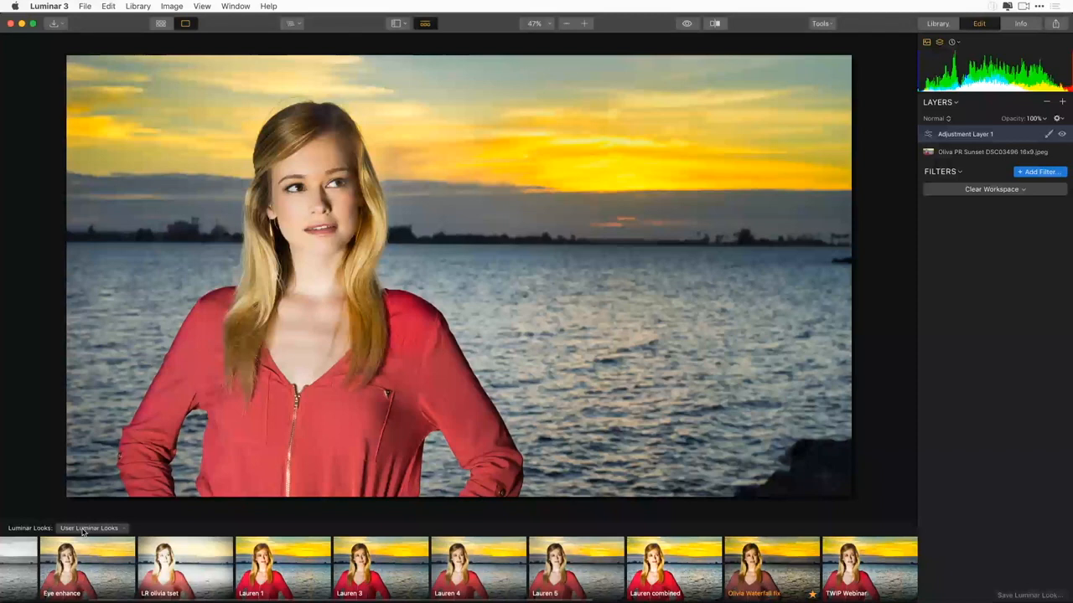
{"action": "left_click", "coordinate": [84, 529]}
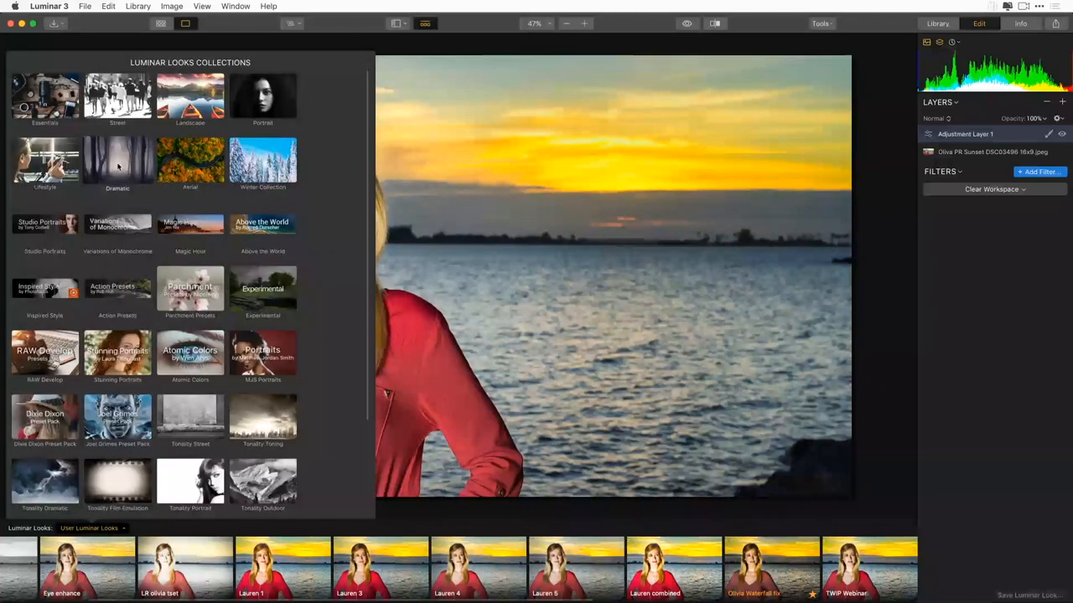
{"action": "left_click", "coordinate": [117, 166]}
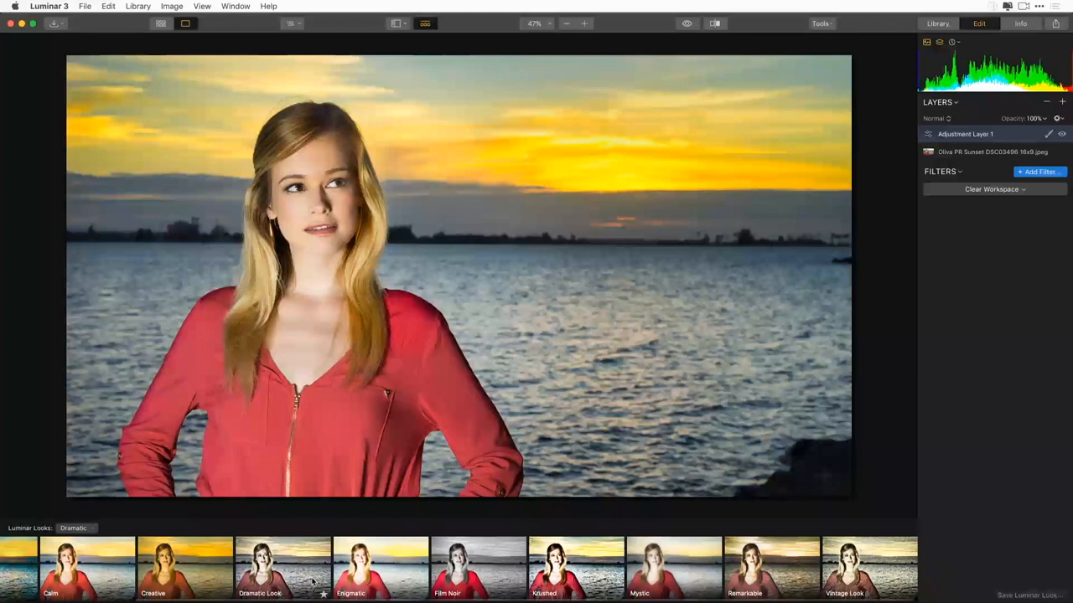
Try the Dramatic Look on the adjustment layer, followed by Film Noir at an Amount of 51.
{"action": "left_click", "coordinate": [298, 577]}
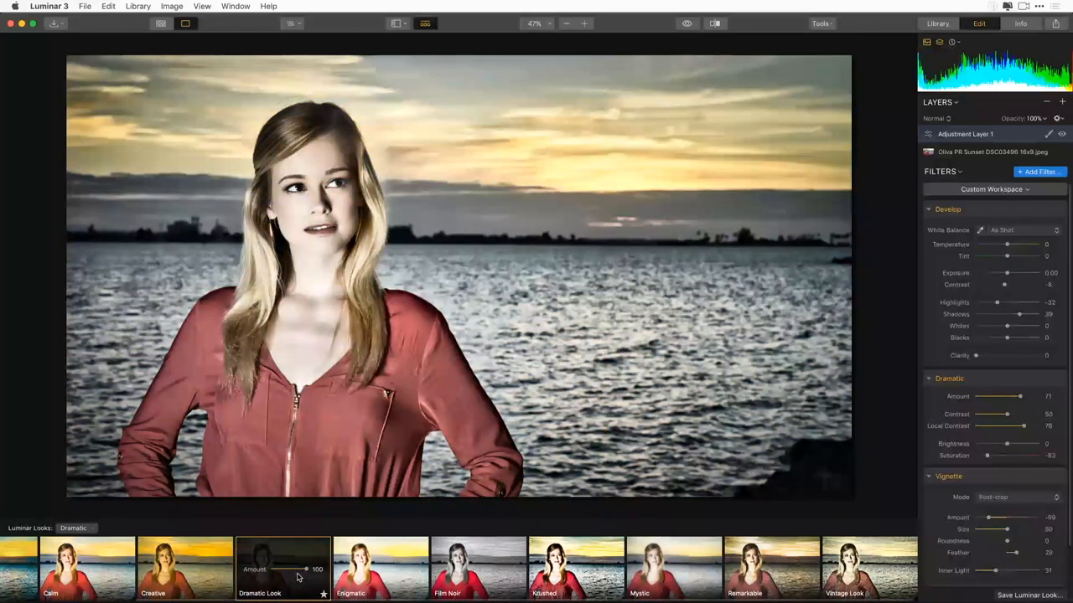
{"action": "mouse_move", "coordinate": [306, 569]}
{"action": "left_mouse_down"}
{"action": "mouse_move", "coordinate": [294, 576]}
{"action": "mouse_move", "coordinate": [319, 562]}
{"action": "left_mouse_up"}
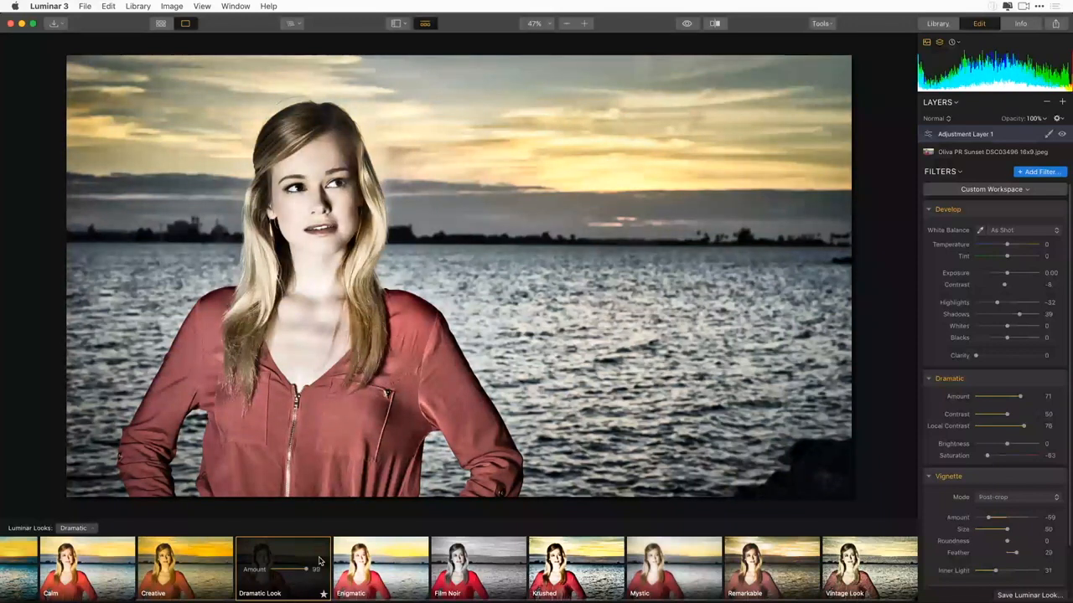
{"action": "left_click", "coordinate": [490, 593]}
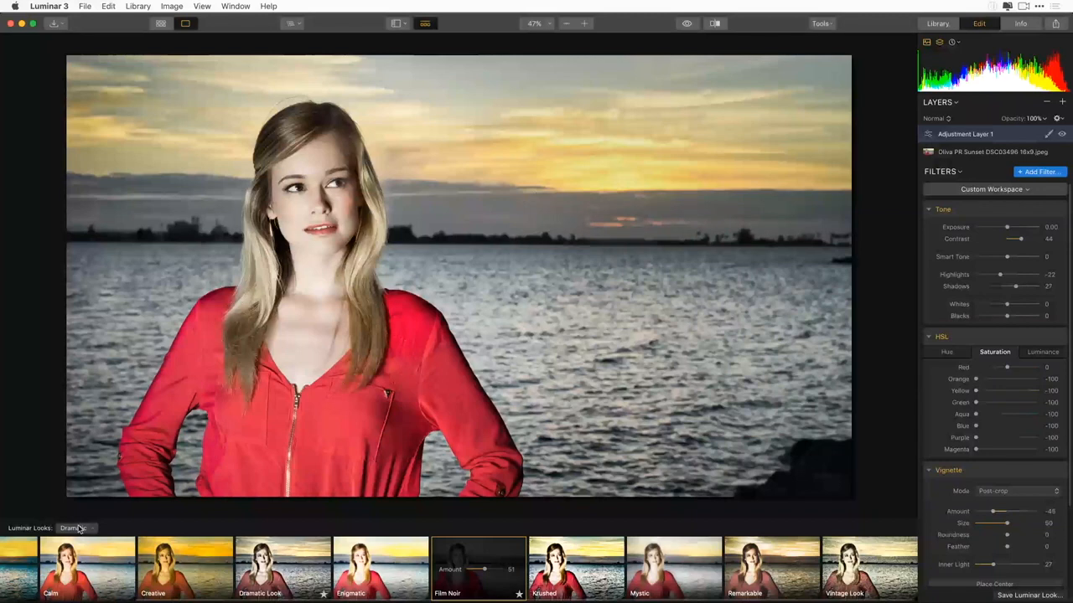
Apply the Dripping in Gold look from the Dixie Dixon Preset Pack to the adjustment layer.
{"action": "left_click", "coordinate": [74, 528]}
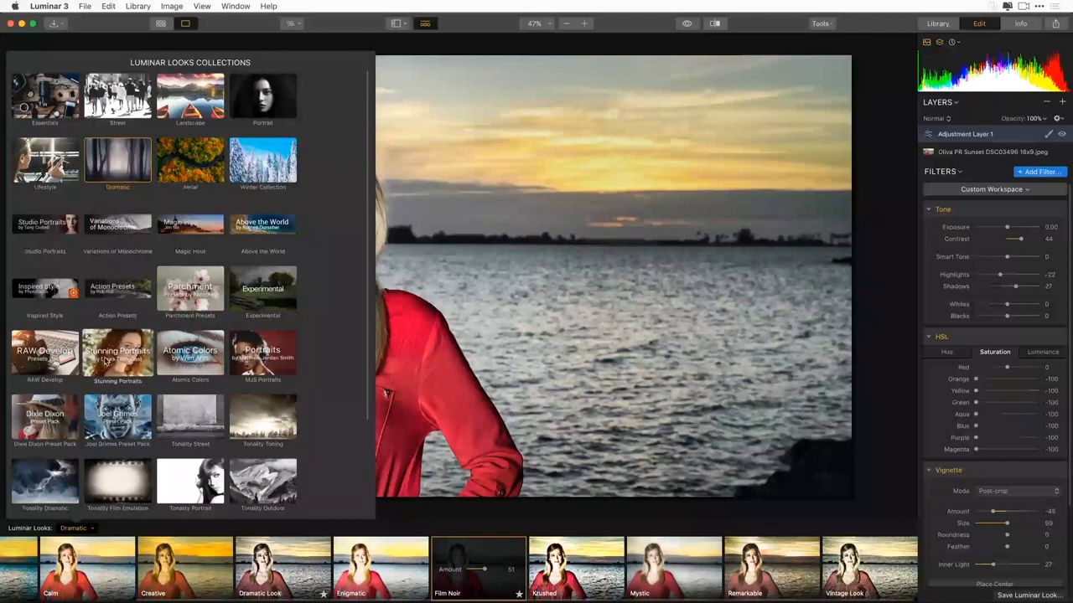
{"action": "left_click", "coordinate": [71, 419]}
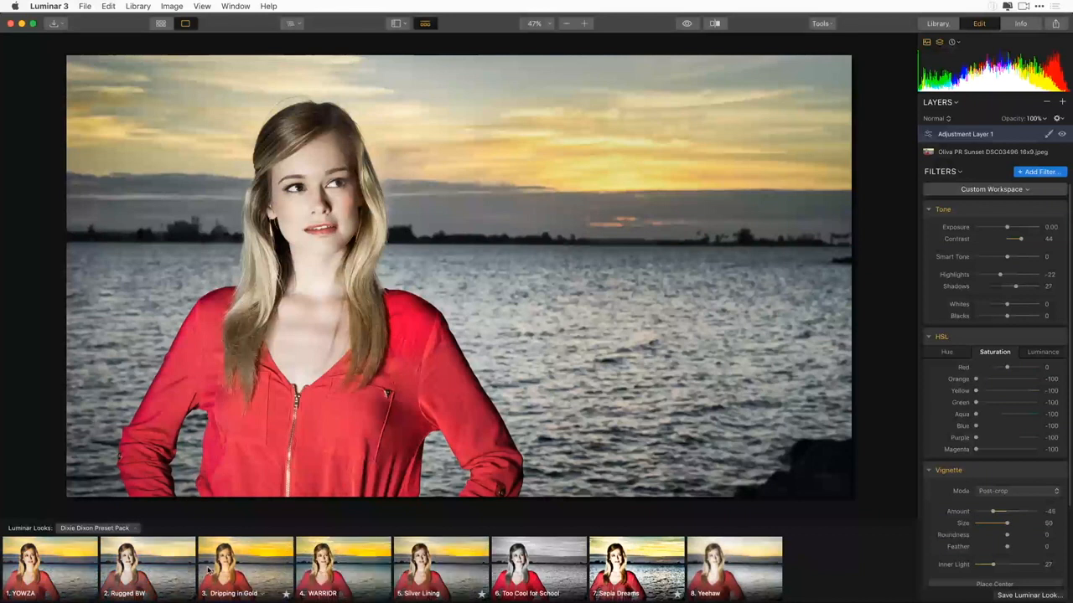
{"action": "left_click", "coordinate": [238, 577]}
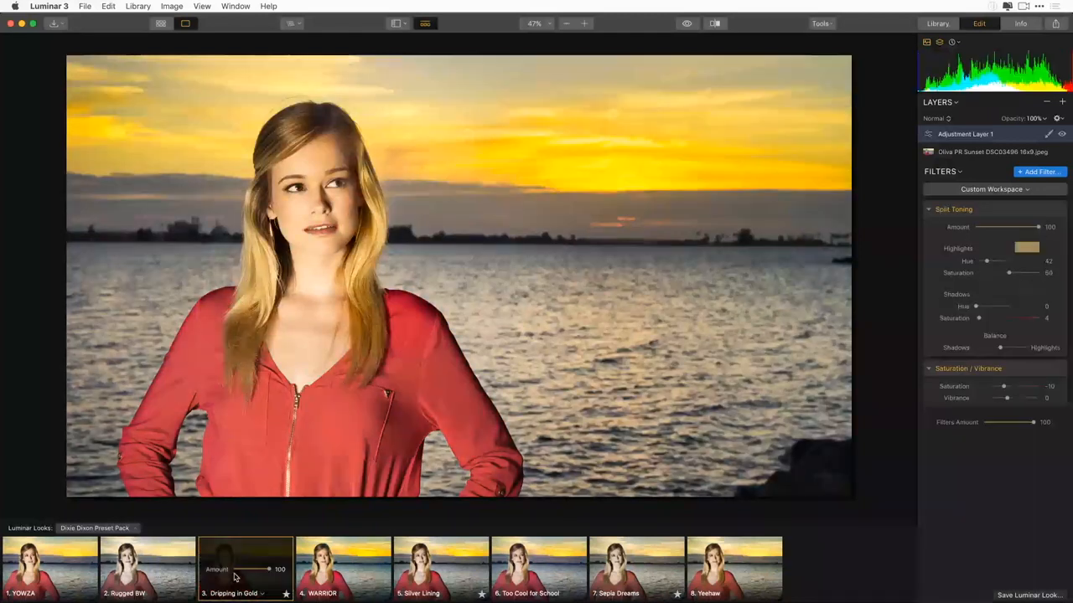
Try the Rugged BW look on the adjustment layer, followed by Yeehaw from the same preset pack.
{"action": "left_click", "coordinate": [123, 573]}
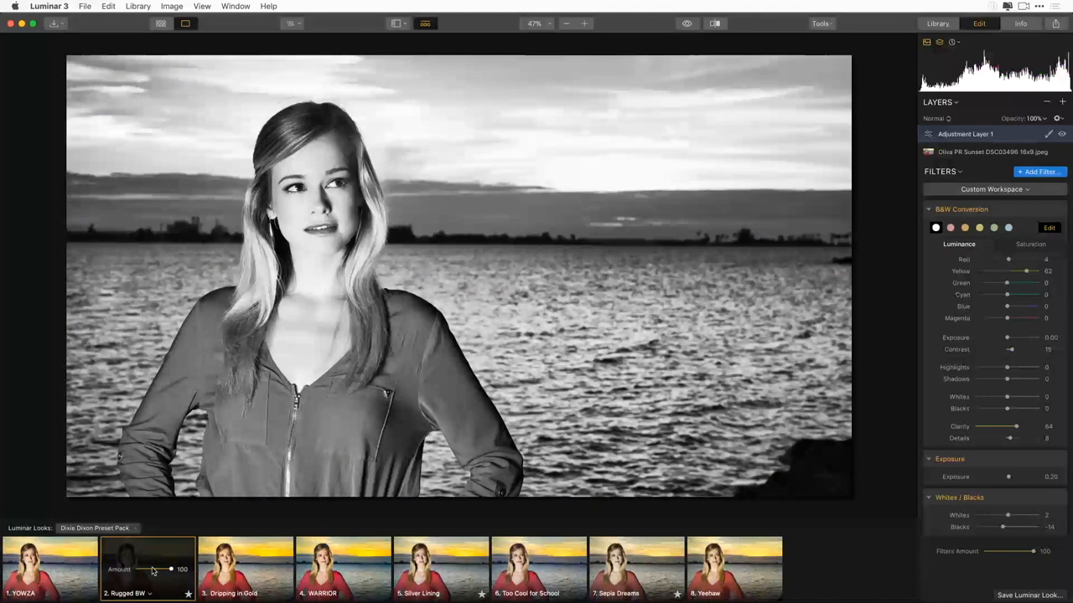
{"action": "left_click", "coordinate": [734, 577]}
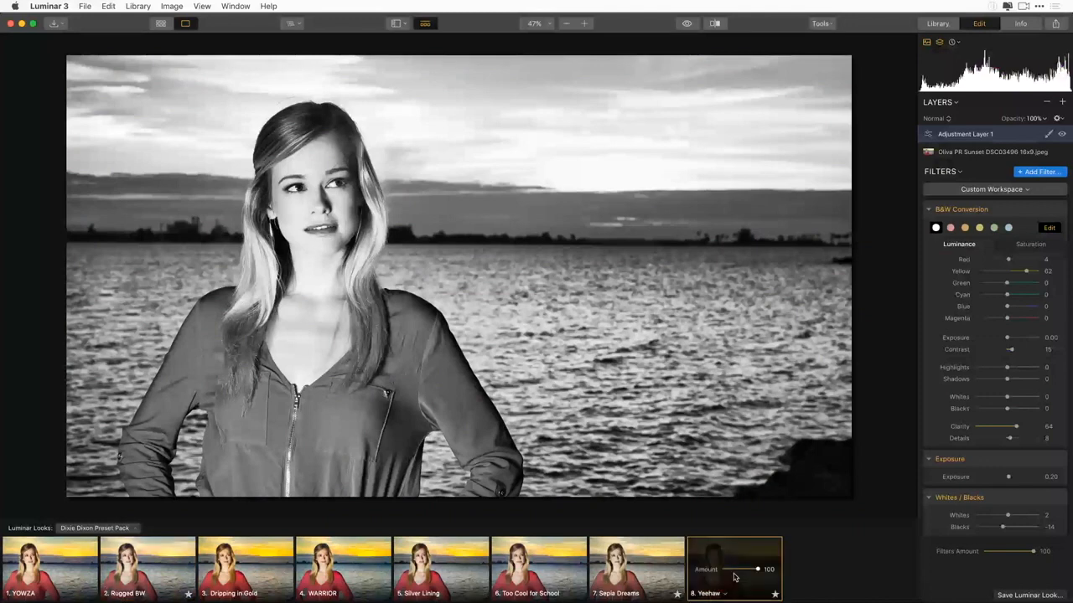
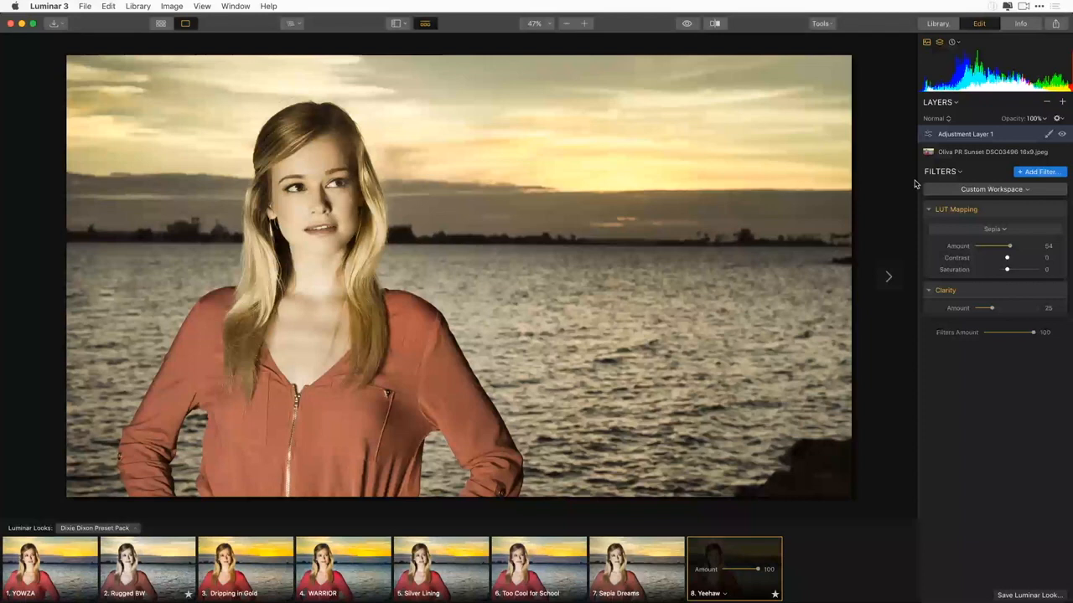
Select the portrait's base layer, edit the Tone filter's mask with the Brush and display the mask overlay.
{"action": "left_click", "coordinate": [1031, 153]}
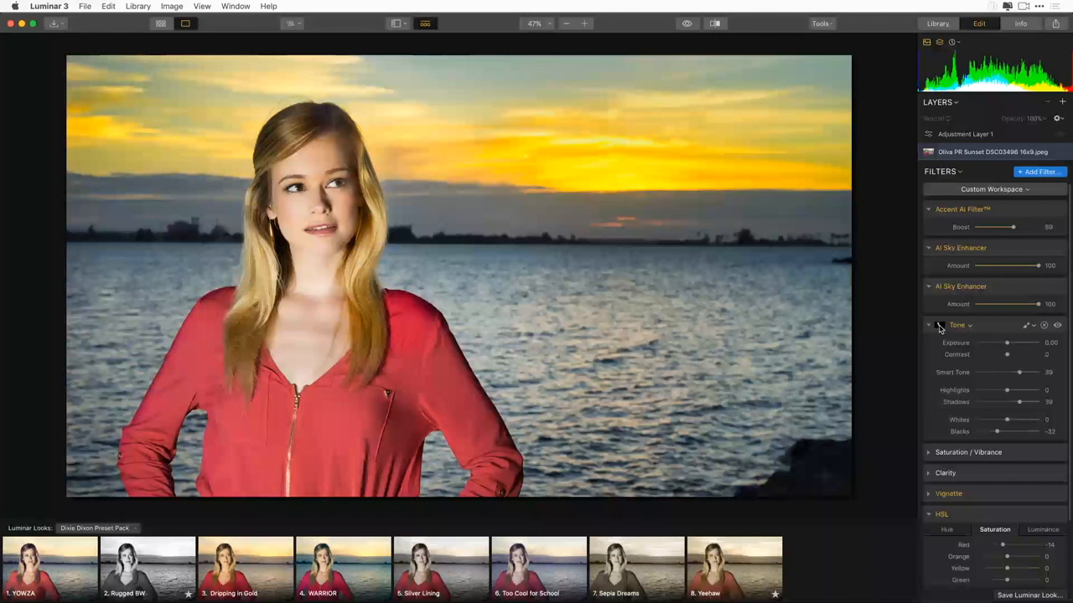
{"action": "left_click", "coordinate": [1026, 325]}
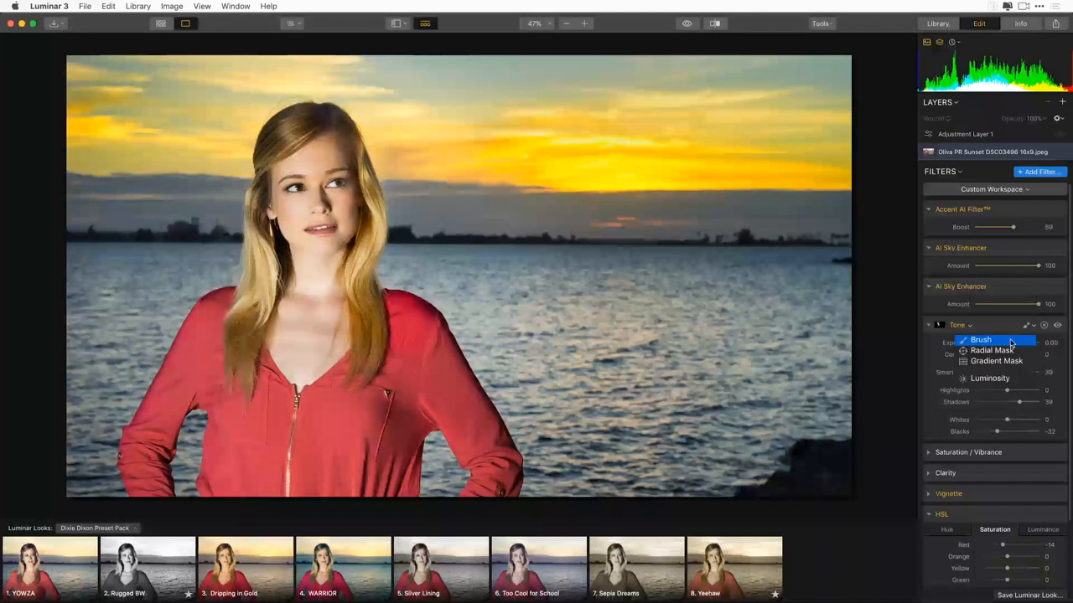
{"action": "left_click", "coordinate": [1012, 341]}
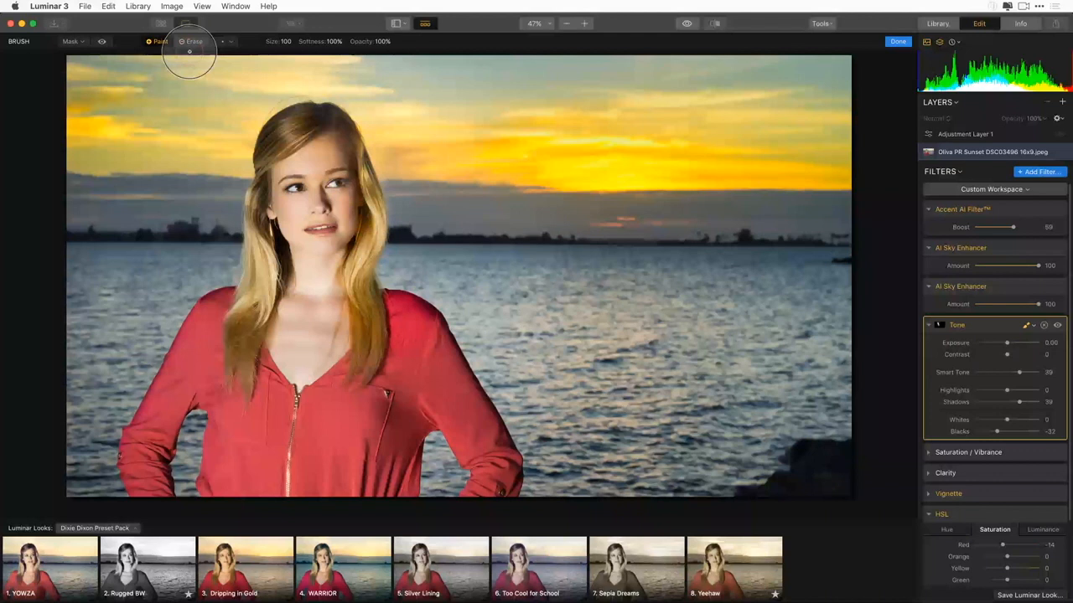
{"action": "left_click", "coordinate": [101, 43]}
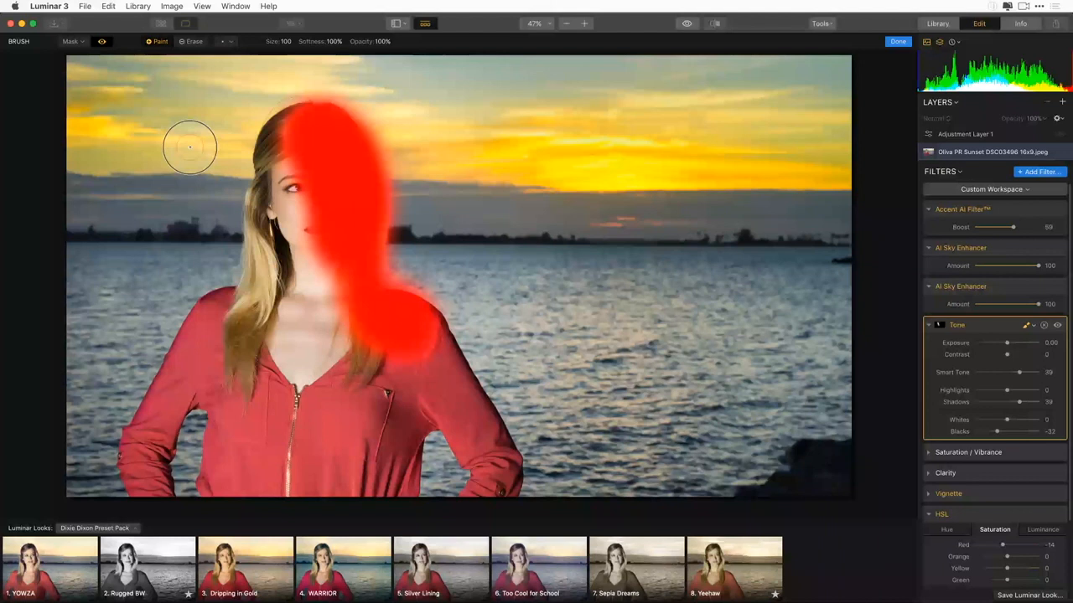
Erase the Tone mask's spill beside the hair and shoulder, set the brush opacity to 28%, hide the overlay and finish masking.
{"action": "left_click", "coordinate": [198, 43]}
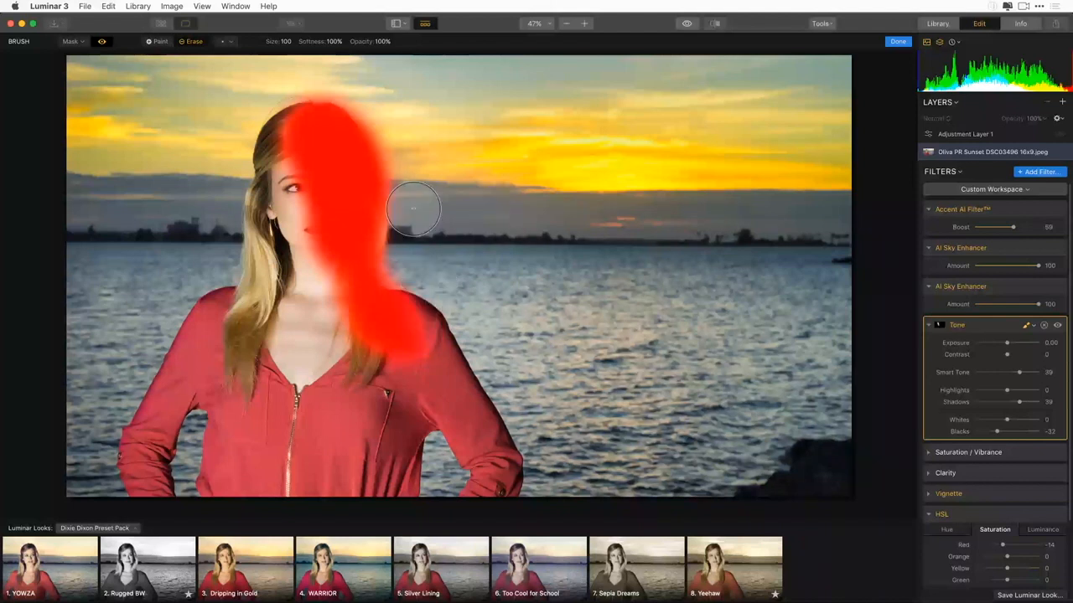
{"action": "left_click_drag", "start_coordinate": [375, 42], "coordinate": [313, 50]}
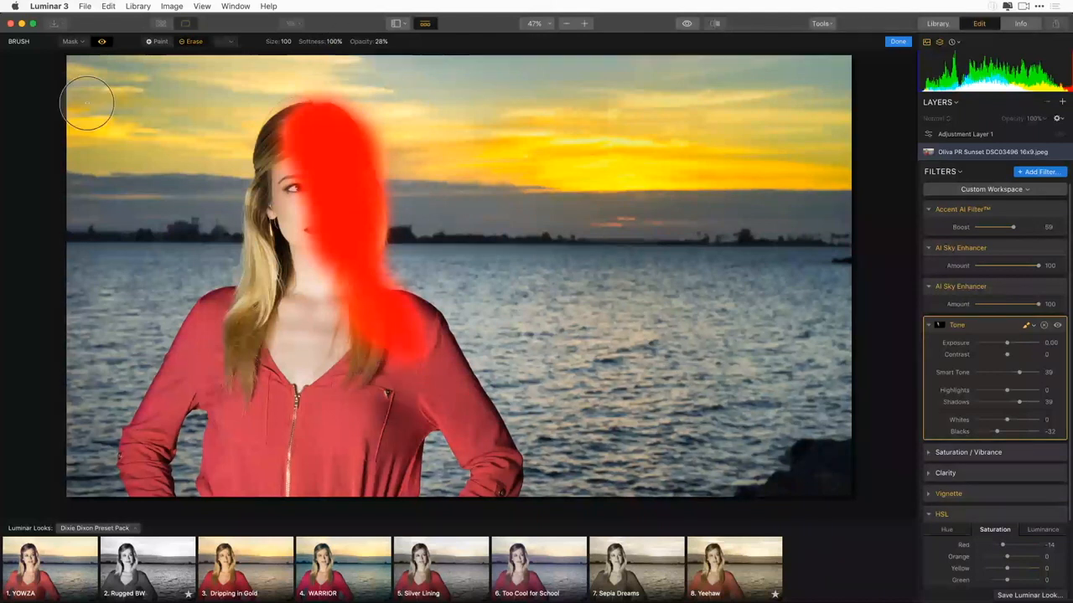
{"action": "left_click", "coordinate": [102, 43]}
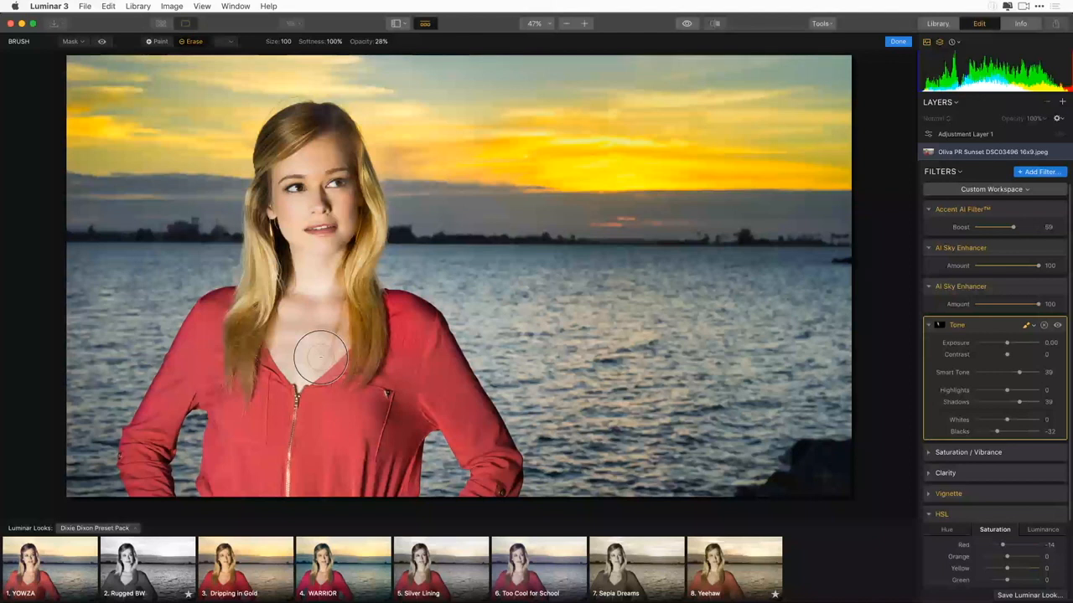
{"action": "left_click", "coordinate": [1026, 326]}
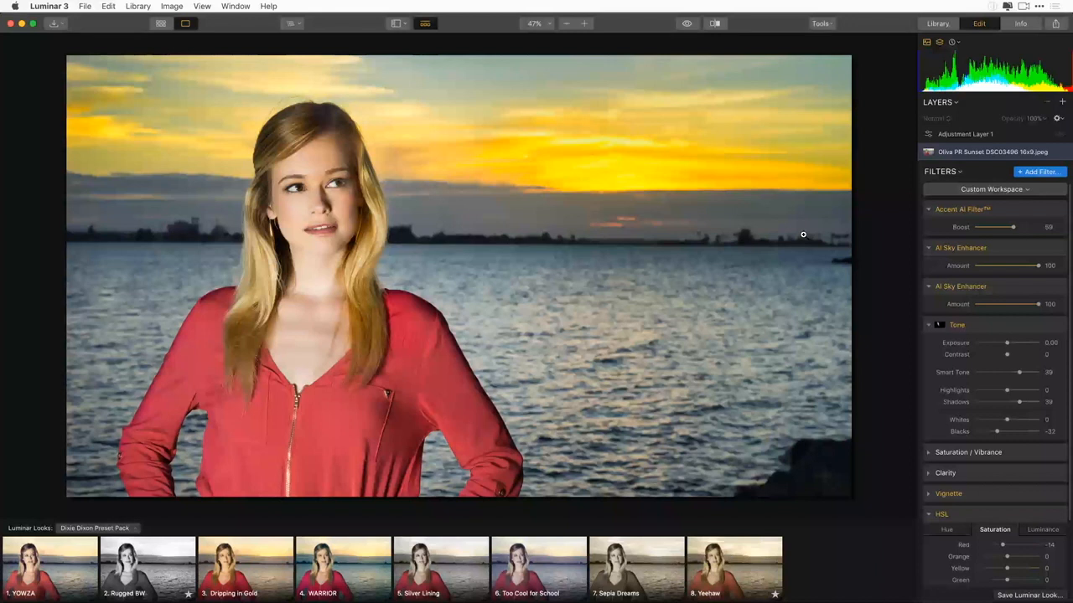
Return to the library's gallery view and browse through All Photos.
{"action": "left_click", "coordinate": [939, 25]}
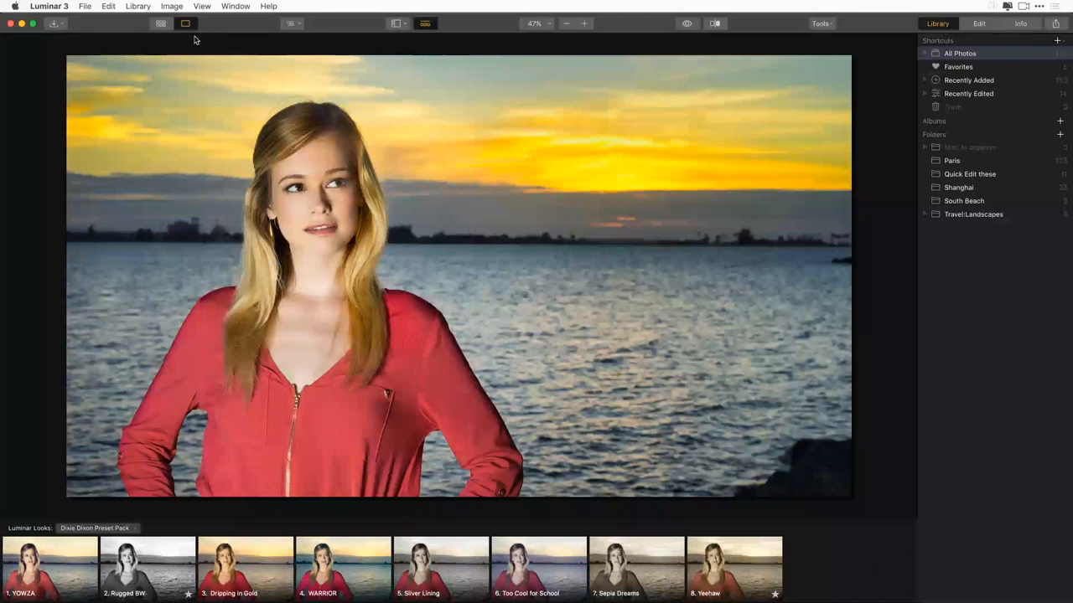
{"action": "left_click", "coordinate": [160, 23]}
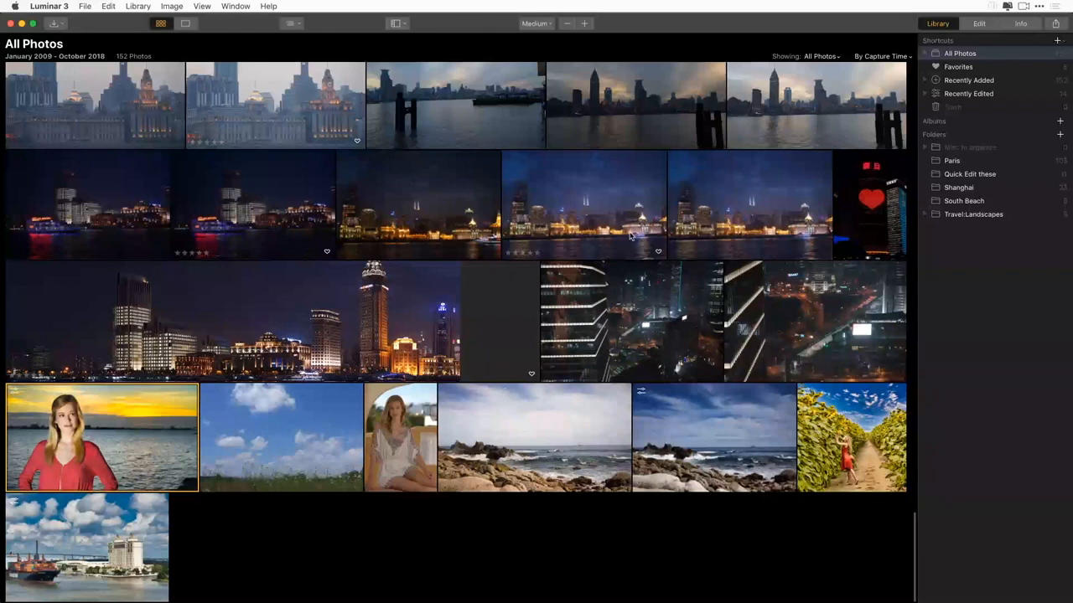
{"action": "scroll", "coordinate": [631, 236], "scroll_direction": "up", "scroll_amount": 5}
{"action": "scroll", "coordinate": [639, 257], "scroll_direction": "up", "scroll_amount": 10}
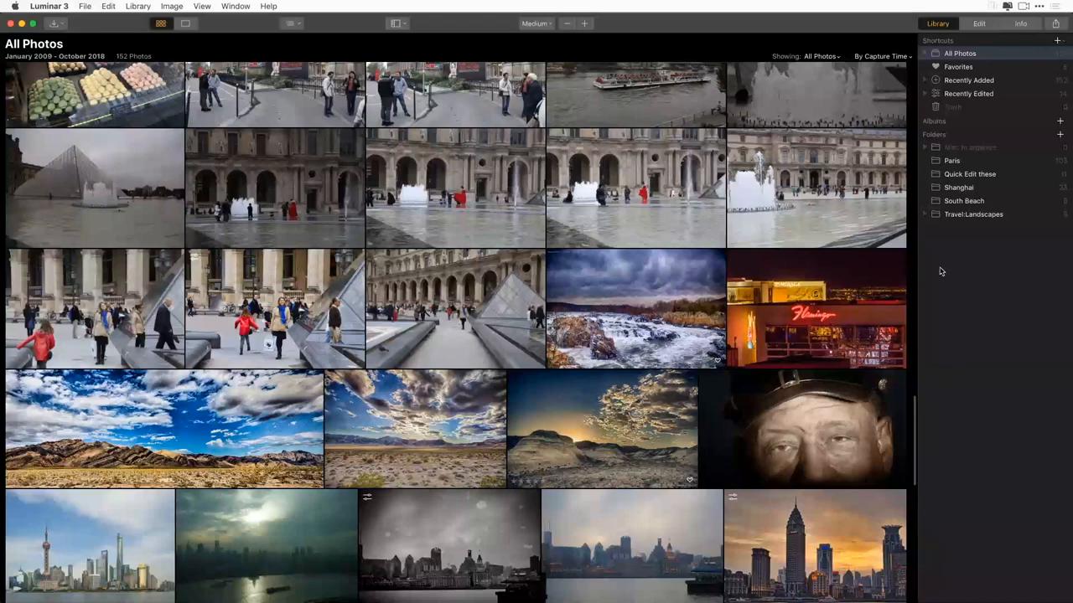
{"action": "scroll", "coordinate": [771, 235], "scroll_direction": "up", "scroll_amount": 10}
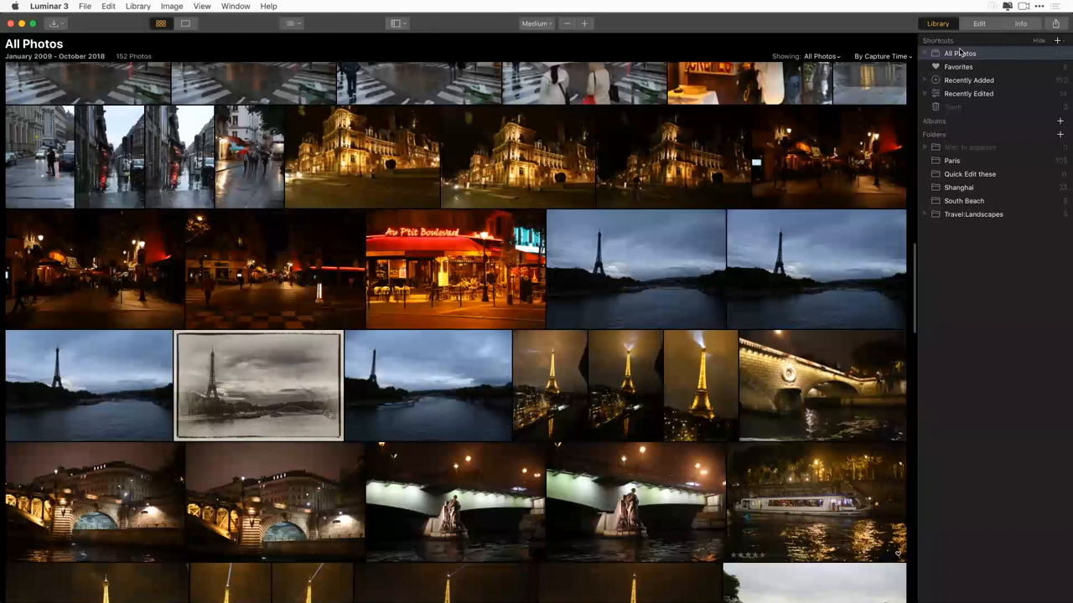
Add the New York Street Photography folder from Skylum libraries to the library's folders.
{"action": "left_click", "coordinate": [1060, 134]}
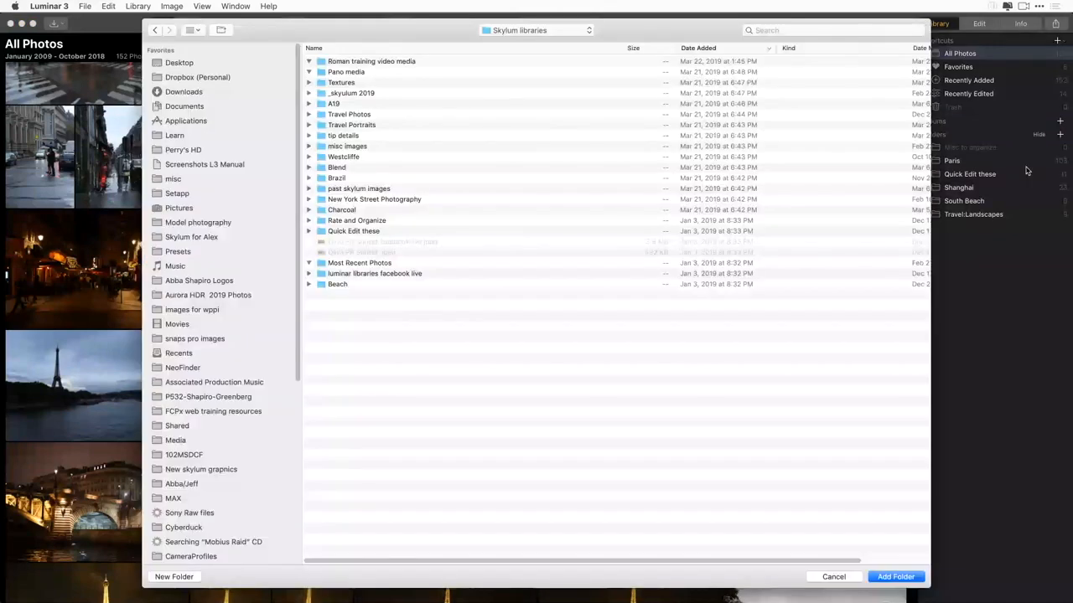
{"action": "left_click", "coordinate": [309, 61]}
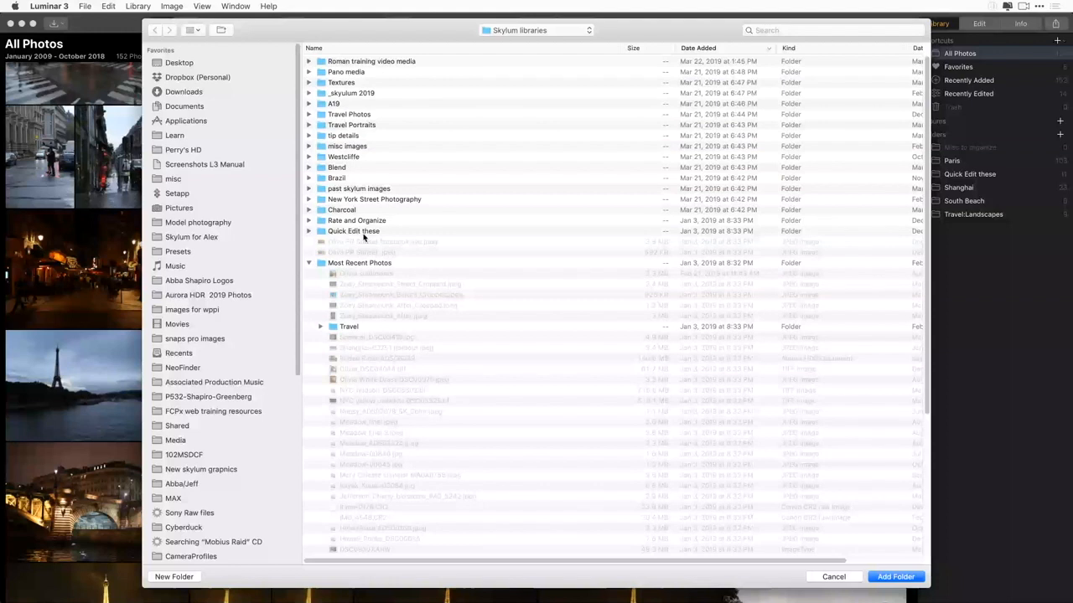
{"action": "left_click", "coordinate": [308, 200]}
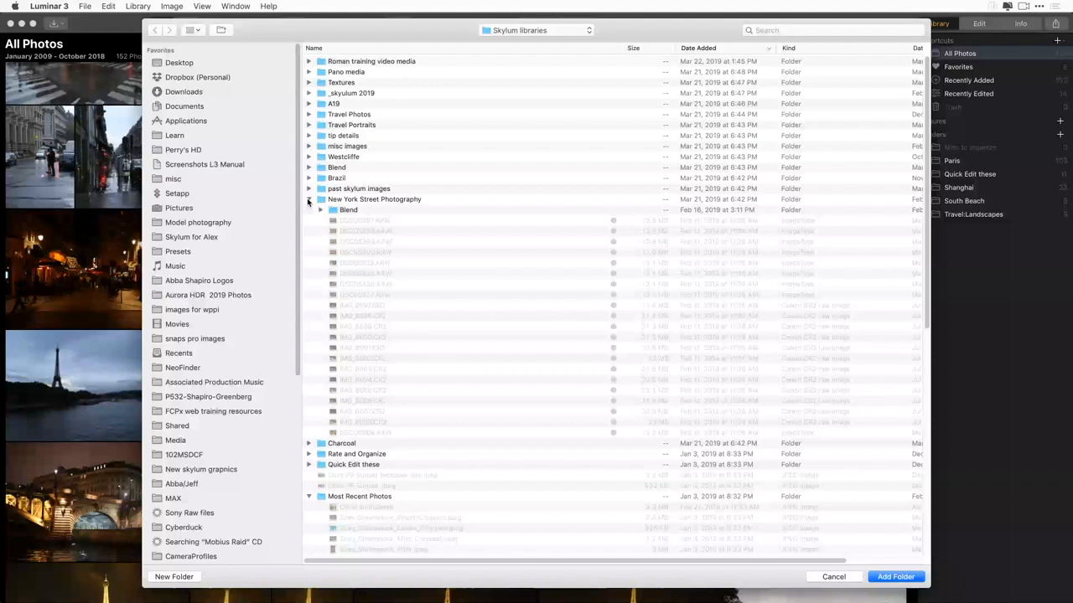
{"action": "left_click", "coordinate": [308, 199]}
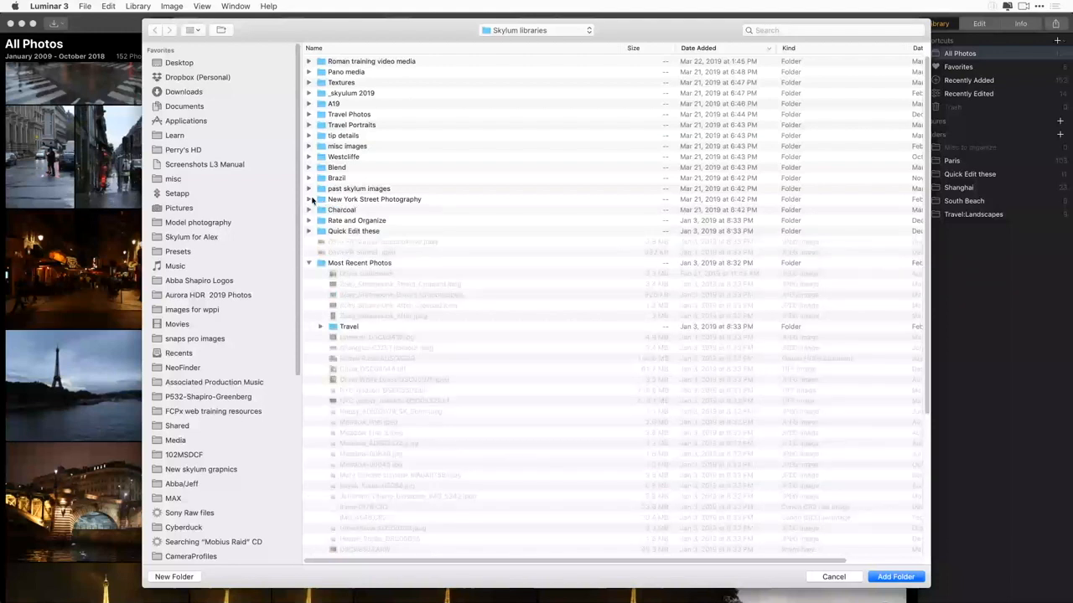
{"action": "left_click", "coordinate": [314, 200]}
{"action": "left_click", "coordinate": [895, 577]}
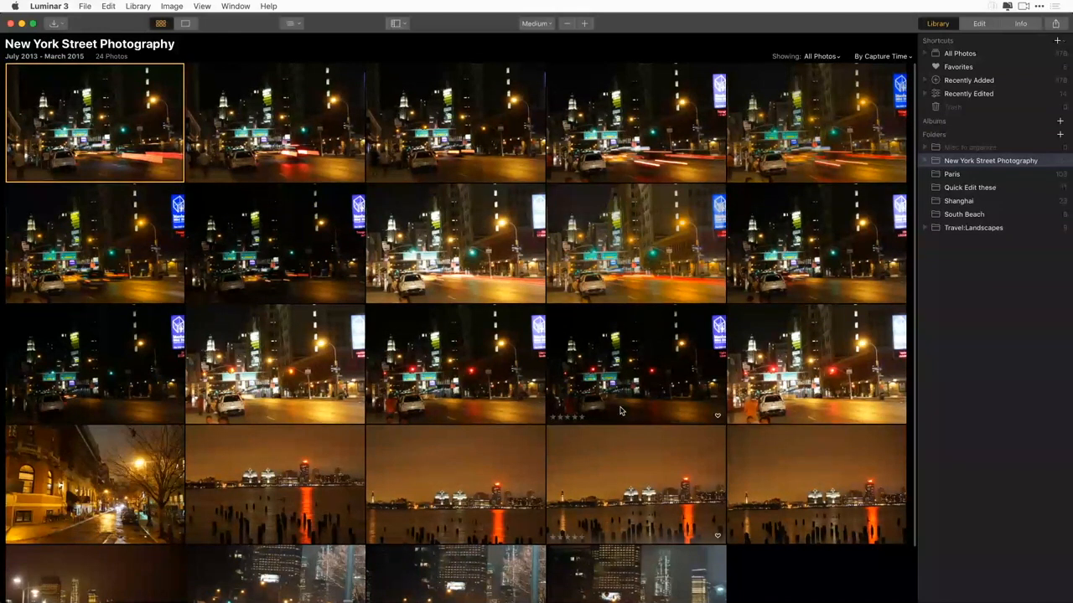
Look through the New York Street Photography images and open its Blend subfolder.
{"action": "scroll", "coordinate": [664, 459], "scroll_direction": "down", "scroll_amount": 2}
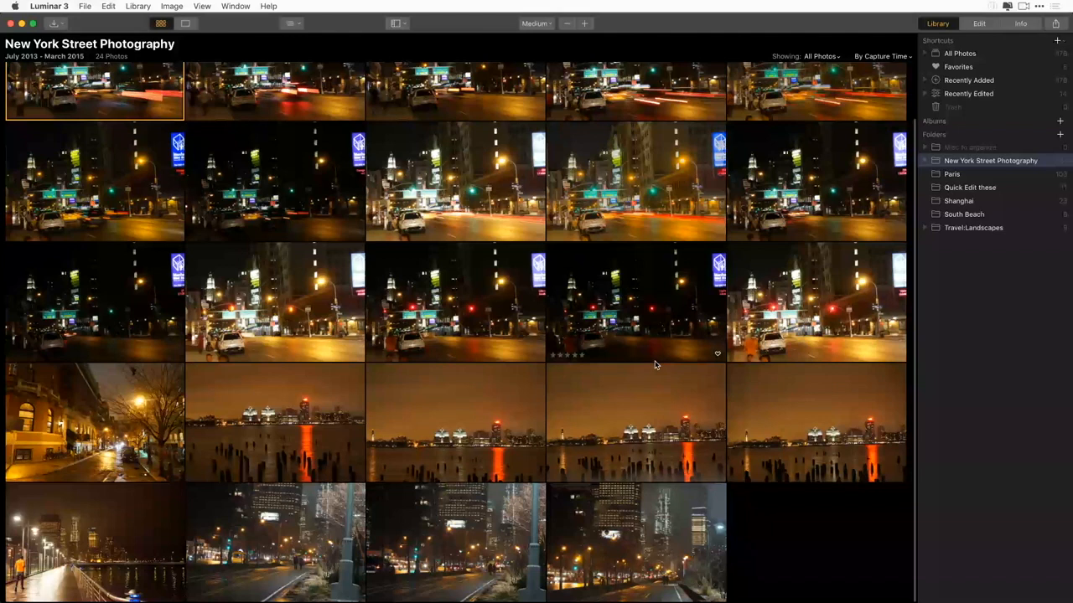
{"action": "left_click", "coordinate": [927, 161]}
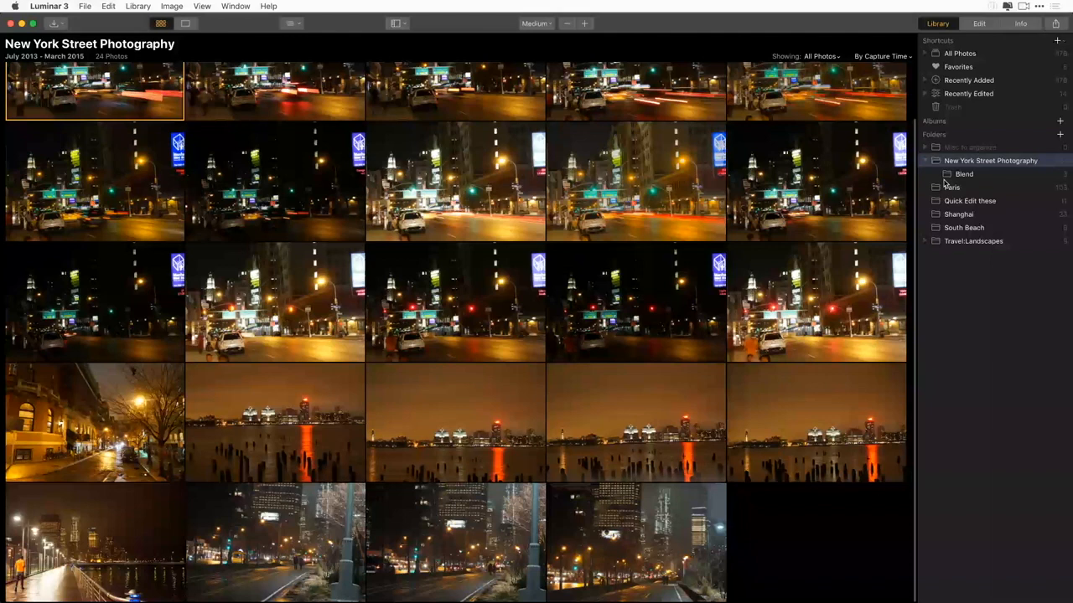
{"action": "left_click", "coordinate": [944, 176]}
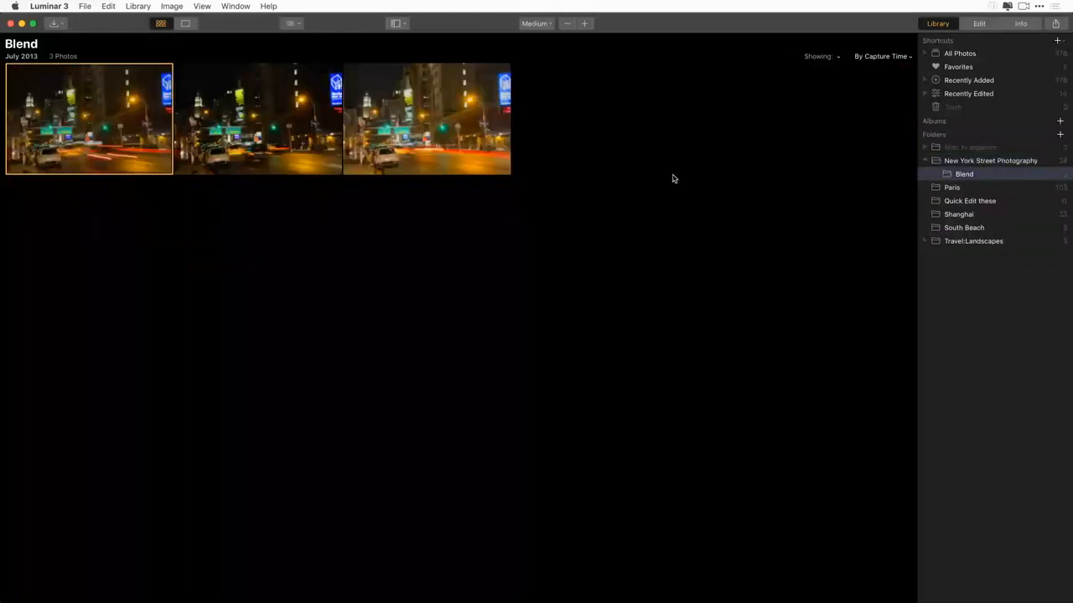
Switch to Finder, clear the photo editor from the desktop and close the Red Giant Link window.
{"action": "key", "text": "super+Tab"}
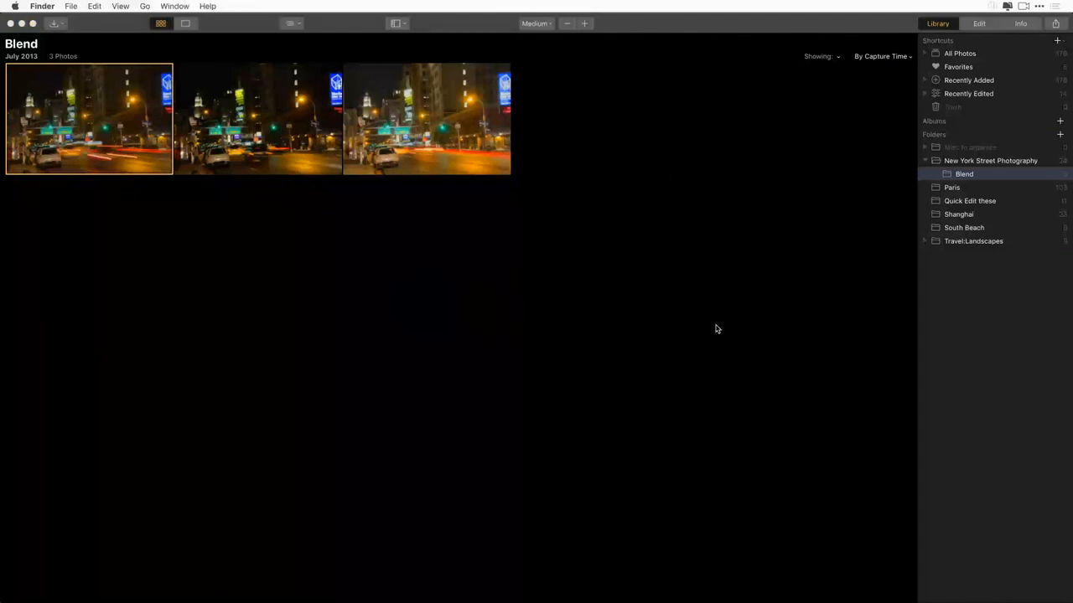
{"action": "left_click", "coordinate": [624, 343]}
{"action": "key", "text": "super+h"}
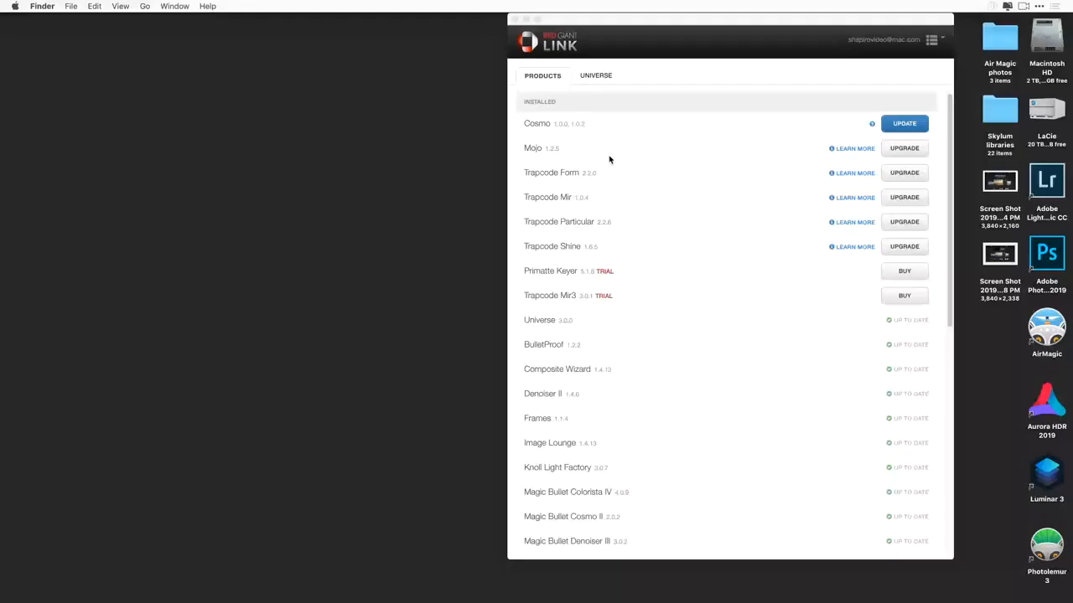
{"action": "left_click", "coordinate": [516, 18]}
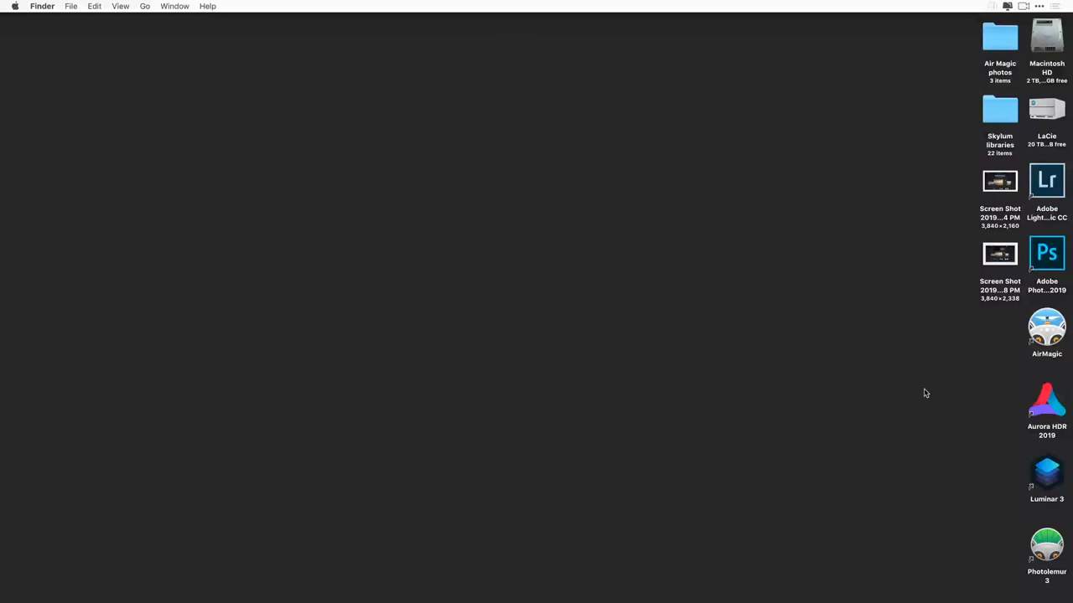
Open the Skylum libraries folder in Finder and examine the Travel Photos subfolders with Cabo Misc and Quick Edit these collapsed.
{"action": "left_click", "coordinate": [998, 108]}
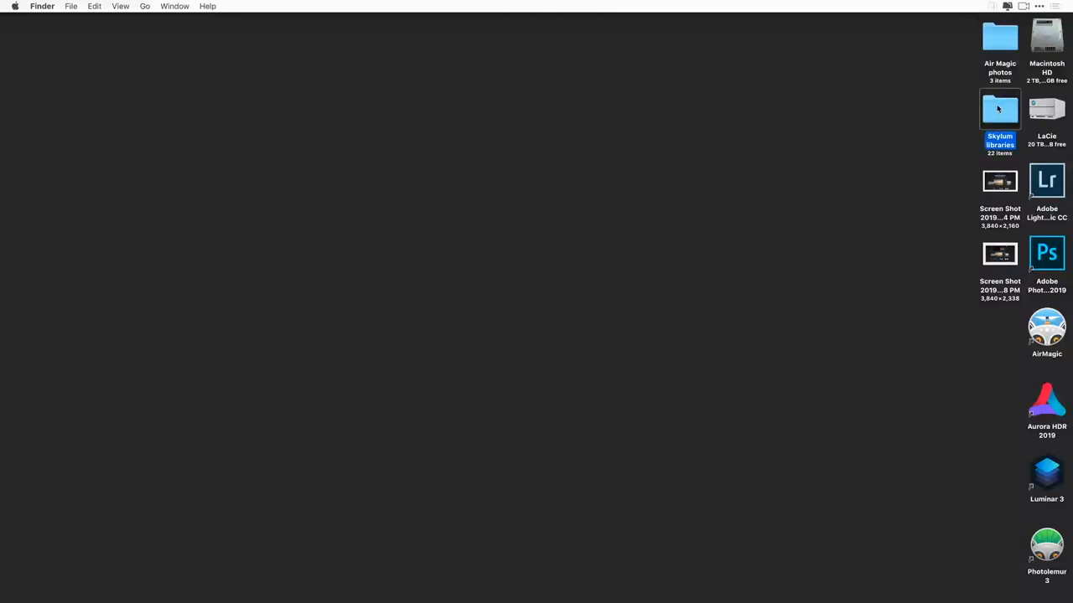
{"action": "double_click", "coordinate": [998, 109]}
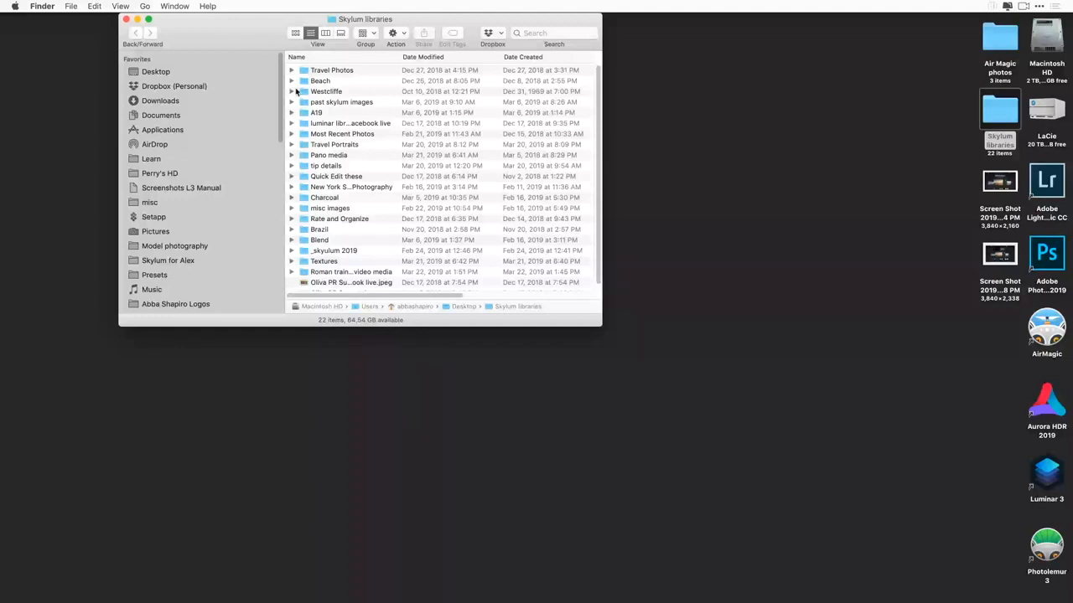
{"action": "left_click", "coordinate": [291, 71]}
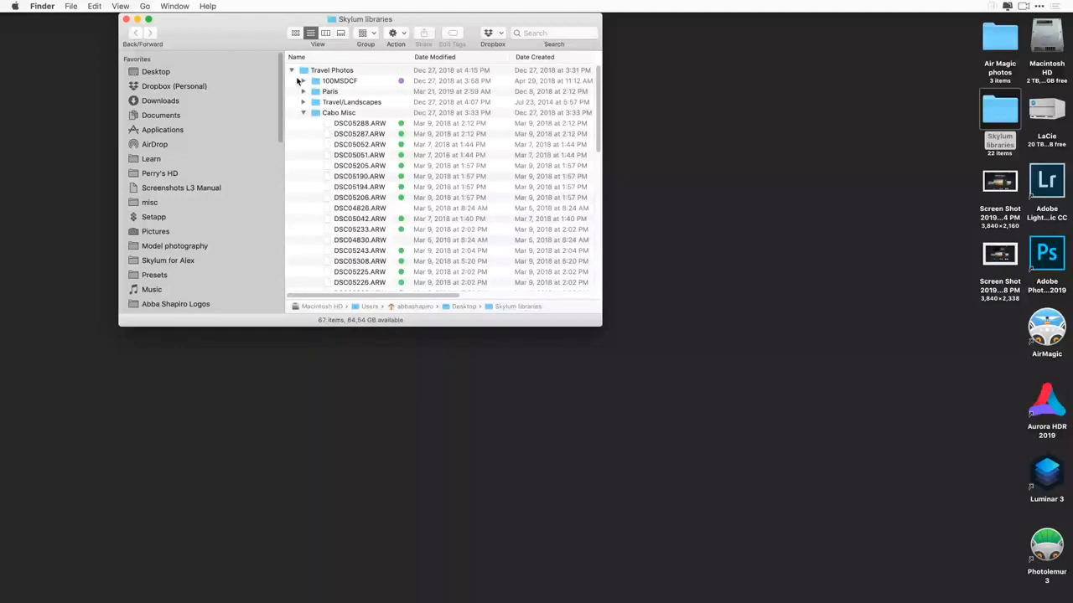
{"action": "left_click", "coordinate": [304, 113]}
{"action": "left_click", "coordinate": [304, 124]}
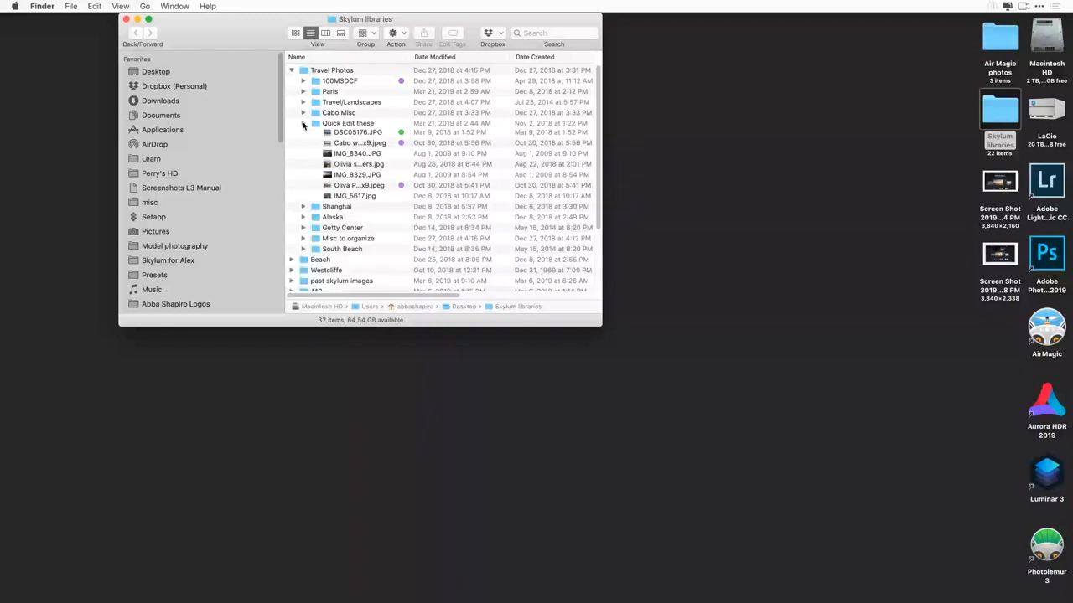
{"action": "left_click", "coordinate": [304, 123]}
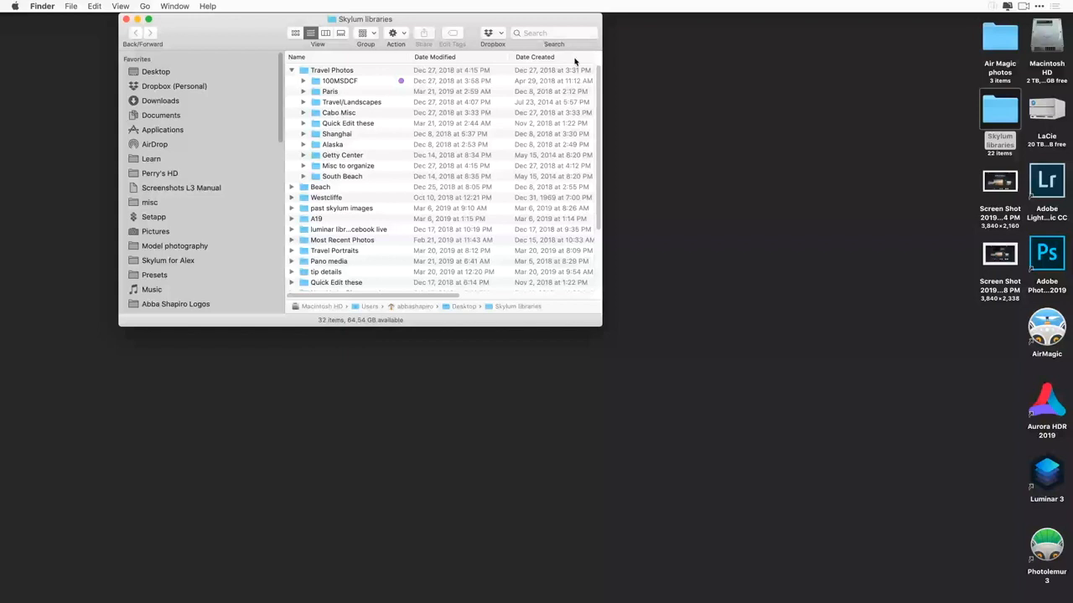
{"action": "left_click_drag", "start_coordinate": [602, 109], "coordinate": [748, 169]}
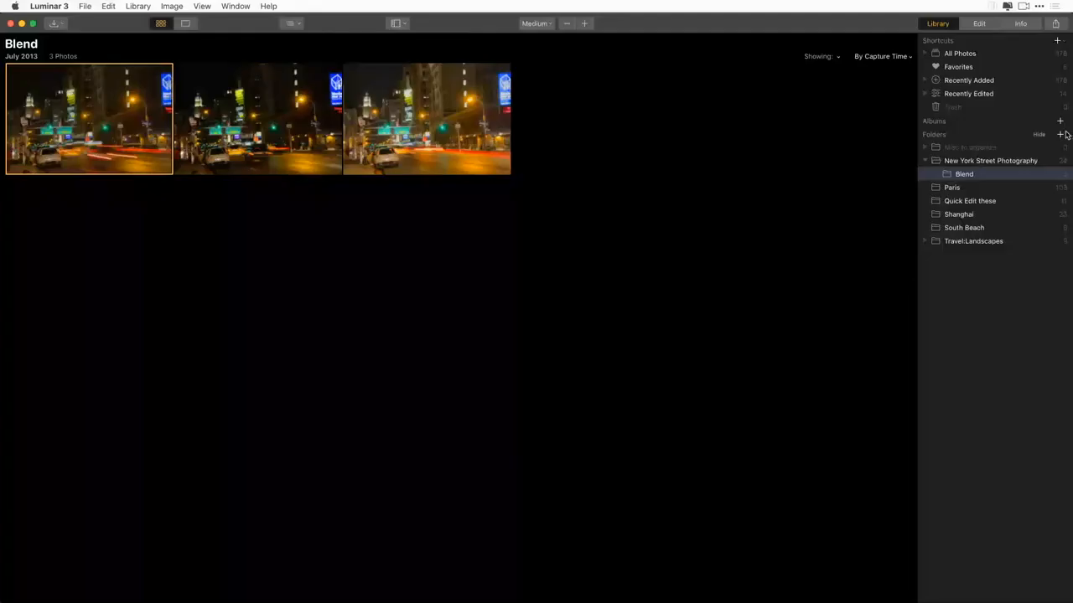
Add the Travel Photos folder from Skylum libraries to the library's folders.
{"action": "left_click", "coordinate": [1060, 136]}
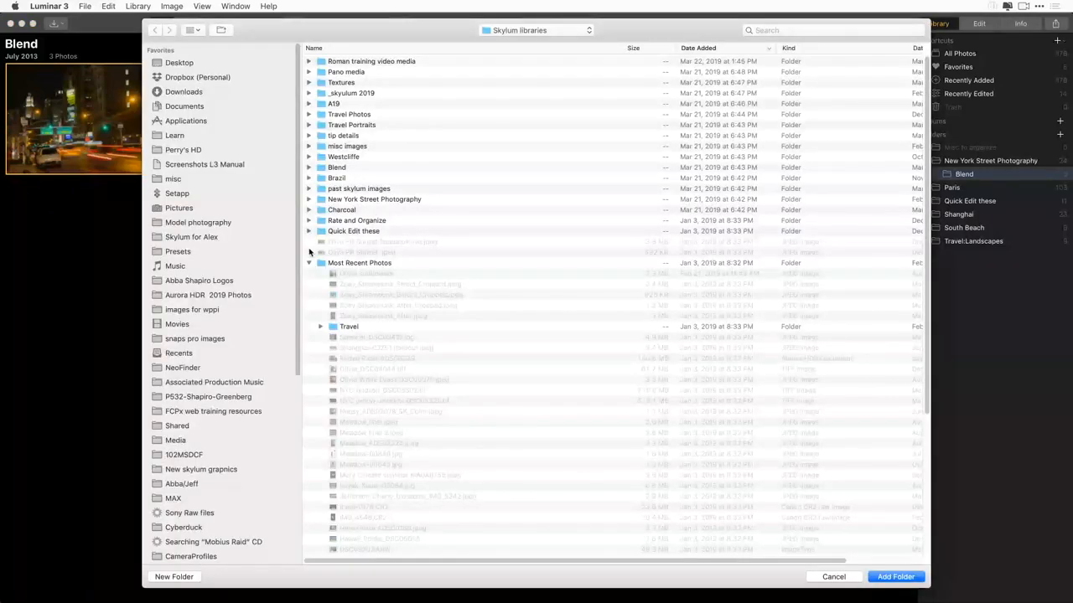
{"action": "left_click", "coordinate": [308, 262]}
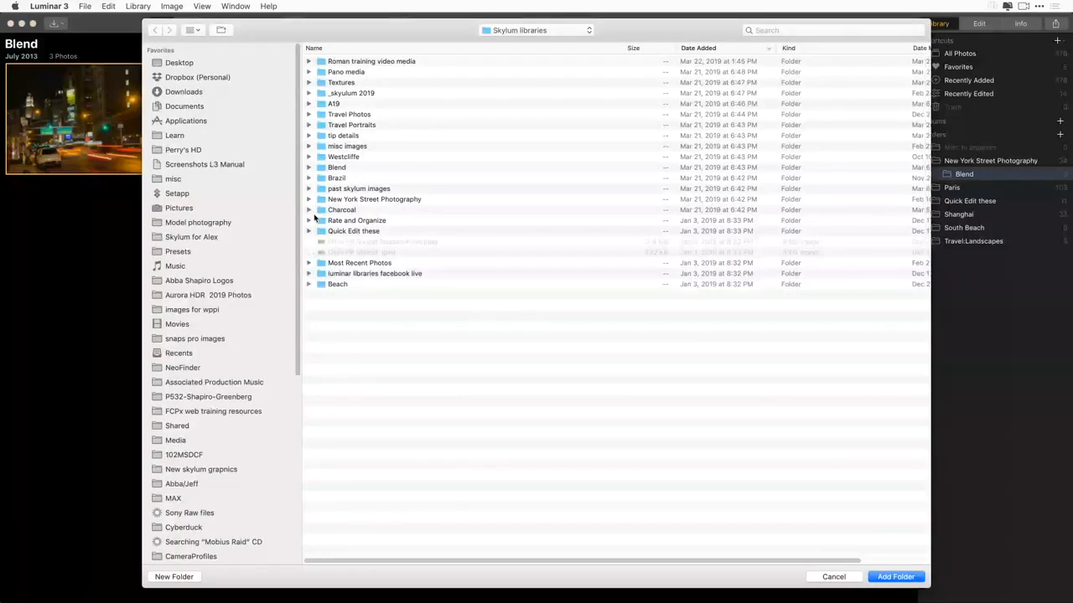
{"action": "left_click", "coordinate": [310, 114]}
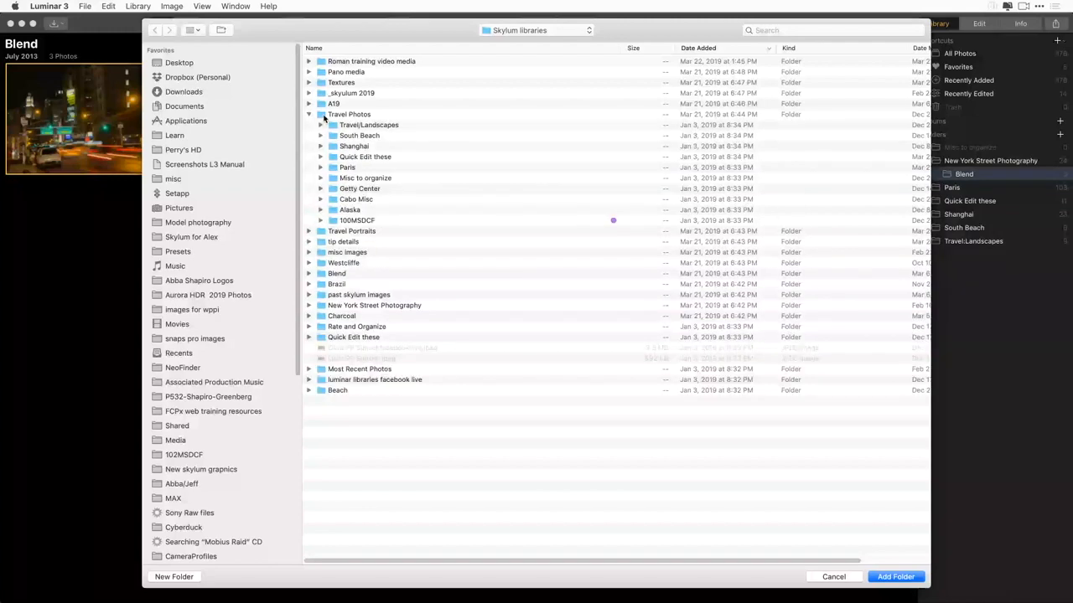
{"action": "left_click", "coordinate": [325, 118]}
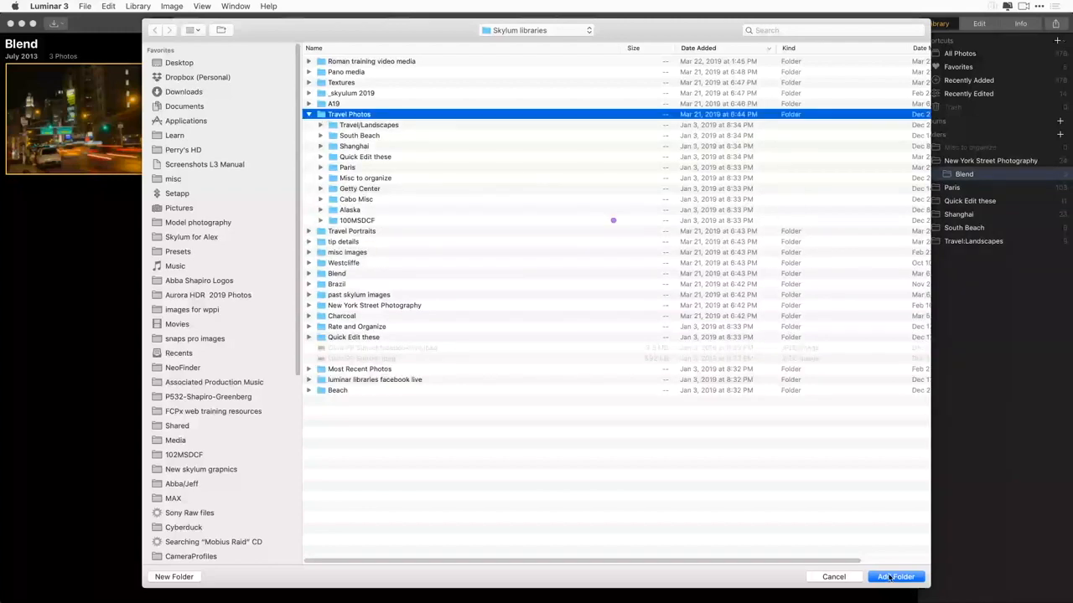
{"action": "left_click", "coordinate": [894, 576]}
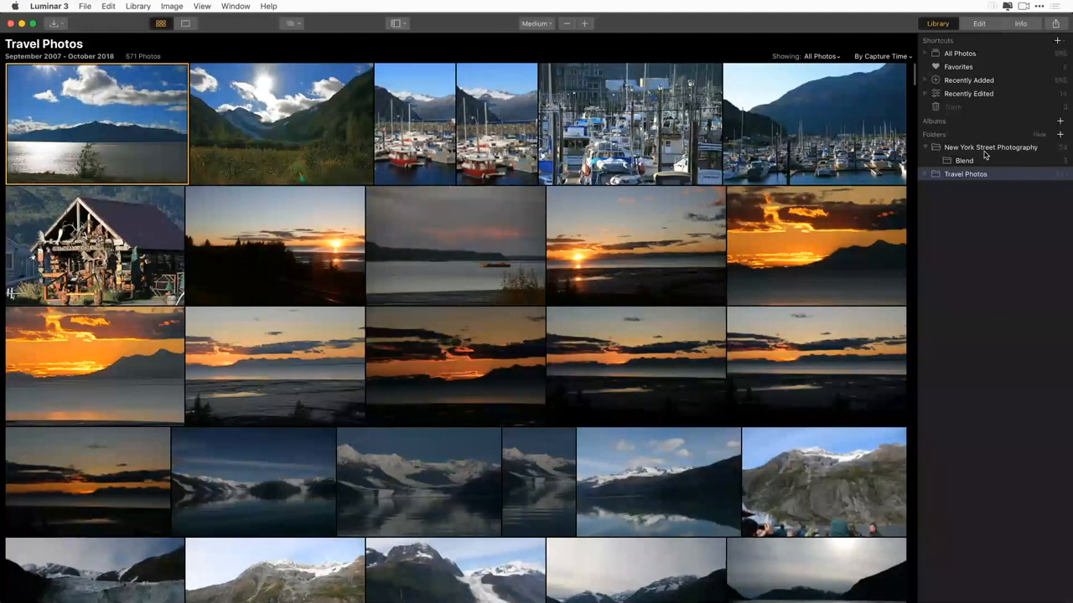
Look through the Travel Photos images and expand the folder to show its subfolders.
{"action": "scroll", "coordinate": [827, 335], "scroll_direction": "down", "scroll_amount": 5}
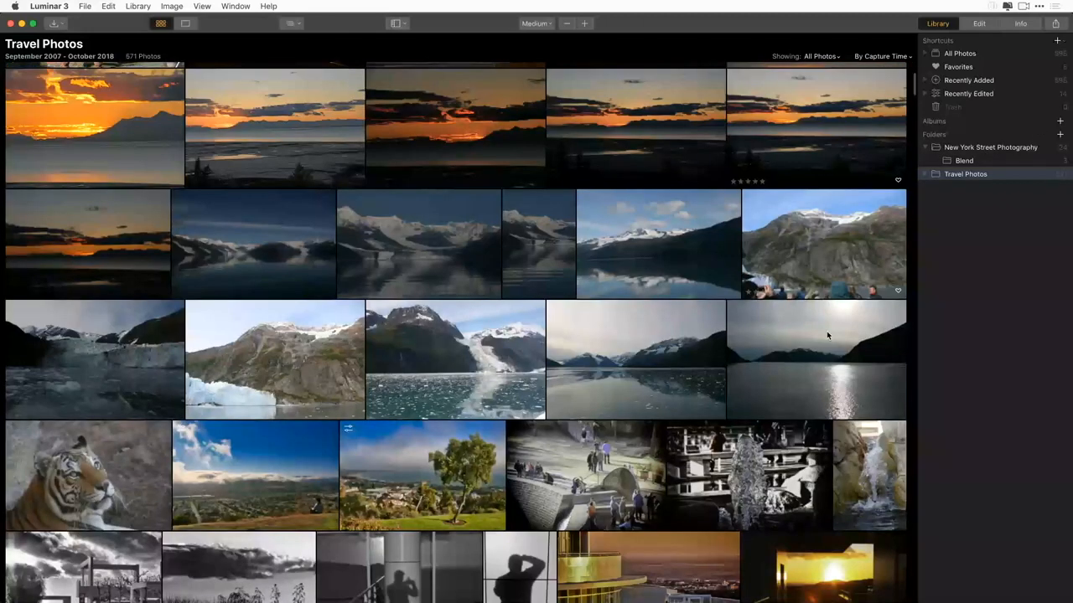
{"action": "scroll", "coordinate": [827, 336], "scroll_direction": "down", "scroll_amount": 7}
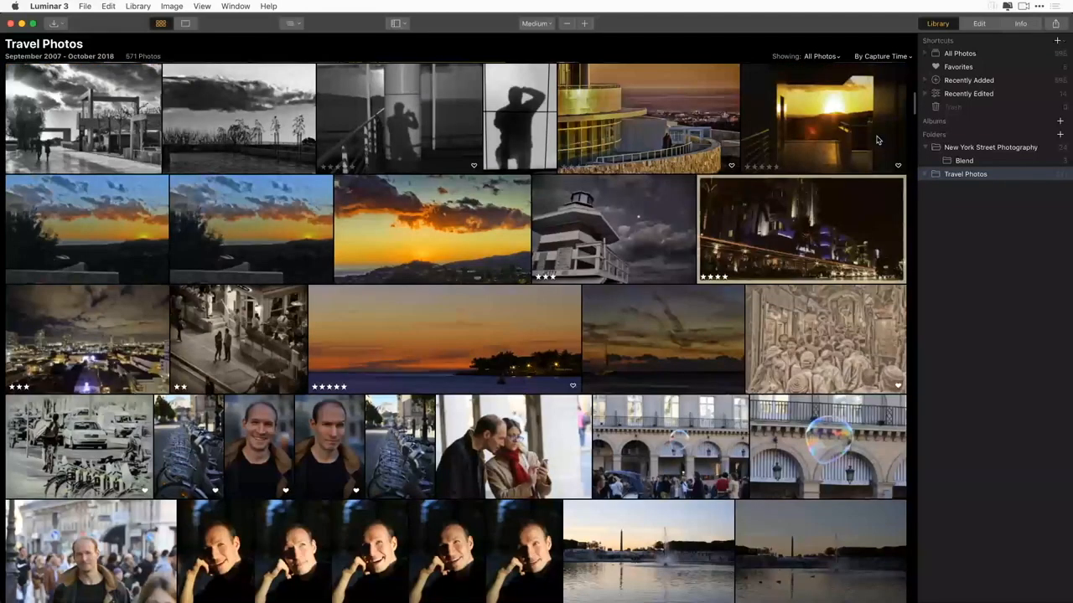
{"action": "left_click_drag", "start_coordinate": [914, 112], "coordinate": [905, 230]}
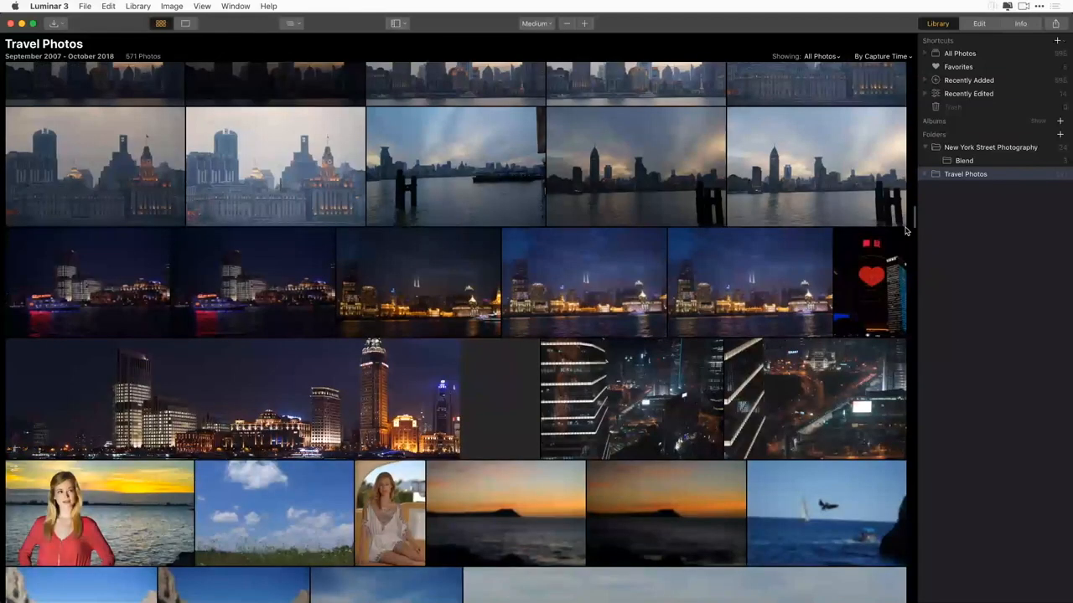
{"action": "left_click_drag", "start_coordinate": [906, 230], "coordinate": [899, 415]}
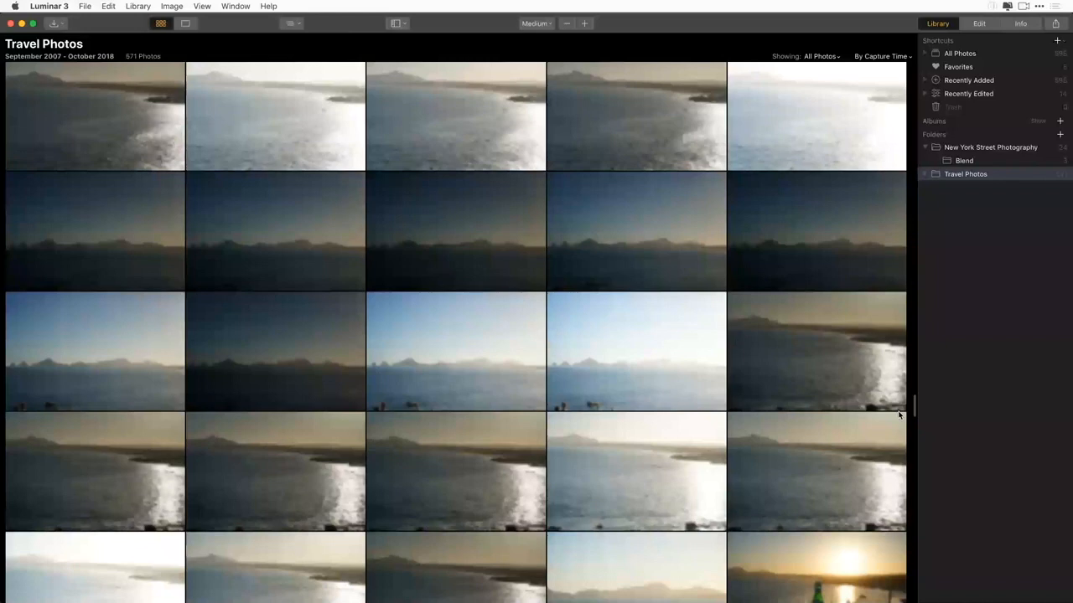
{"action": "left_click_drag", "start_coordinate": [899, 415], "coordinate": [922, 179]}
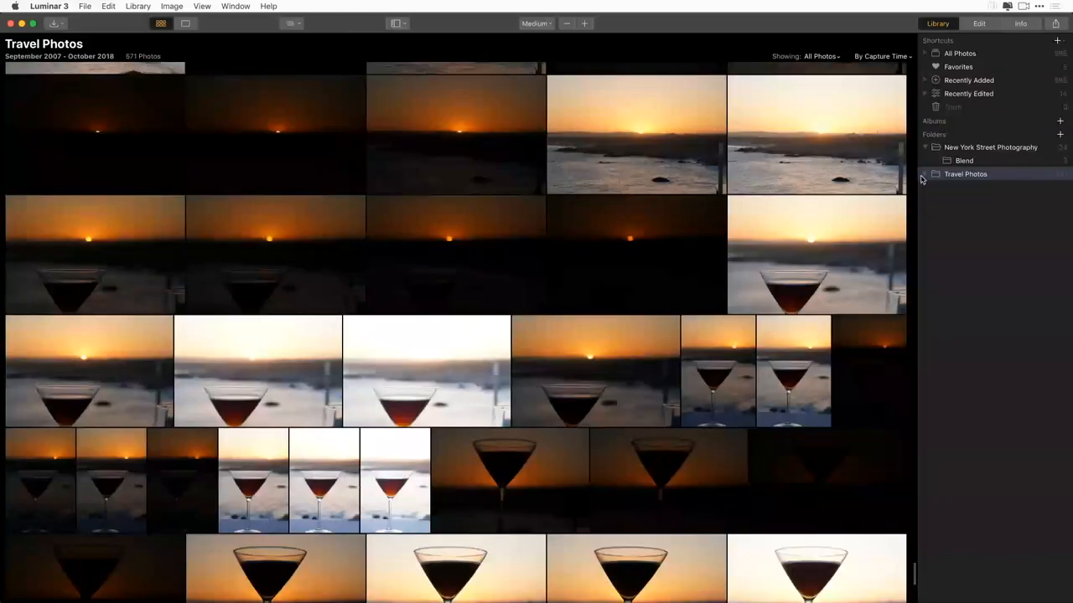
{"action": "left_click", "coordinate": [922, 175]}
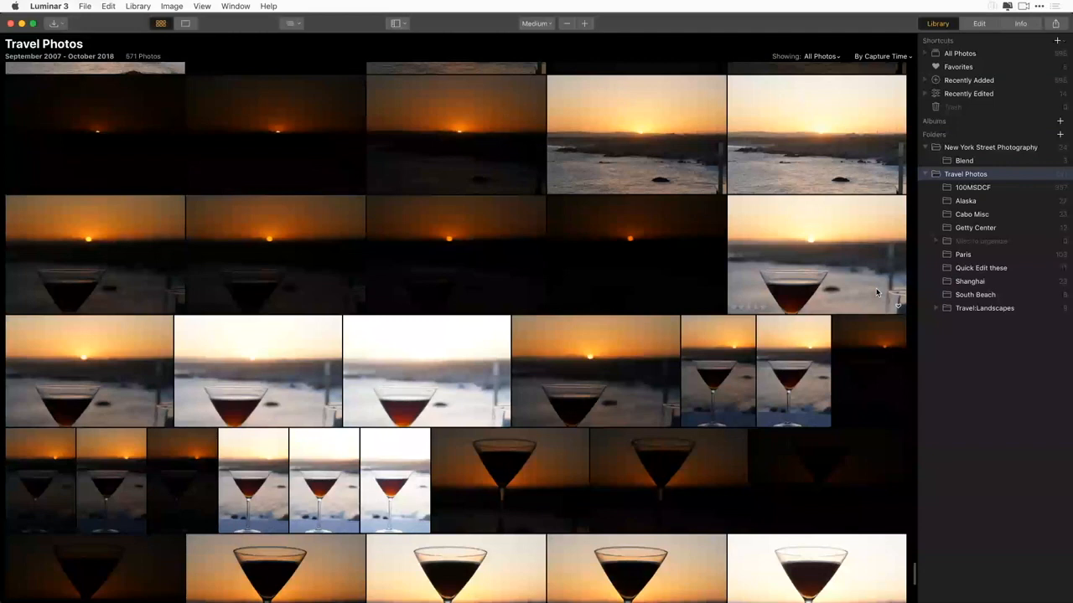
Open the Shanghai folder and go to images from the same date as the pale skyline photo in the second row.
{"action": "left_click", "coordinate": [969, 282]}
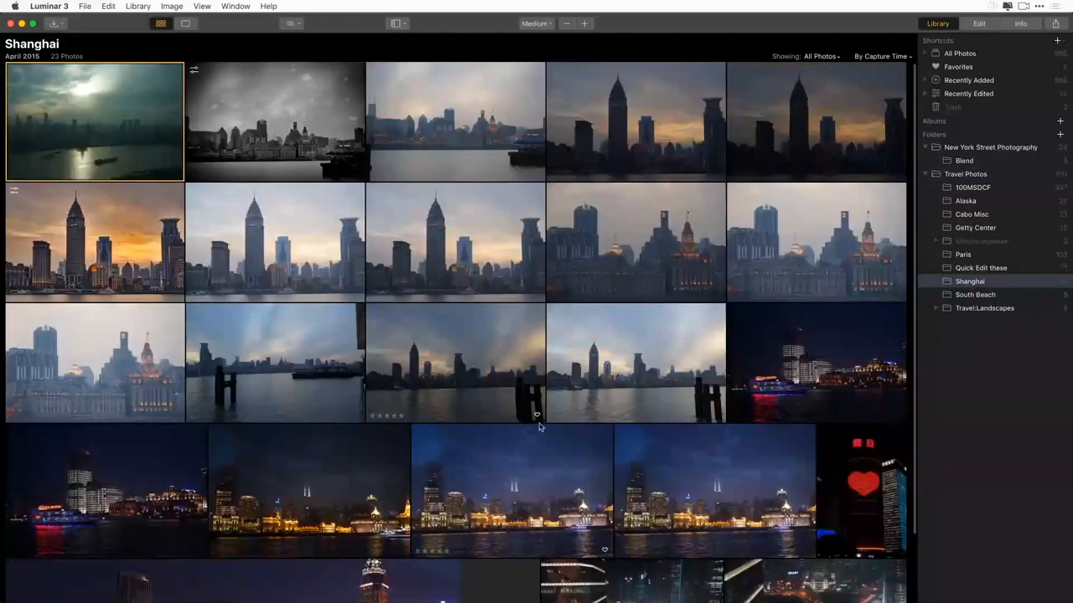
{"action": "right_click", "coordinate": [258, 249]}
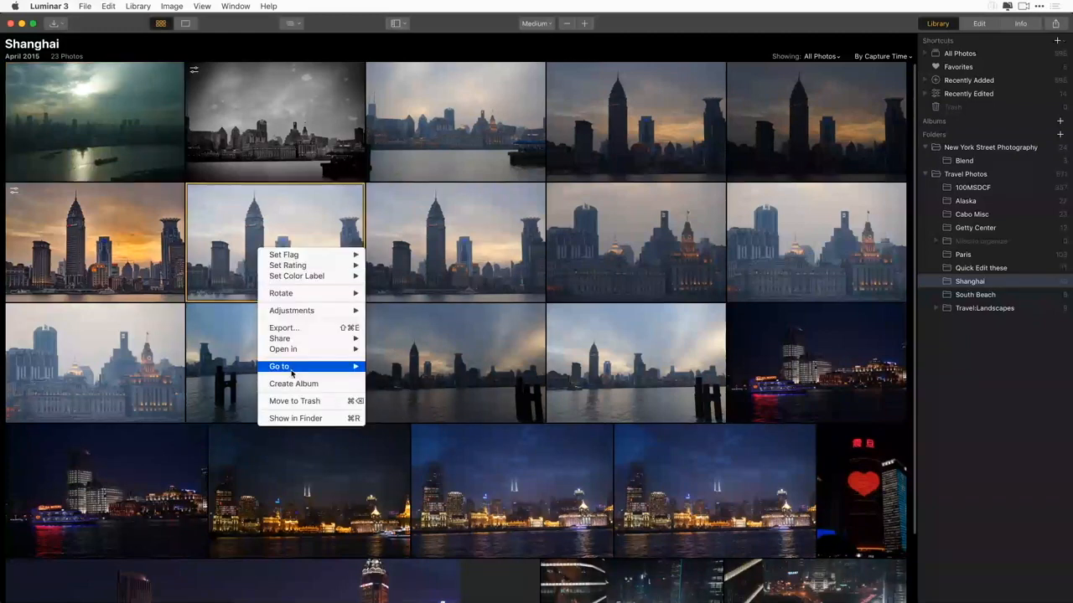
{"action": "mouse_move", "coordinate": [312, 371]}
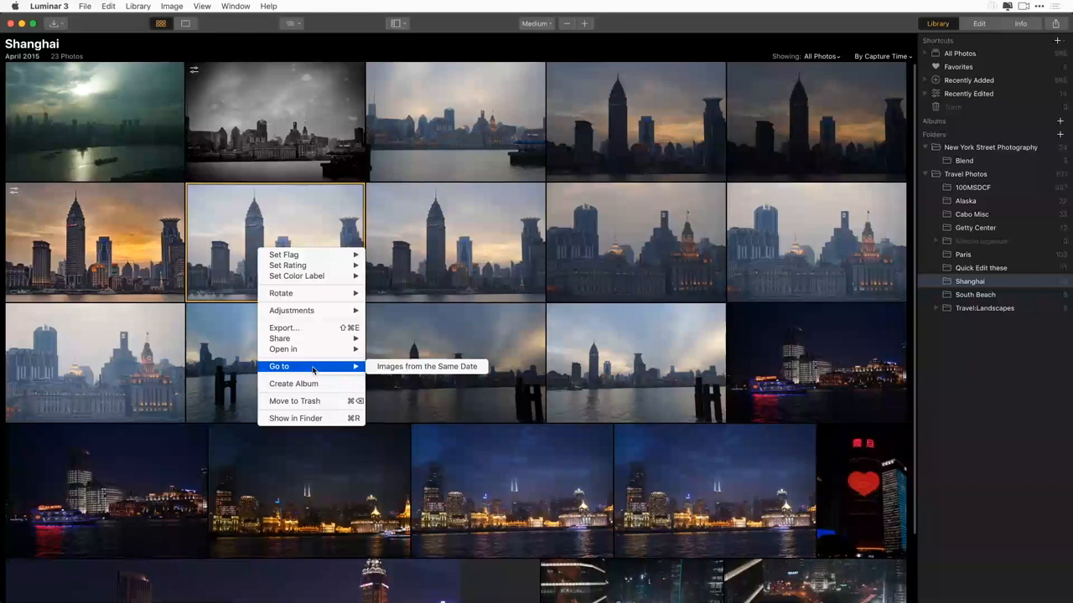
{"action": "left_click", "coordinate": [426, 367]}
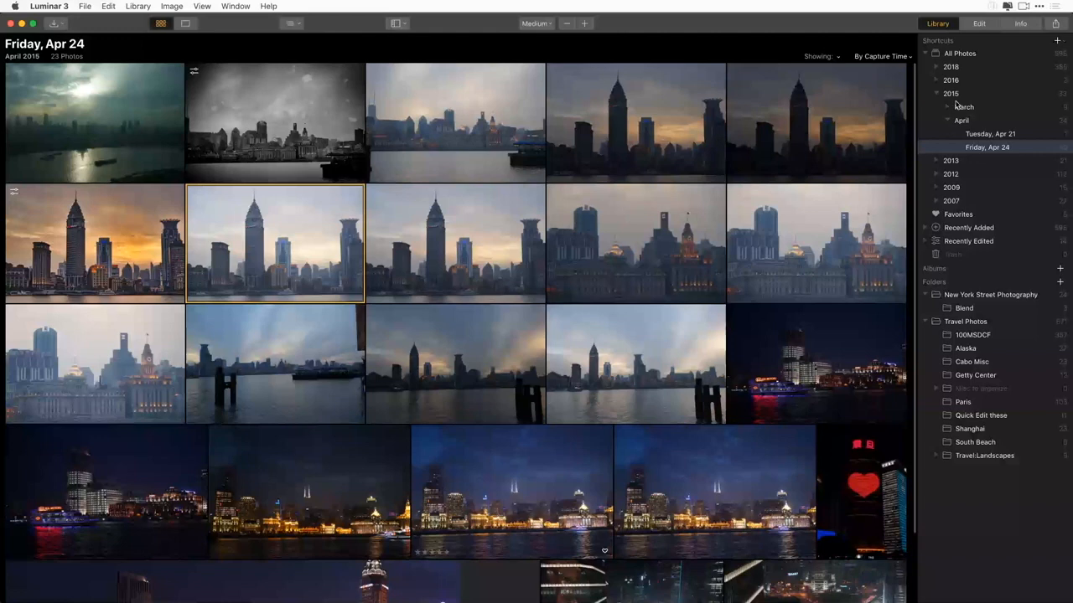
View the Recently Edited and All Photos collections and return to the Shanghai folder.
{"action": "left_click", "coordinate": [969, 242]}
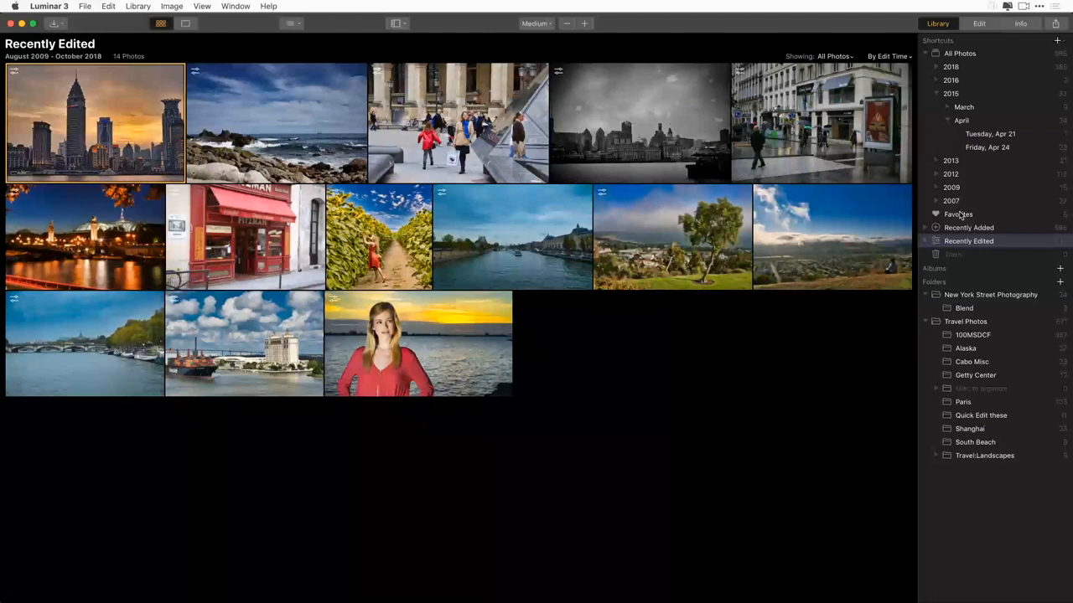
{"action": "left_click", "coordinate": [968, 54]}
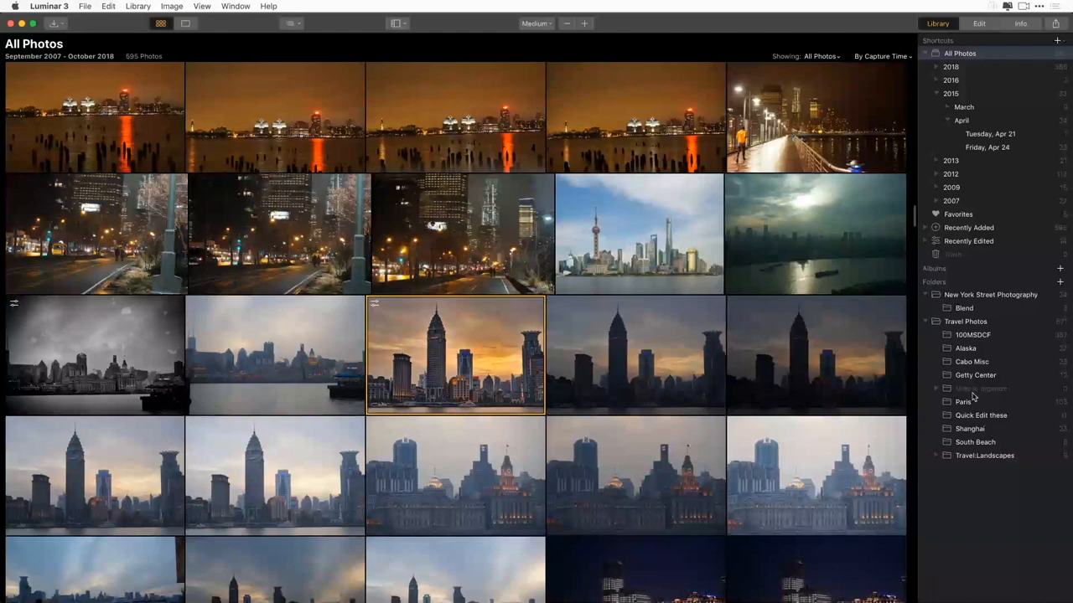
{"action": "left_click", "coordinate": [969, 429]}
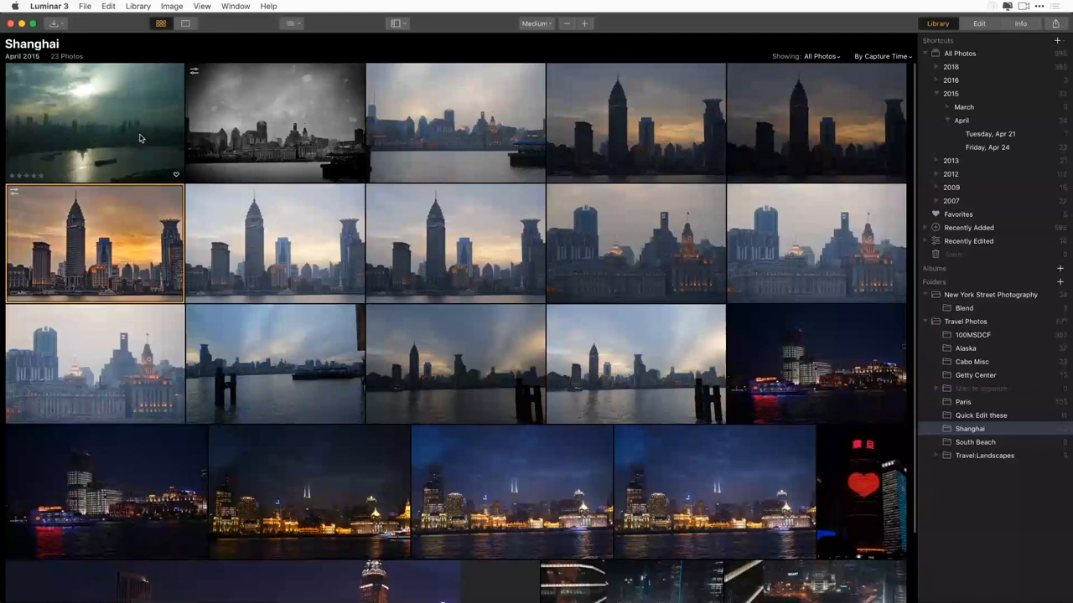
Flag the first green river photo and the black-and-white skyline in the Shanghai folder as Favorite.
{"action": "left_click", "coordinate": [97, 125]}
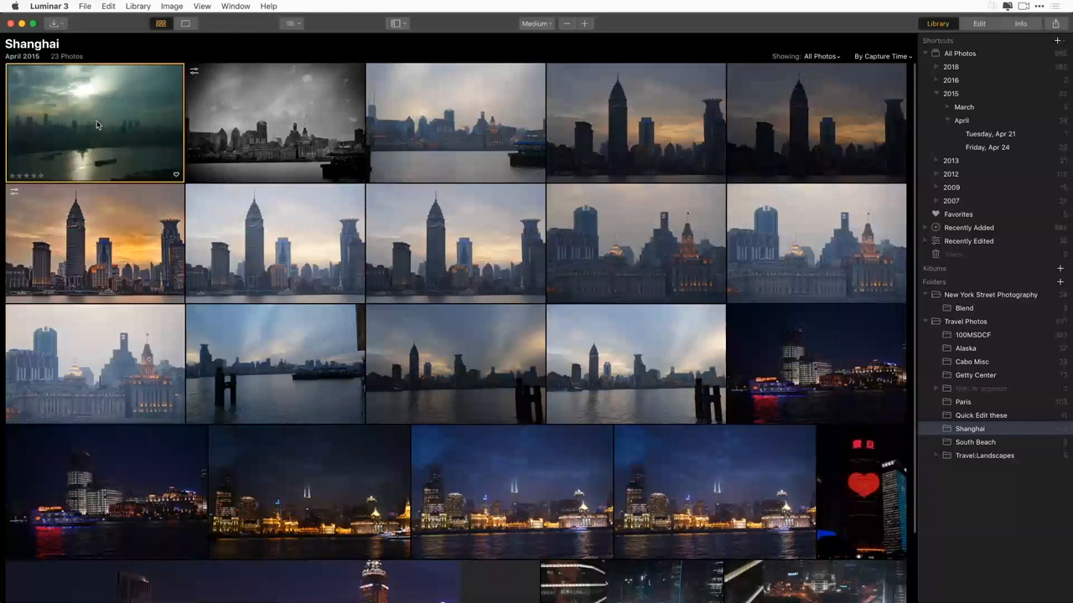
{"action": "right_click", "coordinate": [97, 125]}
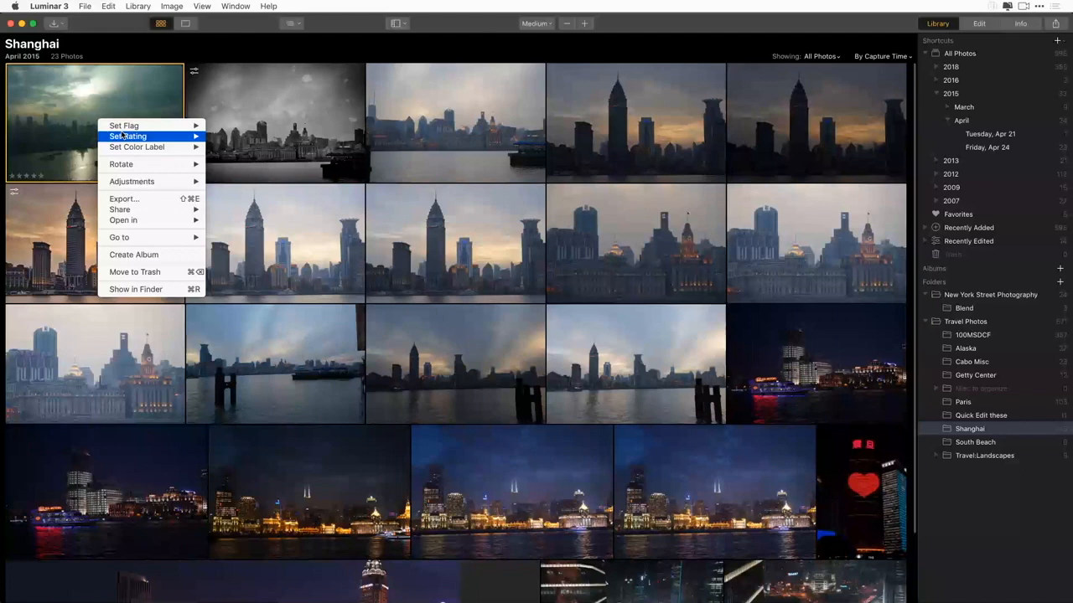
{"action": "mouse_move", "coordinate": [194, 124]}
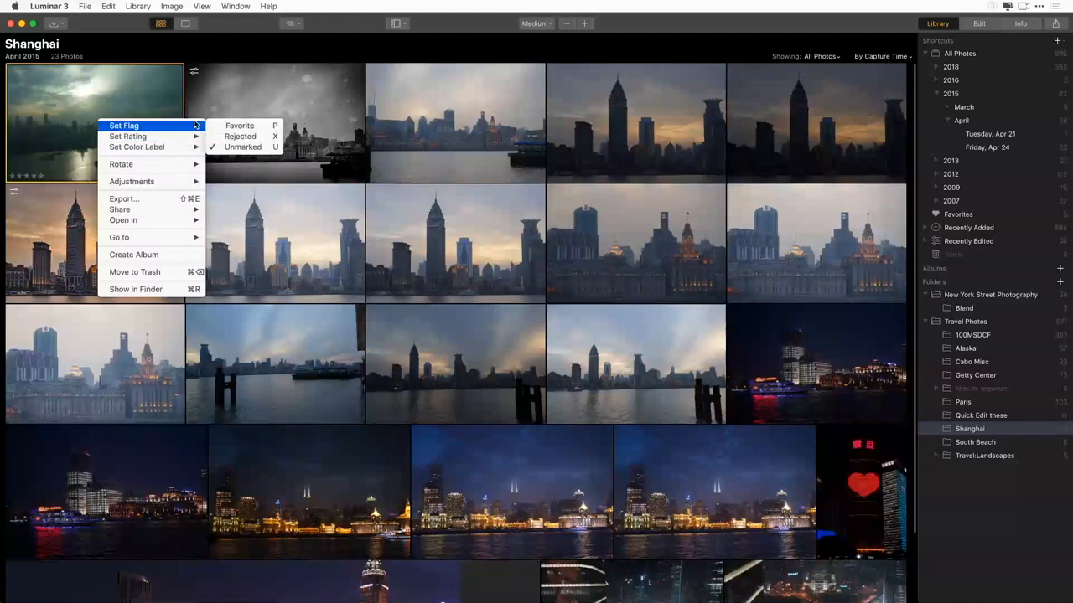
{"action": "left_click", "coordinate": [257, 132]}
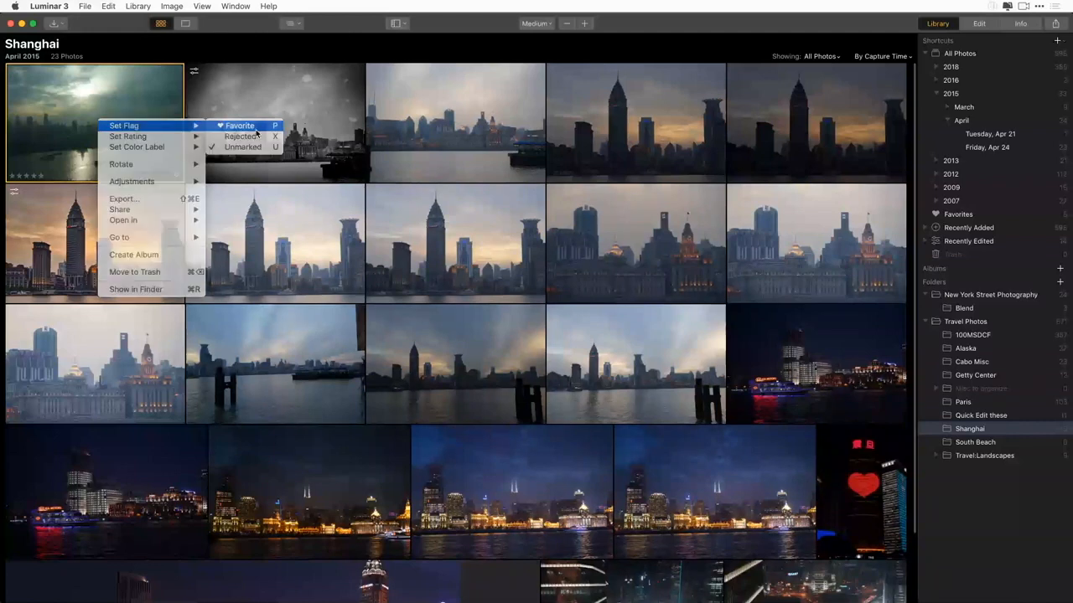
{"action": "left_click", "coordinate": [279, 136]}
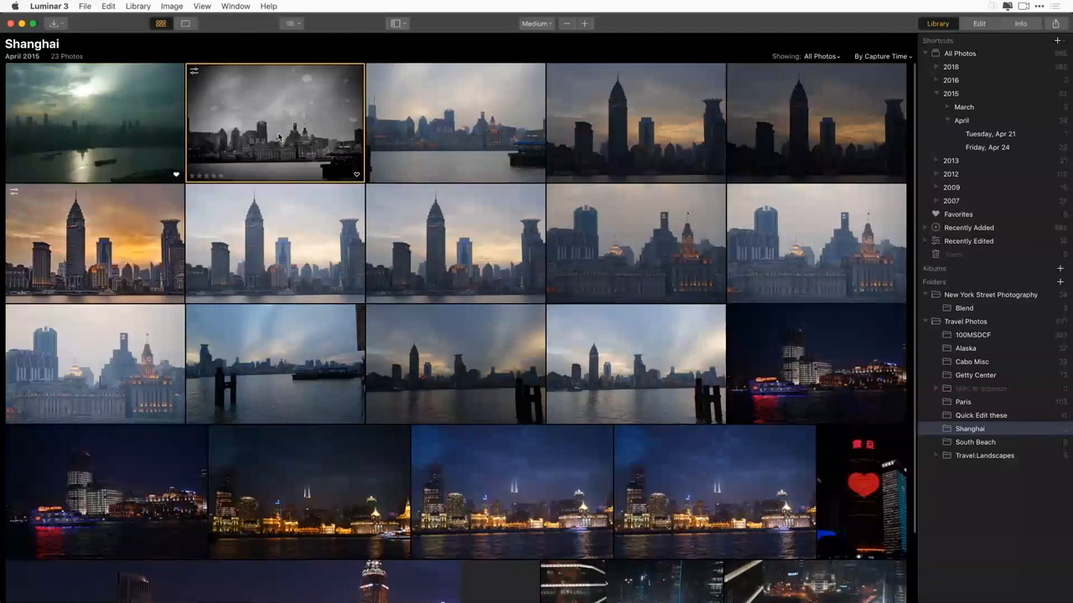
Flag the third to fifth Shanghai photos as Rejected, the orange sunset skyline as Favorite and the pale skyline following it as Rejected.
{"action": "left_click", "coordinate": [454, 154]}
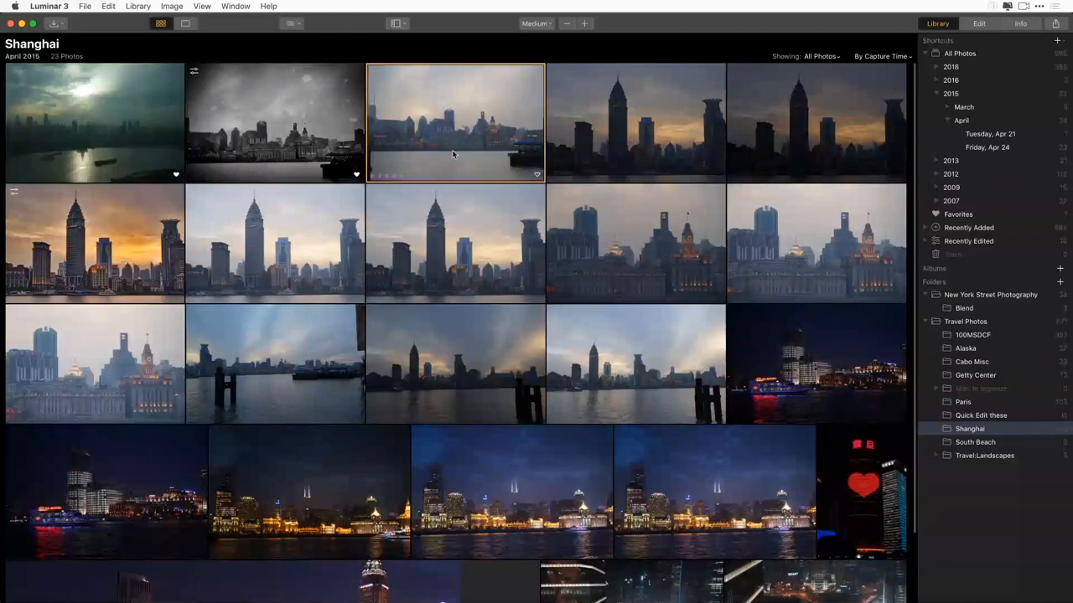
{"action": "key", "text": "x"}
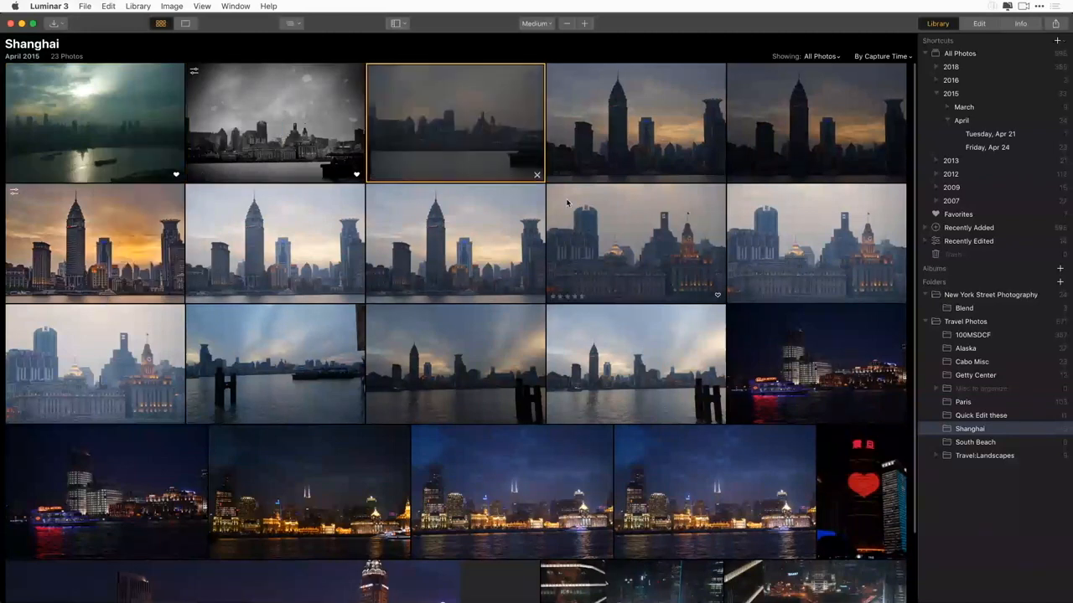
{"action": "left_click", "coordinate": [612, 156]}
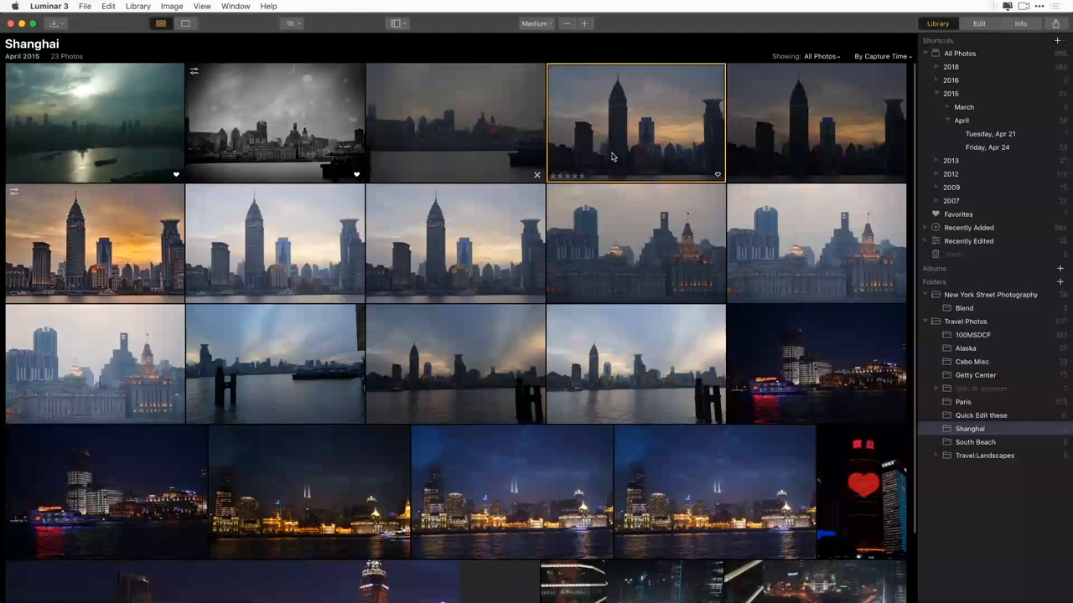
{"action": "key", "text": "x"}
{"action": "left_click", "coordinate": [753, 167]}
{"action": "key", "text": "x"}
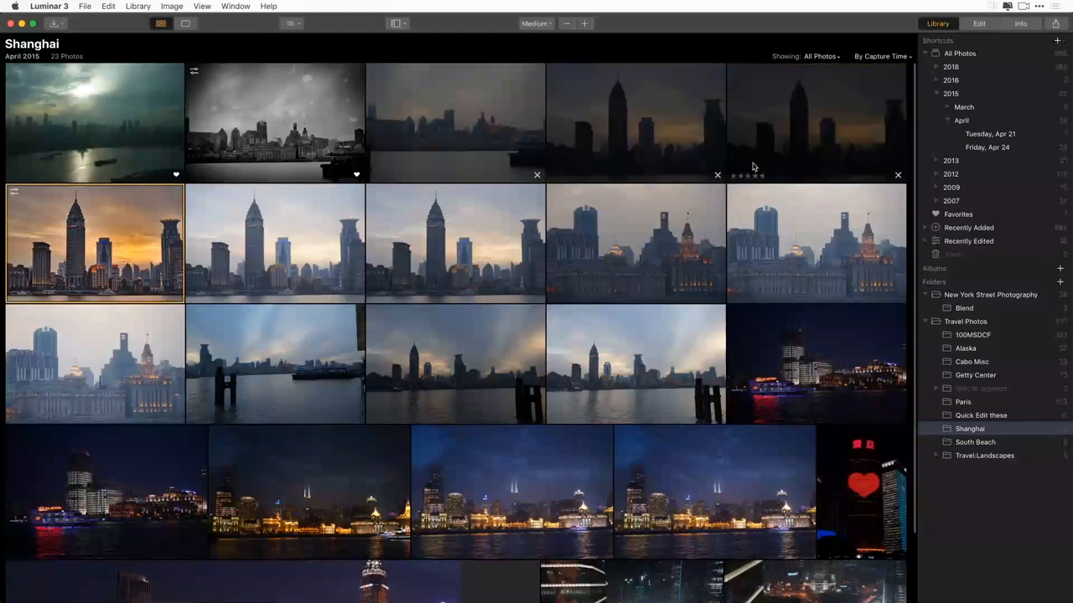
{"action": "key", "text": "p"}
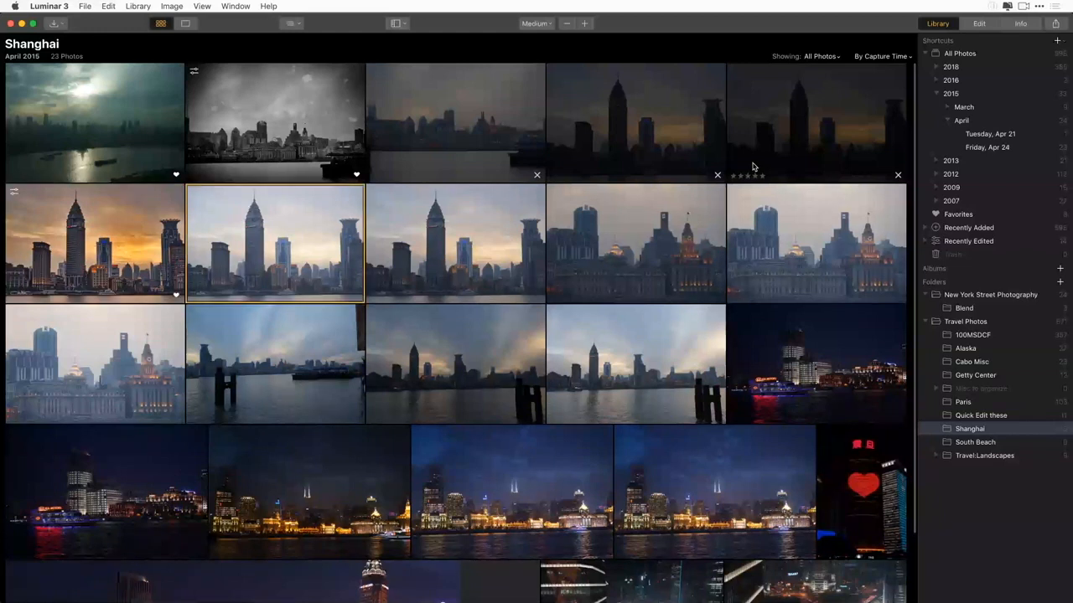
{"action": "key", "text": "x"}
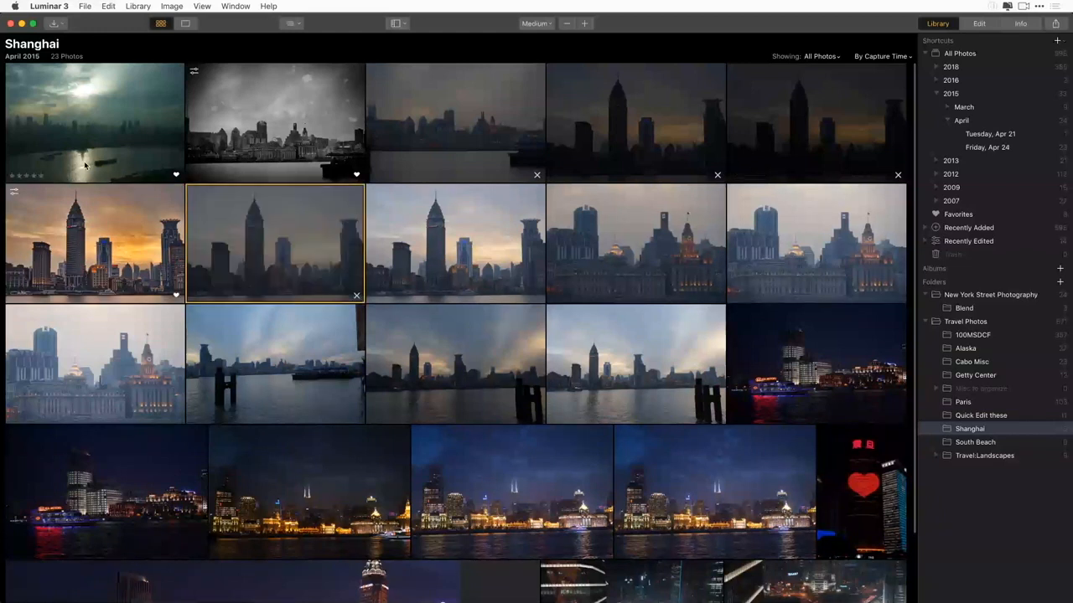
Rate the first Shanghai photo three stars and the black-and-white skyline four stars.
{"action": "right_click", "coordinate": [101, 140]}
{"action": "mouse_move", "coordinate": [114, 159]}
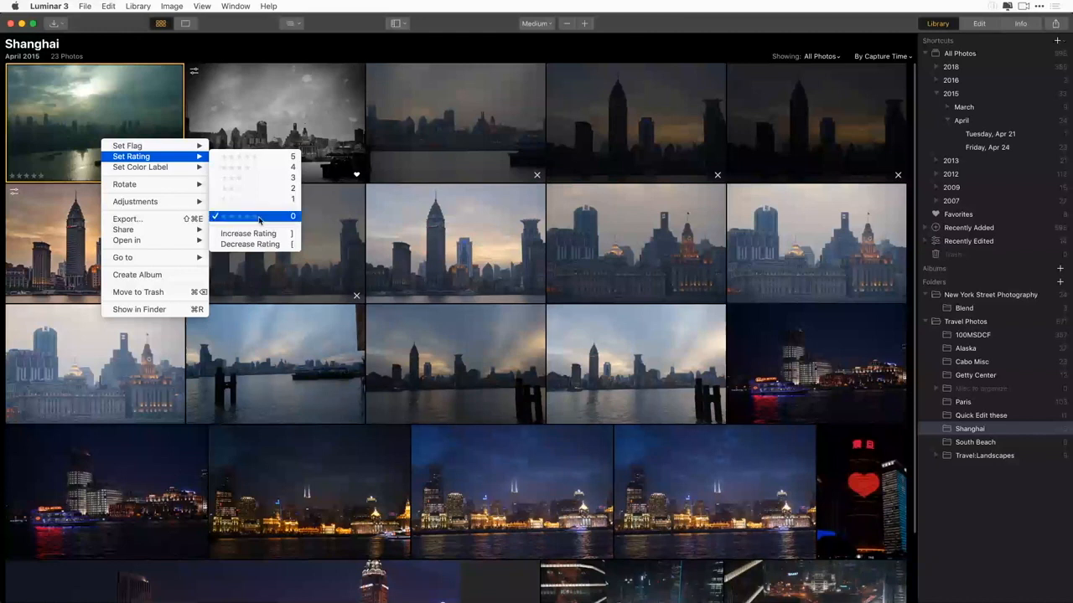
{"action": "left_click", "coordinate": [259, 181]}
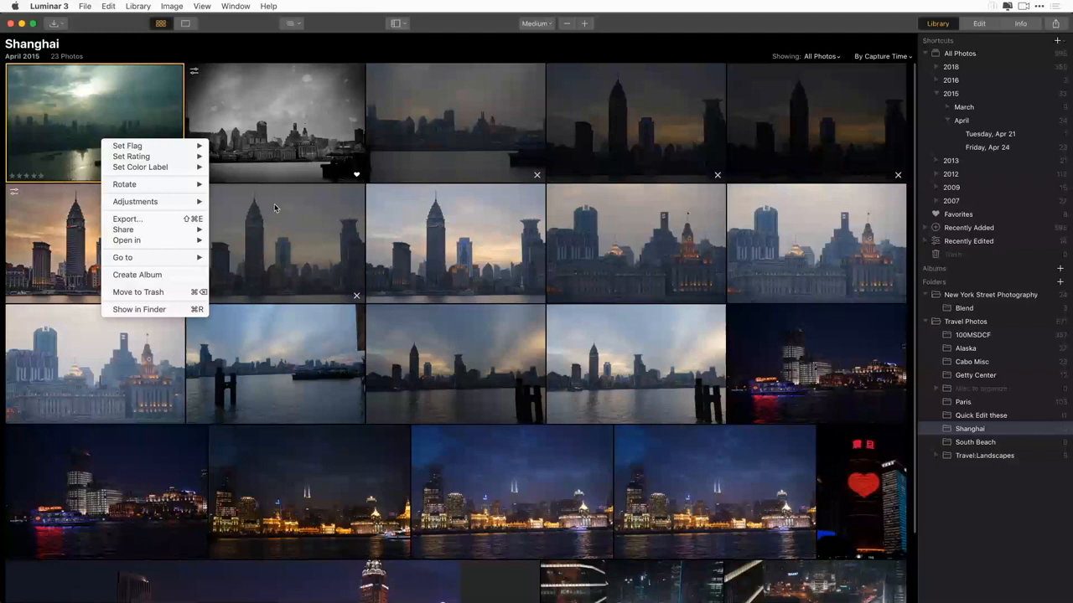
{"action": "left_click", "coordinate": [225, 179]}
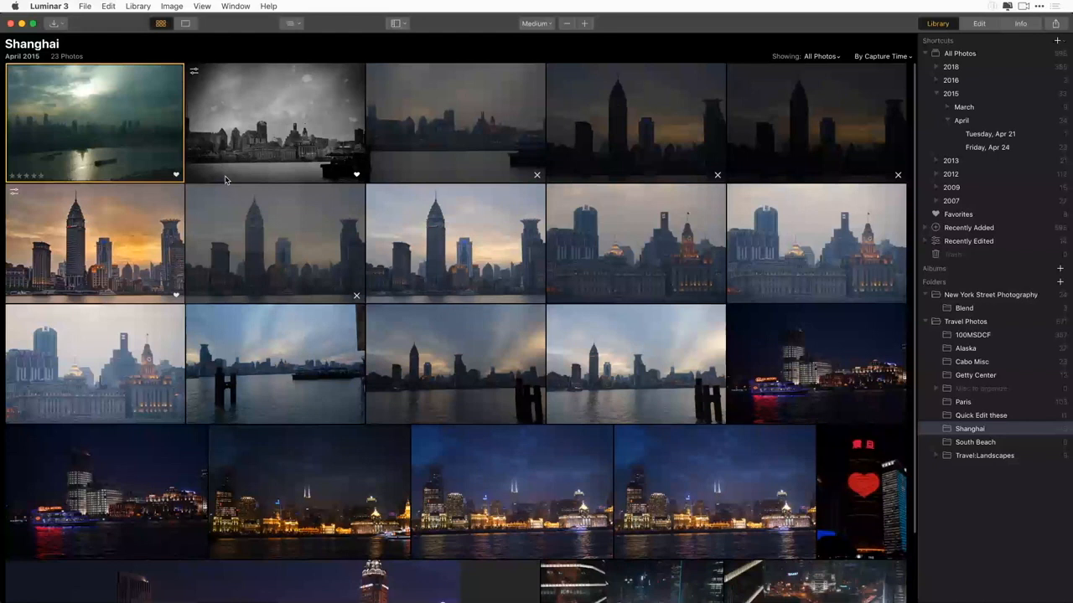
{"action": "key", "text": "3"}
{"action": "left_click", "coordinate": [226, 177]}
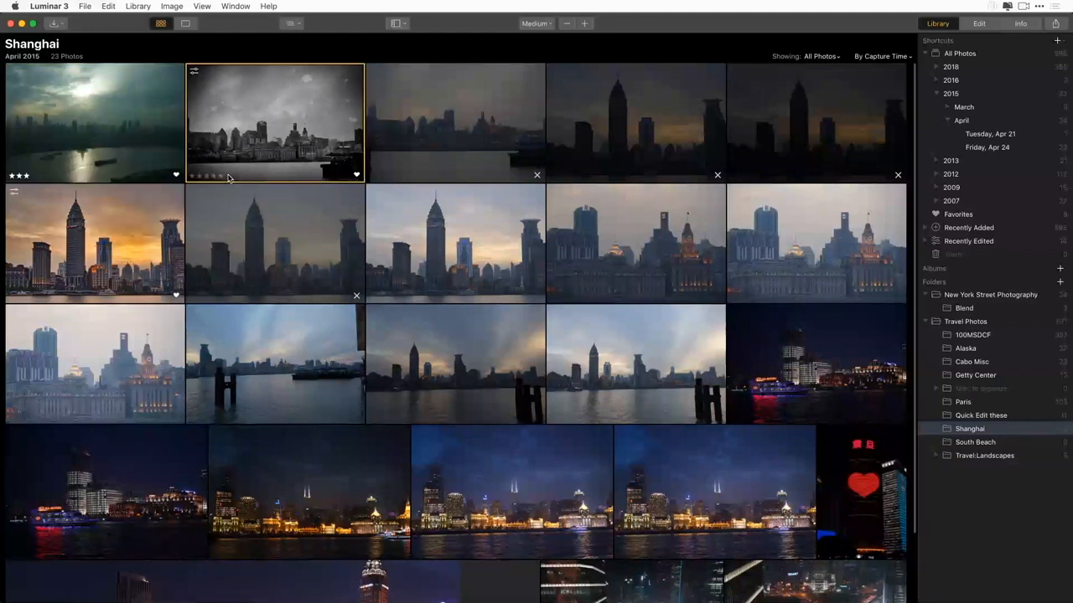
{"action": "left_click", "coordinate": [215, 177]}
Rate the third, fourth and fifth Shanghai photos three, four and three stars respectively.
{"action": "left_click", "coordinate": [488, 159]}
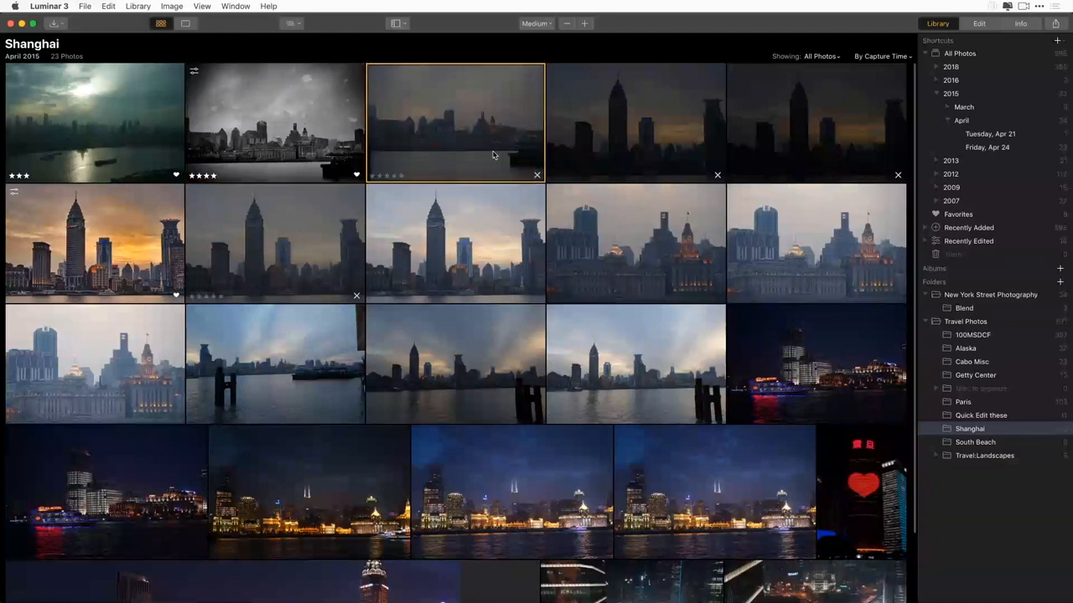
{"action": "key", "text": "3"}
{"action": "left_click", "coordinate": [637, 145]}
{"action": "key", "text": "4"}
{"action": "left_click", "coordinate": [797, 135]}
{"action": "key", "text": "3"}
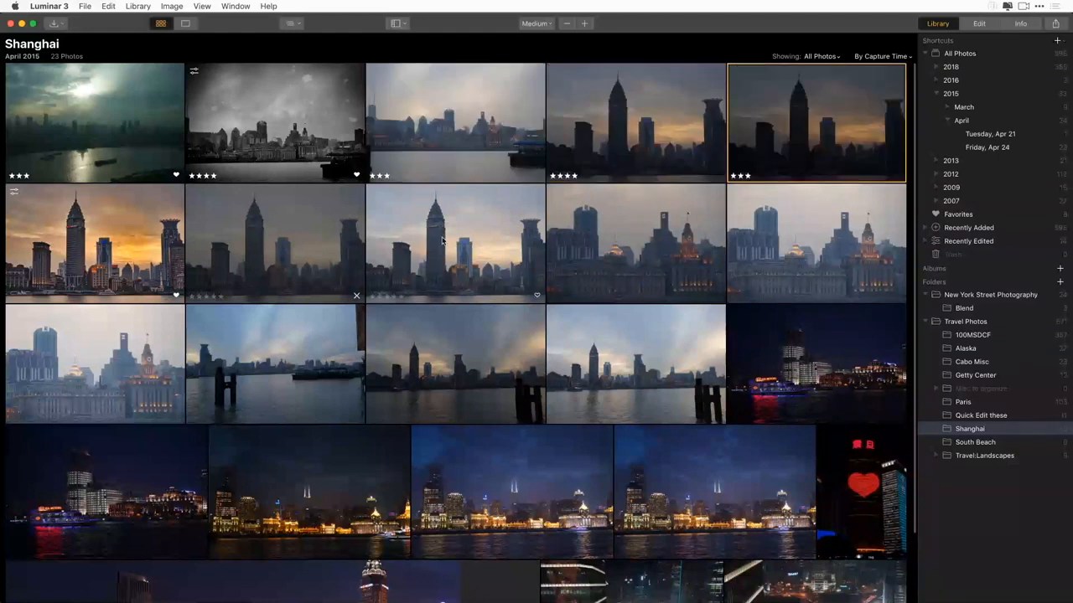
Rate the seventh and eighth Shanghai photos four and five stars, and filter the folder to 3 Stars or More.
{"action": "left_click", "coordinate": [443, 241]}
{"action": "key", "text": "5"}
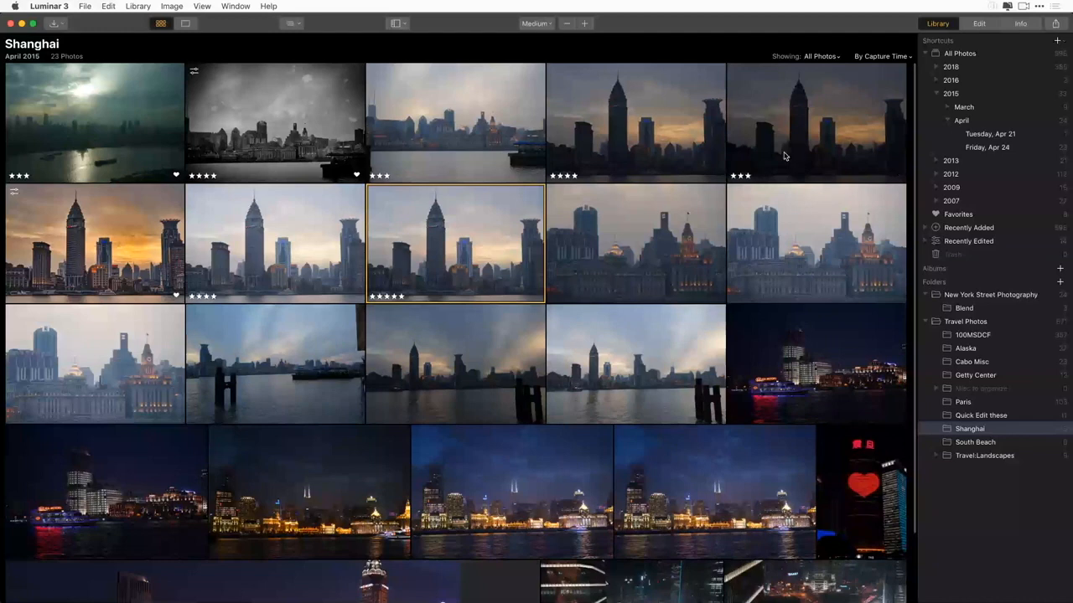
{"action": "left_click", "coordinate": [820, 56]}
{"action": "left_click", "coordinate": [839, 149]}
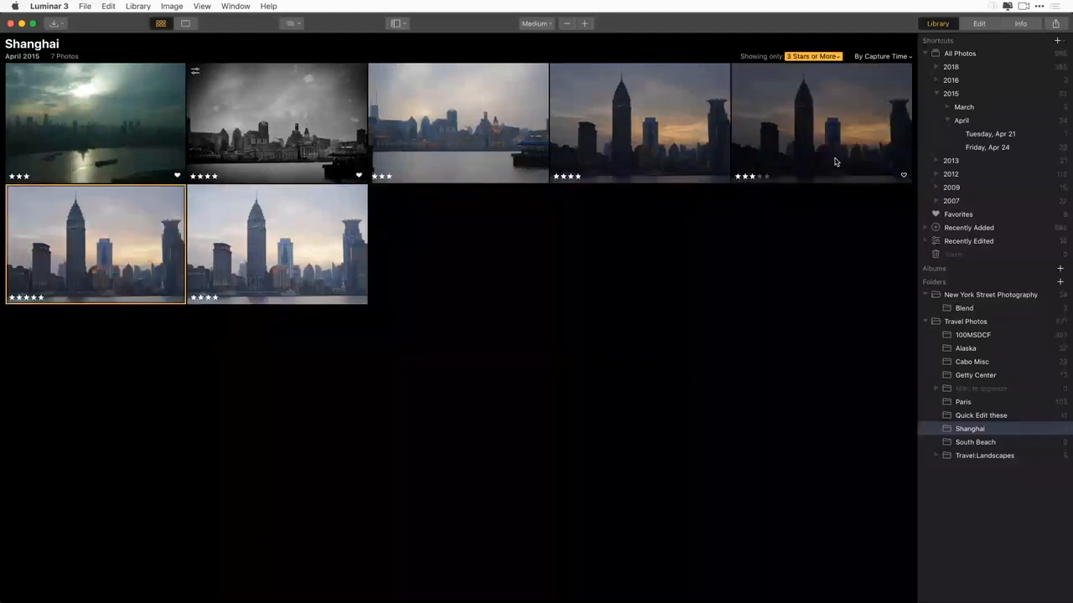
{"action": "left_click", "coordinate": [880, 56]}
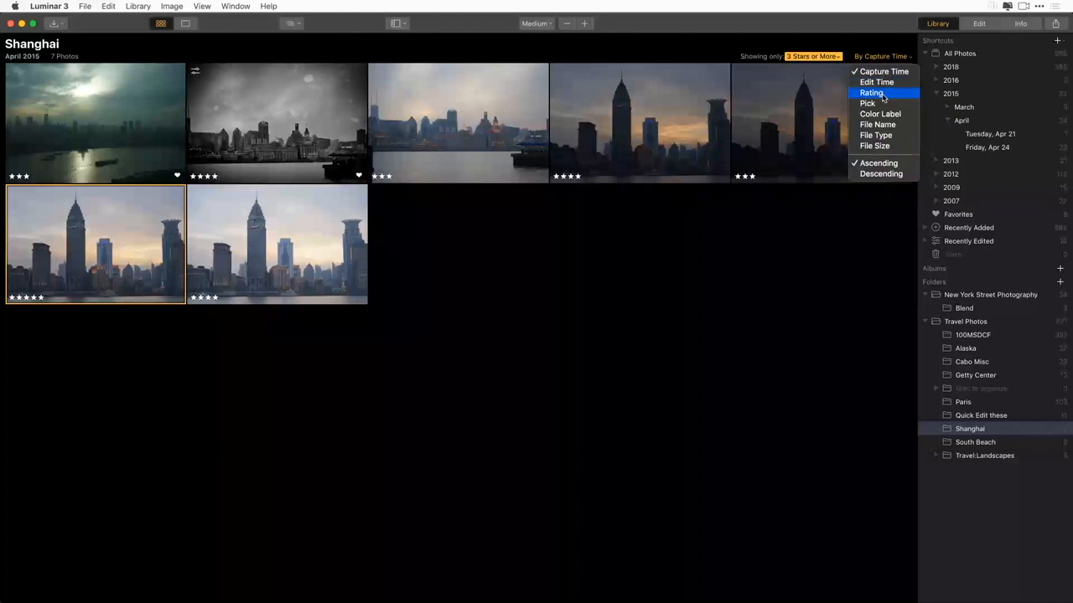
{"action": "left_click", "coordinate": [784, 298]}
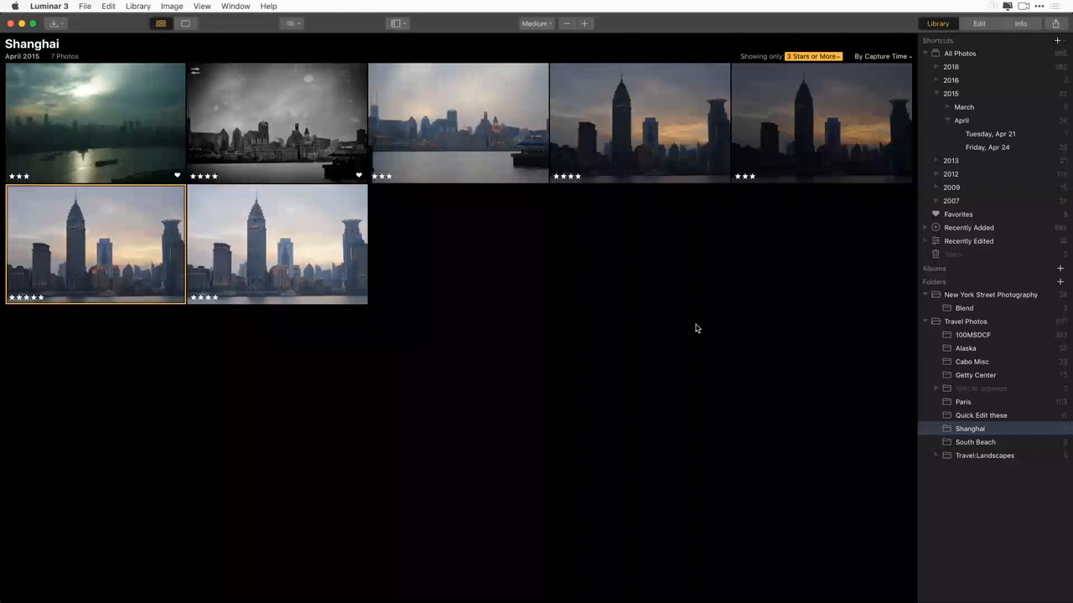
Open the four-star pale skyline photo for editing and apply the Quick & Awesome workspace.
{"action": "mouse_move", "coordinate": [761, 179]}
{"action": "double_click", "coordinate": [312, 237]}
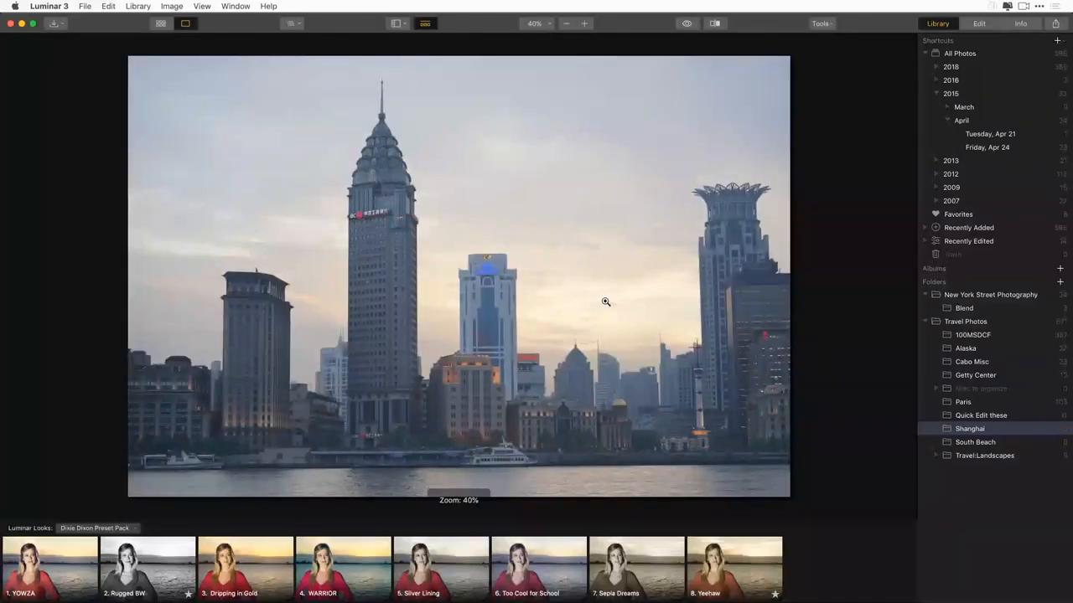
{"action": "left_click", "coordinate": [979, 25]}
{"action": "left_click", "coordinate": [997, 171]}
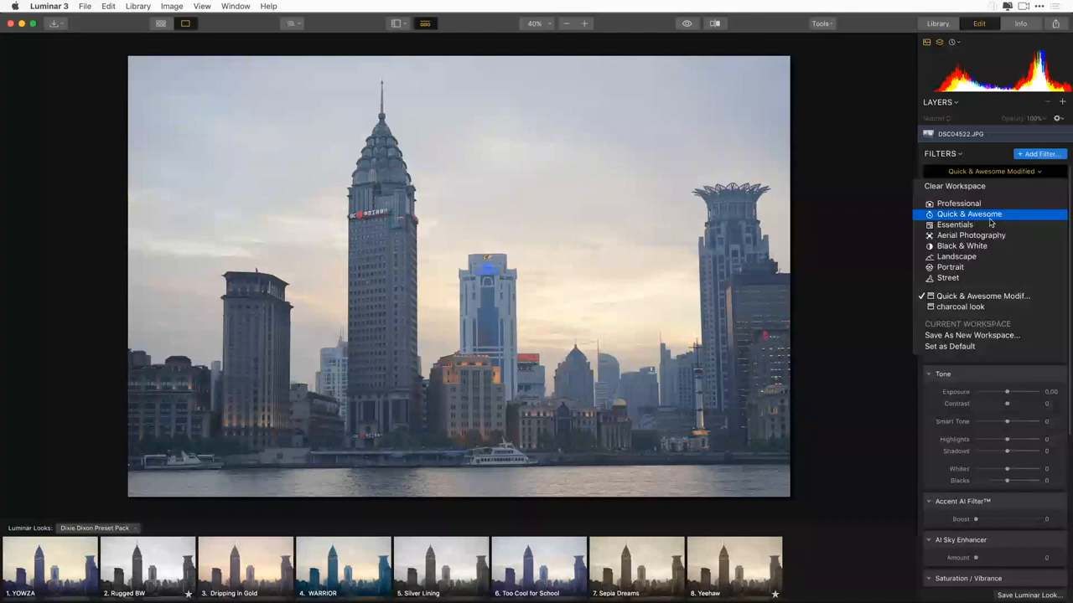
{"action": "left_click", "coordinate": [988, 215]}
Set Accent AI Boost to 100, AI Sky Enhancer to 75, Saturation to -15, Vibrance to 19 and Clarity to 27.
{"action": "left_click_drag", "start_coordinate": [976, 217], "coordinate": [1049, 196]}
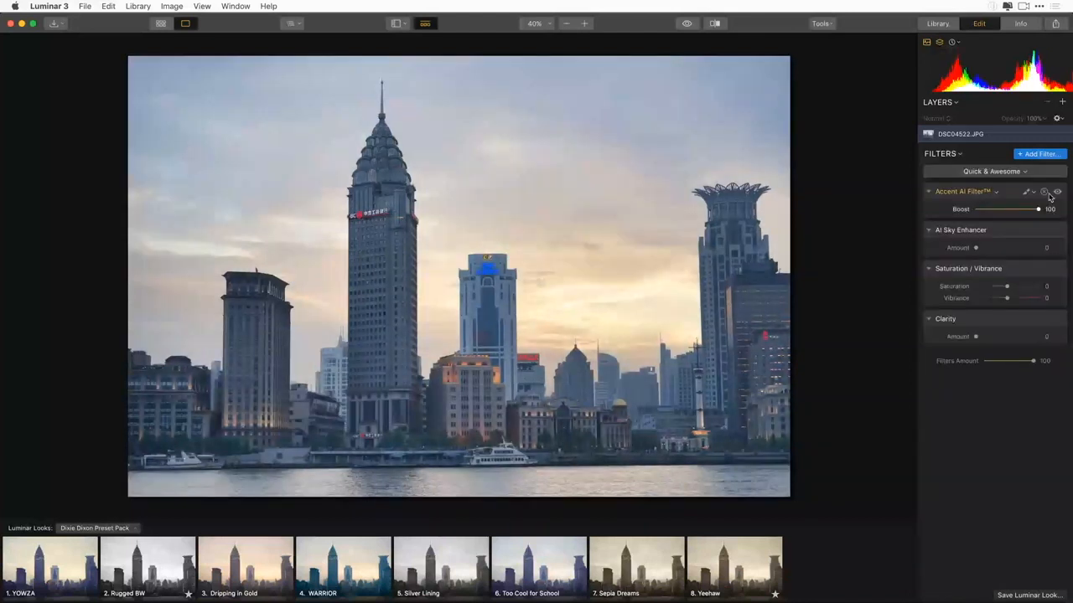
{"action": "left_click_drag", "start_coordinate": [975, 247], "coordinate": [1023, 245]}
{"action": "left_click_drag", "start_coordinate": [1006, 286], "coordinate": [1013, 297]}
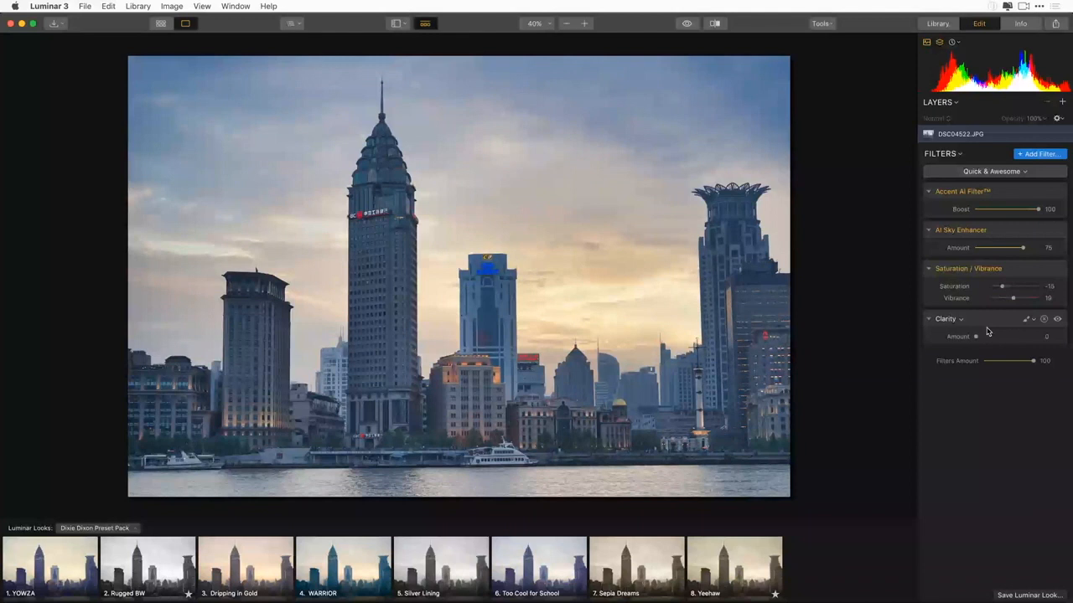
{"action": "left_click_drag", "start_coordinate": [975, 336], "coordinate": [992, 337]}
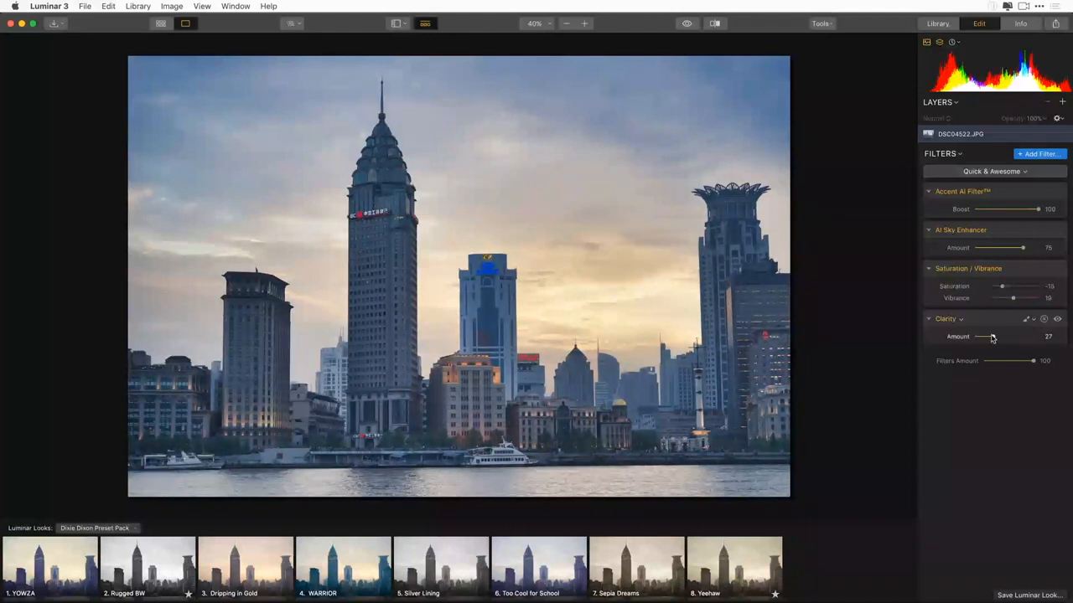
Add the Develop filter and raise its Temperature to 32.
{"action": "left_click", "coordinate": [1015, 155]}
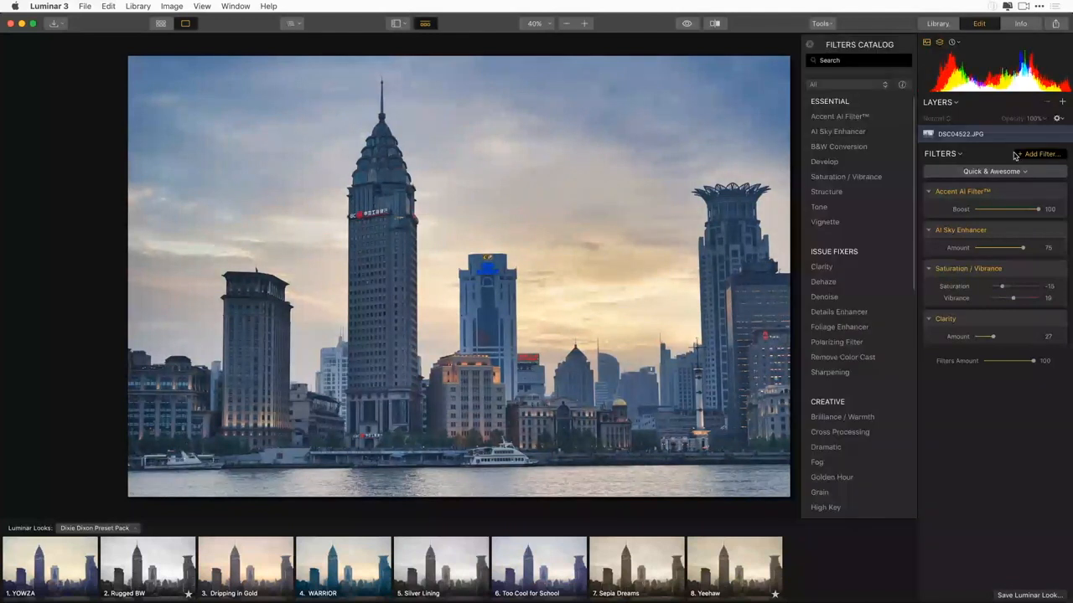
{"action": "left_click", "coordinate": [826, 162]}
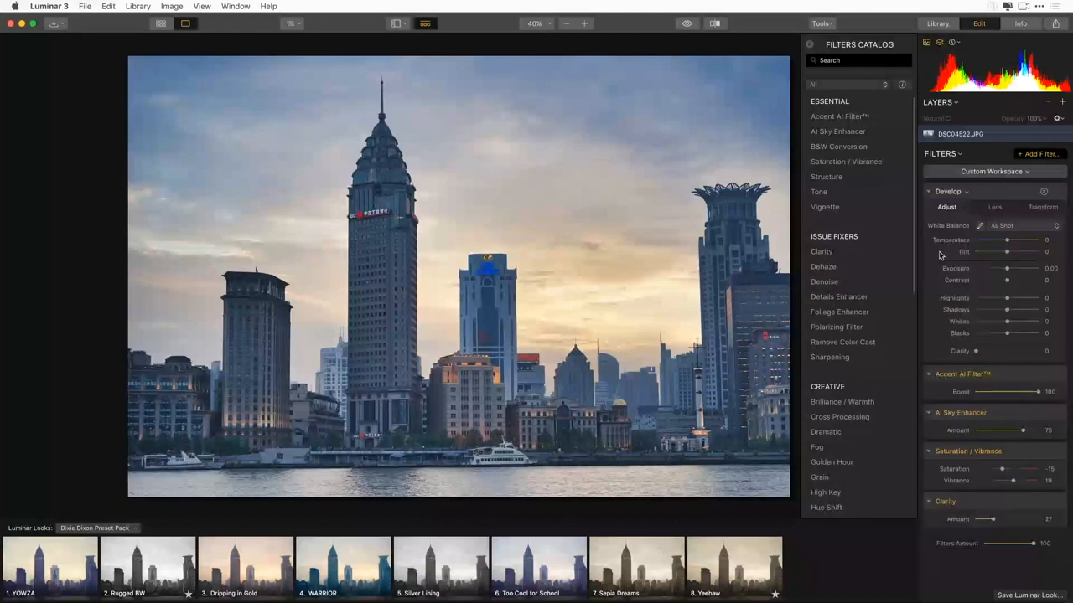
{"action": "left_click_drag", "start_coordinate": [1007, 240], "coordinate": [1014, 241]}
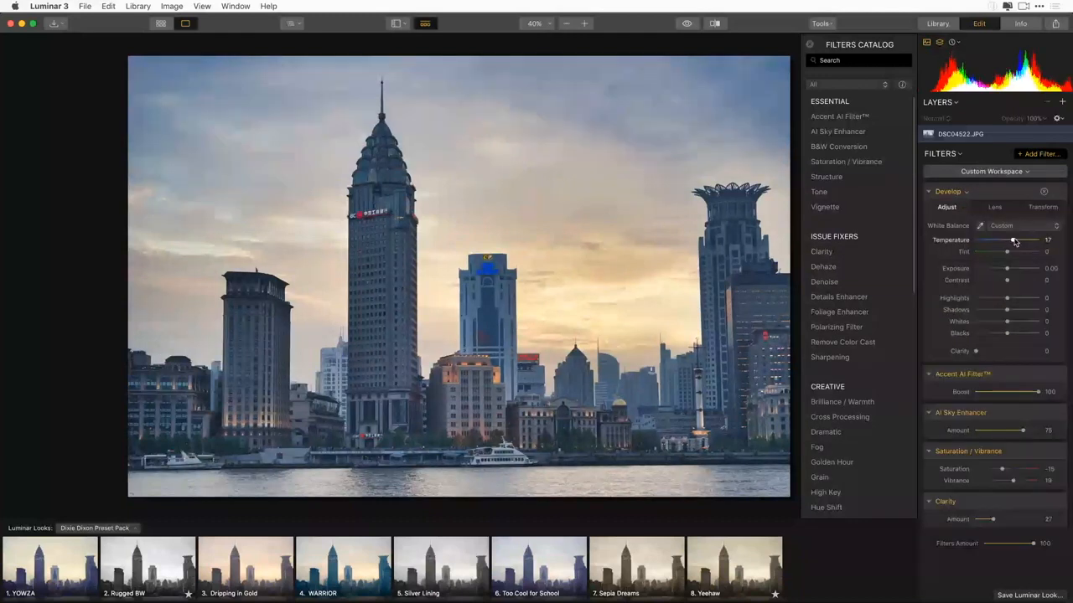
{"action": "left_click_drag", "start_coordinate": [1015, 241], "coordinate": [1017, 240]}
Sample the white boat as neutral for the Develop white balance, and set Temperature to 43 and Blacks to -15.
{"action": "left_click", "coordinate": [981, 227]}
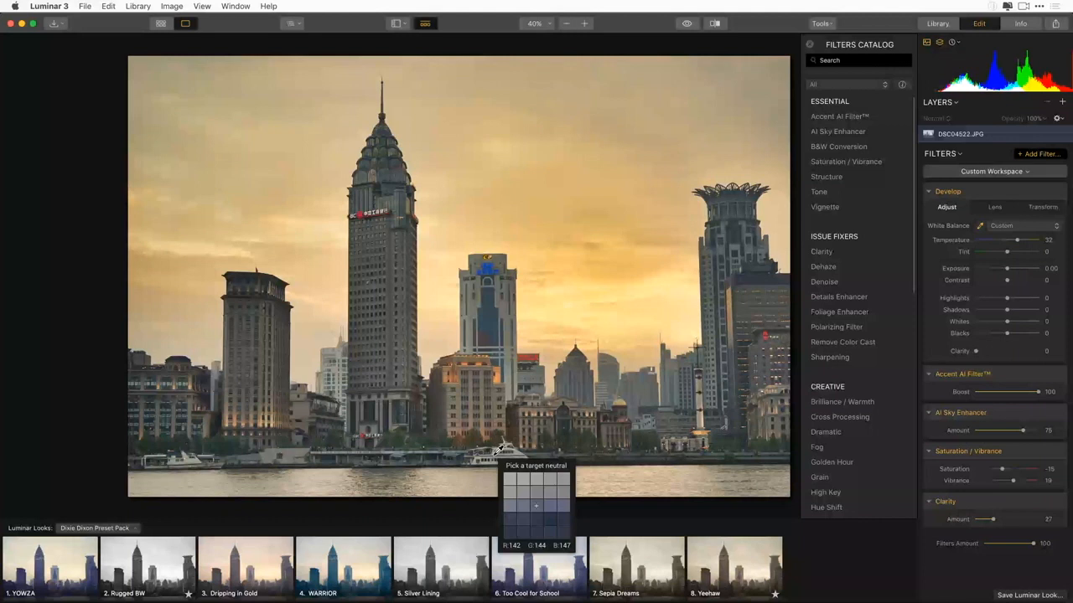
{"action": "left_click", "coordinate": [498, 448]}
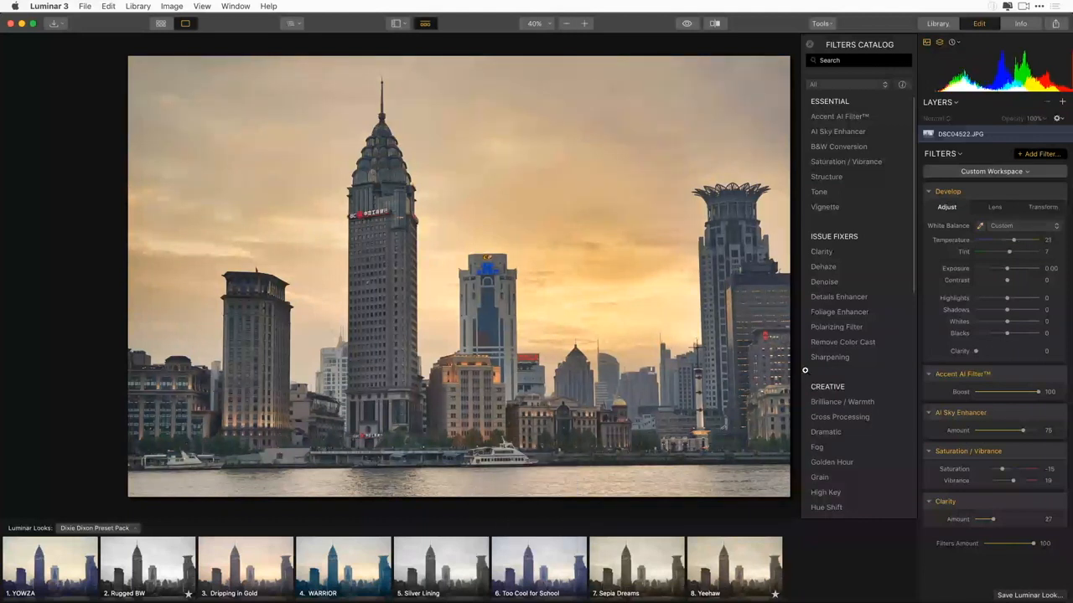
{"action": "left_click_drag", "start_coordinate": [1013, 241], "coordinate": [1021, 242]}
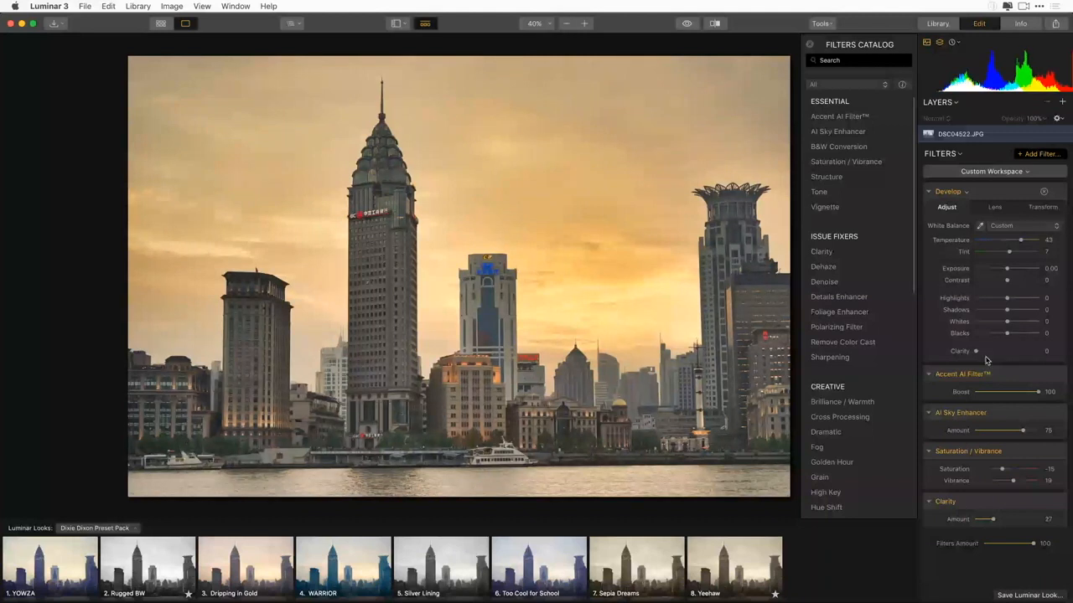
{"action": "left_click_drag", "start_coordinate": [1008, 333], "coordinate": [1006, 335]}
{"action": "left_click_drag", "start_coordinate": [1007, 336], "coordinate": [1002, 334]}
Search the filters catalog for "detail" and add the Details Enhancer filter.
{"action": "scroll", "coordinate": [858, 374], "scroll_direction": "down", "scroll_amount": 8}
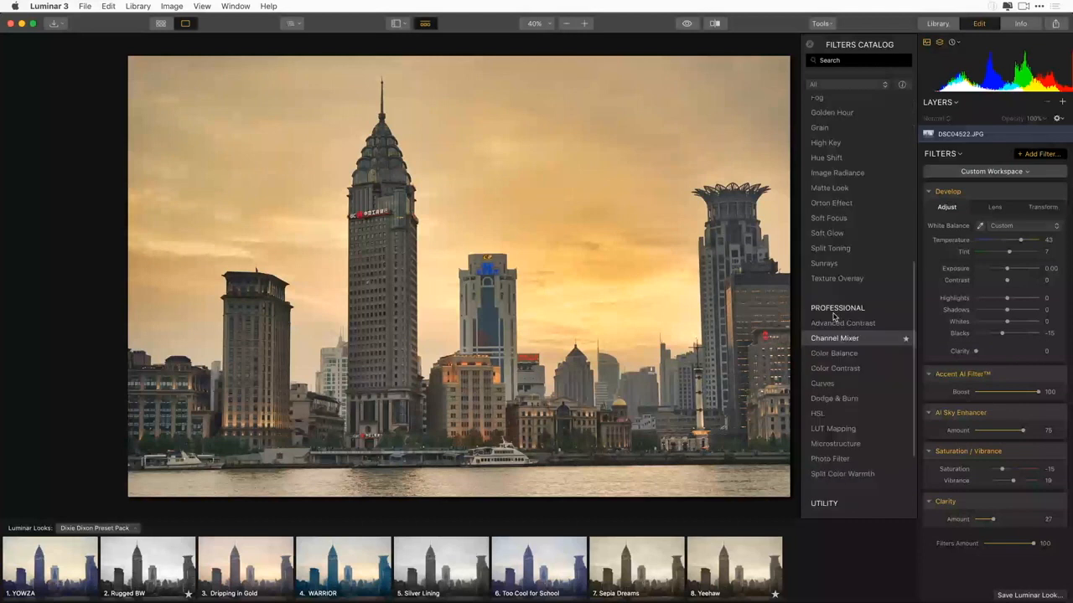
{"action": "scroll", "coordinate": [834, 317], "scroll_direction": "up", "scroll_amount": 6}
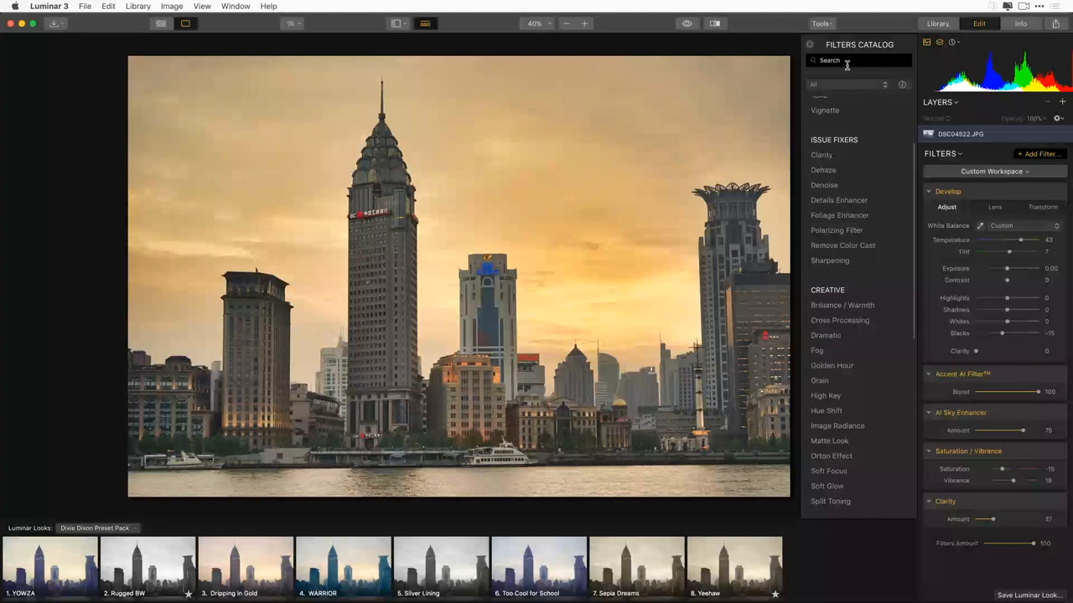
{"action": "type", "text": "det"}
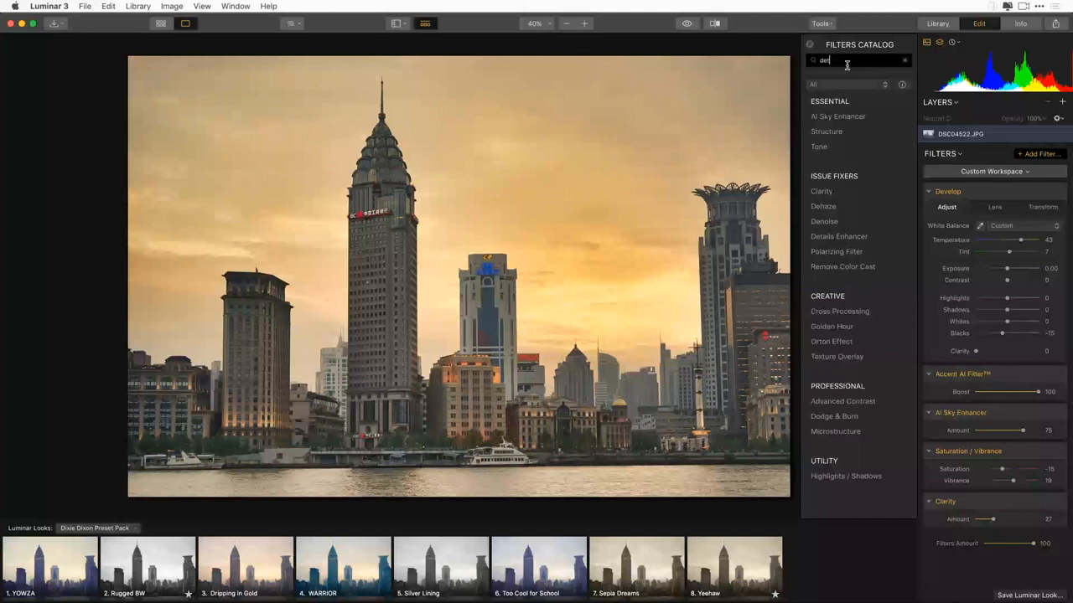
{"action": "type", "text": "ail"}
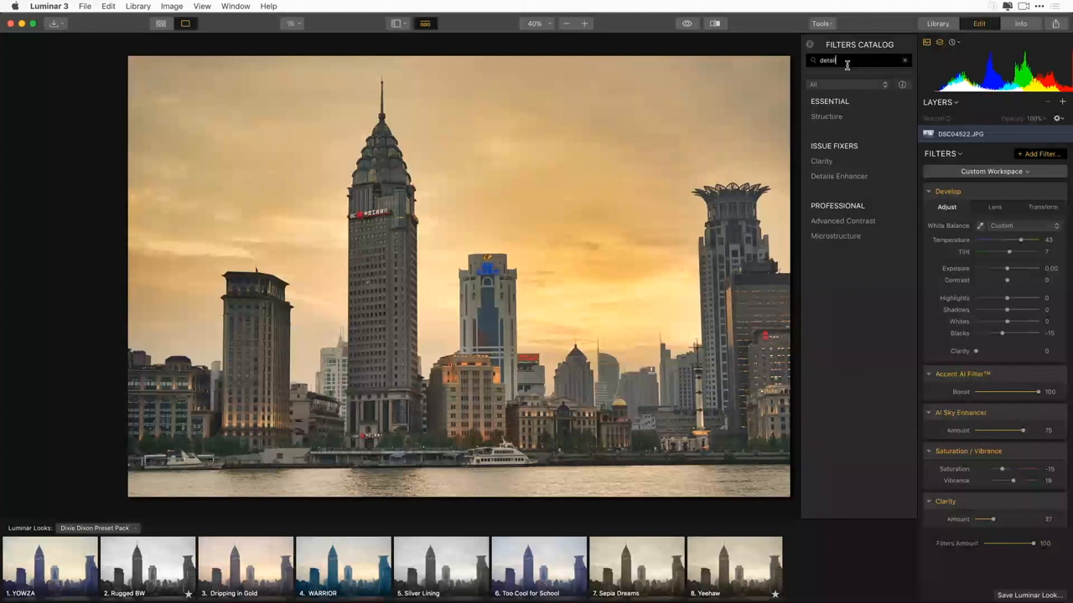
{"action": "left_click", "coordinate": [851, 177]}
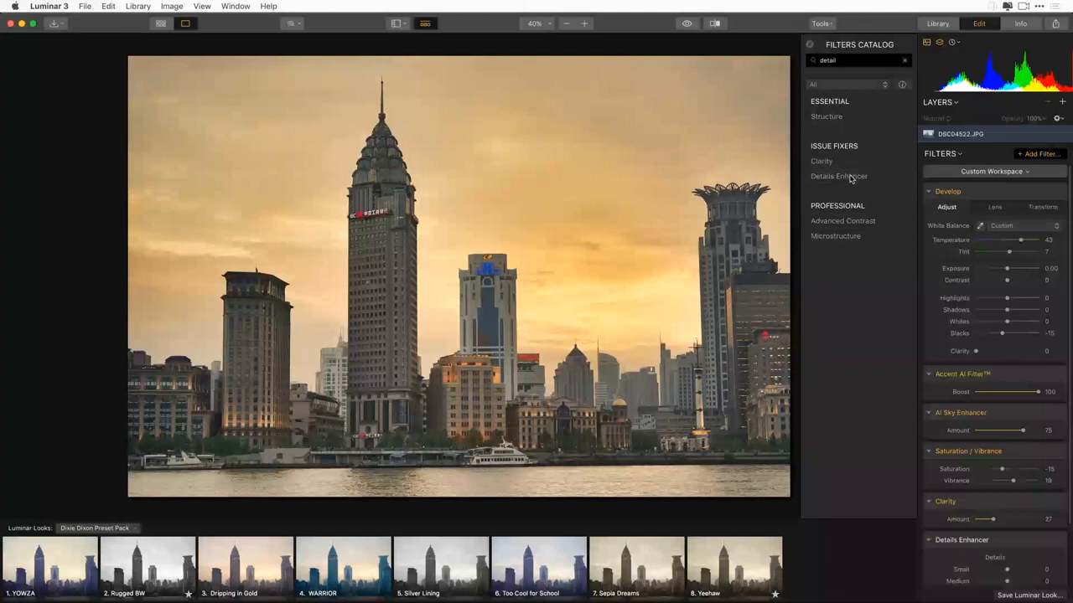
Set Details Enhancer to Small 37, Medium 36 and Large -40, and compare the photo with the filter off and on.
{"action": "scroll", "coordinate": [1007, 501], "scroll_direction": "down", "scroll_amount": 3}
{"action": "left_click_drag", "start_coordinate": [1006, 501], "coordinate": [1015, 497]}
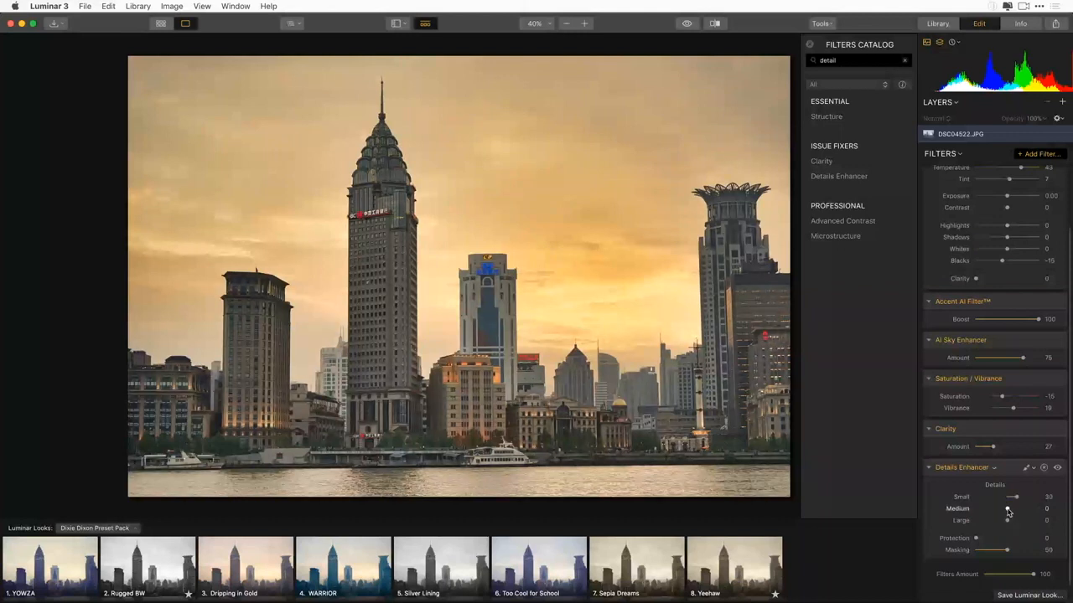
{"action": "left_click_drag", "start_coordinate": [1008, 511], "coordinate": [1019, 509]}
{"action": "left_click_drag", "start_coordinate": [1016, 497], "coordinate": [996, 525]}
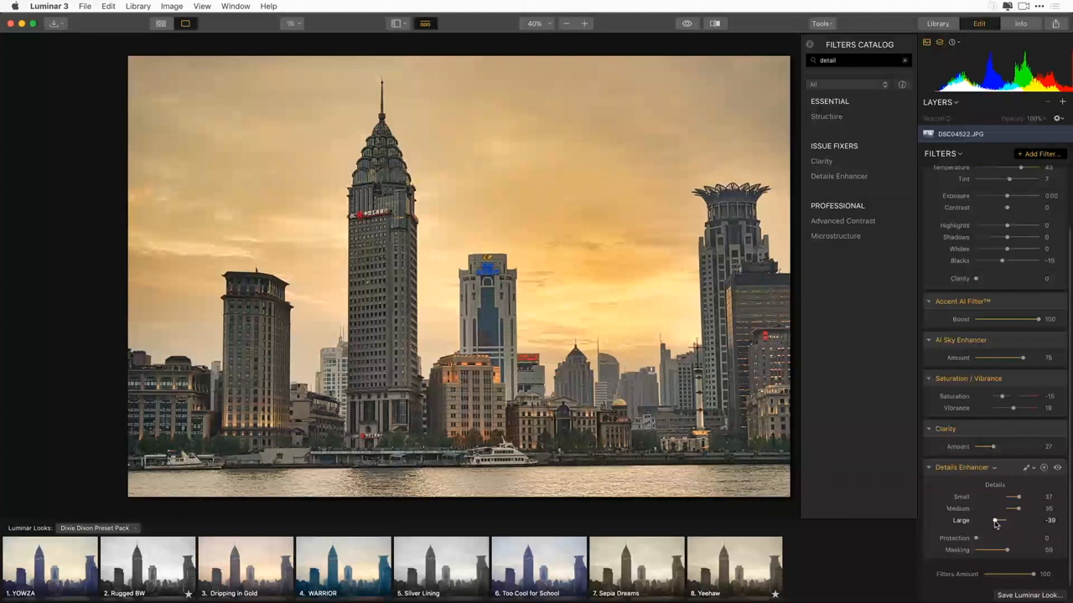
{"action": "left_click_drag", "start_coordinate": [995, 524], "coordinate": [994, 523]}
{"action": "mouse_move", "coordinate": [1057, 469]}
{"action": "left_click", "coordinate": [1057, 468]}
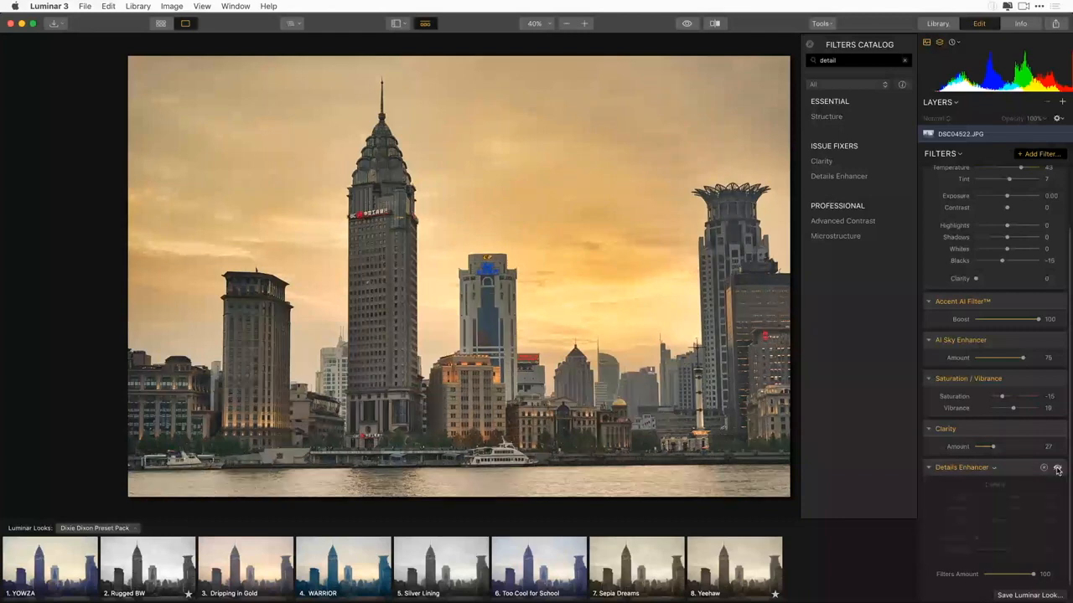
{"action": "left_click", "coordinate": [1058, 469]}
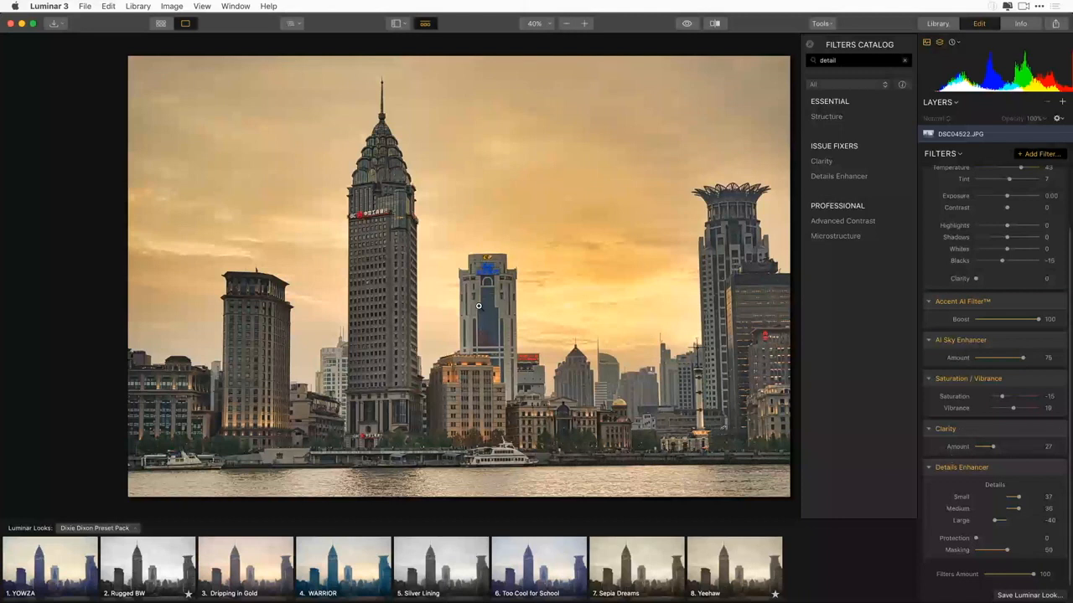
Clear the filter search, add the Tone filter and set Smart Tone to -38.
{"action": "left_click", "coordinate": [905, 62]}
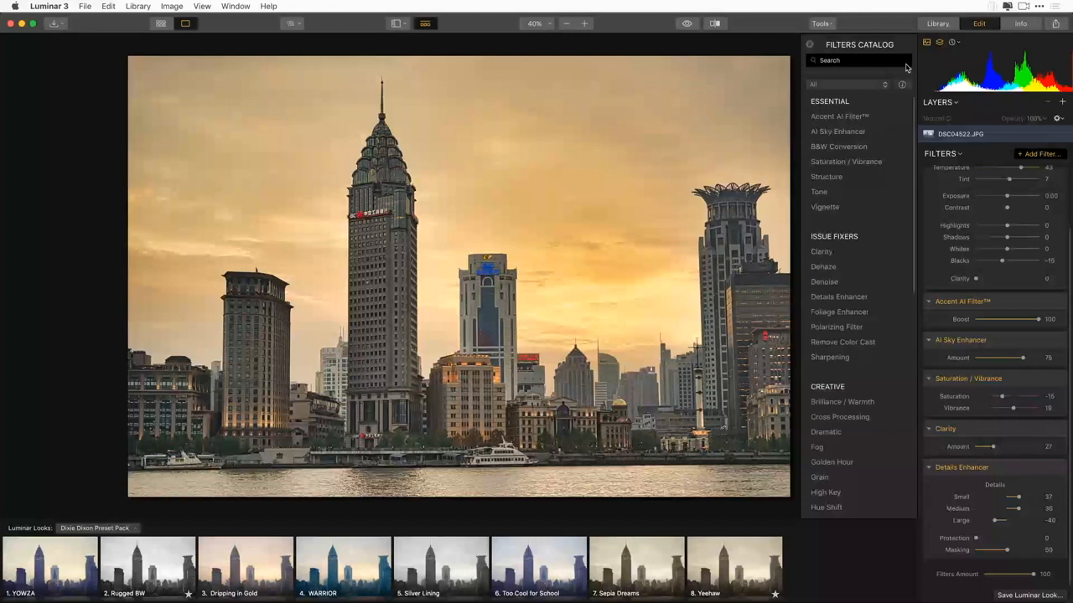
{"action": "scroll", "coordinate": [924, 370], "scroll_direction": "down", "scroll_amount": 3}
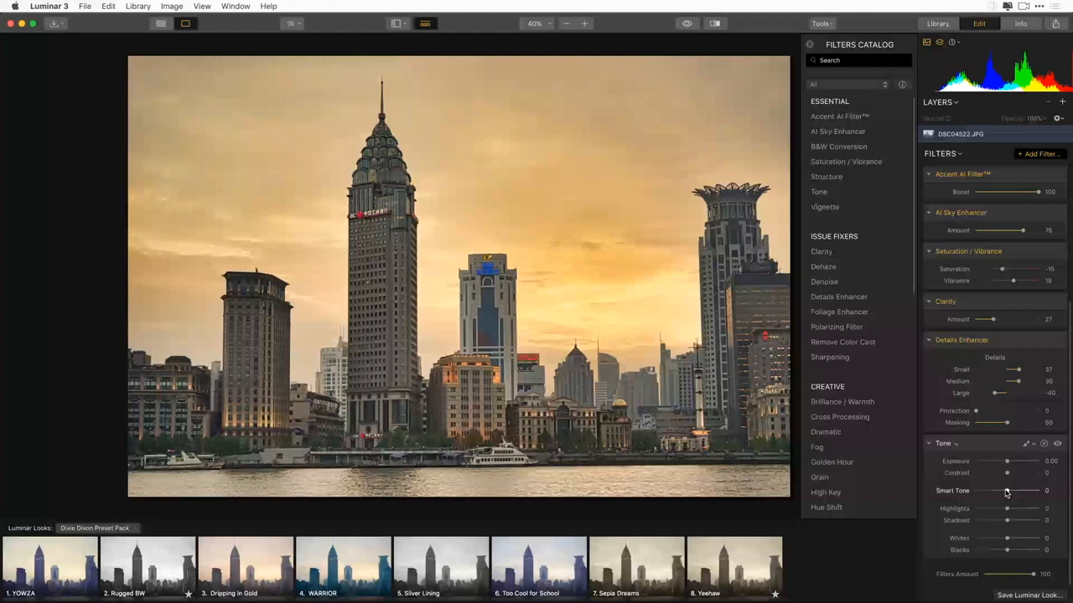
{"action": "left_click_drag", "start_coordinate": [1006, 492], "coordinate": [994, 492]}
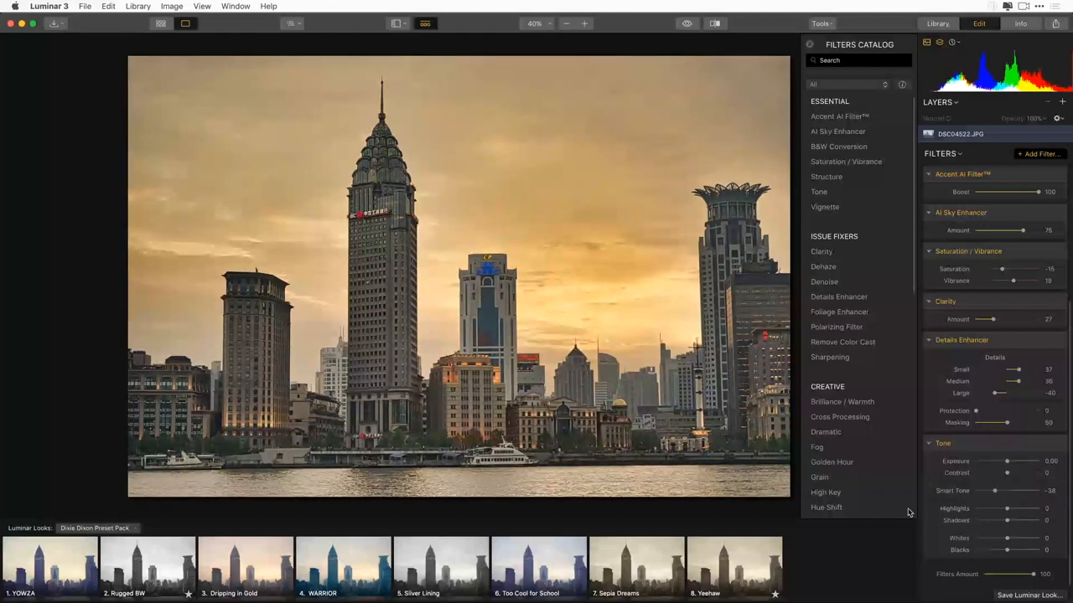
Add the Sunrays filter and place the sun center at the edge of the crown-topped tower, about X 86, Y 45.
{"action": "scroll", "coordinate": [867, 397], "scroll_direction": "down", "scroll_amount": 5}
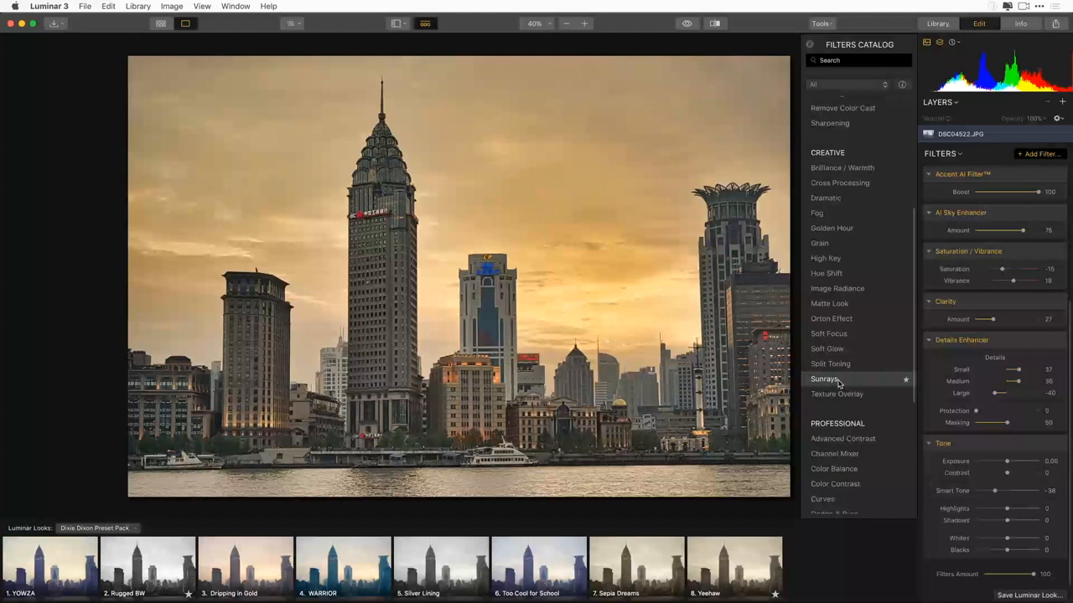
{"action": "left_click", "coordinate": [839, 380]}
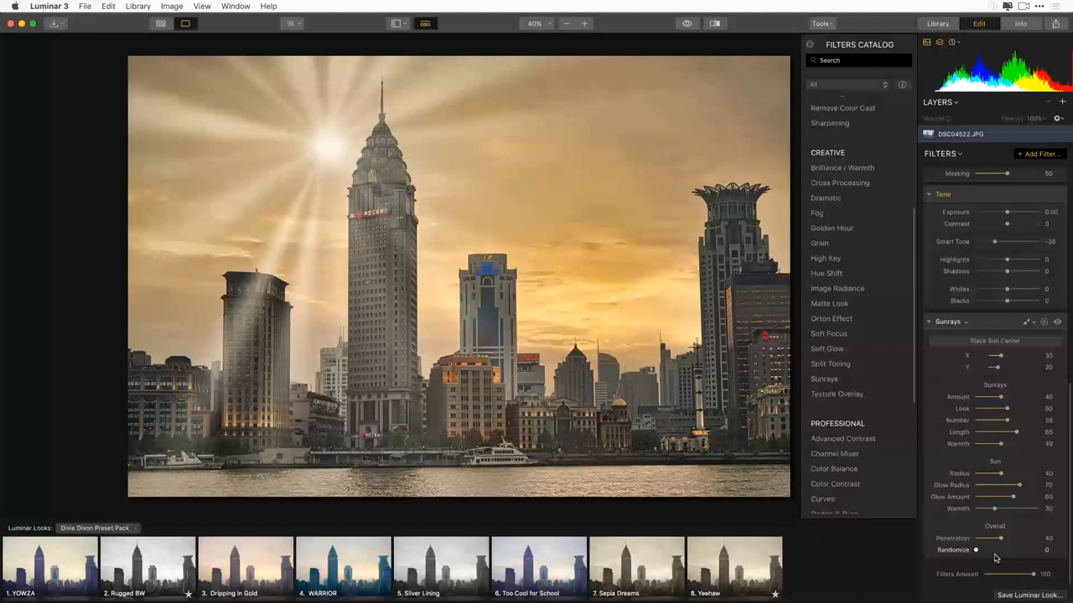
{"action": "left_click", "coordinate": [994, 342]}
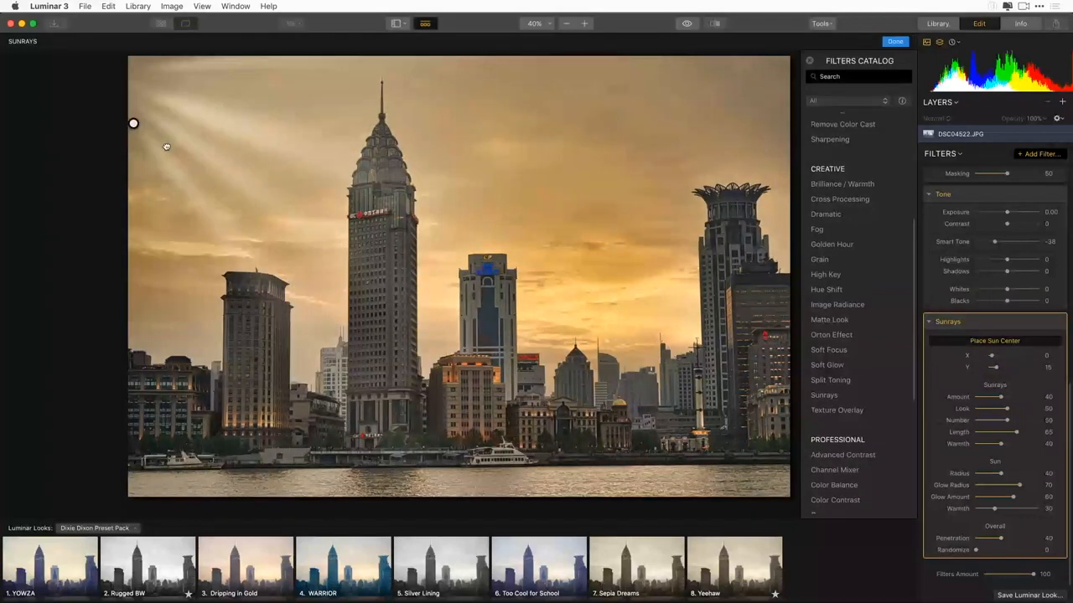
{"action": "left_click", "coordinate": [547, 308]}
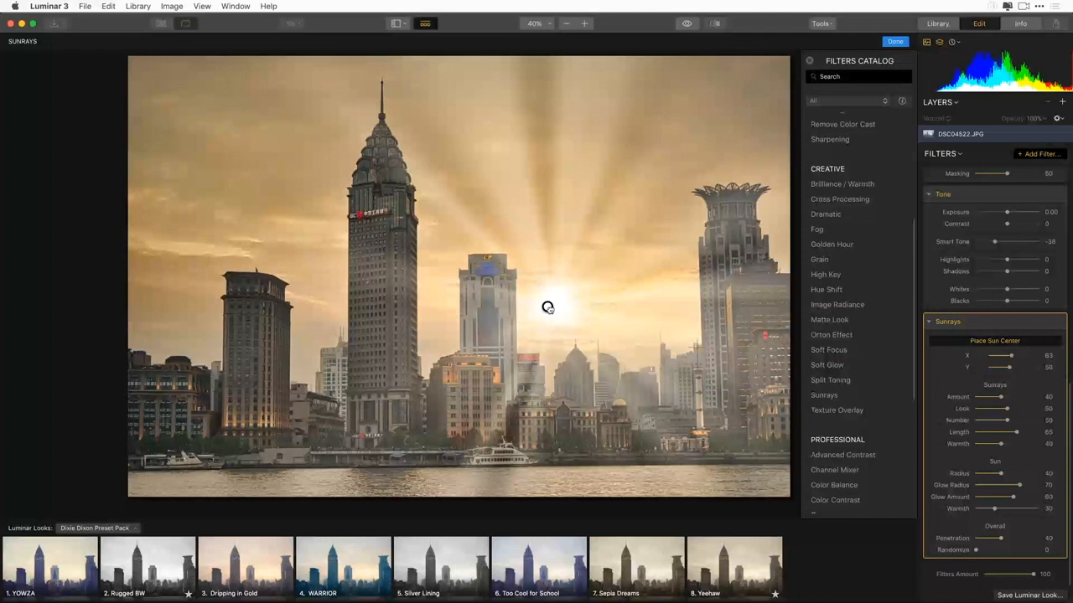
{"action": "mouse_move", "coordinate": [548, 307]}
{"action": "left_mouse_down"}
{"action": "mouse_move", "coordinate": [706, 305]}
{"action": "mouse_move", "coordinate": [700, 257]}
{"action": "left_mouse_up"}
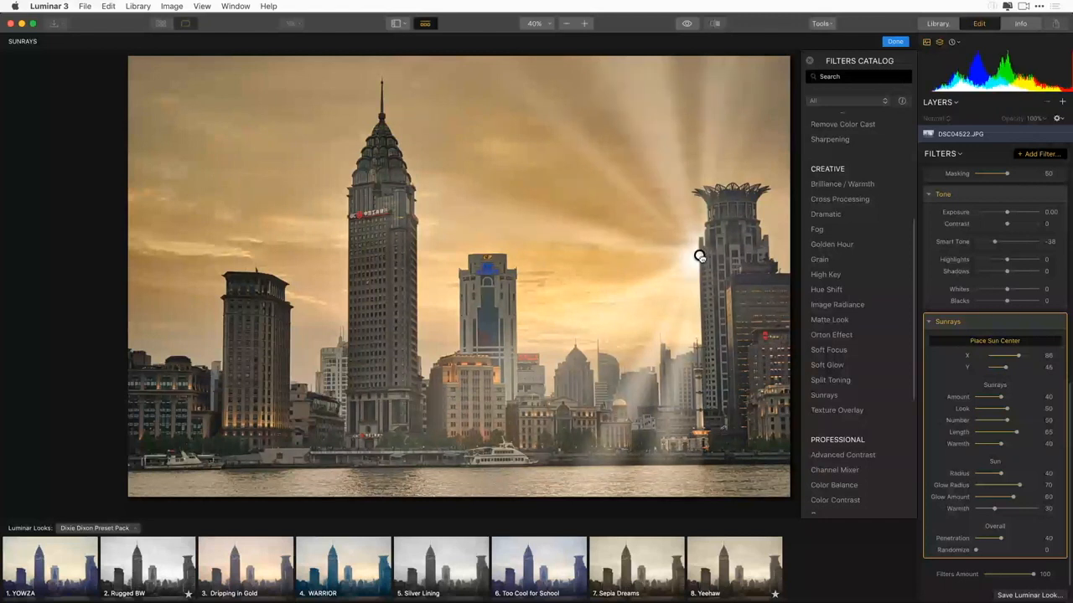
{"action": "left_click", "coordinate": [1031, 343]}
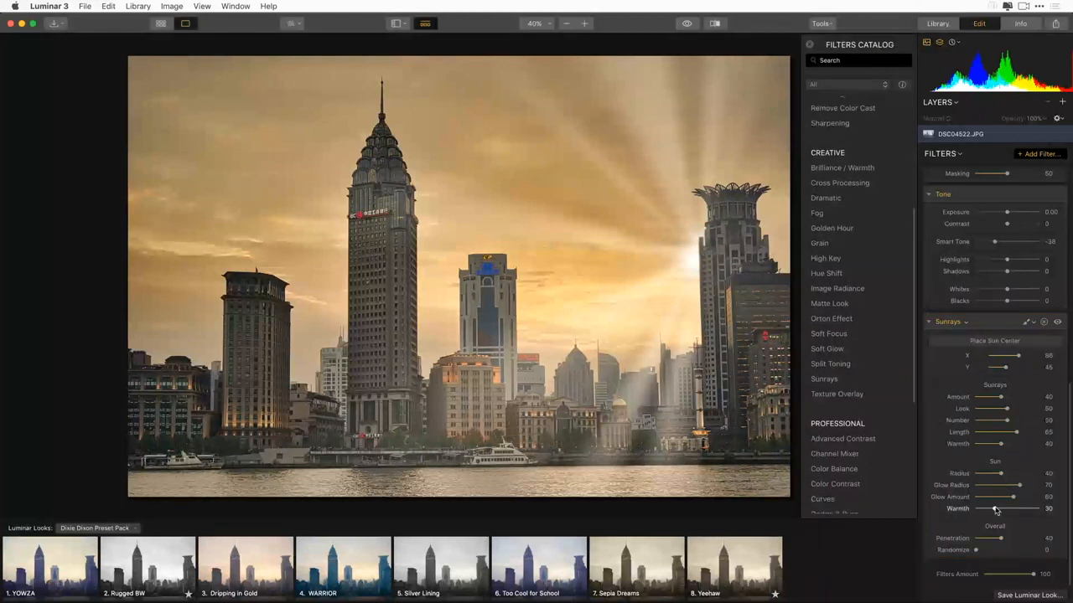
Set the sun's Warmth to 70 and Radius to 17, and the Sunrays Warmth to 71, Amount to 22 and Look to 33.
{"action": "left_click_drag", "start_coordinate": [995, 509], "coordinate": [1011, 444]}
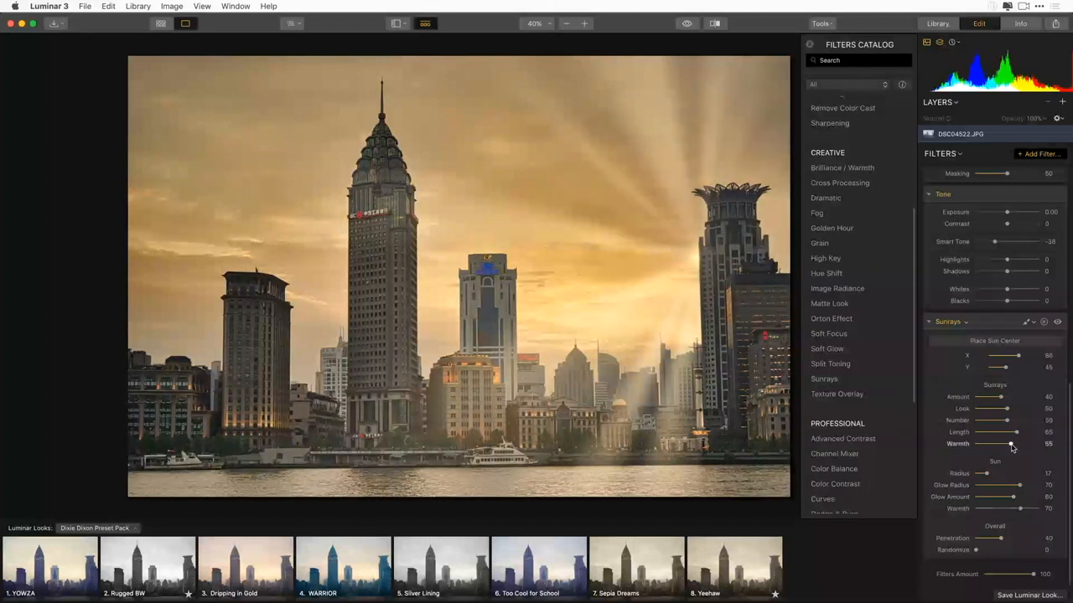
{"action": "left_click_drag", "start_coordinate": [1011, 445], "coordinate": [1020, 444]}
{"action": "mouse_move", "coordinate": [1000, 397]}
{"action": "left_mouse_down"}
{"action": "mouse_move", "coordinate": [990, 397]}
{"action": "mouse_move", "coordinate": [997, 409]}
{"action": "left_mouse_up"}
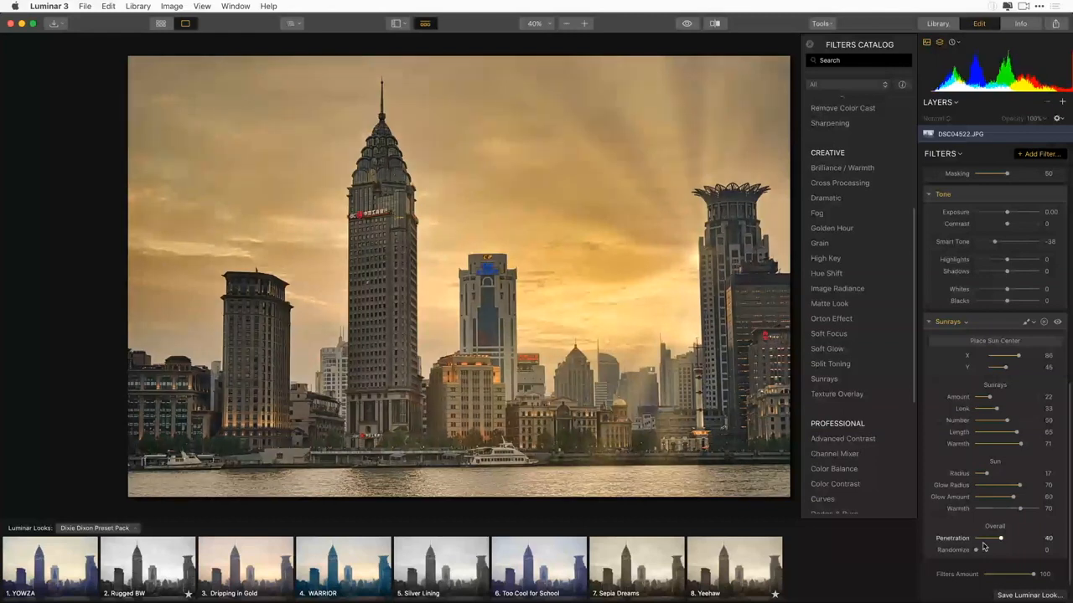
Set the Sunrays Penetration to 62 and erase the filter from the sky between the two tallest towers with a size 256 brush.
{"action": "left_click_drag", "start_coordinate": [1000, 538], "coordinate": [1018, 536]}
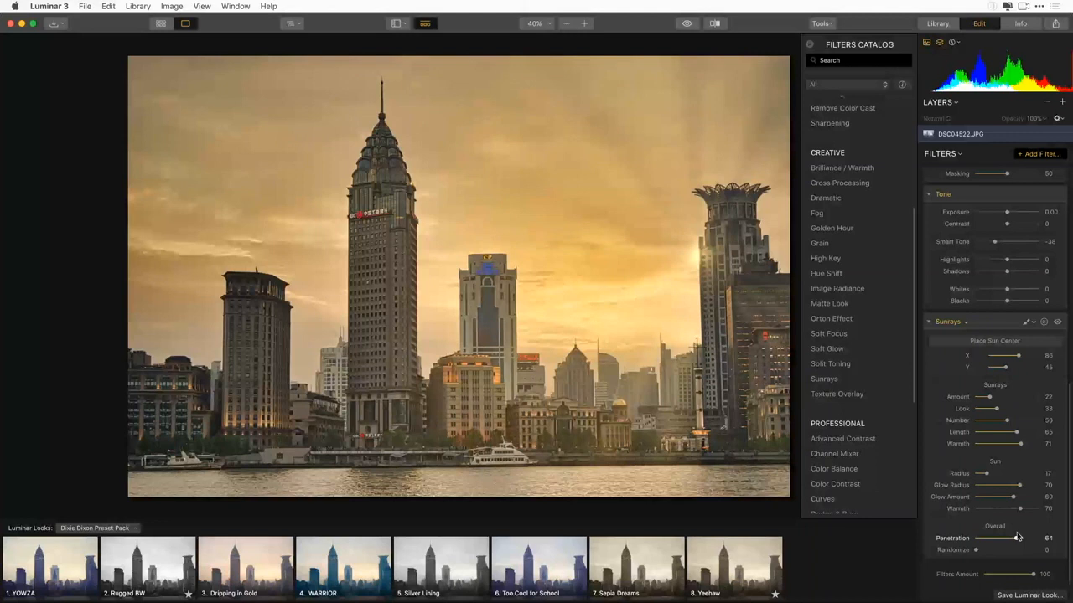
{"action": "left_click_drag", "start_coordinate": [1018, 537], "coordinate": [1015, 538]}
{"action": "left_click", "coordinate": [1027, 322]}
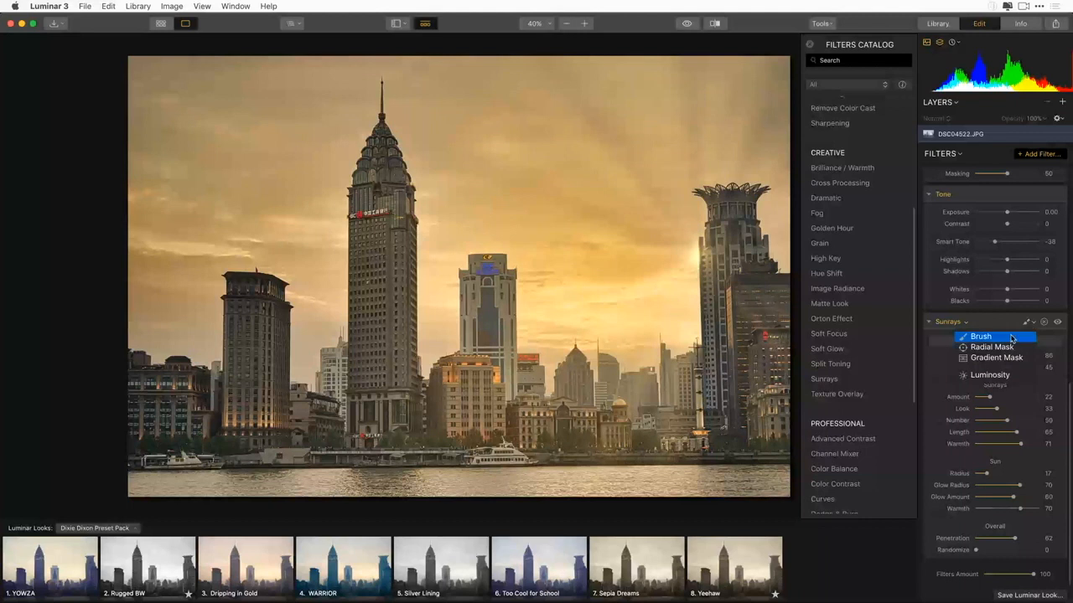
{"action": "left_click", "coordinate": [1011, 337]}
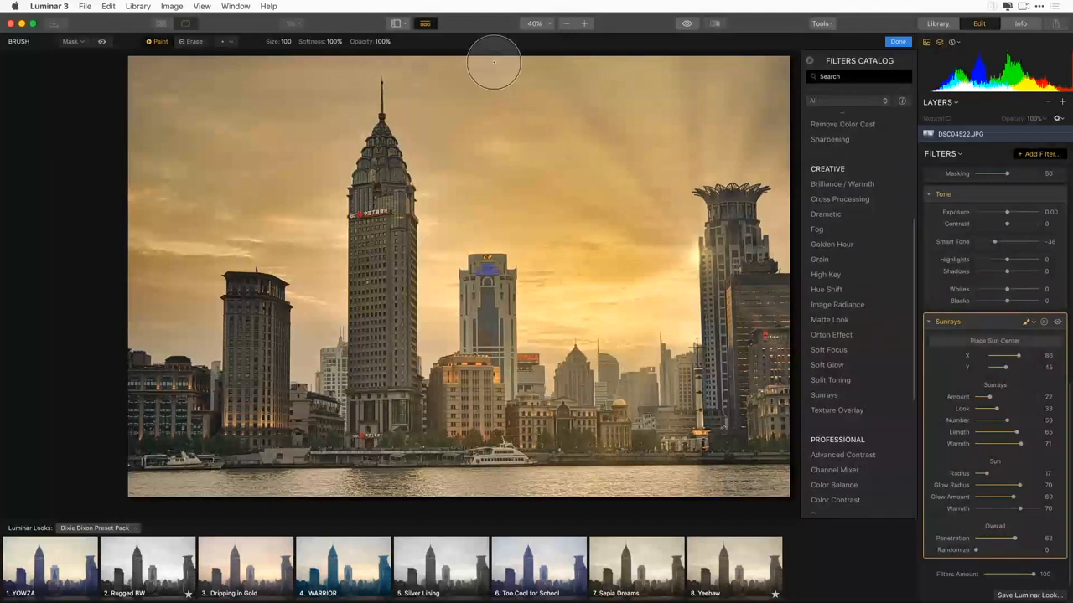
{"action": "key", "text": "x"}
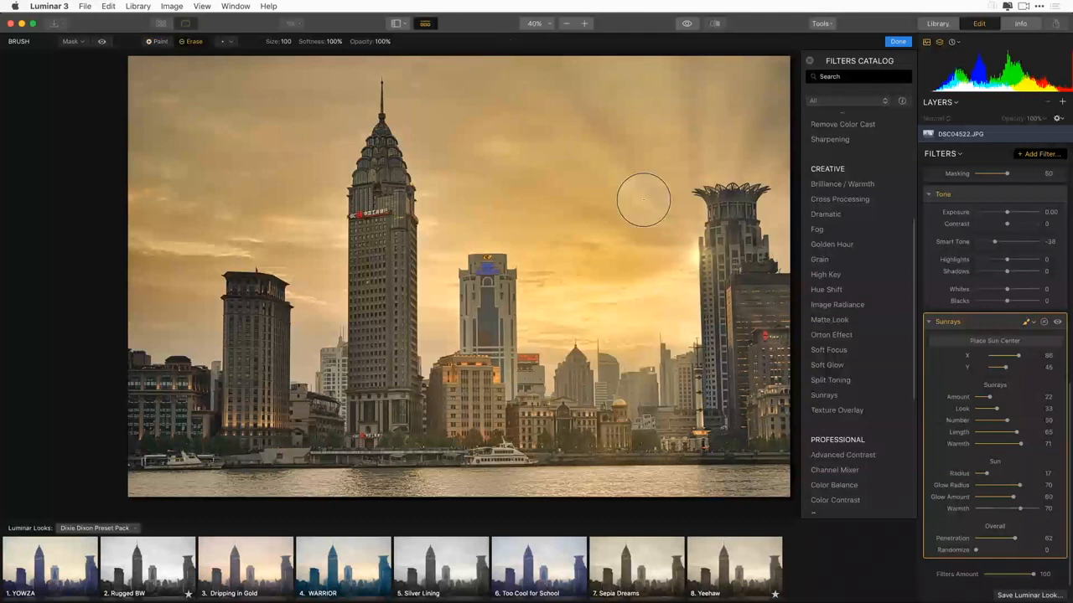
{"action": "key", "text": "bracketright"}
{"action": "key", "text": "bracketright"}
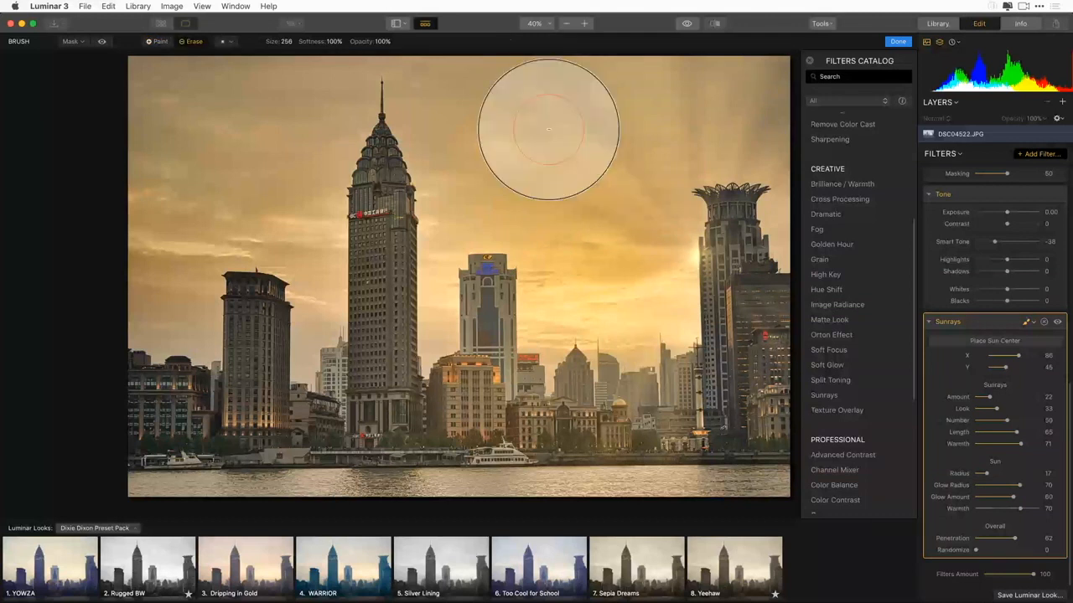
{"action": "mouse_move", "coordinate": [548, 129]}
{"action": "left_mouse_down"}
{"action": "mouse_move", "coordinate": [567, 139]}
{"action": "mouse_move", "coordinate": [649, 128]}
{"action": "left_mouse_up"}
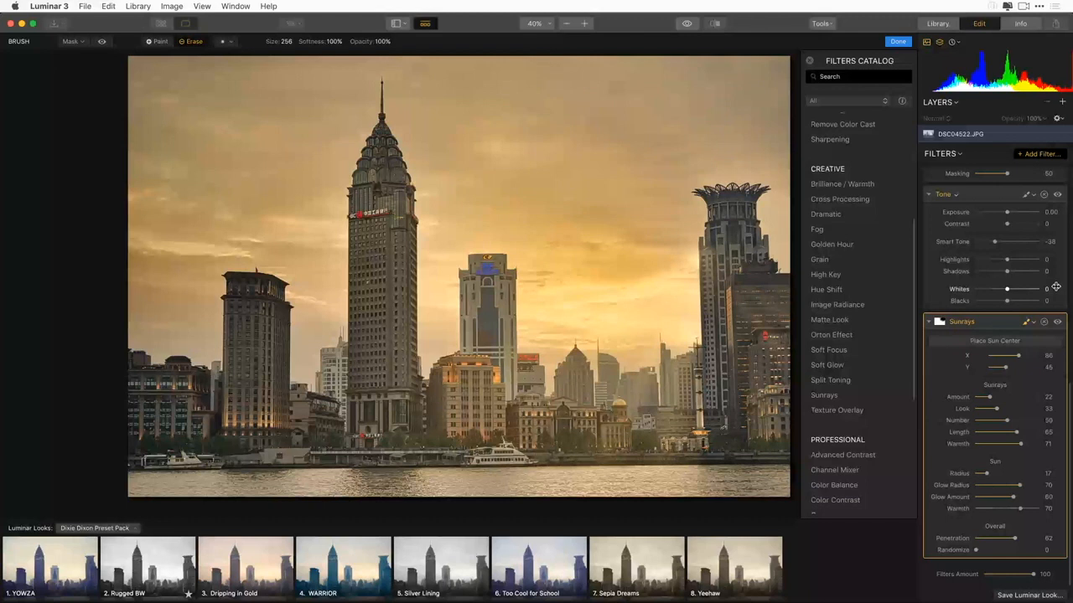
{"action": "left_click", "coordinate": [898, 42]}
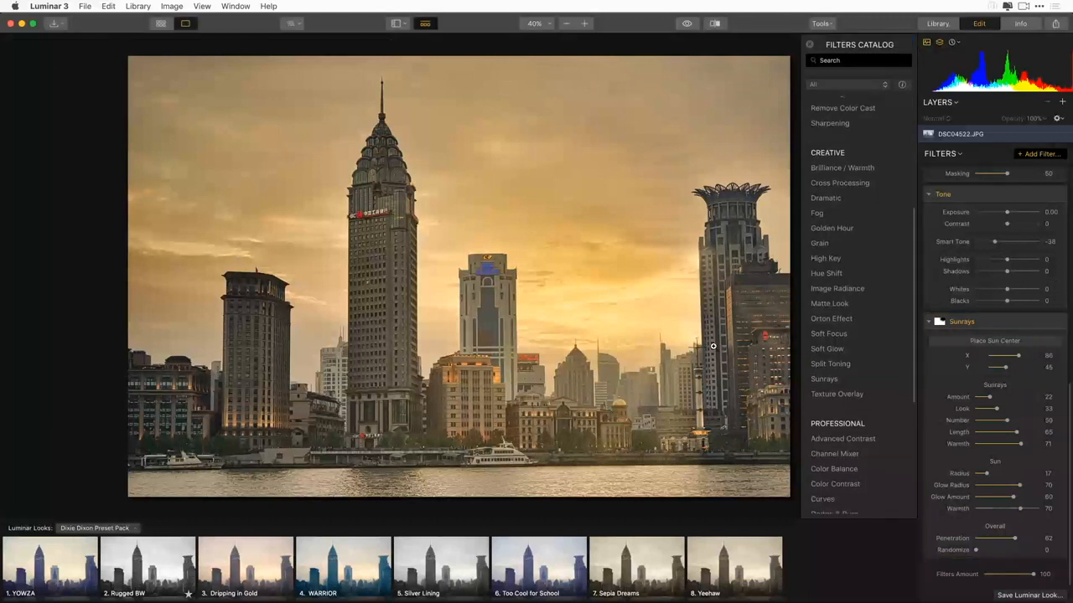
Sync the edited skyline's adjustments to the five-star skyline and the three-star riverfront photo in the Shanghai gallery, and clear the multiple selection.
{"action": "left_click", "coordinate": [938, 23]}
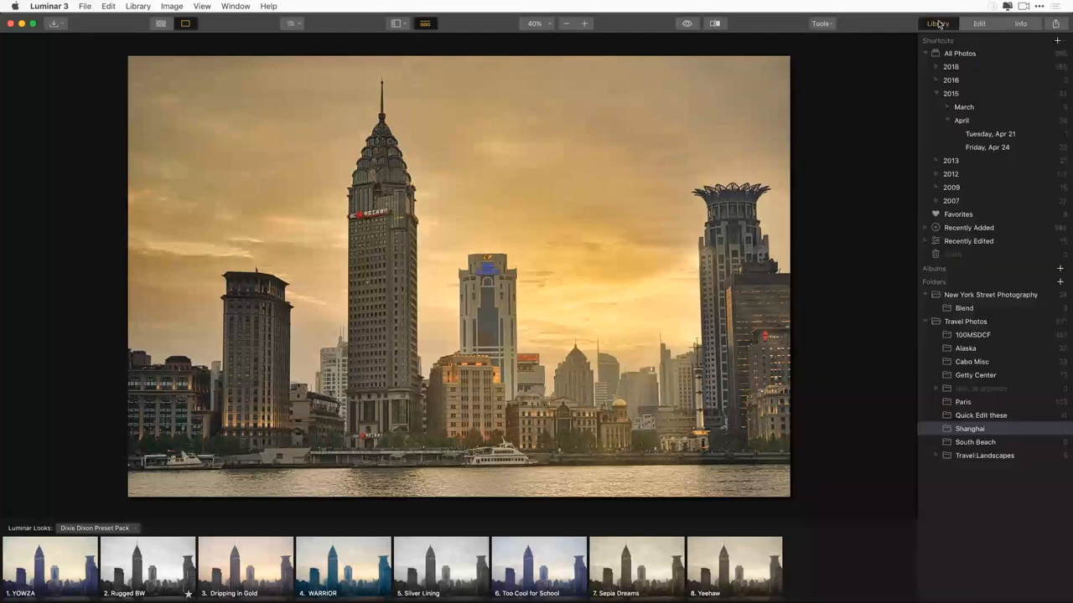
{"action": "left_click", "coordinate": [161, 23]}
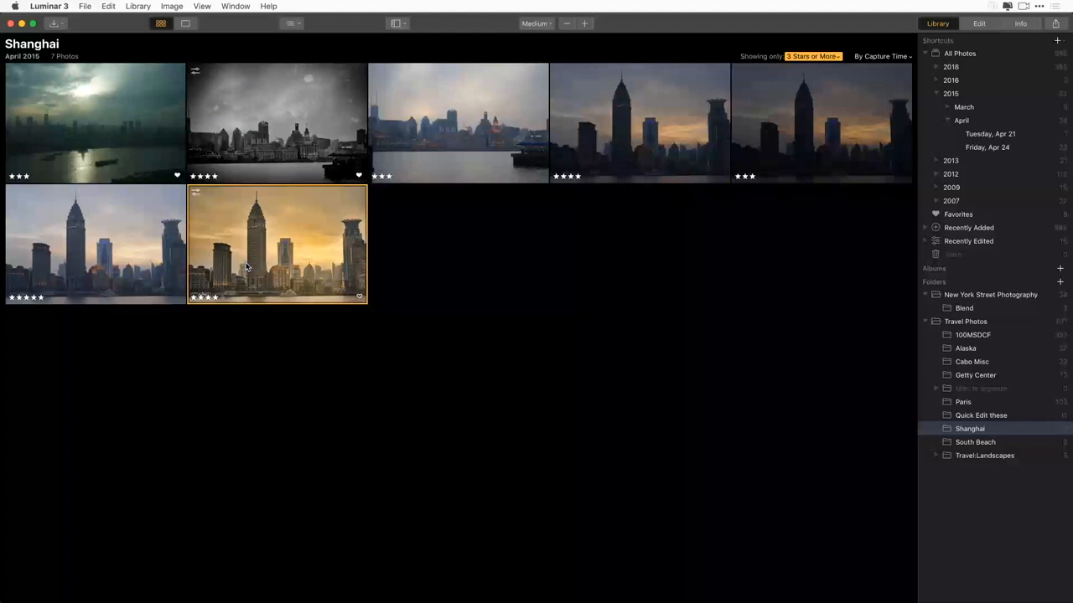
{"action": "left_click", "coordinate": [128, 265], "text": "super"}
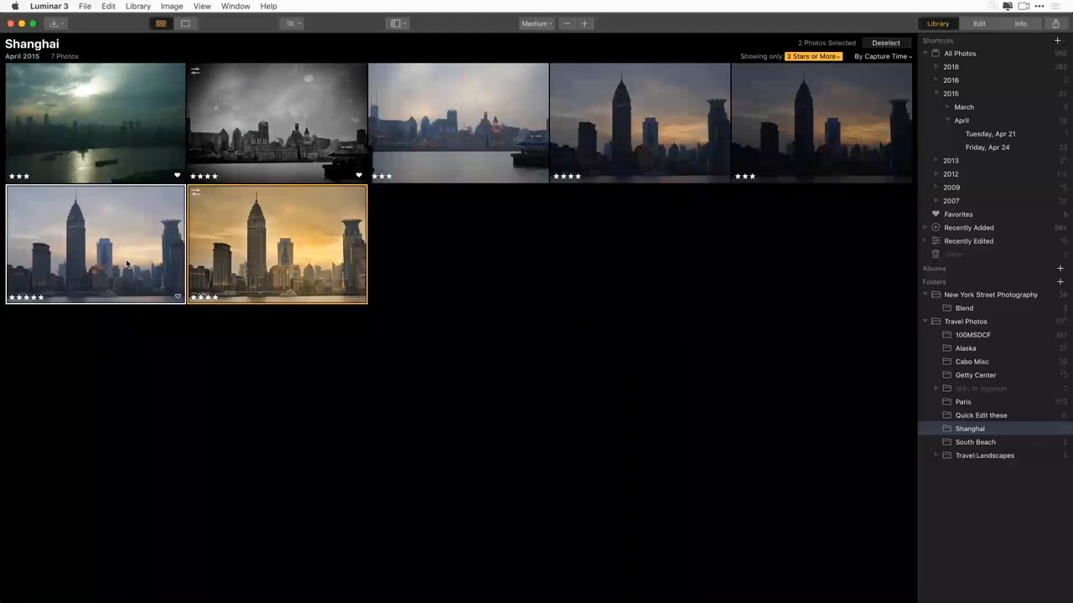
{"action": "left_click_drag", "start_coordinate": [435, 114], "coordinate": [439, 141]}
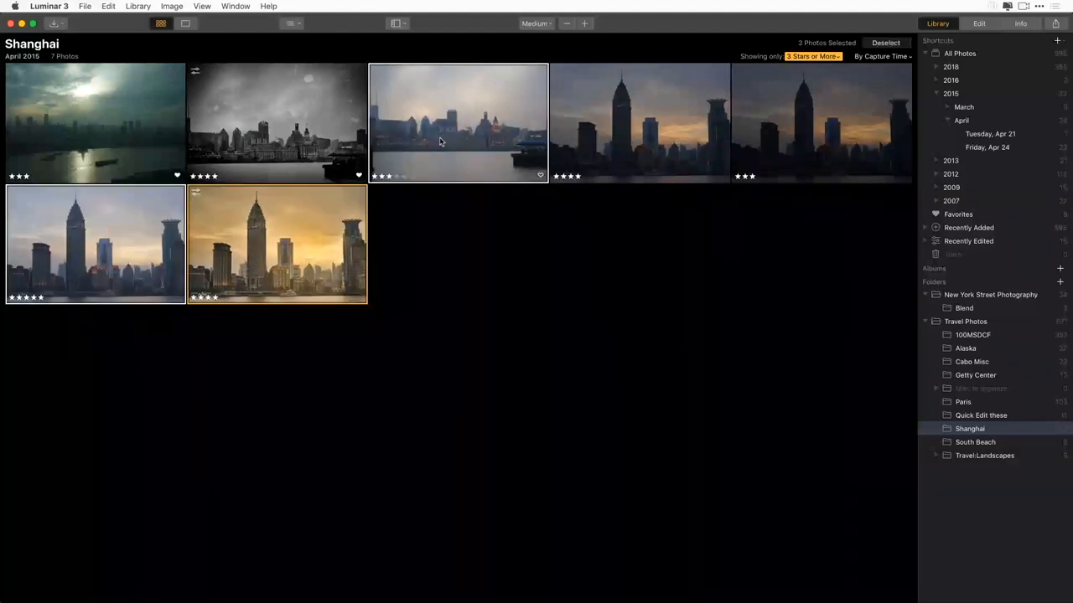
{"action": "right_click", "coordinate": [439, 141]}
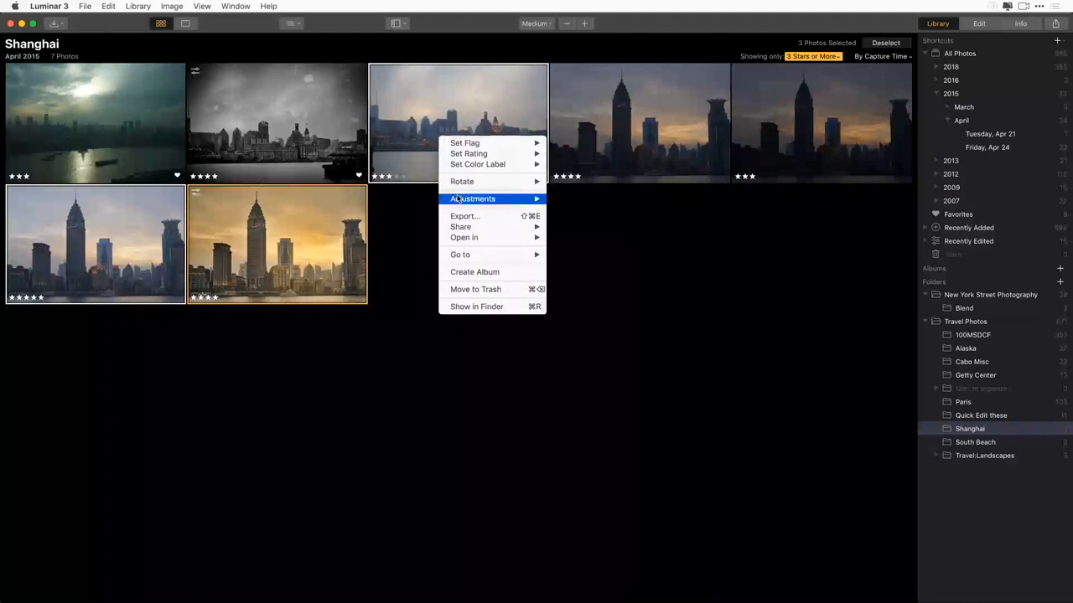
{"action": "mouse_move", "coordinate": [459, 198]}
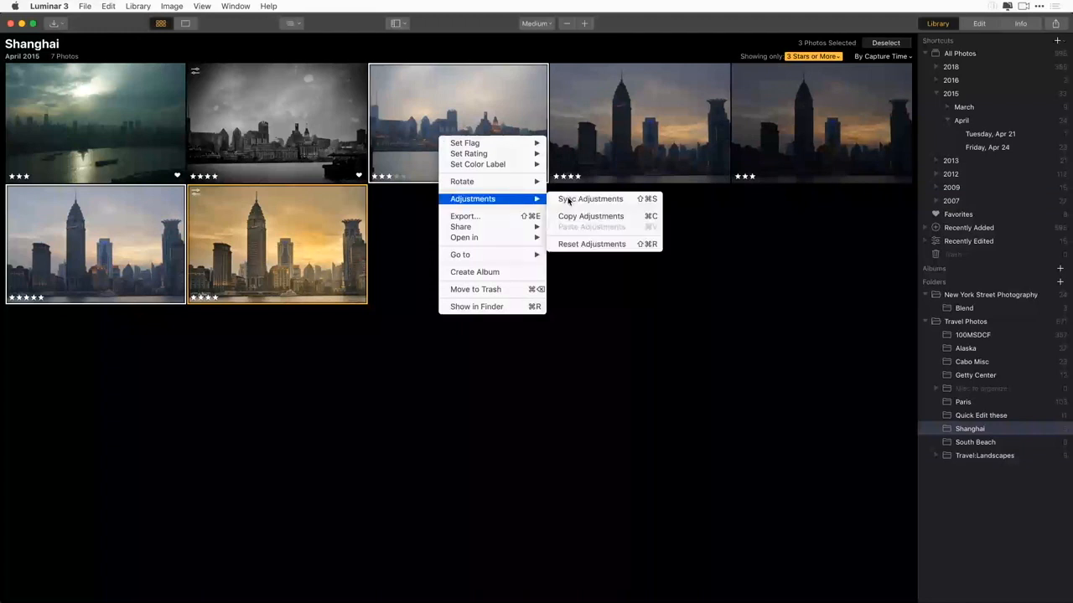
{"action": "left_click", "coordinate": [568, 200]}
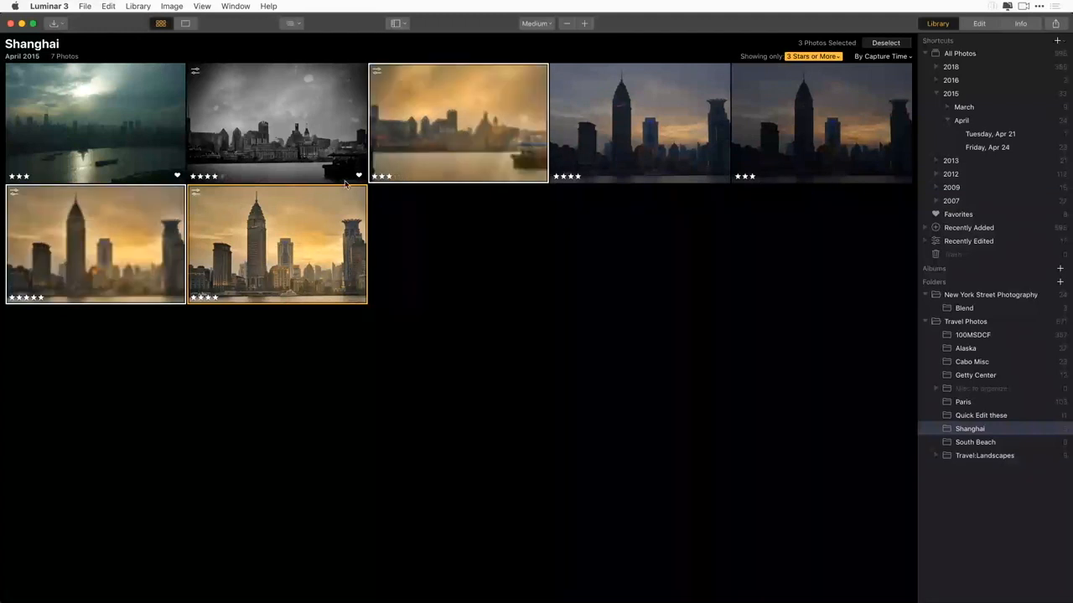
{"action": "left_click", "coordinate": [451, 228]}
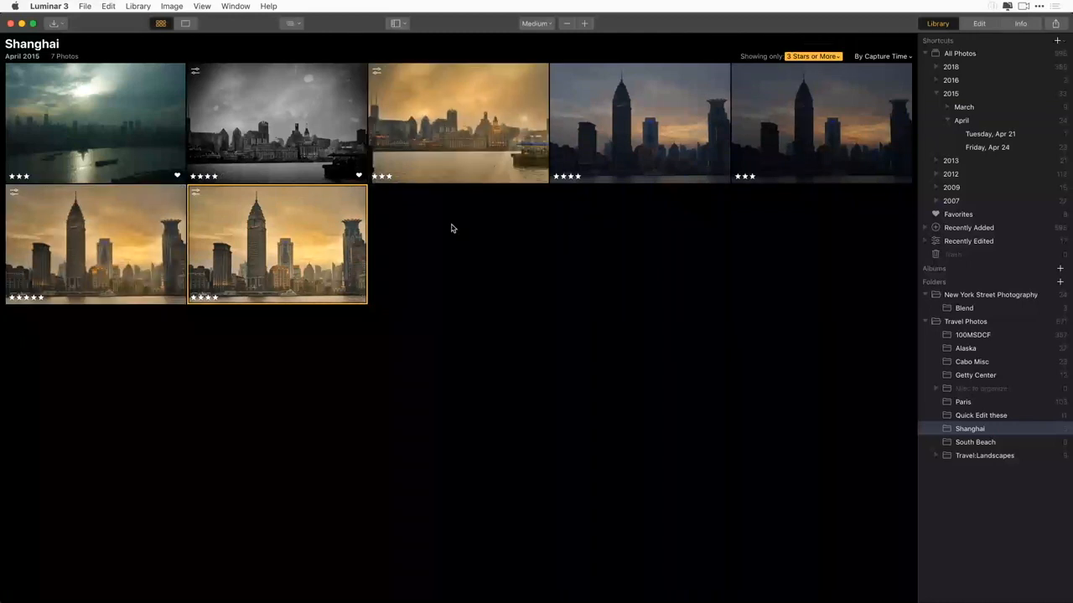
Open the synced riverfront photo DSC04510.ARW for editing and turn off its Sunrays filter.
{"action": "double_click", "coordinate": [480, 155]}
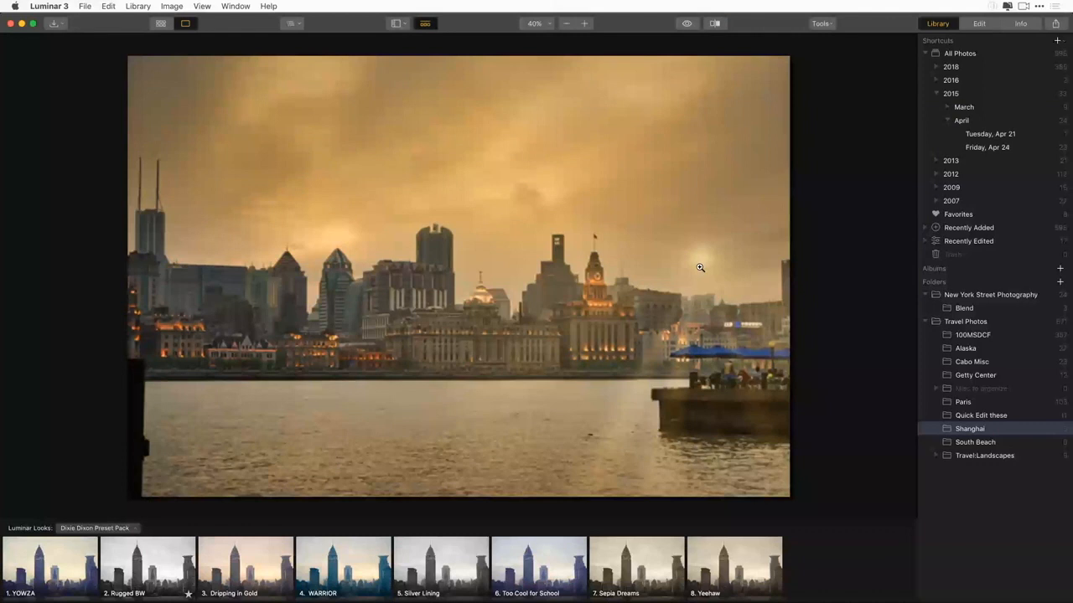
{"action": "left_click", "coordinate": [985, 24]}
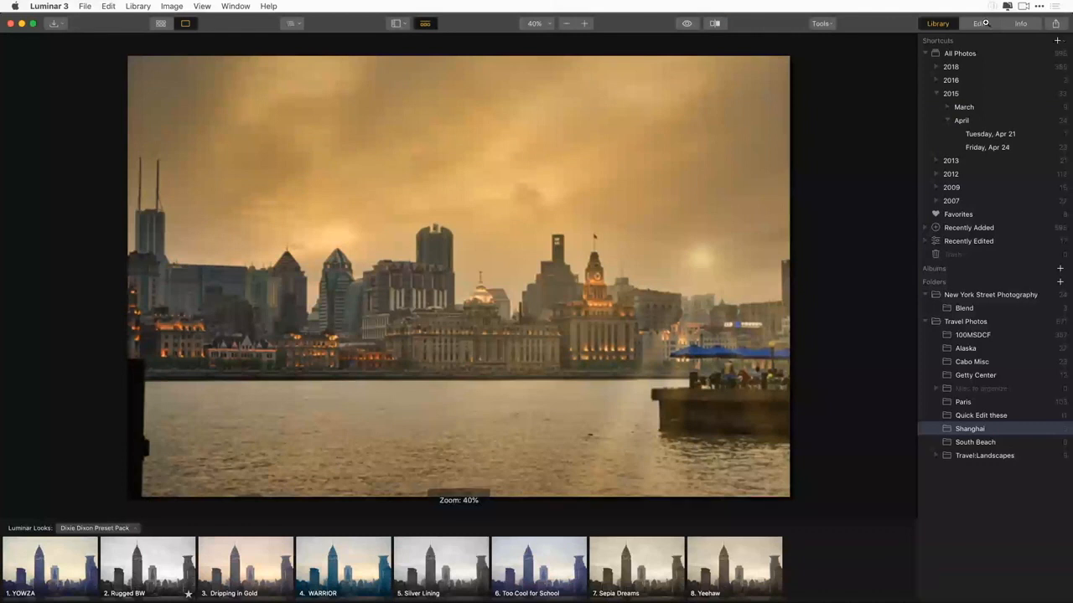
{"action": "left_click", "coordinate": [979, 22]}
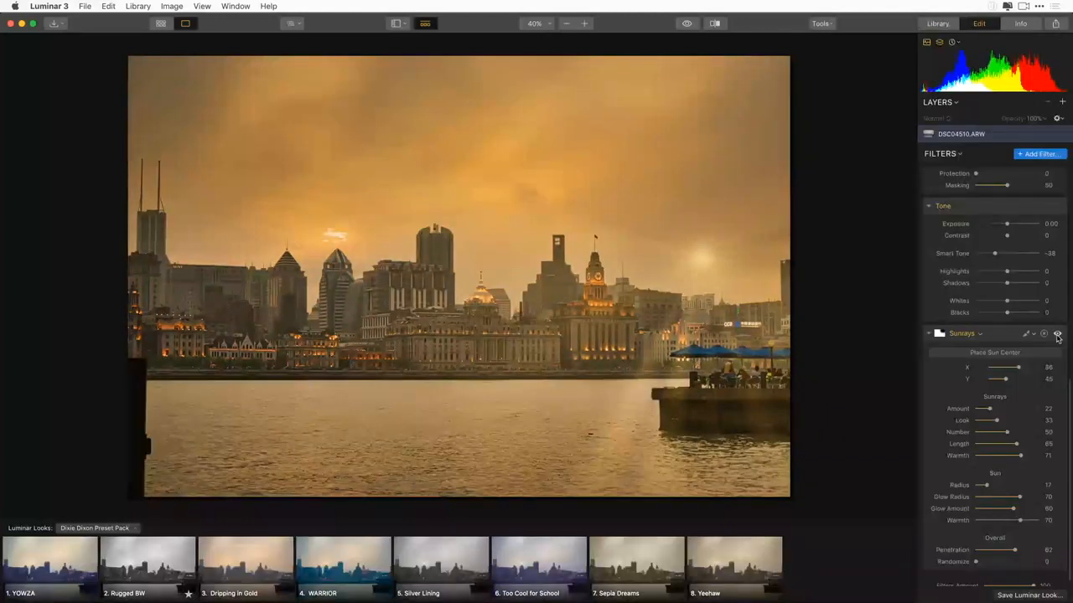
{"action": "left_click", "coordinate": [1057, 334]}
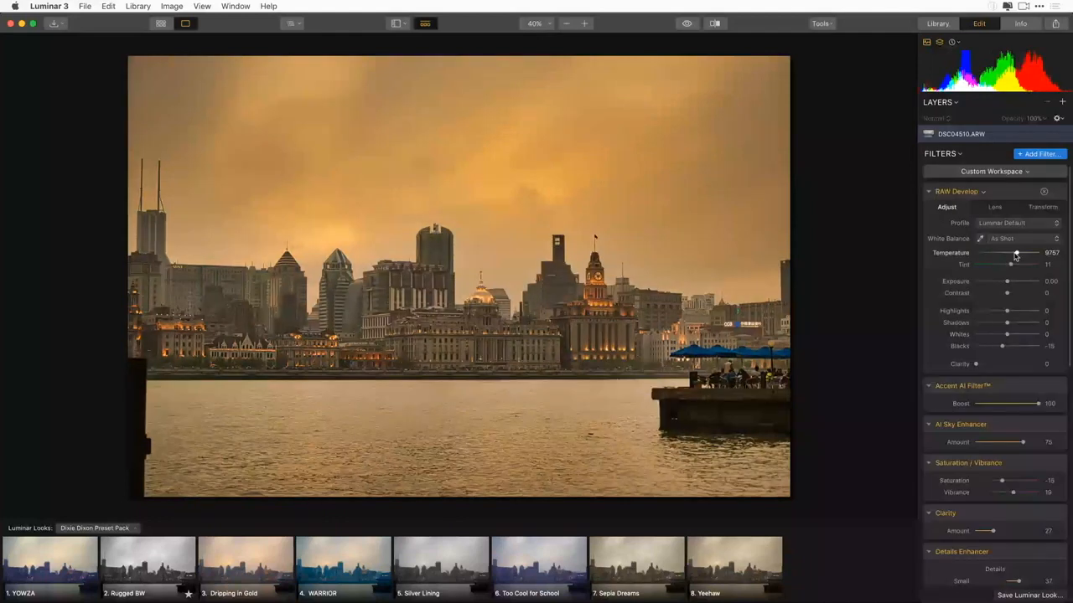
Set the RAW Develop Temperature to 6736 and Blacks to -46, and raise the Tone filter's Smart Tone above zero.
{"action": "left_click_drag", "start_coordinate": [1014, 257], "coordinate": [1010, 259]}
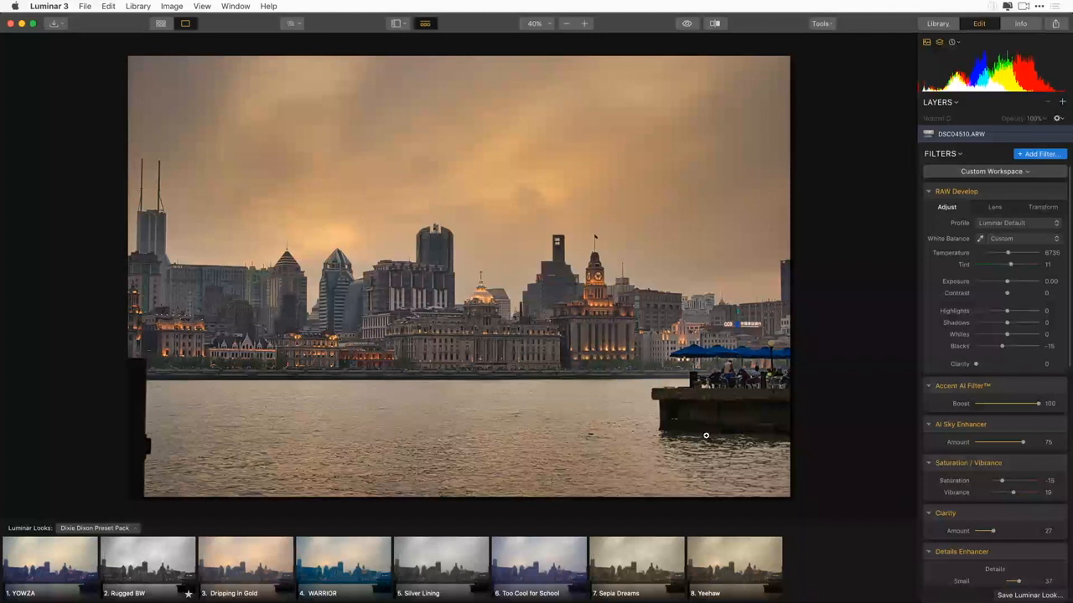
{"action": "scroll", "coordinate": [997, 466], "scroll_direction": "down", "scroll_amount": 5}
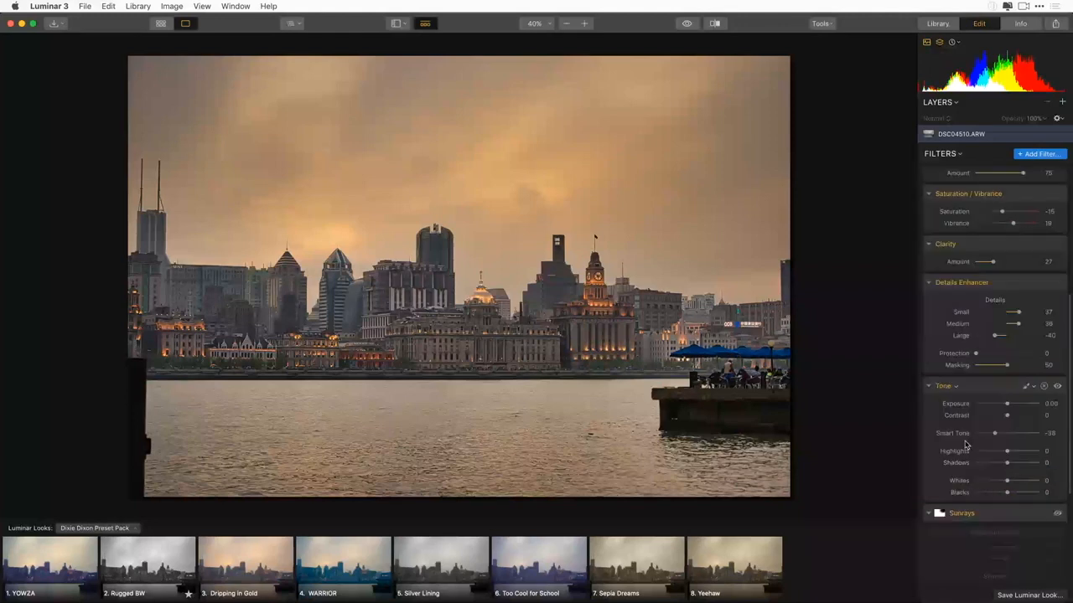
{"action": "left_click_drag", "start_coordinate": [995, 433], "coordinate": [1017, 433]}
{"action": "scroll", "coordinate": [990, 336], "scroll_direction": "up", "scroll_amount": 5}
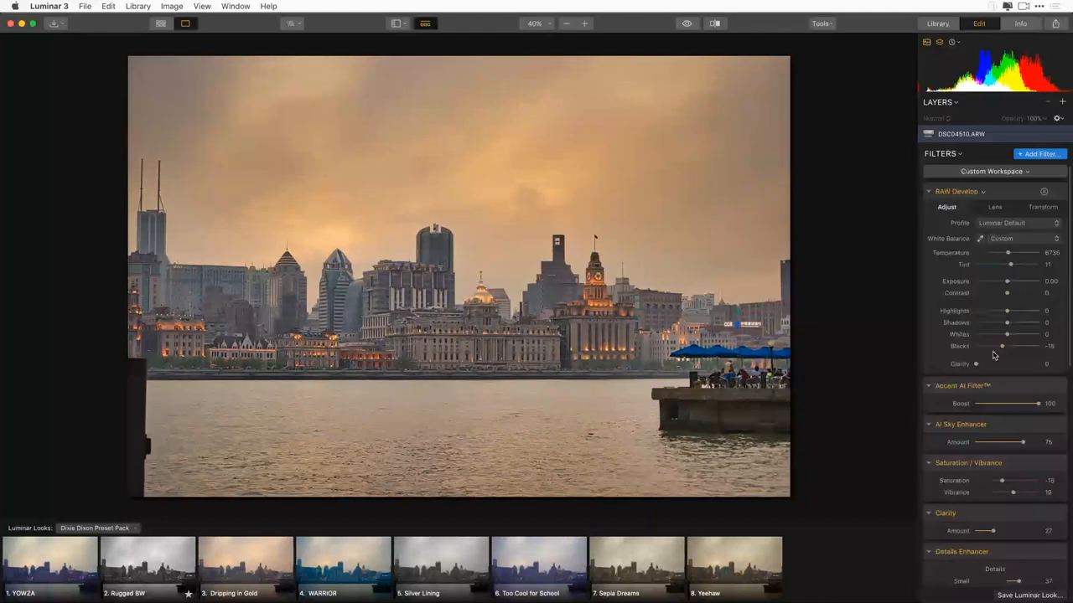
{"action": "left_click_drag", "start_coordinate": [1002, 346], "coordinate": [992, 350]}
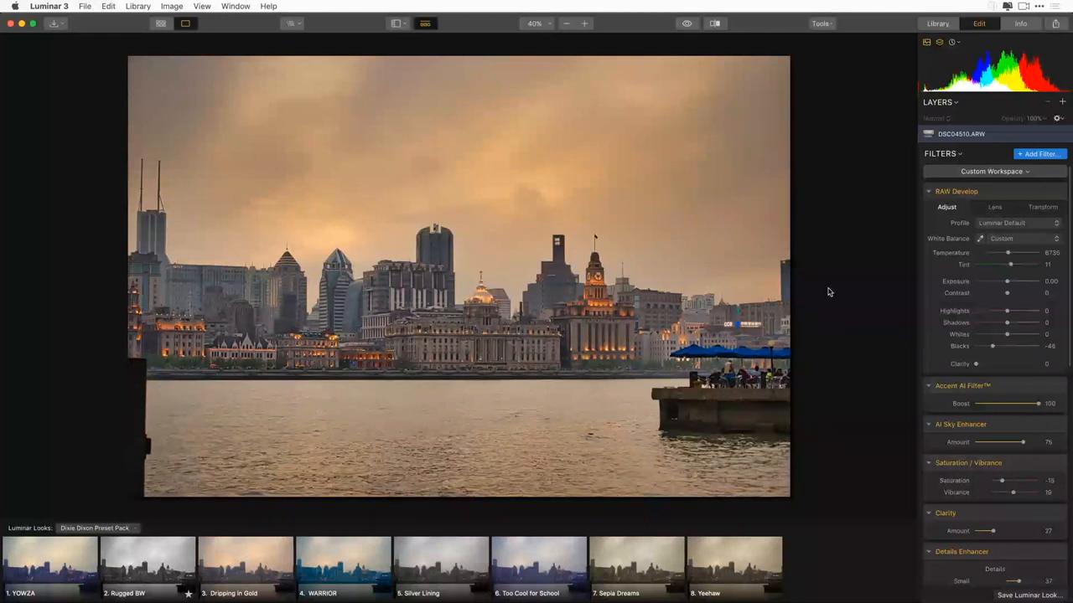
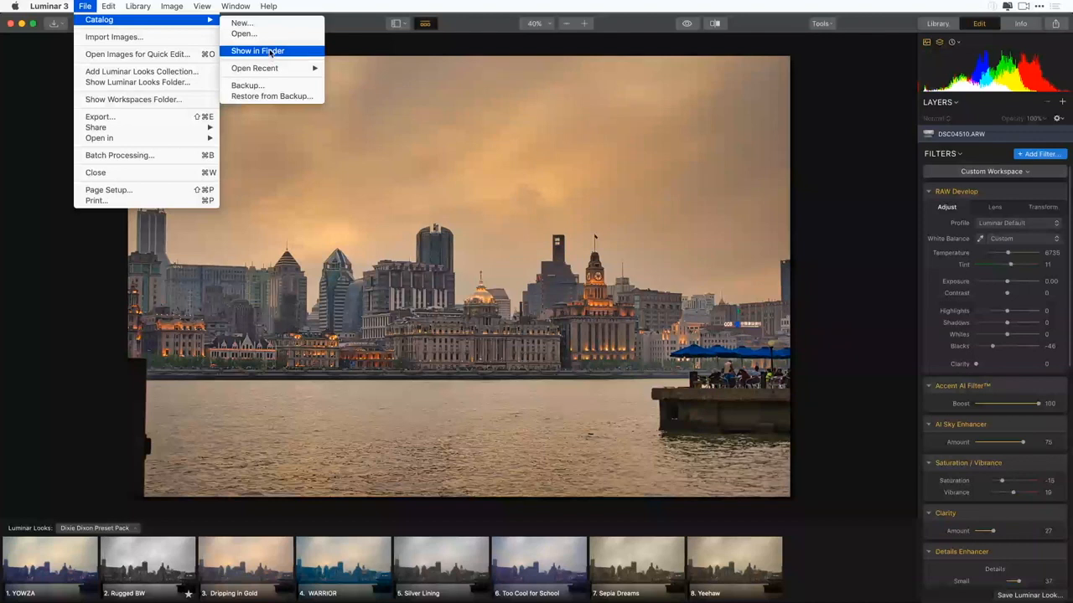
Show the current catalog in Finder, and go up to the Pictures folder sorted by most recent modification date with its expanded catalog folder collapsed.
{"action": "left_click", "coordinate": [270, 52]}
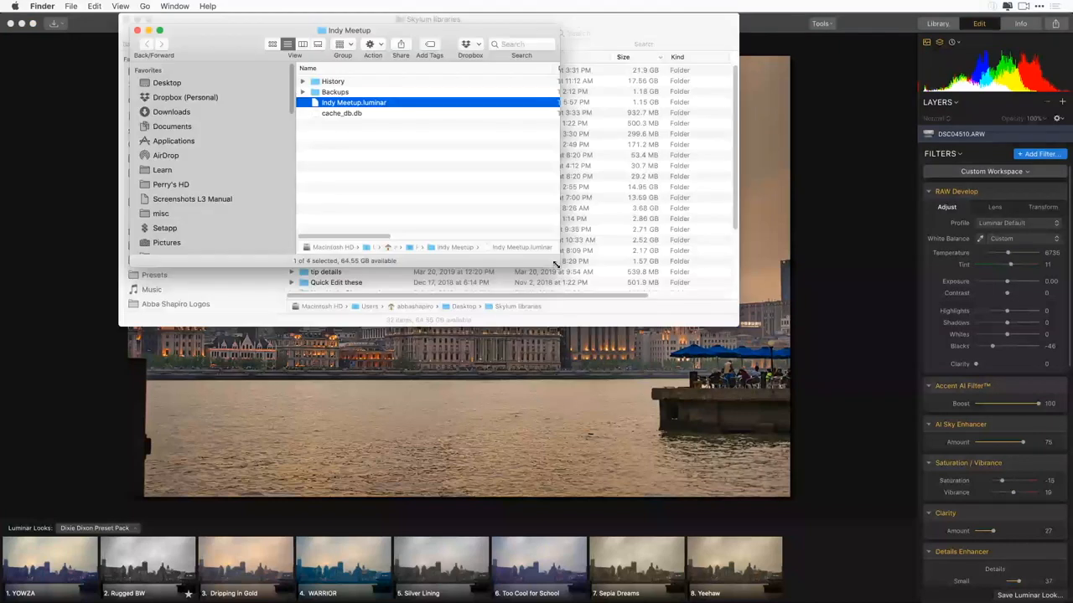
{"action": "left_click_drag", "start_coordinate": [556, 265], "coordinate": [816, 437]}
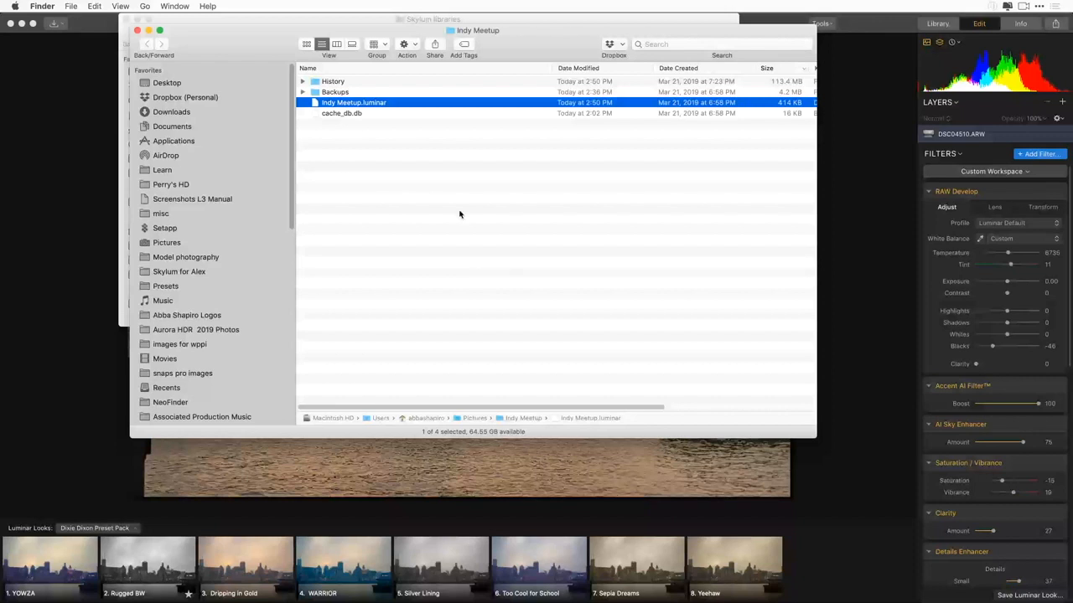
{"action": "left_click", "coordinate": [480, 32], "text": "super"}
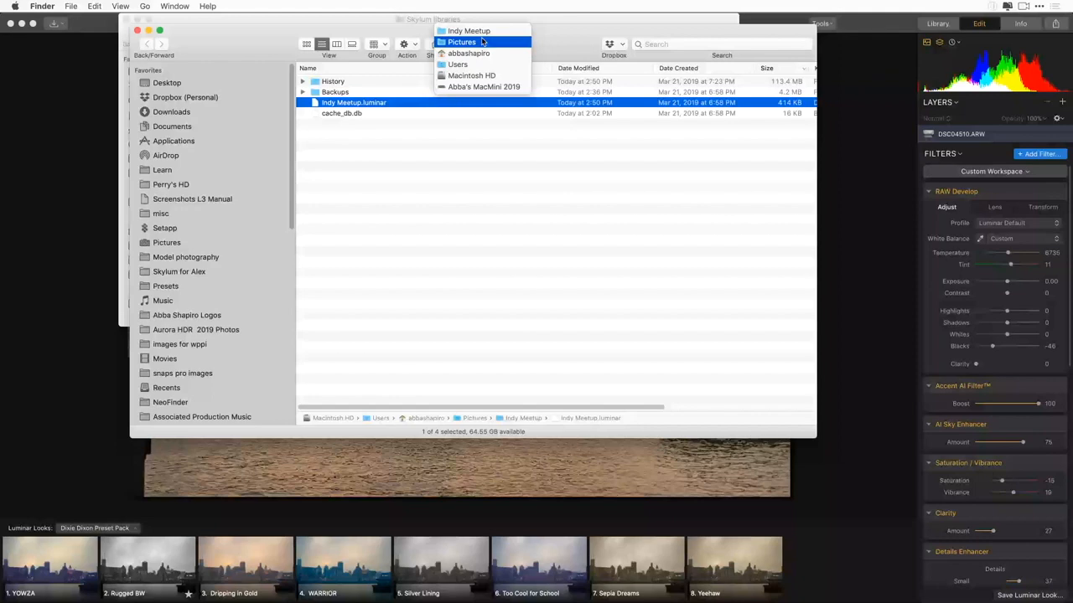
{"action": "left_click", "coordinate": [463, 42]}
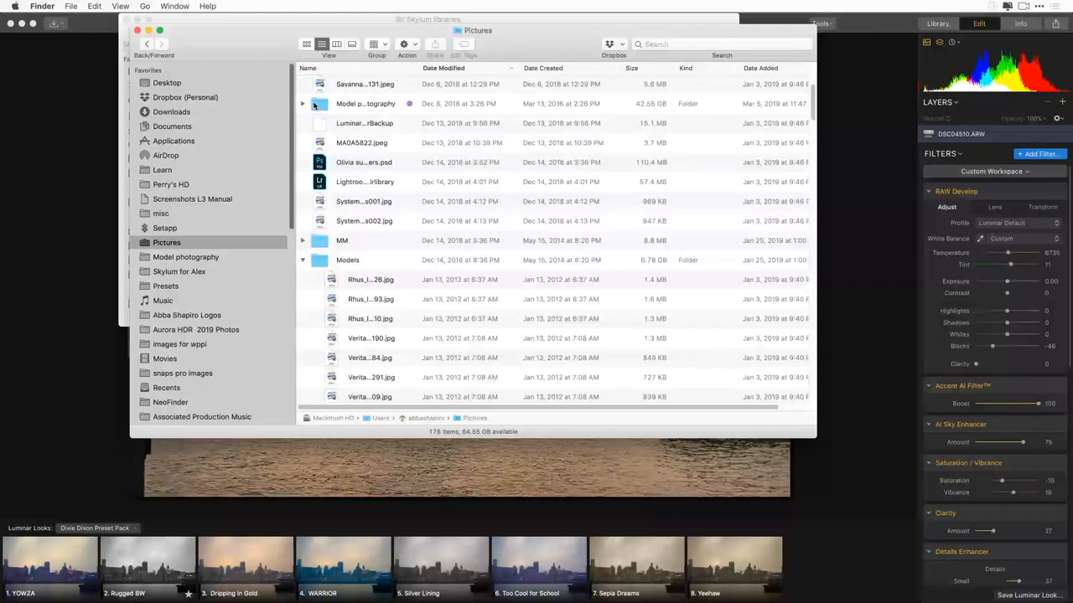
{"action": "left_click", "coordinate": [451, 70]}
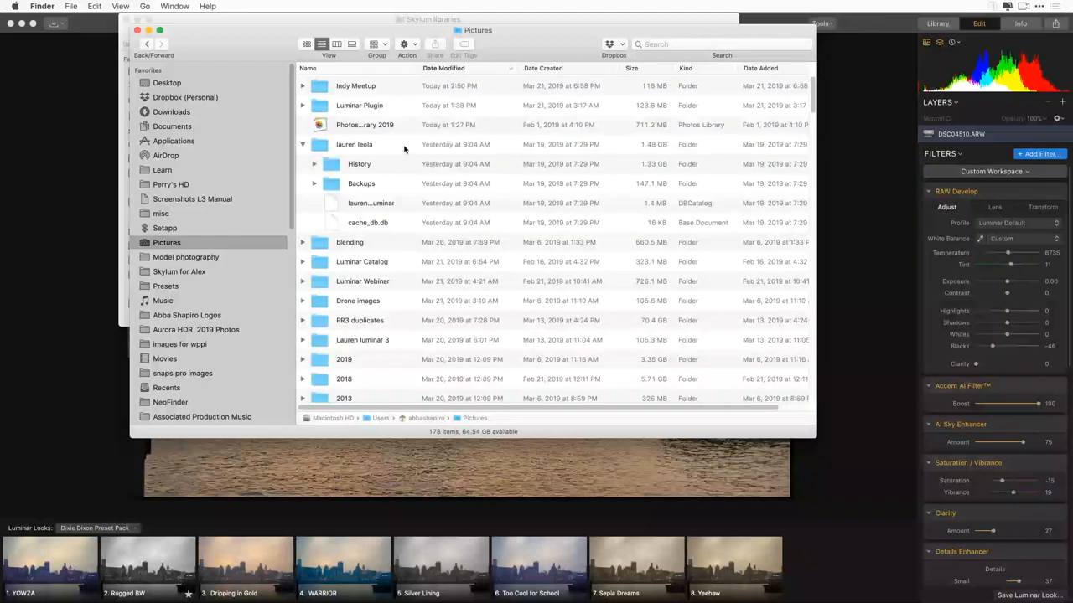
{"action": "left_click", "coordinate": [303, 145]}
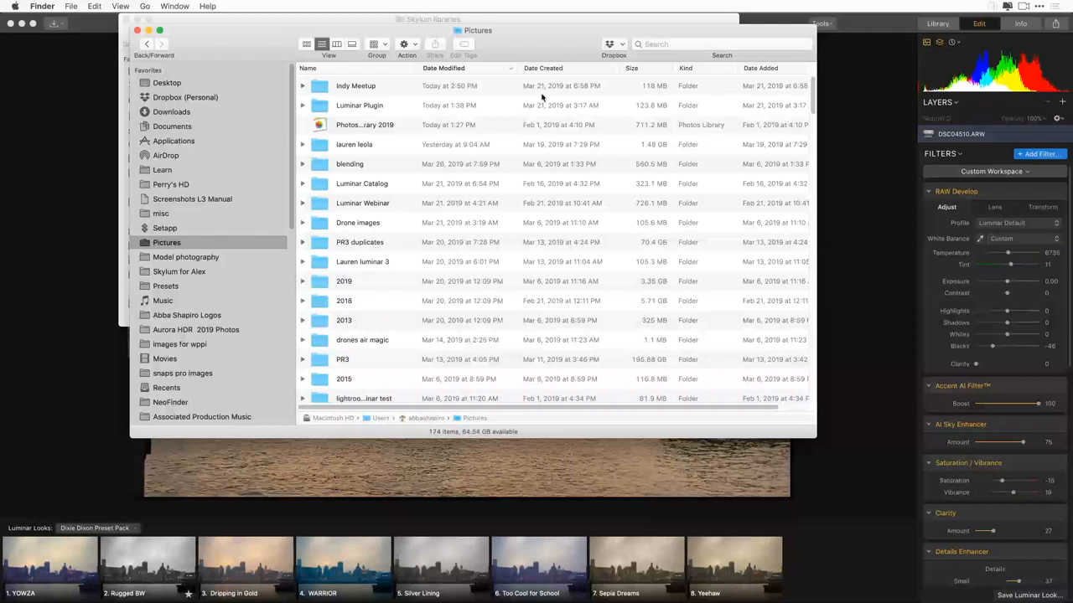
Examine the Indy Meetup catalog folder and its History contents in Finder, and return to the Library view in Luminar 3.
{"action": "left_click", "coordinate": [303, 86]}
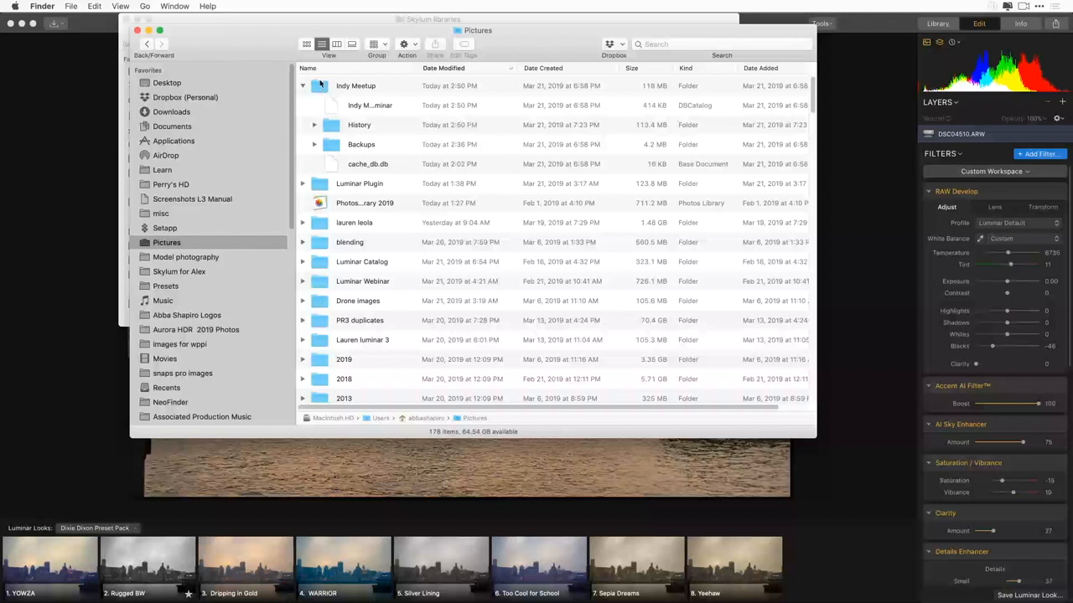
{"action": "double_click", "coordinate": [319, 84]}
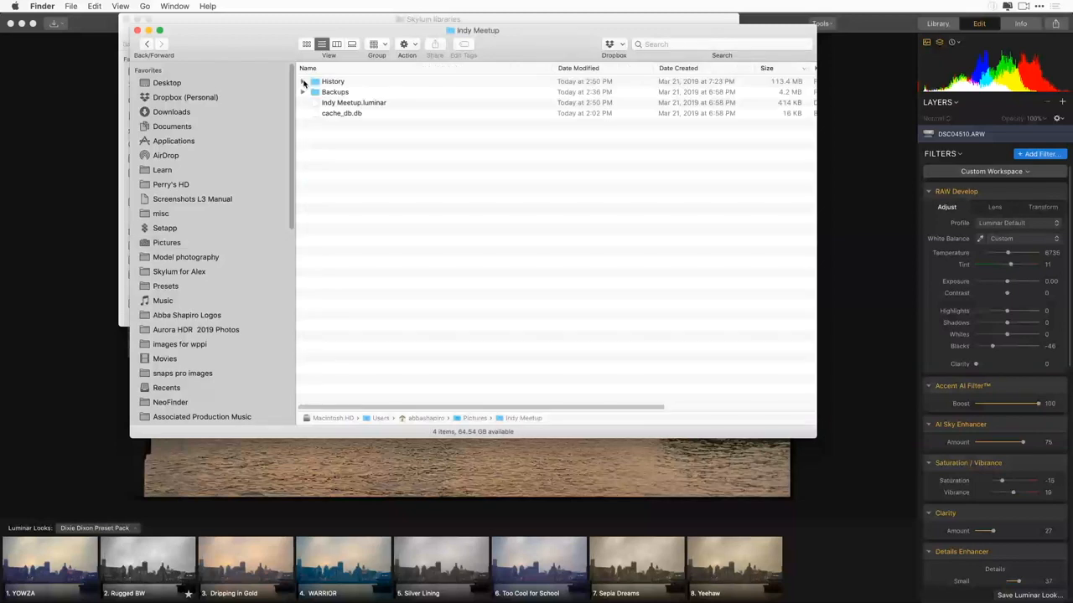
{"action": "left_click", "coordinate": [303, 81]}
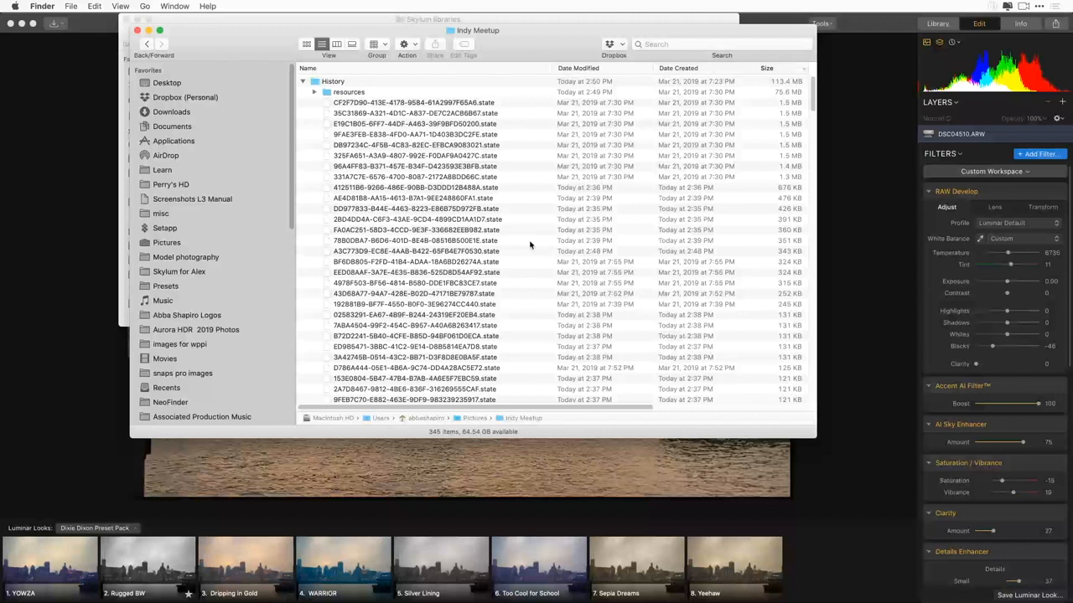
{"action": "left_click", "coordinate": [138, 31]}
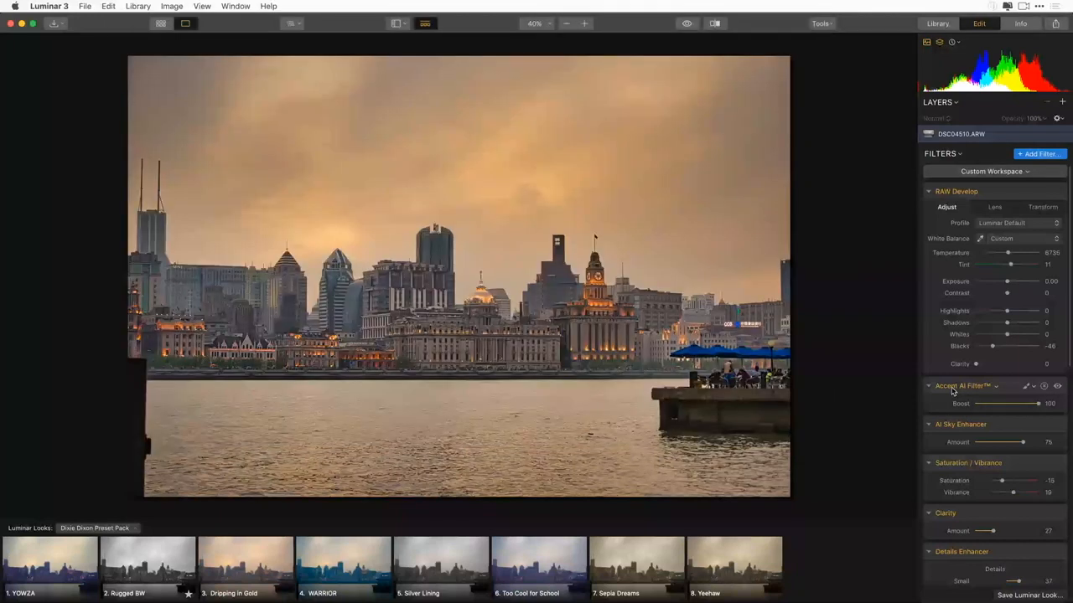
{"action": "key", "text": "l"}
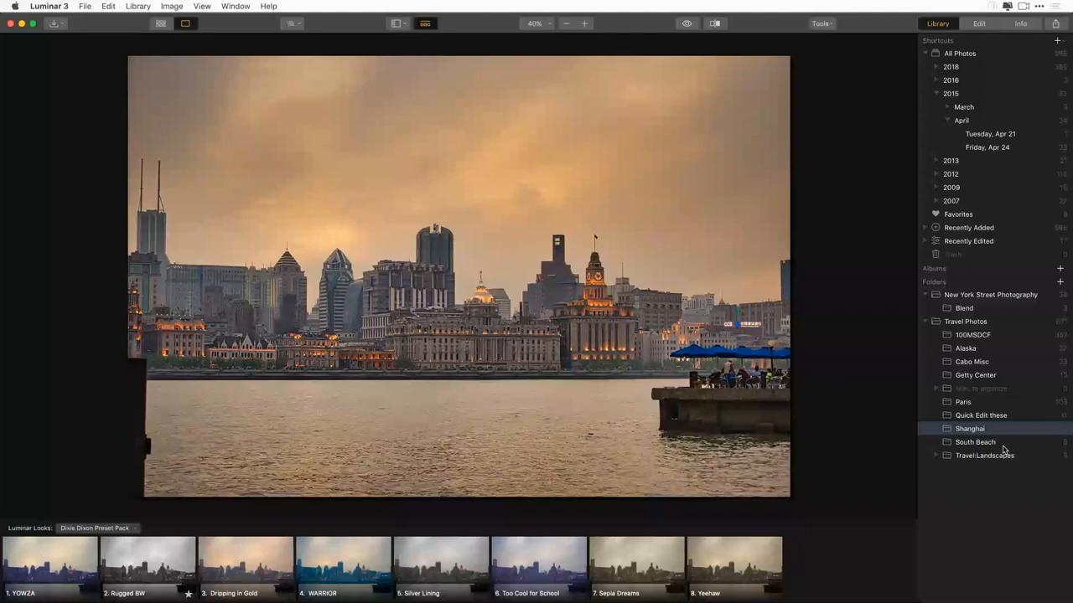
Start removing the New York Street Photography folder from the catalog, and cancel at the confirmation.
{"action": "right_click", "coordinate": [999, 295]}
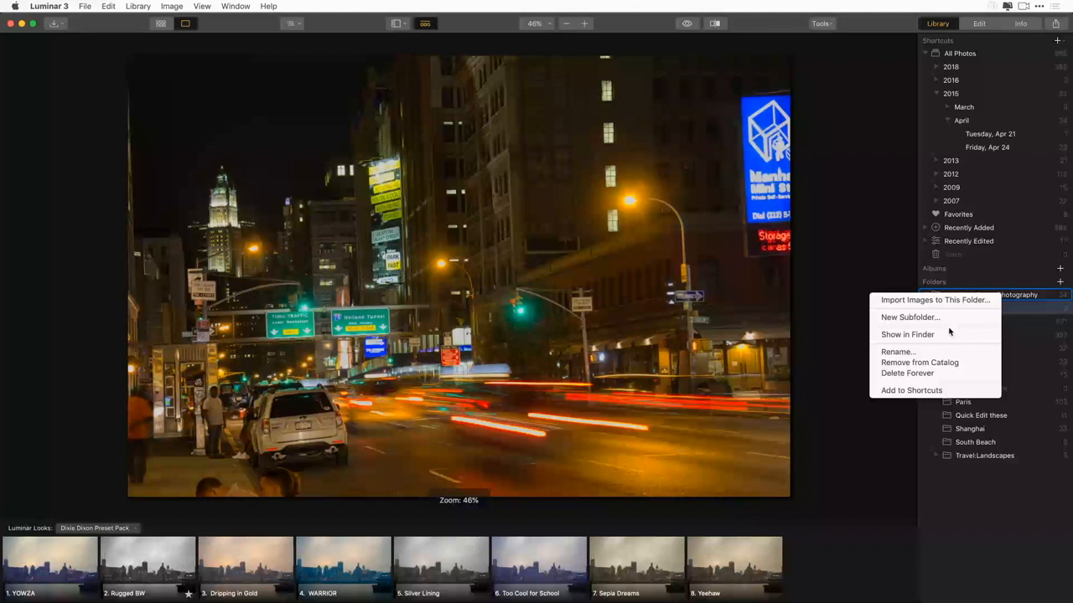
{"action": "left_click", "coordinate": [920, 362]}
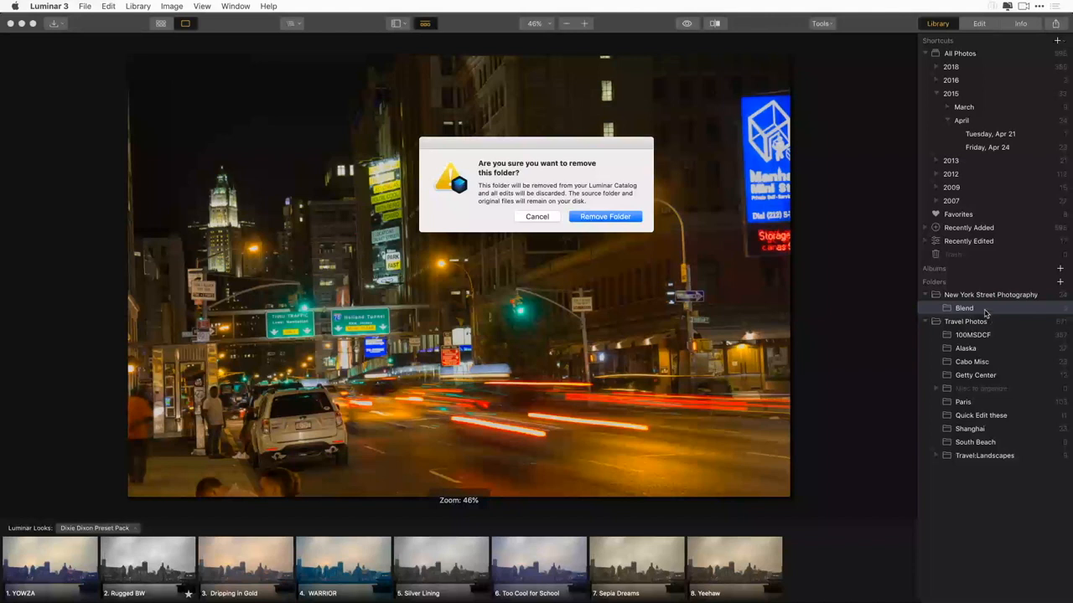
{"action": "left_click", "coordinate": [536, 217]}
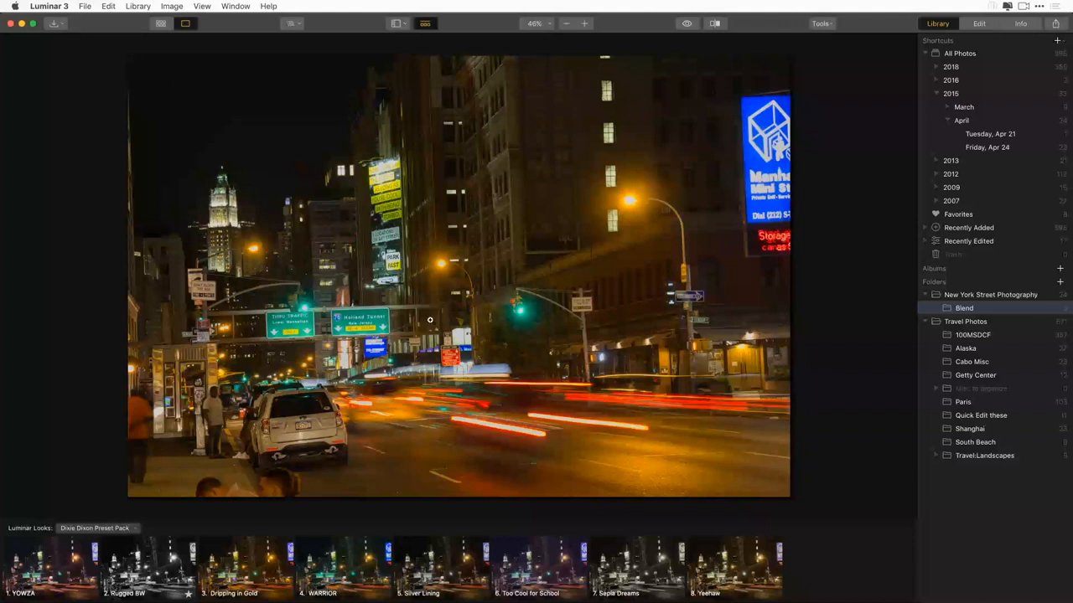
Briefly open the Blend street photo for editing, return to the gallery showing All Photos, and display the Alaska folder.
{"action": "left_click", "coordinate": [979, 24]}
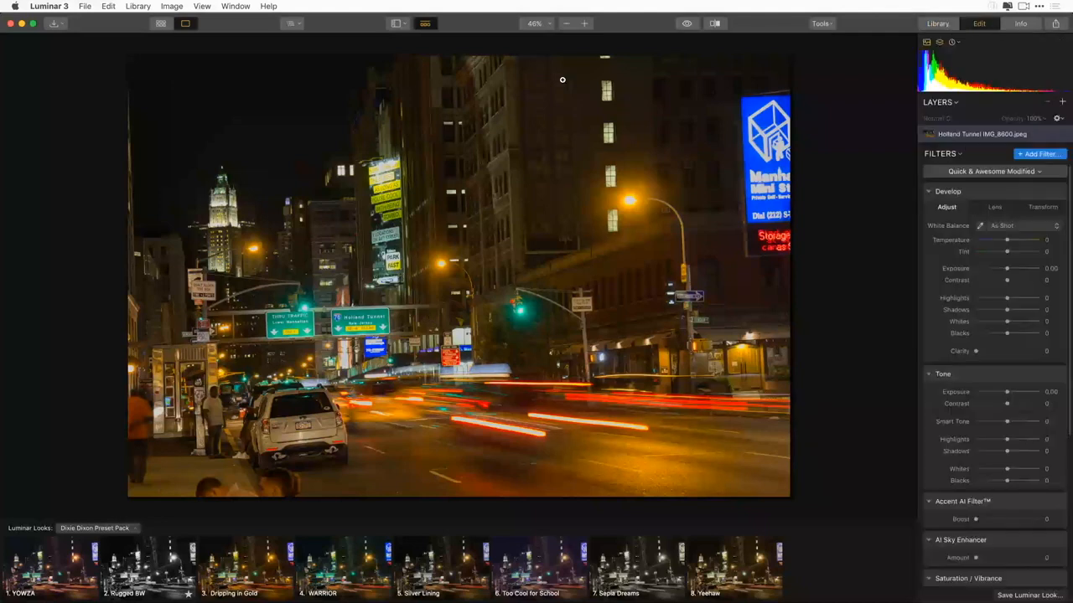
{"action": "left_click", "coordinate": [161, 23]}
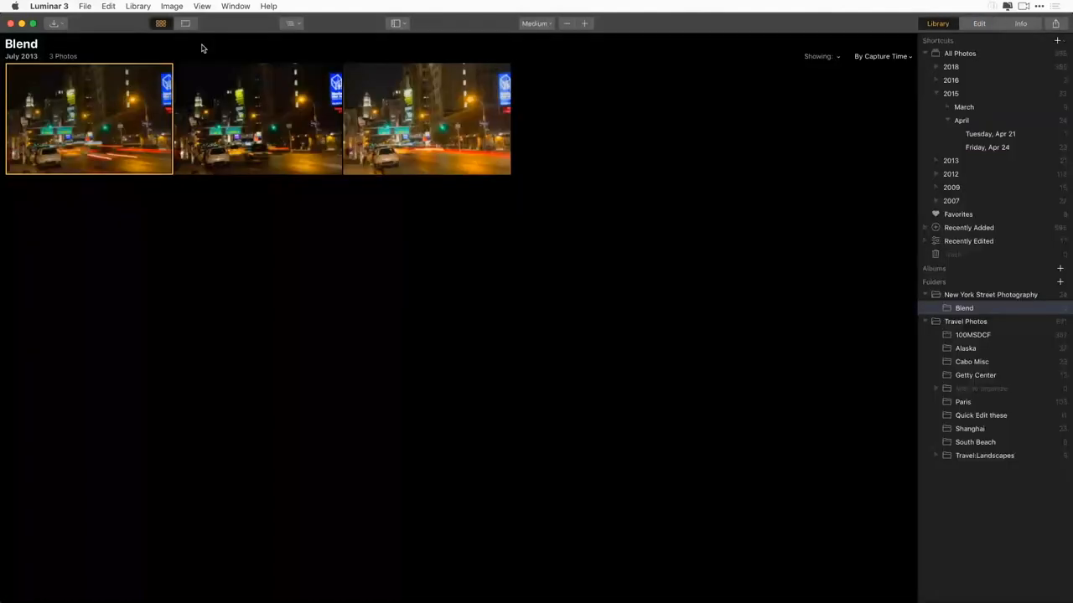
{"action": "left_click", "coordinate": [959, 54]}
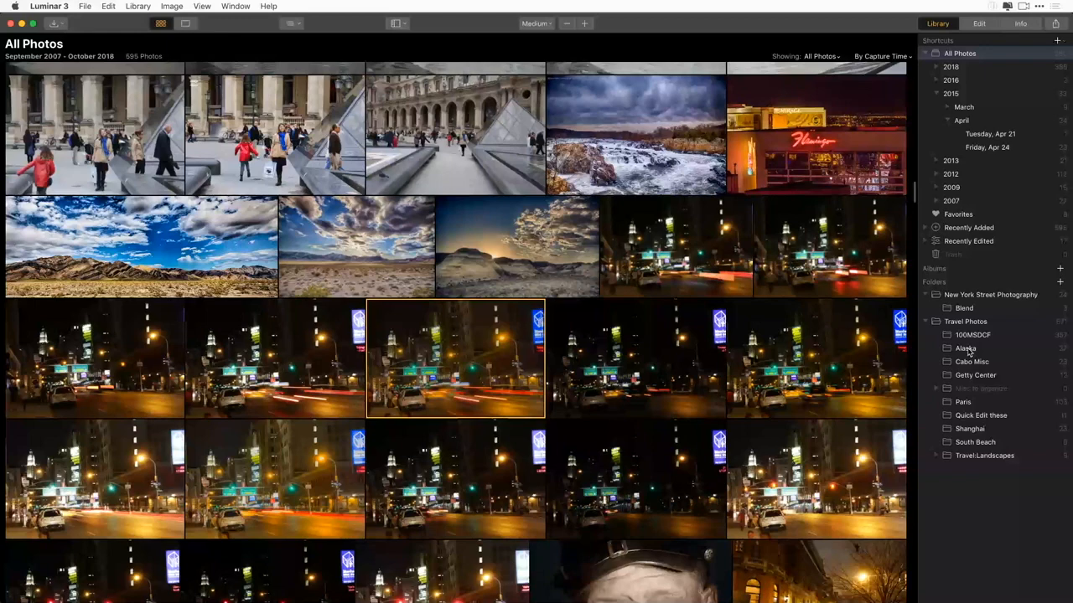
{"action": "left_click", "coordinate": [965, 348]}
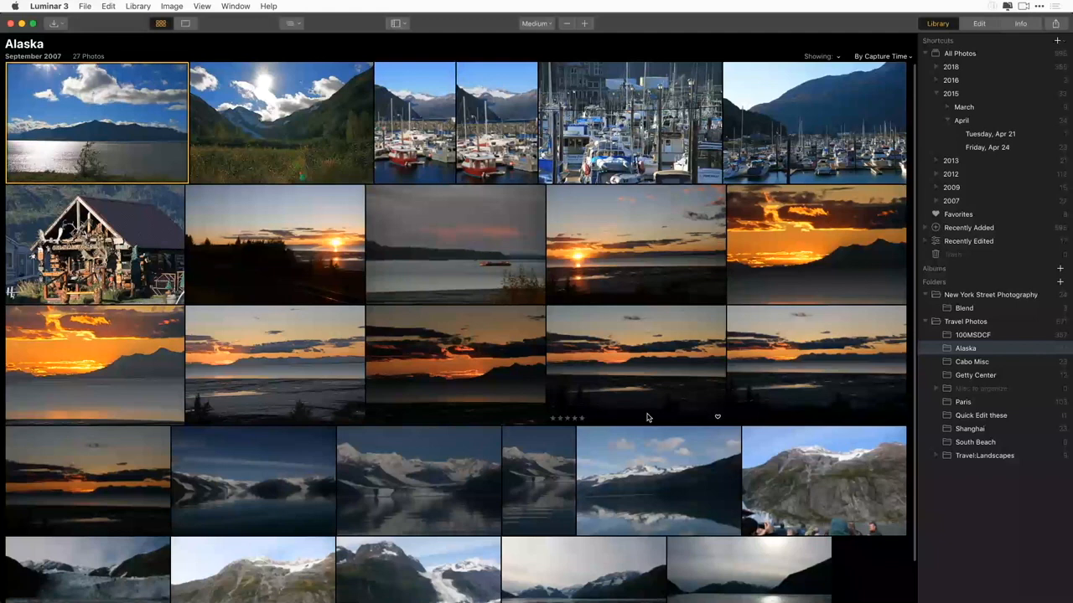
{"action": "scroll", "coordinate": [647, 418], "scroll_direction": "up", "scroll_amount": 1}
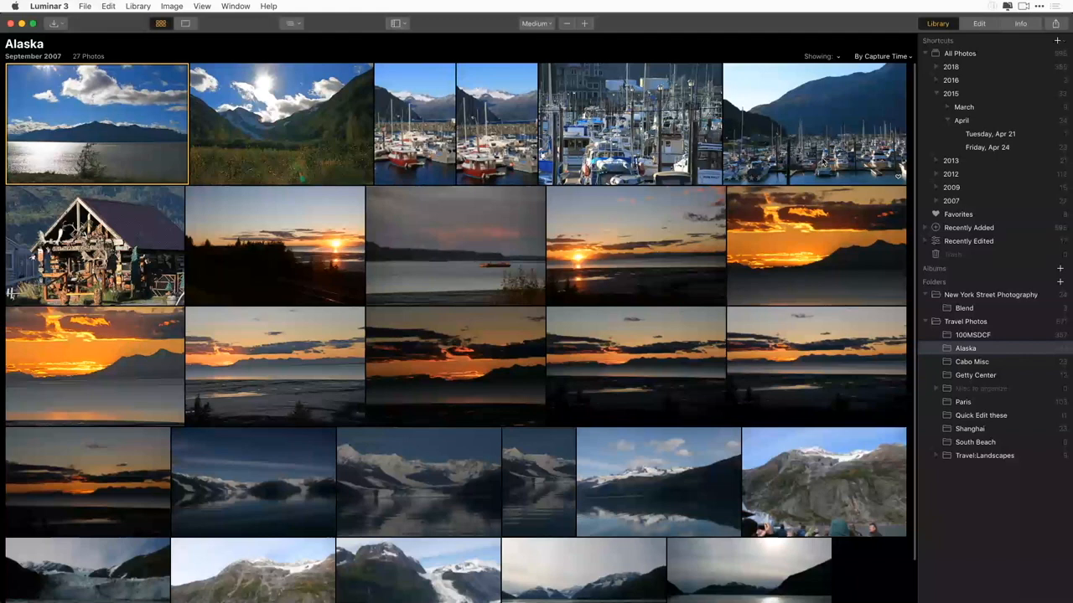
Open the vertical harbor photo IMG_3357.JPG for editing, raise its AI Sky Enhancer Amount above zero, and return to the gallery.
{"action": "left_click", "coordinate": [494, 144]}
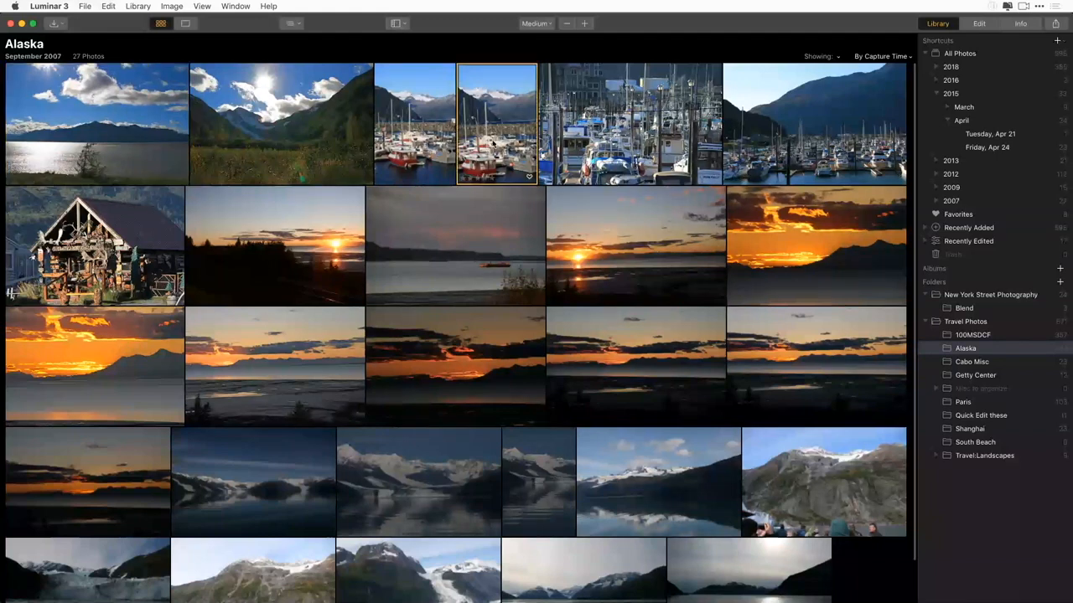
{"action": "double_click", "coordinate": [493, 144]}
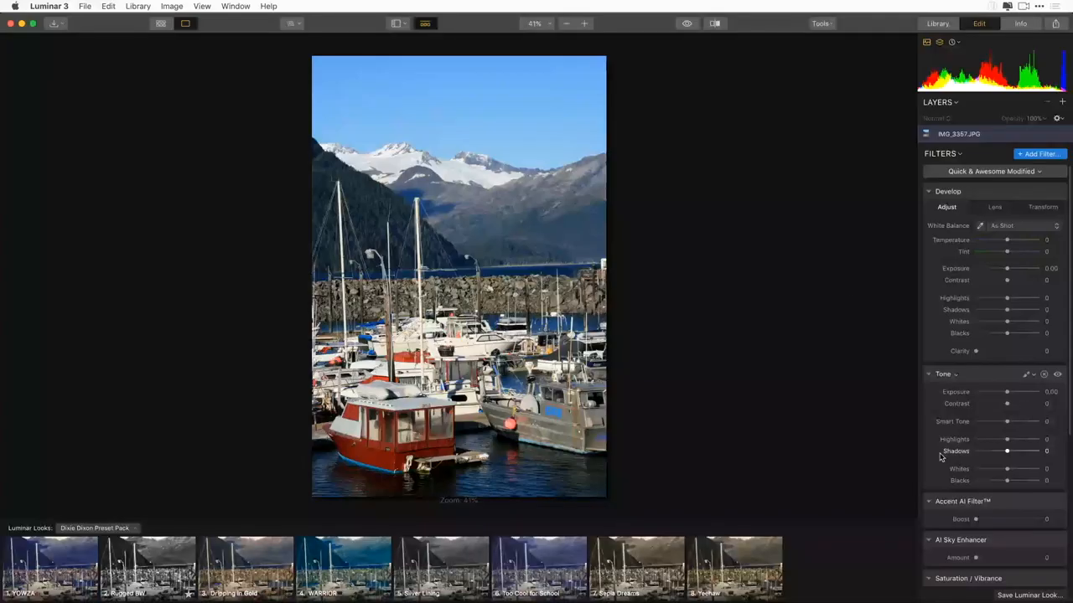
{"action": "scroll", "coordinate": [956, 453], "scroll_direction": "down", "scroll_amount": 3}
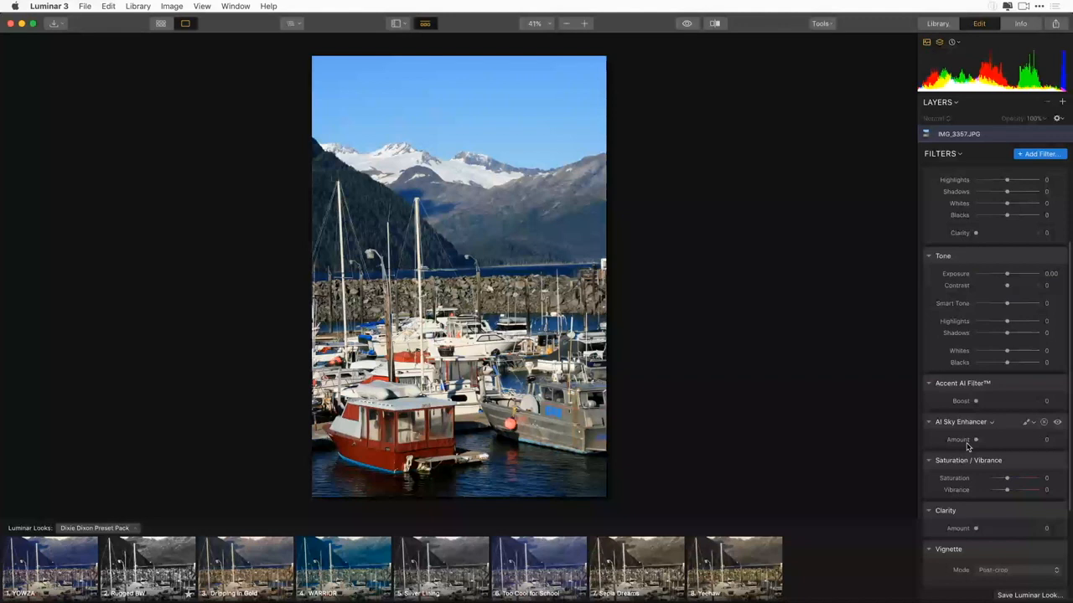
{"action": "left_click_drag", "start_coordinate": [974, 440], "coordinate": [1007, 452]}
{"action": "left_click", "coordinate": [160, 23]}
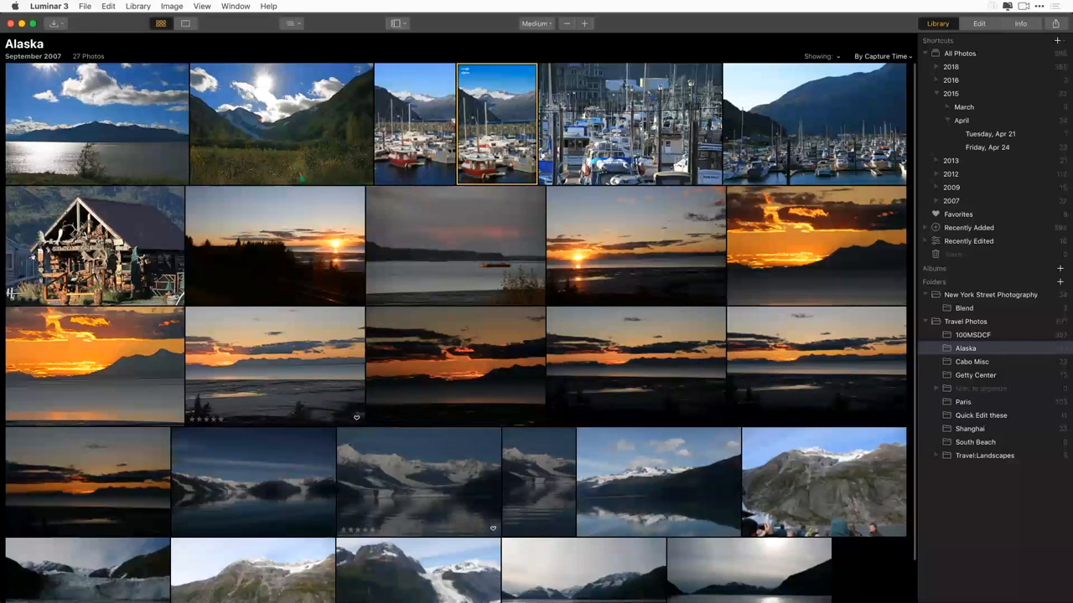
View the harbor photo IMG_3360.JPG in editing mode, and return to the Alaska folder's gallery.
{"action": "left_click", "coordinate": [134, 258]}
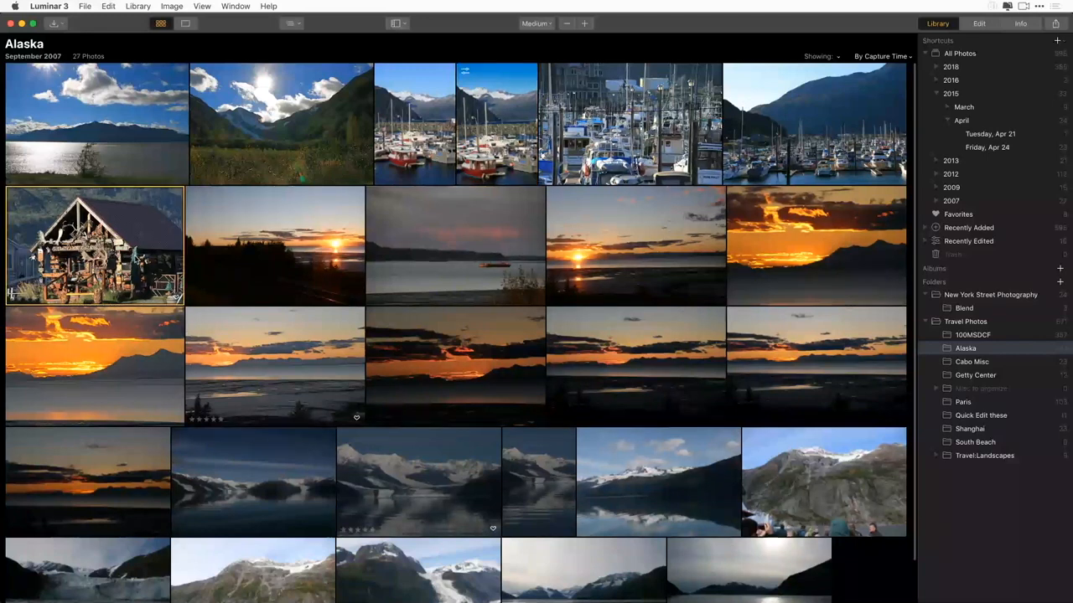
{"action": "left_click", "coordinate": [814, 125]}
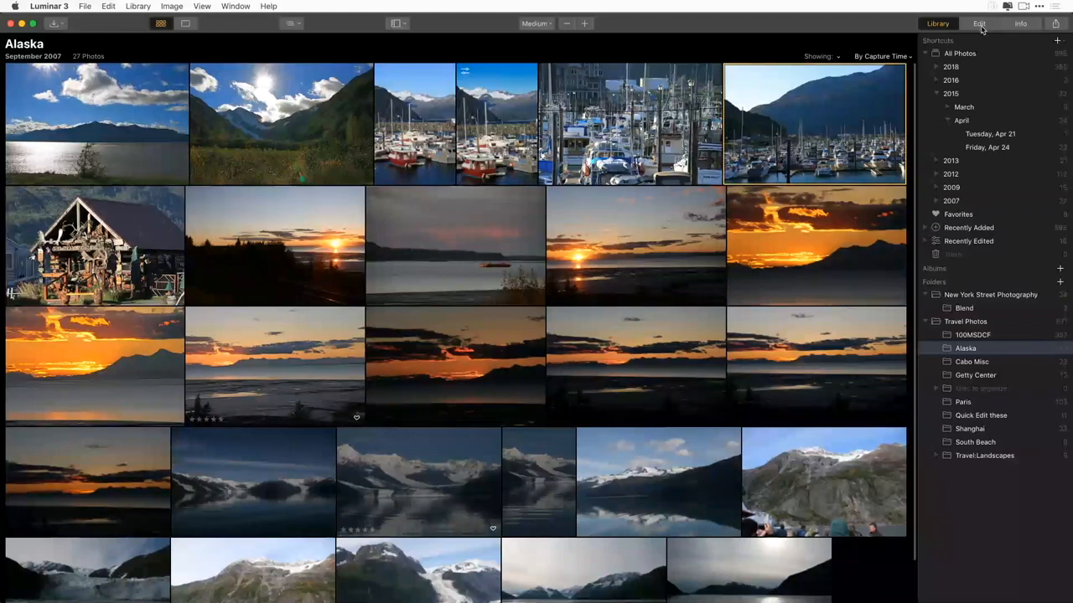
{"action": "left_click", "coordinate": [979, 23]}
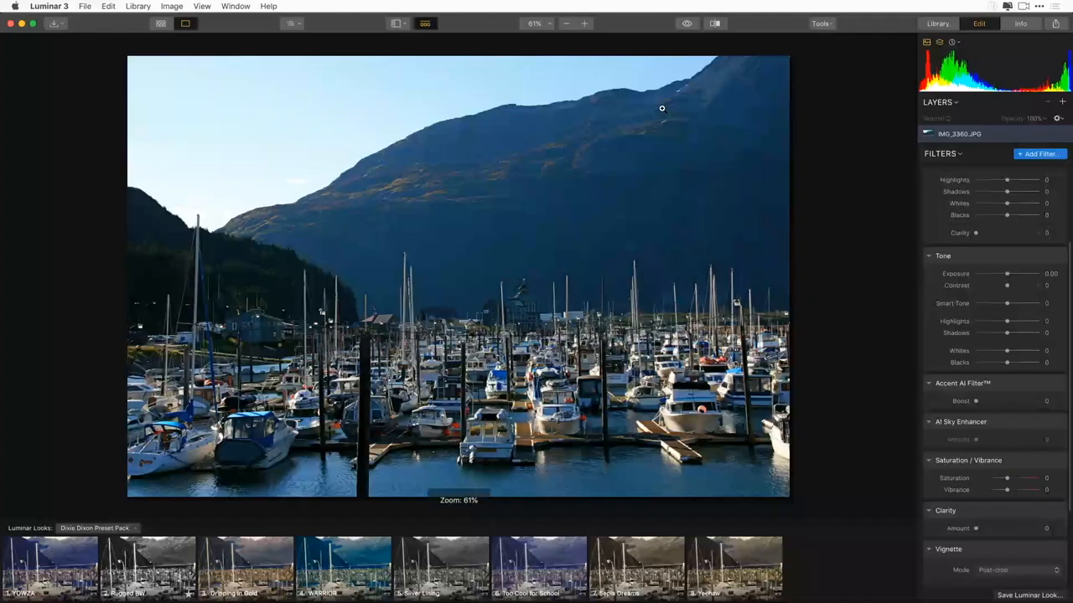
{"action": "left_click", "coordinate": [940, 25]}
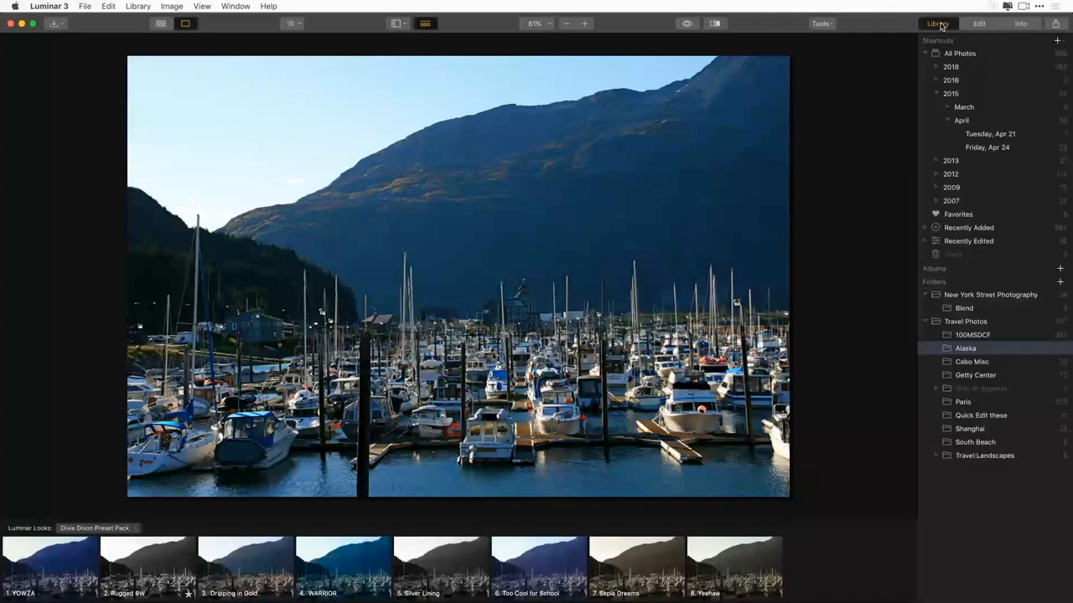
{"action": "left_click", "coordinate": [161, 24]}
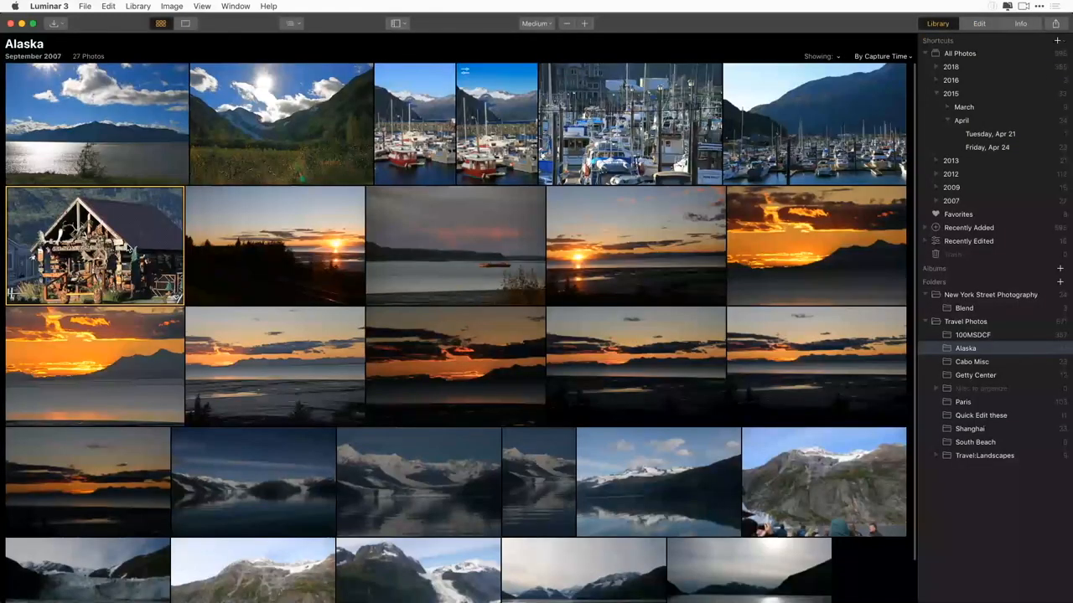
Open the log cabin photo IMG_3383.JPG for editing and switch its filter workspace to Quick & Awesome.
{"action": "left_click", "coordinate": [979, 24]}
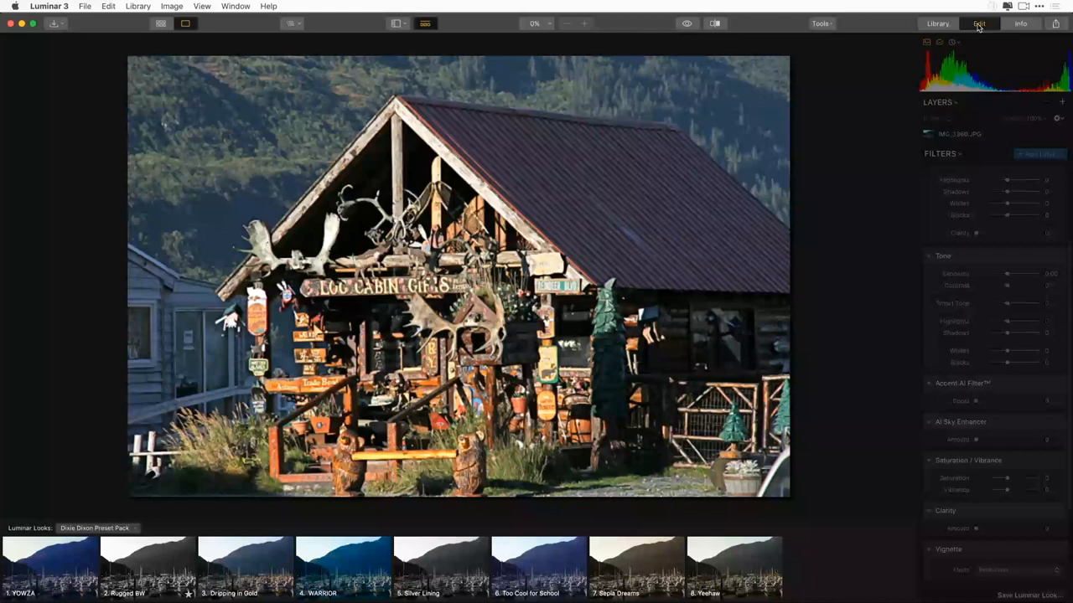
{"action": "left_click", "coordinate": [957, 154]}
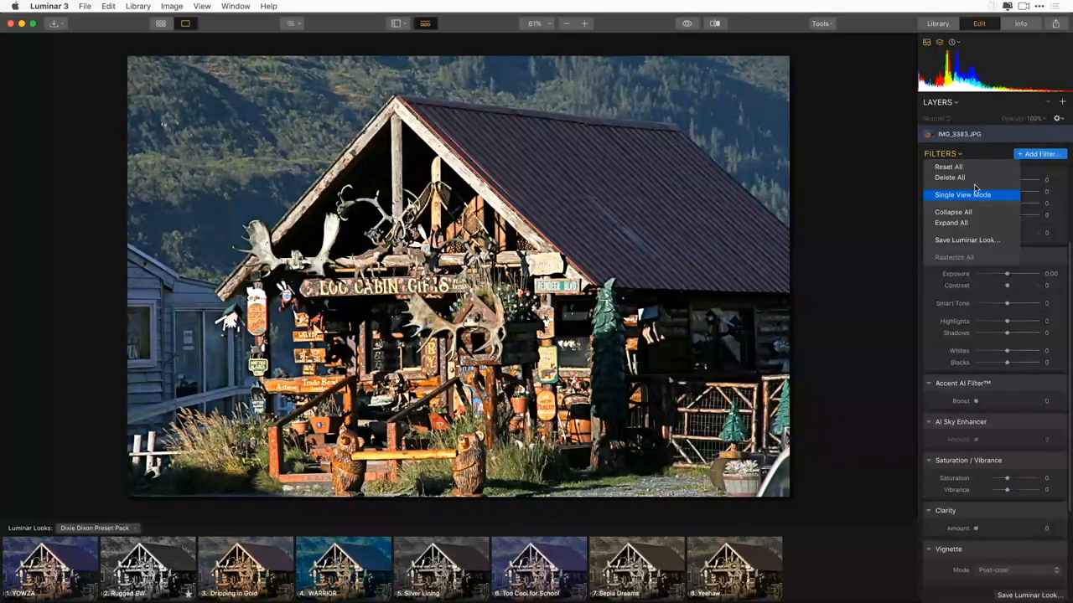
{"action": "left_click", "coordinate": [975, 194]}
{"action": "left_click", "coordinate": [992, 171]}
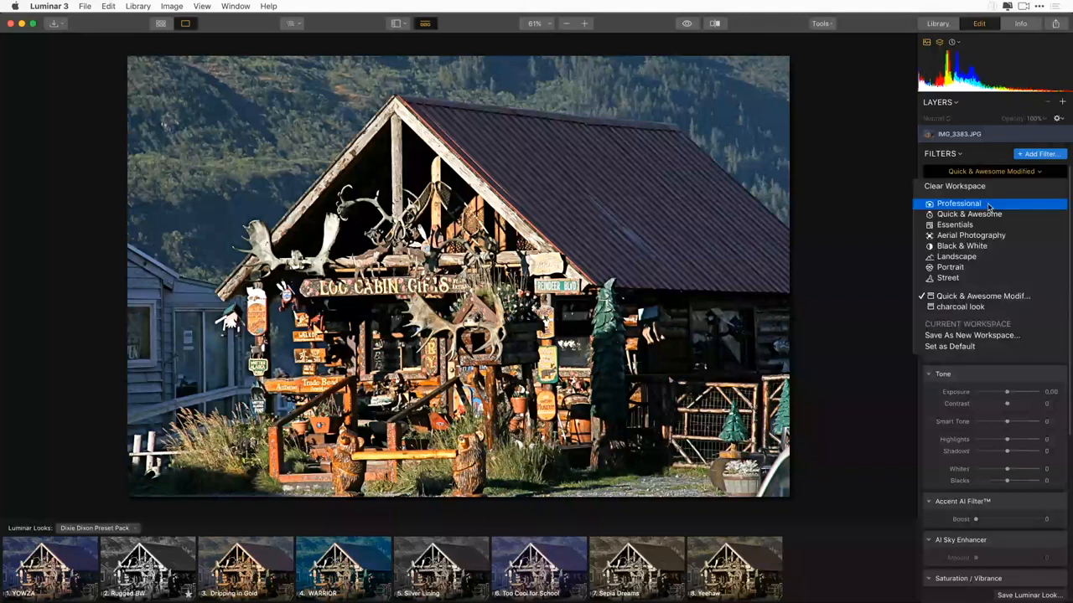
{"action": "left_click", "coordinate": [972, 214]}
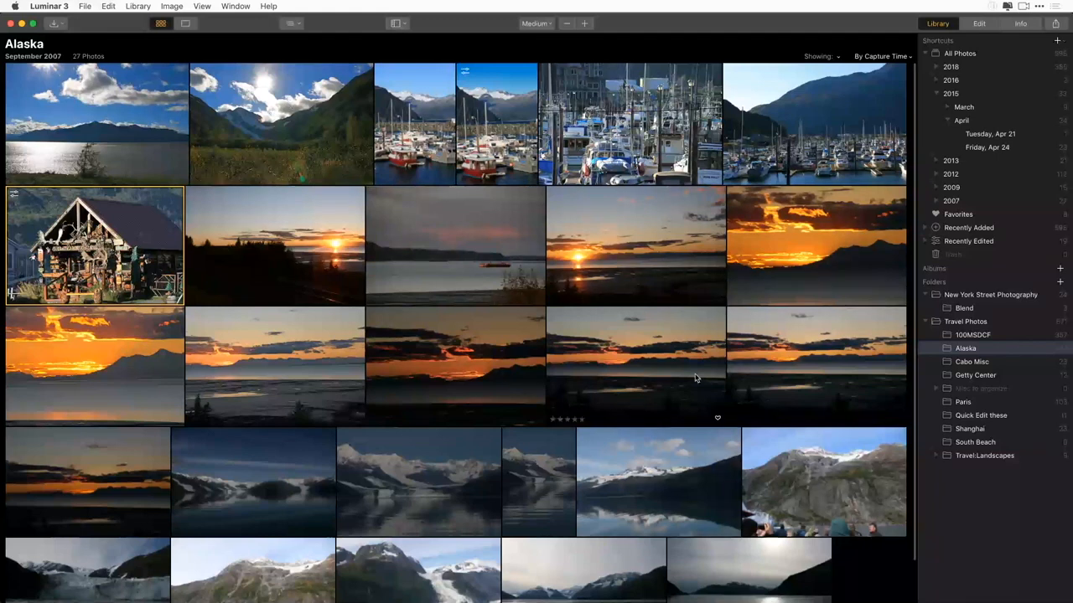
Look over the Alaska folder's photos, check the log cabin photo in editing mode, and return to the gallery.
{"action": "scroll", "coordinate": [695, 378], "scroll_direction": "down", "scroll_amount": 1}
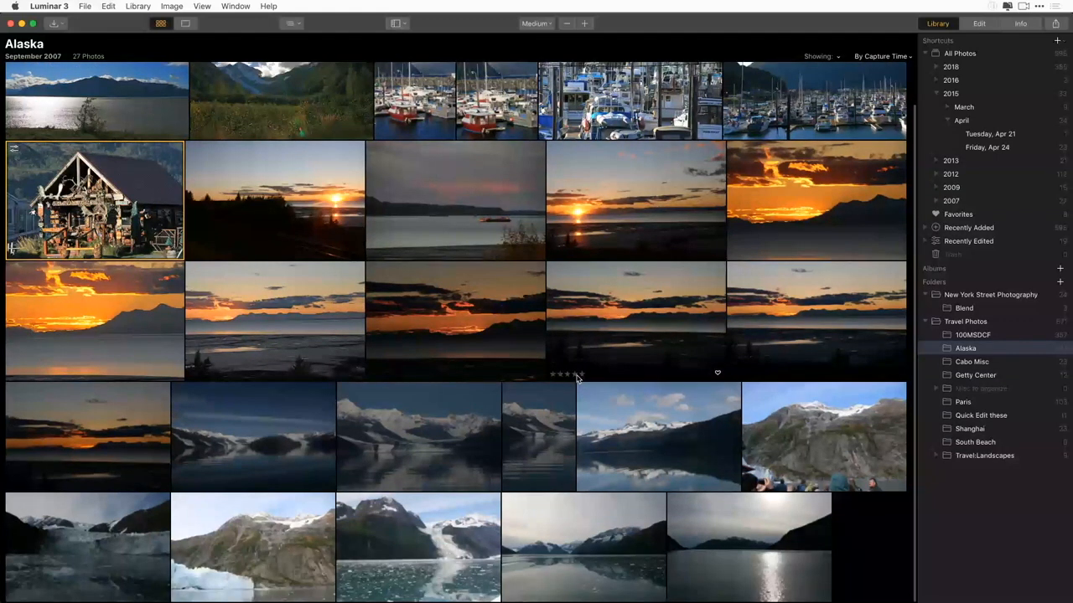
{"action": "scroll", "coordinate": [577, 378], "scroll_direction": "up", "scroll_amount": 1}
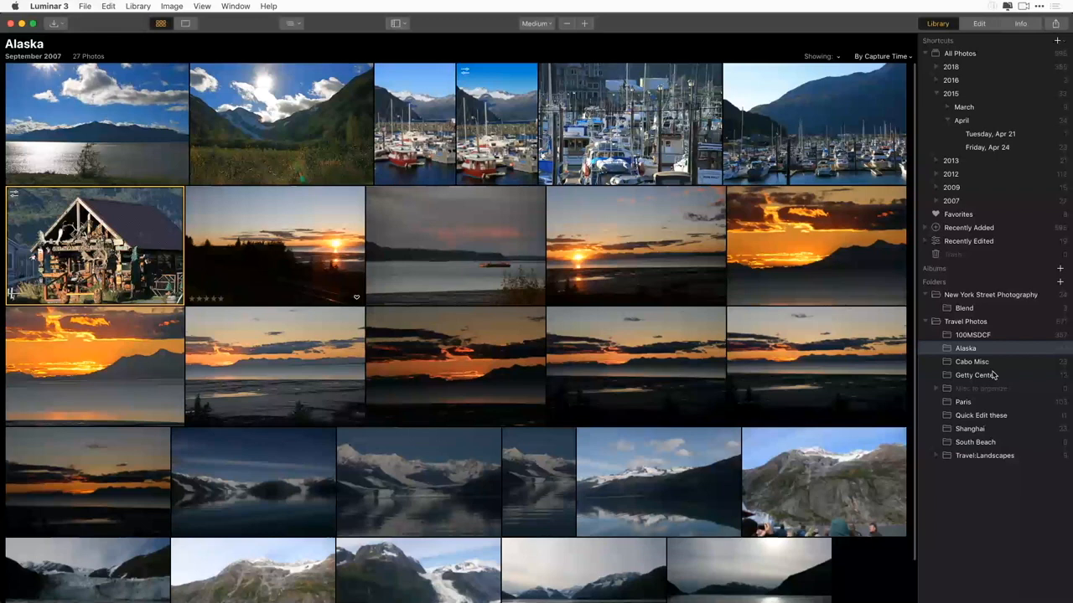
{"action": "scroll", "coordinate": [782, 345], "scroll_direction": "down", "scroll_amount": 2}
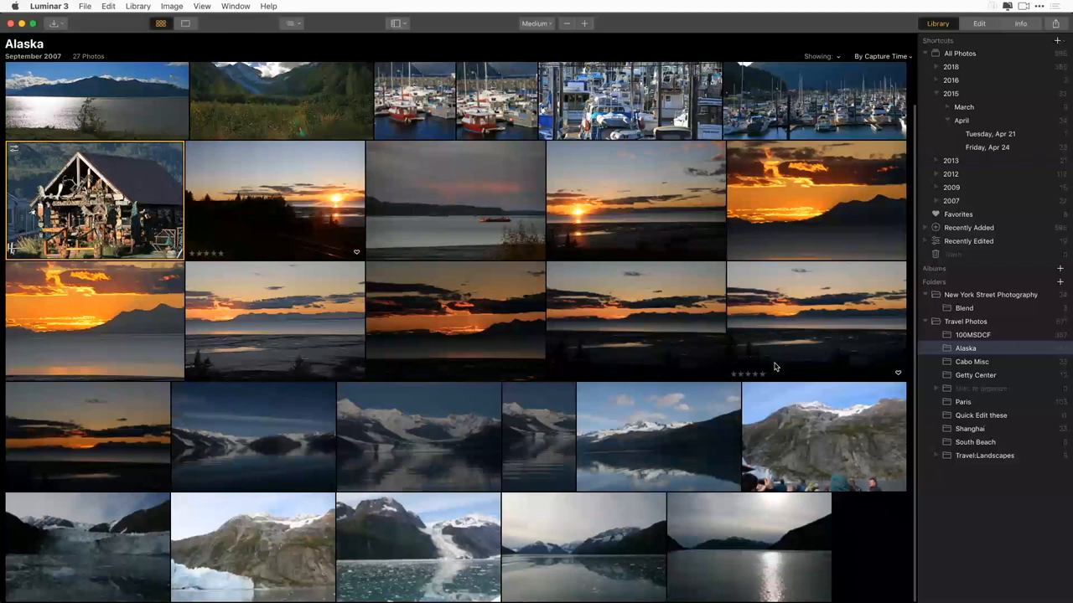
{"action": "left_click", "coordinate": [978, 22]}
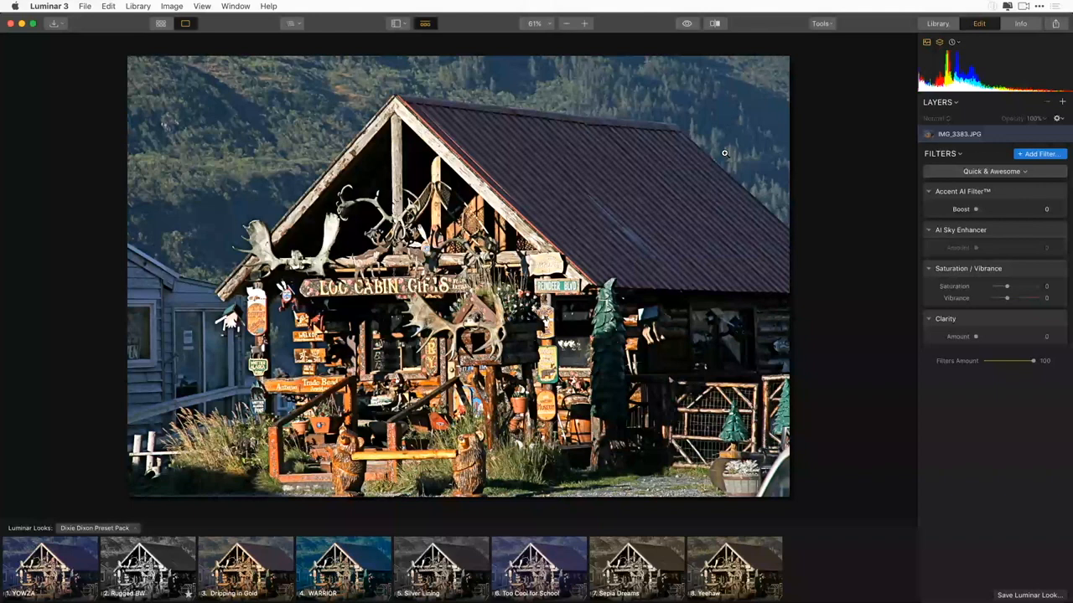
{"action": "left_click", "coordinate": [938, 23]}
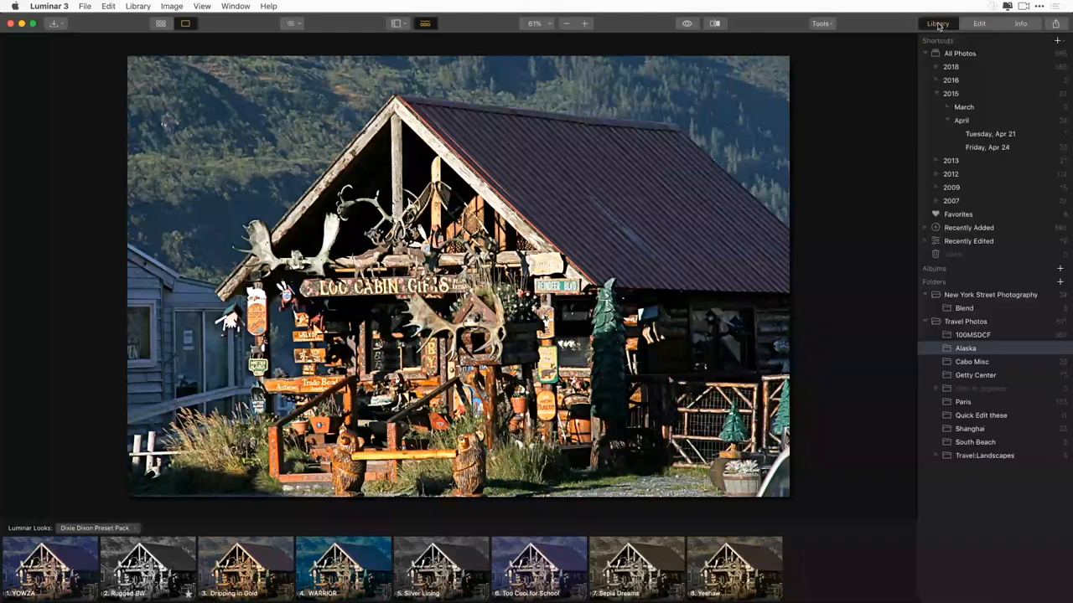
{"action": "left_click", "coordinate": [160, 23]}
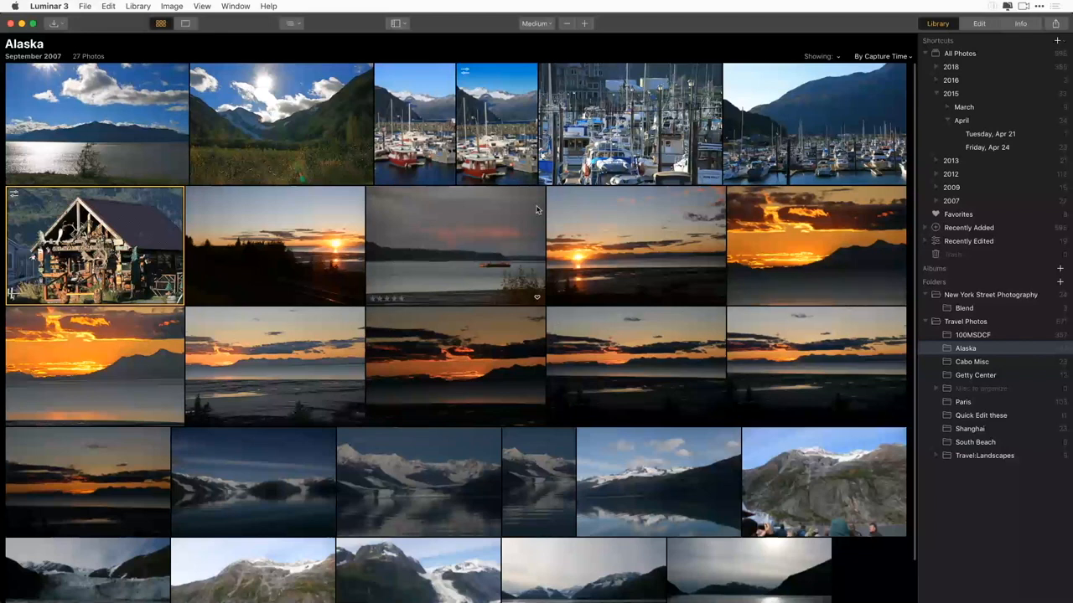
Open the sunlit mountain valley photo for editing, then set AI Sky Enhancer to 64 and the Clarity filter amount to 13.
{"action": "left_click", "coordinate": [266, 143]}
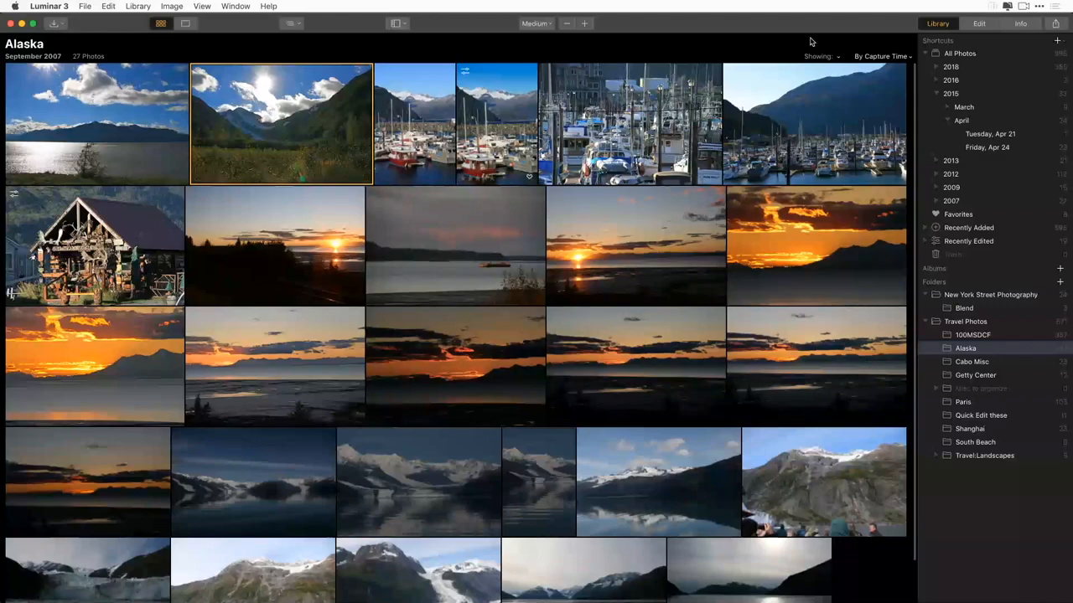
{"action": "left_click", "coordinate": [980, 23]}
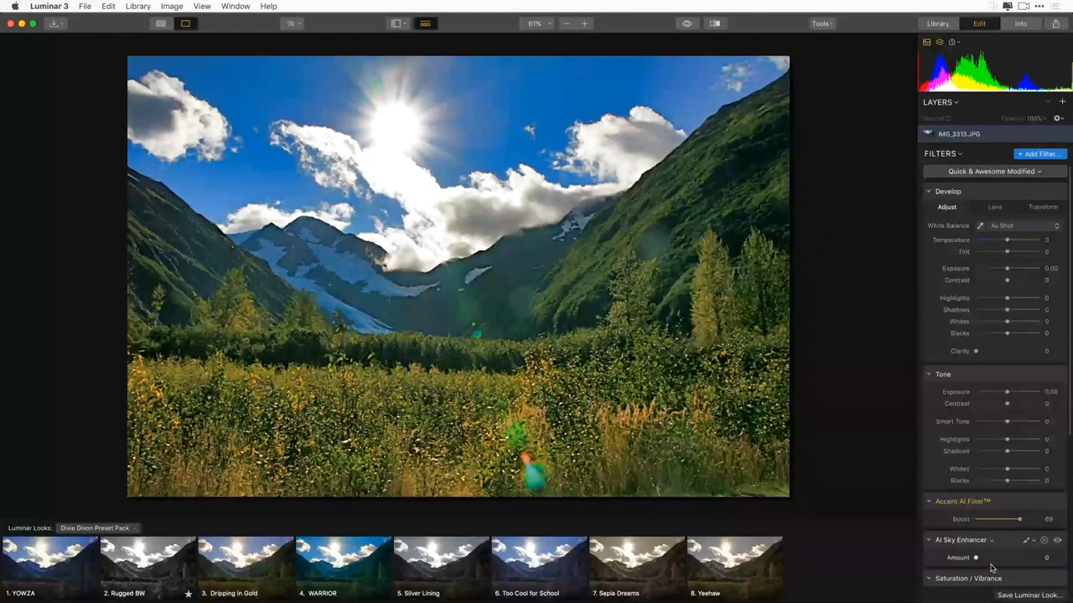
{"action": "left_click_drag", "start_coordinate": [976, 559], "coordinate": [1016, 559]}
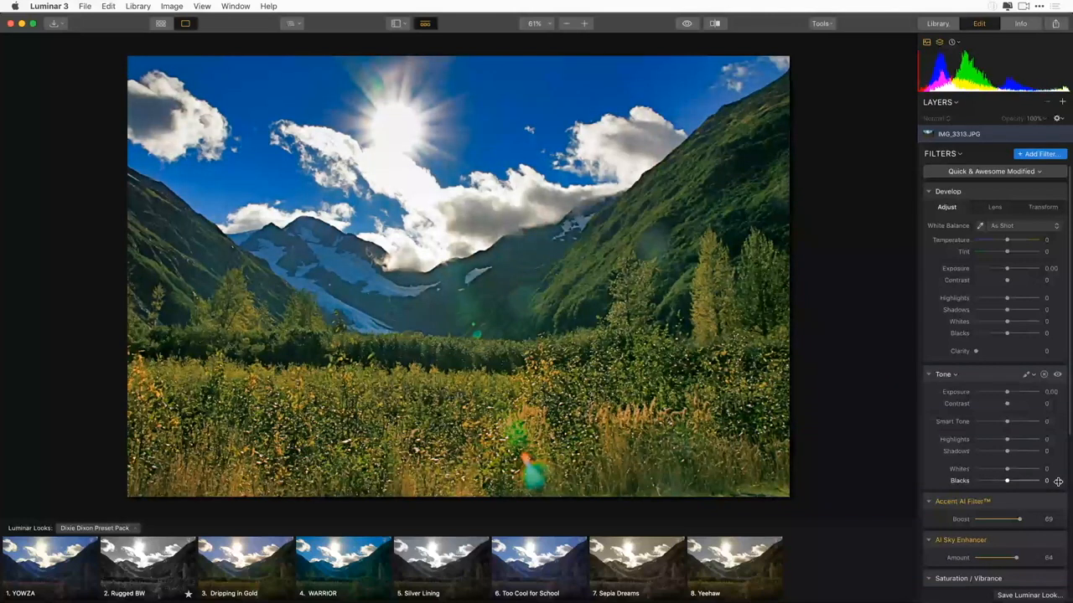
{"action": "scroll", "coordinate": [975, 443], "scroll_direction": "down", "scroll_amount": 5}
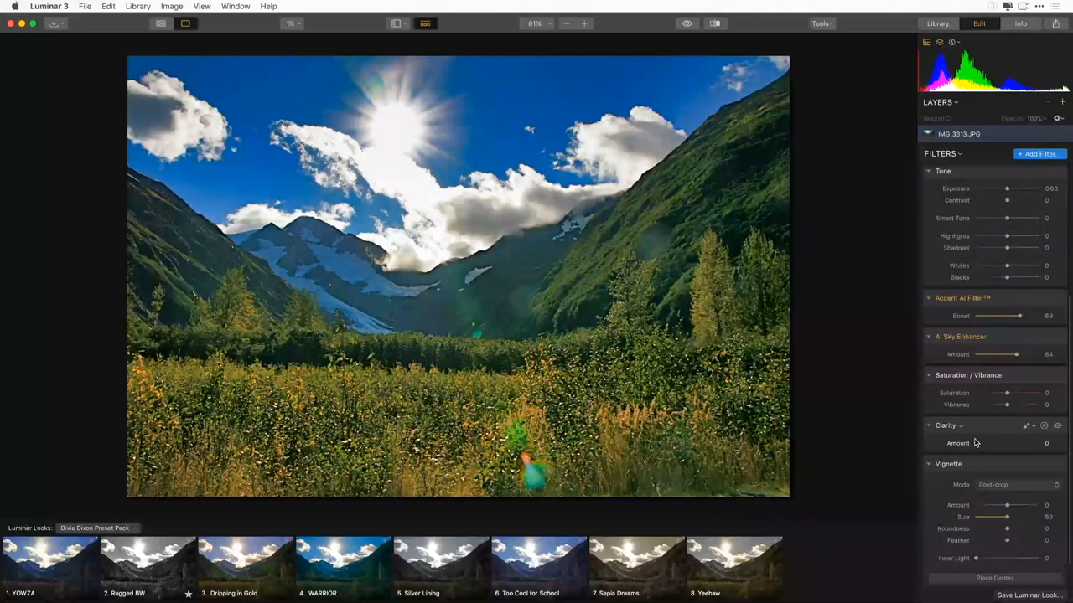
{"action": "left_click_drag", "start_coordinate": [975, 443], "coordinate": [983, 442]}
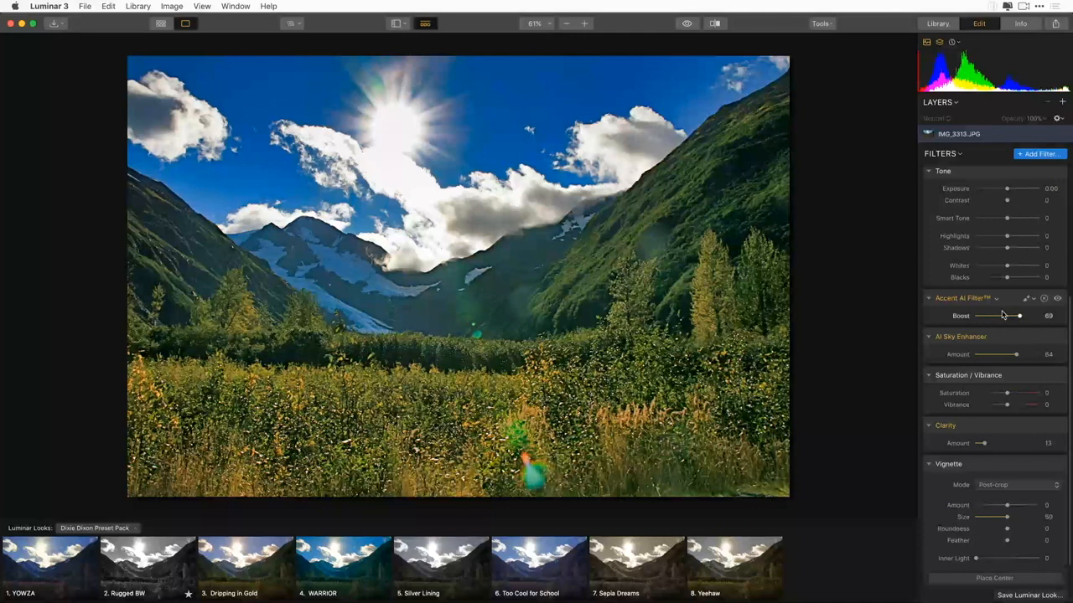
Set Smart Tone to 42 in the Tone filter and move that filter below Vignette in the filter stack.
{"action": "scroll", "coordinate": [1003, 314], "scroll_direction": "up", "scroll_amount": 3}
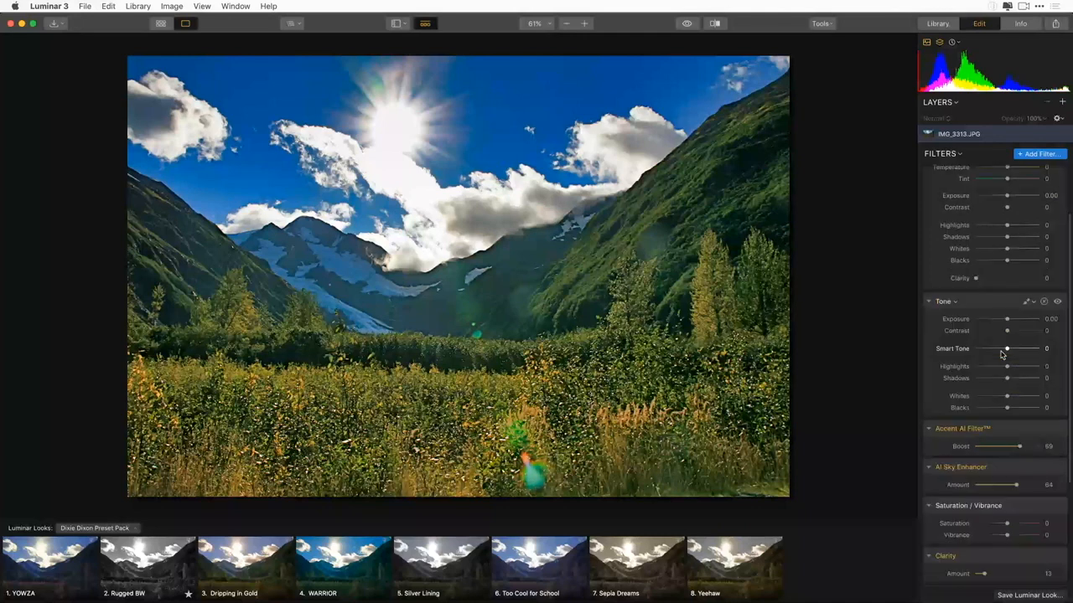
{"action": "left_click_drag", "start_coordinate": [1006, 348], "coordinate": [1020, 354]}
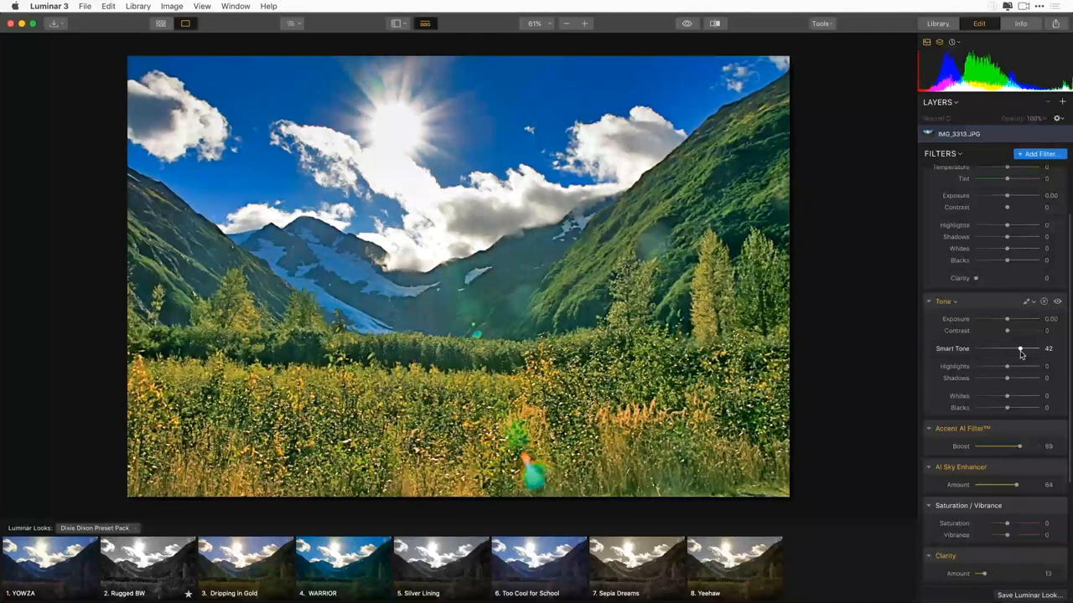
{"action": "left_click_drag", "start_coordinate": [982, 302], "coordinate": [979, 601]}
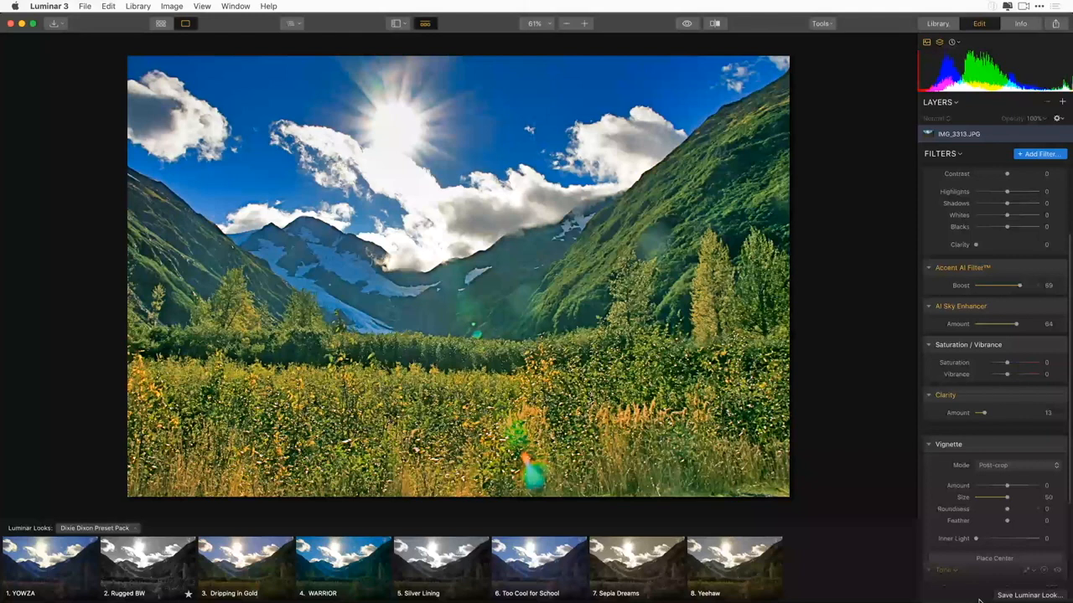
{"action": "left_click_drag", "start_coordinate": [979, 601], "coordinate": [996, 513]}
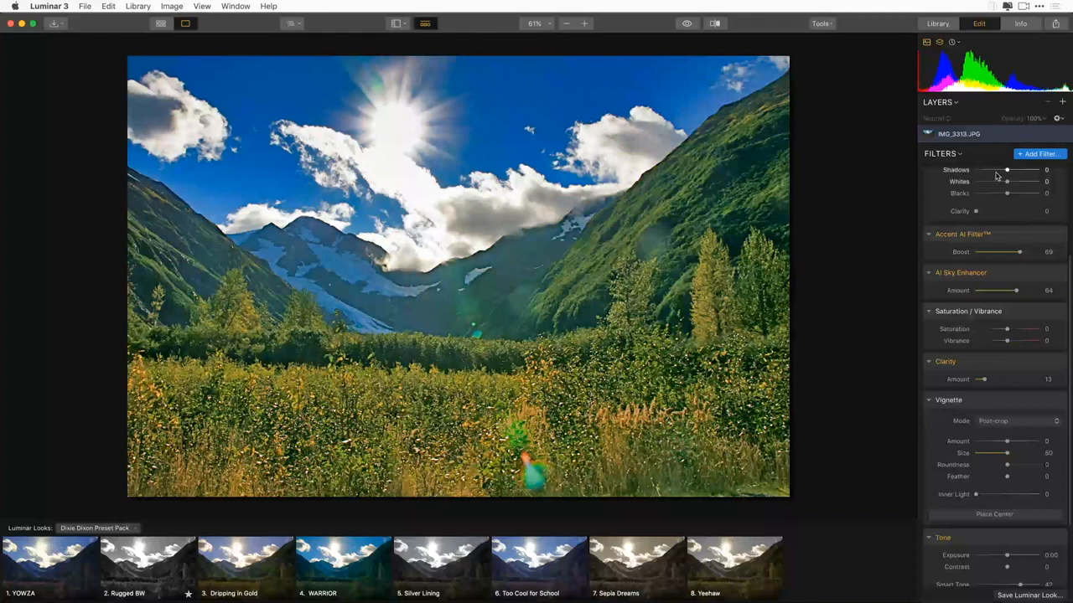
Add the B&W Conversion filter and try its red, orange, yellow, green and blue color presets.
{"action": "left_click", "coordinate": [1038, 154]}
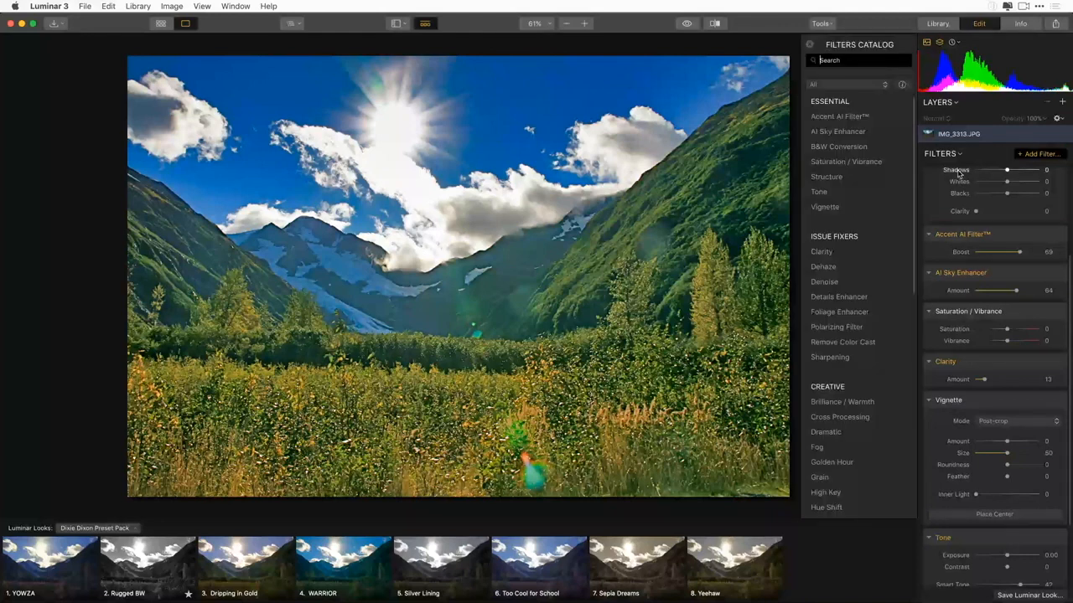
{"action": "left_click", "coordinate": [850, 147]}
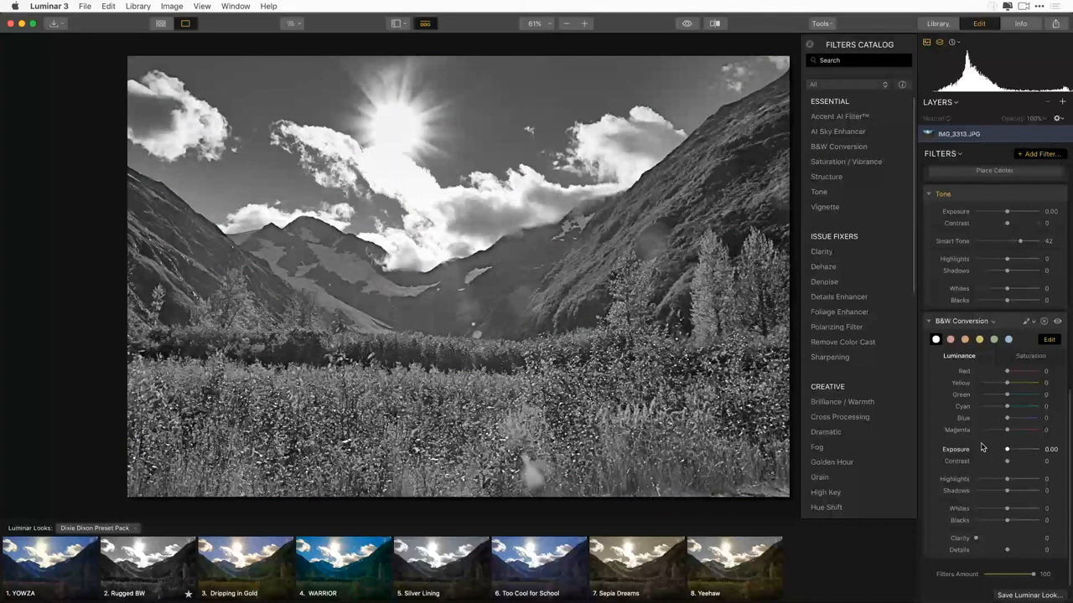
{"action": "left_click", "coordinate": [951, 340]}
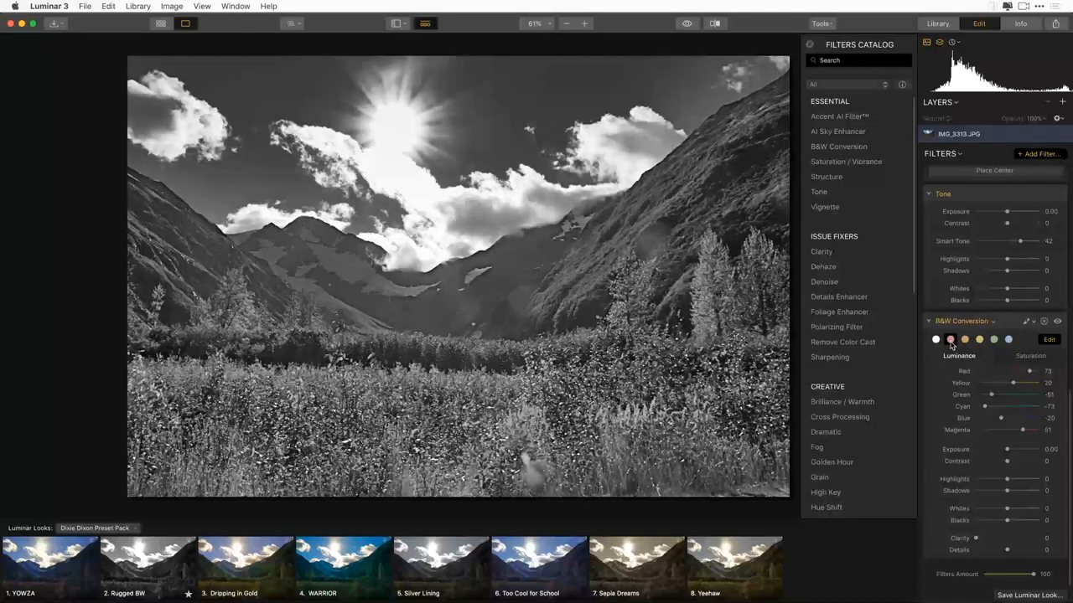
{"action": "left_click", "coordinate": [965, 340]}
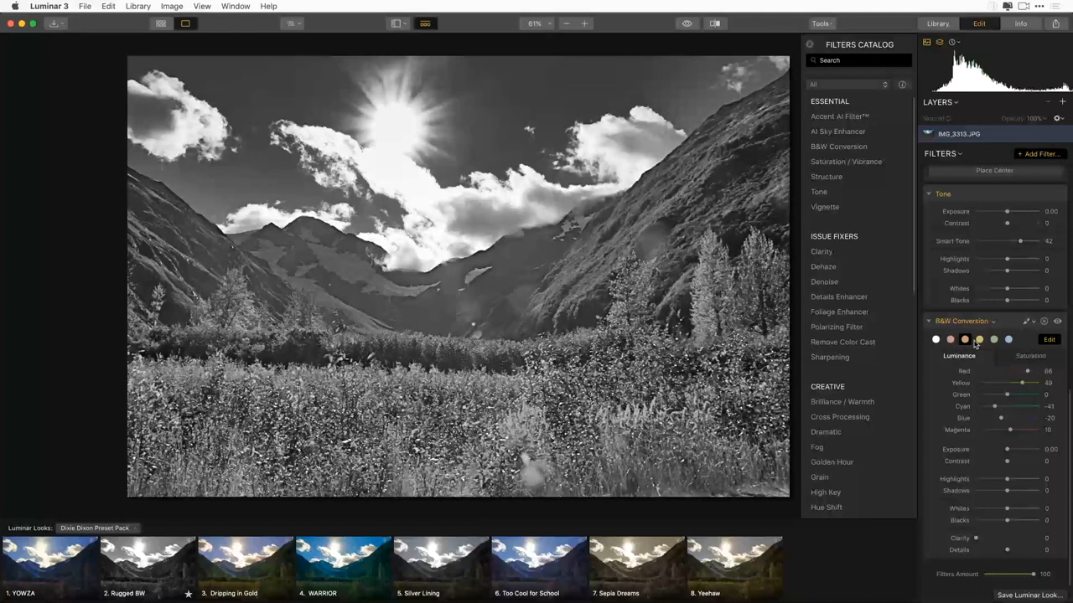
{"action": "left_click", "coordinate": [979, 341]}
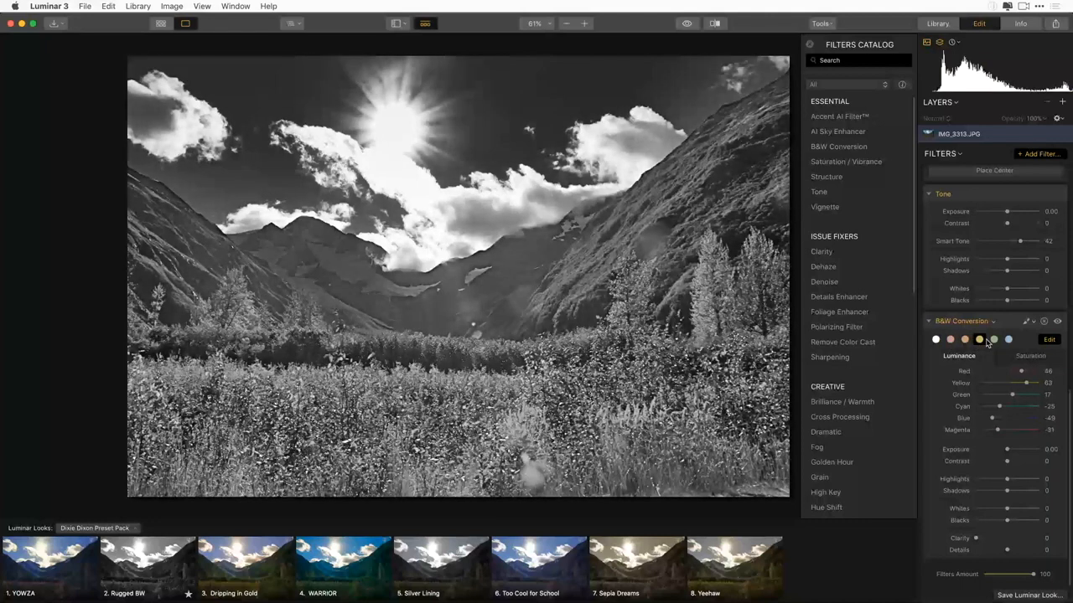
{"action": "left_click", "coordinate": [993, 340]}
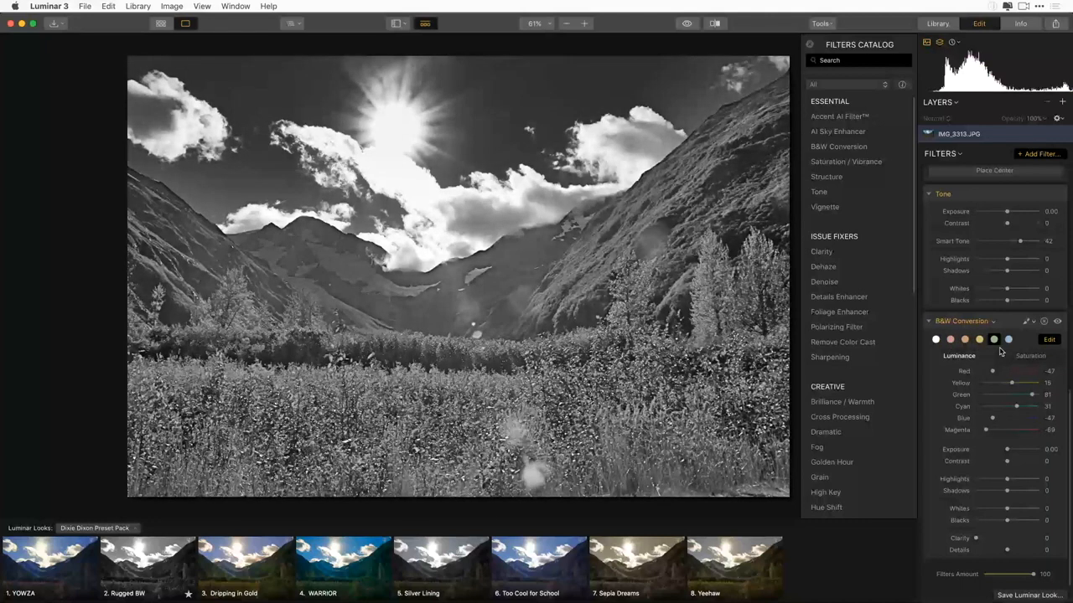
{"action": "left_click", "coordinate": [1009, 339]}
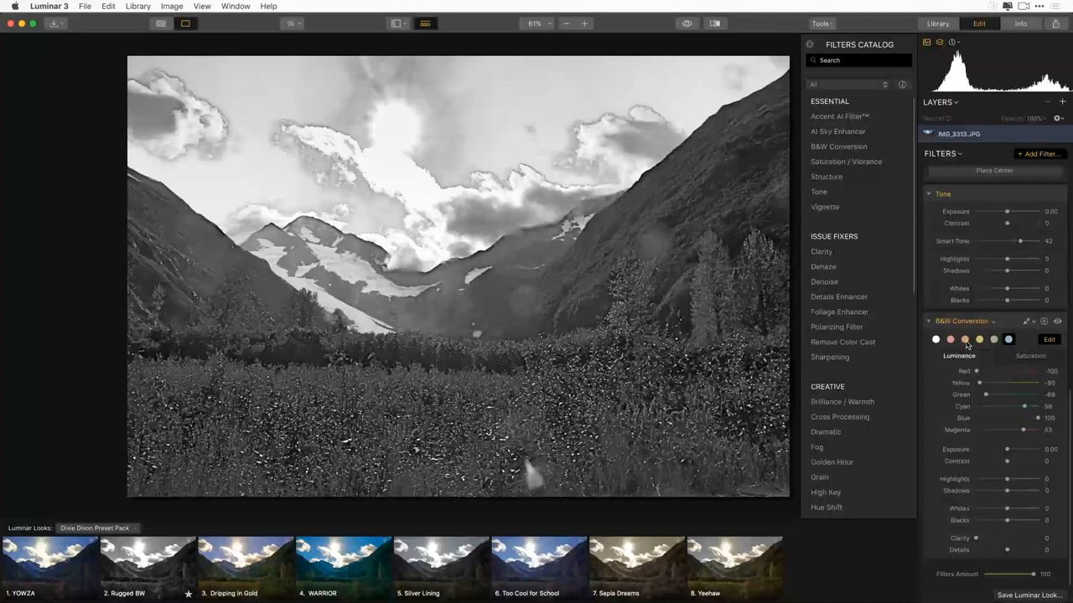
Apply the orange preset in B&W Conversion and set its Green luminance to 40 and Red luminance to -23.
{"action": "left_click", "coordinate": [966, 341]}
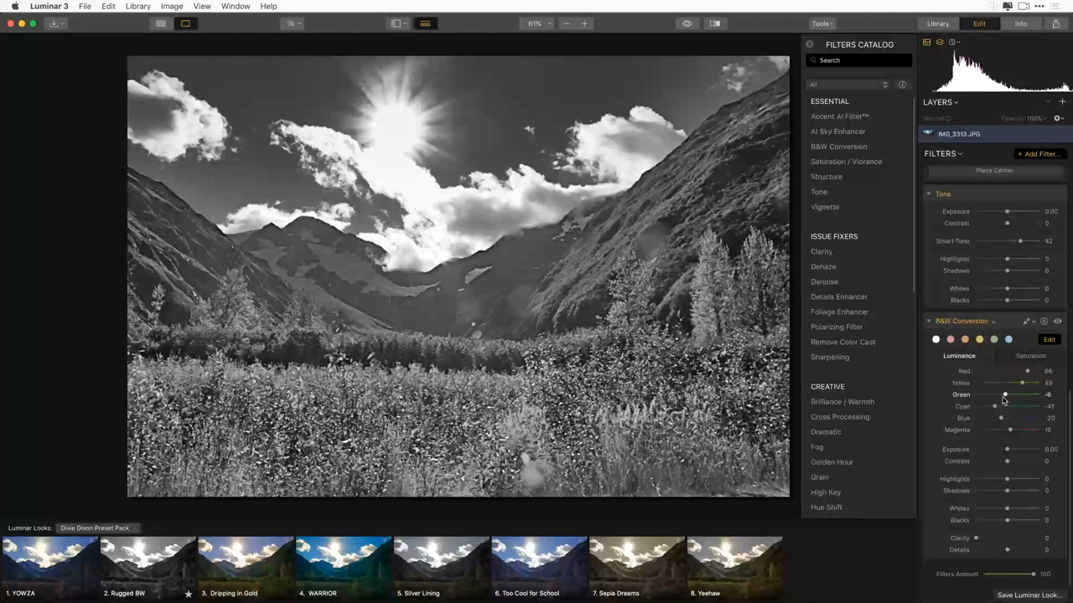
{"action": "left_click_drag", "start_coordinate": [1005, 395], "coordinate": [1019, 395]}
{"action": "left_click_drag", "start_coordinate": [1027, 371], "coordinate": [998, 374]}
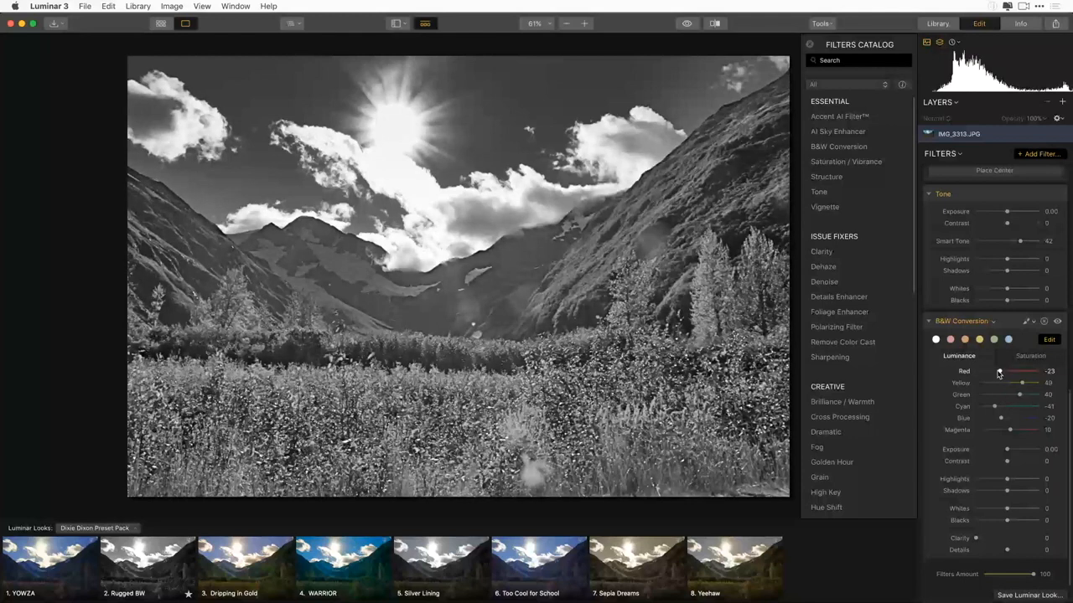
Move the B&W Conversion filter up in the stack, between Develop and Accent AI Filter.
{"action": "left_click", "coordinate": [1006, 322]}
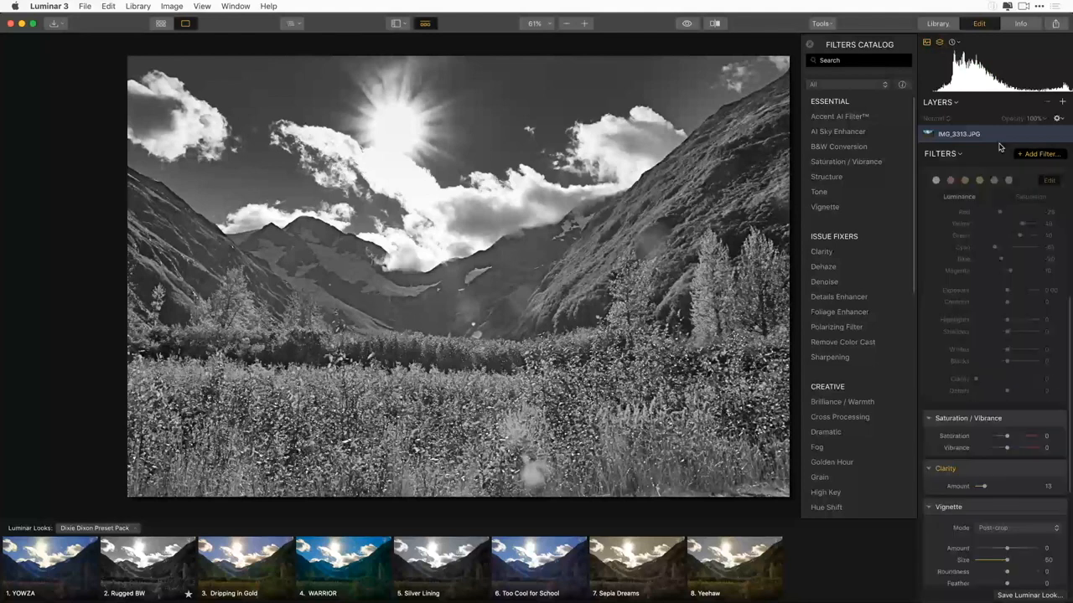
{"action": "left_click_drag", "start_coordinate": [999, 148], "coordinate": [1009, 212]}
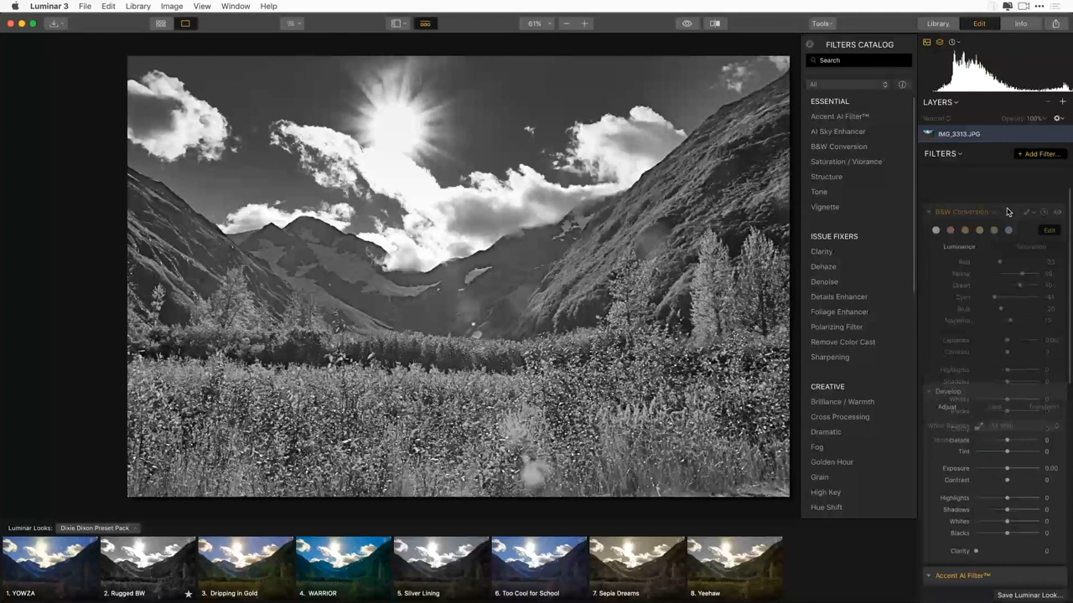
{"action": "left_click_drag", "start_coordinate": [1007, 212], "coordinate": [1006, 214]}
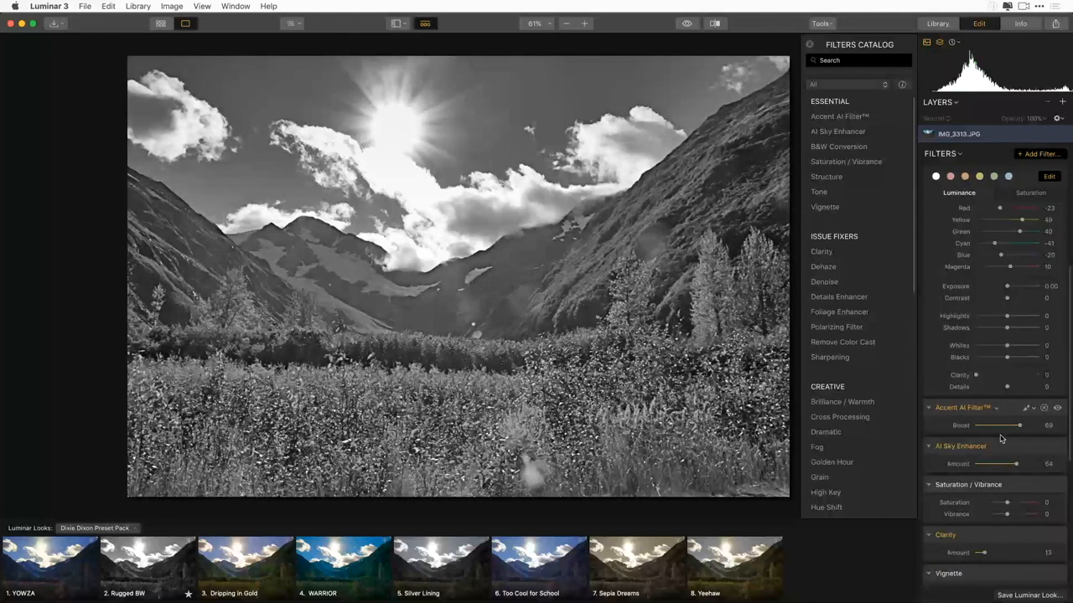
Set the Accent AI Filter boost to 48 and Vibrance to 3.
{"action": "scroll", "coordinate": [1000, 438], "scroll_direction": "down", "scroll_amount": 3}
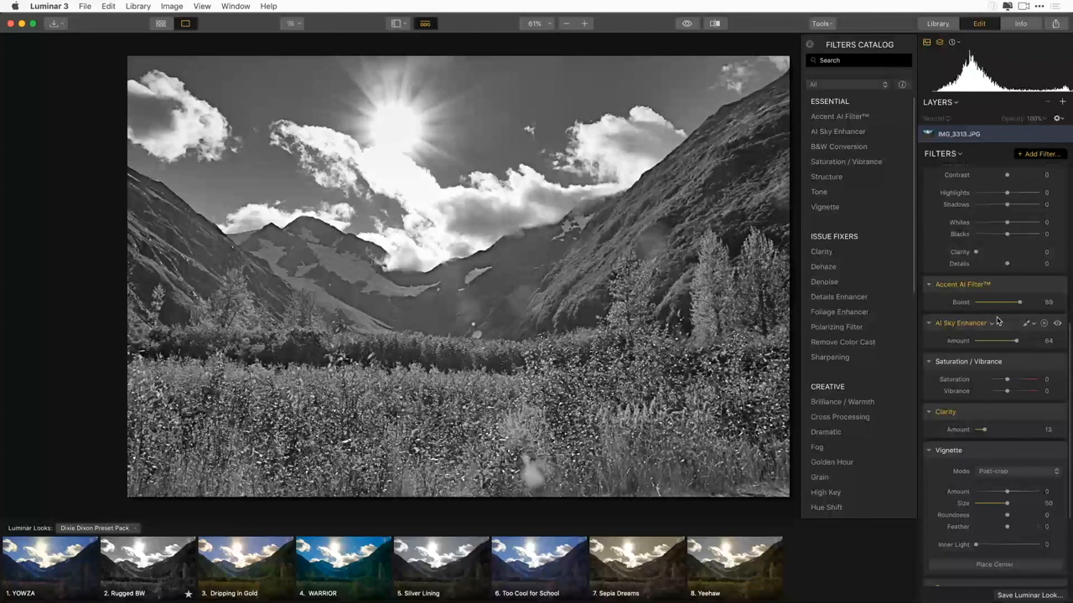
{"action": "left_click_drag", "start_coordinate": [1020, 303], "coordinate": [1006, 303]}
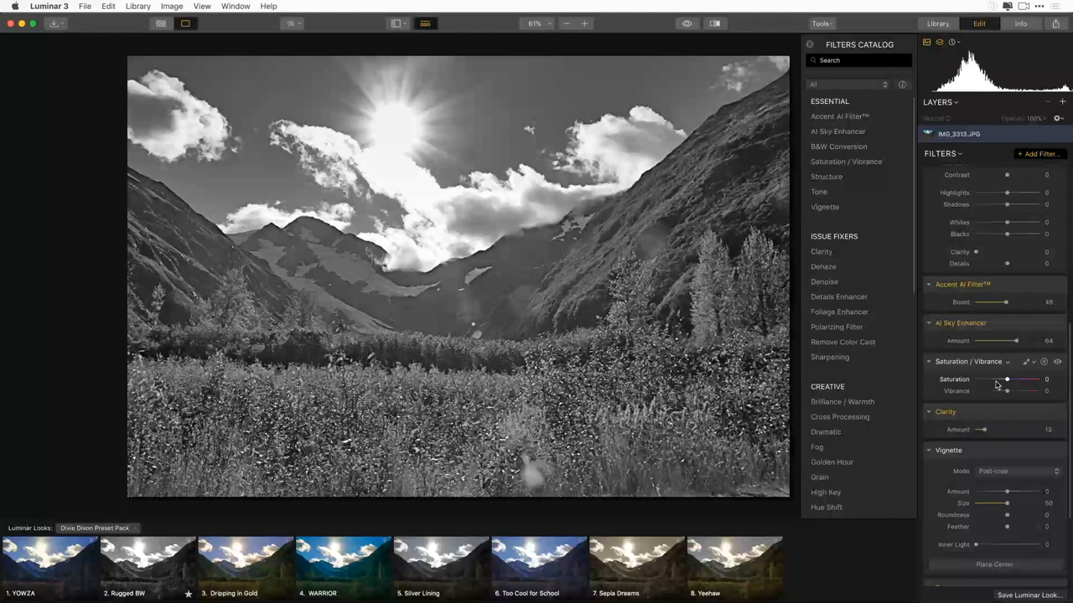
{"action": "mouse_move", "coordinate": [1007, 391]}
{"action": "left_mouse_down"}
{"action": "mouse_move", "coordinate": [1034, 386]}
{"action": "mouse_move", "coordinate": [1009, 394]}
{"action": "left_mouse_up"}
Move the B&W Conversion filter down between Vignette and Tone, and set the Clarity filter amount to 34.
{"action": "scroll", "coordinate": [1009, 377], "scroll_direction": "up", "scroll_amount": 5}
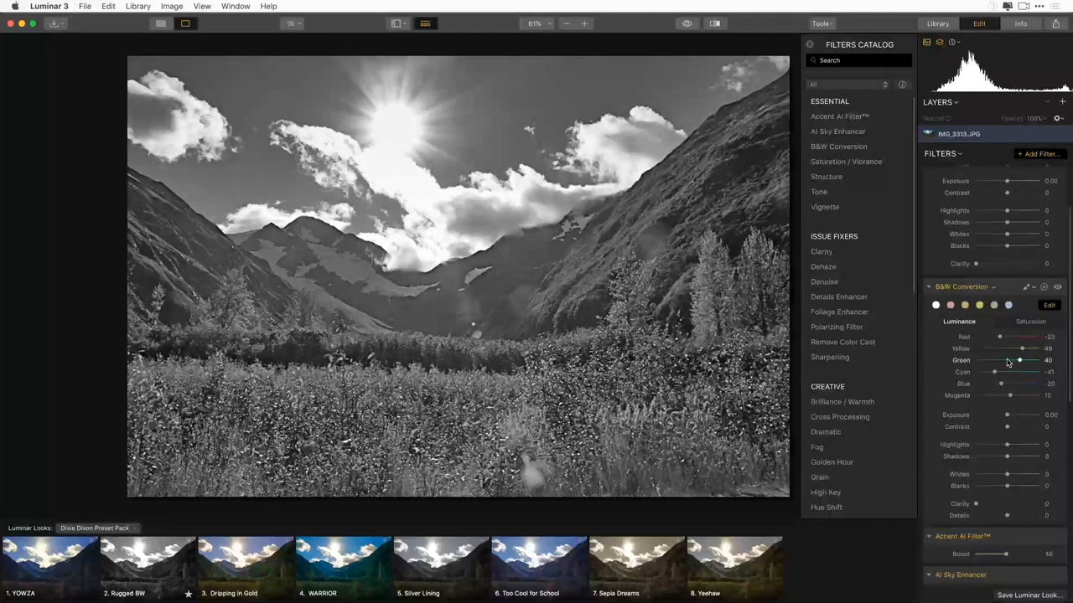
{"action": "left_click_drag", "start_coordinate": [1009, 362], "coordinate": [997, 571]}
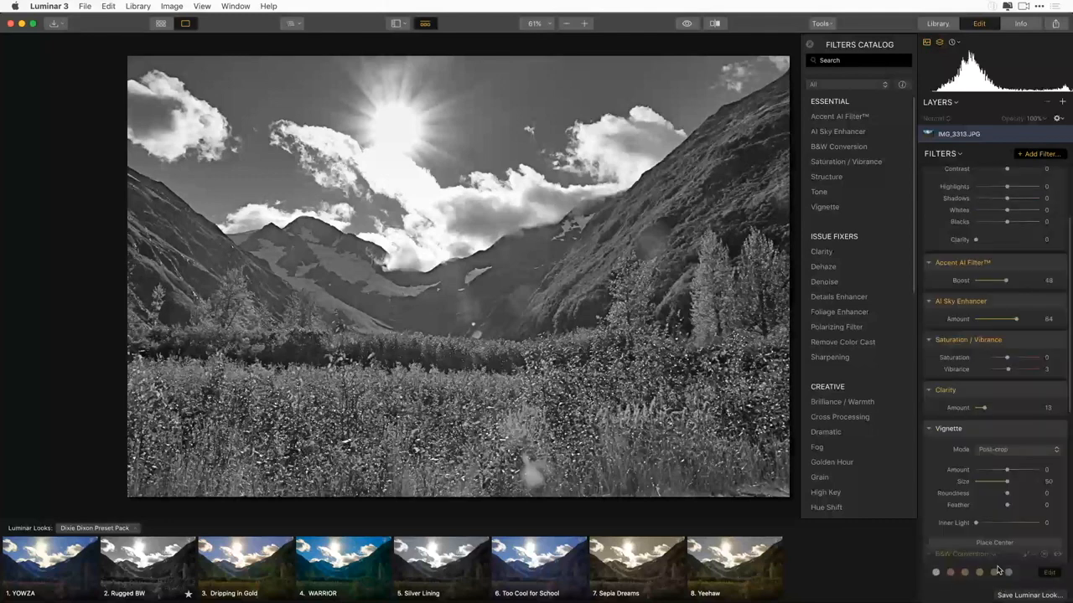
{"action": "left_click_drag", "start_coordinate": [997, 571], "coordinate": [997, 572]}
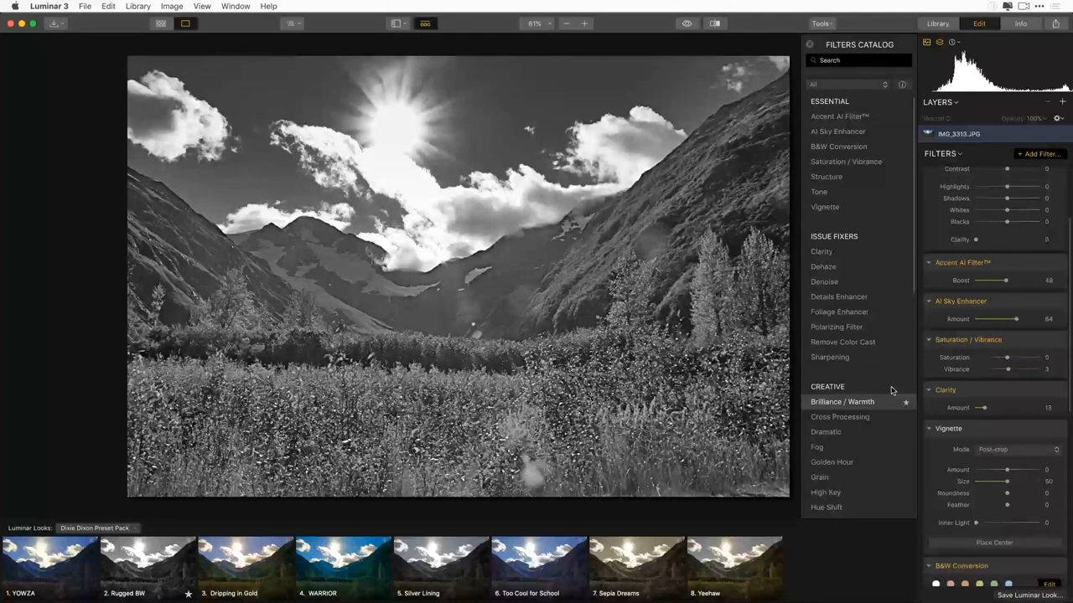
{"action": "left_click_drag", "start_coordinate": [984, 408], "coordinate": [996, 408]}
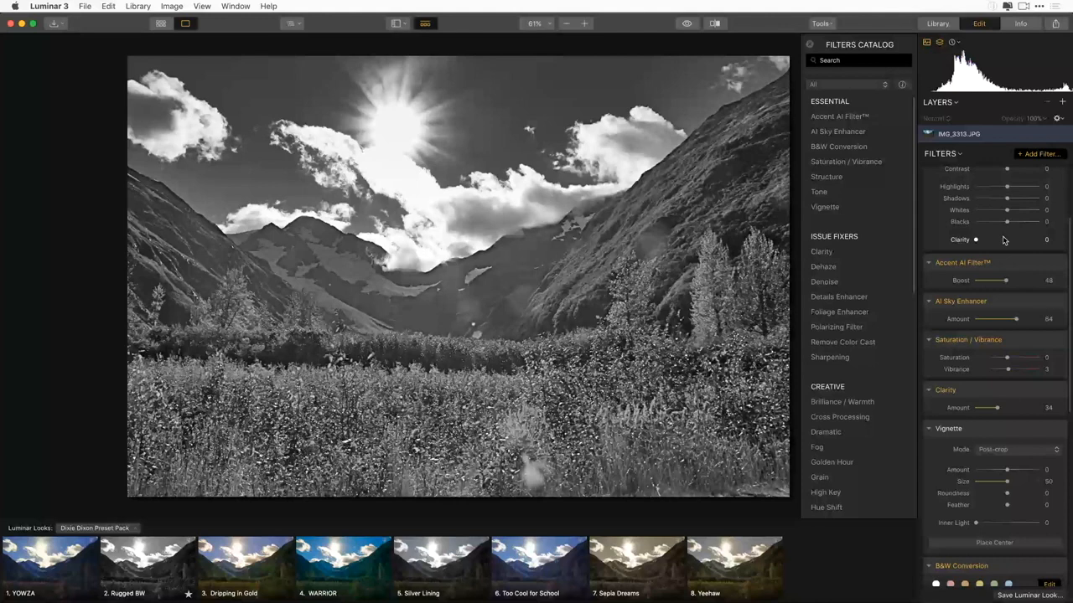
Set the Develop filter's white balance to Tint 53 and Temperature -100.
{"action": "scroll", "coordinate": [1003, 241], "scroll_direction": "up", "scroll_amount": 3}
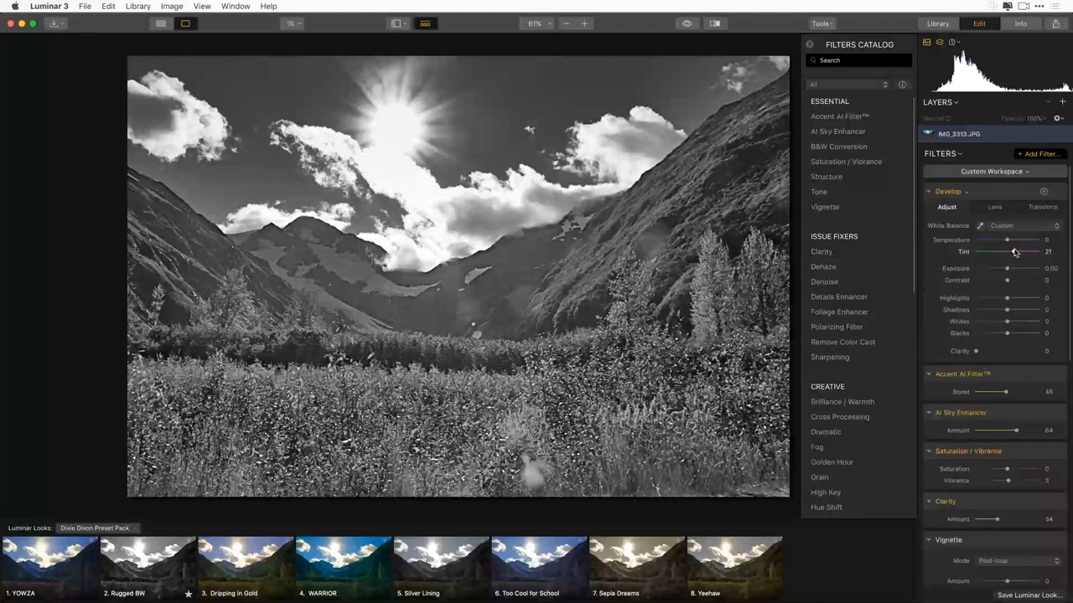
{"action": "left_click_drag", "start_coordinate": [1015, 253], "coordinate": [1024, 251]}
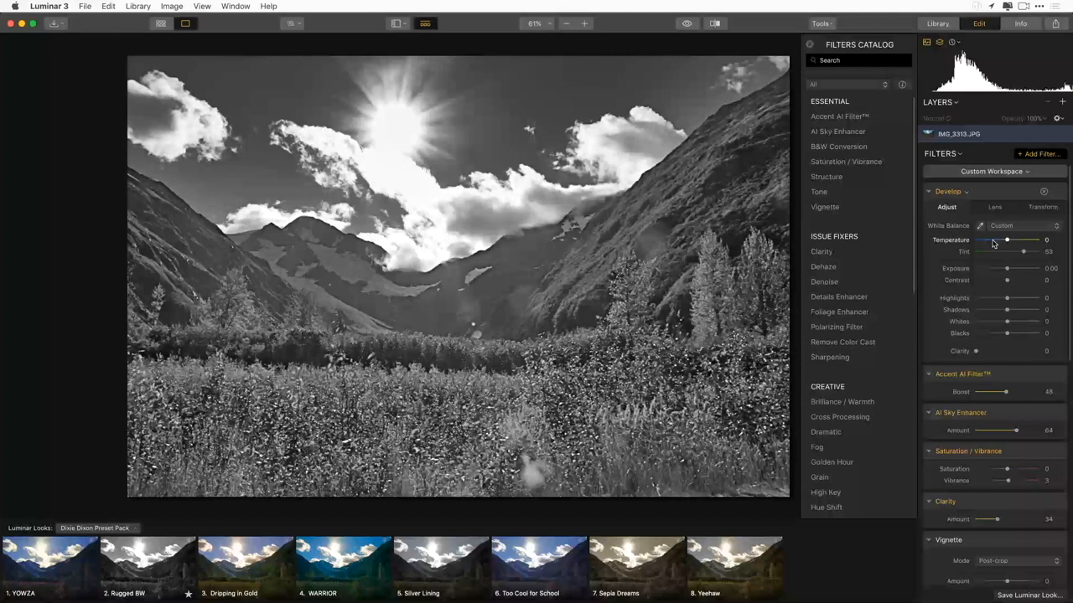
{"action": "left_click_drag", "start_coordinate": [993, 243], "coordinate": [944, 154]}
Hide the B&W Conversion filter to check the underlying colors, and turn it back on.
{"action": "scroll", "coordinate": [969, 391], "scroll_direction": "down", "scroll_amount": 3}
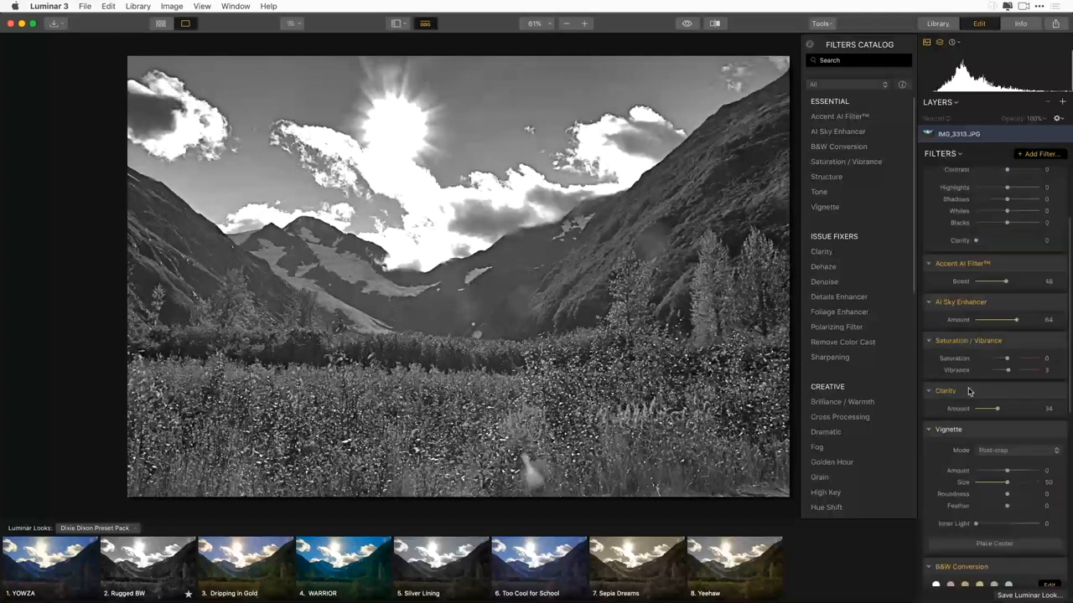
{"action": "scroll", "coordinate": [968, 391], "scroll_direction": "down", "scroll_amount": 10}
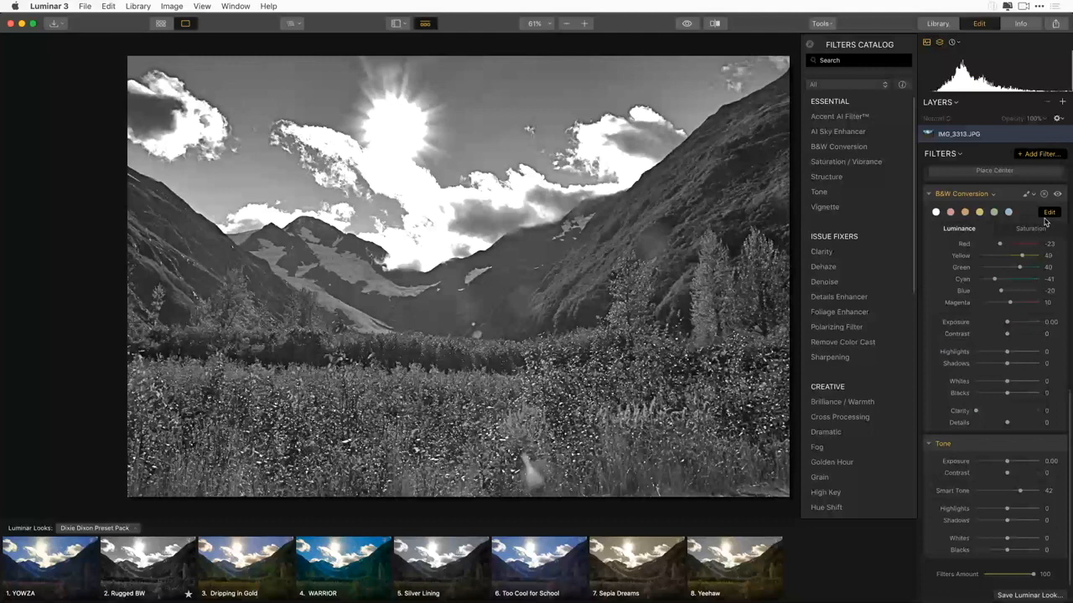
{"action": "left_click", "coordinate": [1058, 195]}
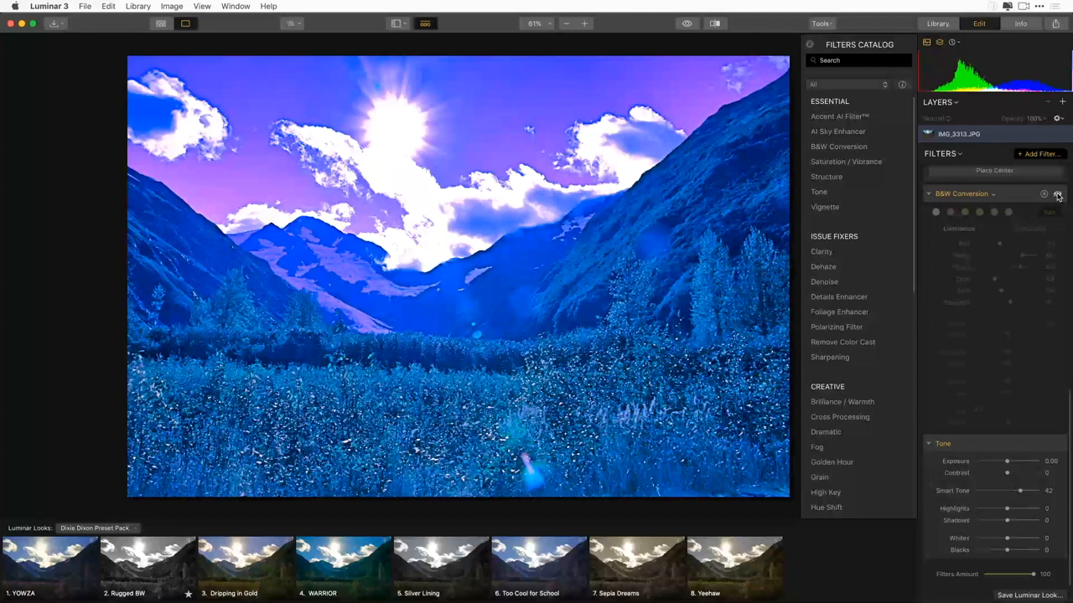
{"action": "left_click", "coordinate": [1058, 195]}
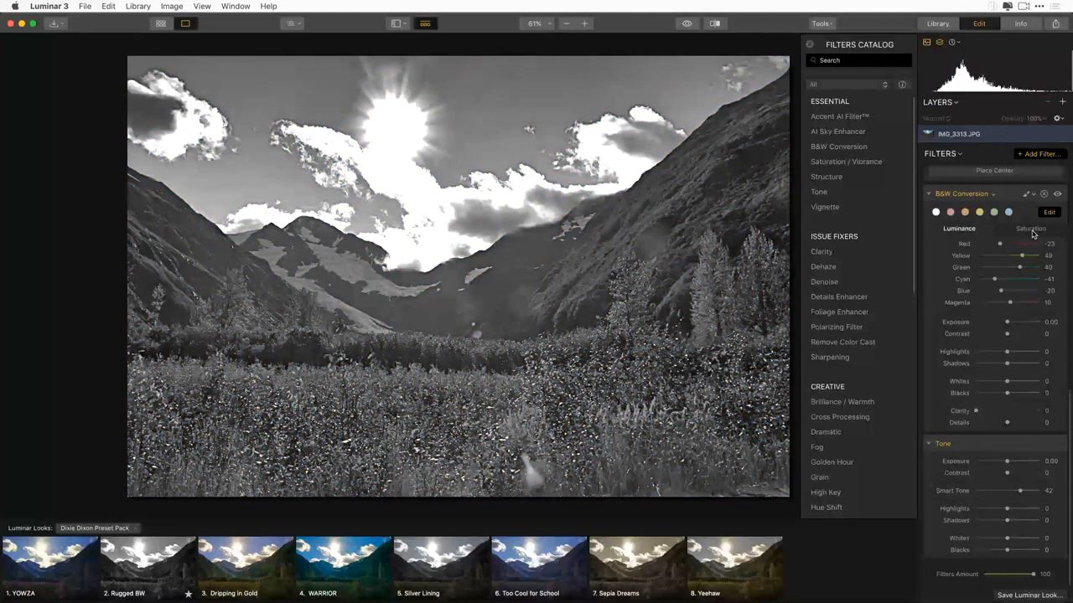
{"action": "scroll", "coordinate": [1038, 268], "scroll_direction": "up", "scroll_amount": 10}
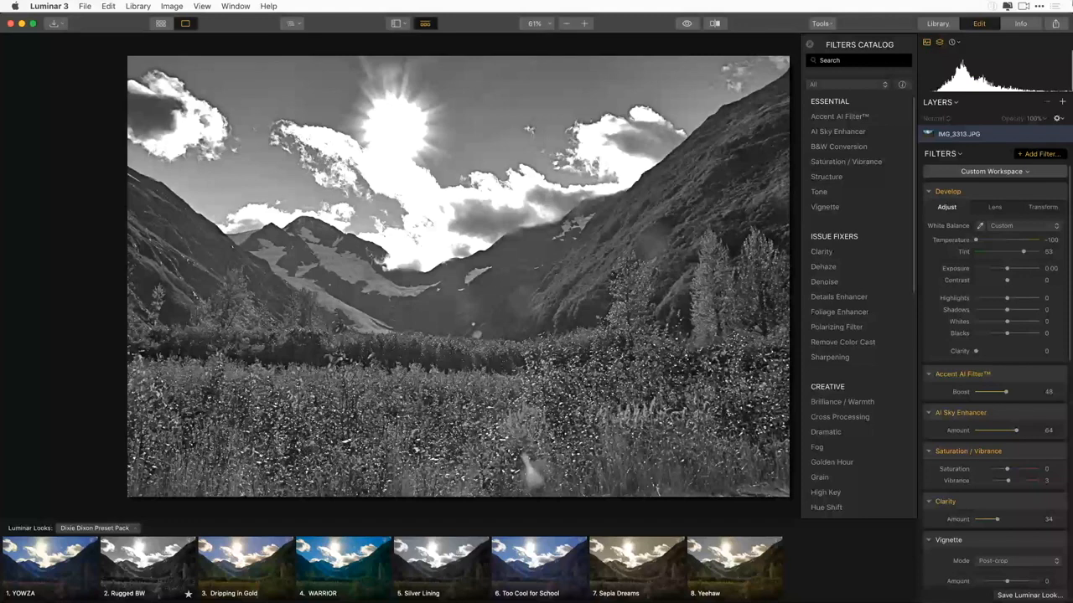
{"action": "key", "text": "super+Tab"}
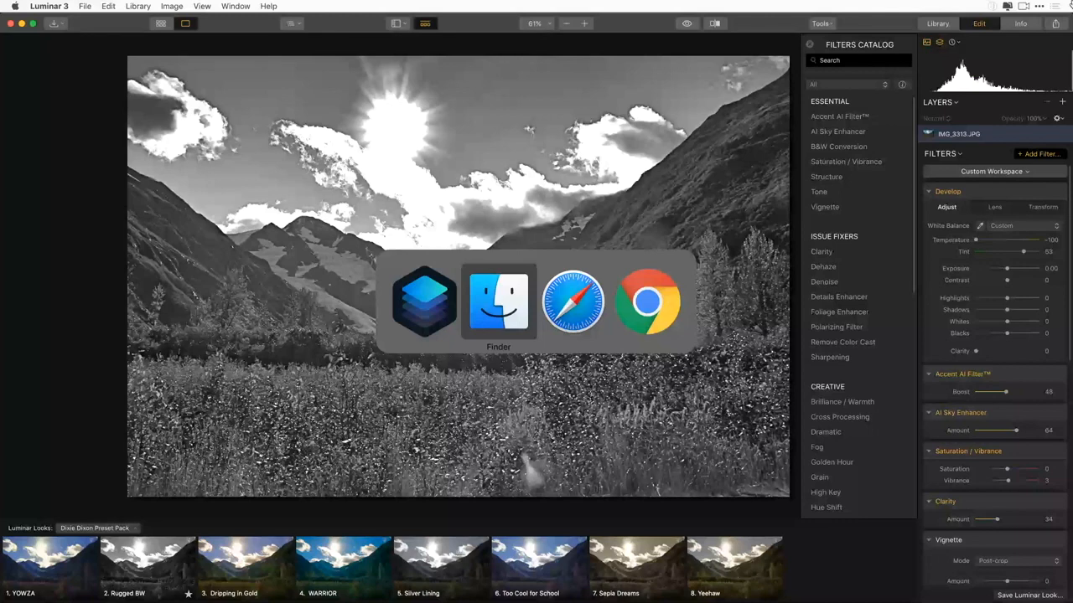
{"action": "key", "text": "super+Tab"}
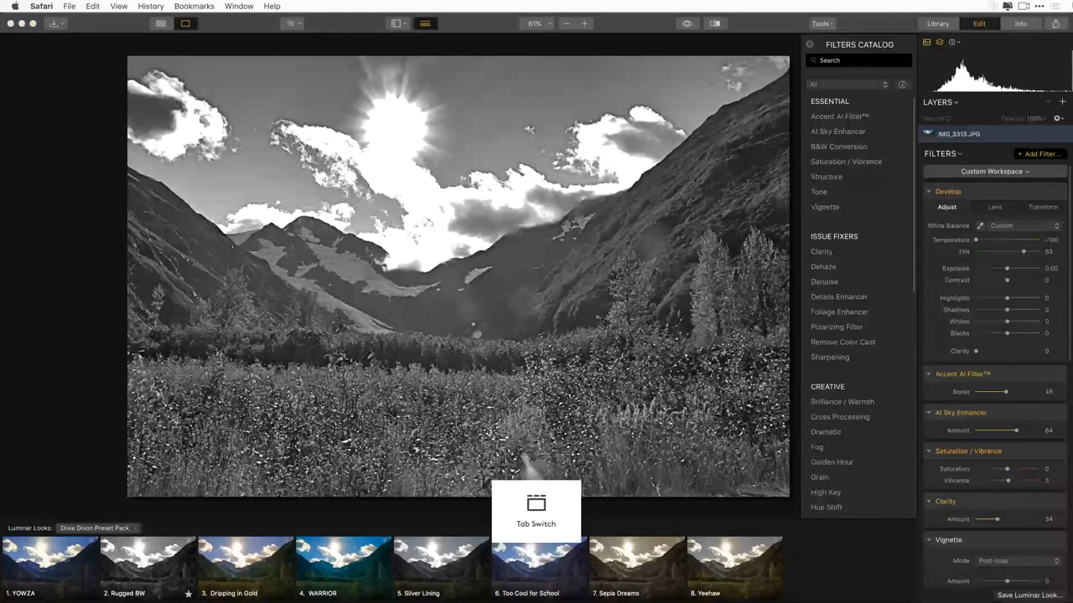
{"action": "left_click", "coordinate": [157, 171]}
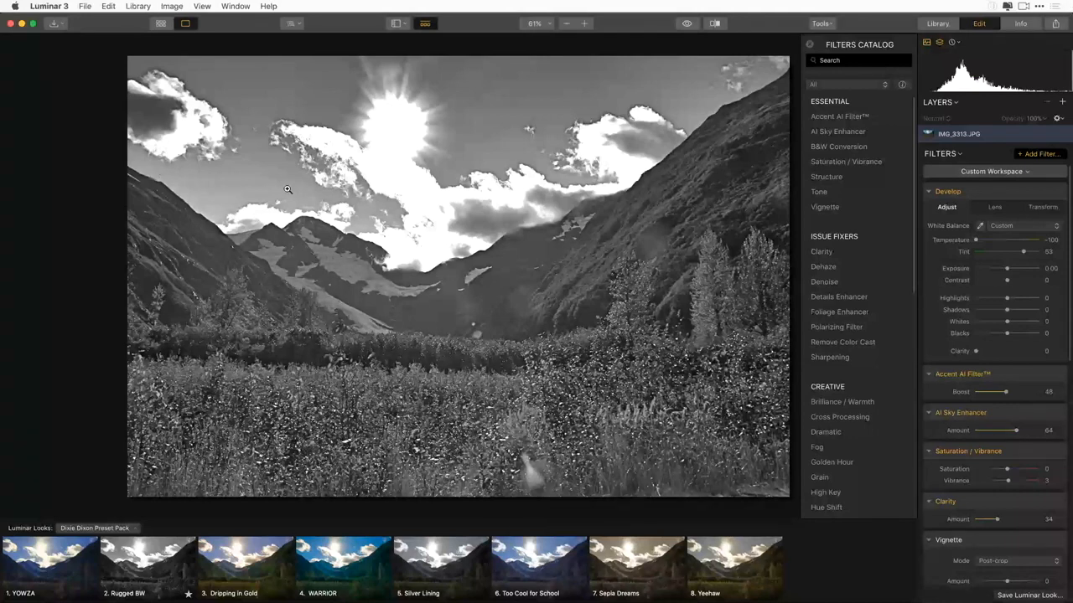
{"action": "left_click", "coordinate": [238, 7]}
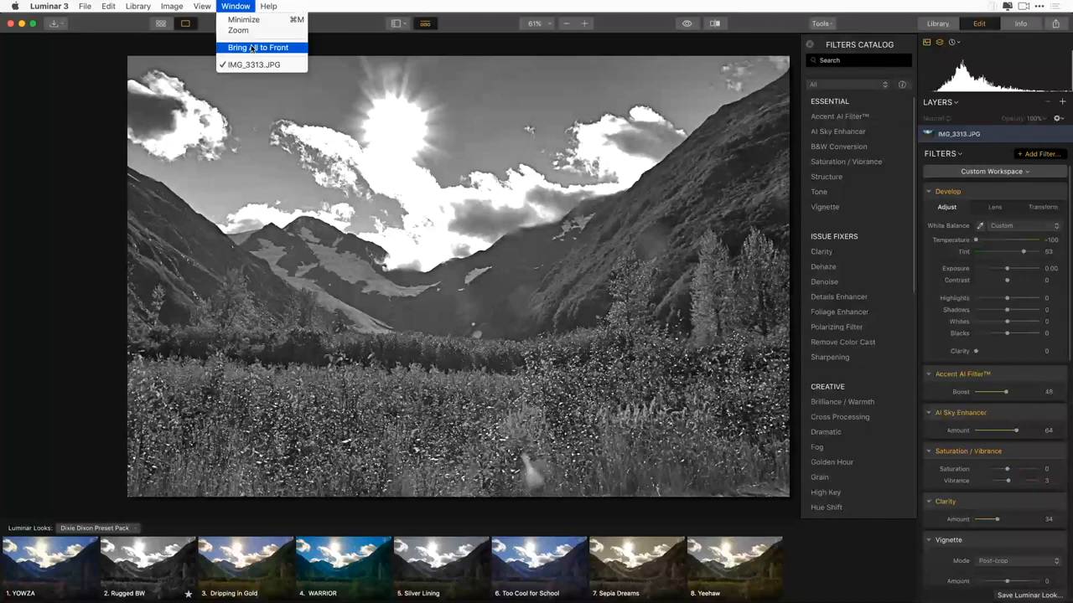
{"action": "left_click", "coordinate": [251, 47]}
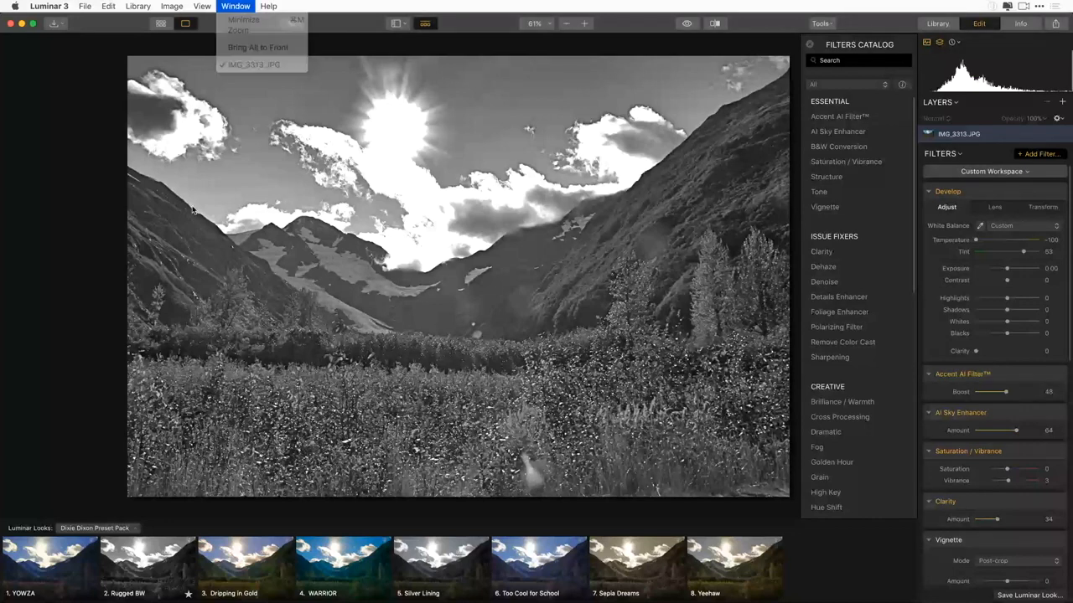
Switch to Safari, bring up the Skylum website window and open the Education page for Luminar.
{"action": "key", "text": "super+Tab"}
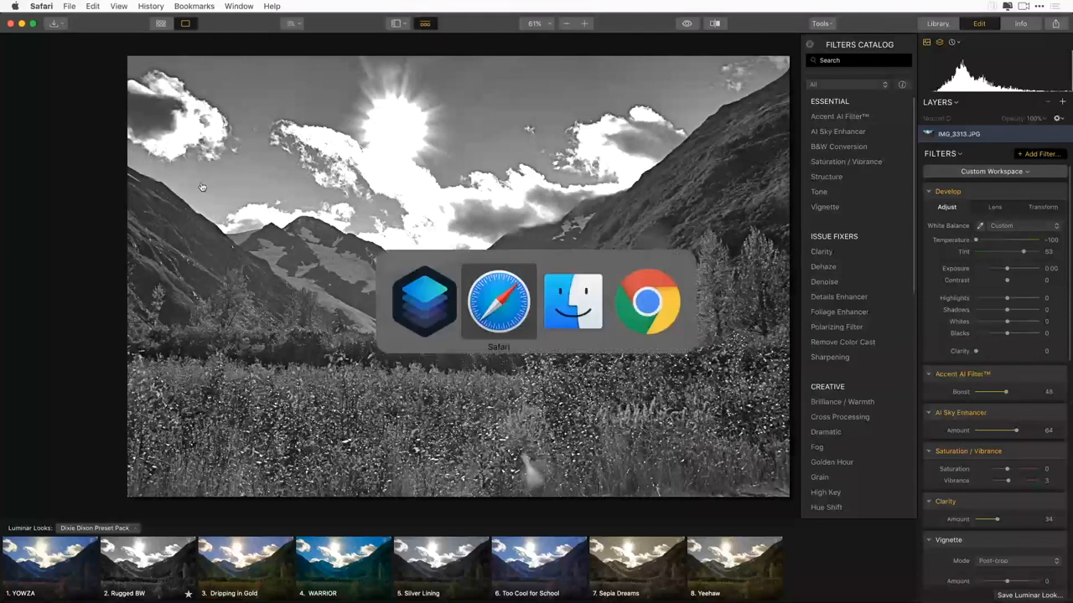
{"action": "left_click", "coordinate": [238, 7]}
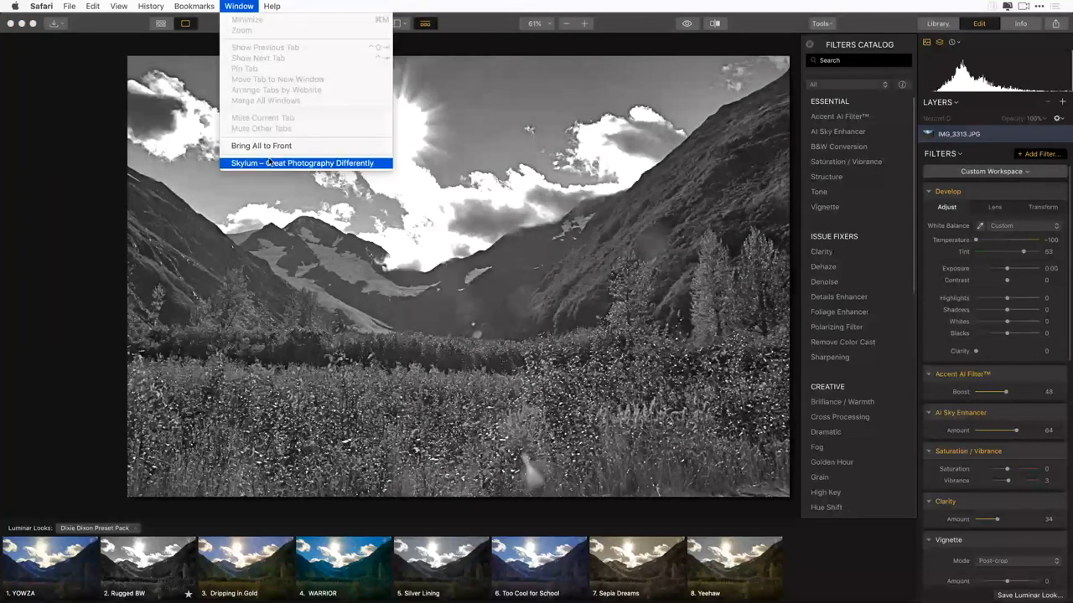
{"action": "left_click", "coordinate": [269, 163]}
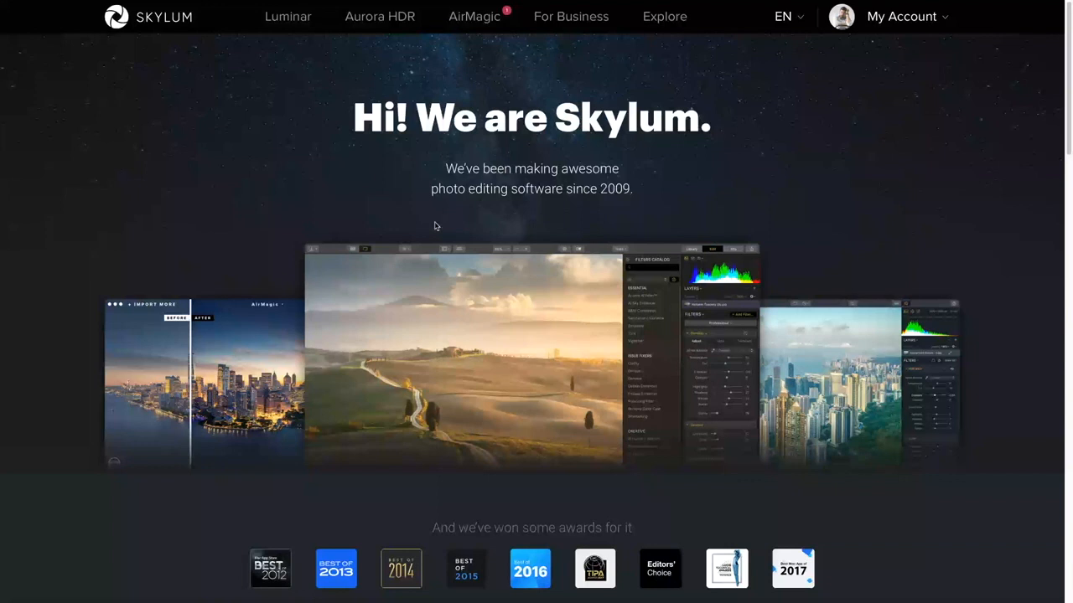
{"action": "mouse_move", "coordinate": [309, 18]}
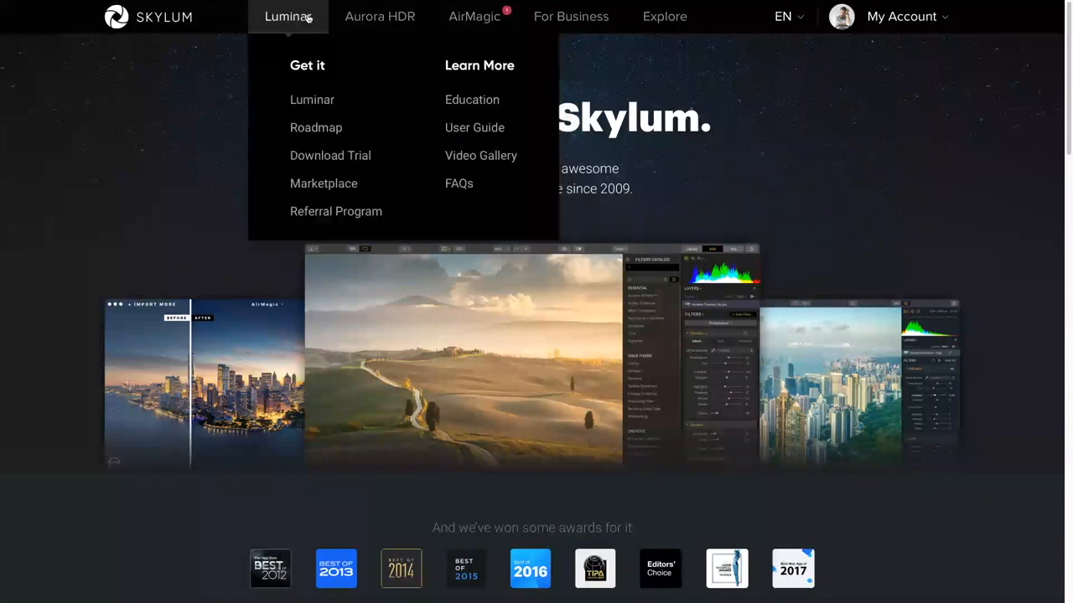
{"action": "left_click", "coordinate": [502, 102]}
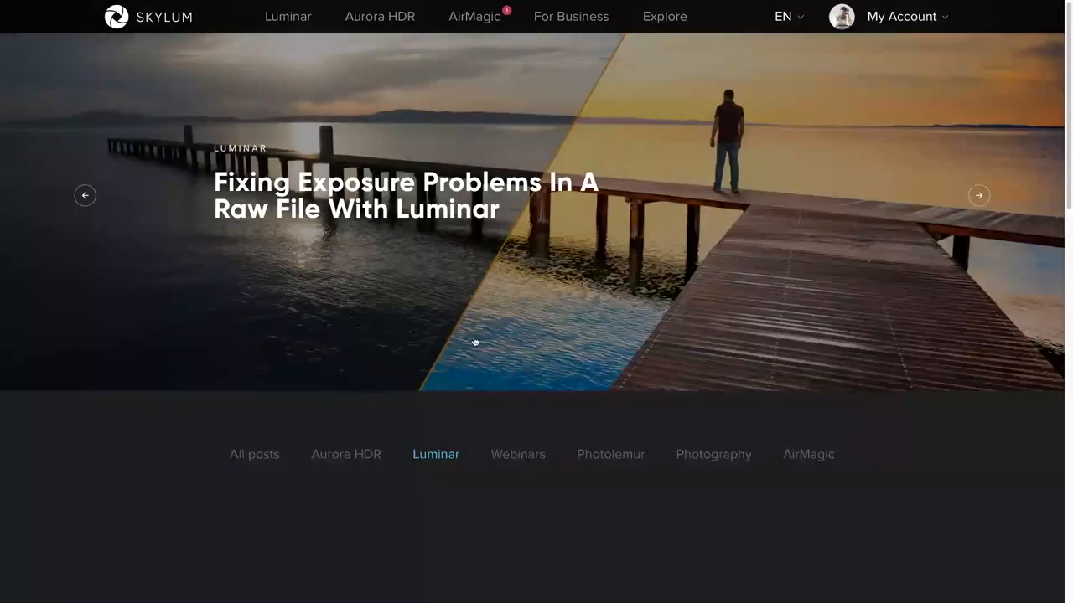
Look through the Luminar education articles, and change the list to all posts to browse those as well.
{"action": "scroll", "coordinate": [517, 378], "scroll_direction": "down", "scroll_amount": 4}
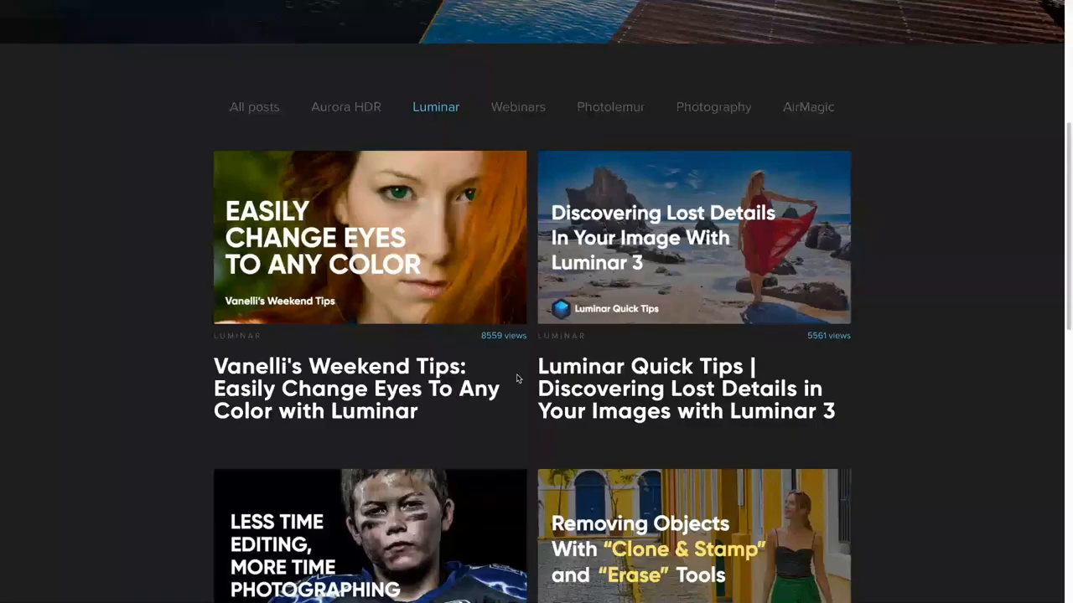
{"action": "scroll", "coordinate": [626, 450], "scroll_direction": "down", "scroll_amount": 1}
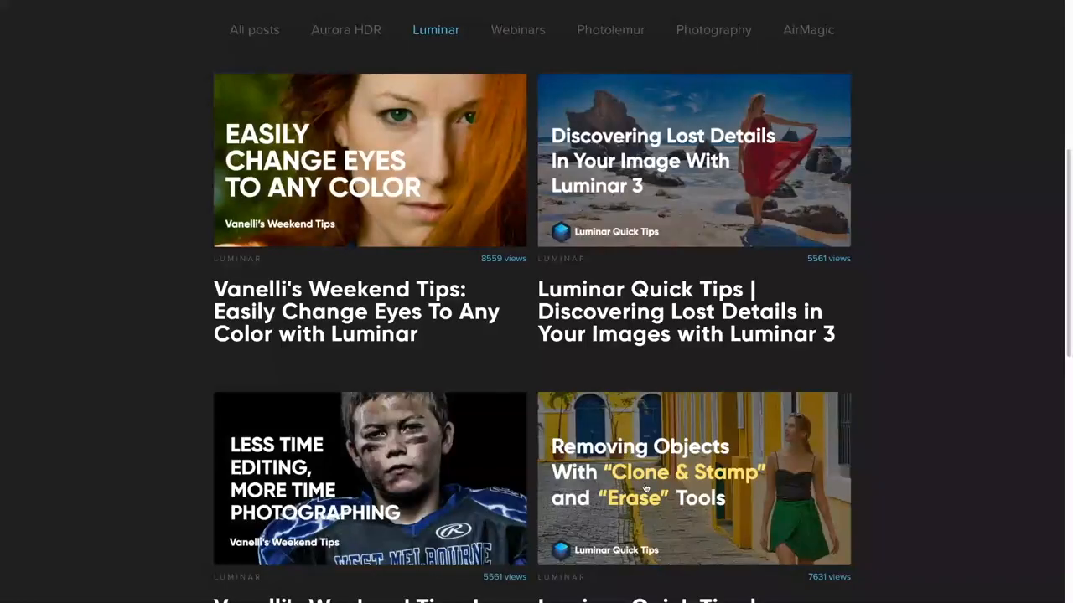
{"action": "scroll", "coordinate": [645, 488], "scroll_direction": "down", "scroll_amount": 4}
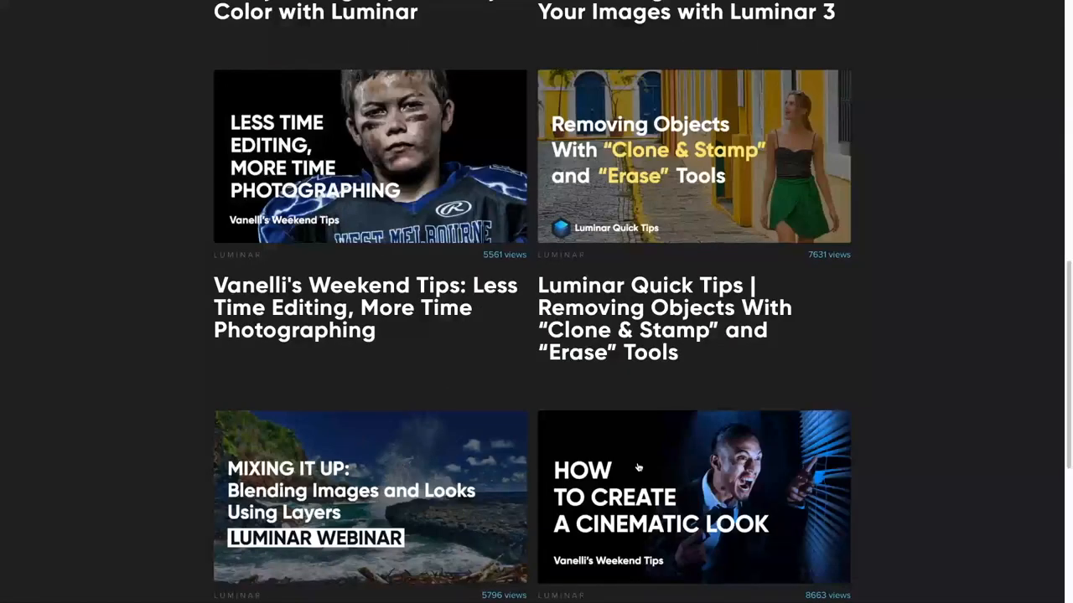
{"action": "scroll", "coordinate": [630, 461], "scroll_direction": "up", "scroll_amount": 6}
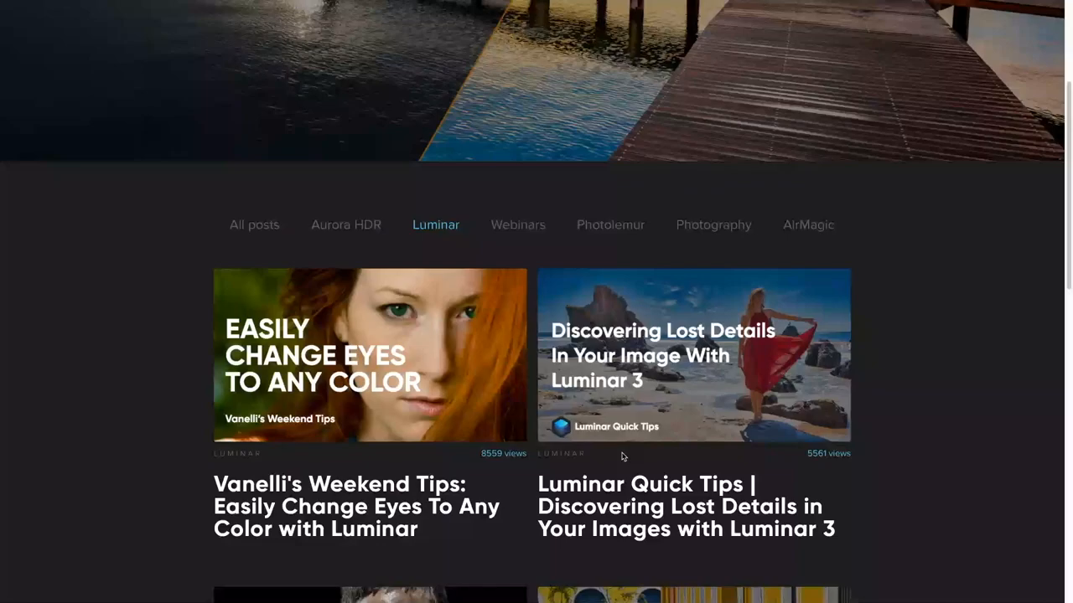
{"action": "scroll", "coordinate": [622, 456], "scroll_direction": "up", "scroll_amount": 3}
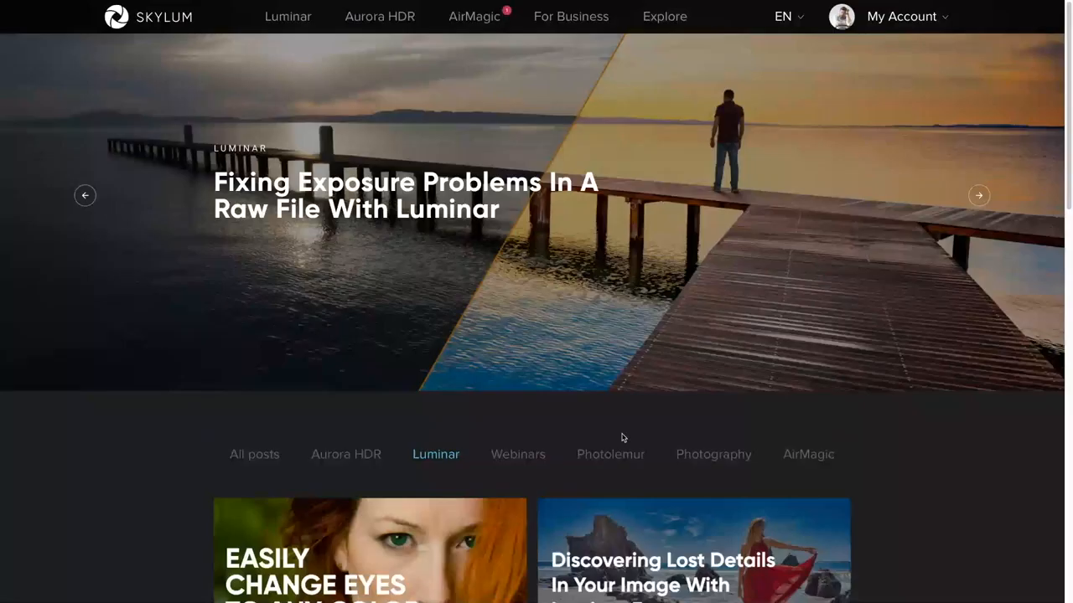
{"action": "left_click", "coordinate": [267, 458]}
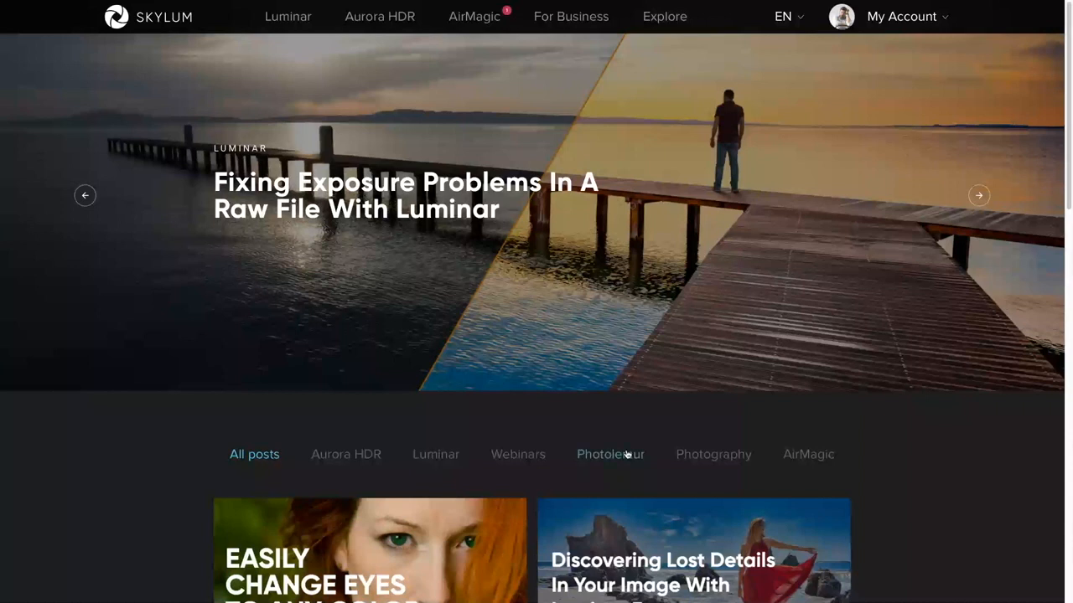
{"action": "scroll", "coordinate": [627, 455], "scroll_direction": "down", "scroll_amount": 5}
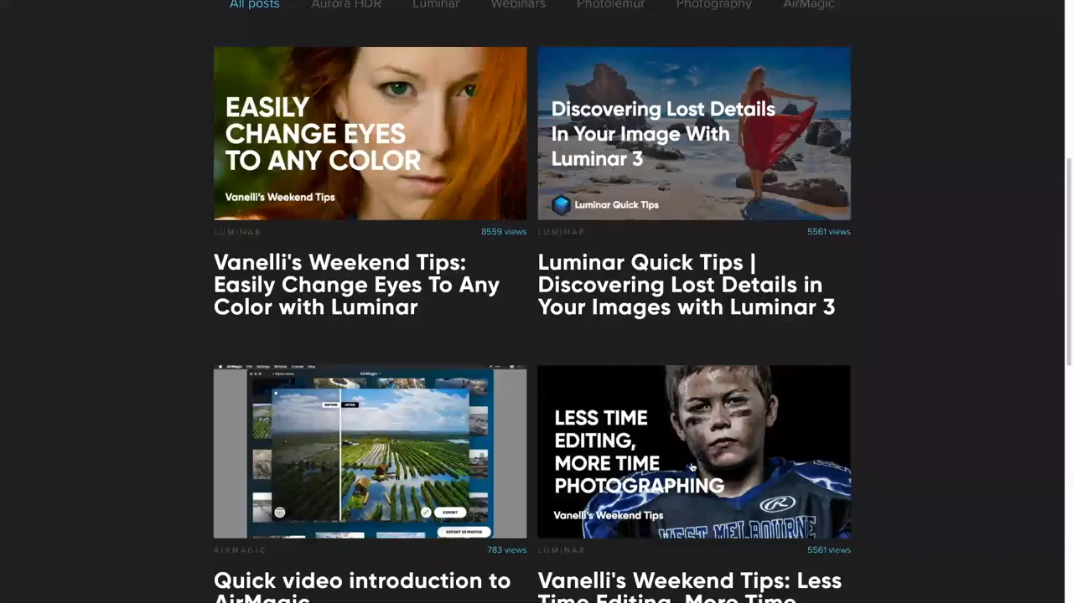
{"action": "scroll", "coordinate": [691, 466], "scroll_direction": "down", "scroll_amount": 4}
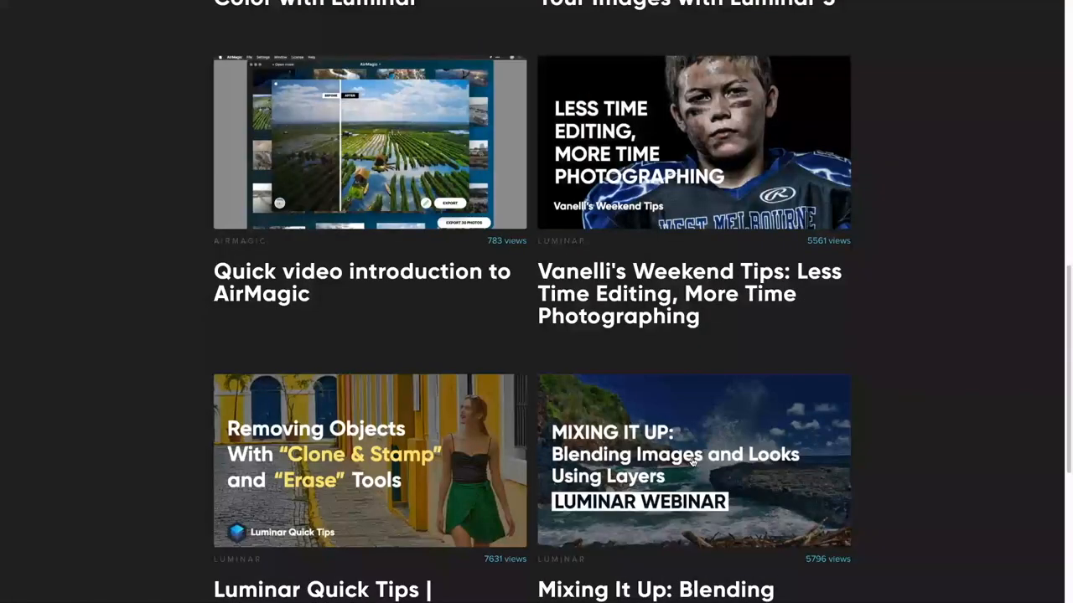
{"action": "scroll", "coordinate": [692, 460], "scroll_direction": "up", "scroll_amount": 10}
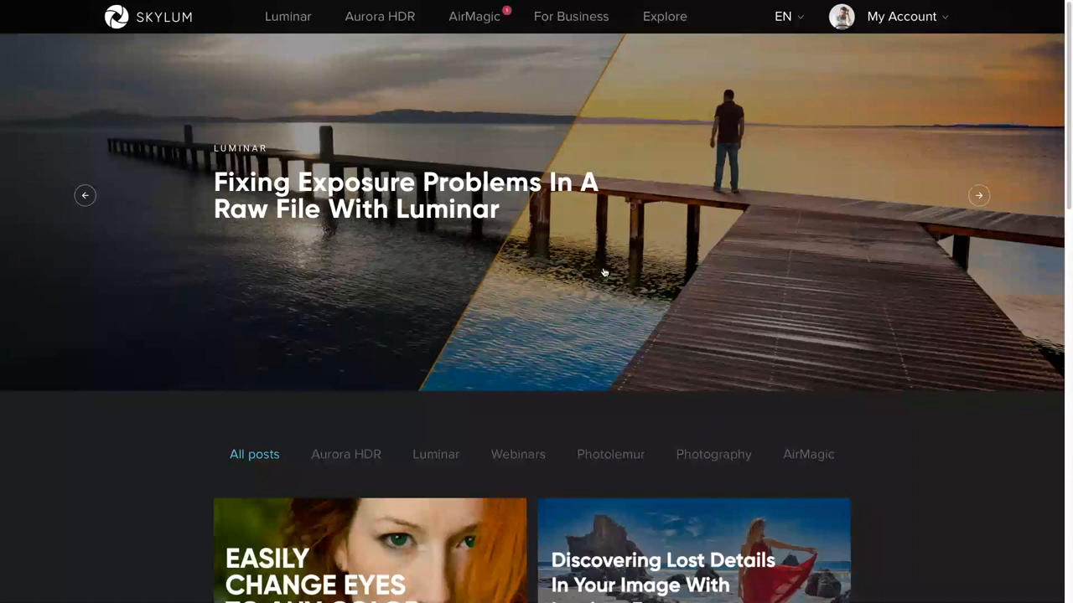
Switch back to Luminar 3 and open the Alaska sunset photo IMG_3401.JPG for editing.
{"action": "key", "text": "super+Tab"}
{"action": "key", "text": "super+shift+Tab"}
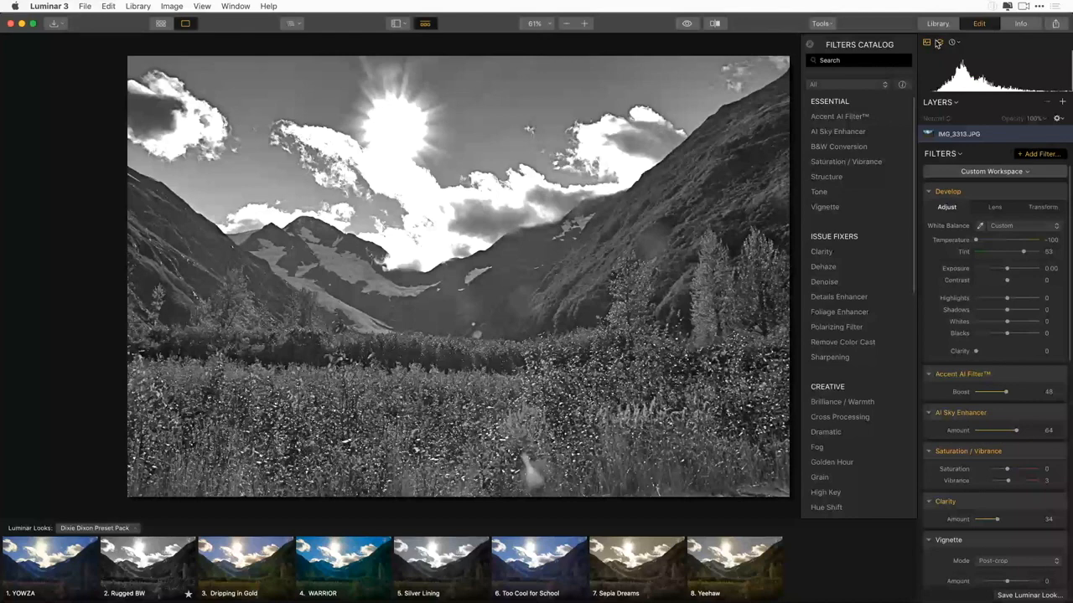
{"action": "left_click", "coordinate": [938, 23]}
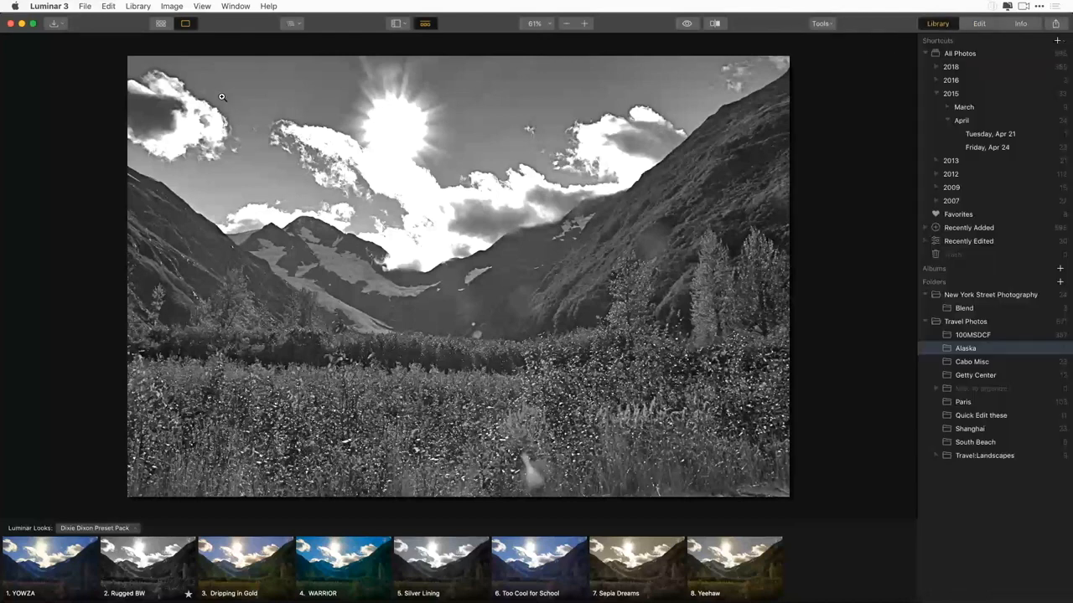
{"action": "key", "text": "g"}
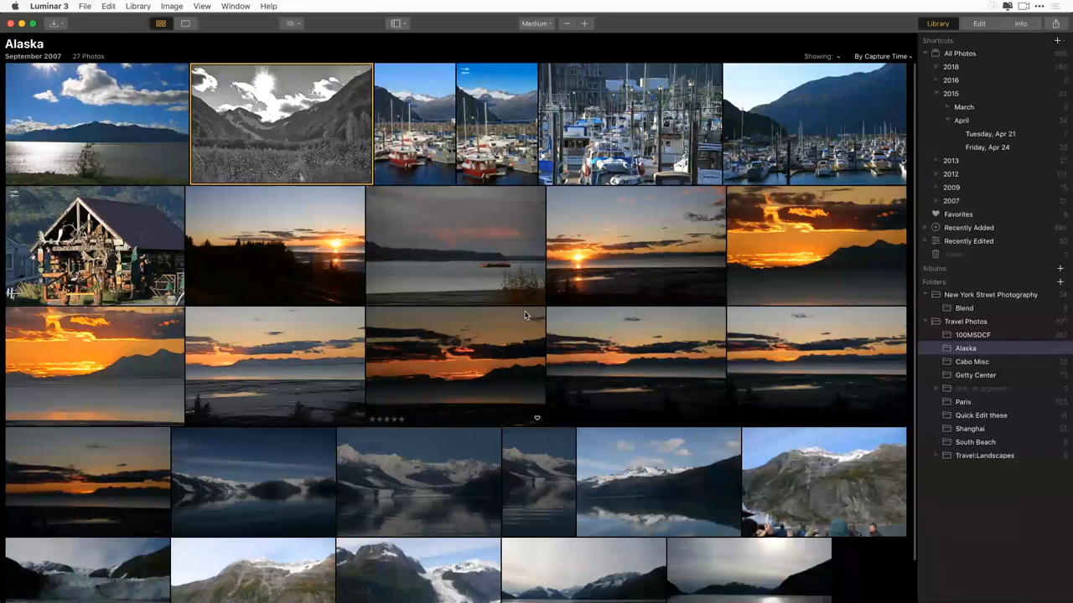
{"action": "double_click", "coordinate": [657, 297]}
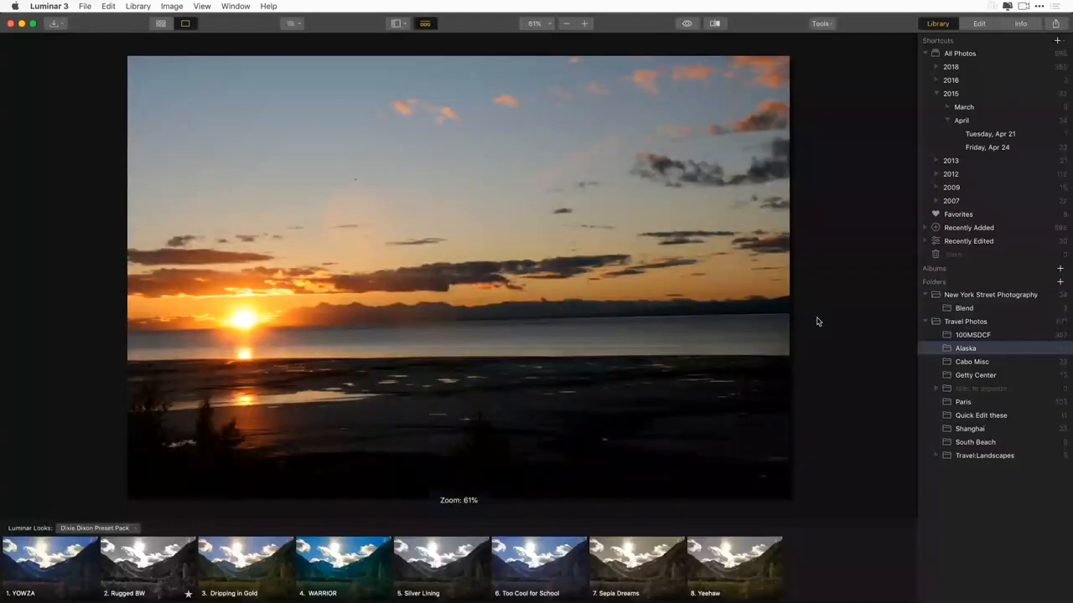
{"action": "left_click", "coordinate": [979, 23]}
Set the AI Sky Enhancer amount to 67 and the Tone filter's Smart Tone to 68.
{"action": "scroll", "coordinate": [992, 409], "scroll_direction": "down", "scroll_amount": 1}
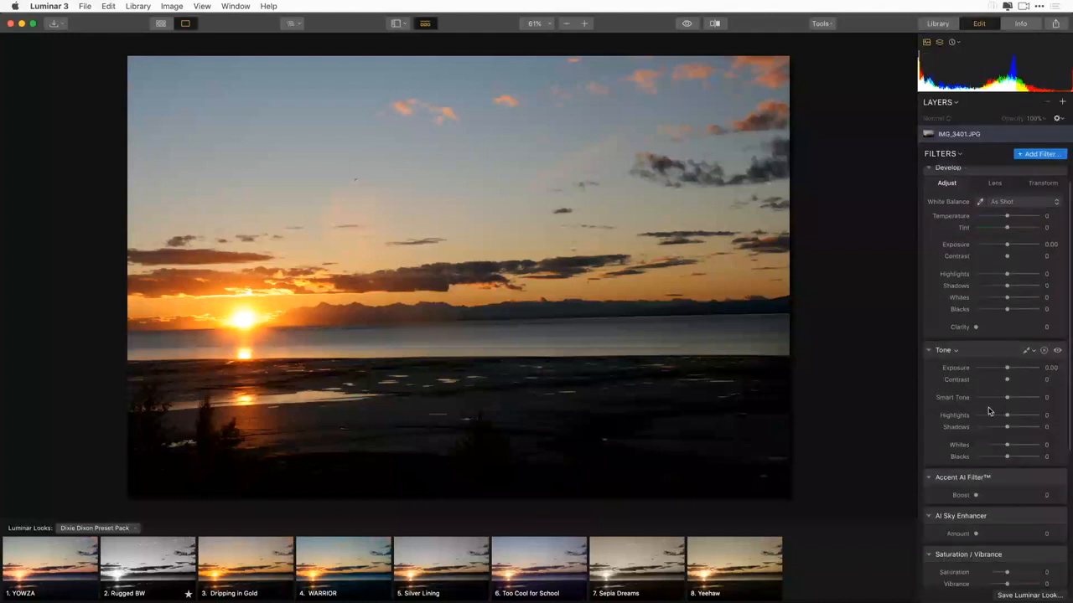
{"action": "scroll", "coordinate": [989, 411], "scroll_direction": "down", "scroll_amount": 3}
{"action": "left_click_drag", "start_coordinate": [975, 467], "coordinate": [1021, 469]}
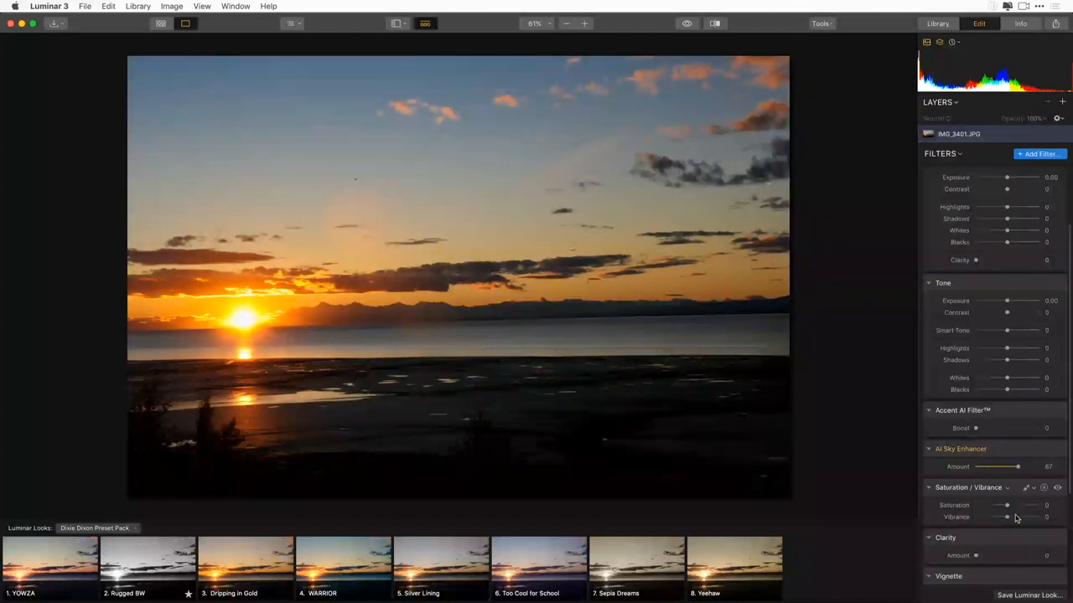
{"action": "left_click_drag", "start_coordinate": [1007, 330], "coordinate": [1025, 329]}
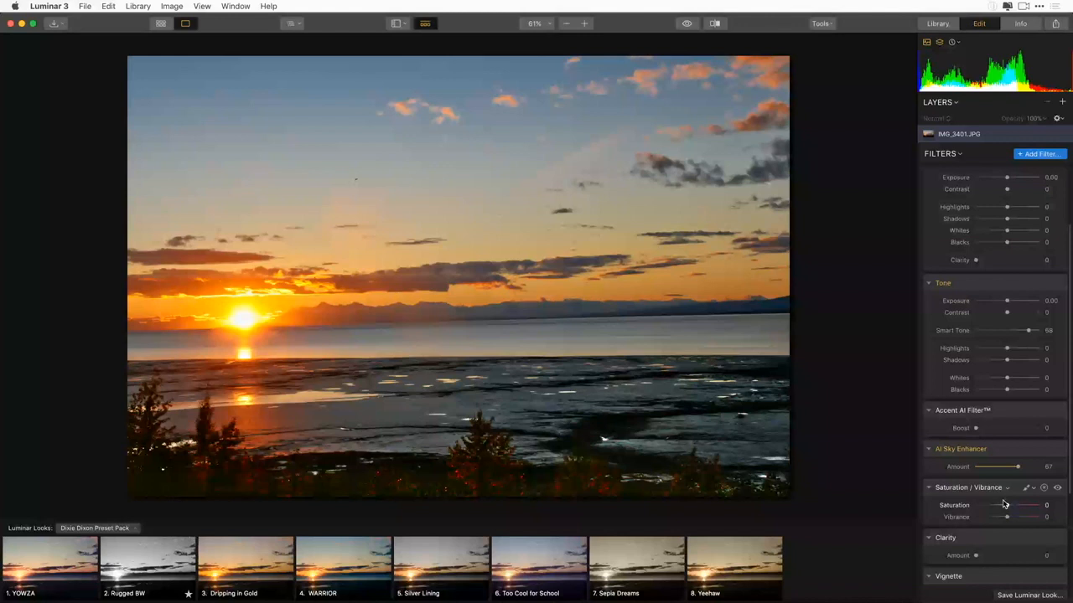
Set Saturation to -11 and Vibrance to 37, and limit that filter with a slightly tilted gradient mask across the shoreline.
{"action": "left_click_drag", "start_coordinate": [1005, 504], "coordinate": [1002, 505]}
{"action": "left_click_drag", "start_coordinate": [1006, 517], "coordinate": [1020, 518]}
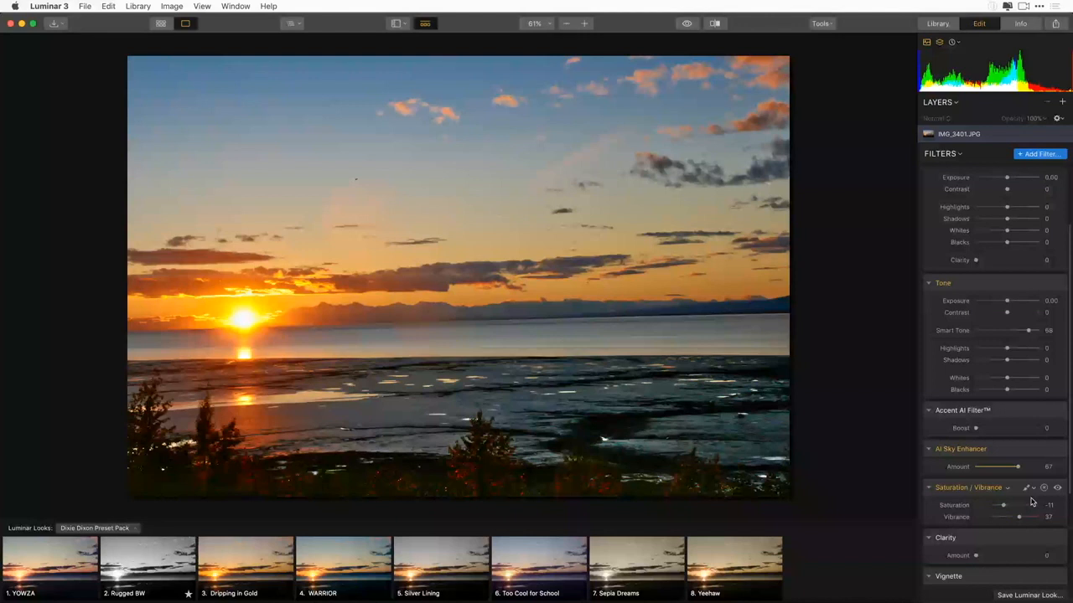
{"action": "left_click", "coordinate": [1029, 488]}
{"action": "left_click", "coordinate": [1002, 523]}
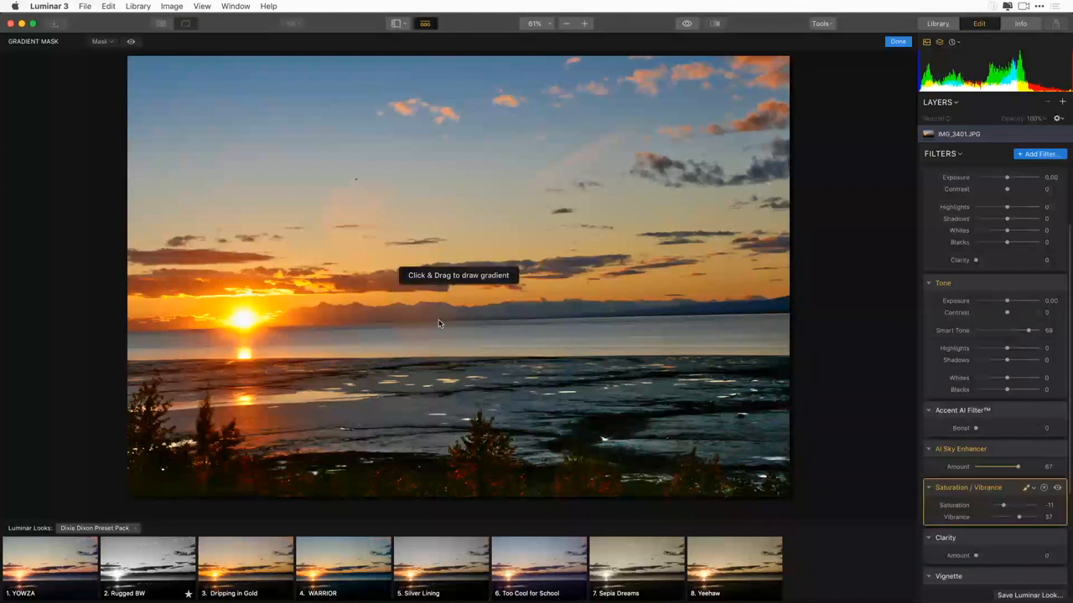
{"action": "mouse_move", "coordinate": [438, 319]}
{"action": "left_mouse_down"}
{"action": "mouse_move", "coordinate": [445, 360]}
{"action": "mouse_move", "coordinate": [441, 323]}
{"action": "left_mouse_up"}
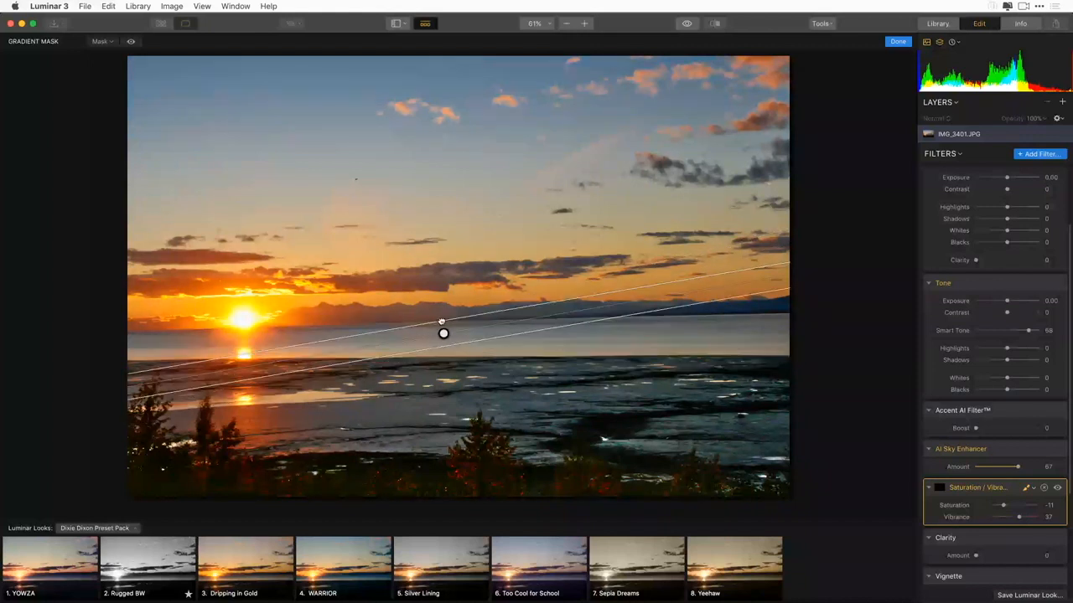
{"action": "left_click_drag", "start_coordinate": [442, 321], "coordinate": [443, 375]}
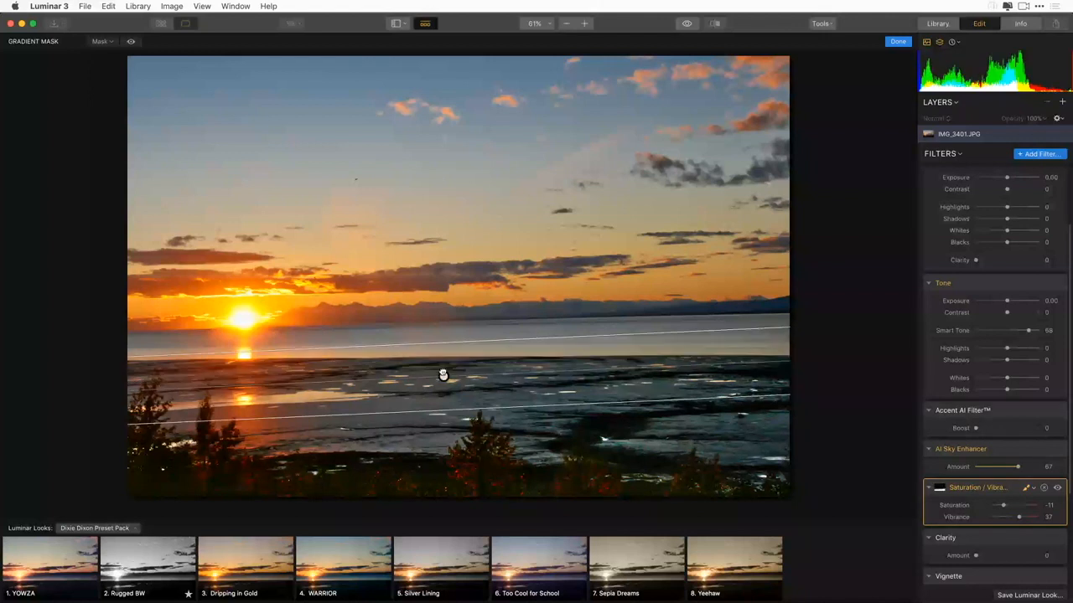
Invert the Saturation / Vibrance gradient mask onto the sky, set Saturation to 100, and invert the mask back onto the foreground.
{"action": "left_click", "coordinate": [102, 42]}
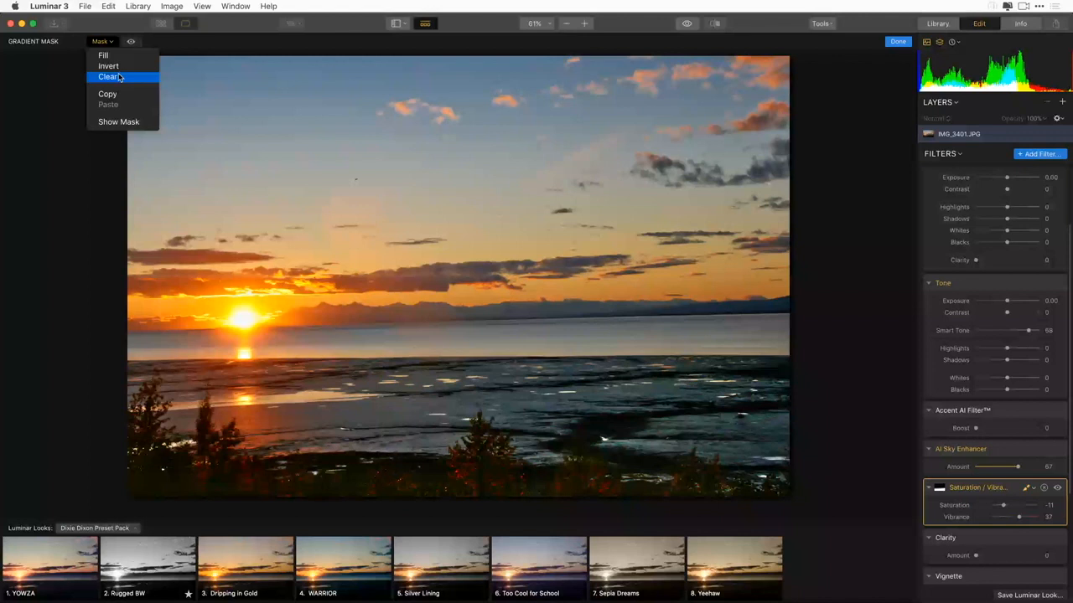
{"action": "left_click", "coordinate": [119, 77]}
{"action": "left_click_drag", "start_coordinate": [1001, 509], "coordinate": [1040, 506]}
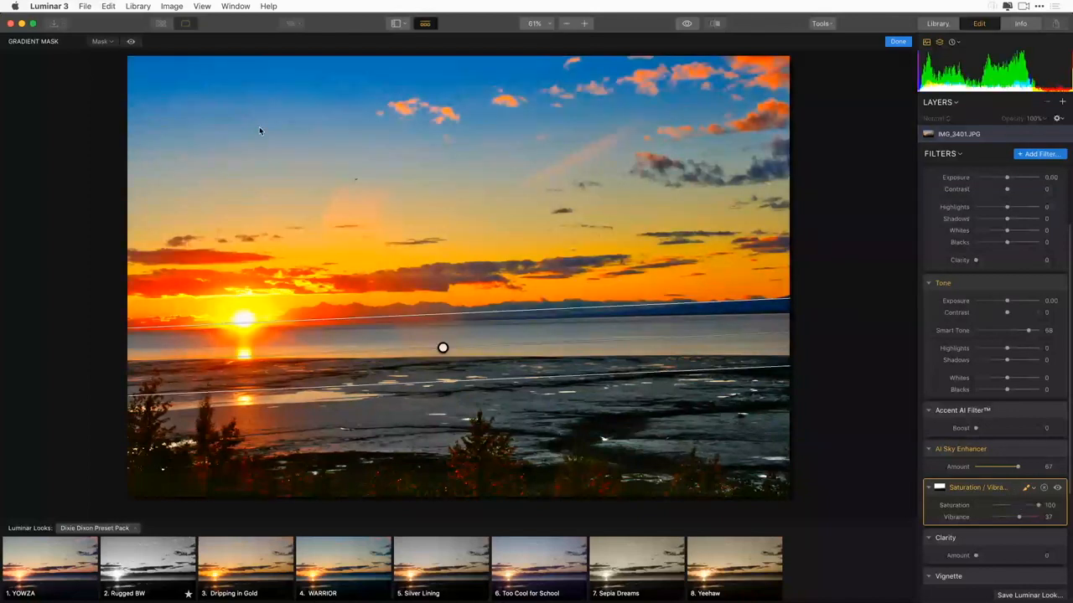
{"action": "left_click", "coordinate": [101, 41]}
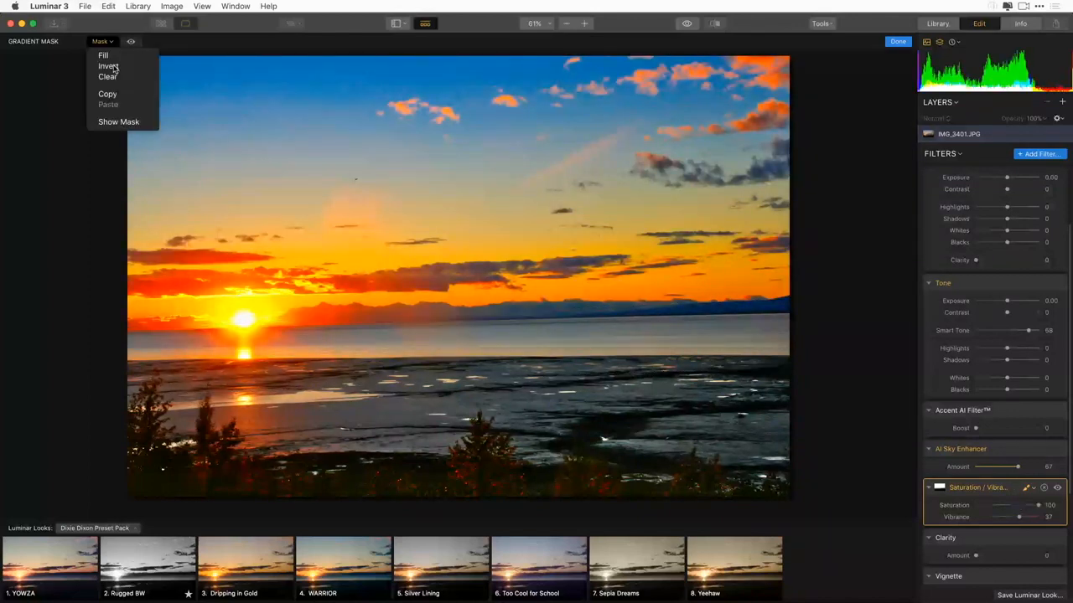
{"action": "left_click", "coordinate": [108, 66]}
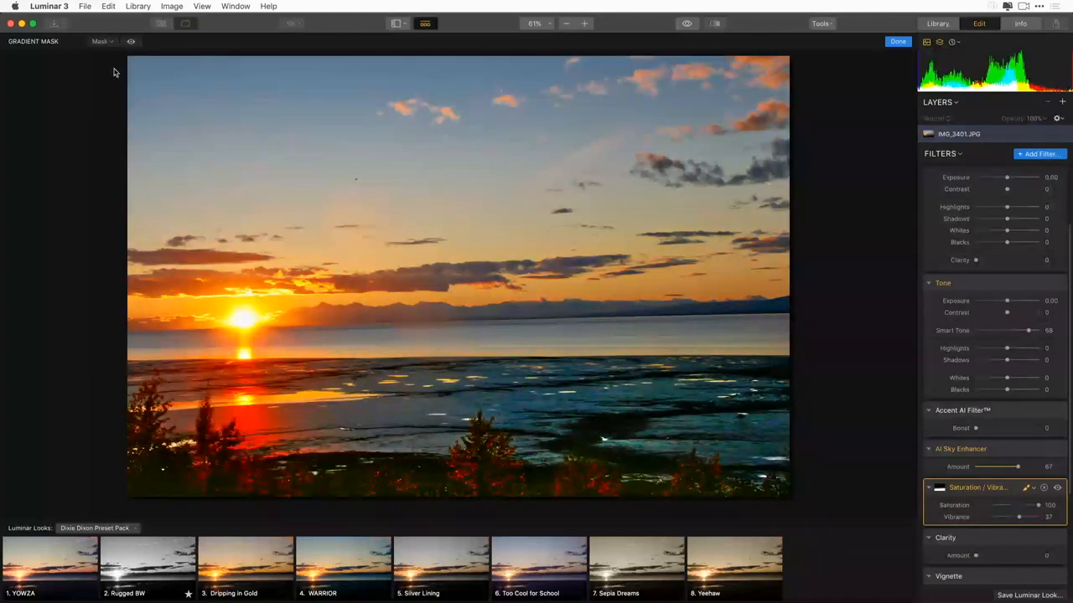
Invert the Saturation / Vibrance gradient mask onto the sky, and set Saturation to 44 and Vibrance to 26.
{"action": "left_click", "coordinate": [100, 41]}
{"action": "left_click", "coordinate": [108, 66]}
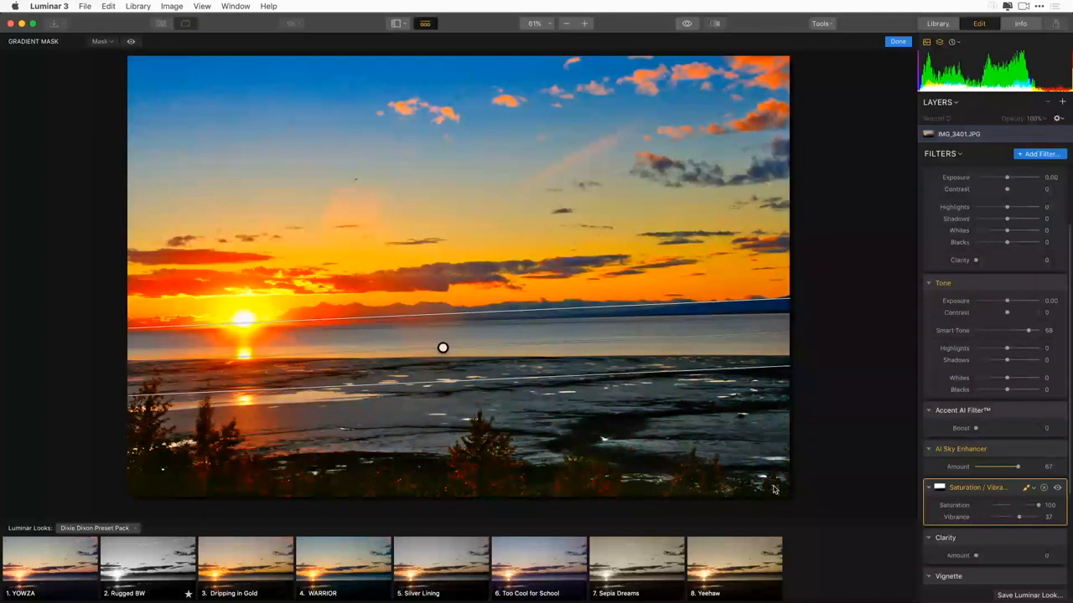
{"action": "left_click_drag", "start_coordinate": [1038, 505], "coordinate": [1015, 517]}
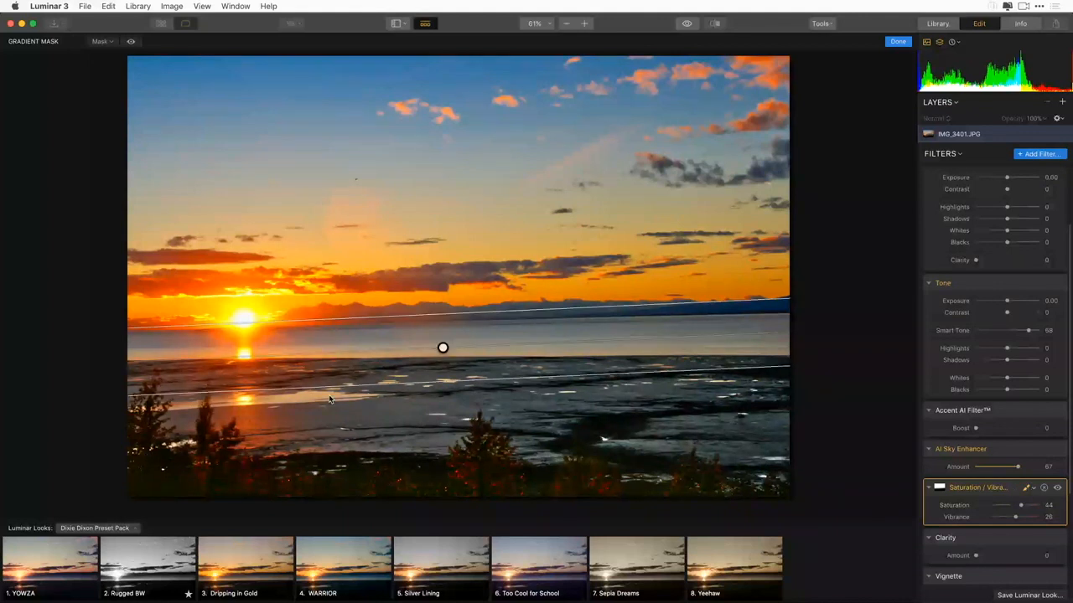
Brush the sun's reflection on the shoreline into the Saturation / Vibrance mask with the overlay shown, and compare the filter off and on.
{"action": "left_click", "coordinate": [1028, 489]}
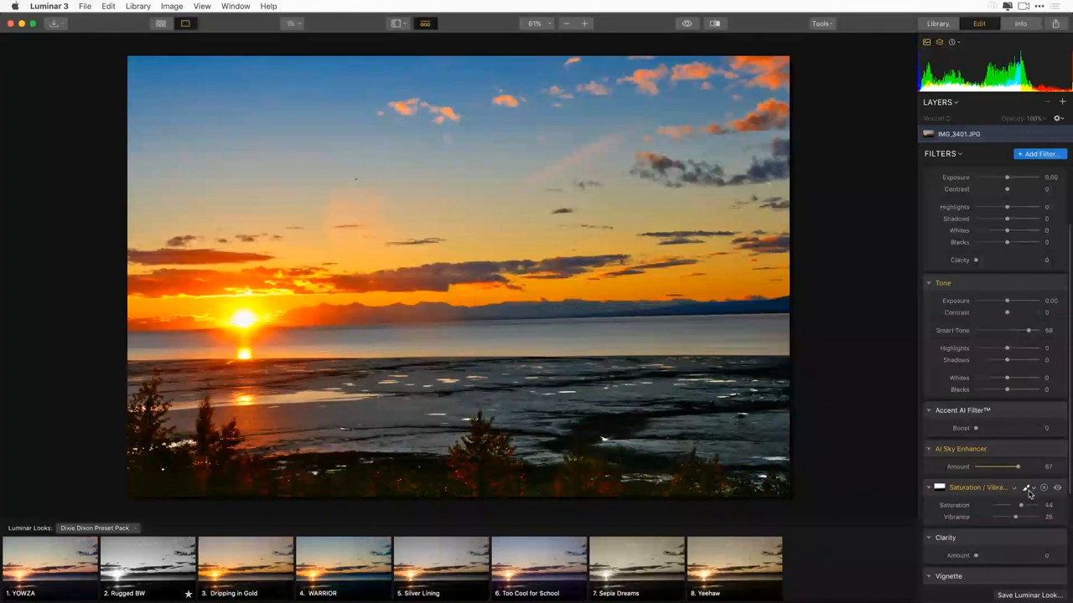
{"action": "left_click", "coordinate": [1027, 490]}
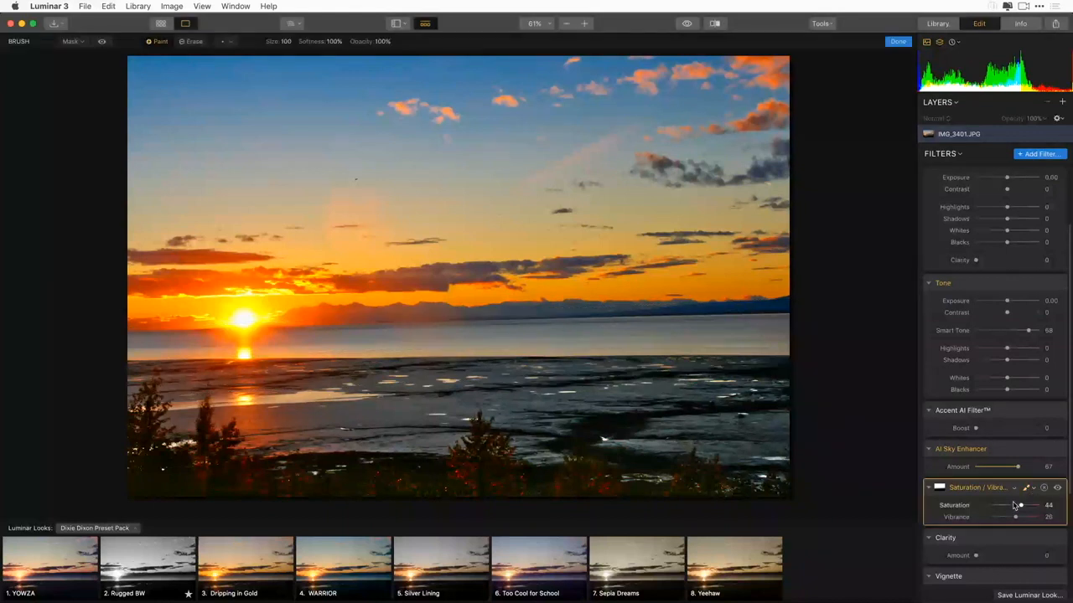
{"action": "left_click", "coordinate": [101, 42]}
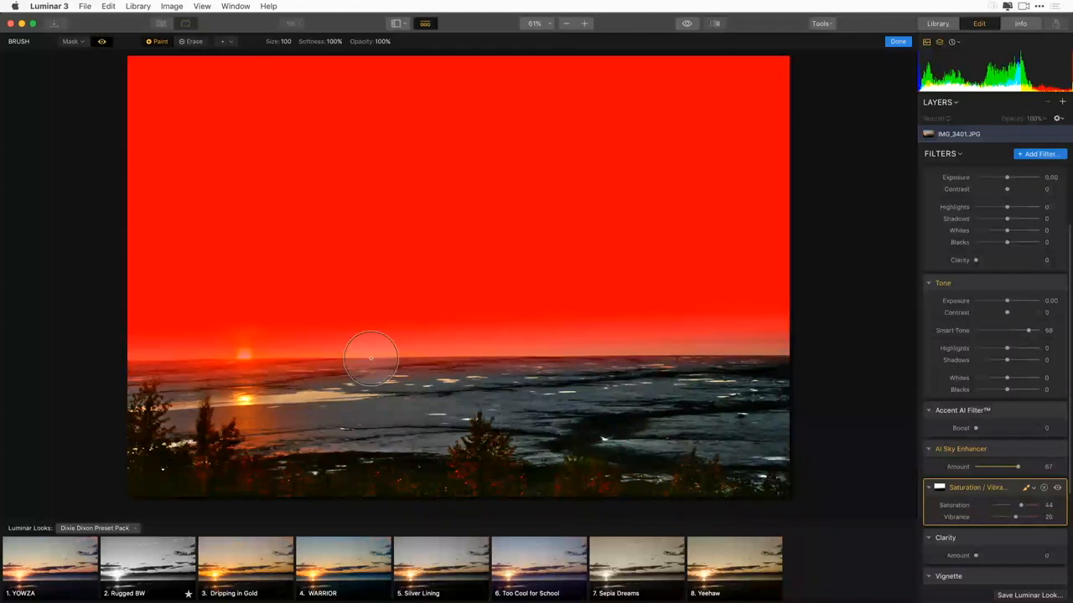
{"action": "mouse_move", "coordinate": [267, 391]}
{"action": "left_mouse_down"}
{"action": "mouse_move", "coordinate": [224, 422]}
{"action": "mouse_move", "coordinate": [224, 446]}
{"action": "left_mouse_up"}
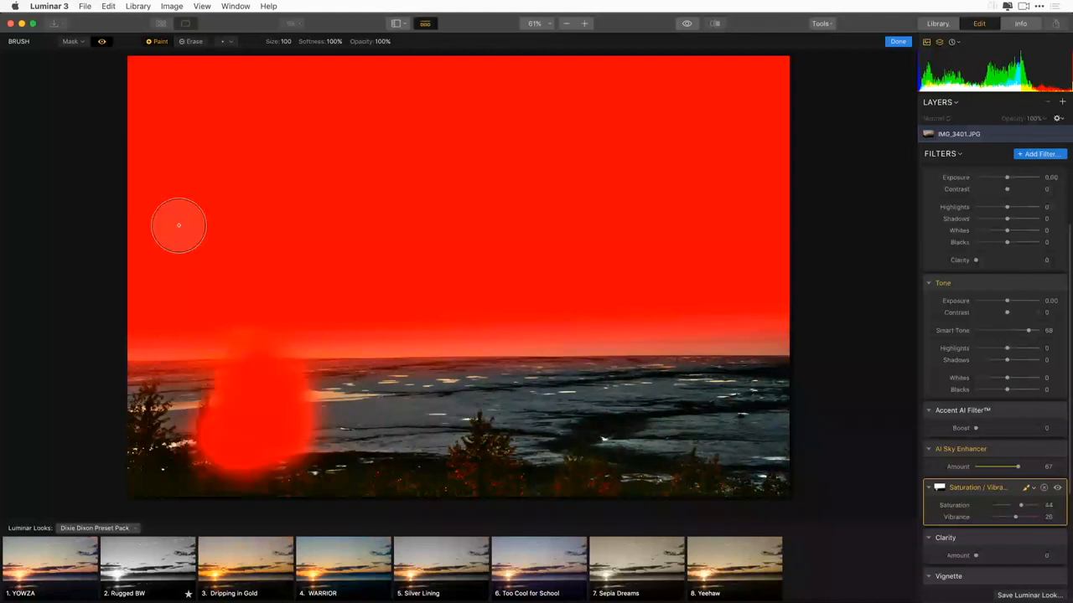
{"action": "left_click", "coordinate": [103, 42]}
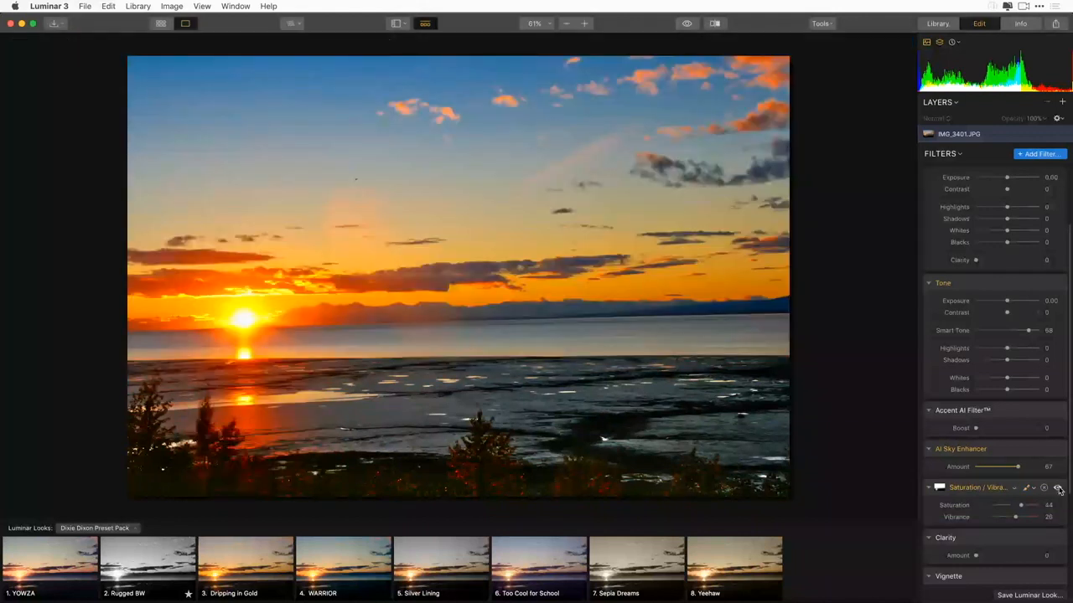
{"action": "left_click", "coordinate": [1059, 489]}
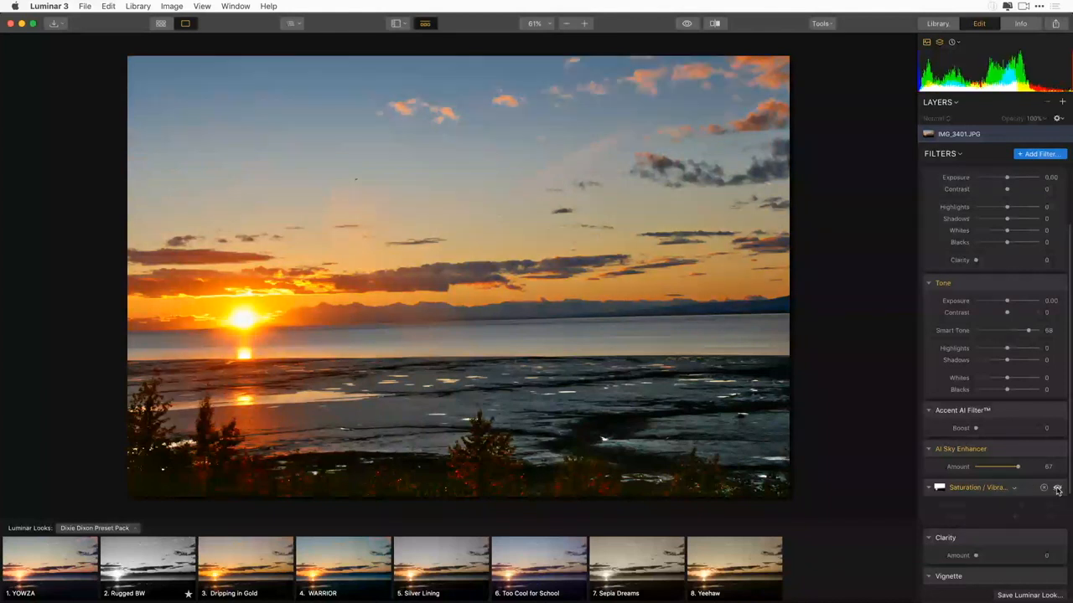
{"action": "left_click", "coordinate": [1058, 490]}
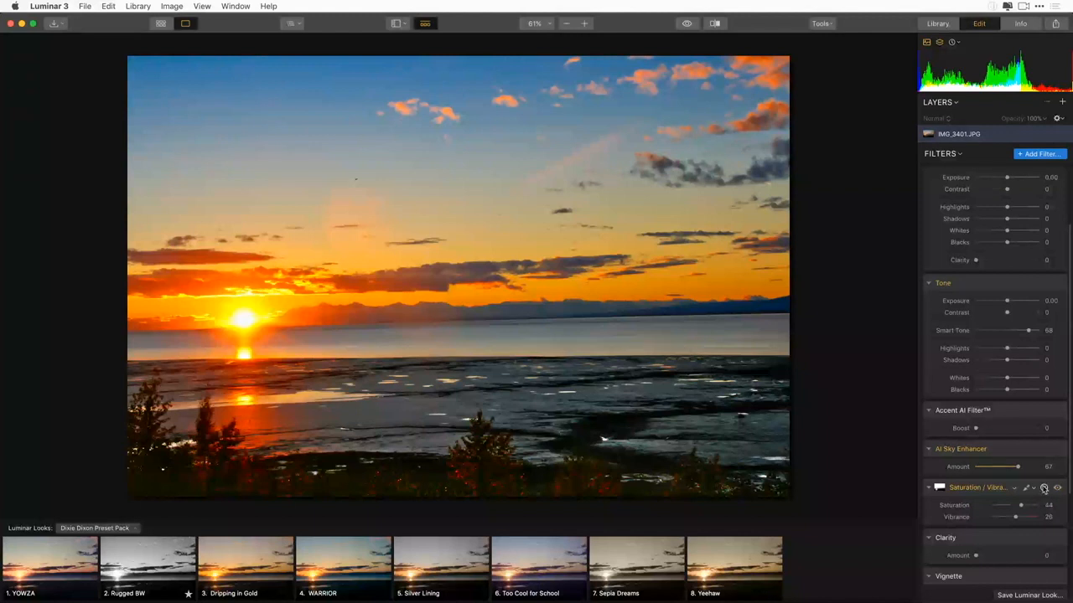
Erase the Saturation / Vibrance mask over the dark clouds in the photo's upper-right sky and finish masking.
{"action": "left_click", "coordinate": [1030, 488]}
{"action": "left_click", "coordinate": [1020, 503]}
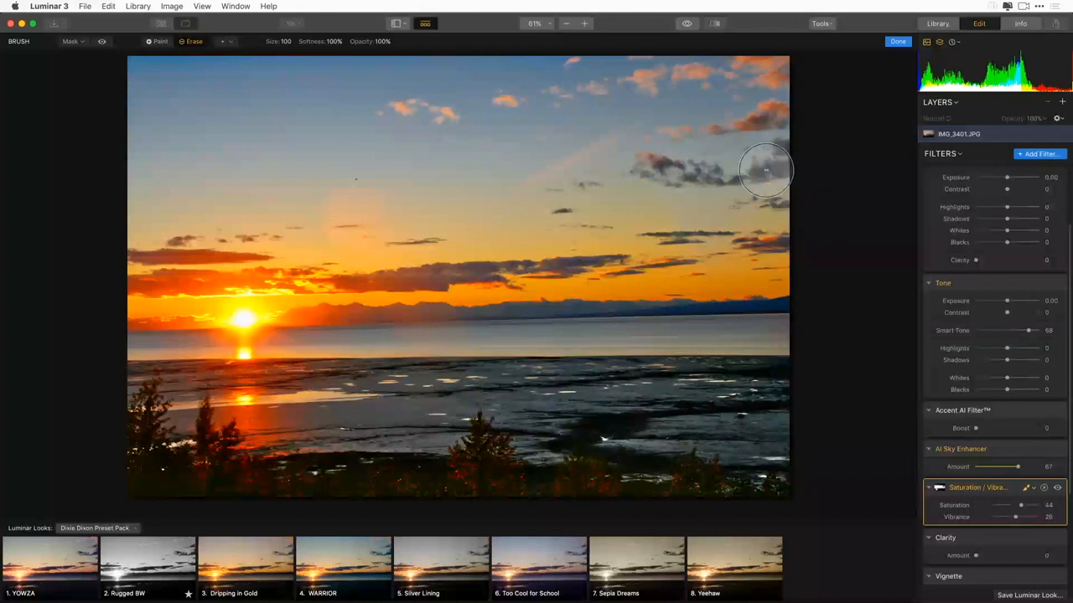
{"action": "left_click", "coordinate": [1027, 492]}
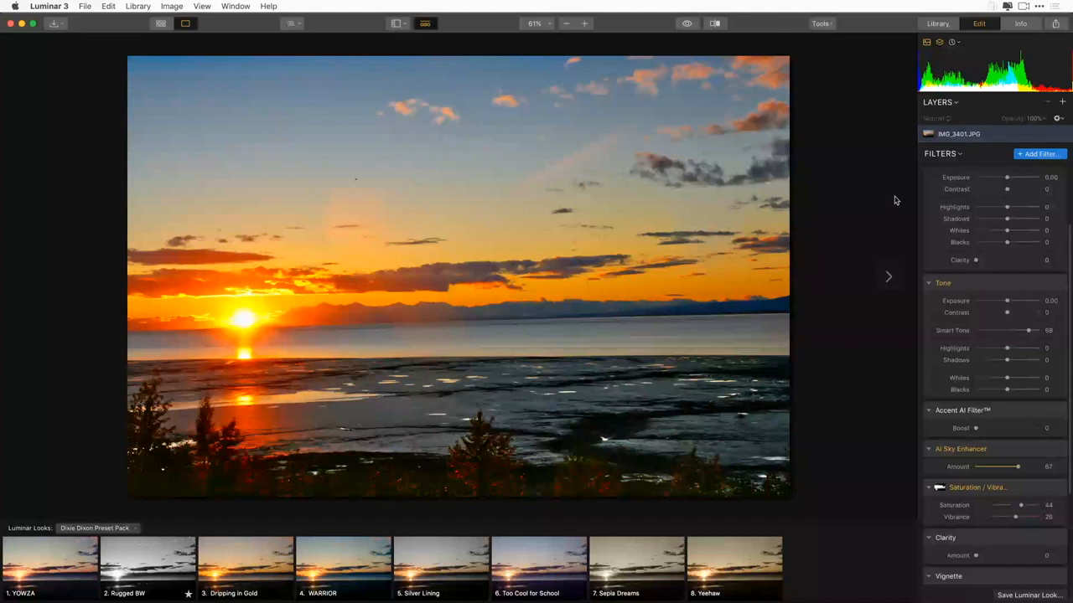
Open the image export settings for the sunset photo, review the color space choices, and choose TIFF as the format.
{"action": "left_click", "coordinate": [1055, 25]}
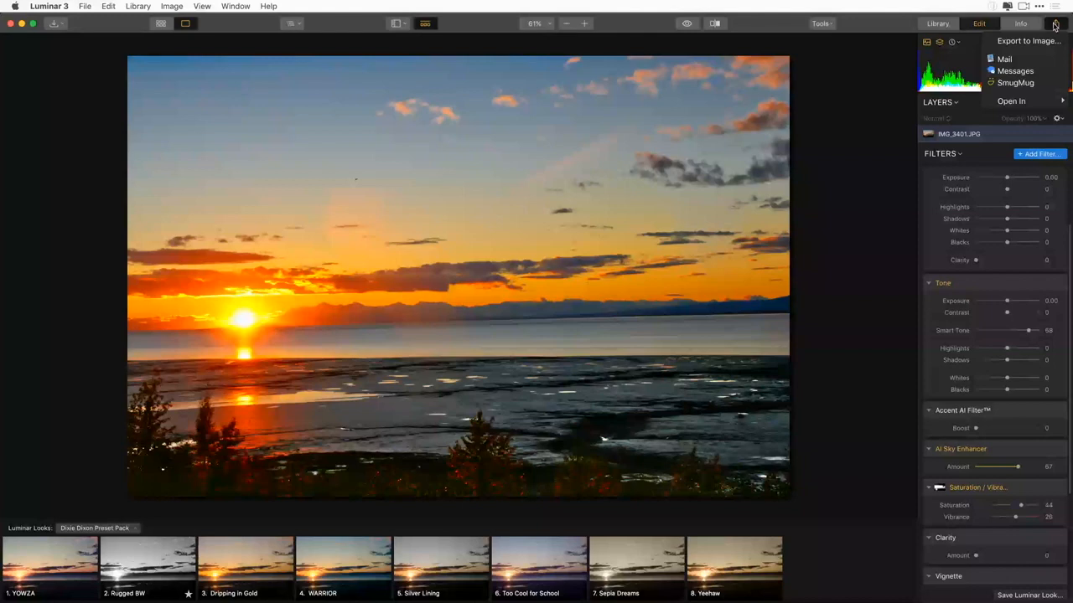
{"action": "left_click", "coordinate": [1028, 41]}
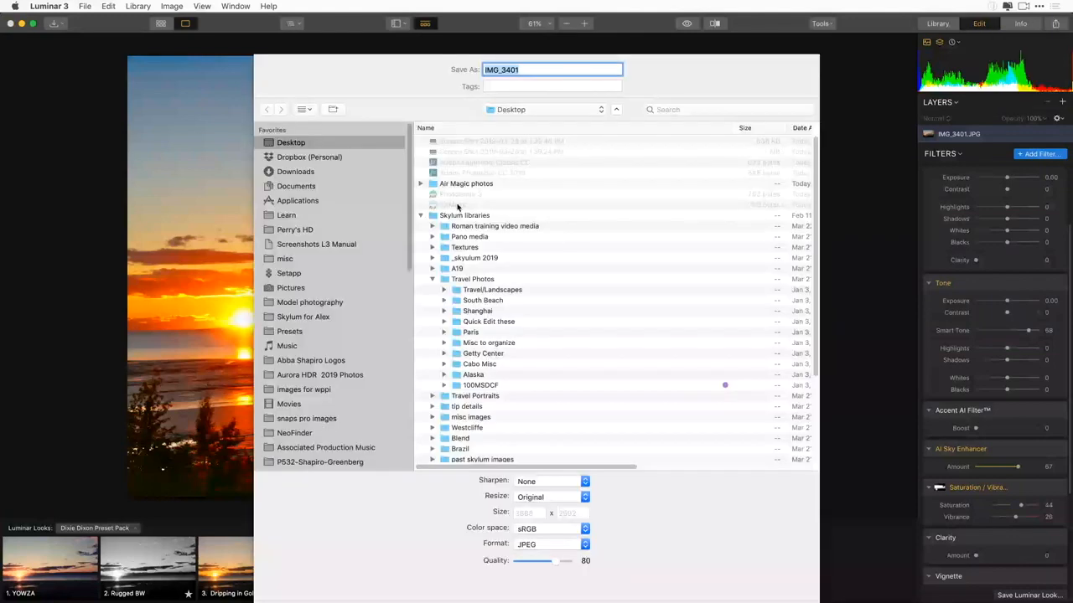
{"action": "left_click", "coordinate": [577, 529]}
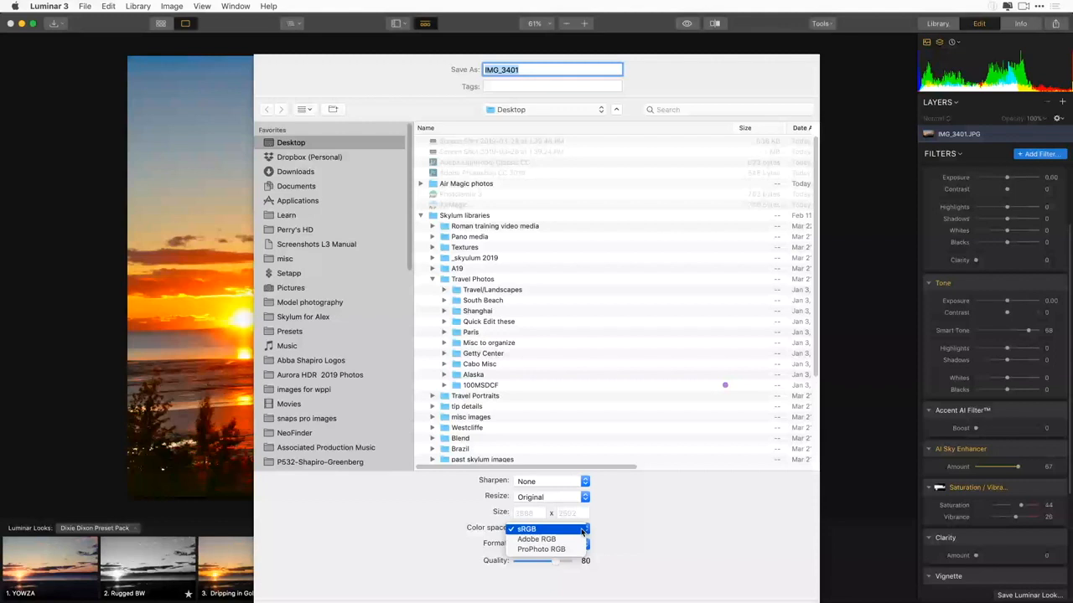
{"action": "left_click", "coordinate": [583, 530]}
{"action": "left_click", "coordinate": [579, 545]}
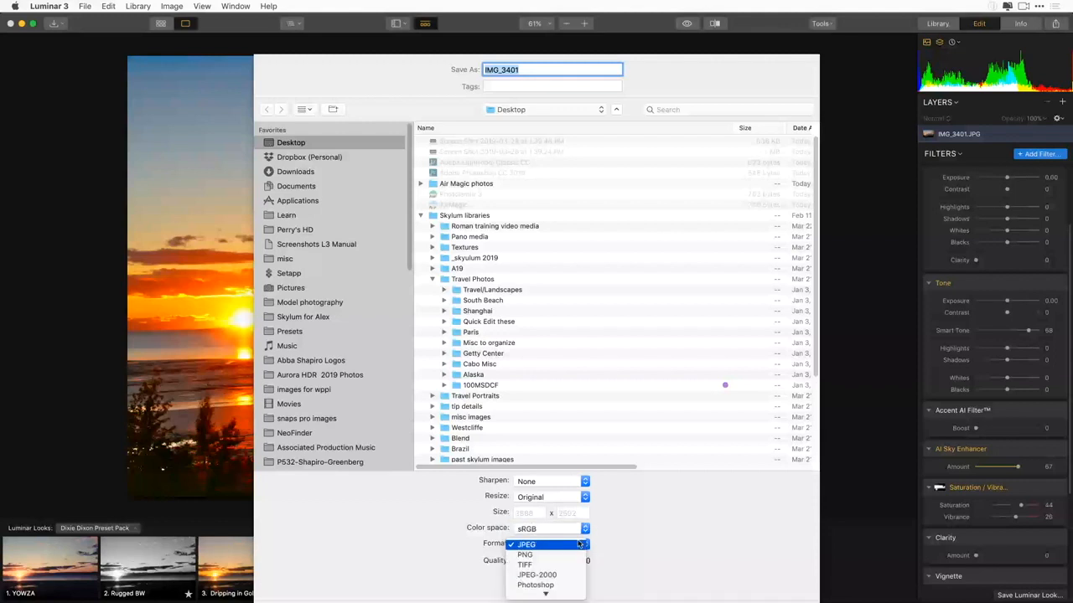
{"action": "left_click", "coordinate": [576, 564]}
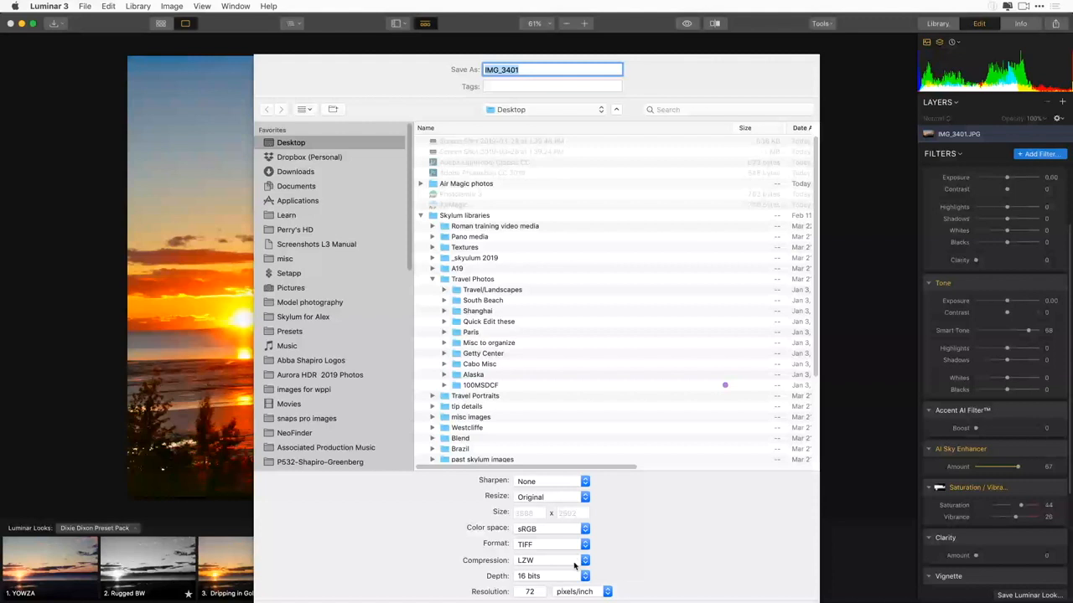
Review the depth, color space and resize options for the TIFF export, leave the export dialog, and maximize the editor window.
{"action": "left_click", "coordinate": [578, 576]}
{"action": "left_click", "coordinate": [578, 577]}
{"action": "left_click", "coordinate": [585, 529]}
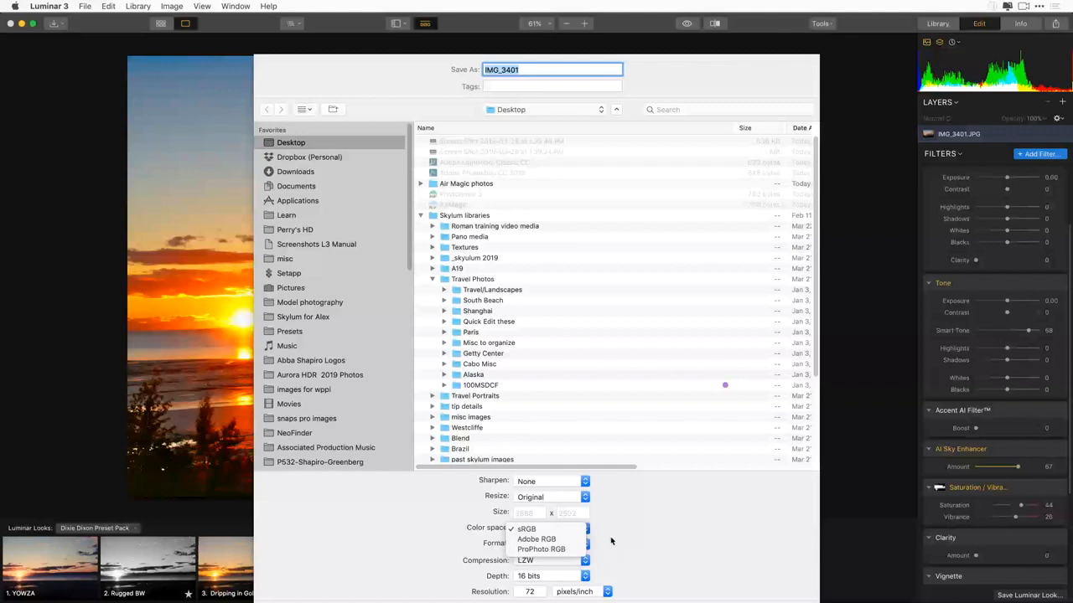
{"action": "left_click", "coordinate": [610, 541]}
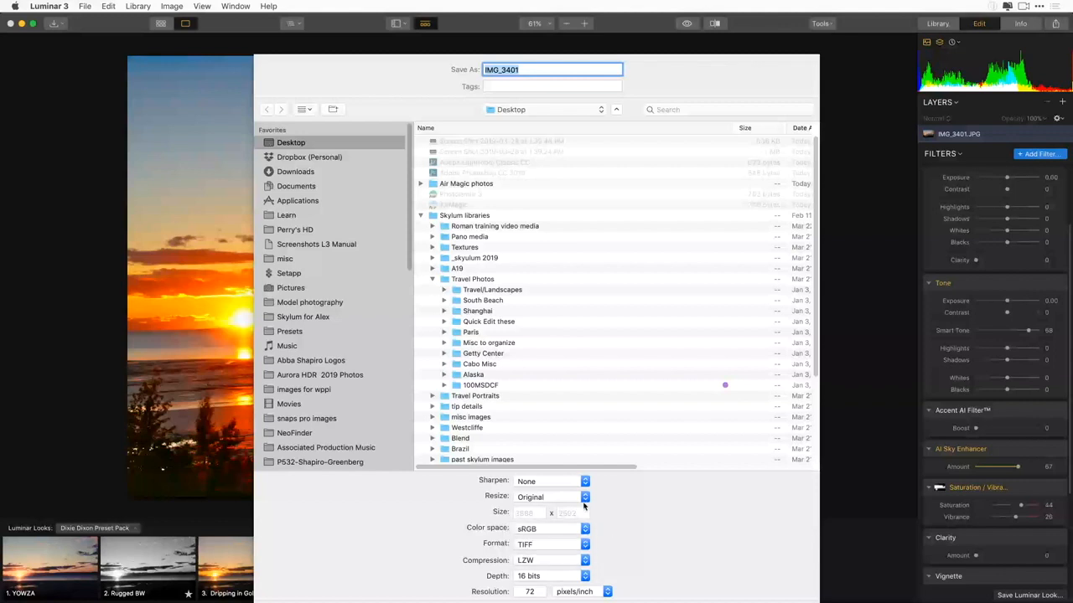
{"action": "left_click", "coordinate": [584, 500]}
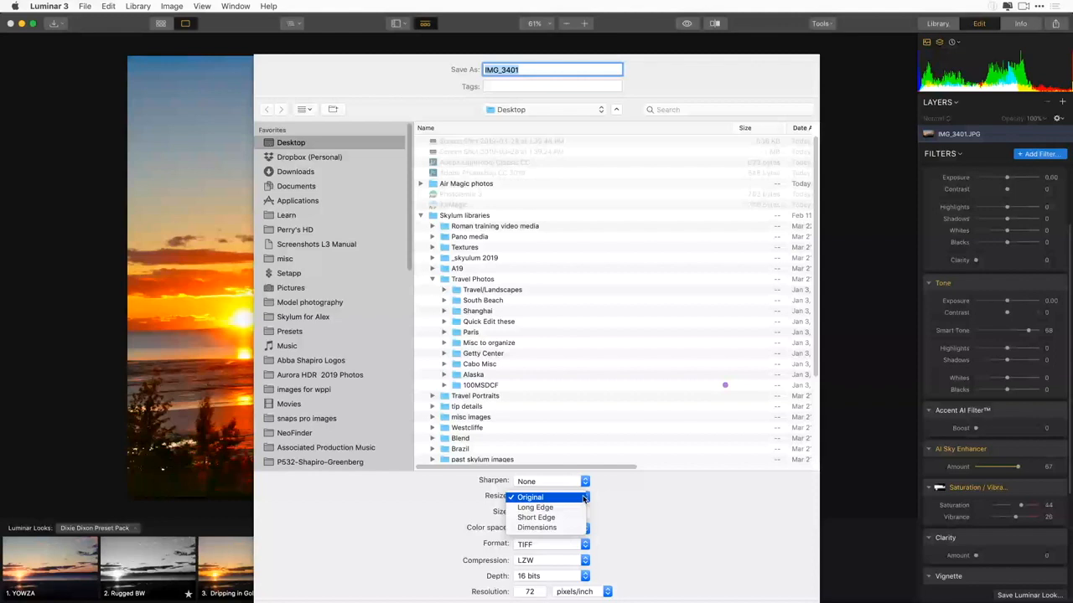
{"action": "left_click", "coordinate": [584, 498]}
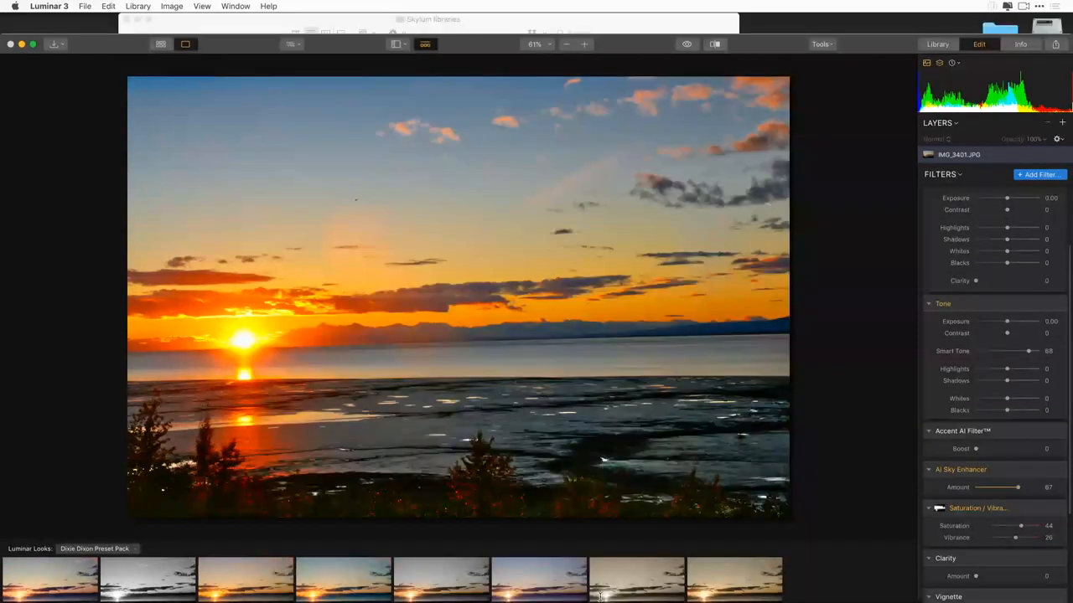
{"action": "left_click", "coordinate": [33, 43]}
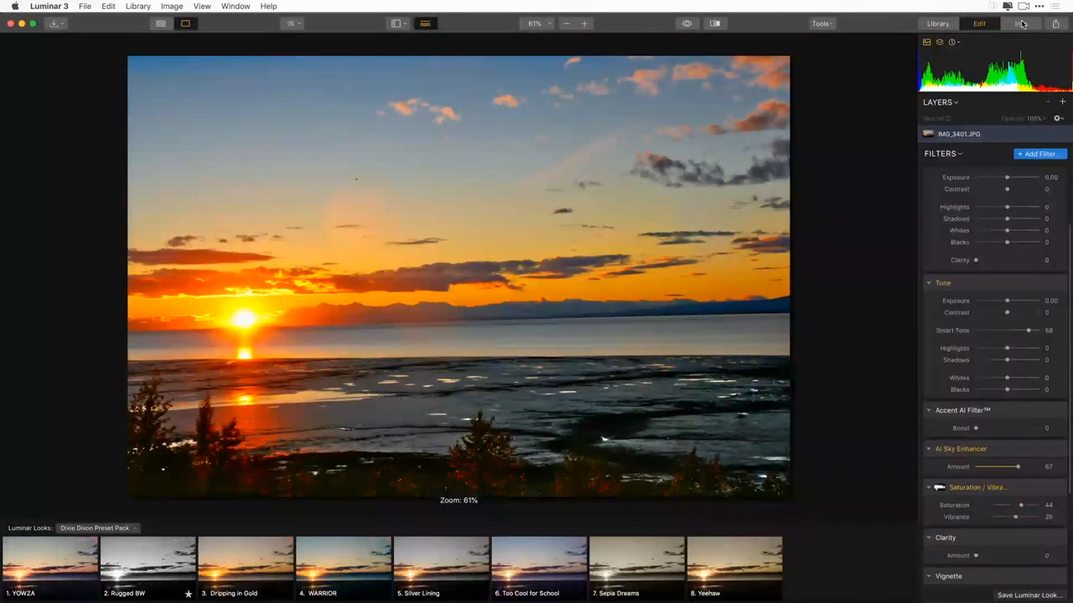
Examine the sharing destinations and the external editors in which the photo can be opened.
{"action": "left_click", "coordinate": [1056, 24]}
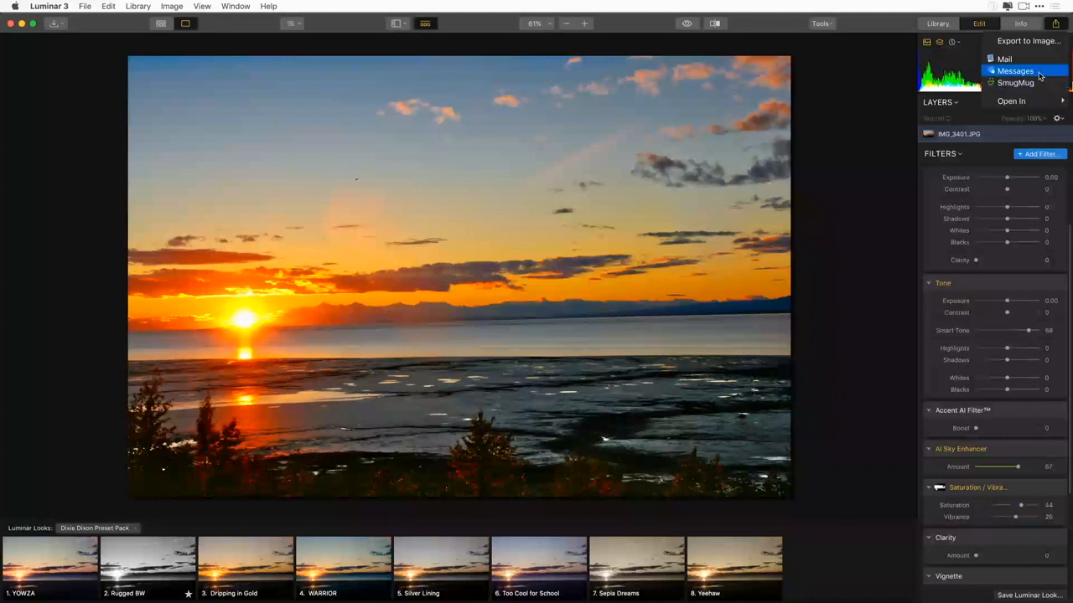
{"action": "mouse_move", "coordinate": [1035, 99]}
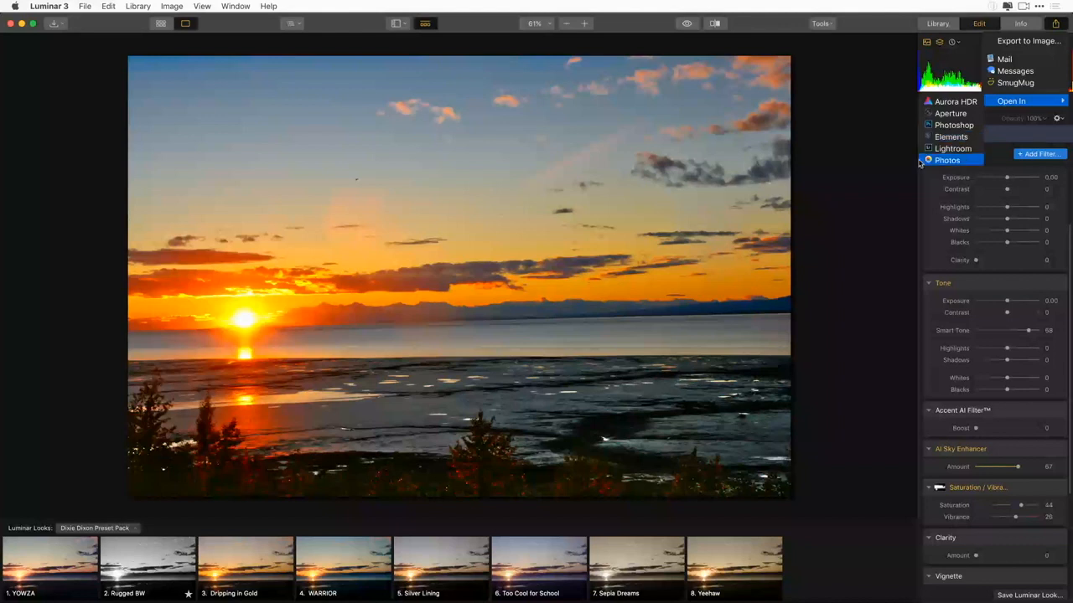
{"action": "left_click", "coordinate": [821, 245]}
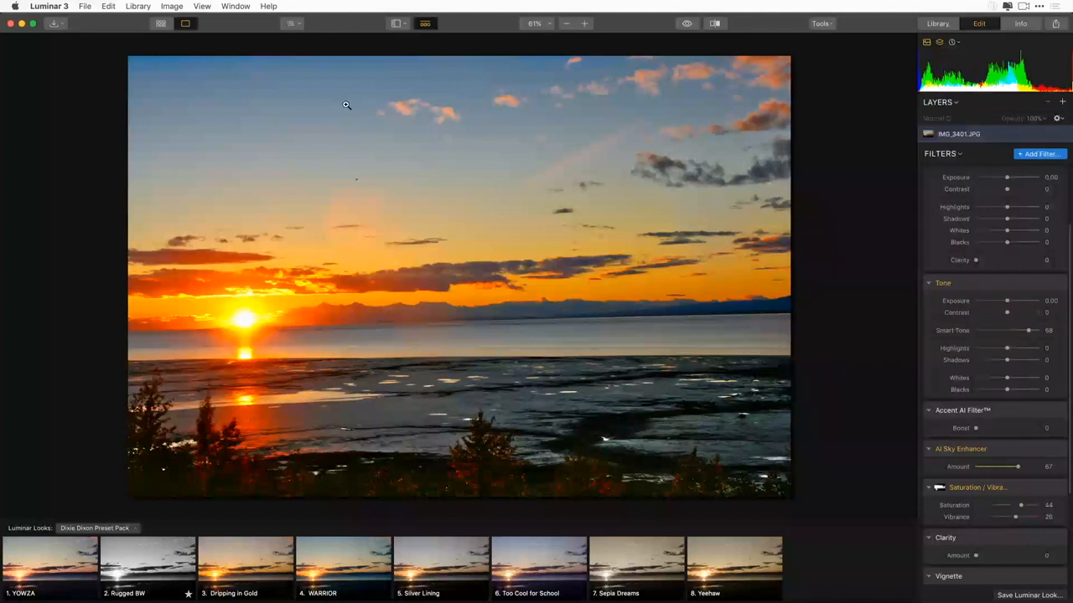
Return to the library's gallery view and show the photos in the Travel:Landscapes folder.
{"action": "left_click", "coordinate": [938, 23]}
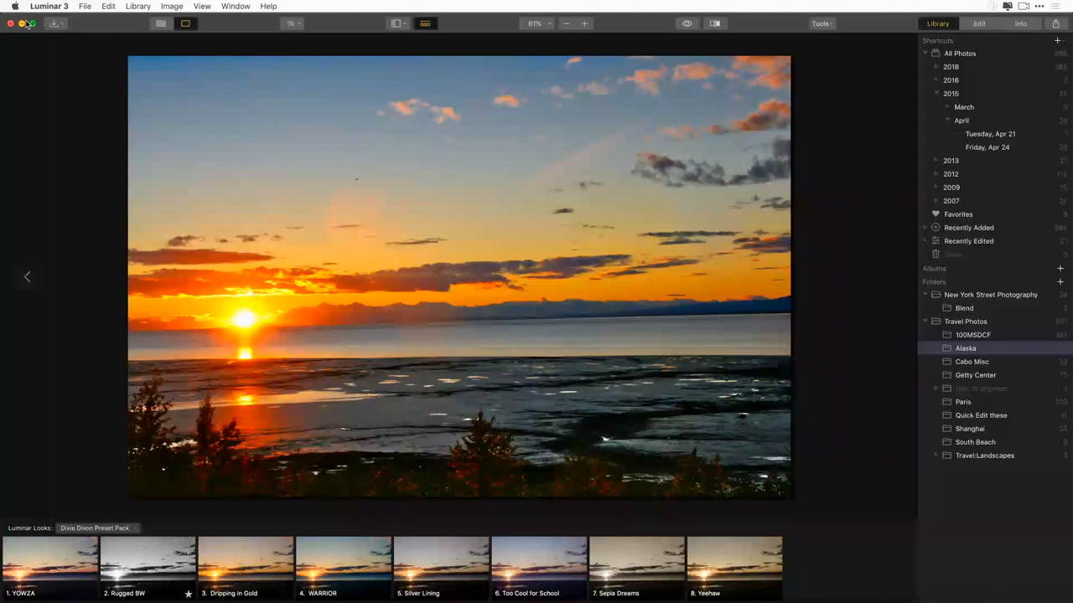
{"action": "left_click", "coordinate": [160, 23]}
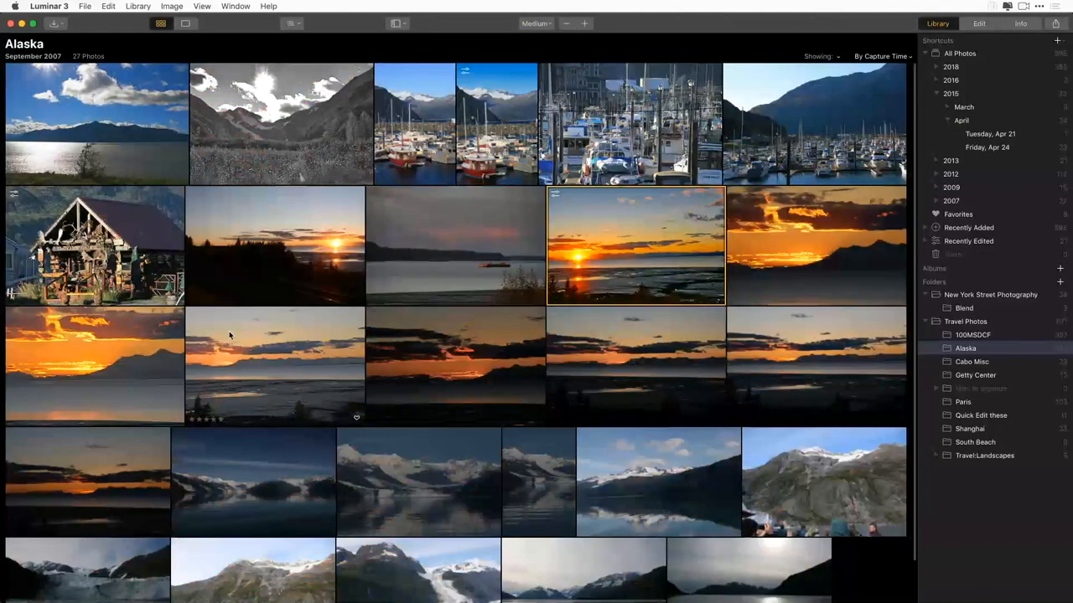
{"action": "left_click", "coordinate": [980, 443]}
{"action": "left_click", "coordinate": [1001, 458]}
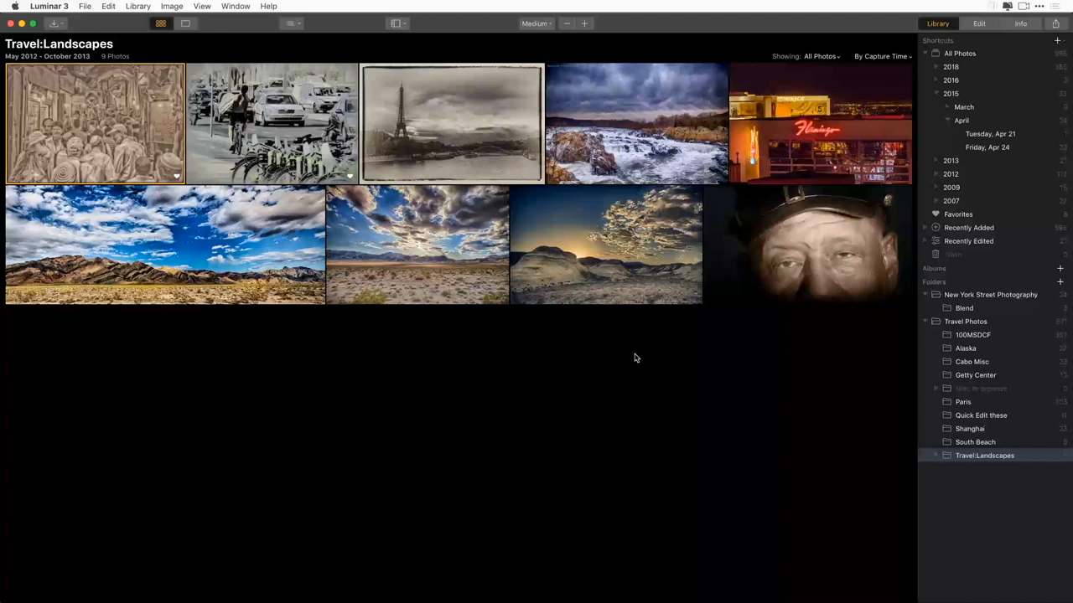
Browse the Travel Photos folder and filter it to show only edited photos.
{"action": "left_click", "coordinate": [1003, 325]}
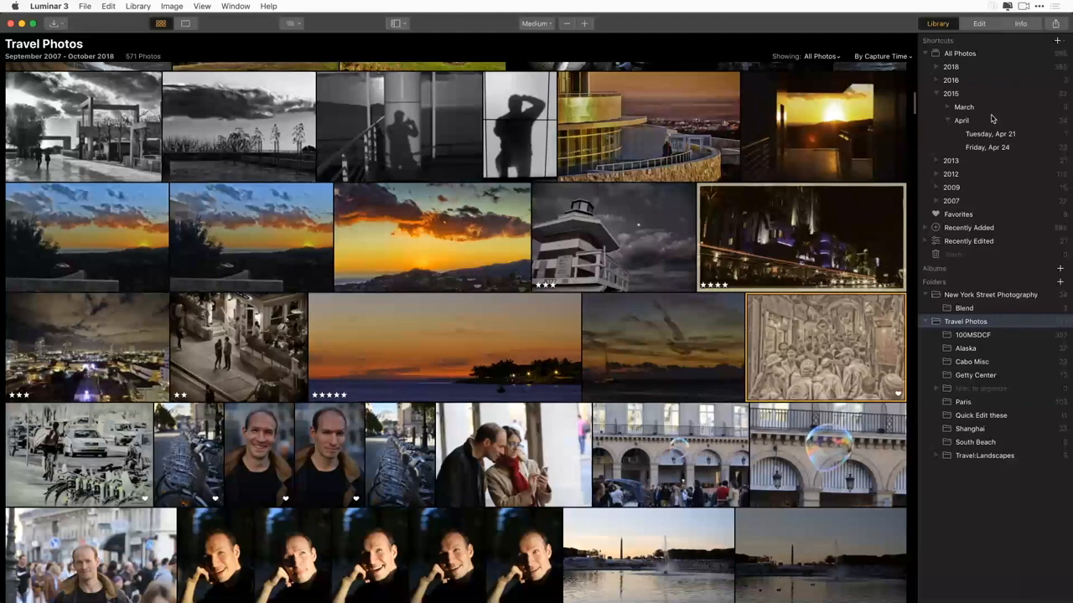
{"action": "scroll", "coordinate": [361, 258], "scroll_direction": "up", "scroll_amount": 10}
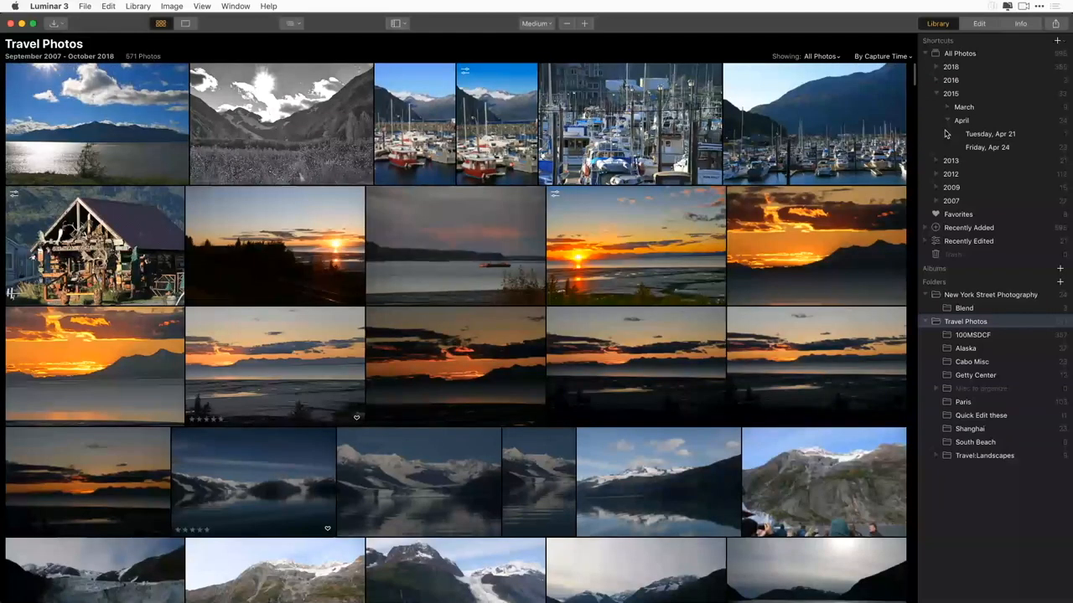
{"action": "scroll", "coordinate": [715, 362], "scroll_direction": "down", "scroll_amount": 10}
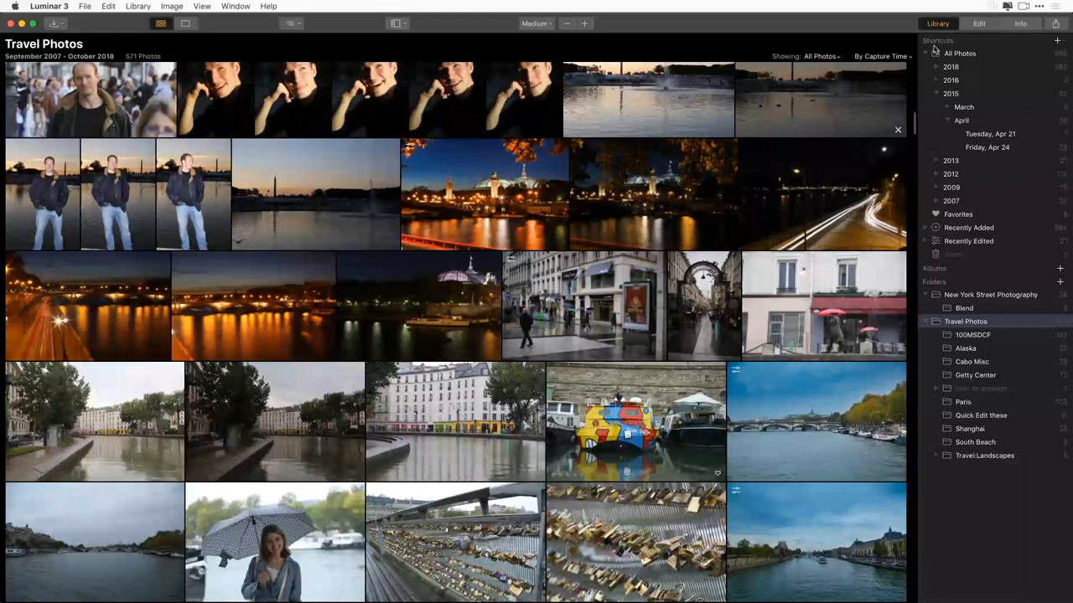
{"action": "left_click", "coordinate": [821, 56]}
{"action": "left_click", "coordinate": [834, 269]}
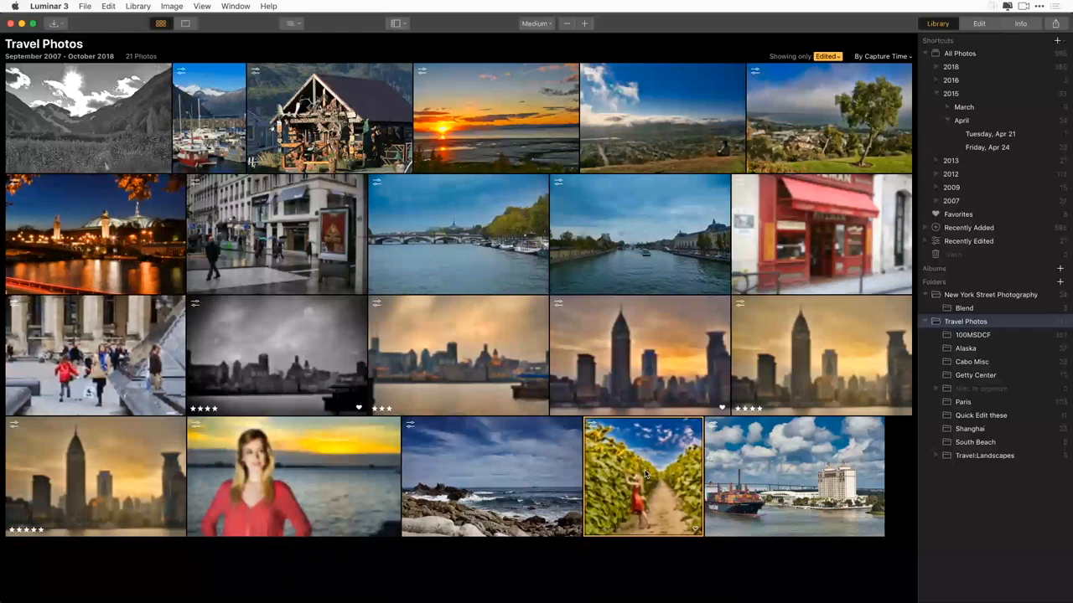
Open the sunflower field photo for editing and add the signature Luminar logo PNG as a new image layer.
{"action": "double_click", "coordinate": [645, 475]}
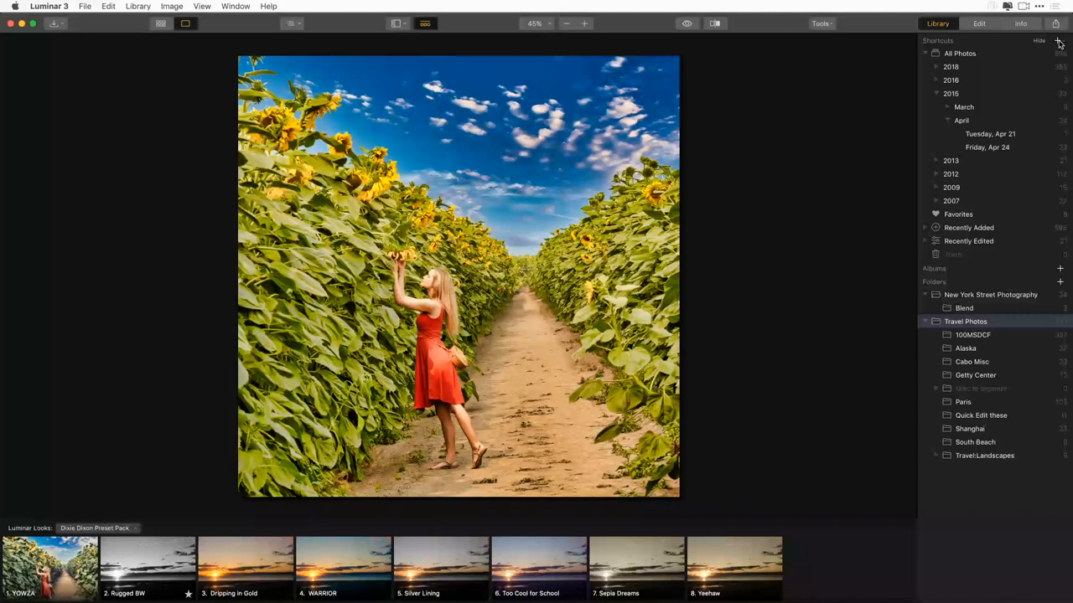
{"action": "left_click", "coordinate": [988, 24]}
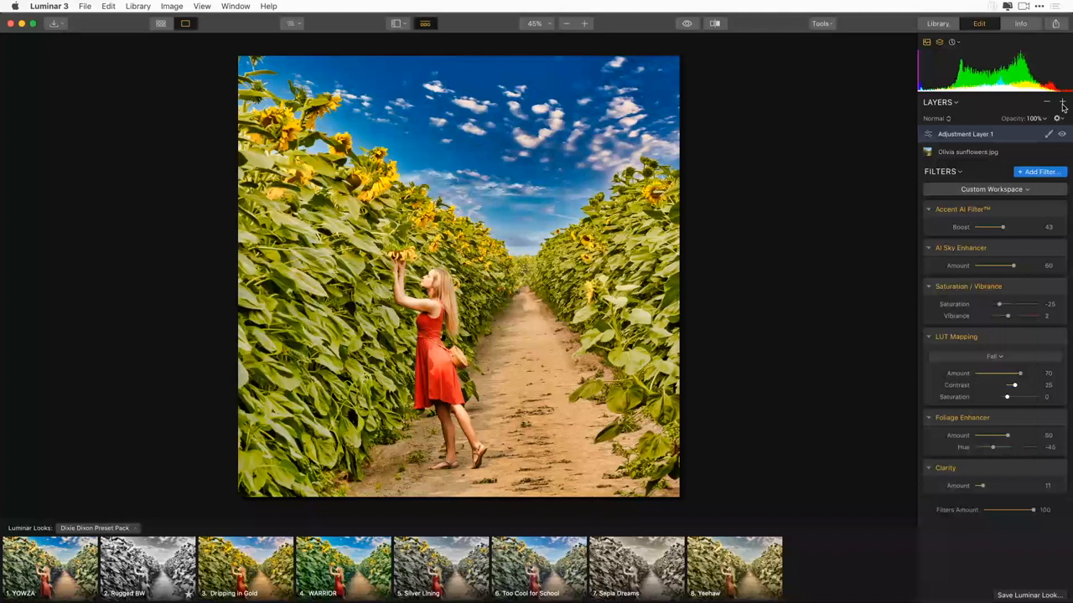
{"action": "left_click", "coordinate": [1062, 103]}
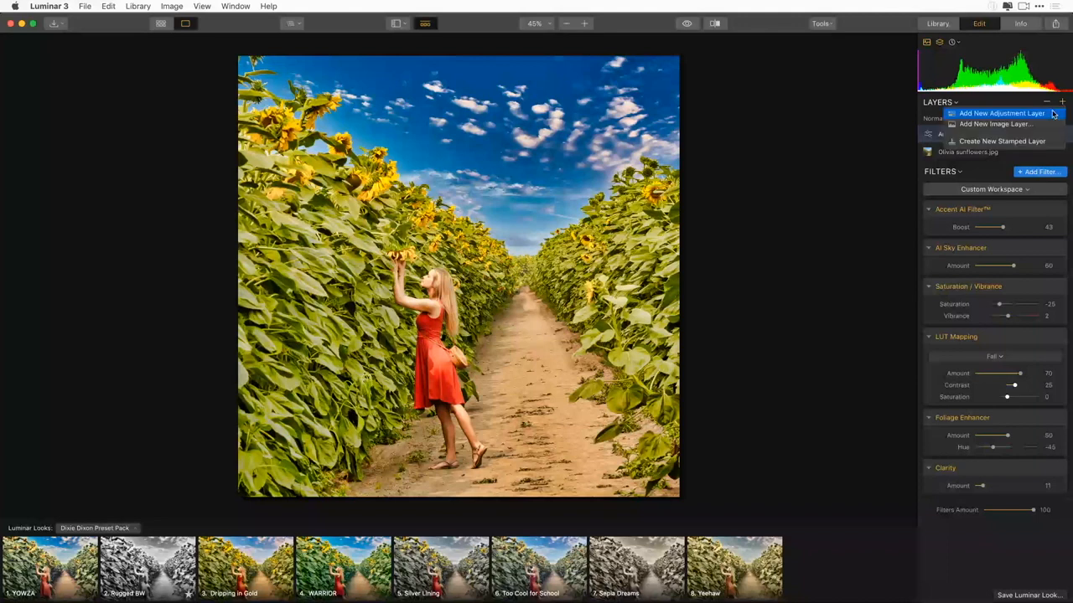
{"action": "left_click", "coordinate": [1049, 124]}
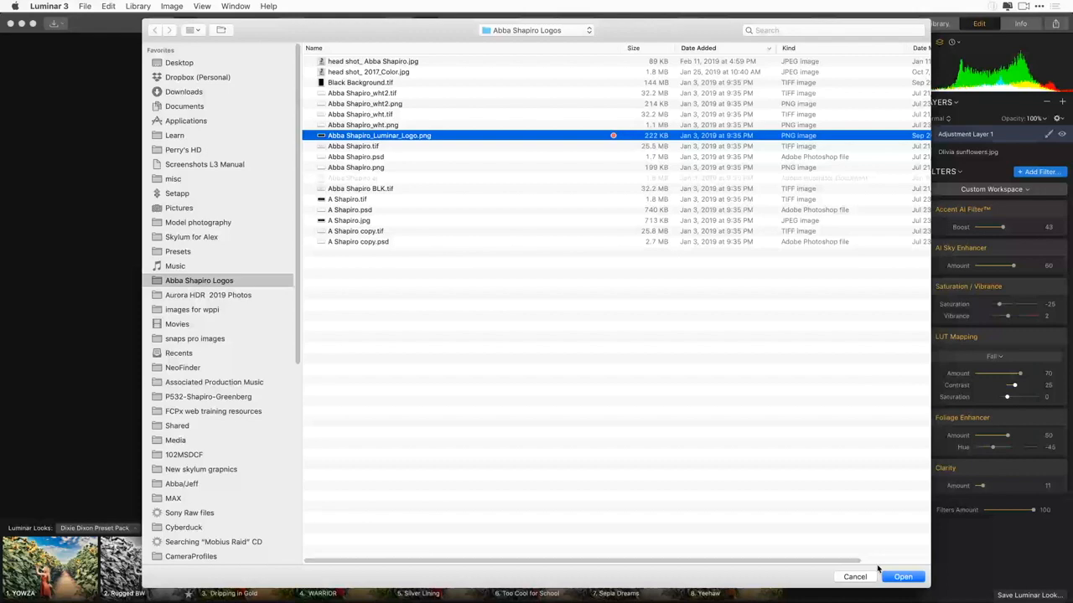
{"action": "key", "text": "space"}
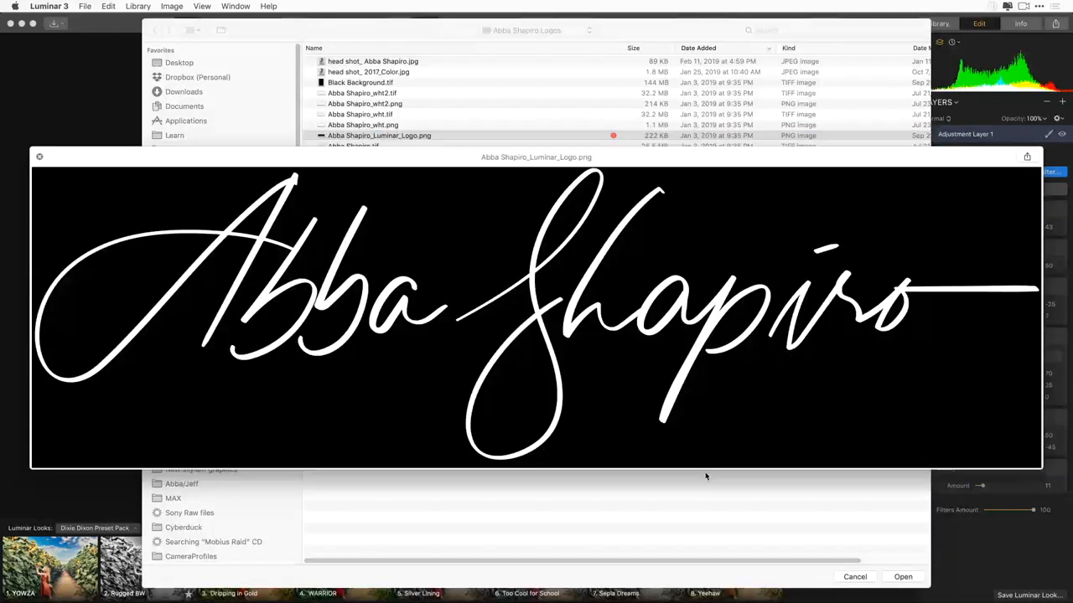
{"action": "key", "text": "Return"}
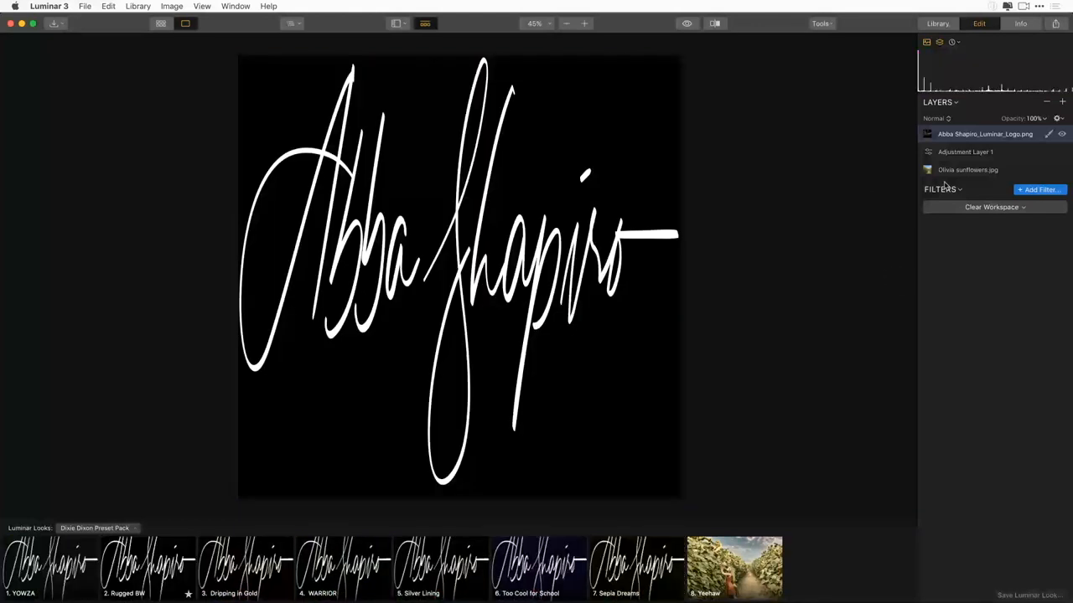
Set the logo layer's image mapping to Scale To Fit.
{"action": "right_click", "coordinate": [936, 137]}
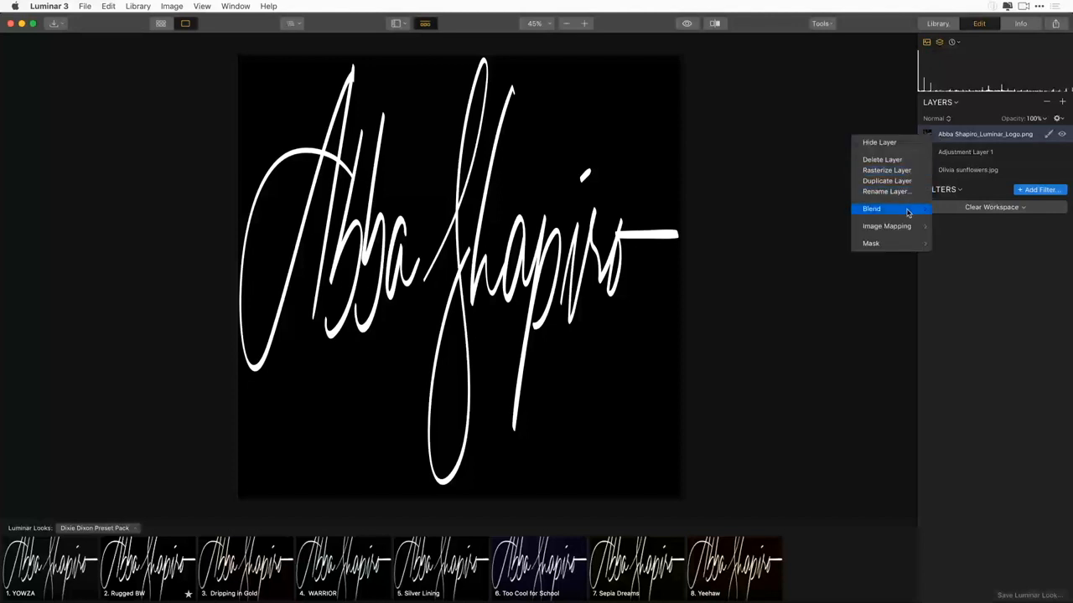
{"action": "mouse_move", "coordinate": [909, 226]}
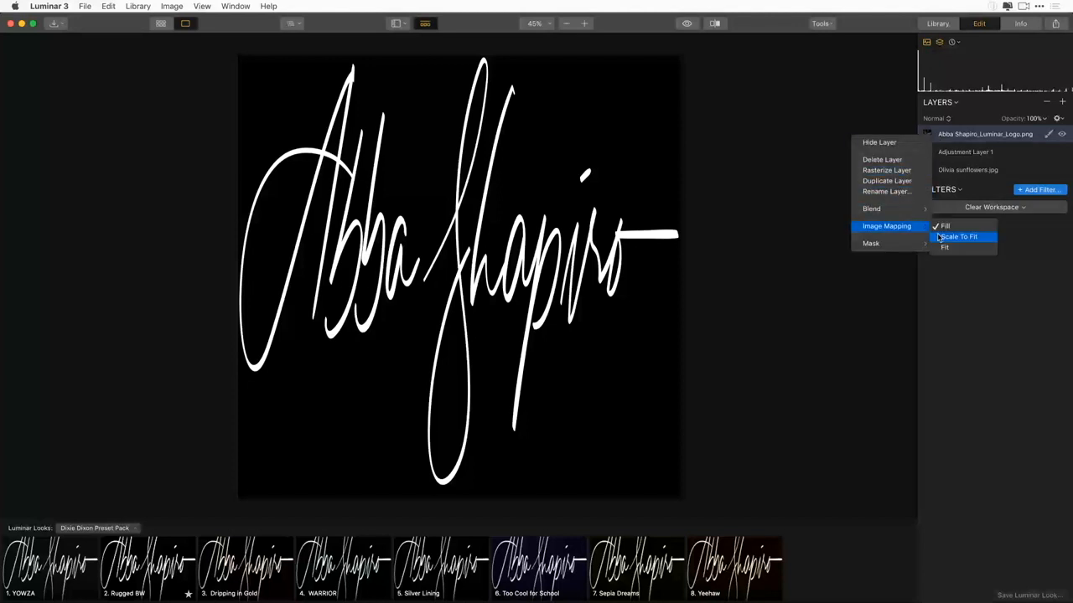
{"action": "left_click", "coordinate": [956, 237]}
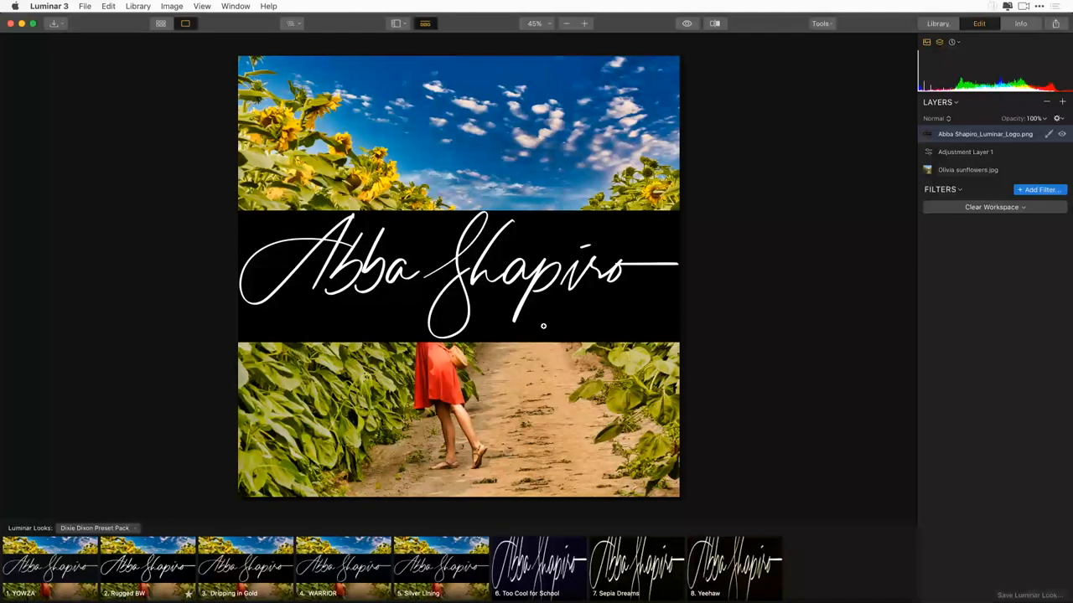
Free-transform the logo down to about 498 by 149 pixels and place it in the photo's lower-right corner.
{"action": "left_click", "coordinate": [829, 24]}
{"action": "left_click", "coordinate": [845, 52]}
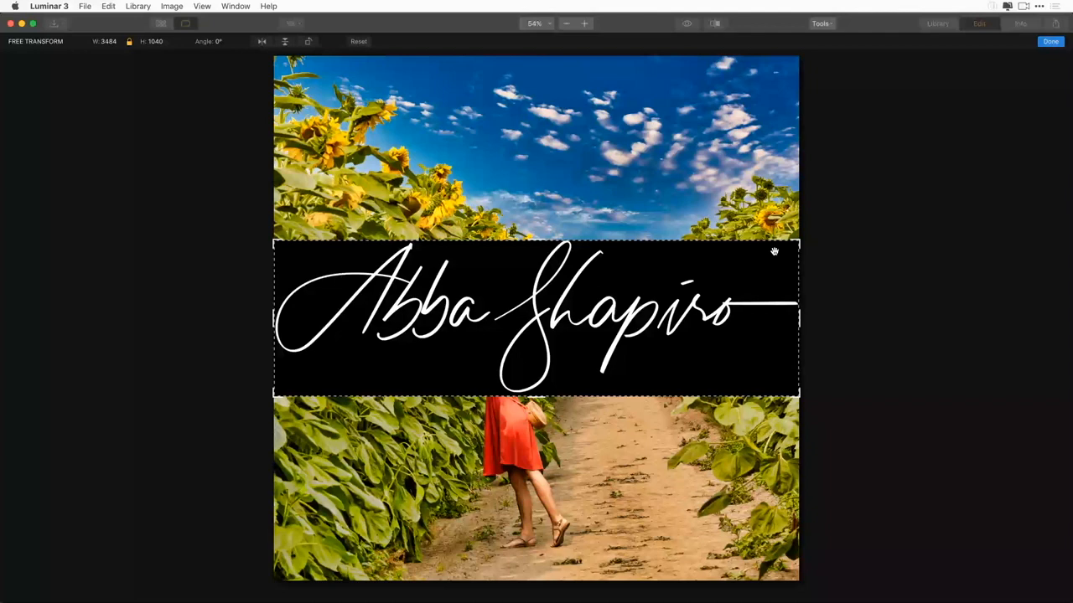
{"action": "mouse_move", "coordinate": [798, 241]}
{"action": "left_mouse_down"}
{"action": "mouse_move", "coordinate": [349, 374]}
{"action": "mouse_move", "coordinate": [765, 561]}
{"action": "left_mouse_up"}
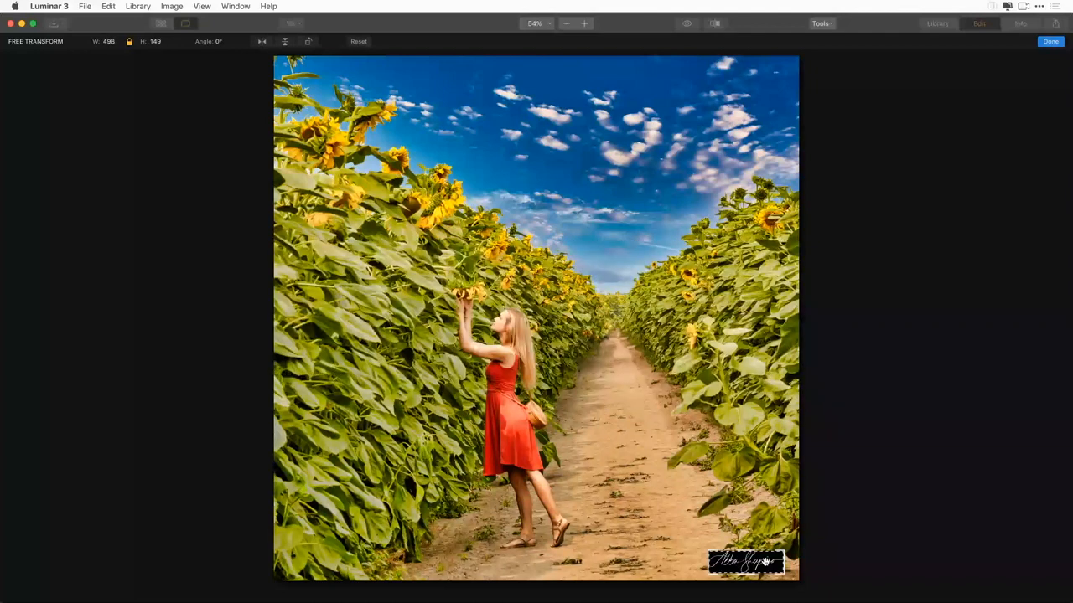
{"action": "left_click", "coordinate": [1053, 42]}
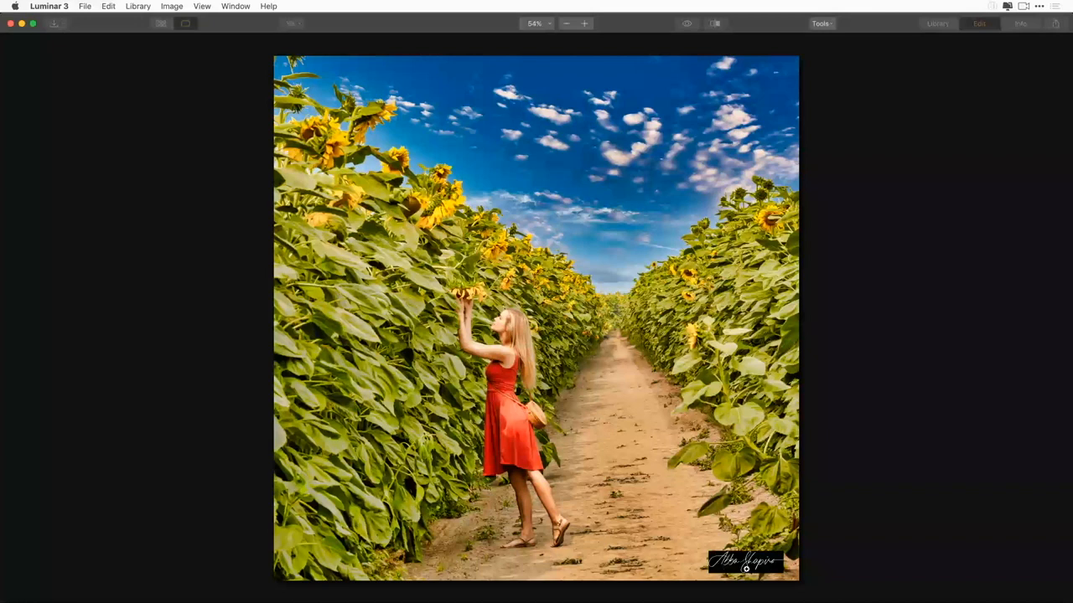
{"action": "key", "text": "Tab"}
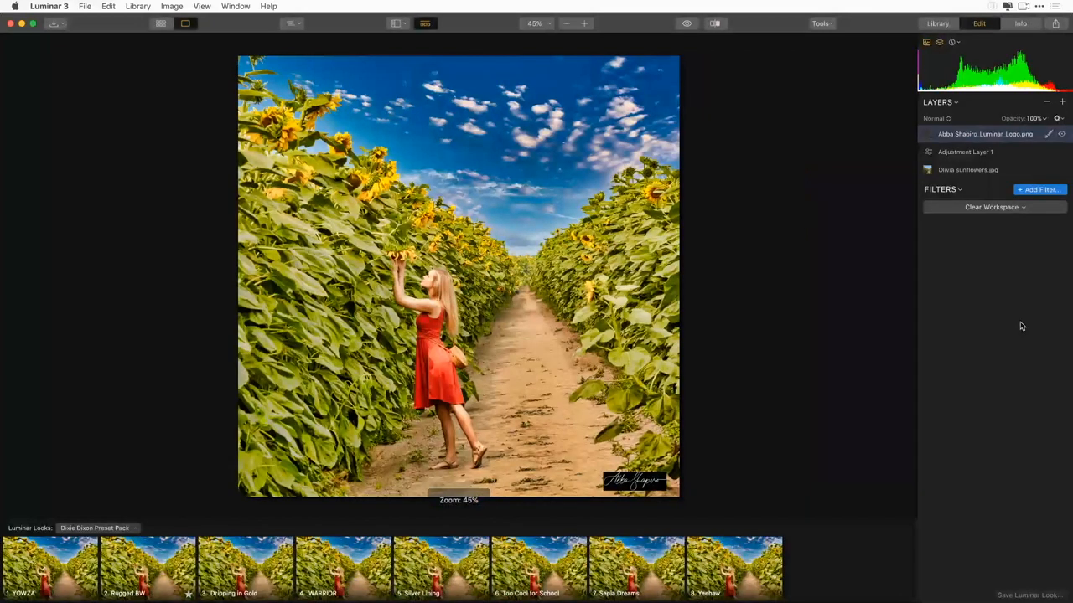
Set the logo layer's blend mode to Screen and inspect the signature at 100% zoom.
{"action": "right_click", "coordinate": [976, 136]}
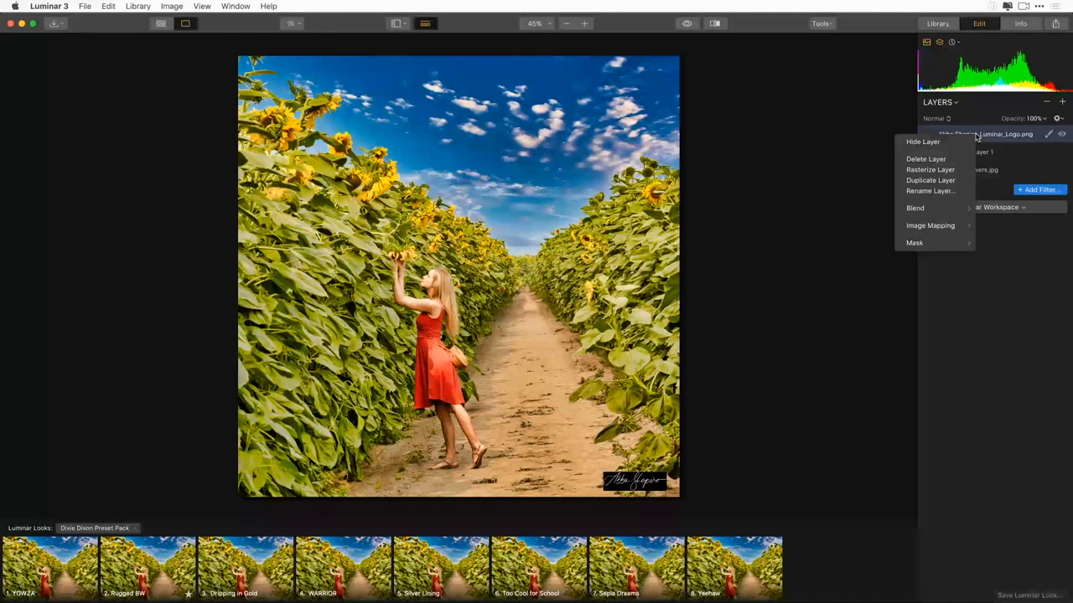
{"action": "mouse_move", "coordinate": [930, 208]}
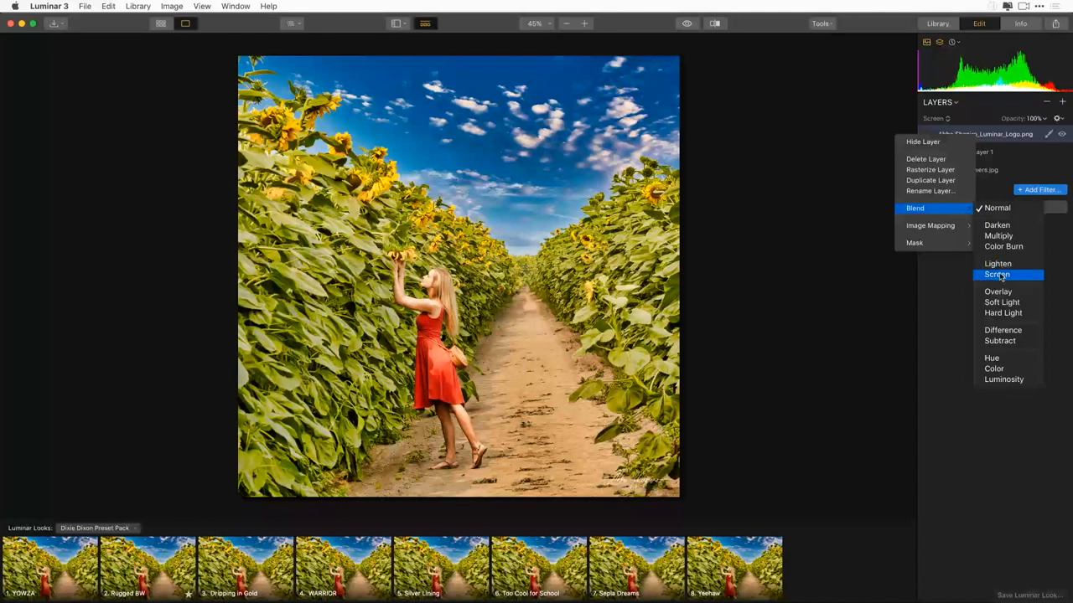
{"action": "left_click", "coordinate": [998, 275]}
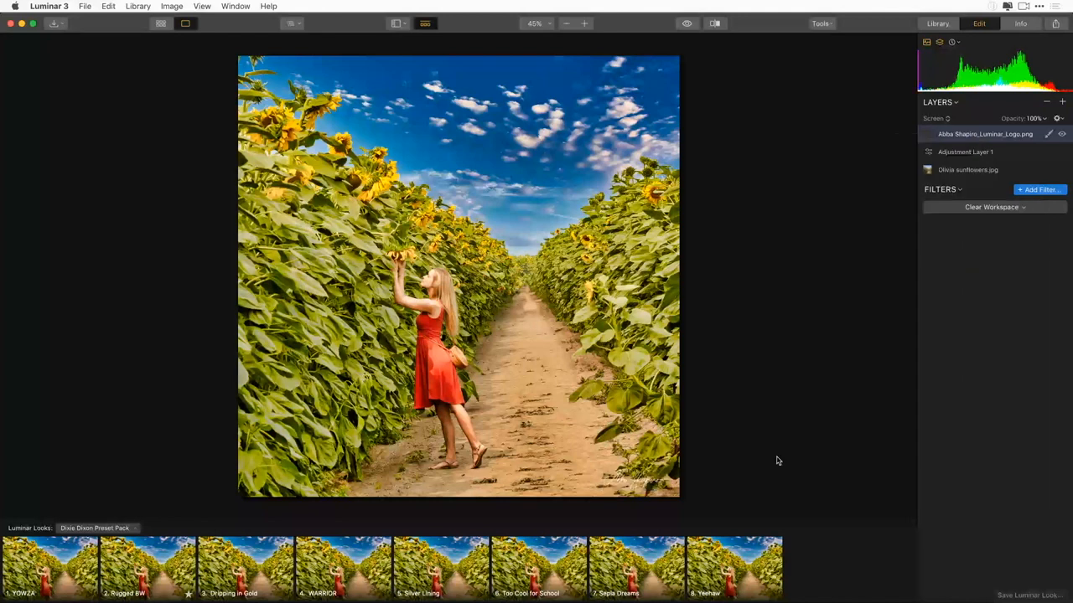
{"action": "key", "text": "super+1"}
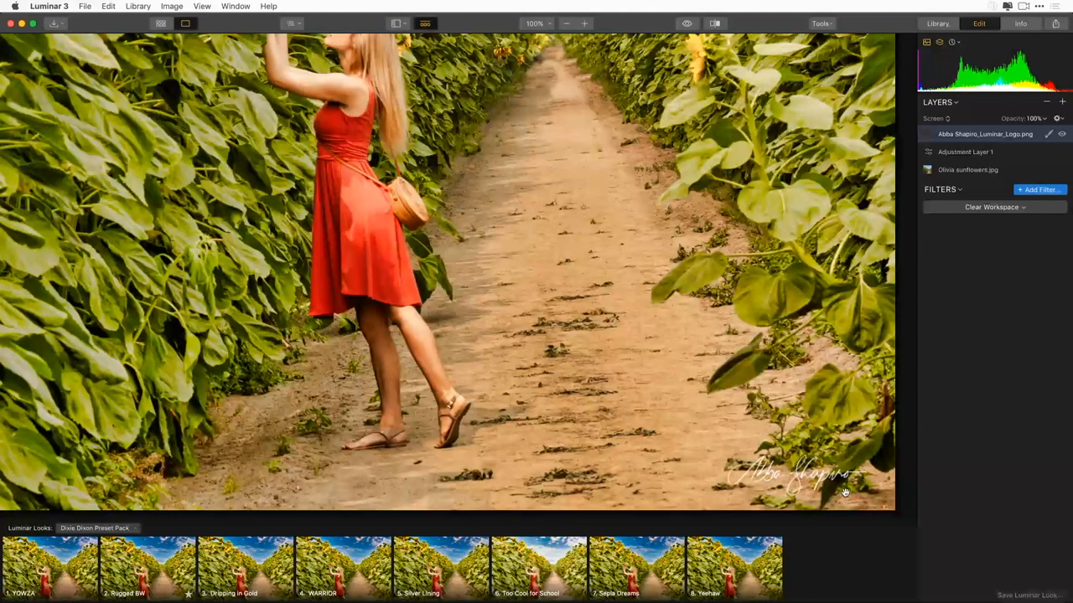
Sync the sunflower photo's adjustments to the log cabin gift shop photo in the library.
{"action": "left_click", "coordinate": [942, 25]}
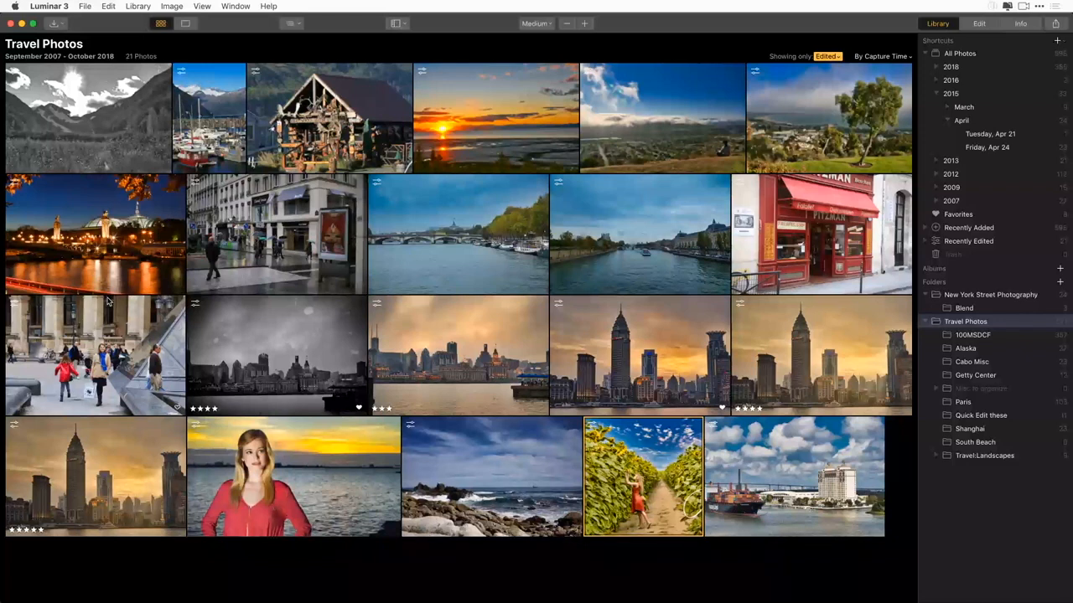
{"action": "left_click", "coordinate": [329, 117], "text": "super"}
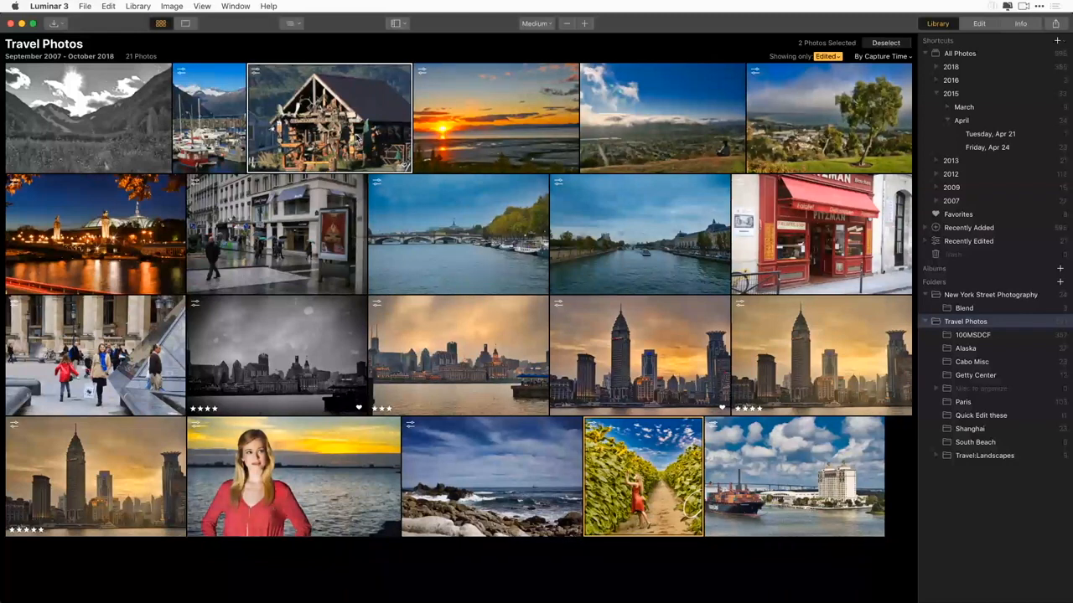
{"action": "right_click", "coordinate": [322, 123]}
{"action": "mouse_move", "coordinate": [377, 185]}
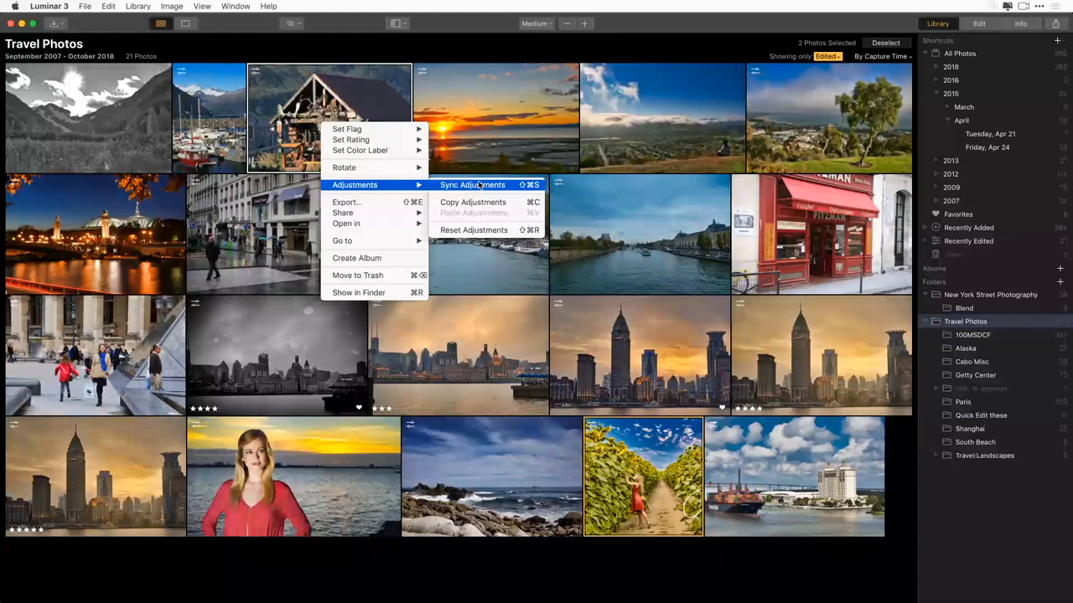
{"action": "left_click", "coordinate": [472, 186]}
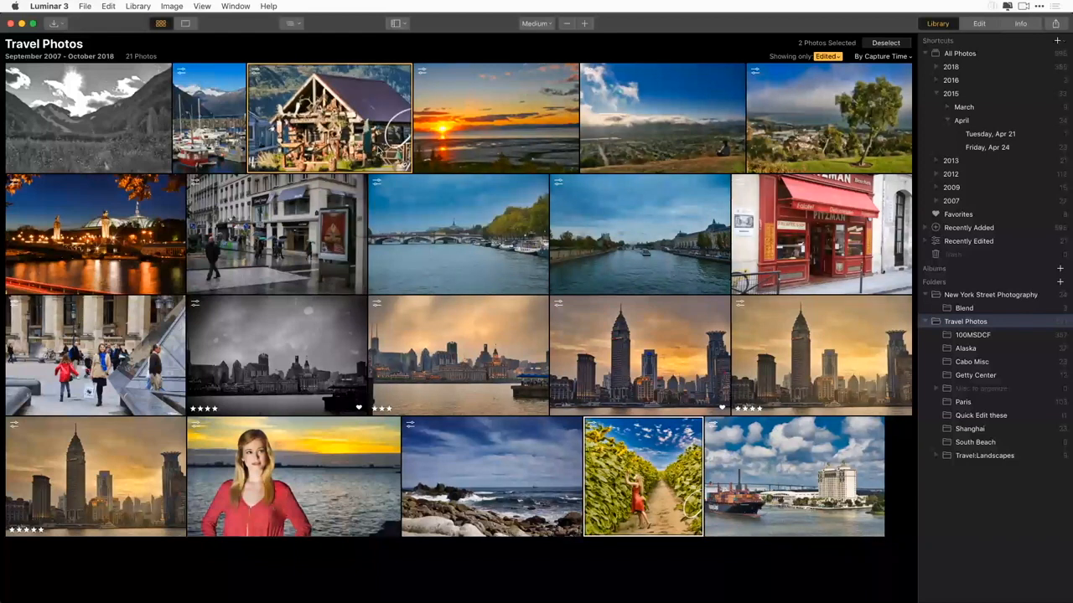
Open the log cabin photo for editing and add an Adjustable Gradient filter to its adjustment layer.
{"action": "left_click", "coordinate": [978, 23]}
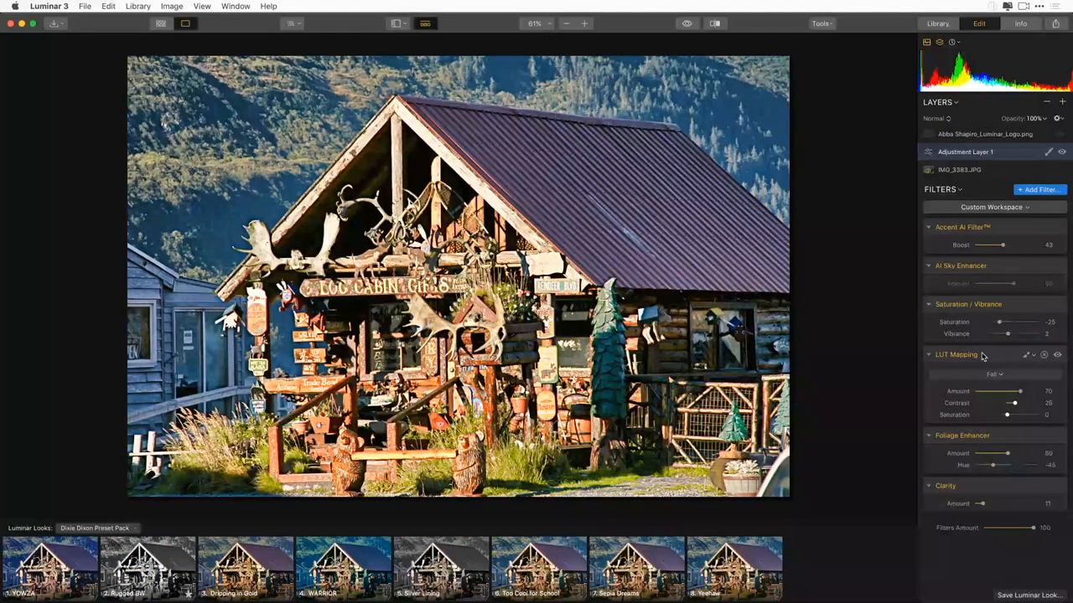
{"action": "left_click", "coordinate": [1039, 190]}
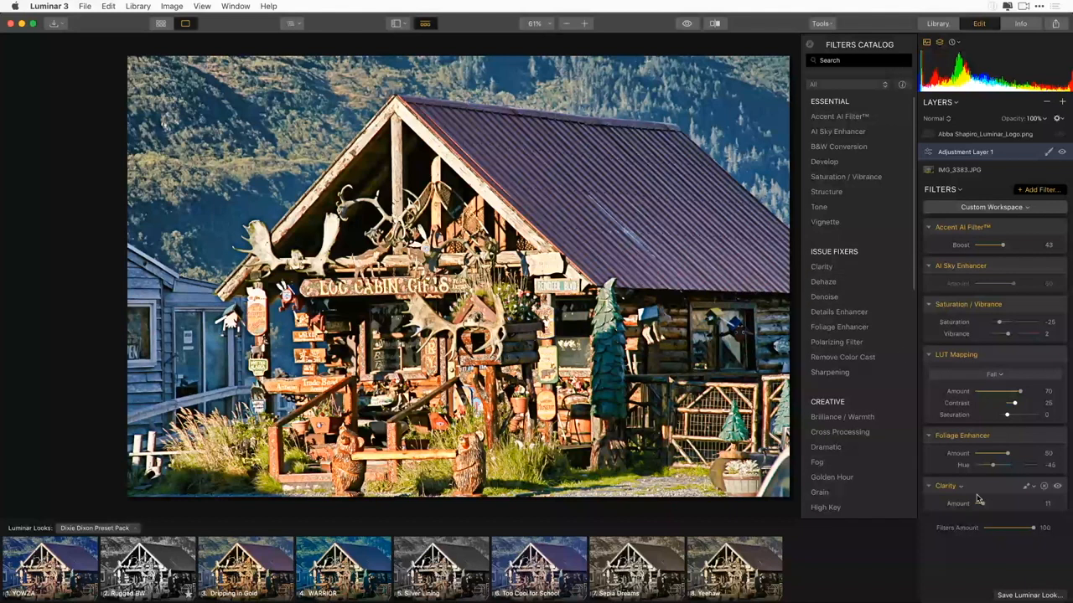
{"action": "scroll", "coordinate": [854, 419], "scroll_direction": "down", "scroll_amount": 5}
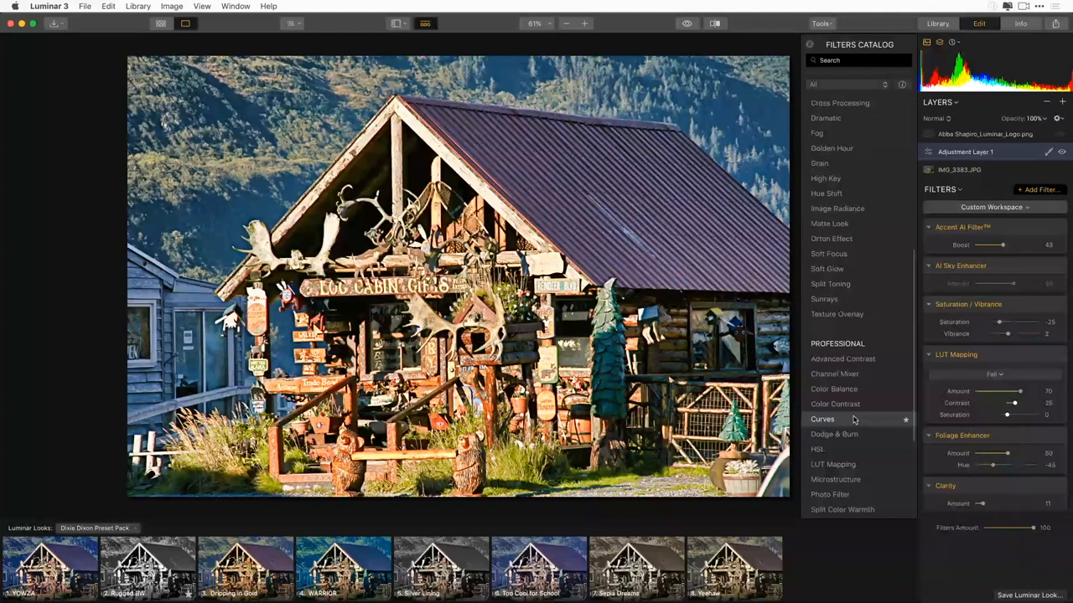
{"action": "scroll", "coordinate": [854, 419], "scroll_direction": "down", "scroll_amount": 2}
{"action": "left_click", "coordinate": [849, 401]}
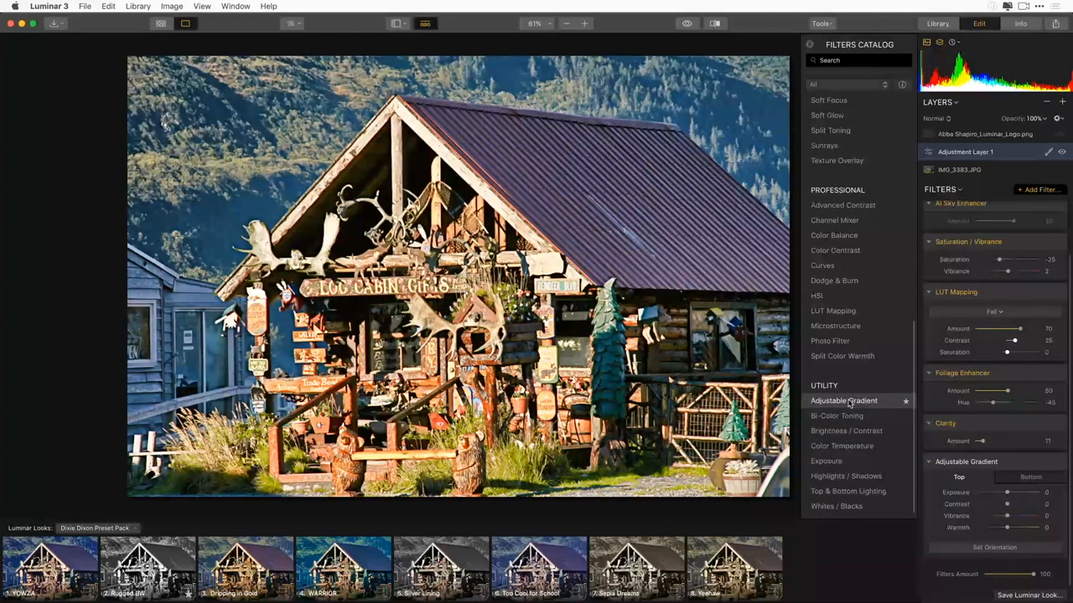
Orient the adjustable gradient over the foreground along the photo's lower edge and narrow its blend to 12.
{"action": "left_click", "coordinate": [994, 548]}
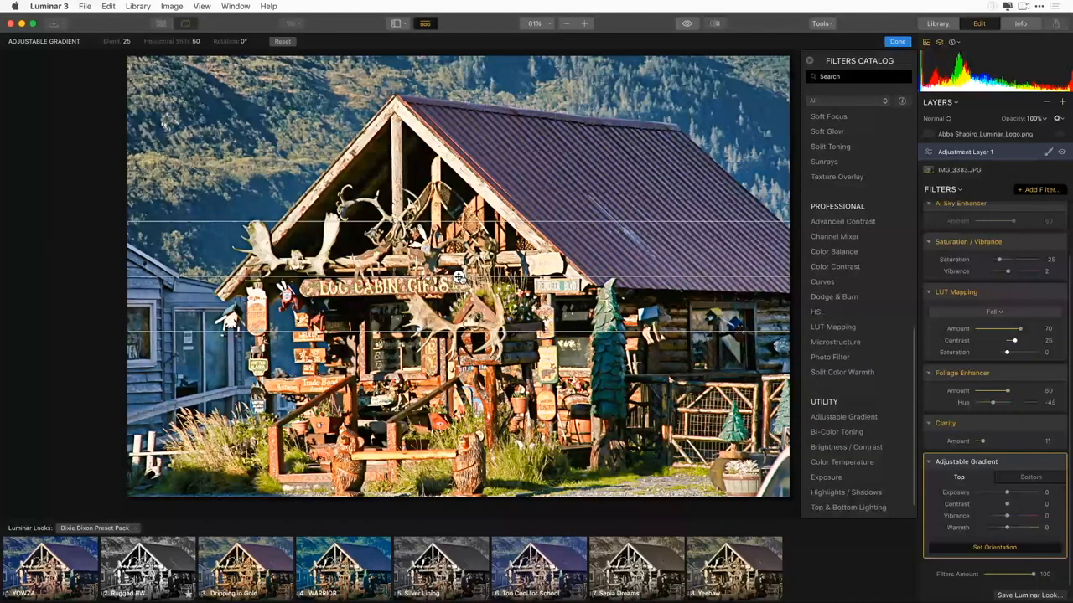
{"action": "left_click_drag", "start_coordinate": [459, 277], "coordinate": [441, 453]}
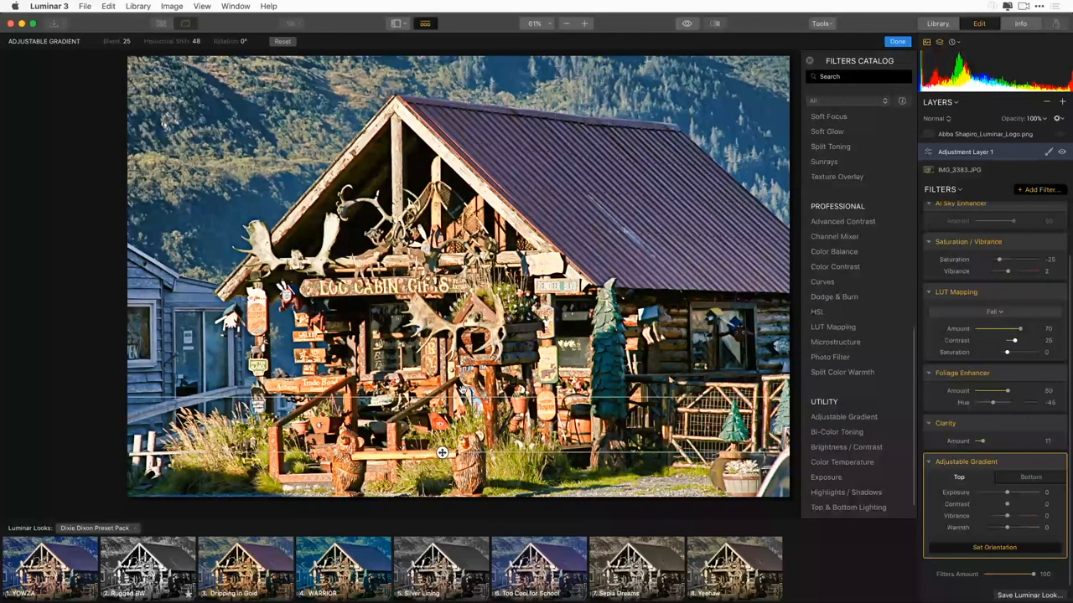
{"action": "left_click_drag", "start_coordinate": [461, 390], "coordinate": [456, 456]}
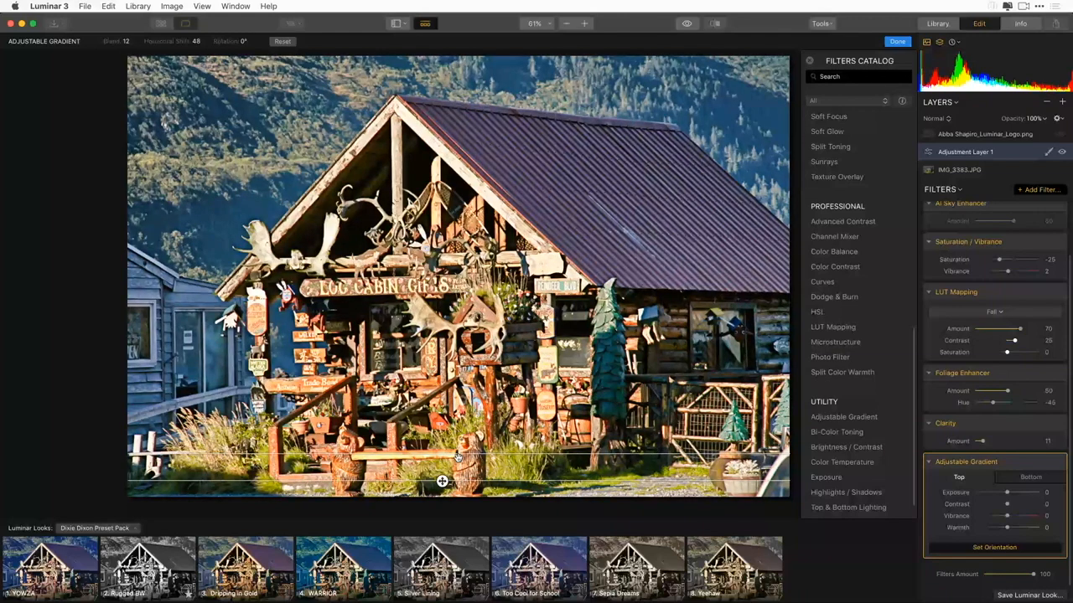
Lower the gradient's Bottom exposure to about -96 and select the logo layer.
{"action": "left_click", "coordinate": [1004, 478]}
{"action": "left_click_drag", "start_coordinate": [1008, 493], "coordinate": [975, 499]}
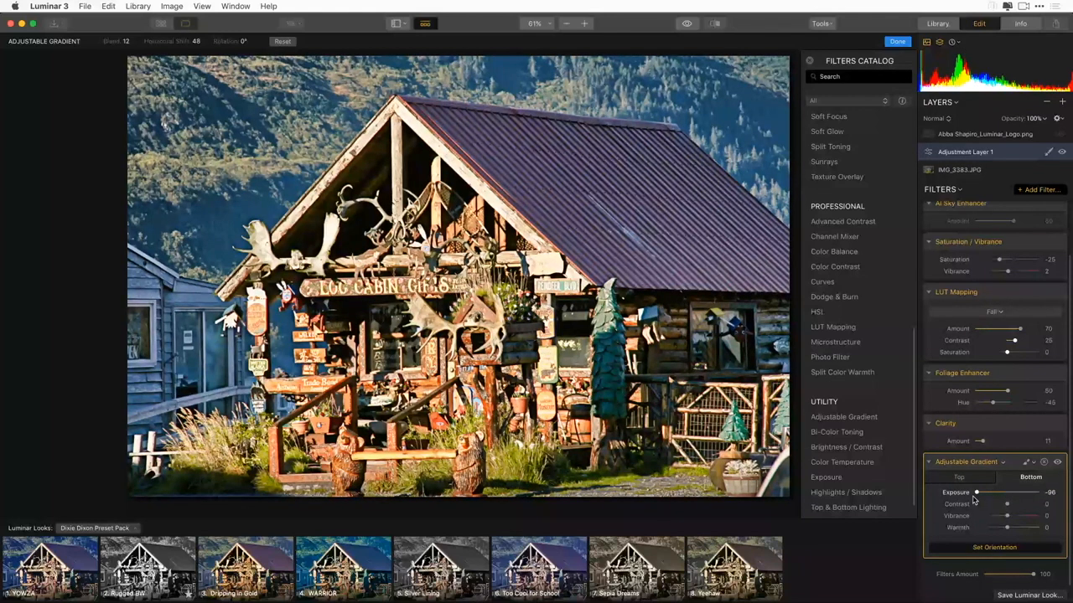
{"action": "left_click_drag", "start_coordinate": [973, 499], "coordinate": [969, 499]}
{"action": "left_click", "coordinate": [990, 136]}
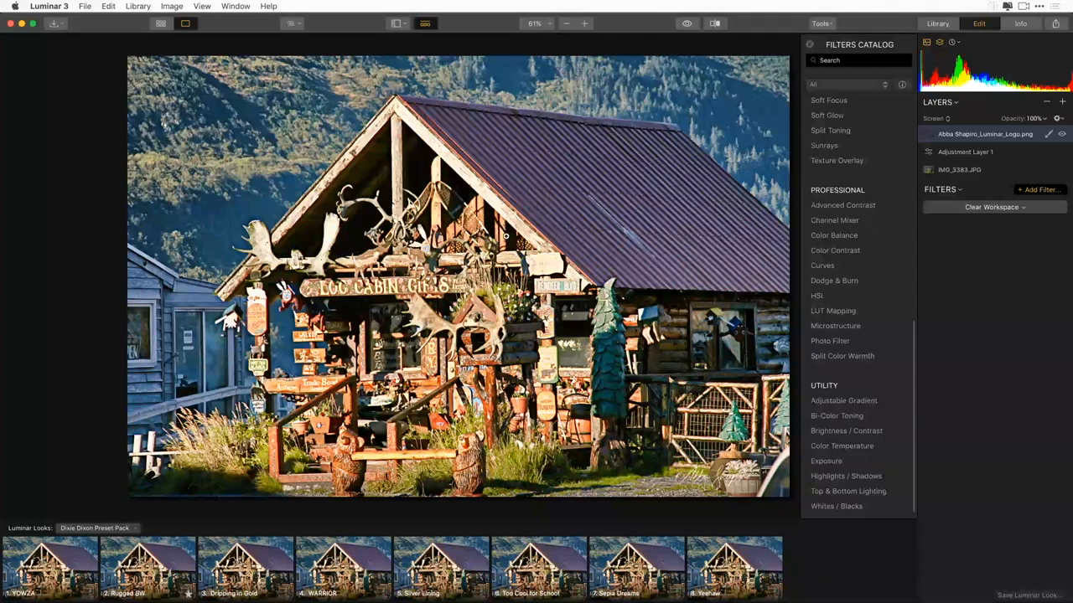
Return to the Travel Photos gallery and open the container ship and waterfront hotel photo for editing.
{"action": "left_click", "coordinate": [166, 27]}
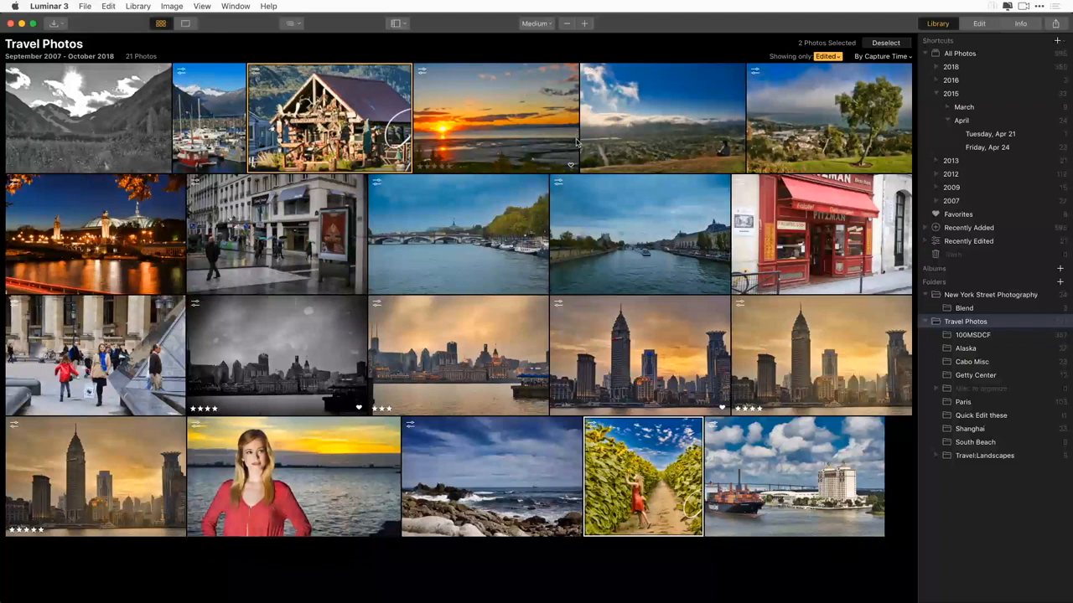
{"action": "key", "text": "super+Tab"}
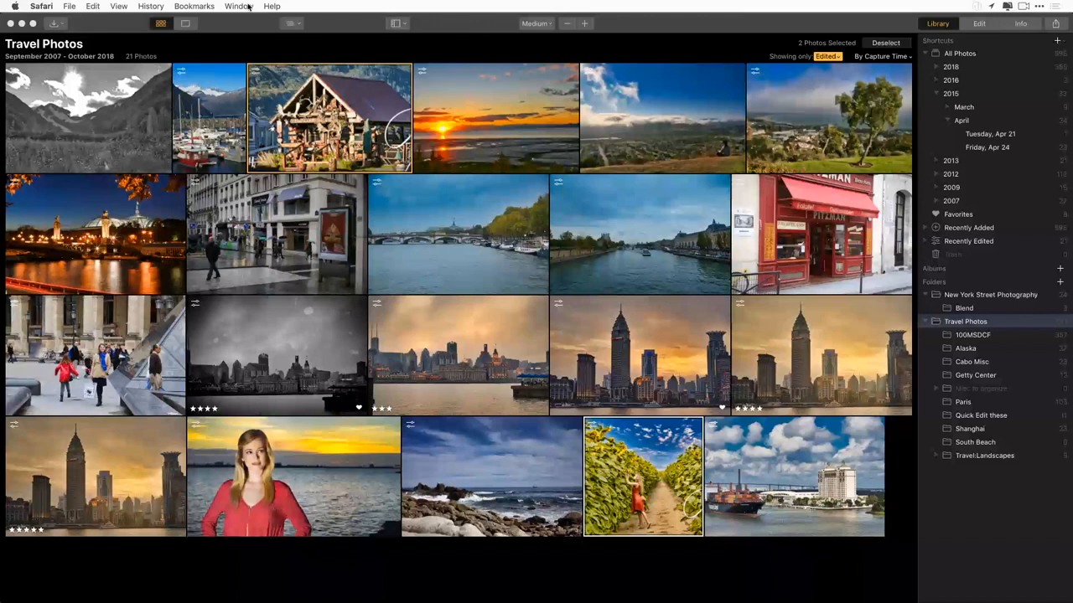
{"action": "key", "text": "super+Tab"}
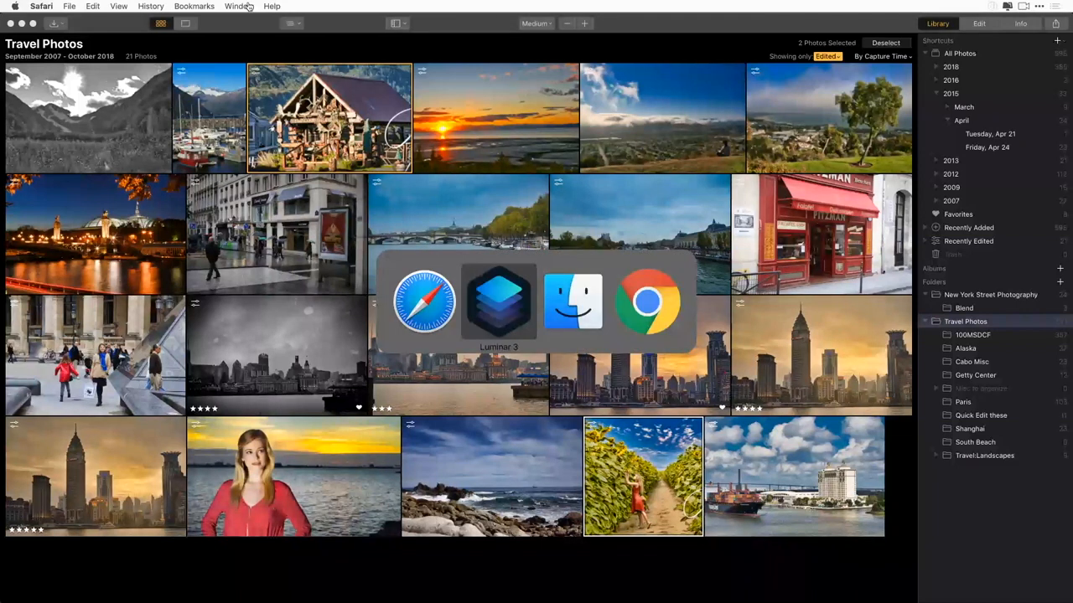
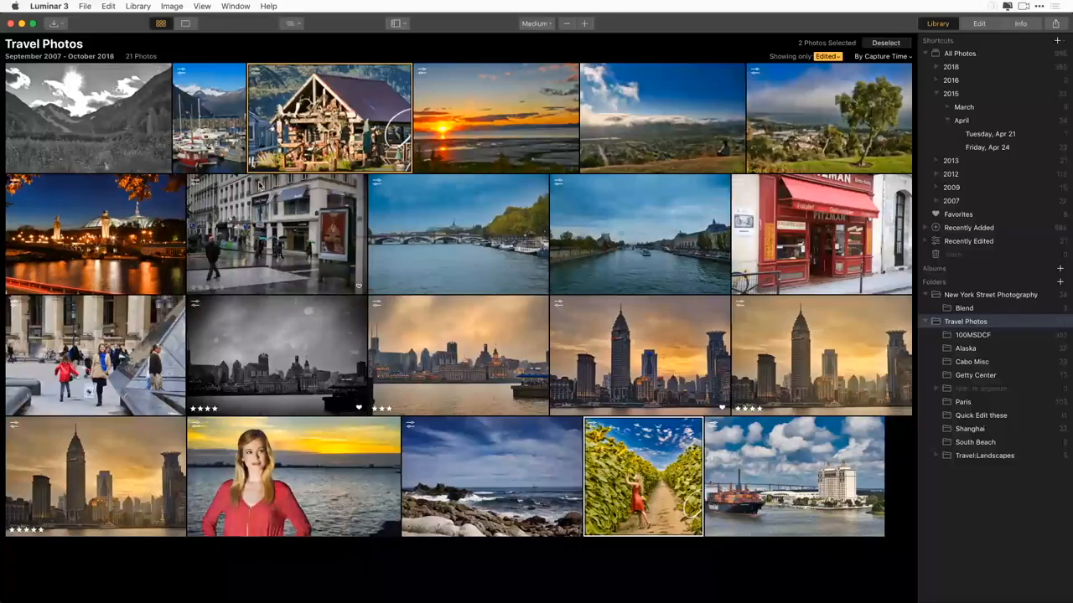
{"action": "double_click", "coordinate": [810, 488]}
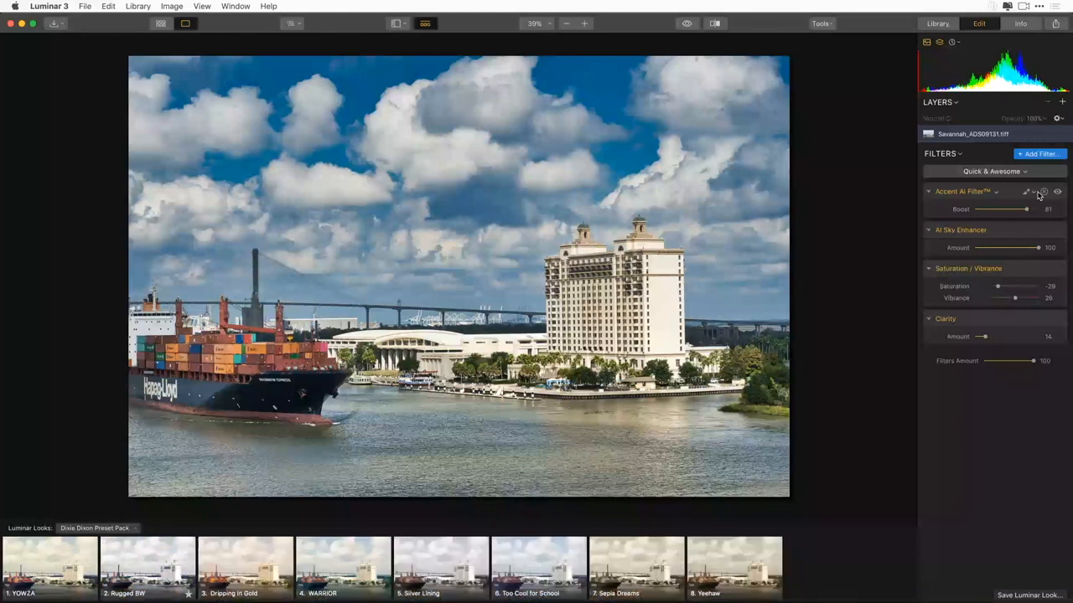
Search the filters catalog for denoise and add the Denoise filter to the ship photo.
{"action": "left_click", "coordinate": [1039, 153]}
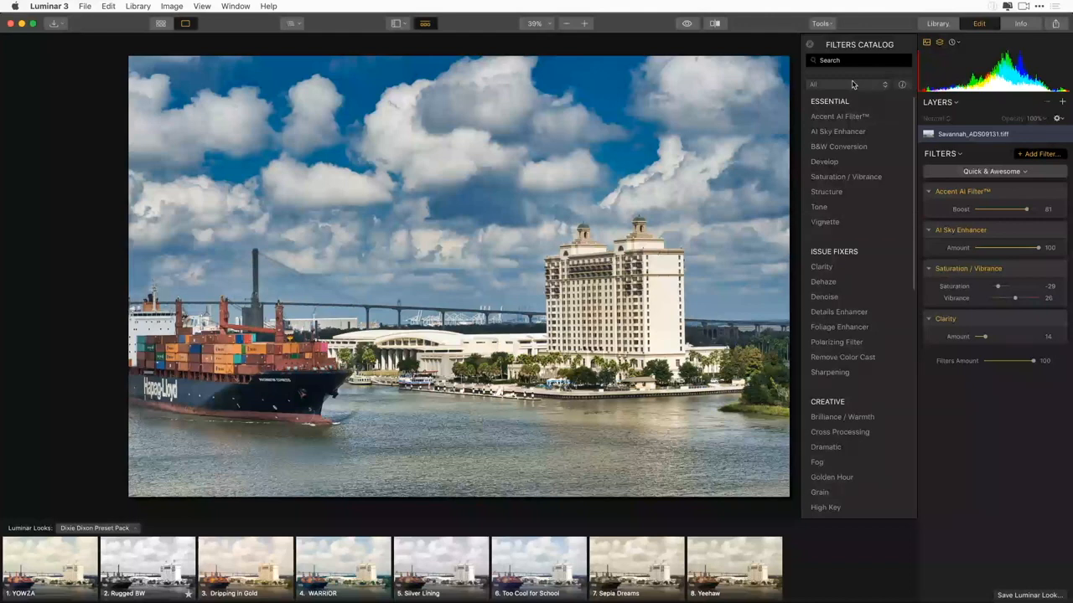
{"action": "left_click", "coordinate": [901, 63]}
{"action": "type", "text": "den"}
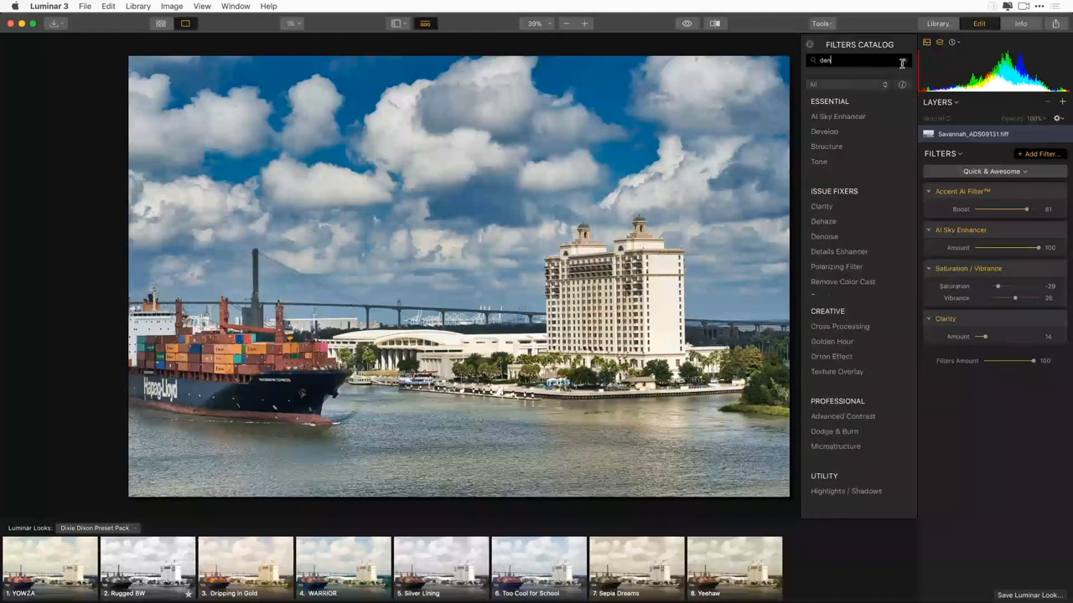
{"action": "type", "text": "oise"}
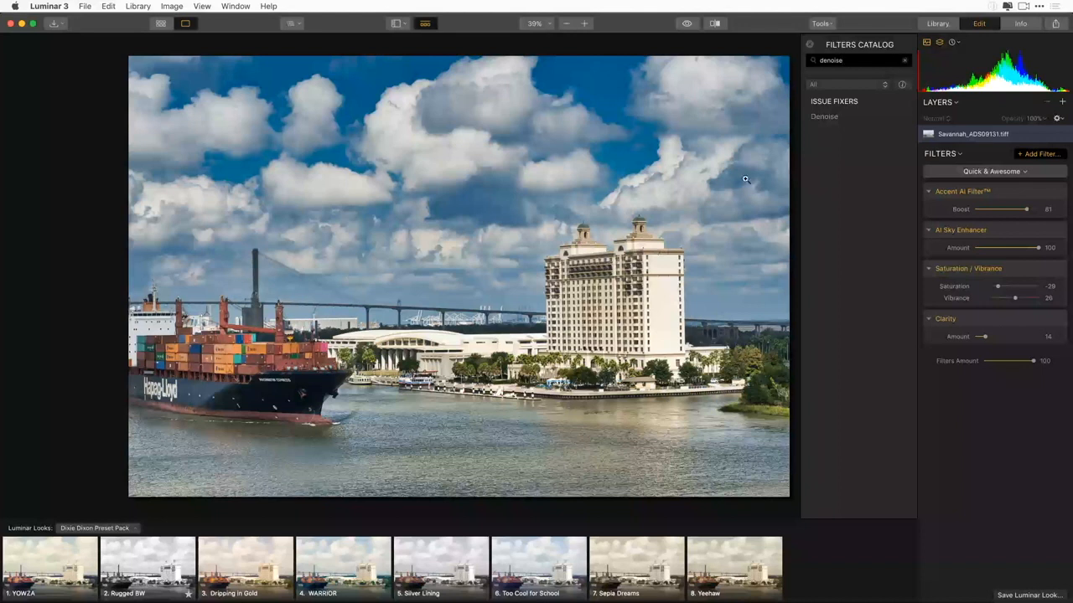
{"action": "left_click", "coordinate": [825, 116]}
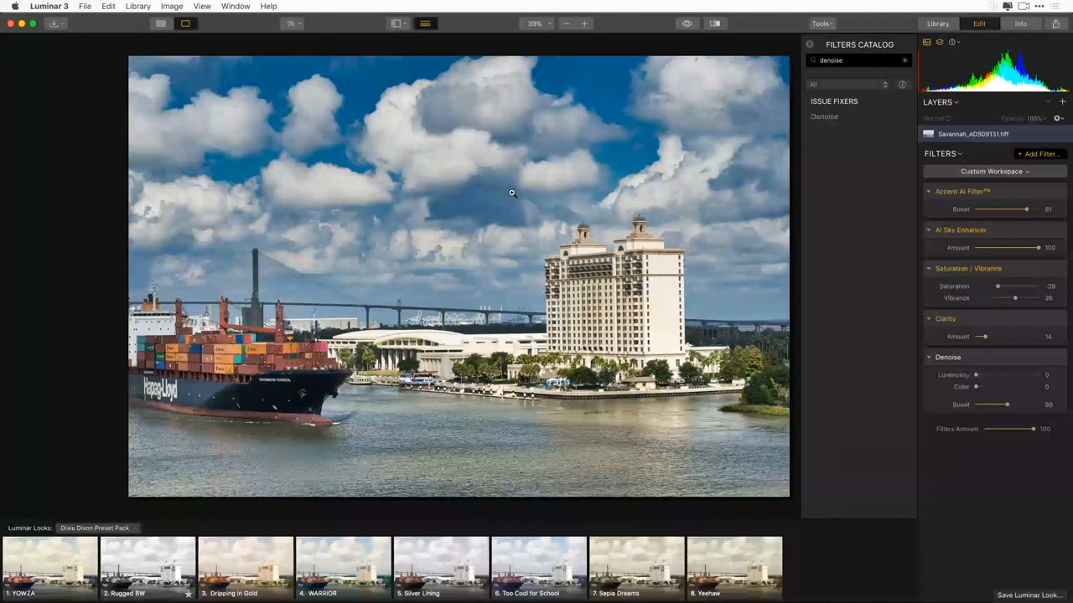
Inspect the sky at 100% and set Denoise to Luminosity 45, Color 54 and Boost 59.
{"action": "left_click", "coordinate": [543, 23]}
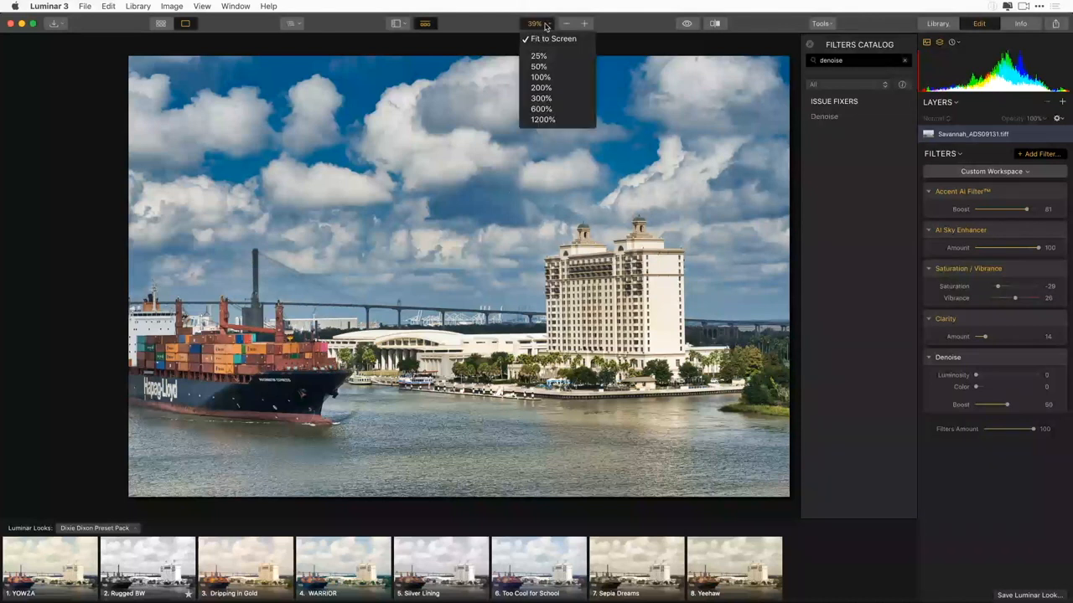
{"action": "left_click", "coordinate": [541, 77]}
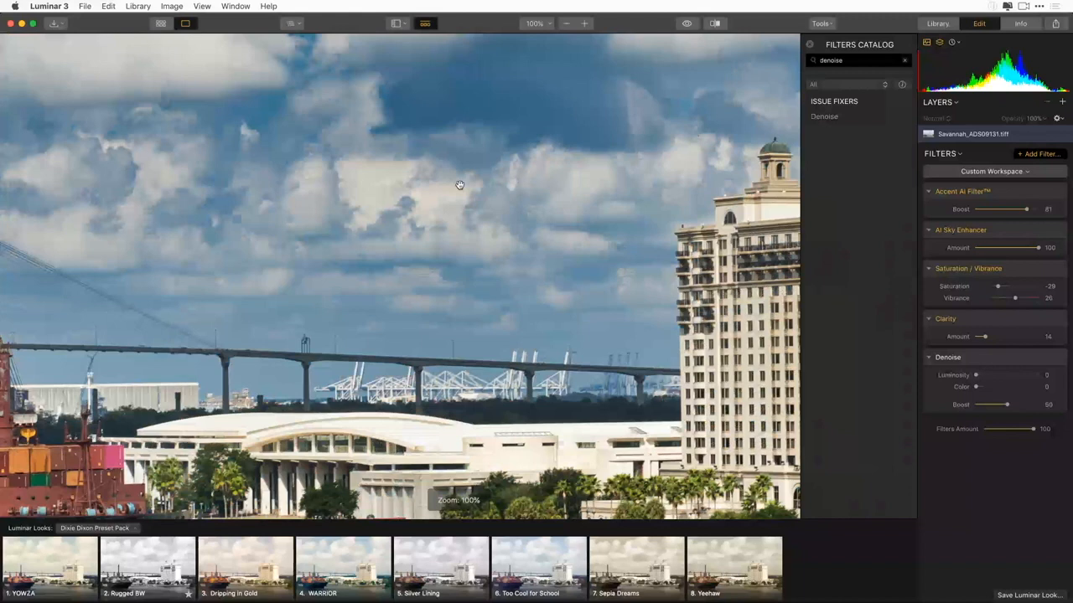
{"action": "left_click_drag", "start_coordinate": [460, 184], "coordinate": [572, 461]}
{"action": "left_click", "coordinate": [976, 376]}
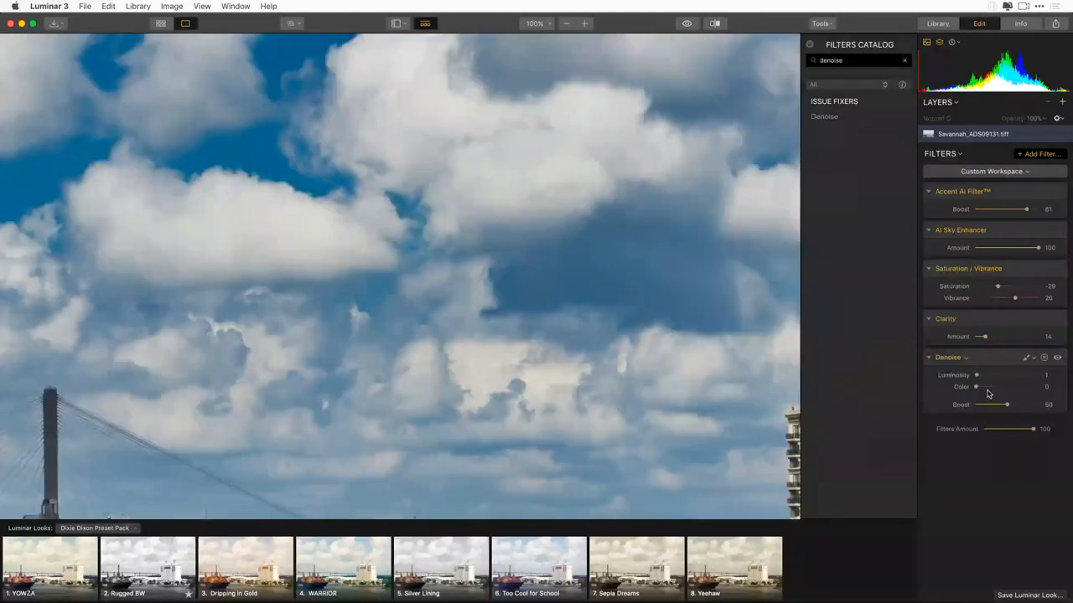
{"action": "left_click_drag", "start_coordinate": [976, 376], "coordinate": [1003, 376]}
{"action": "left_click_drag", "start_coordinate": [975, 388], "coordinate": [1012, 404]}
{"action": "left_click", "coordinate": [564, 335]}
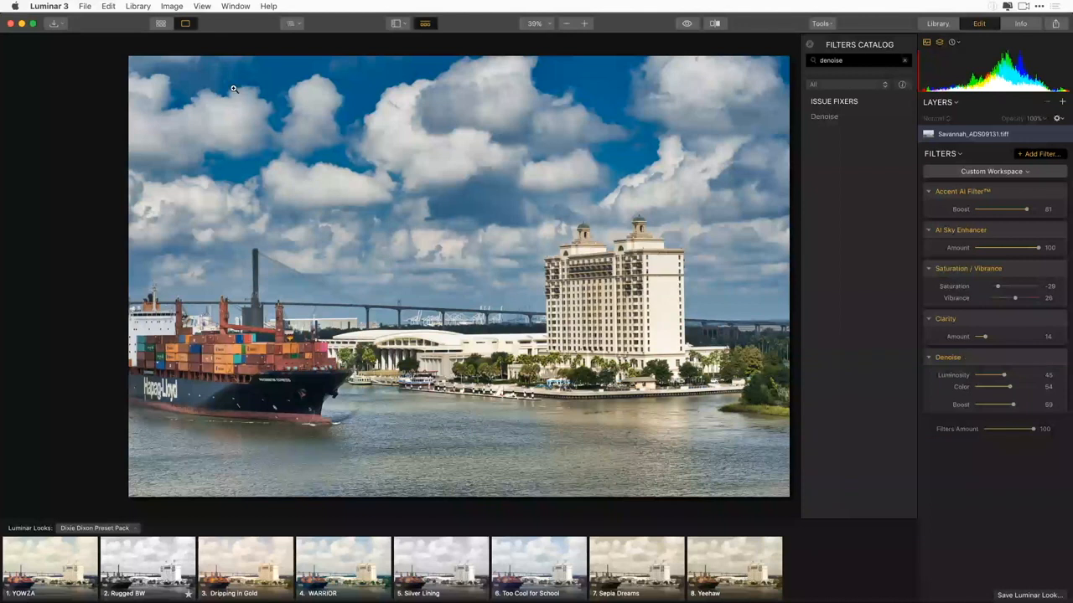
Limit the Denoise filter to the sky with a gradient mask ending near the bridge, and show the mask overlay.
{"action": "left_click", "coordinate": [1028, 358]}
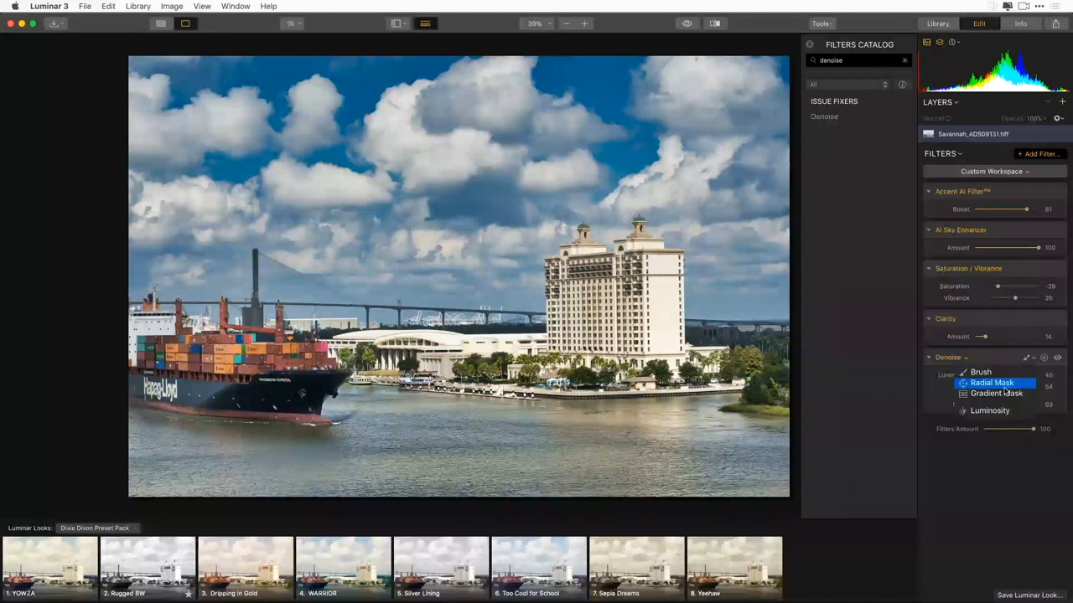
{"action": "left_click", "coordinate": [1005, 393]}
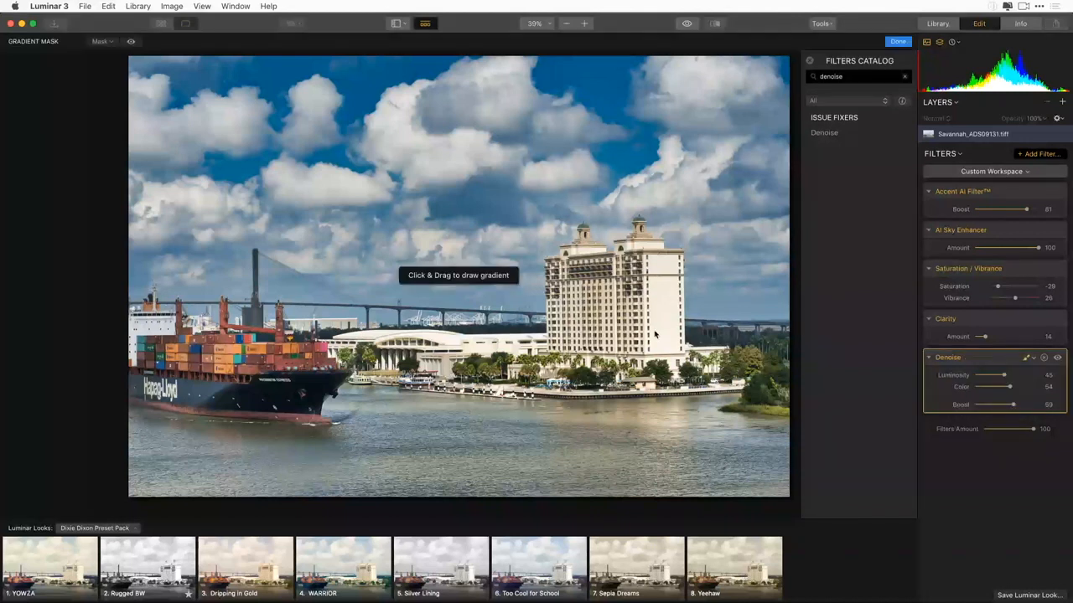
{"action": "left_click", "coordinate": [485, 310]}
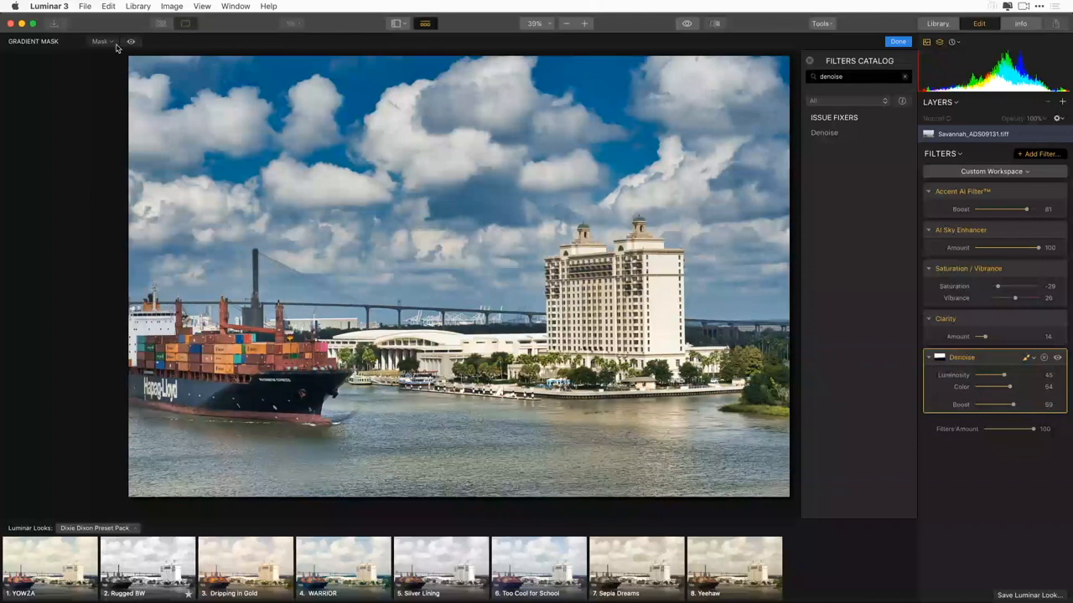
{"action": "left_click", "coordinate": [130, 41]}
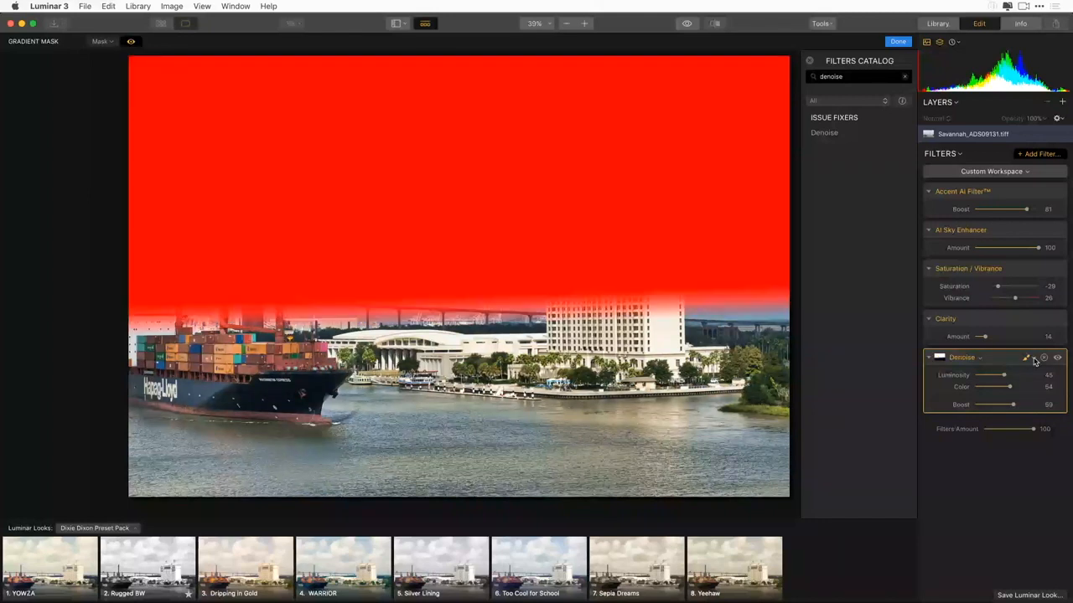
Erase the hotel from the Denoise mask with the brush, hide the overlay and finish mask editing.
{"action": "left_click", "coordinate": [1028, 358]}
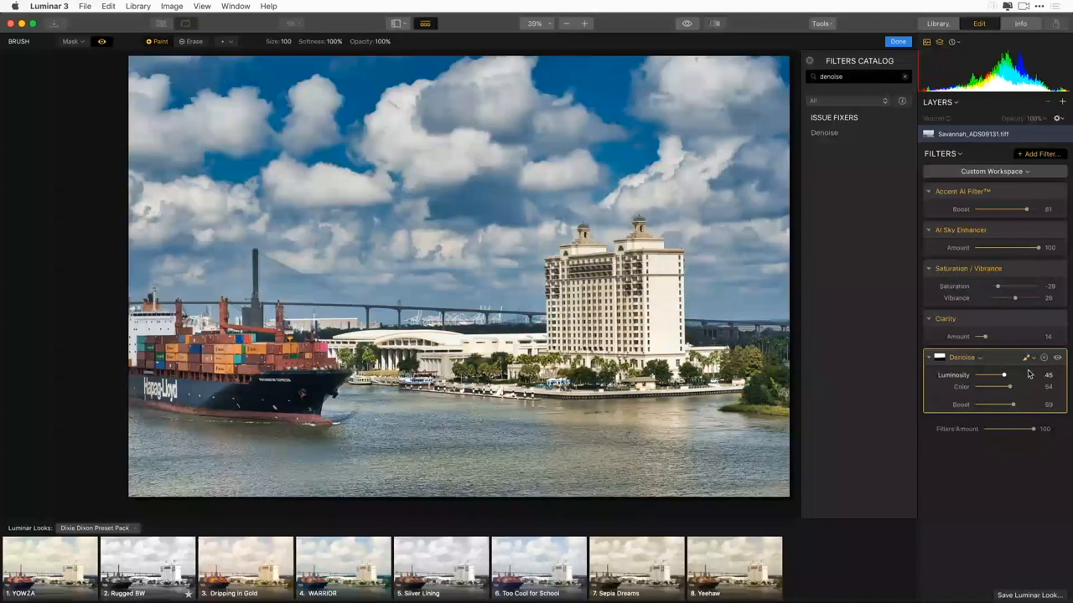
{"action": "key", "text": "x"}
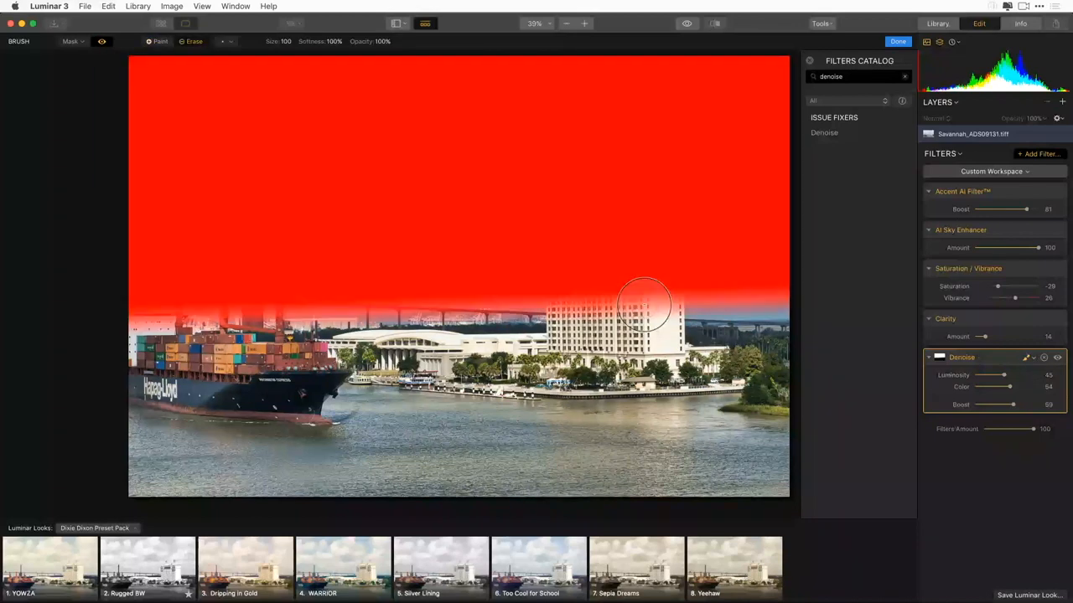
{"action": "mouse_move", "coordinate": [643, 306]}
{"action": "left_mouse_down"}
{"action": "mouse_move", "coordinate": [635, 241]}
{"action": "mouse_move", "coordinate": [575, 273]}
{"action": "mouse_move", "coordinate": [587, 235]}
{"action": "left_mouse_up"}
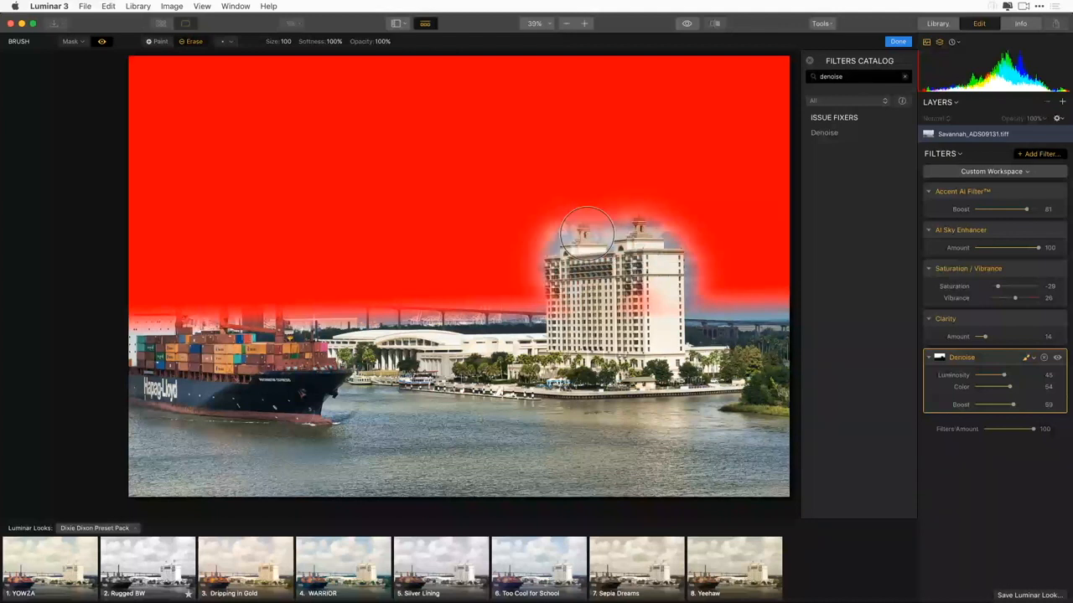
{"action": "left_click", "coordinate": [101, 41]}
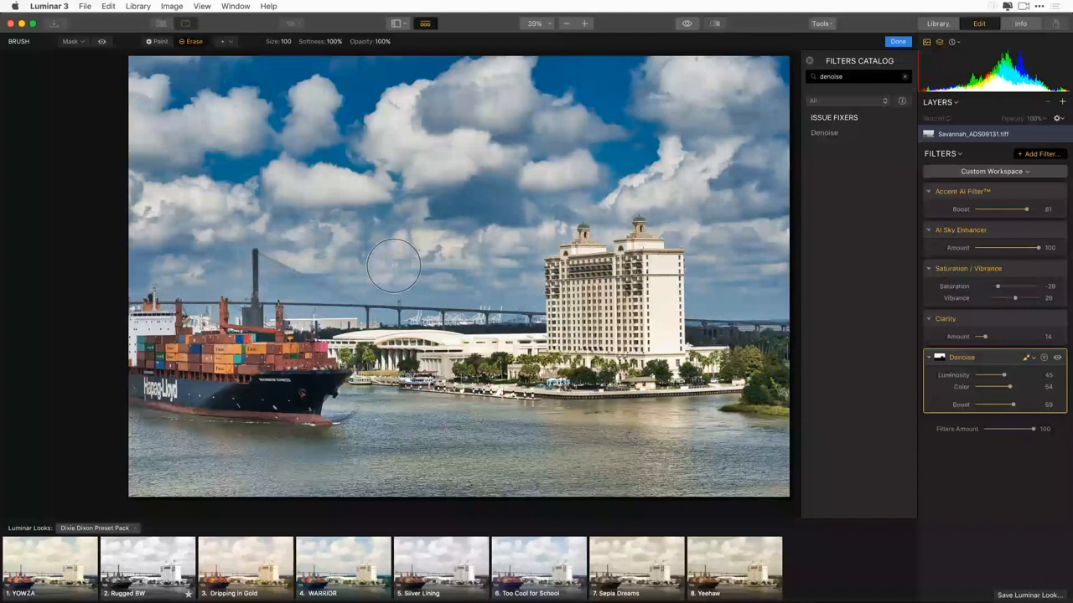
{"action": "key", "text": "Return"}
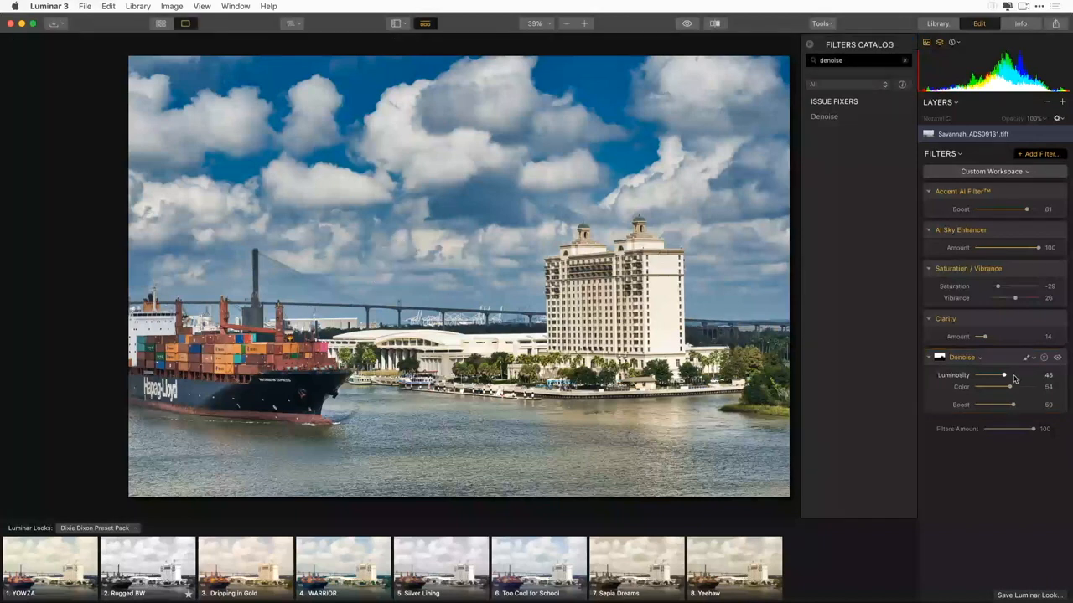
Raise the masked Denoise to Luminosity 76 and Color 68, and add a second Denoise filter with Luminosity 62.
{"action": "mouse_move", "coordinate": [1012, 376]}
{"action": "left_mouse_down"}
{"action": "mouse_move", "coordinate": [1024, 375]}
{"action": "mouse_move", "coordinate": [1018, 390]}
{"action": "left_mouse_up"}
{"action": "left_click", "coordinate": [826, 117]}
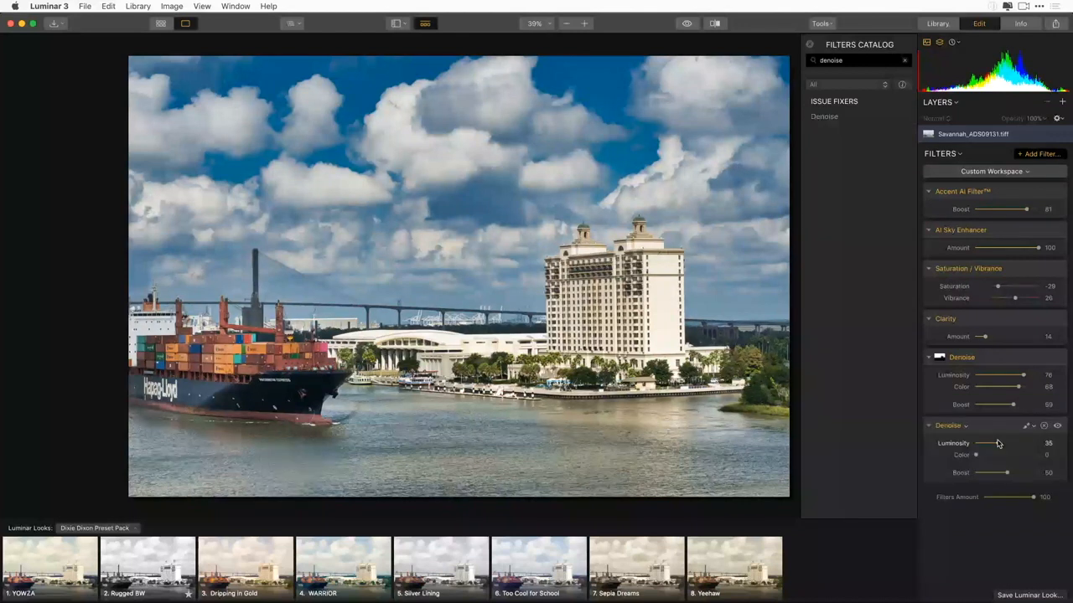
{"action": "left_click_drag", "start_coordinate": [998, 444], "coordinate": [1014, 440]}
Erase the second Denoise filter's effect over the container ship with a brush mask.
{"action": "left_click", "coordinate": [1029, 427]}
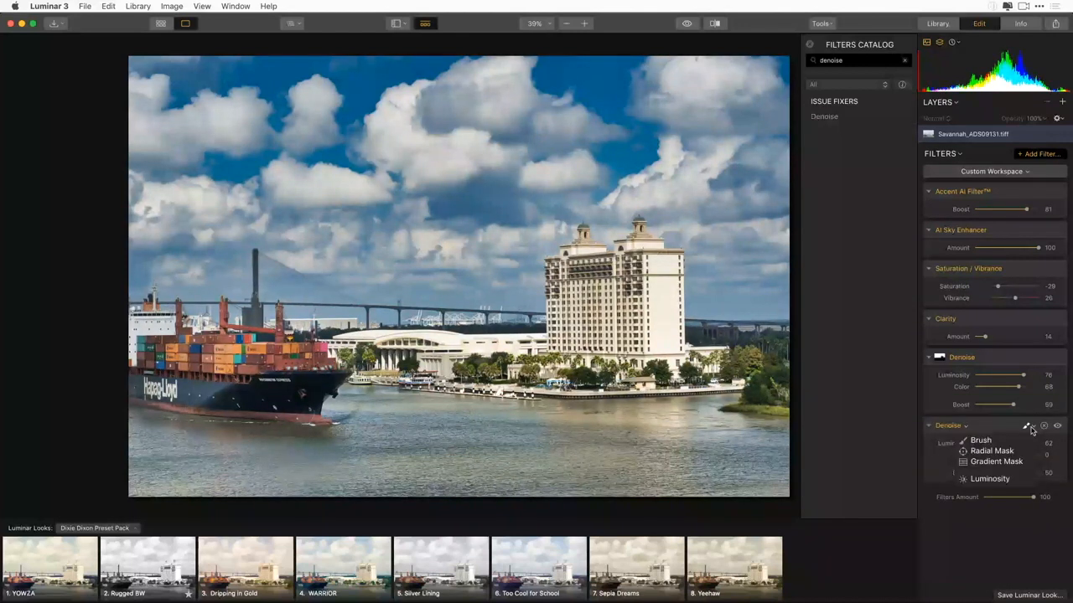
{"action": "left_click", "coordinate": [981, 440]}
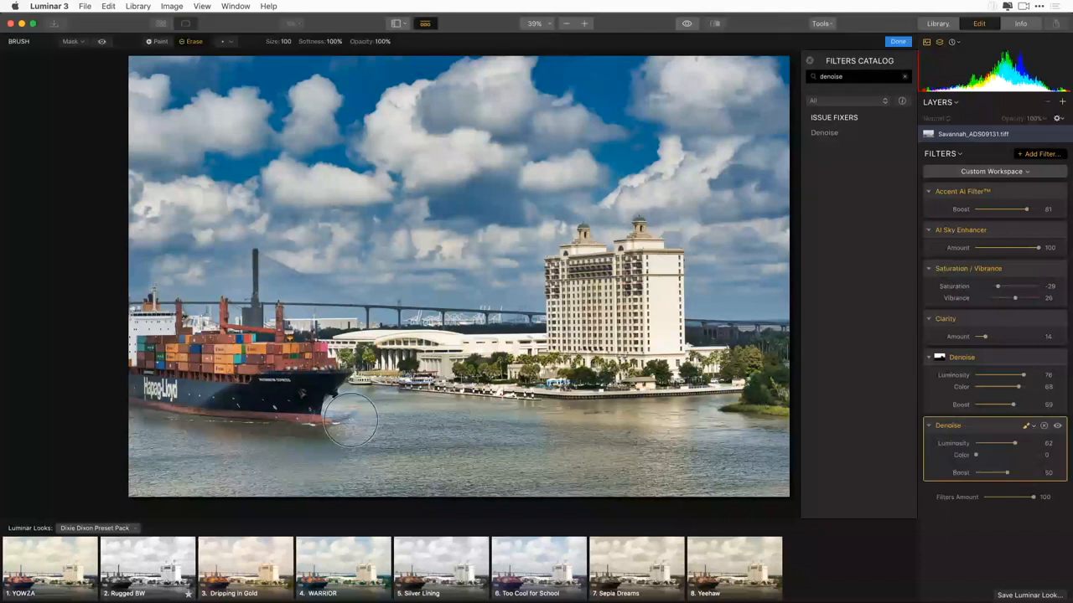
{"action": "left_click", "coordinate": [259, 387]}
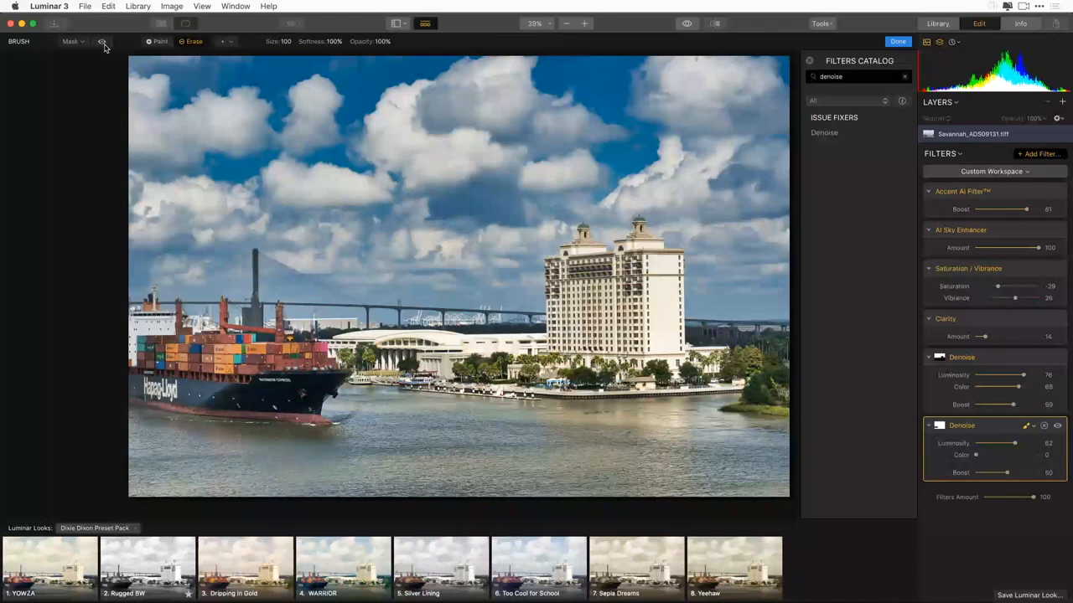
{"action": "left_click", "coordinate": [1028, 427]}
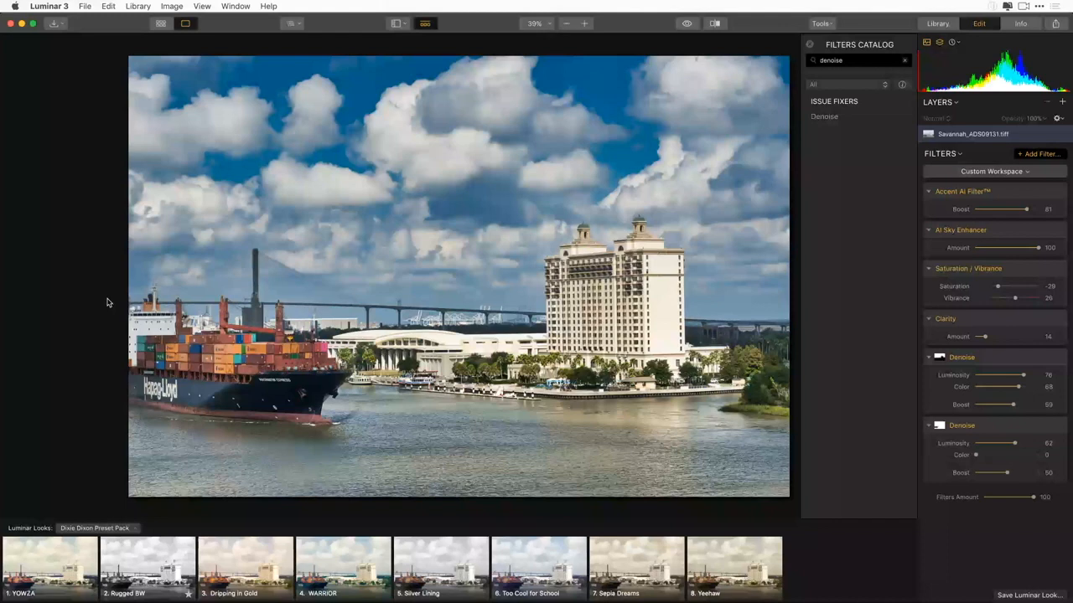
Create a new catalog named "twip test" on the Desktop.
{"action": "left_click", "coordinate": [84, 10]}
{"action": "mouse_move", "coordinate": [168, 20]}
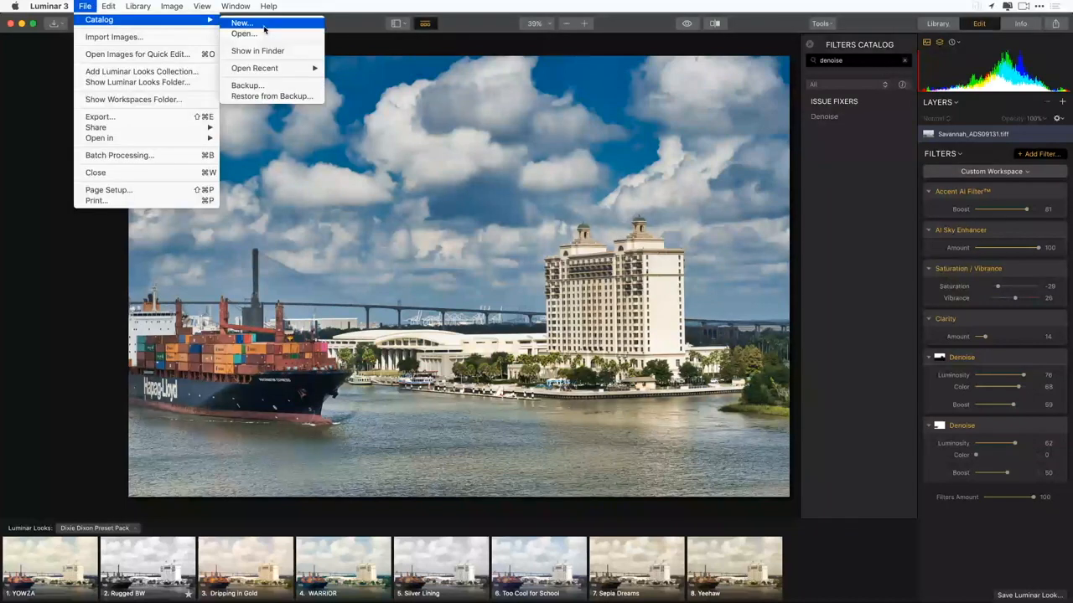
{"action": "left_click", "coordinate": [264, 29]}
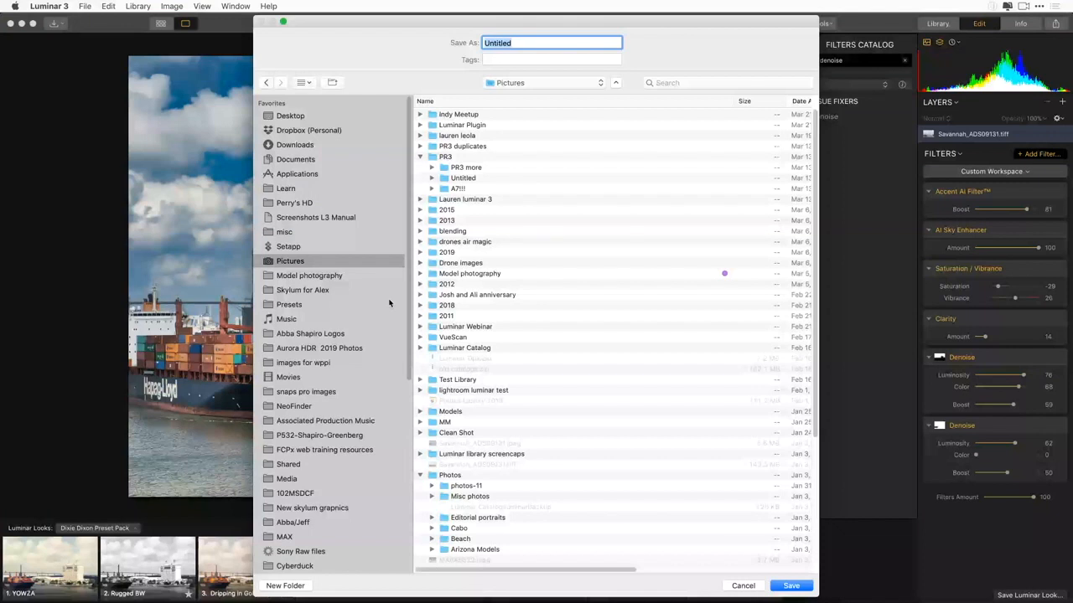
{"action": "key", "text": "super+shift+d"}
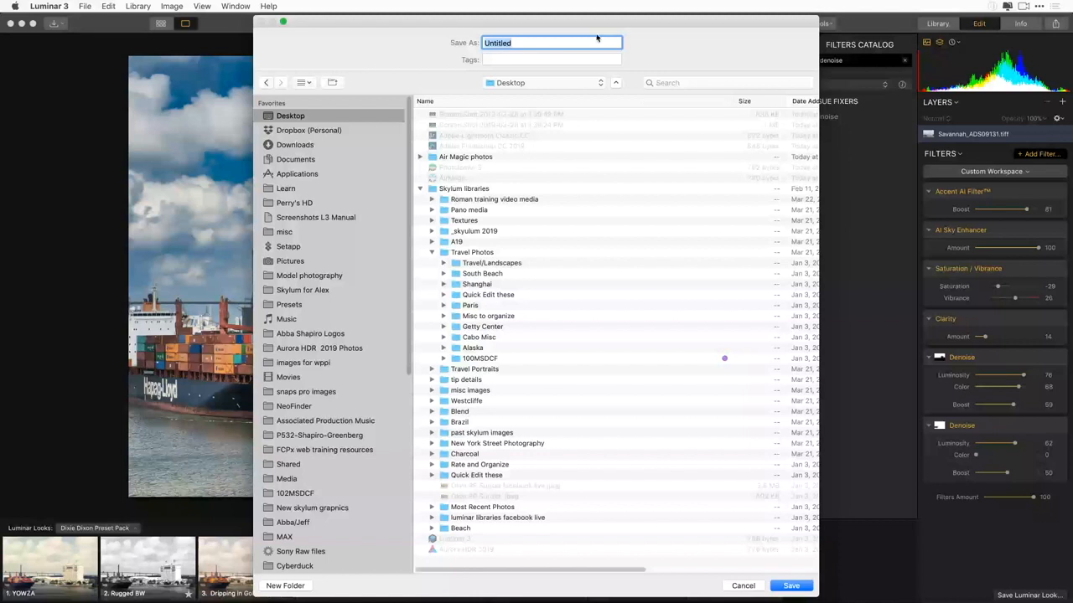
{"action": "type", "text": "twip test"}
{"action": "left_click", "coordinate": [811, 587]}
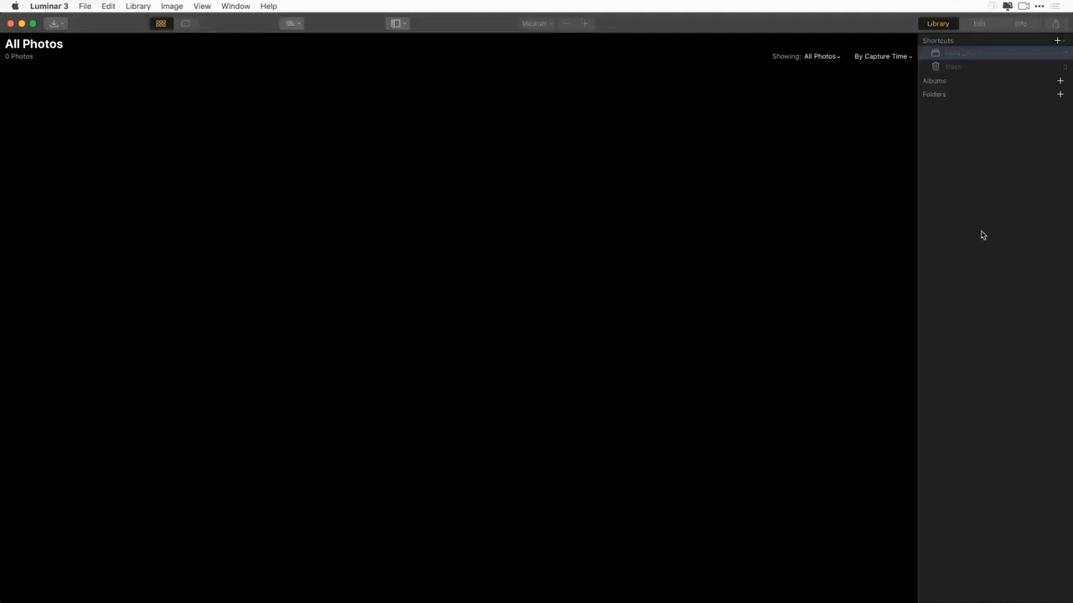
Add the "misc images" folder from Skylum libraries to the new catalog.
{"action": "left_click", "coordinate": [1061, 96]}
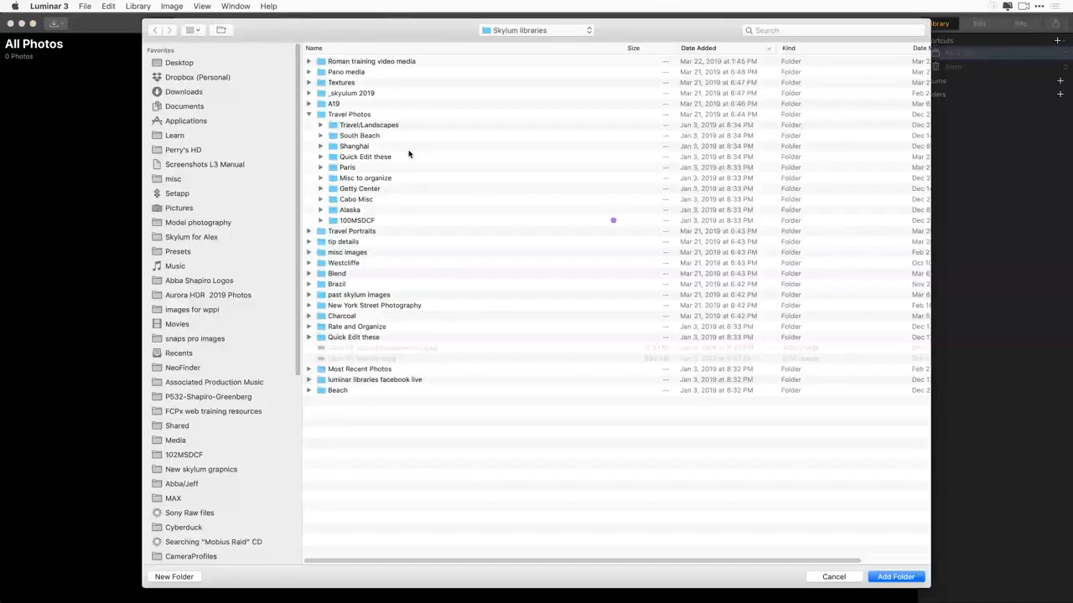
{"action": "left_click", "coordinate": [309, 252]}
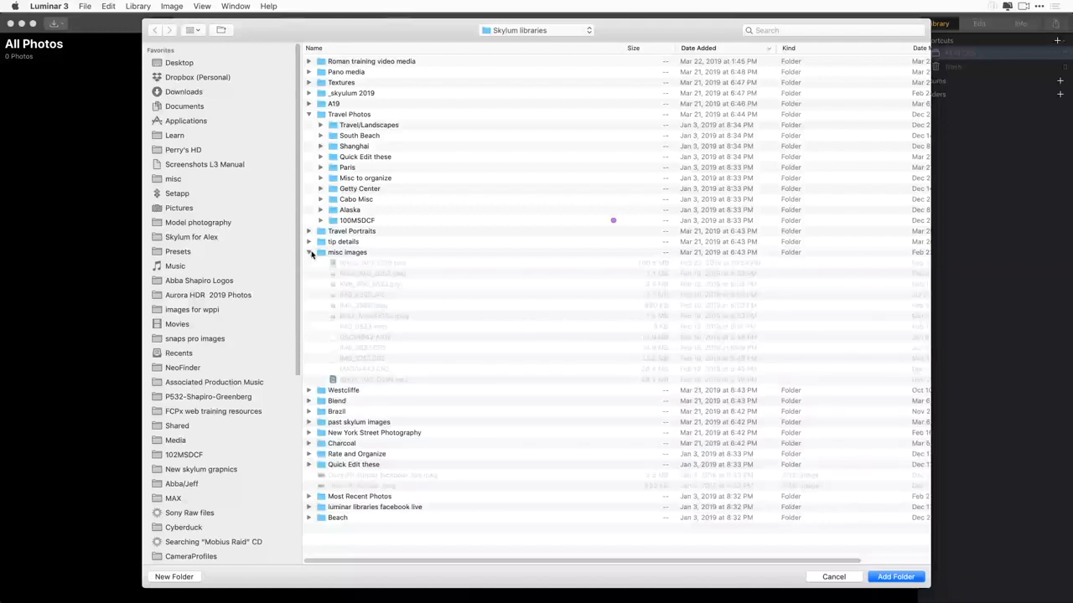
{"action": "left_click", "coordinate": [890, 577]}
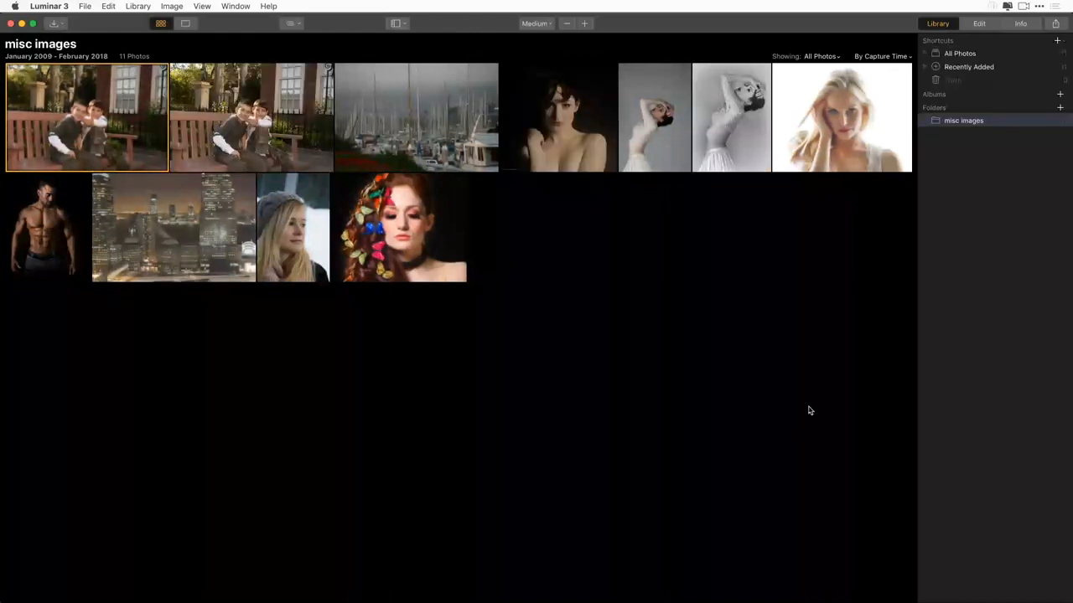
Switch to Finder and examine the contents of the "twip test" catalog folder on the Desktop, including its Backups subfolder.
{"action": "key", "text": "super+Tab"}
{"action": "key", "text": "super+Tab"}
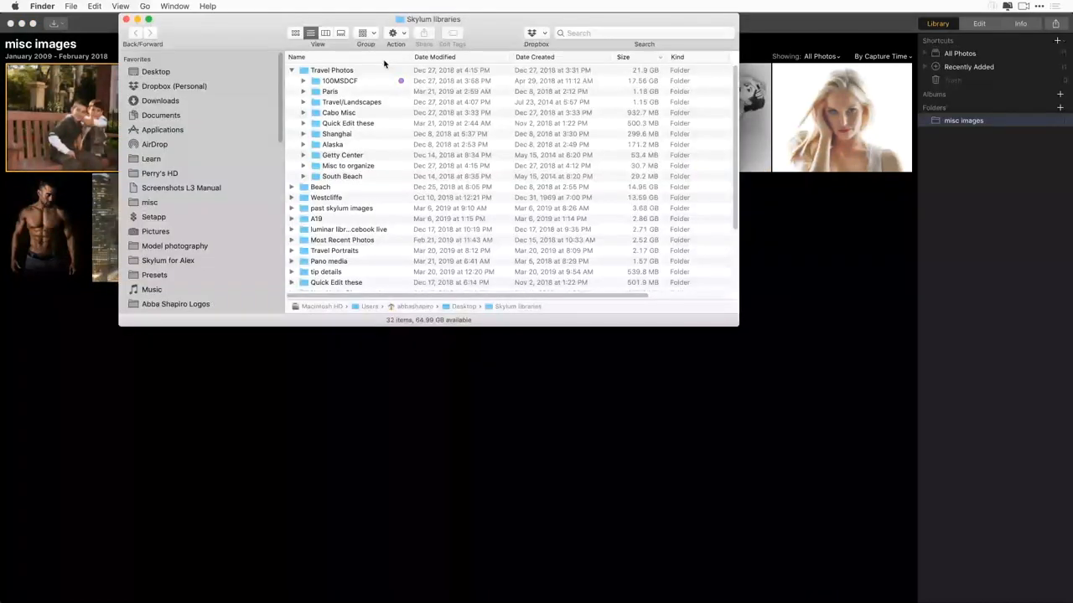
{"action": "key", "text": "super+shift+d"}
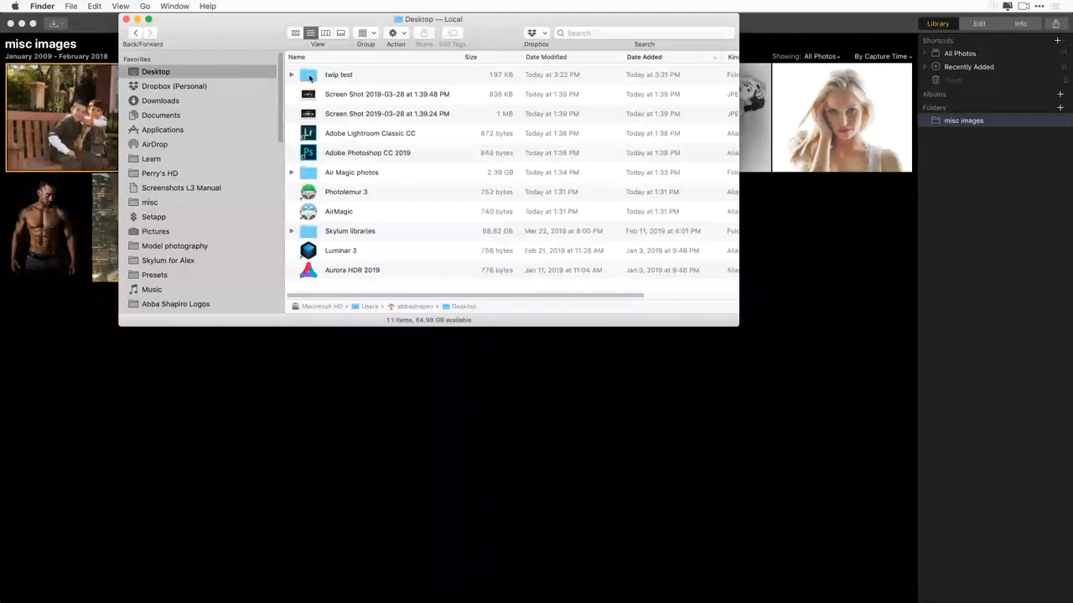
{"action": "double_click", "coordinate": [309, 75]}
{"action": "left_click", "coordinate": [292, 91]}
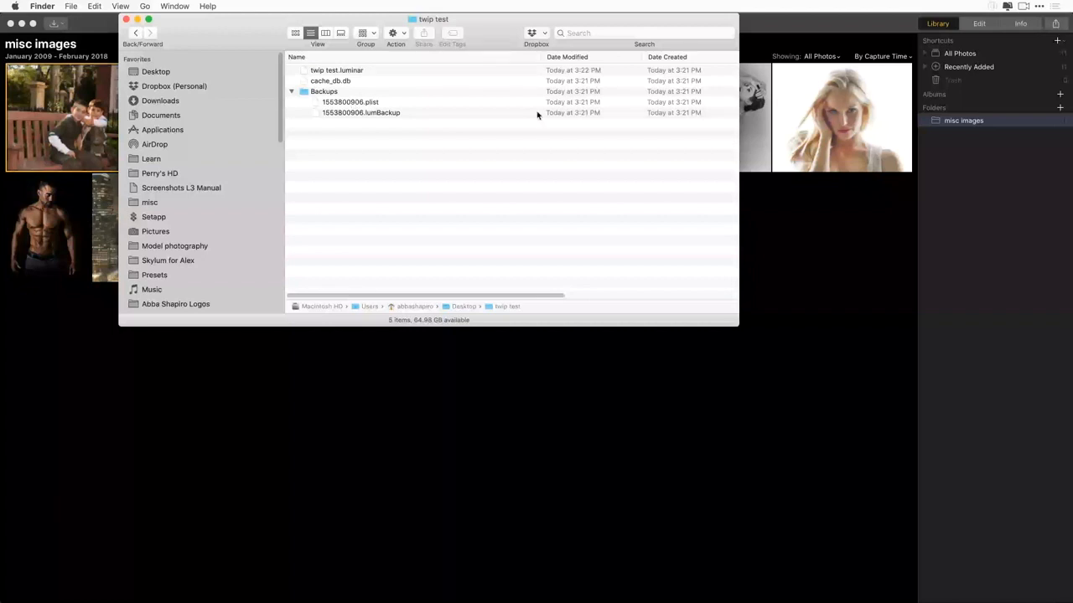
Close the catalog folder window, return to Luminar and reopen the recent catalog Luminar Catalog.luminar.
{"action": "left_click", "coordinate": [126, 19]}
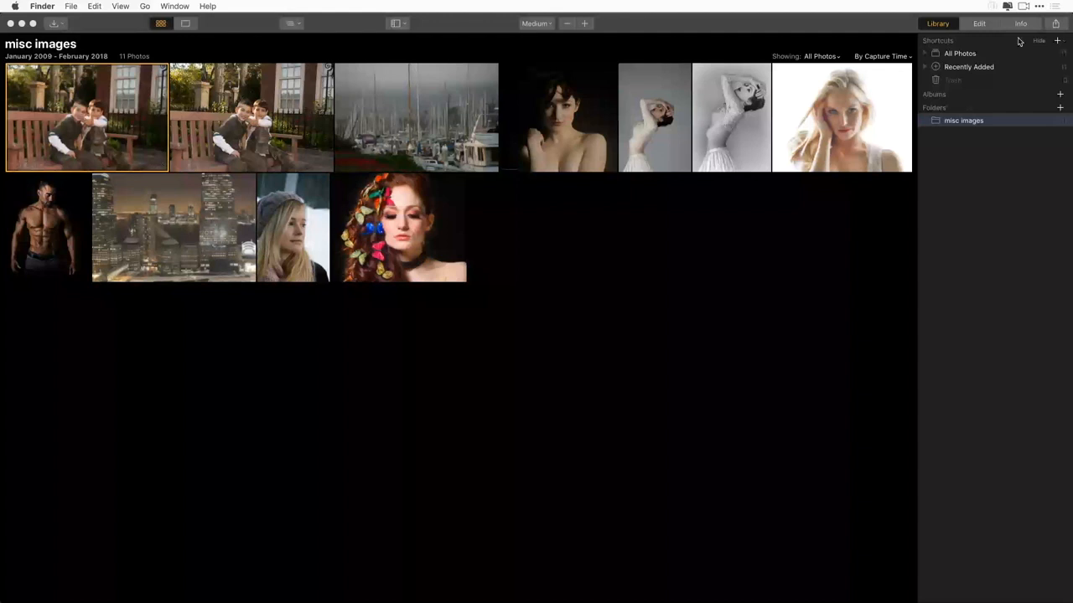
{"action": "left_click", "coordinate": [512, 295]}
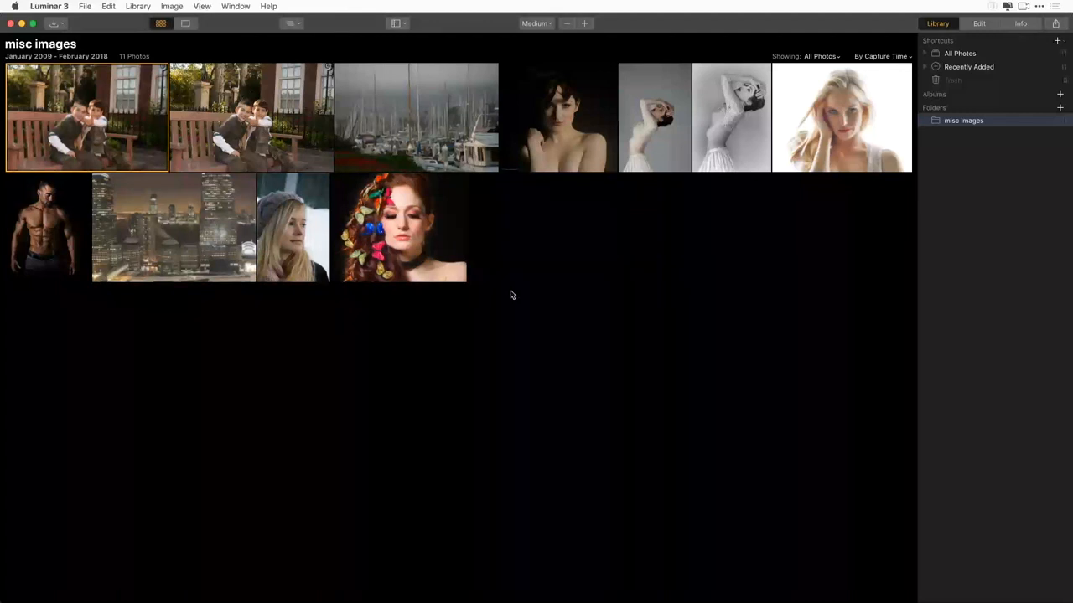
{"action": "left_click", "coordinate": [84, 5]}
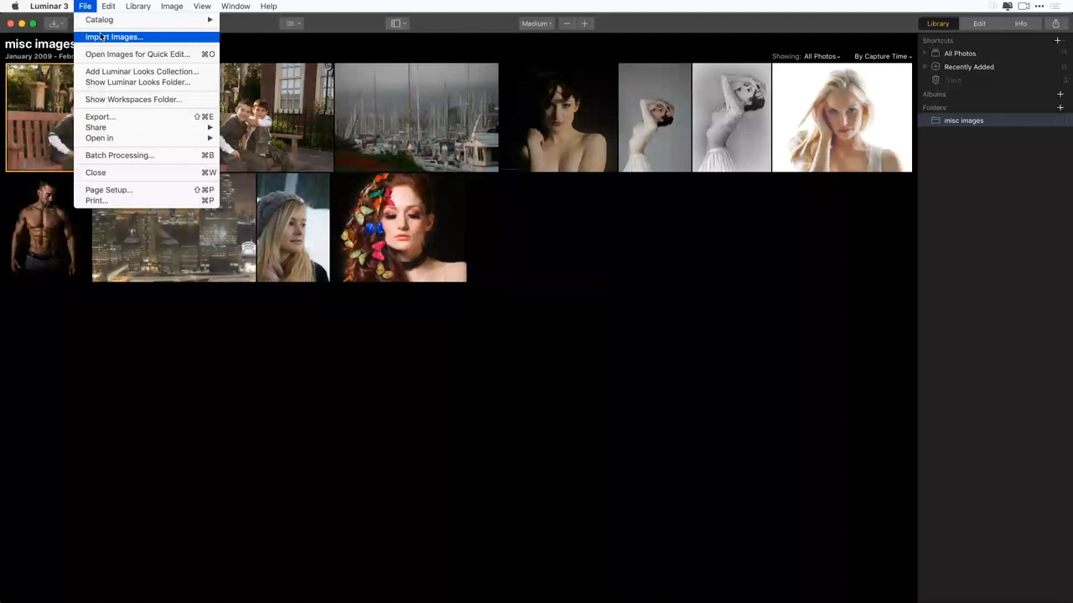
{"action": "mouse_move", "coordinate": [191, 23]}
{"action": "mouse_move", "coordinate": [318, 71]}
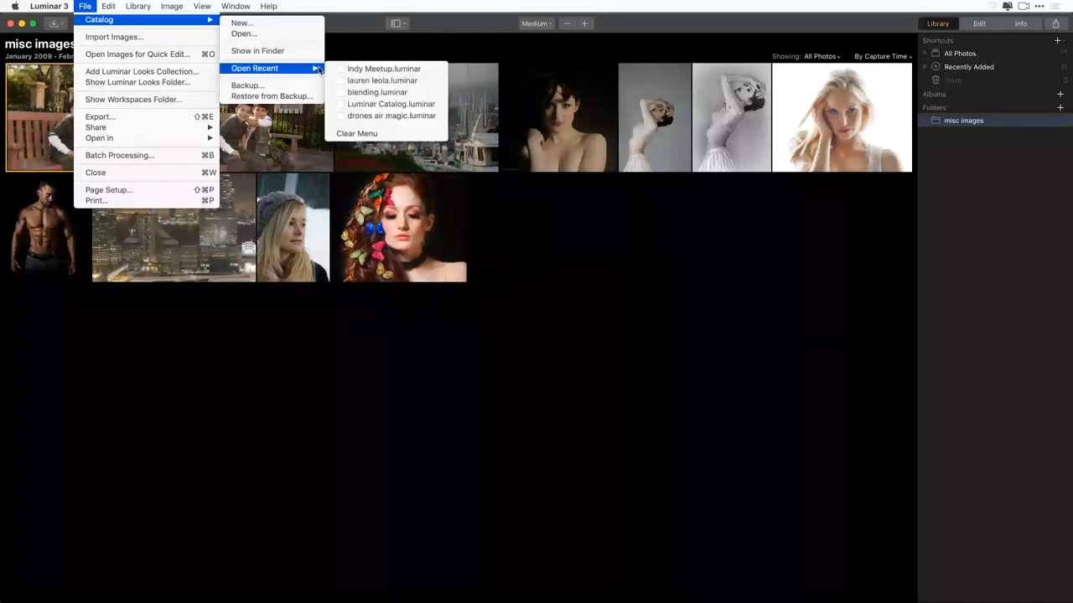
{"action": "left_click", "coordinate": [390, 104]}
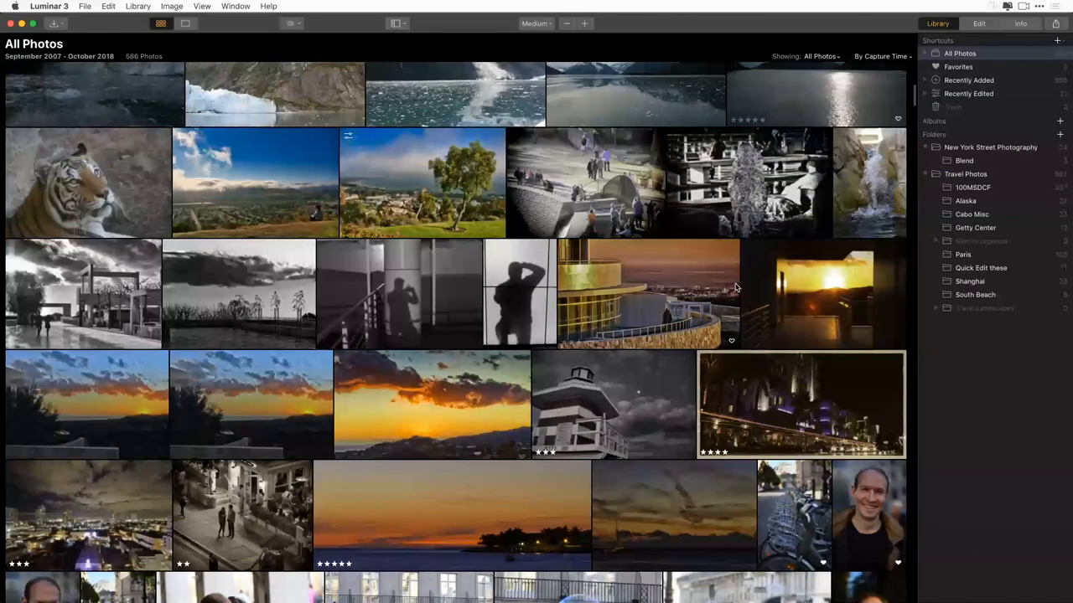
Show the photo information for the library images and sort All Photos by File Type.
{"action": "scroll", "coordinate": [738, 289], "scroll_direction": "up", "scroll_amount": 10}
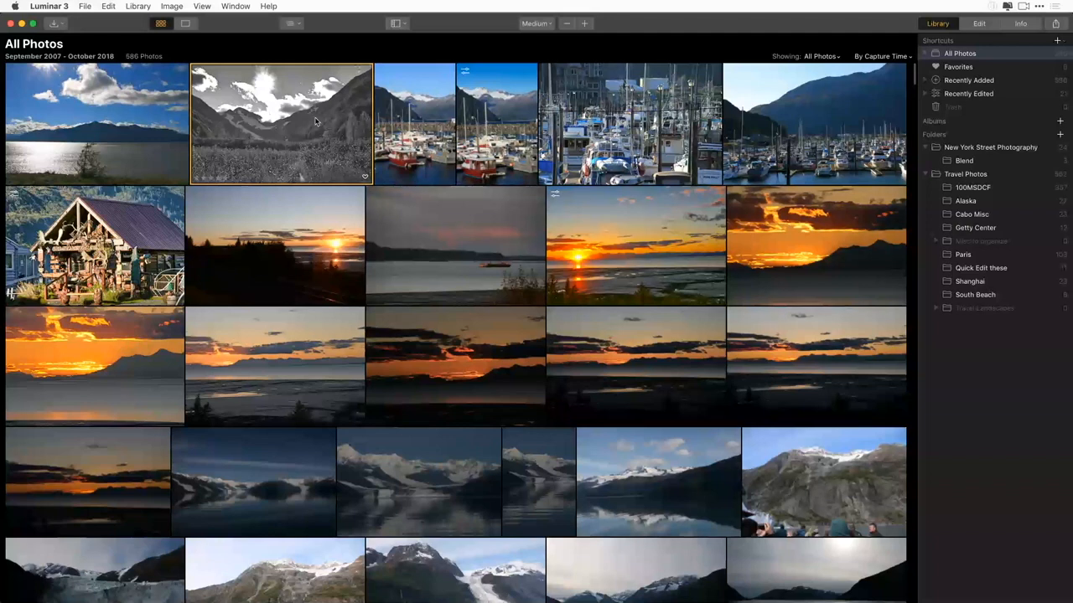
{"action": "left_click", "coordinate": [1019, 25]}
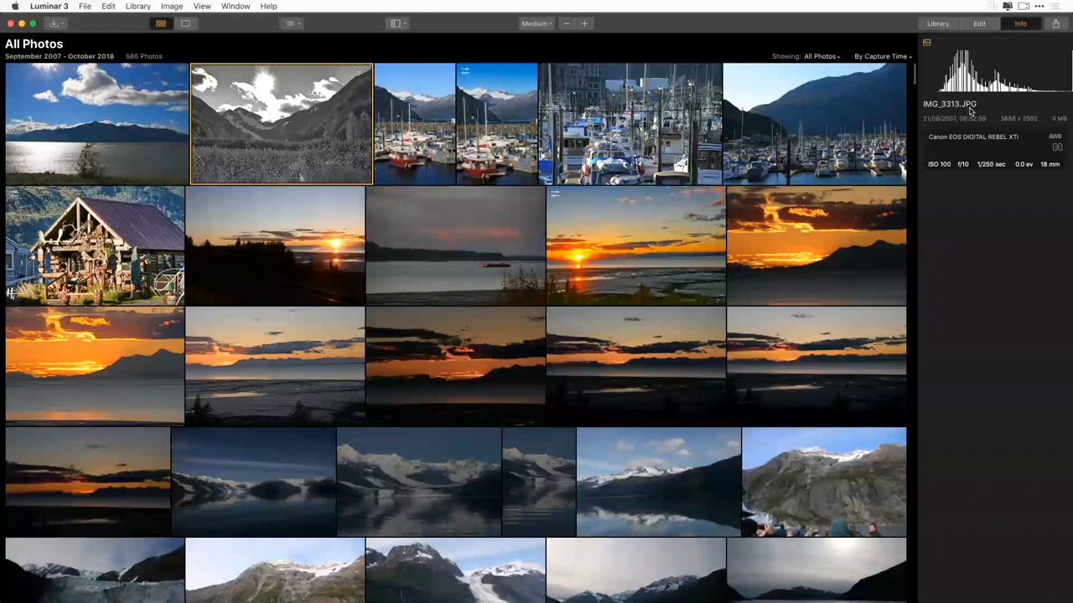
{"action": "scroll", "coordinate": [784, 369], "scroll_direction": "down", "scroll_amount": 3}
{"action": "scroll", "coordinate": [784, 369], "scroll_direction": "down", "scroll_amount": 4}
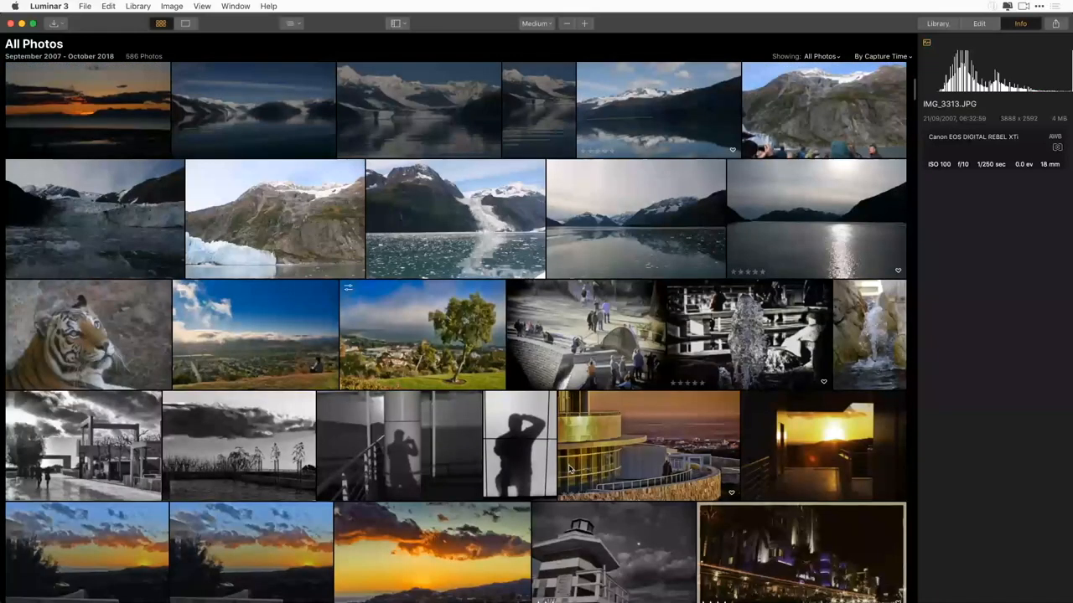
{"action": "scroll", "coordinate": [571, 470], "scroll_direction": "down", "scroll_amount": 14}
{"action": "left_click", "coordinate": [624, 262]}
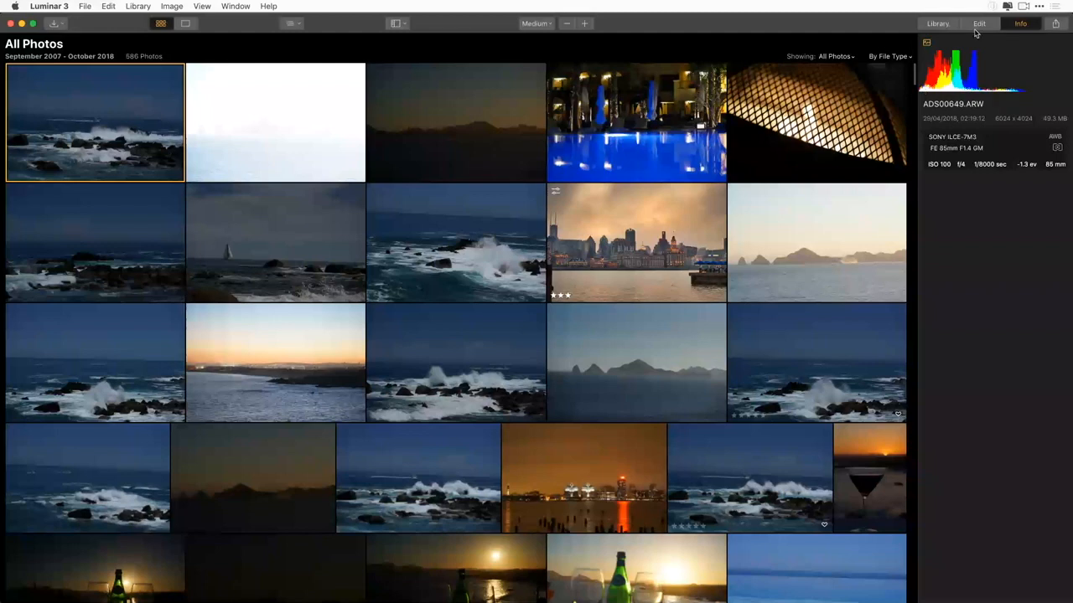
Set the thumbnail size to Small and select the range of raw photos from ADS00685.ARW back to the first image.
{"action": "scroll", "coordinate": [913, 107], "scroll_direction": "down", "scroll_amount": 6}
{"action": "scroll", "coordinate": [820, 476], "scroll_direction": "down", "scroll_amount": 15}
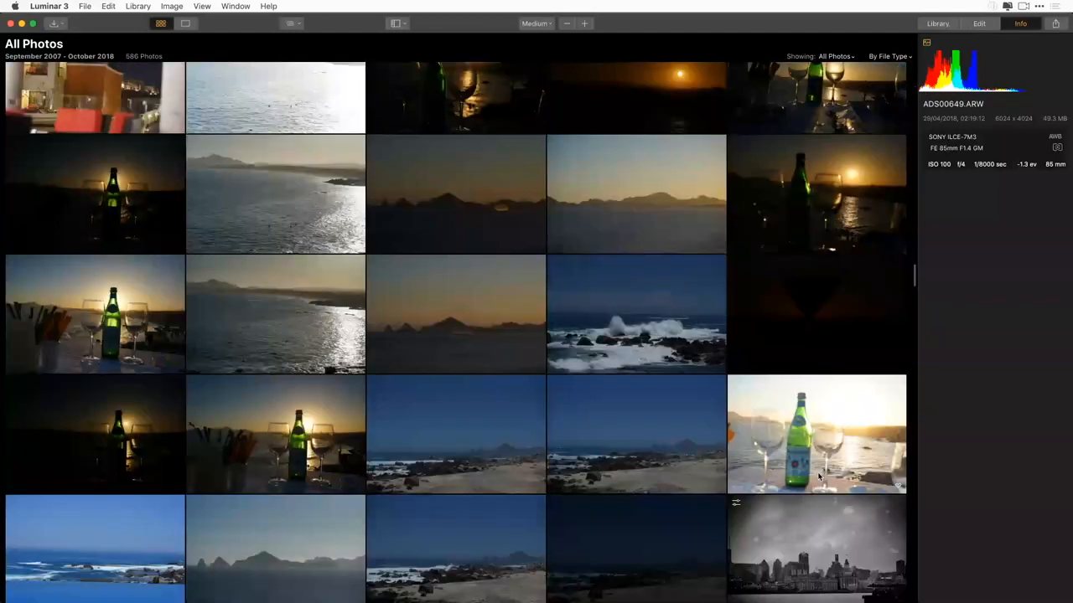
{"action": "scroll", "coordinate": [820, 476], "scroll_direction": "down", "scroll_amount": 5}
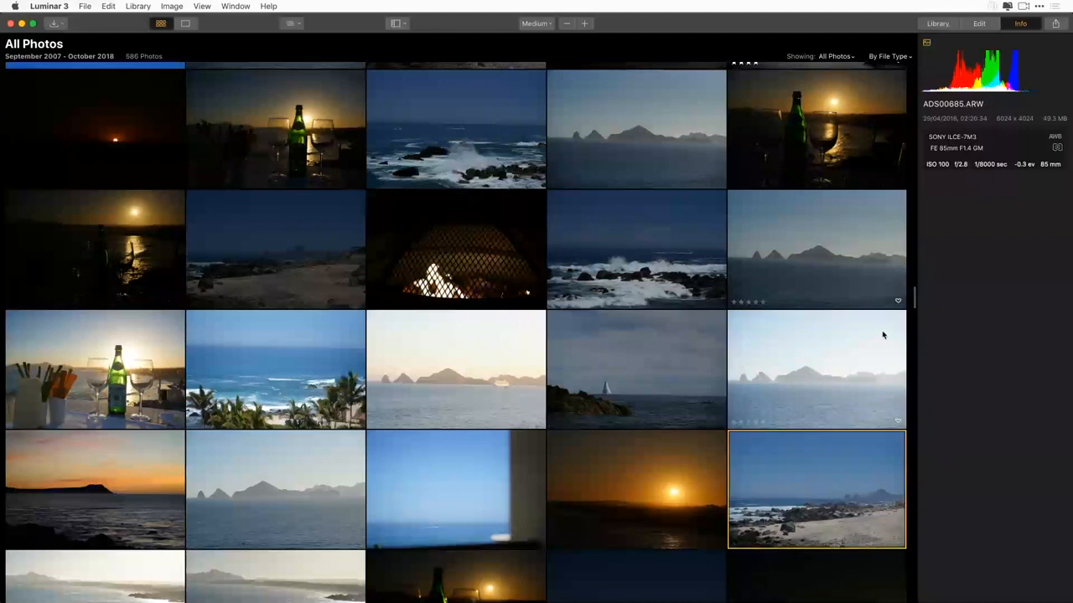
{"action": "left_click", "coordinate": [534, 24]}
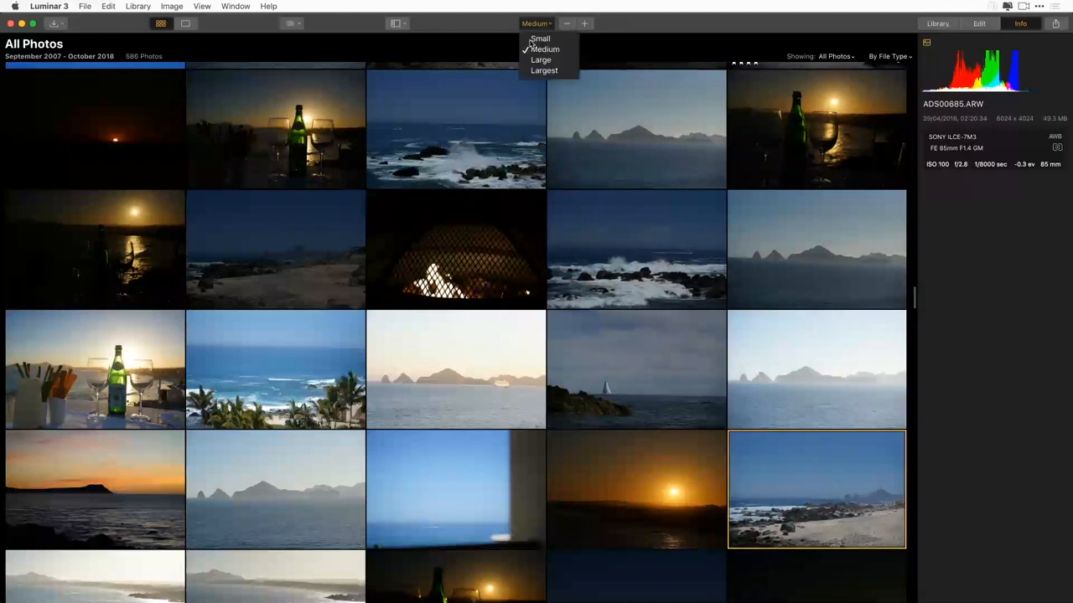
{"action": "left_click", "coordinate": [529, 31]}
{"action": "left_click", "coordinate": [529, 30]}
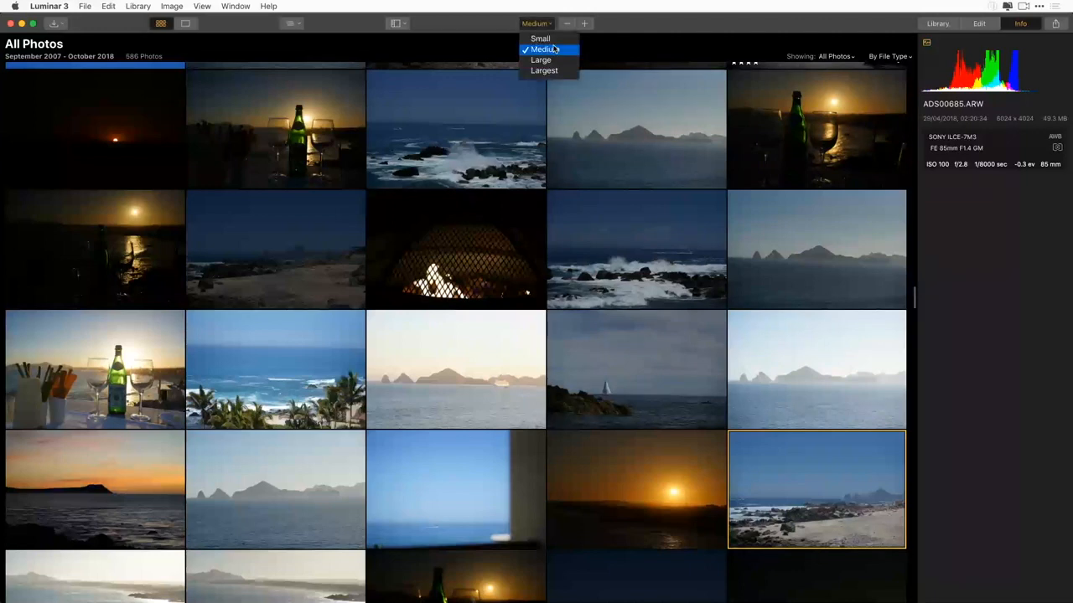
{"action": "left_click", "coordinate": [540, 38]}
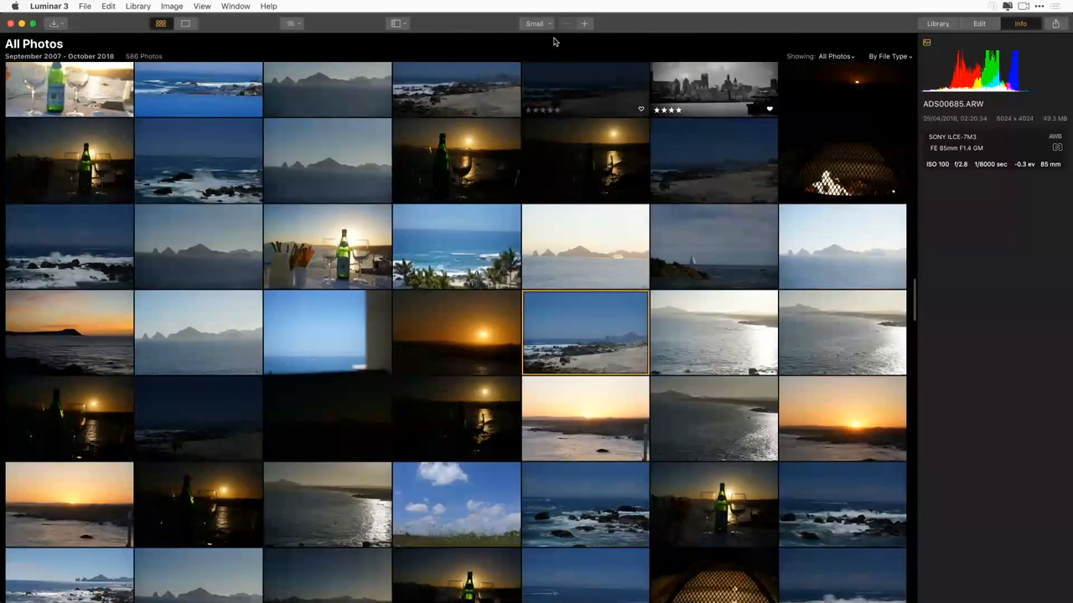
{"action": "left_click_drag", "start_coordinate": [914, 306], "coordinate": [907, 39]}
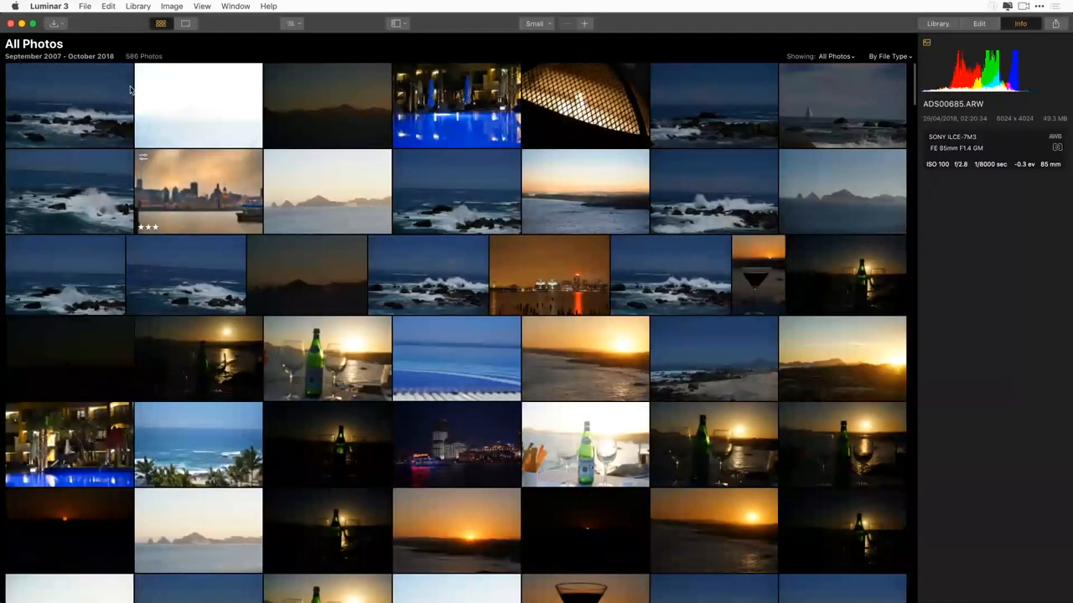
{"action": "left_click", "coordinate": [102, 114], "text": "shift"}
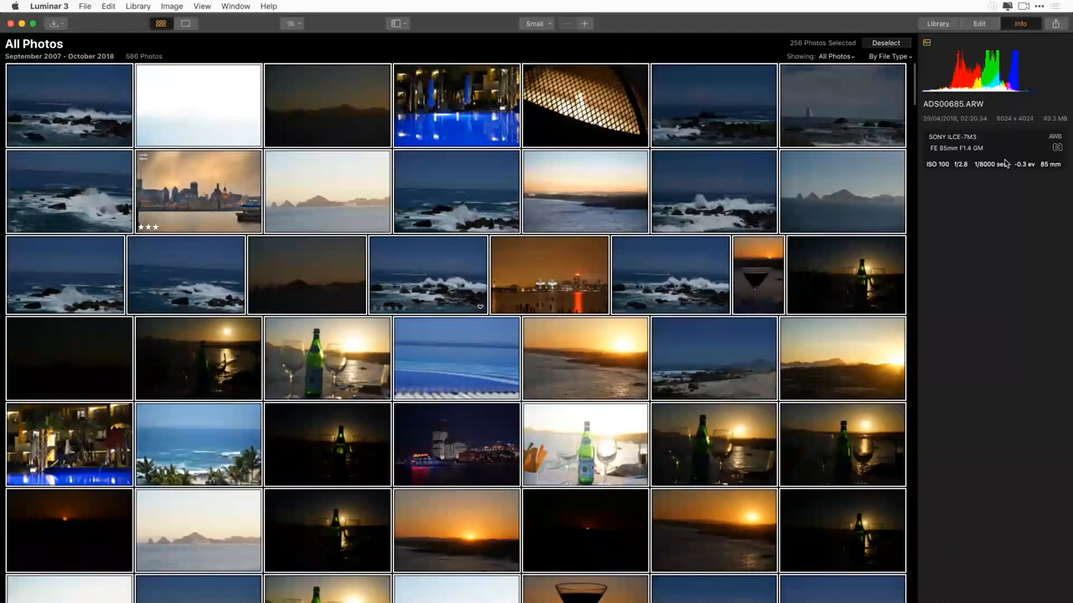
Create a new album from the selected photos and name it "raw".
{"action": "left_click", "coordinate": [940, 25]}
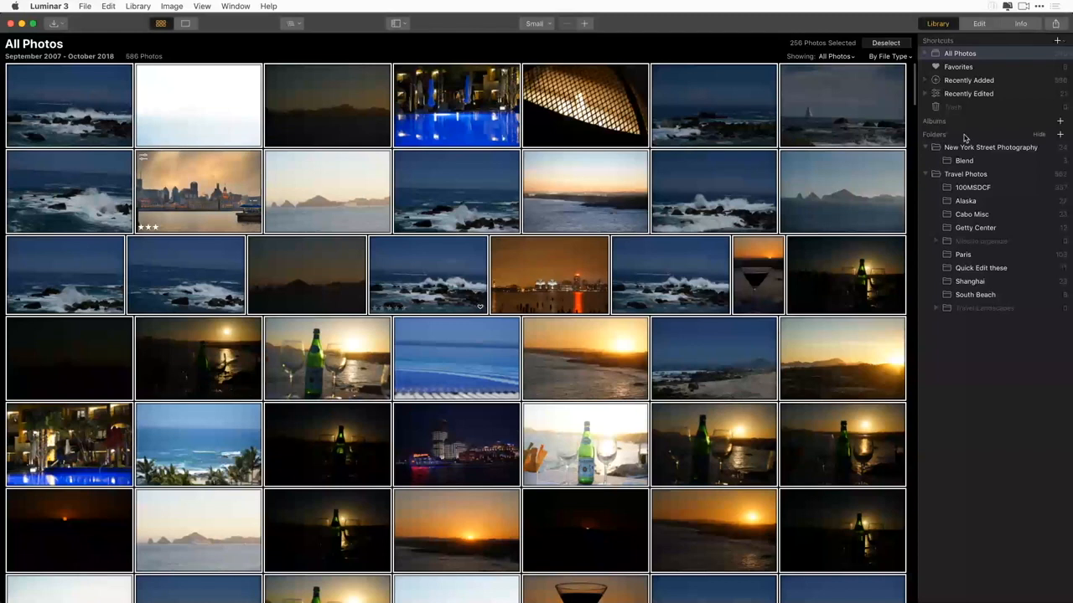
{"action": "left_click", "coordinate": [1060, 123]}
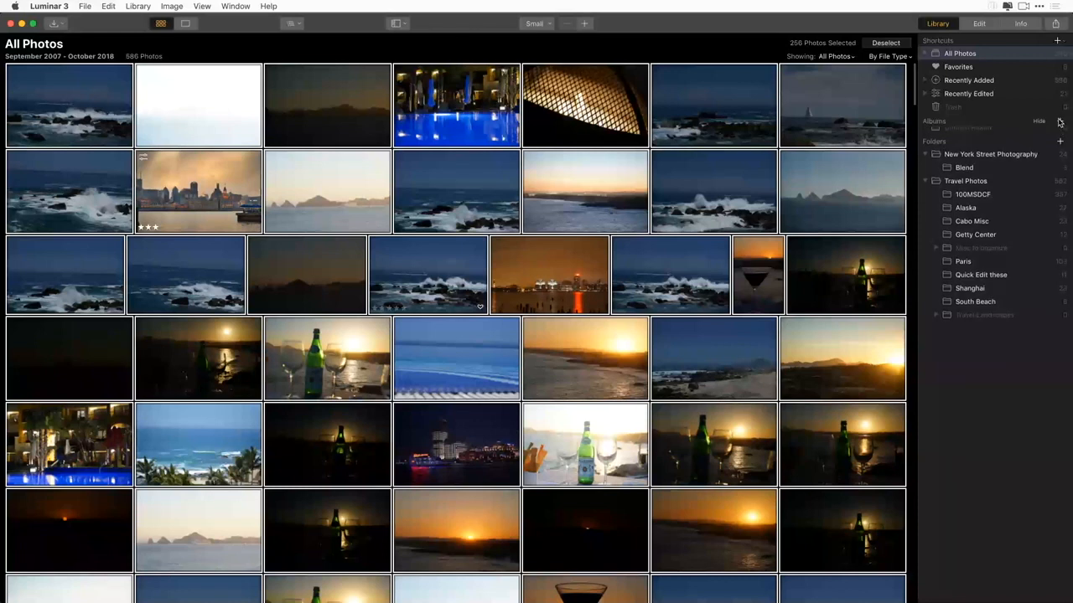
{"action": "left_click", "coordinate": [1002, 135]}
{"action": "double_click", "coordinate": [1004, 137]}
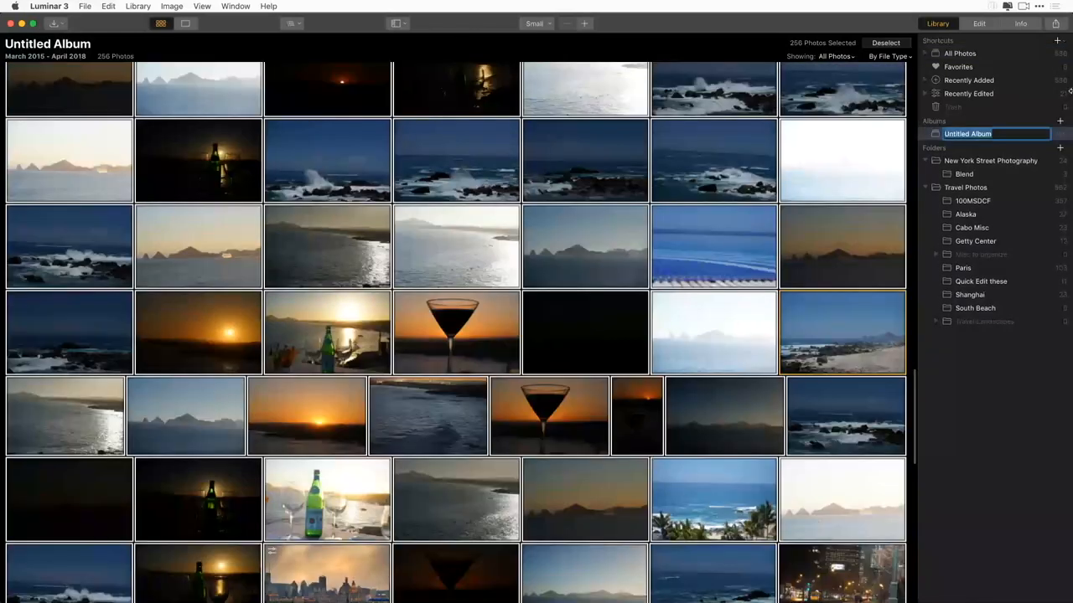
{"action": "type", "text": "raw"}
{"action": "key", "text": "Return"}
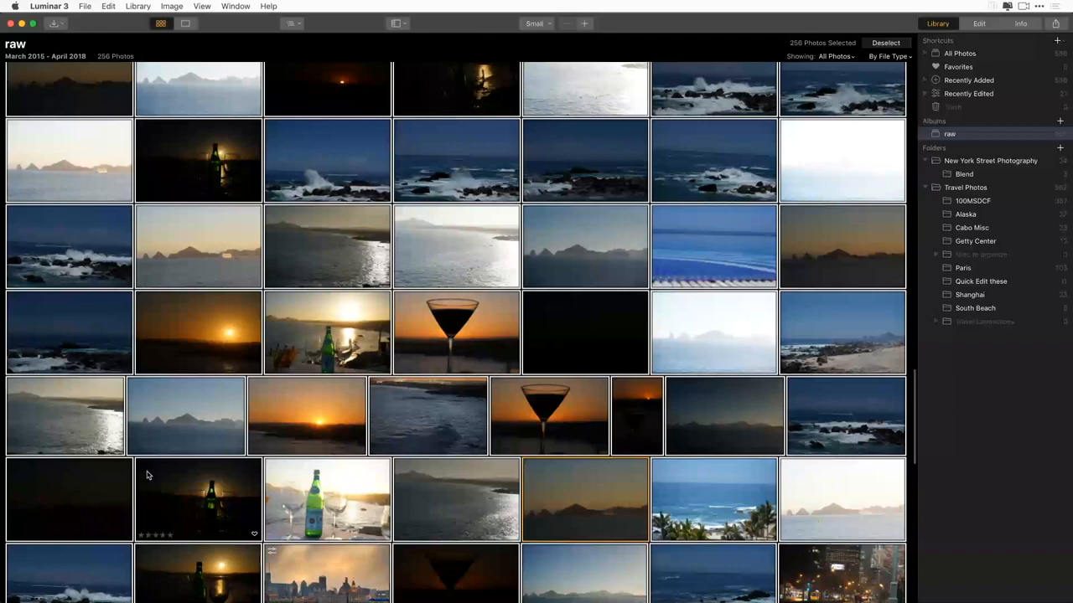
Sort the "raw" album by Capture Time and look through its photos from end to start.
{"action": "scroll", "coordinate": [576, 469], "scroll_direction": "down", "scroll_amount": 5}
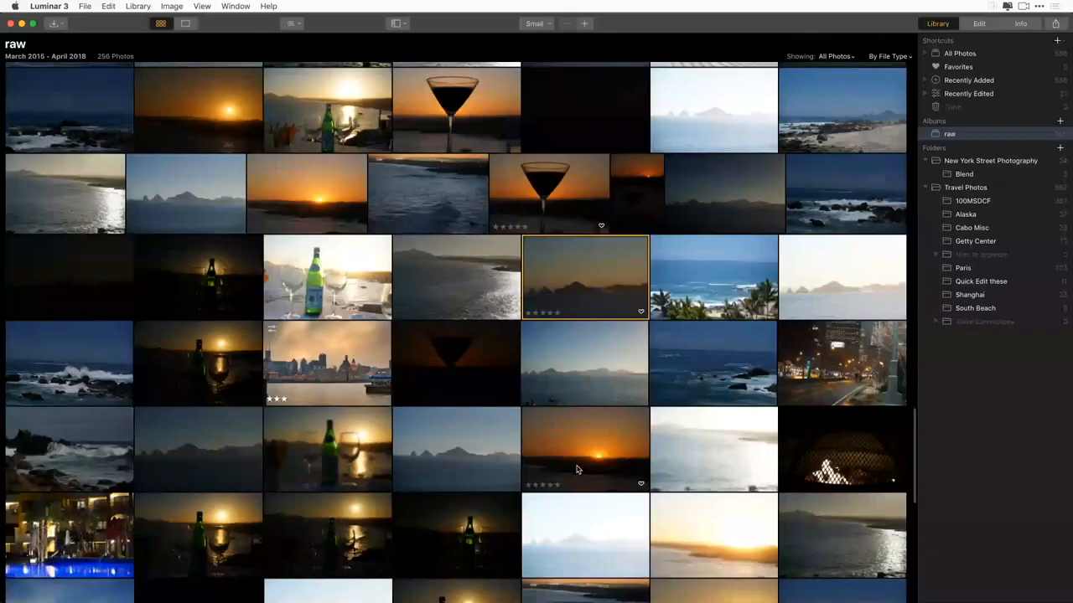
{"action": "left_click", "coordinate": [887, 56]}
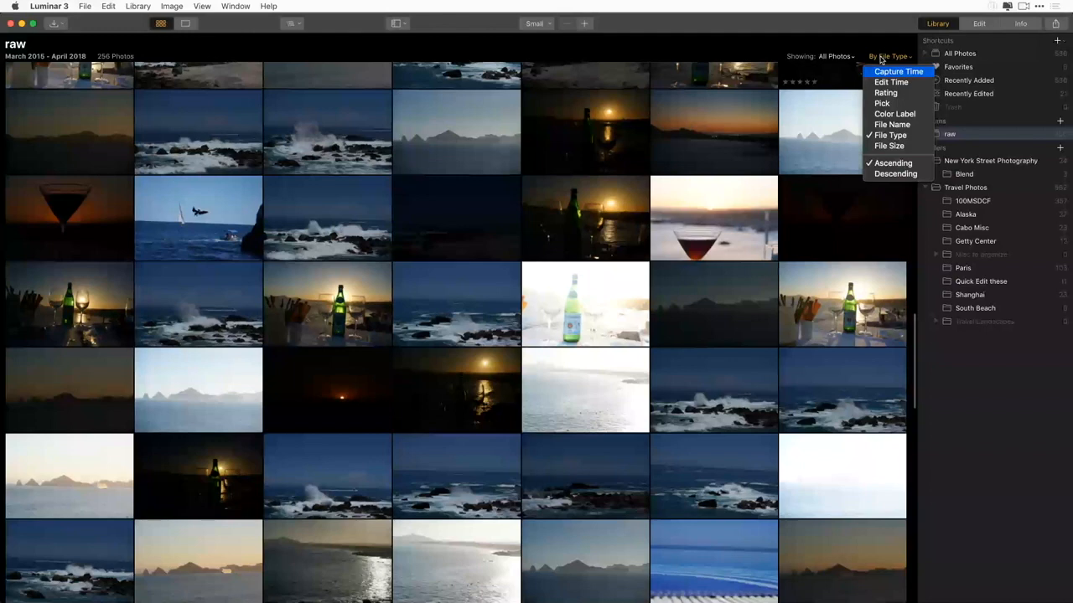
{"action": "left_click", "coordinate": [895, 72]}
{"action": "scroll", "coordinate": [621, 256], "scroll_direction": "down", "scroll_amount": 6}
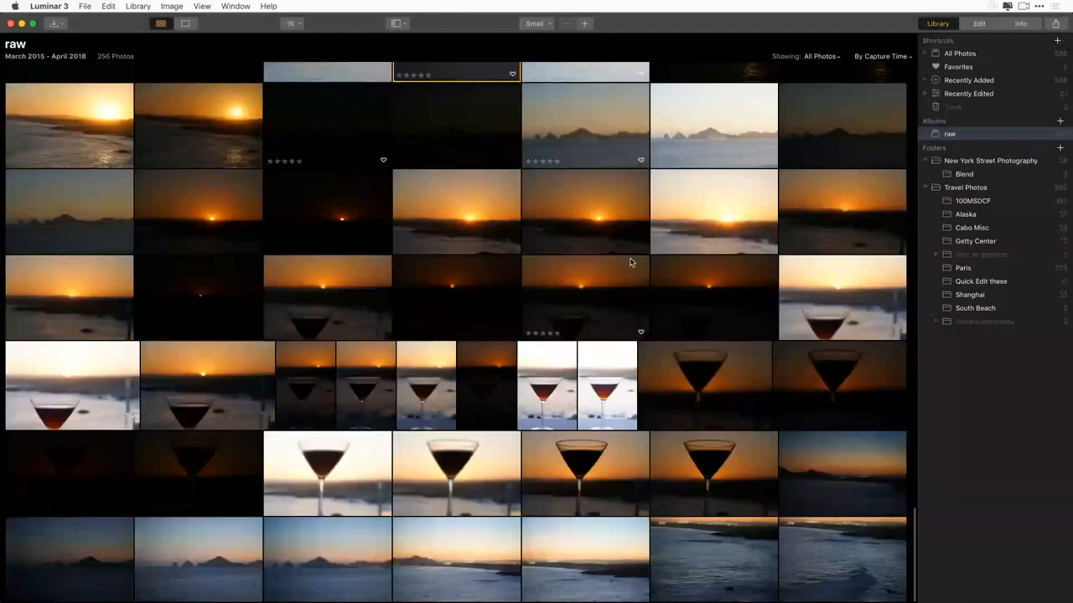
{"action": "scroll", "coordinate": [728, 248], "scroll_direction": "up", "scroll_amount": 20}
{"action": "scroll", "coordinate": [720, 249], "scroll_direction": "up", "scroll_amount": 20}
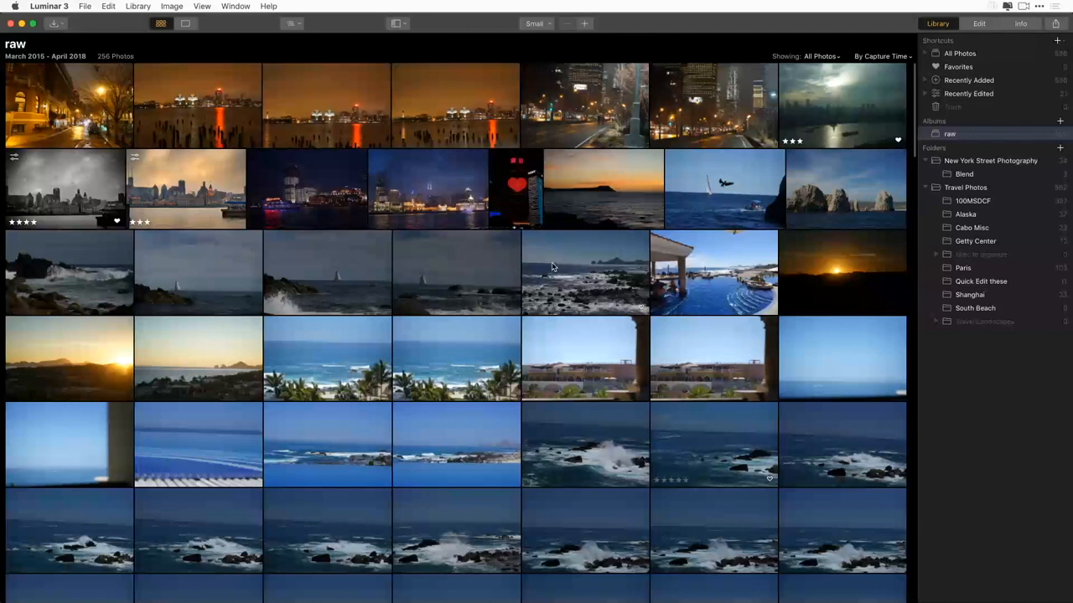
Switch to Safari, bring up the Skylum Educational Materials window and open the Luminar Roadmap page.
{"action": "key", "text": "super+Tab"}
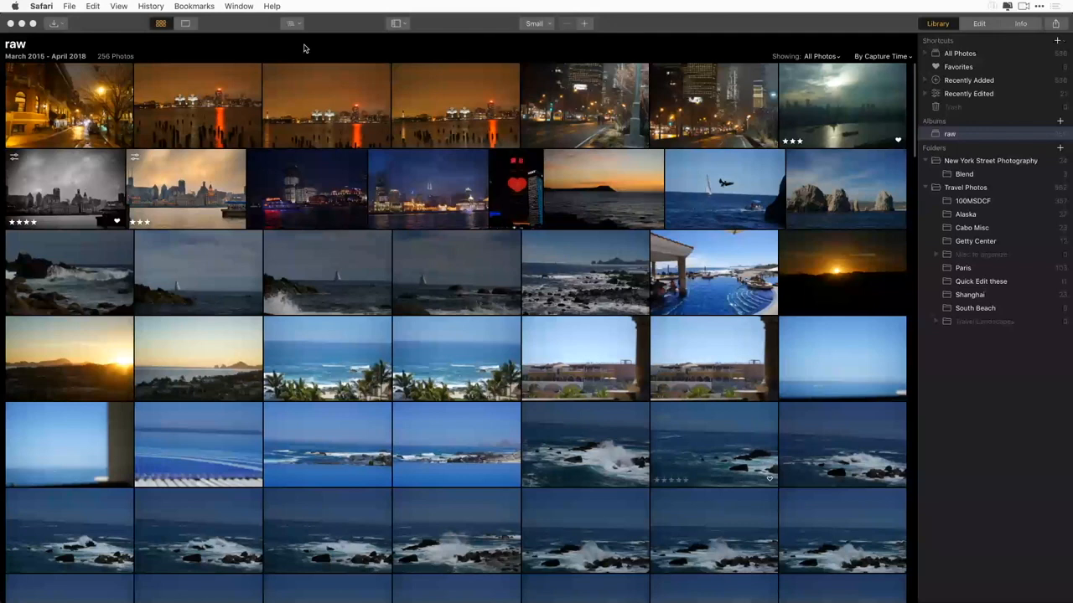
{"action": "left_click", "coordinate": [239, 6]}
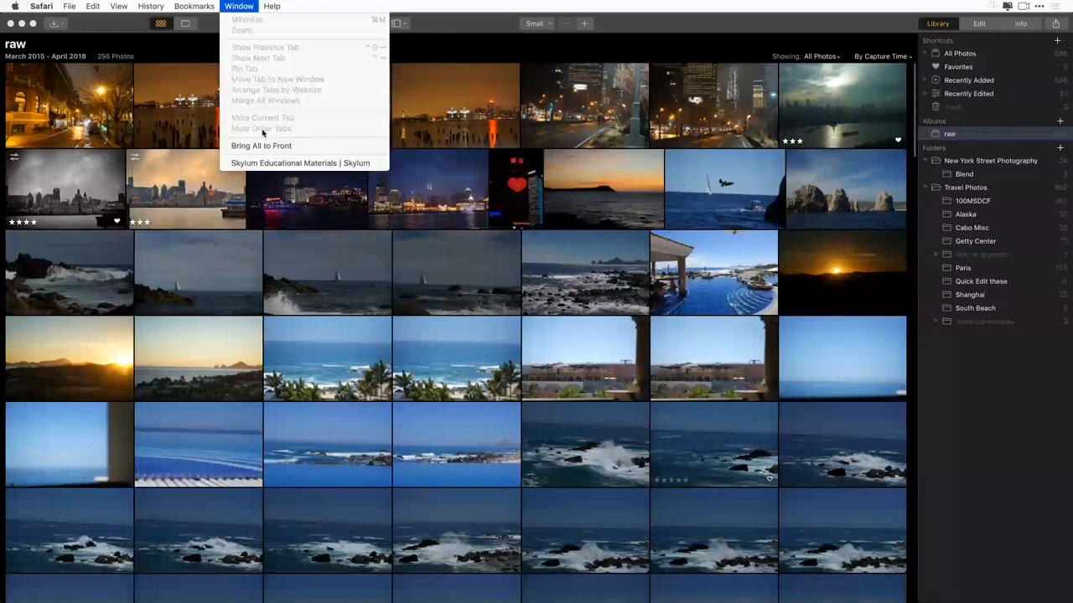
{"action": "left_click", "coordinate": [300, 163]}
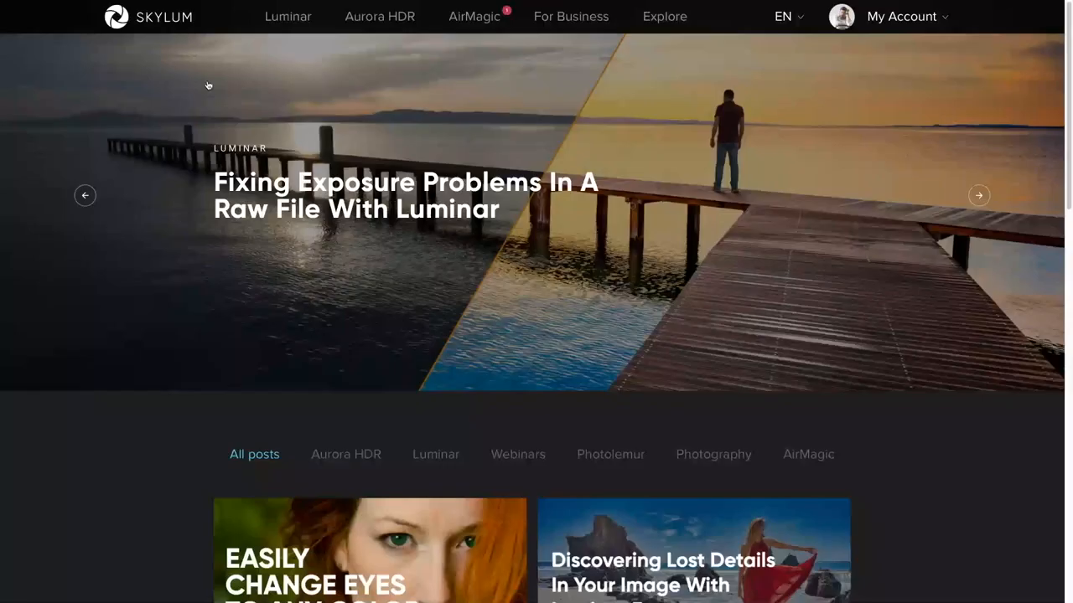
{"action": "mouse_move", "coordinate": [293, 19]}
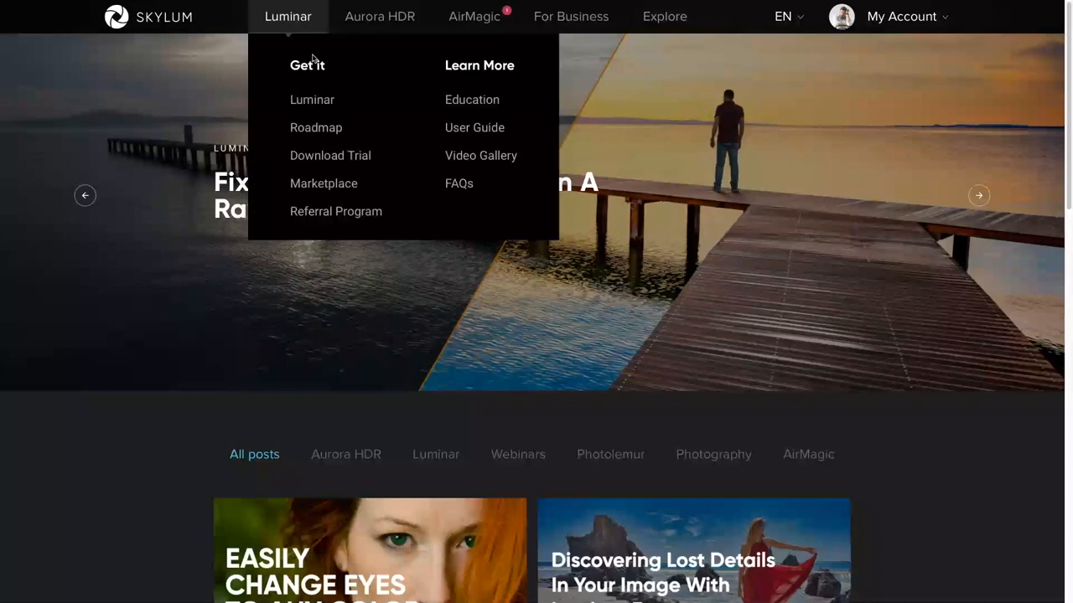
{"action": "left_click", "coordinate": [337, 132]}
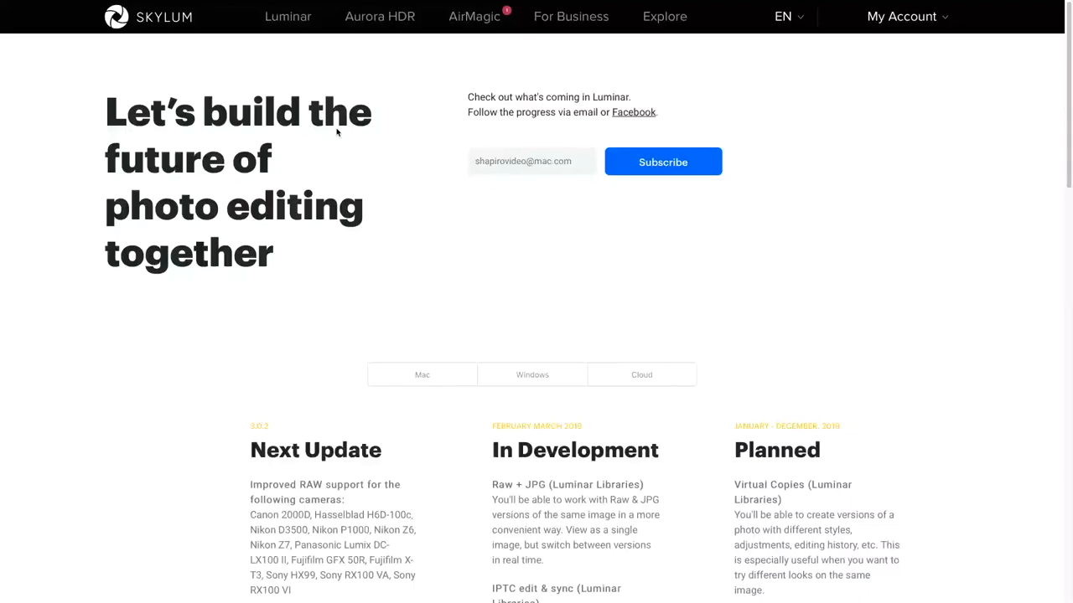
Examine the Mac roadmap's Next Update, In Development and Planned feature lists.
{"action": "scroll", "coordinate": [926, 392], "scroll_direction": "down", "scroll_amount": 1}
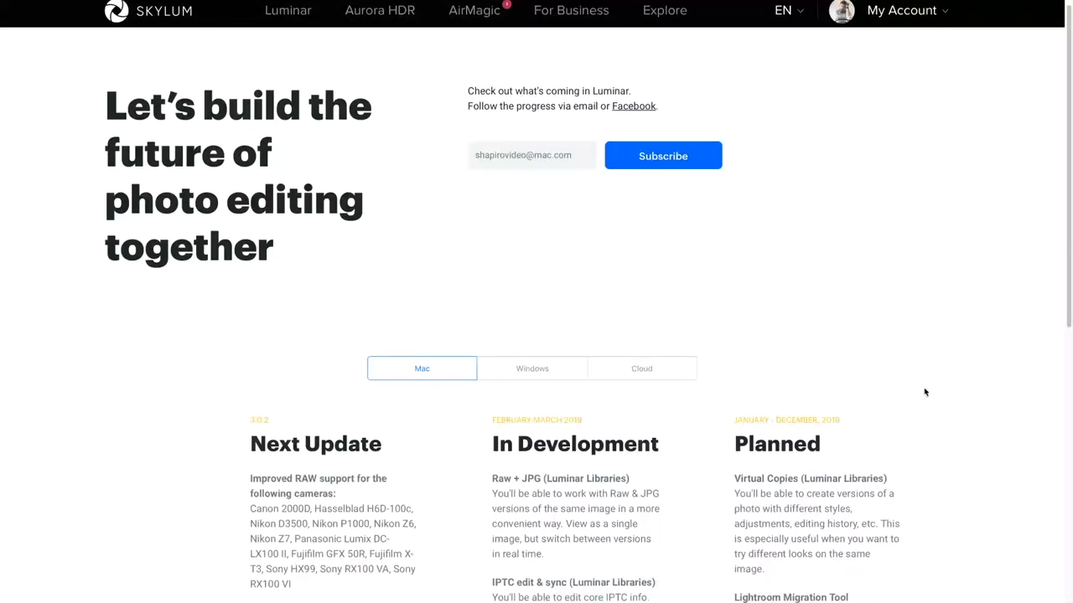
{"action": "scroll", "coordinate": [925, 392], "scroll_direction": "down", "scroll_amount": 2}
{"action": "scroll", "coordinate": [922, 395], "scroll_direction": "down", "scroll_amount": 1}
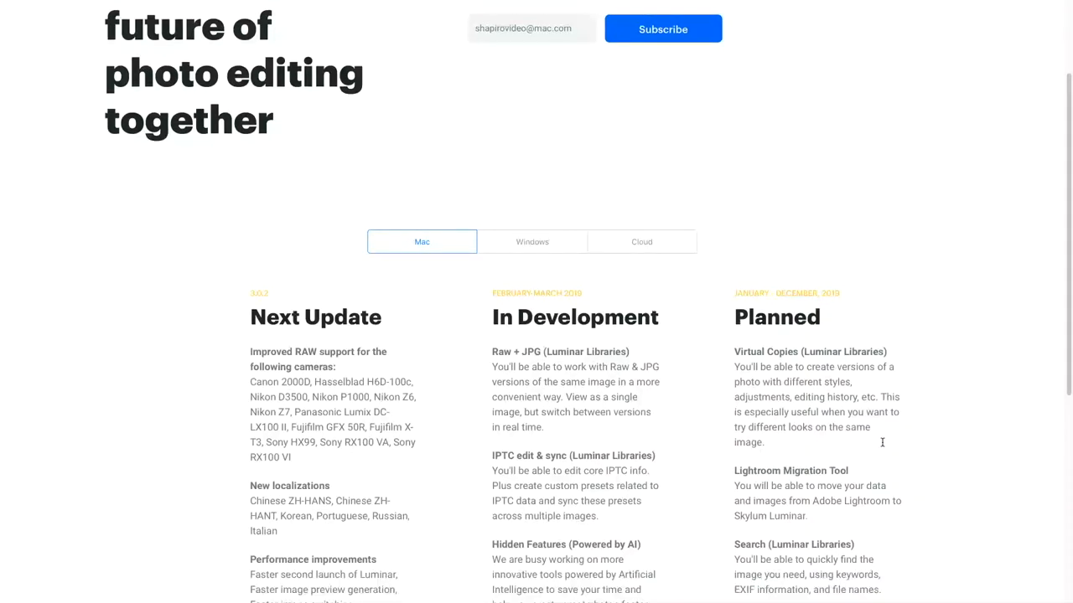
{"action": "scroll", "coordinate": [882, 443], "scroll_direction": "down", "scroll_amount": 1}
{"action": "scroll", "coordinate": [721, 431], "scroll_direction": "down", "scroll_amount": 1}
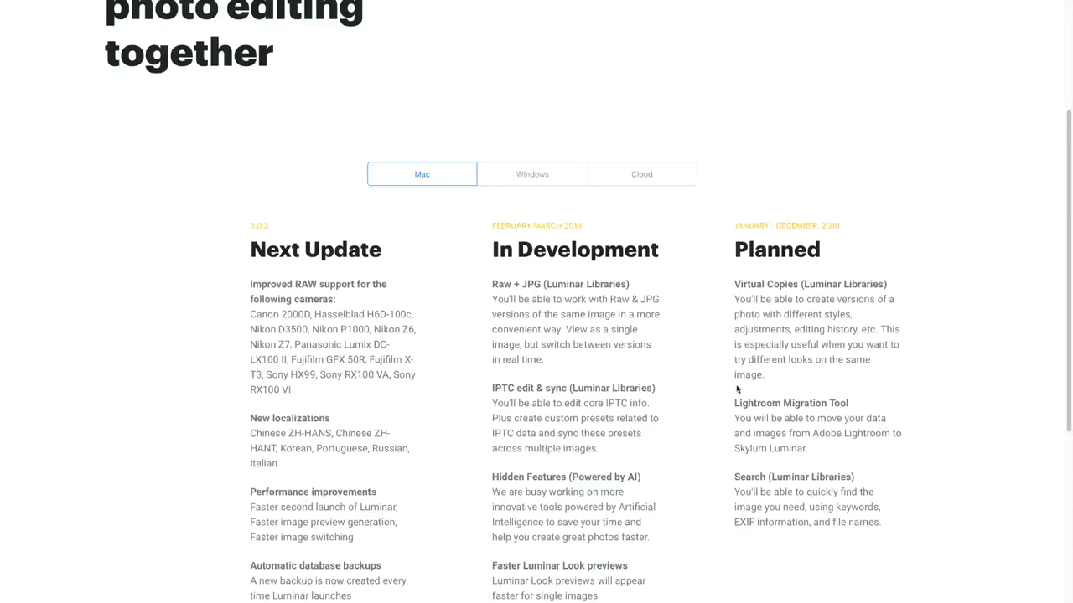
{"action": "scroll", "coordinate": [847, 548], "scroll_direction": "down", "scroll_amount": 1}
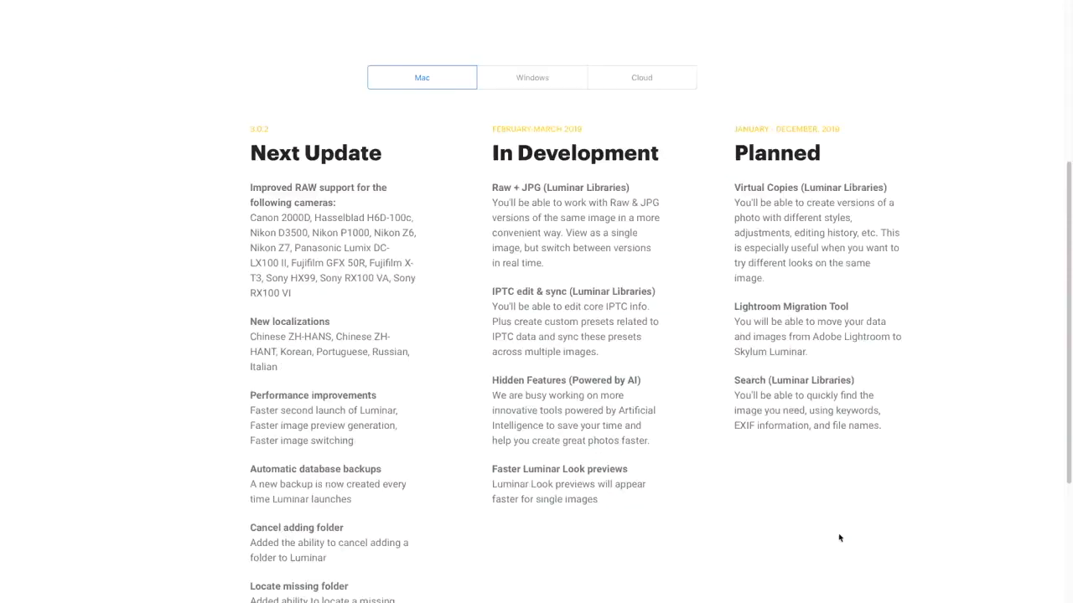
{"action": "scroll", "coordinate": [839, 538], "scroll_direction": "down", "scroll_amount": 2}
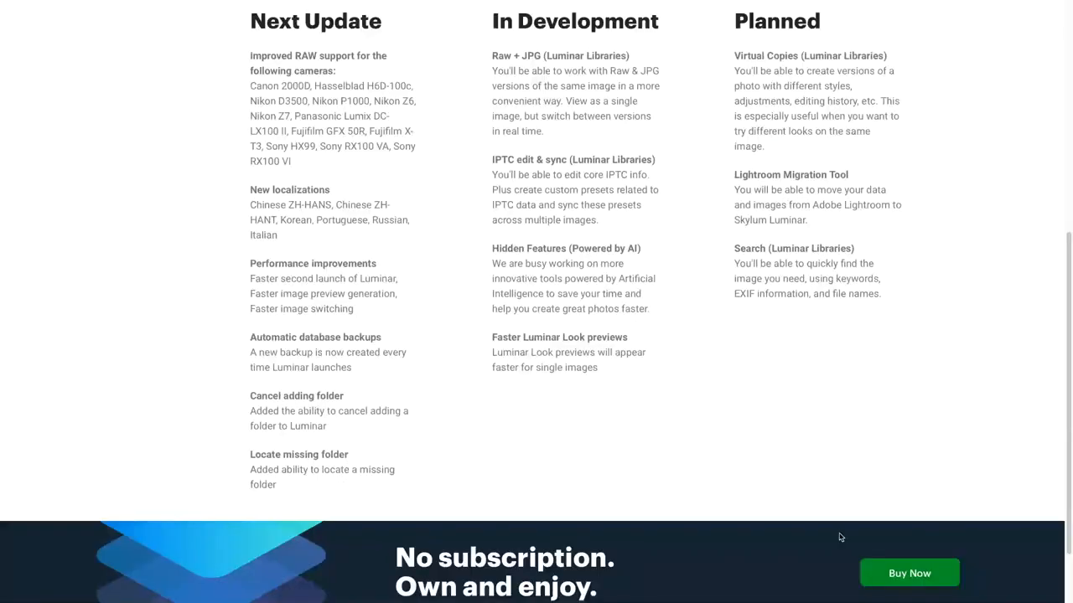
{"action": "scroll", "coordinate": [840, 537], "scroll_direction": "up", "scroll_amount": 3}
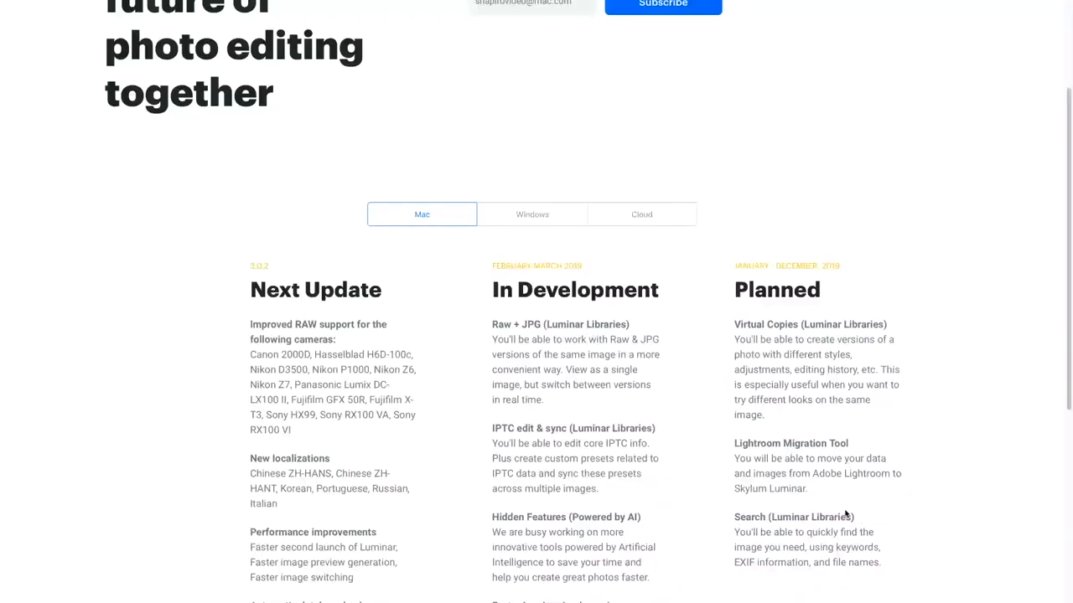
Examine the Windows roadmap's Next Update, In Development and Planned feature lists.
{"action": "scroll", "coordinate": [845, 514], "scroll_direction": "up", "scroll_amount": 2}
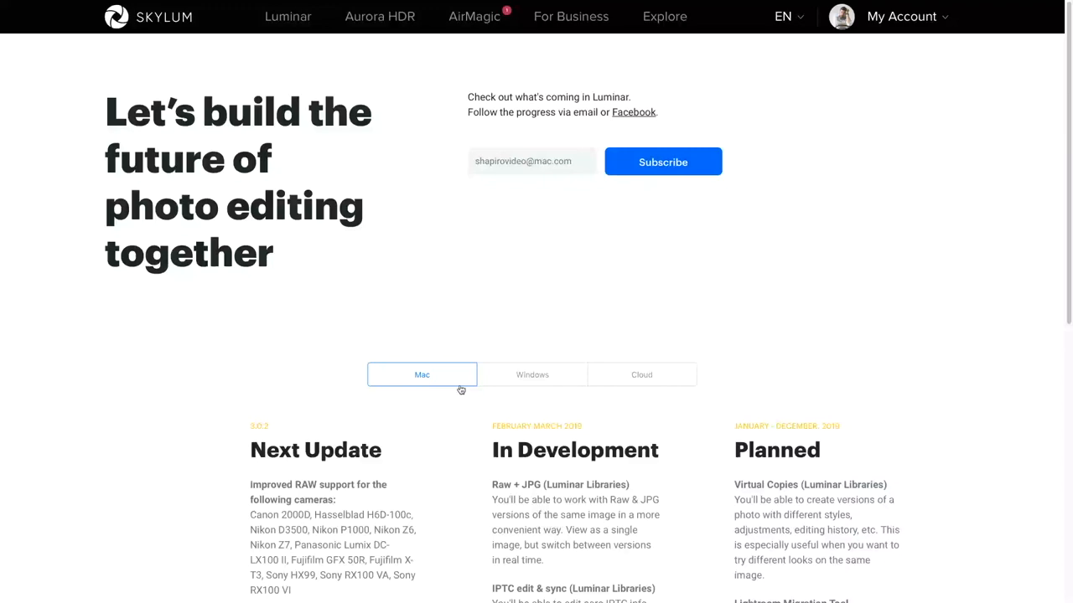
{"action": "left_click", "coordinate": [514, 380]}
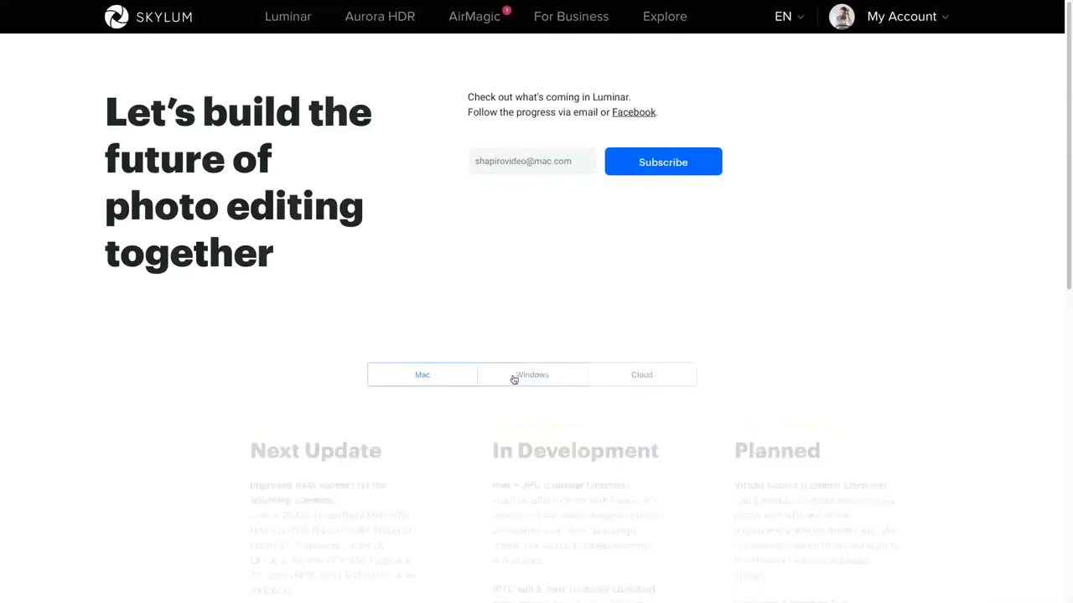
{"action": "scroll", "coordinate": [603, 469], "scroll_direction": "down", "scroll_amount": 4}
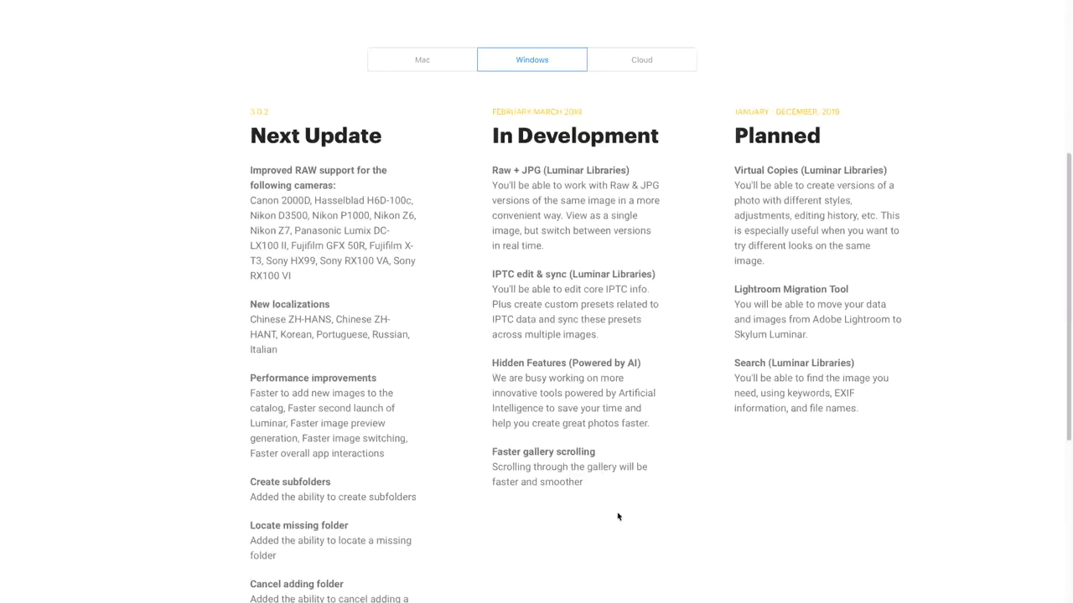
{"action": "scroll", "coordinate": [618, 516], "scroll_direction": "down", "scroll_amount": 2}
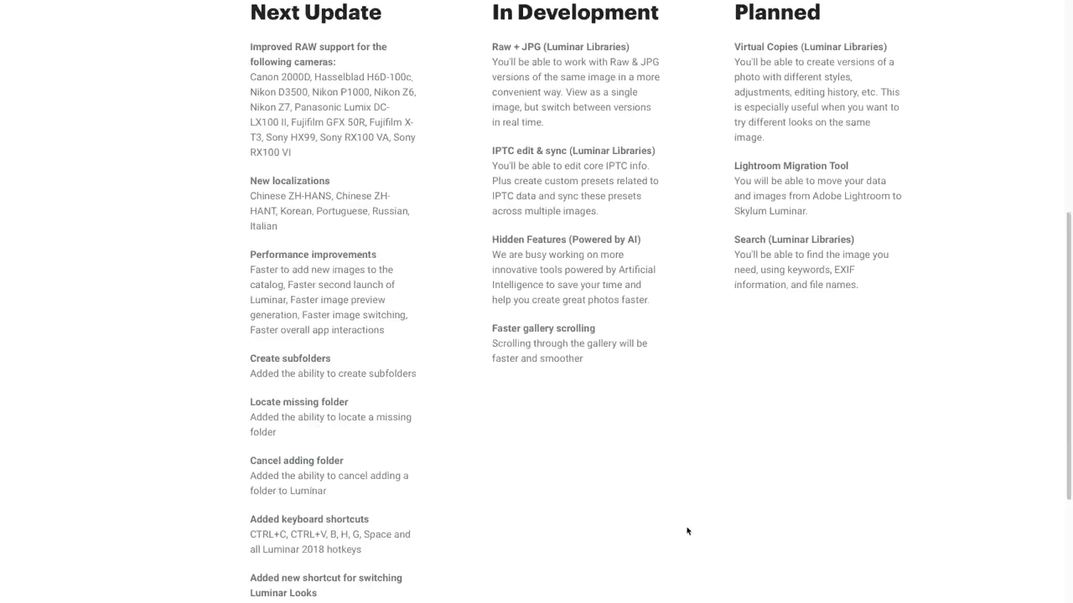
{"action": "scroll", "coordinate": [708, 459], "scroll_direction": "up", "scroll_amount": 1}
{"action": "scroll", "coordinate": [707, 460], "scroll_direction": "up", "scroll_amount": 4}
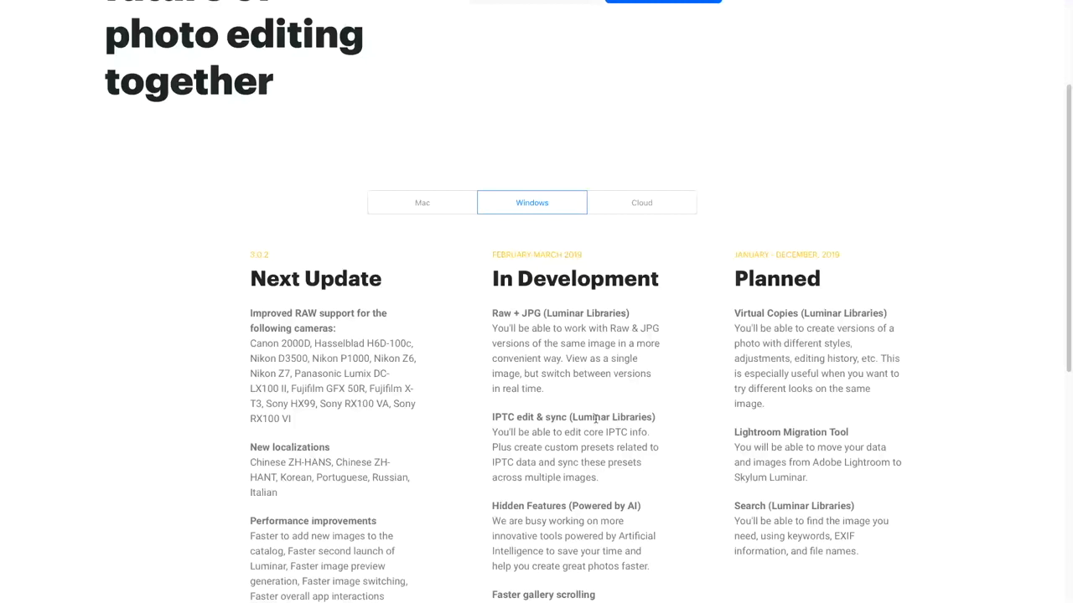
Examine the Cloud roadmap's feature lists and return to the Mac roadmap.
{"action": "left_click", "coordinate": [655, 205]}
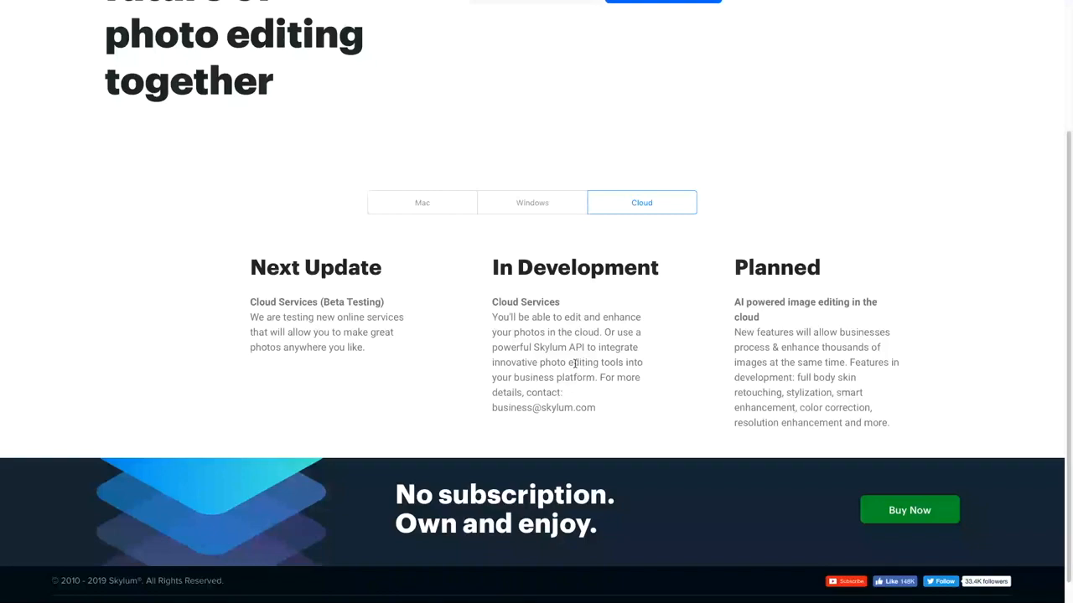
{"action": "scroll", "coordinate": [585, 357], "scroll_direction": "up", "scroll_amount": 3}
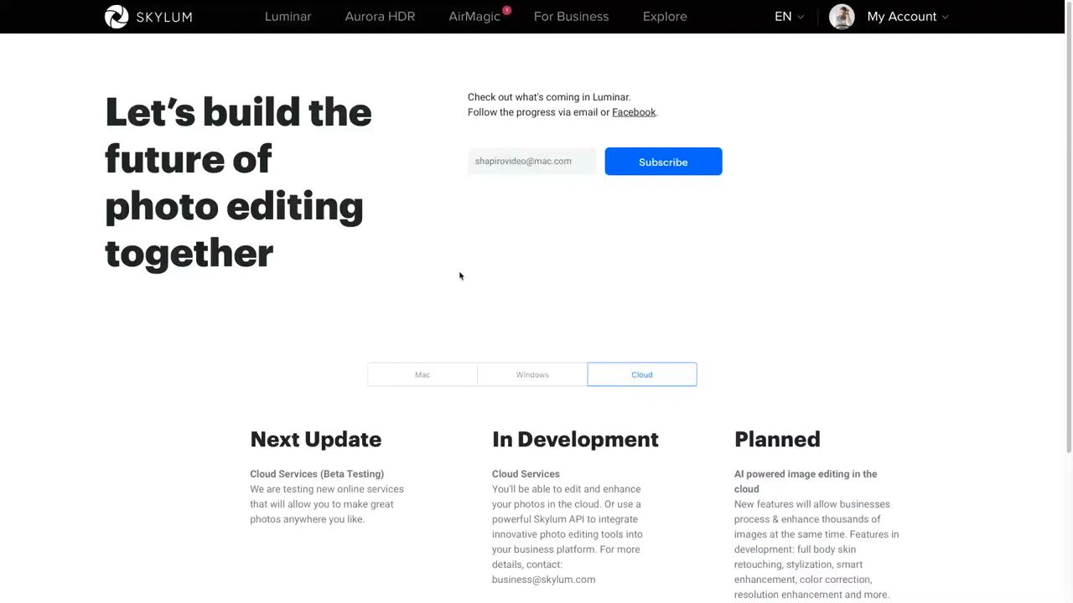
{"action": "left_click", "coordinate": [440, 382]}
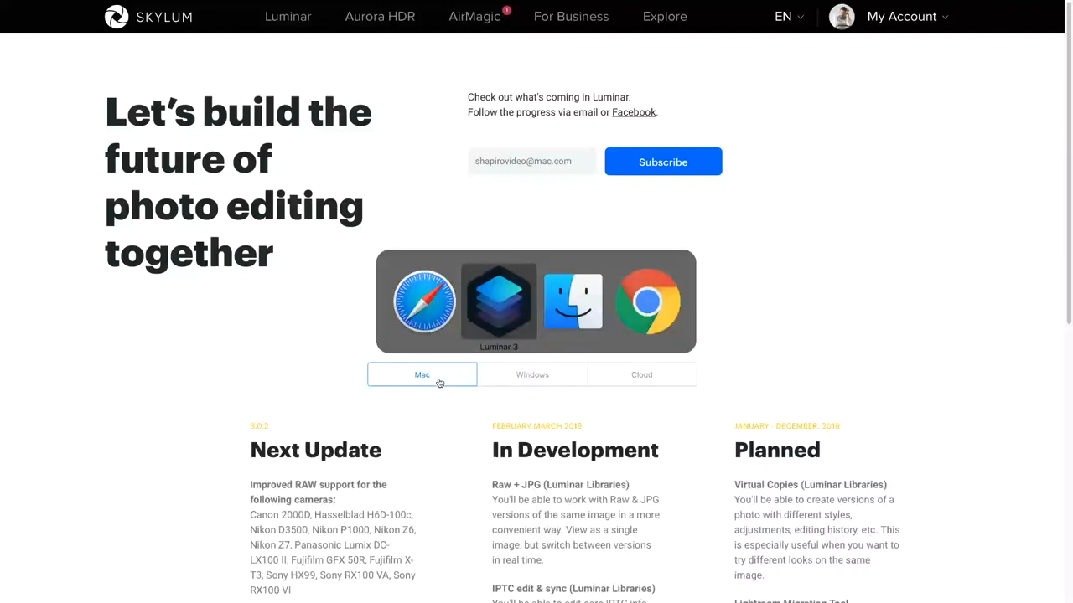
Switch to Luminar 3 and go to the images from the same date as a sailboat photo in the "raw" album.
{"action": "key", "text": "super+Tab"}
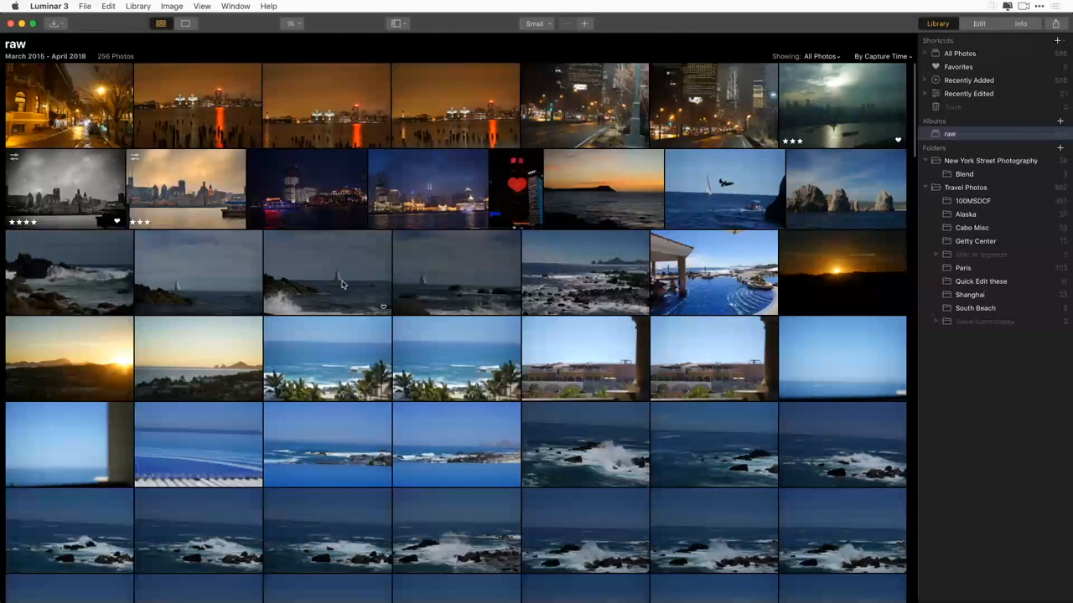
{"action": "left_click", "coordinate": [222, 285]}
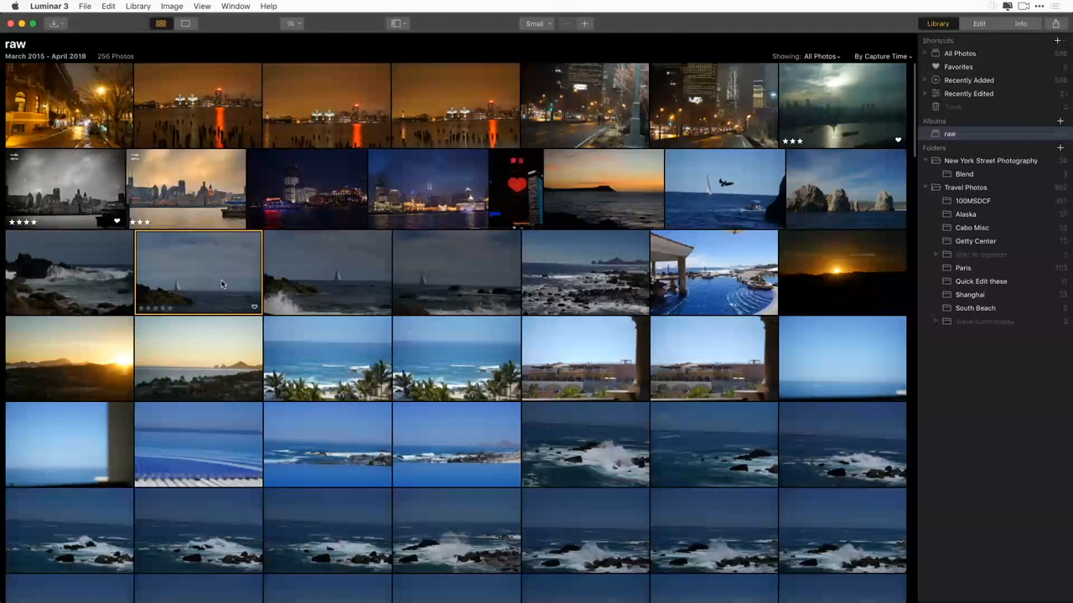
{"action": "right_click", "coordinate": [221, 284]}
{"action": "mouse_move", "coordinate": [294, 399]}
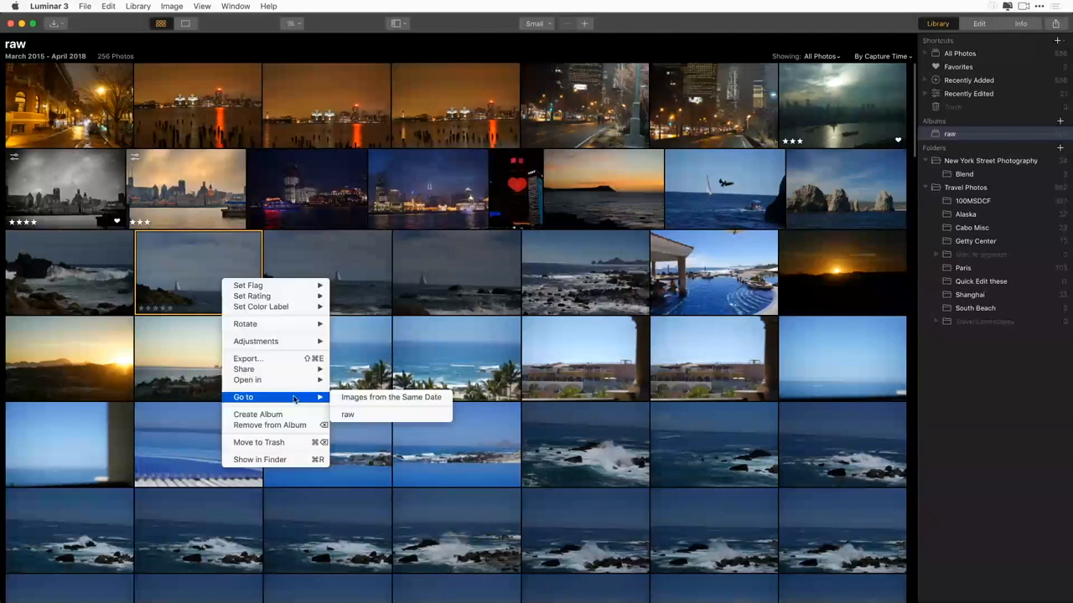
{"action": "left_click", "coordinate": [373, 398]}
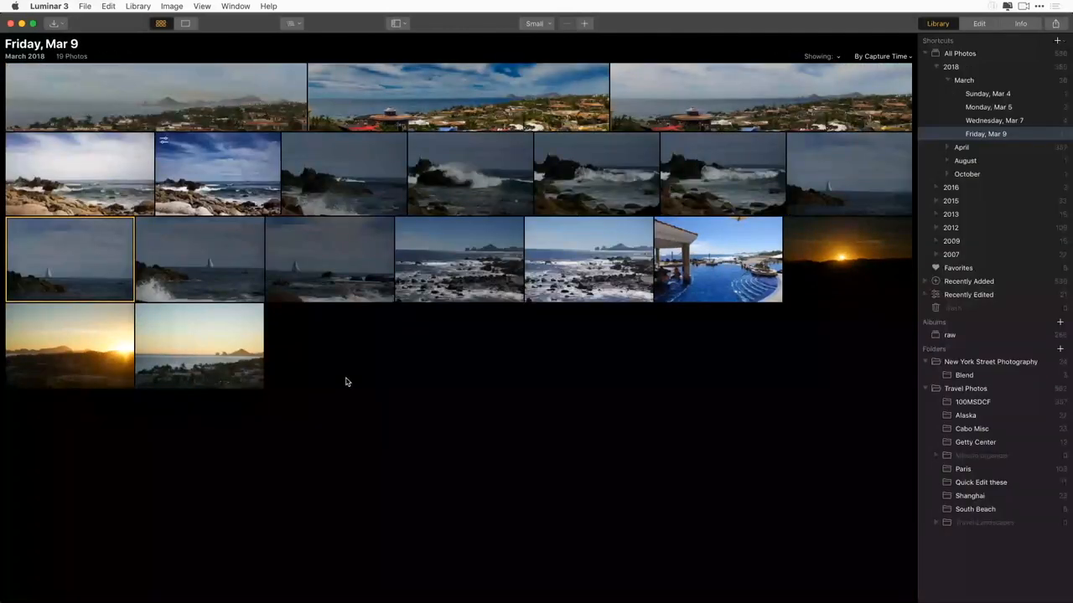
View the sailboat photo at single-image size and return to the Friday, Mar 9 gallery.
{"action": "double_click", "coordinate": [130, 266]}
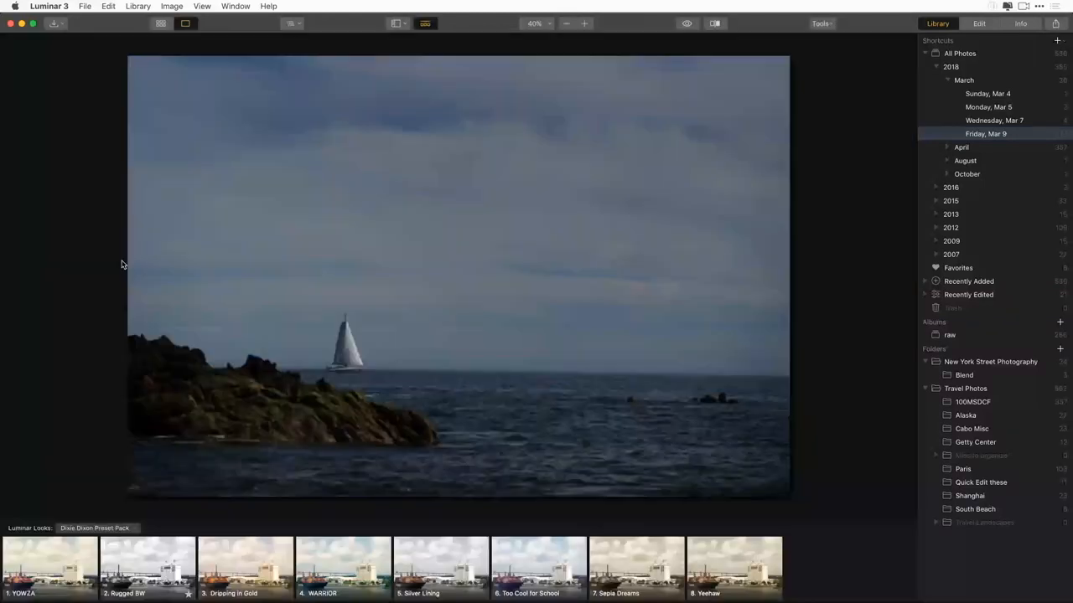
{"action": "left_click", "coordinate": [978, 25]}
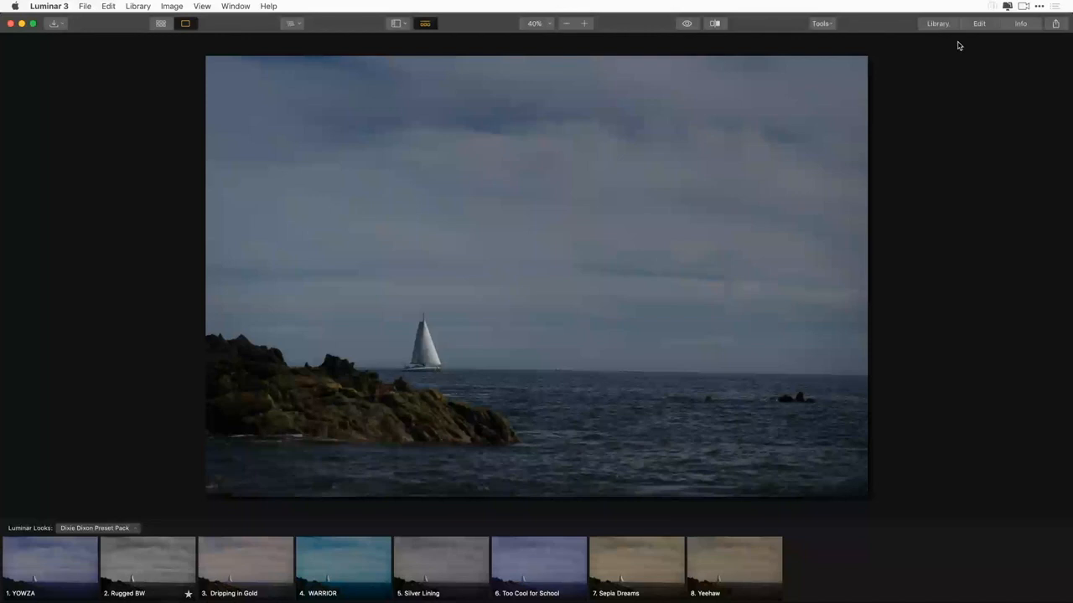
{"action": "left_click", "coordinate": [979, 23]}
{"action": "left_click", "coordinate": [937, 23]}
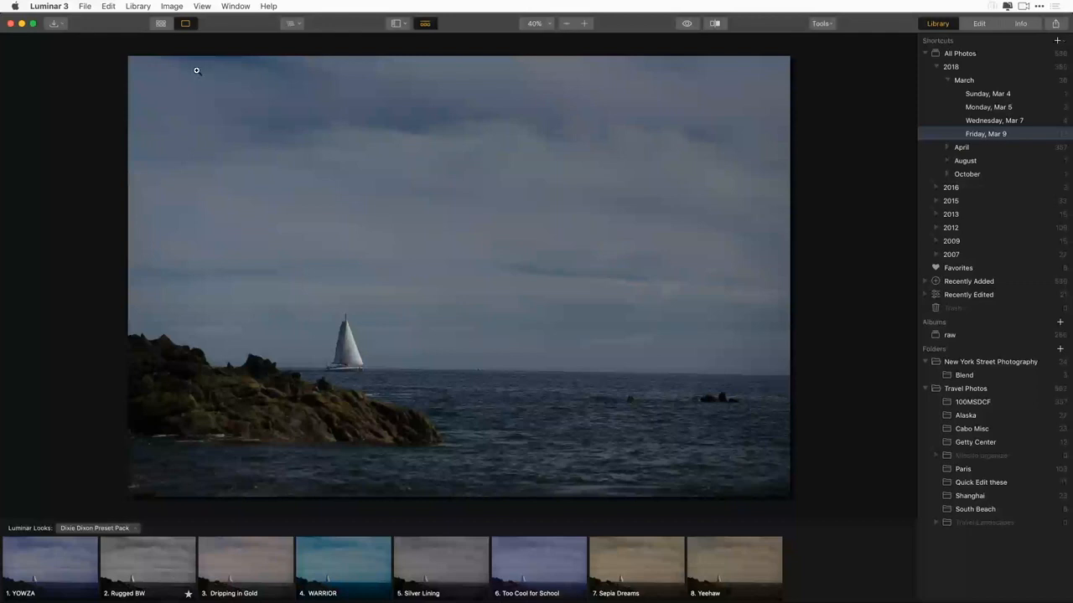
{"action": "left_click", "coordinate": [161, 23]}
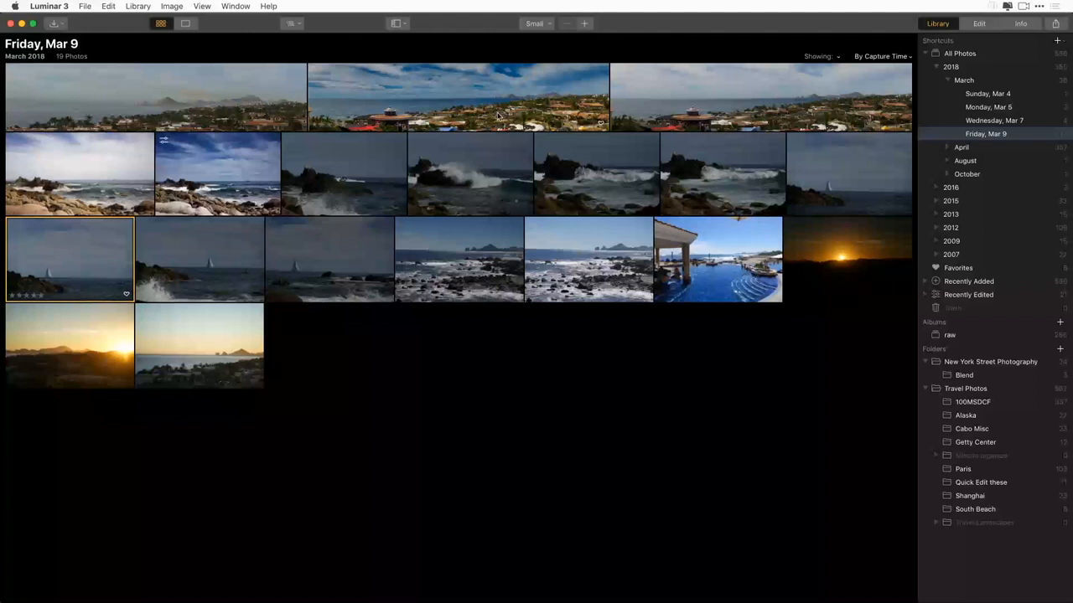
Open the darker coastal town panorama DSC04644.JPG for editing and look through the Filters Catalog.
{"action": "double_click", "coordinate": [681, 105]}
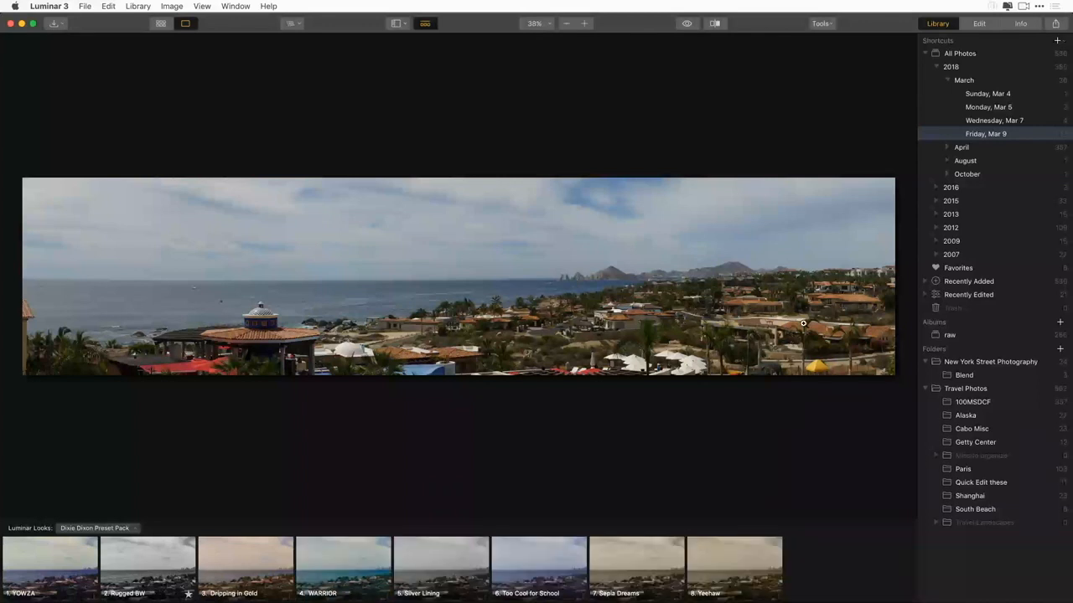
{"action": "left_click", "coordinate": [979, 24]}
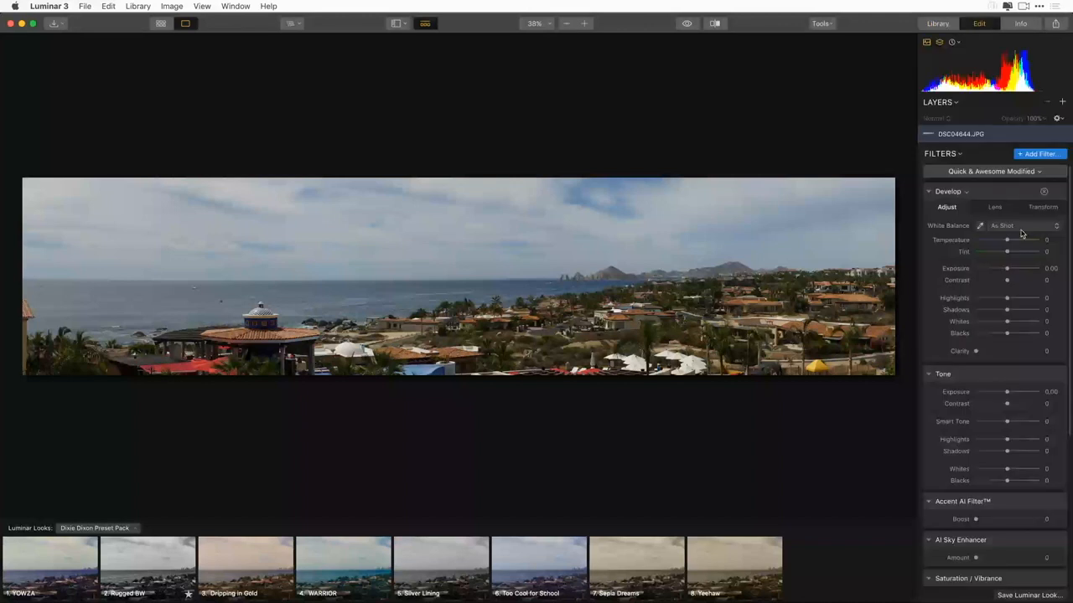
{"action": "left_click", "coordinate": [1039, 153]}
{"action": "left_click", "coordinate": [905, 61]}
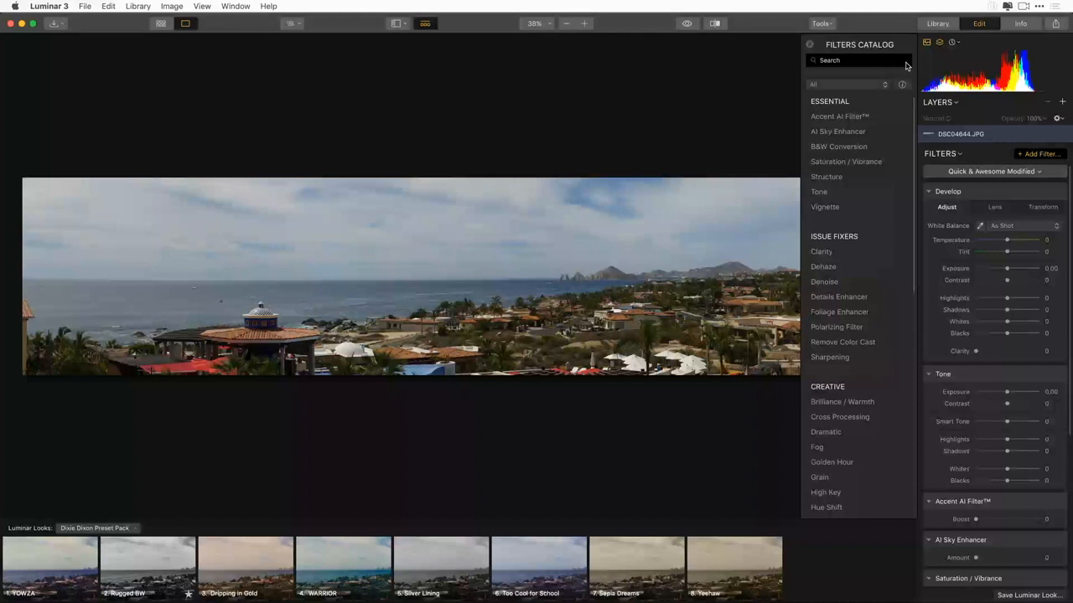
{"action": "scroll", "coordinate": [853, 374], "scroll_direction": "down", "scroll_amount": 1}
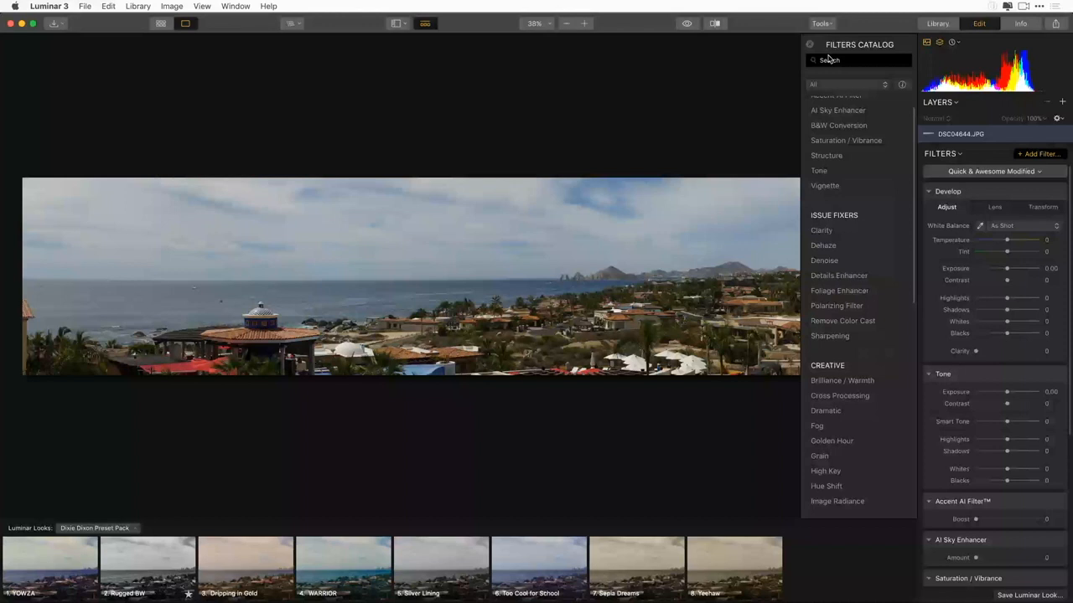
Duplicate the DSC04644.JPG layer and flip the panorama vertically while cropping.
{"action": "right_click", "coordinate": [964, 136]}
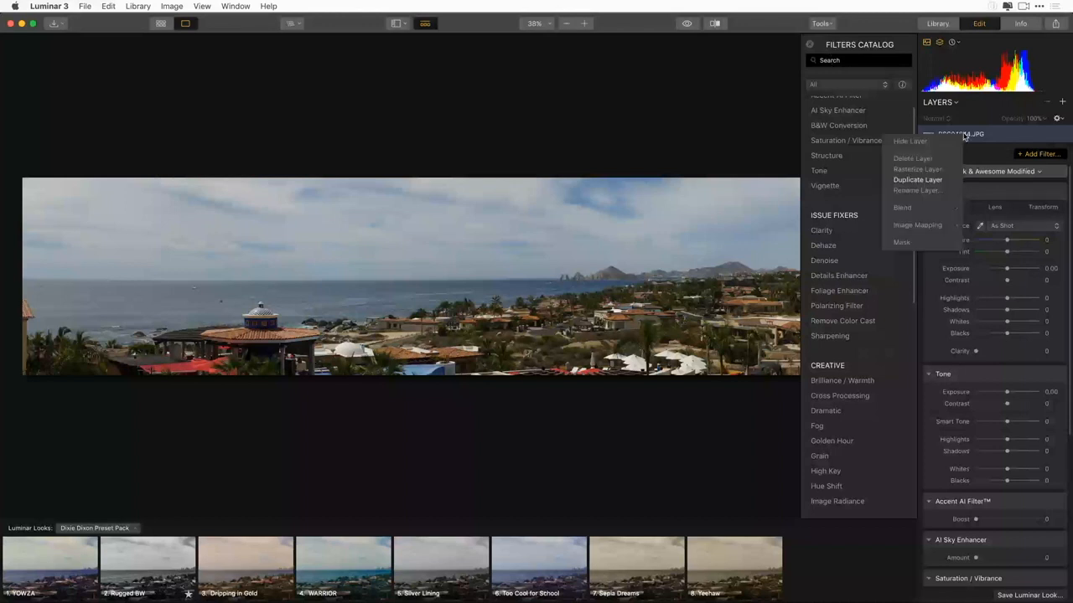
{"action": "left_click", "coordinate": [917, 181]}
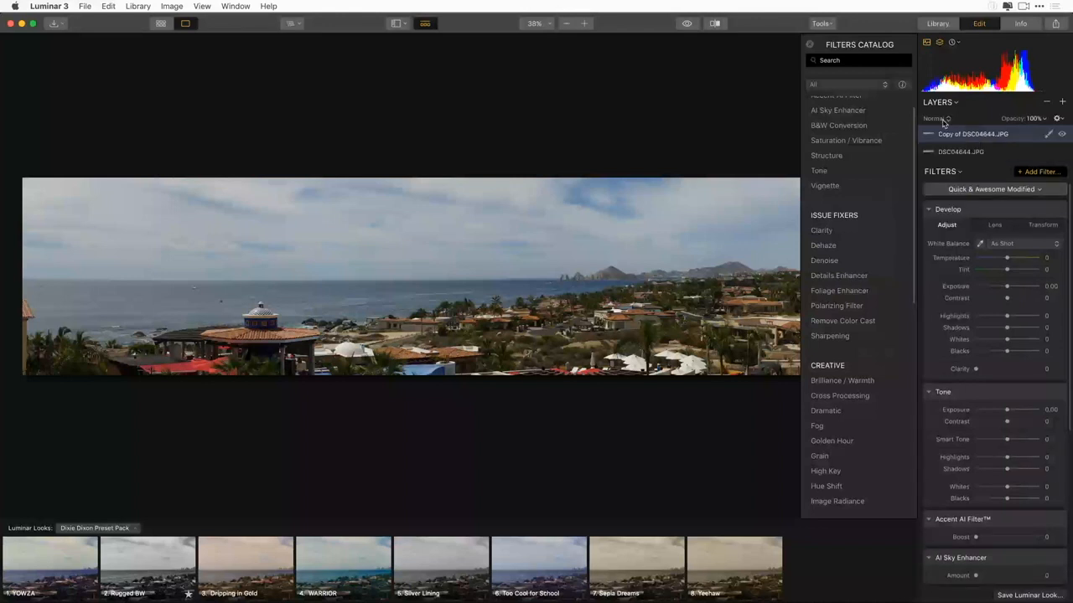
{"action": "left_click", "coordinate": [821, 24]}
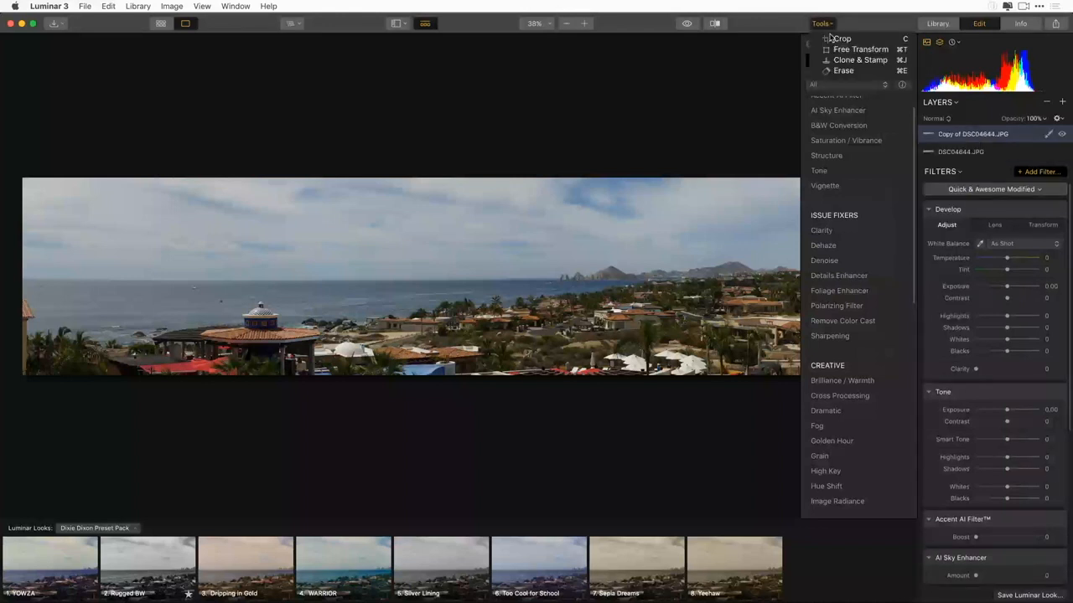
{"action": "left_click", "coordinate": [838, 38]}
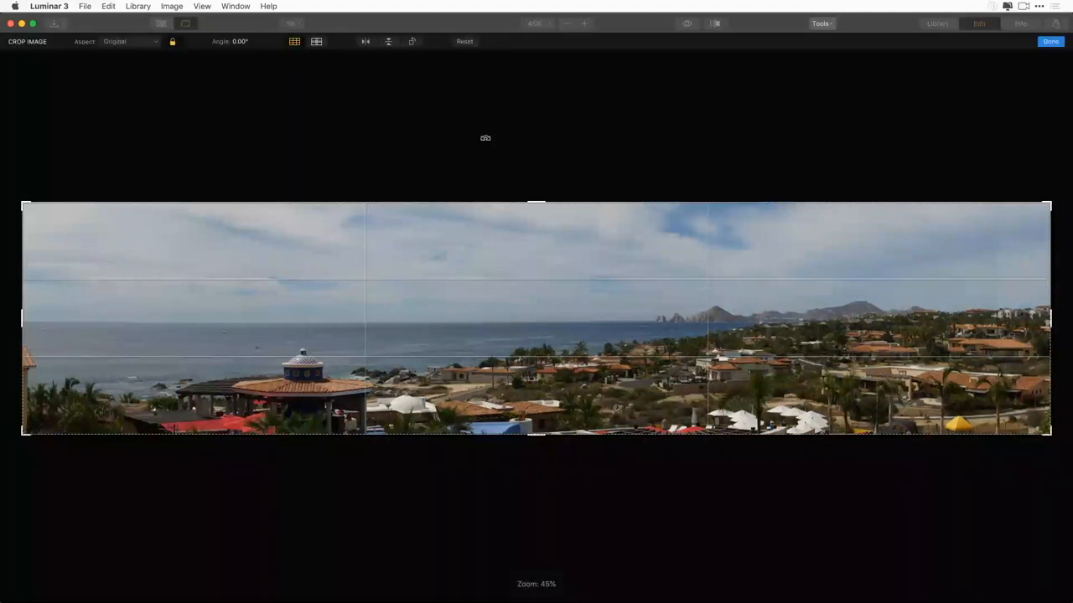
{"action": "left_click", "coordinate": [388, 42]}
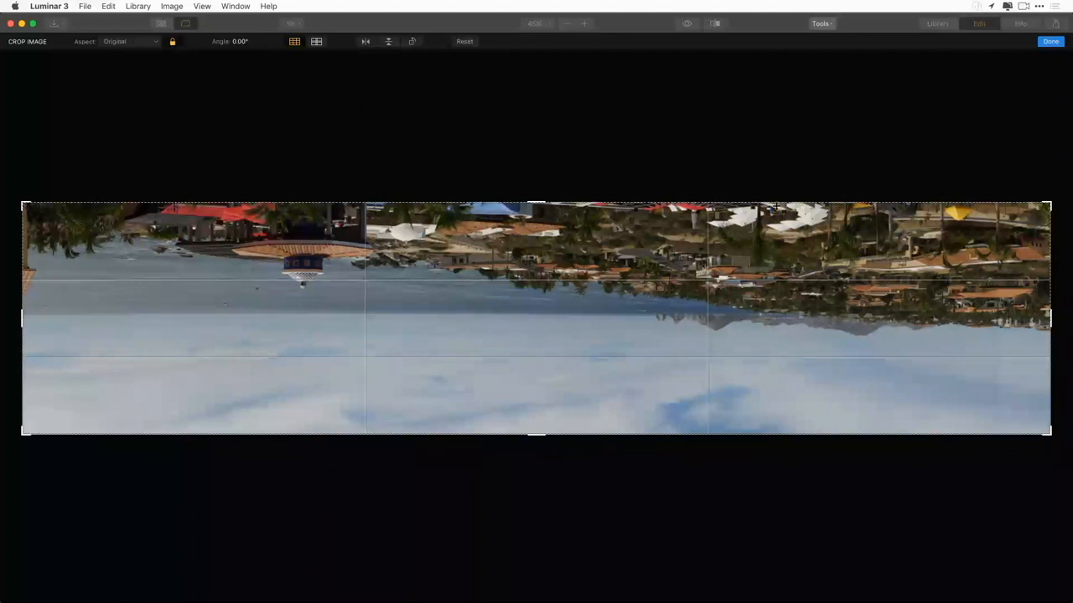
Move the duplicated layer partway down over the original with Free Transform and apply it.
{"action": "left_click", "coordinate": [820, 24]}
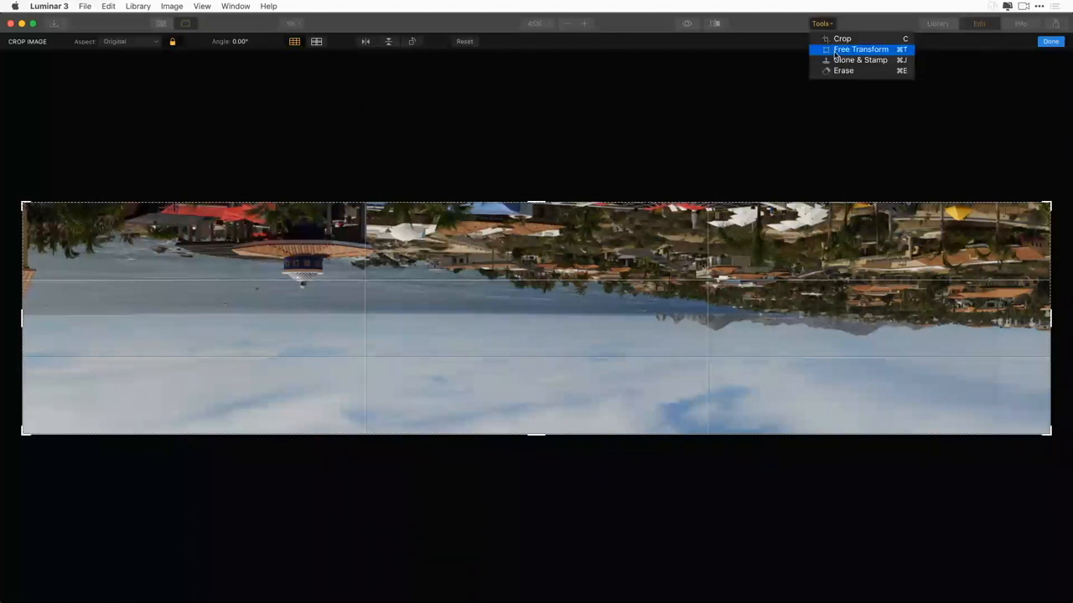
{"action": "left_click", "coordinate": [860, 49]}
{"action": "left_click_drag", "start_coordinate": [757, 315], "coordinate": [700, 394]}
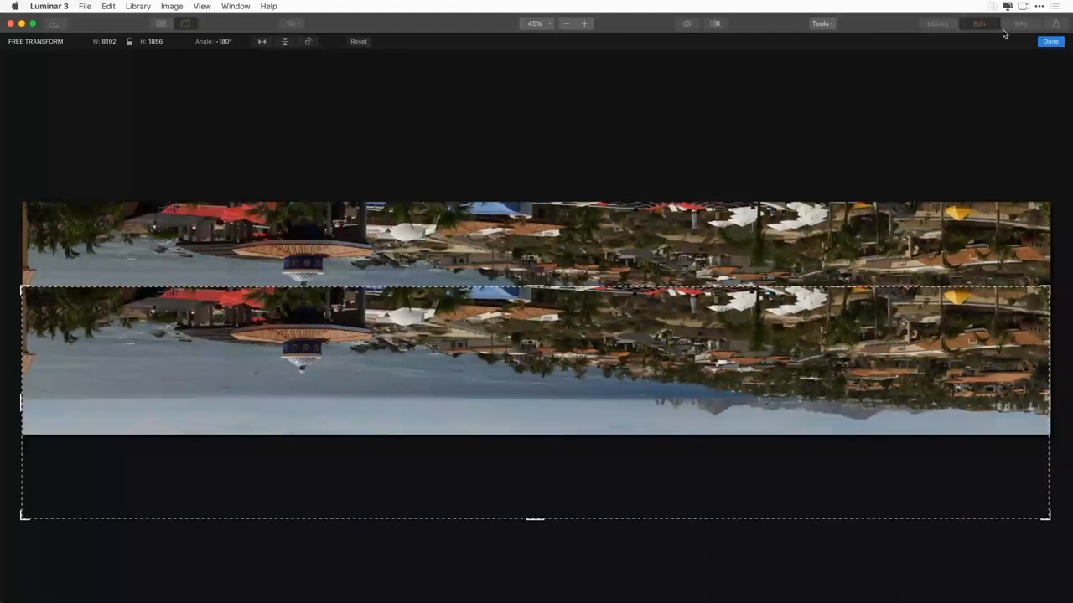
{"action": "left_click", "coordinate": [1050, 41]}
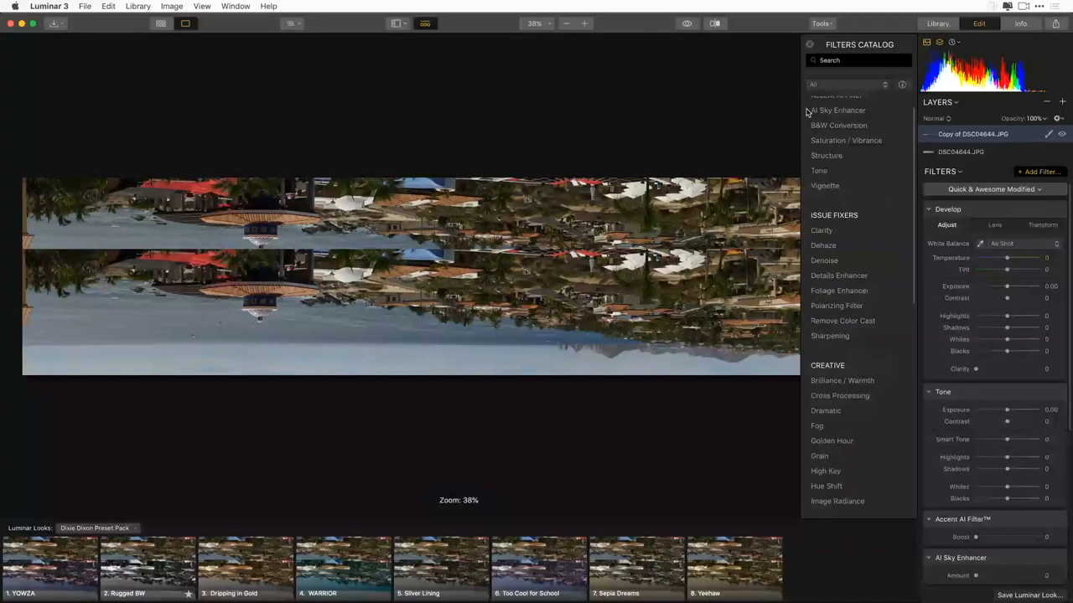
Inspect the overlapping layers at 100% and revert the panorama to its Original state in the edit history.
{"action": "left_click", "coordinate": [664, 213]}
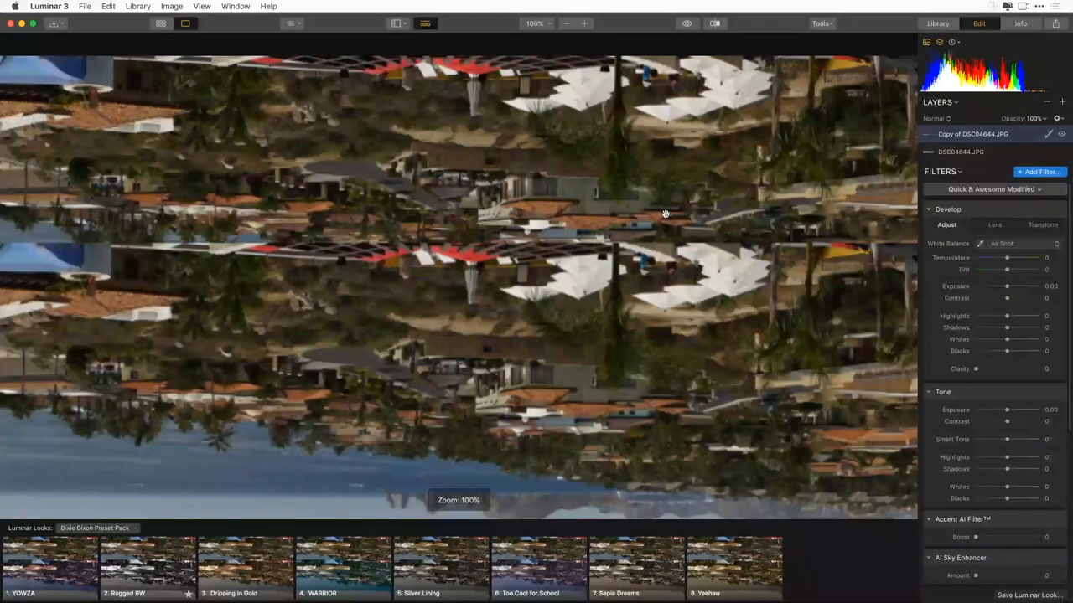
{"action": "left_click", "coordinate": [611, 263]}
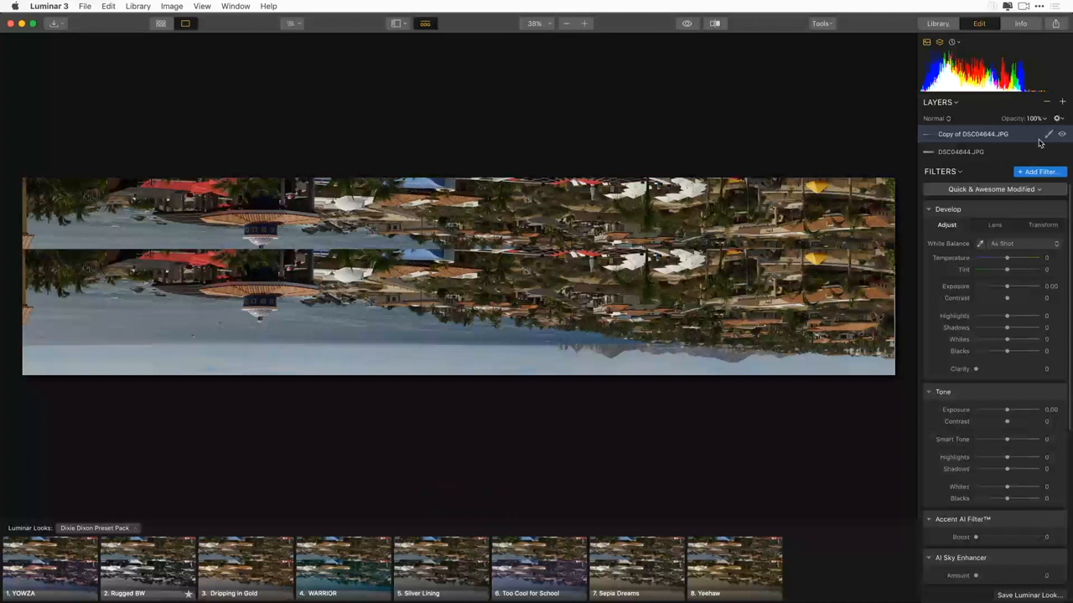
{"action": "left_click", "coordinate": [955, 41]}
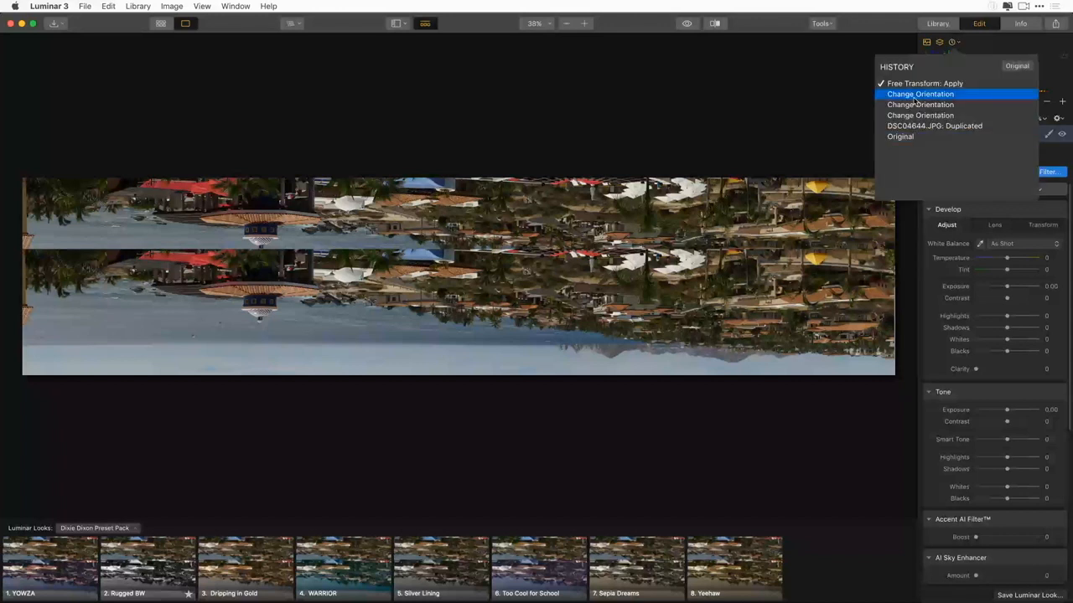
{"action": "left_click", "coordinate": [928, 135]}
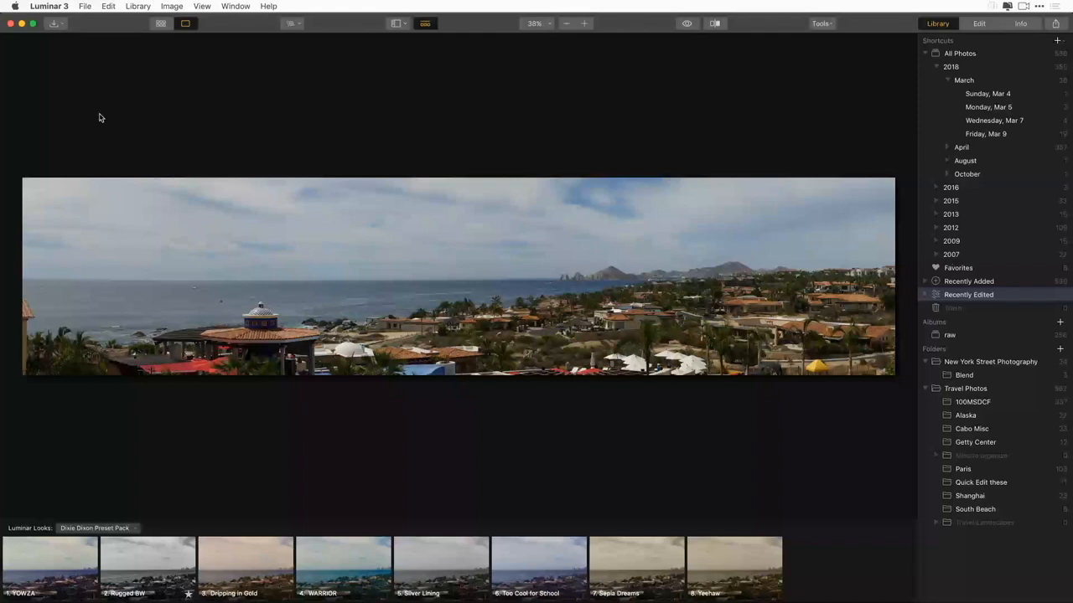
Open the Shanghai sunset skyline photo DSC04520.JPG from the Recently Edited gallery for editing.
{"action": "left_click", "coordinate": [160, 24]}
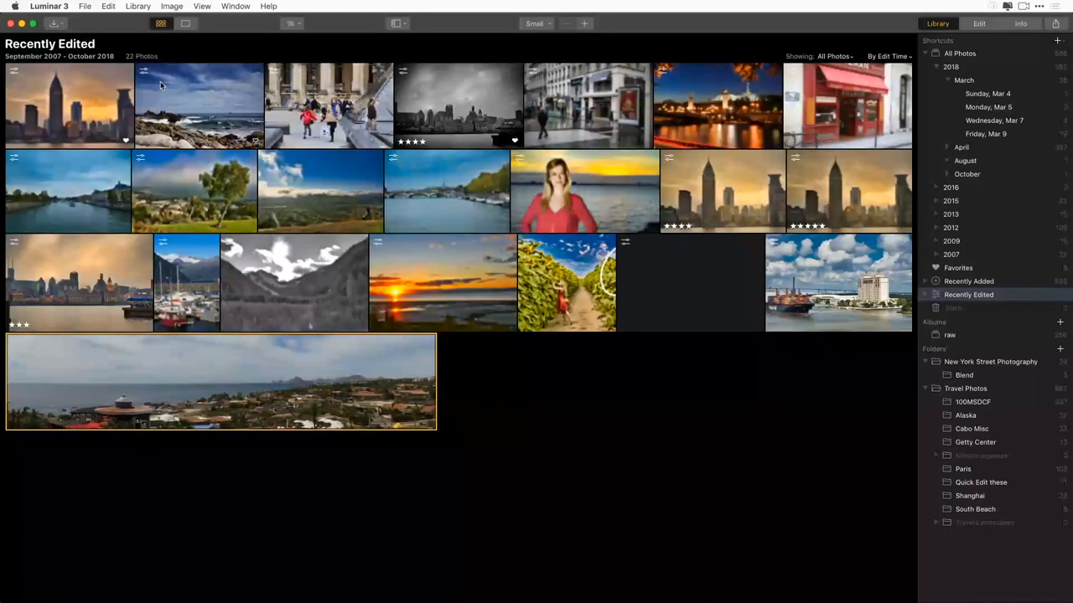
{"action": "double_click", "coordinate": [91, 116]}
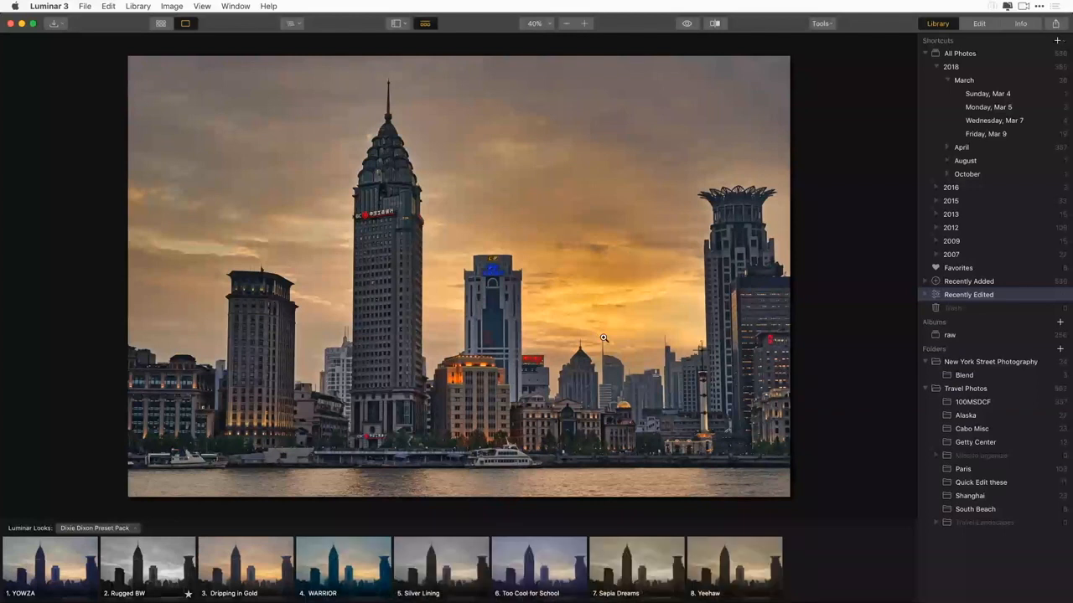
{"action": "left_click", "coordinate": [979, 23]}
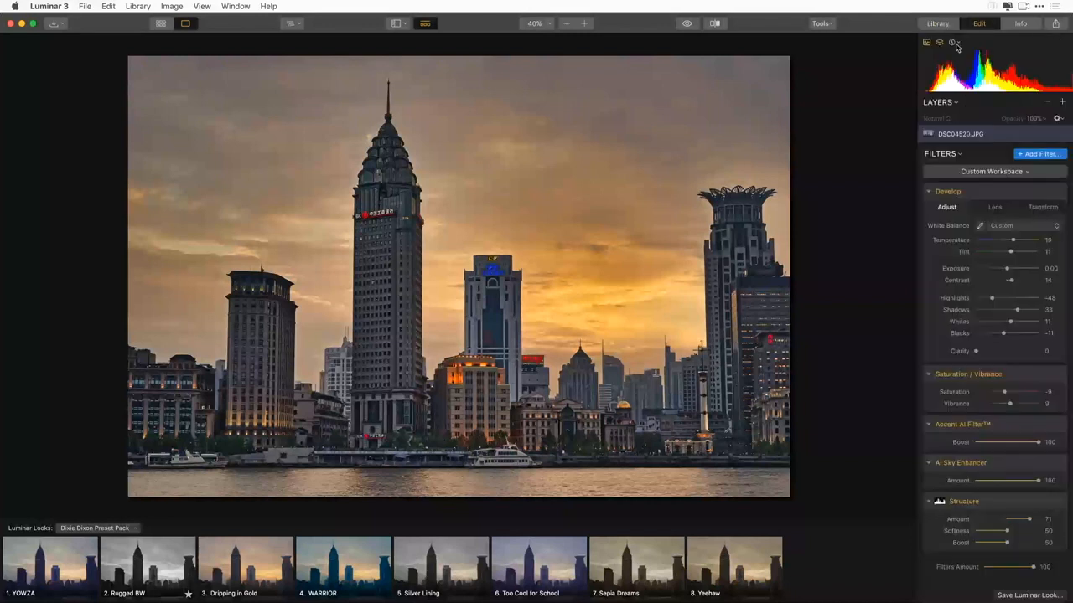
Step the skyline photo back to the most recent AI Image Enhancer look entry in its edit history.
{"action": "left_click", "coordinate": [953, 42]}
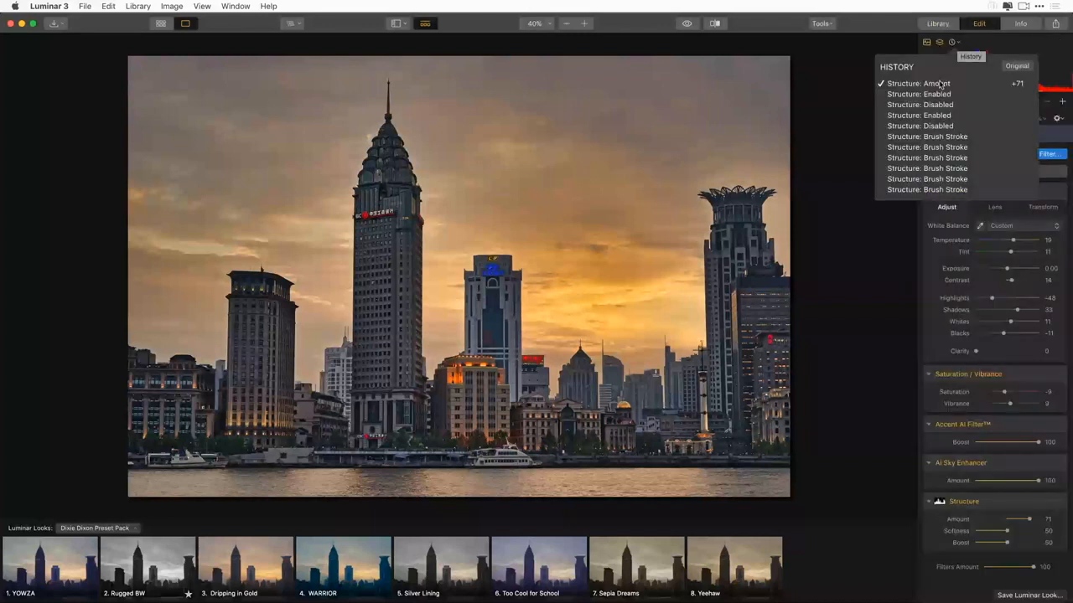
{"action": "scroll", "coordinate": [941, 92], "scroll_direction": "down", "scroll_amount": 5}
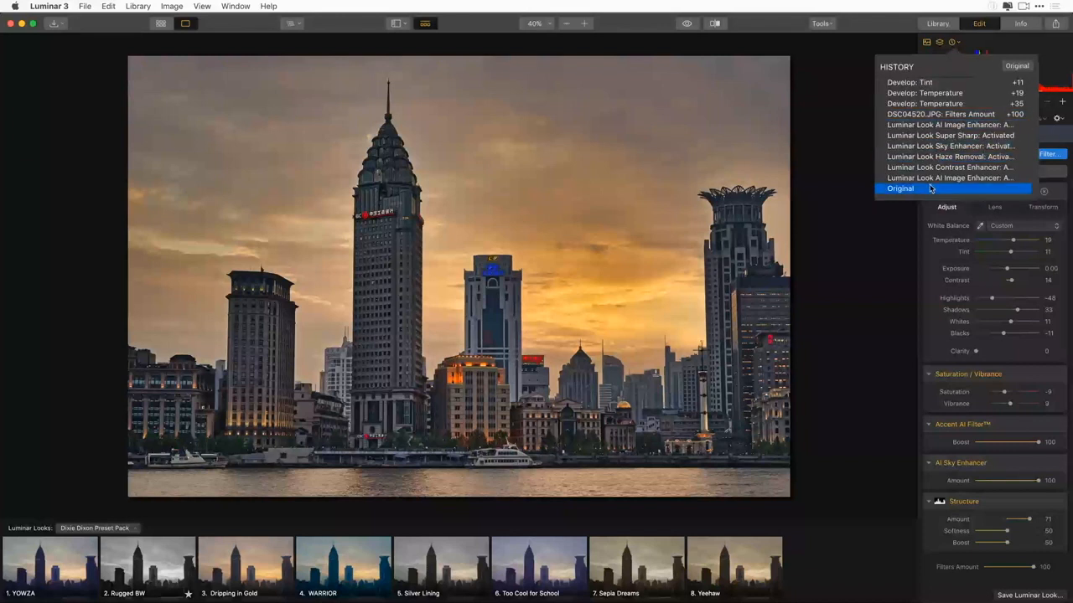
{"action": "left_click", "coordinate": [951, 125]}
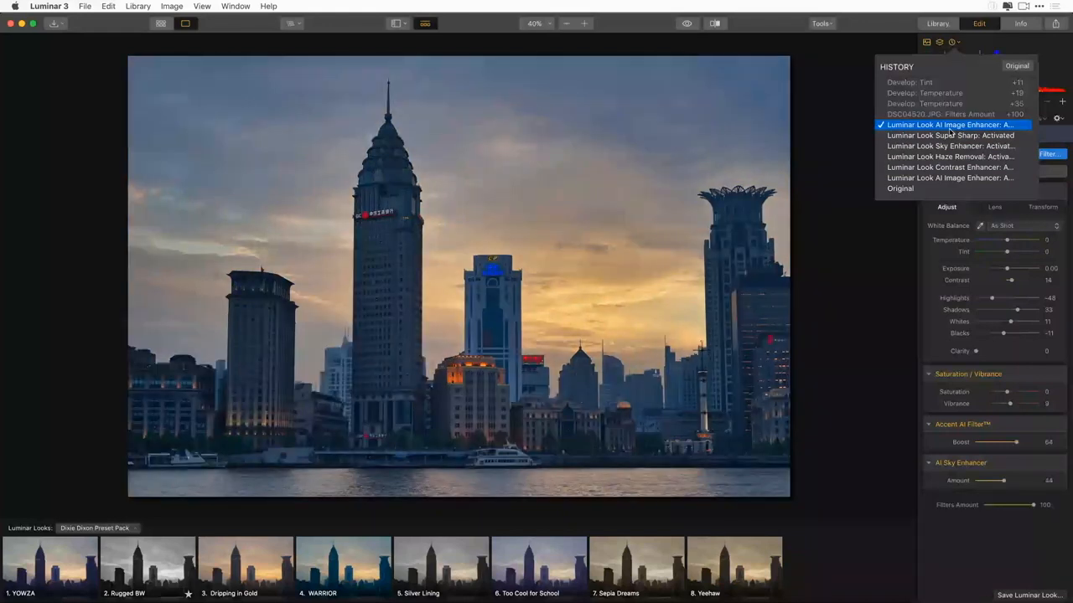
Review the newer edit history entries and restore the latest Structure: Amount +71 state of the skyline photo.
{"action": "scroll", "coordinate": [962, 171], "scroll_direction": "up", "scroll_amount": 5}
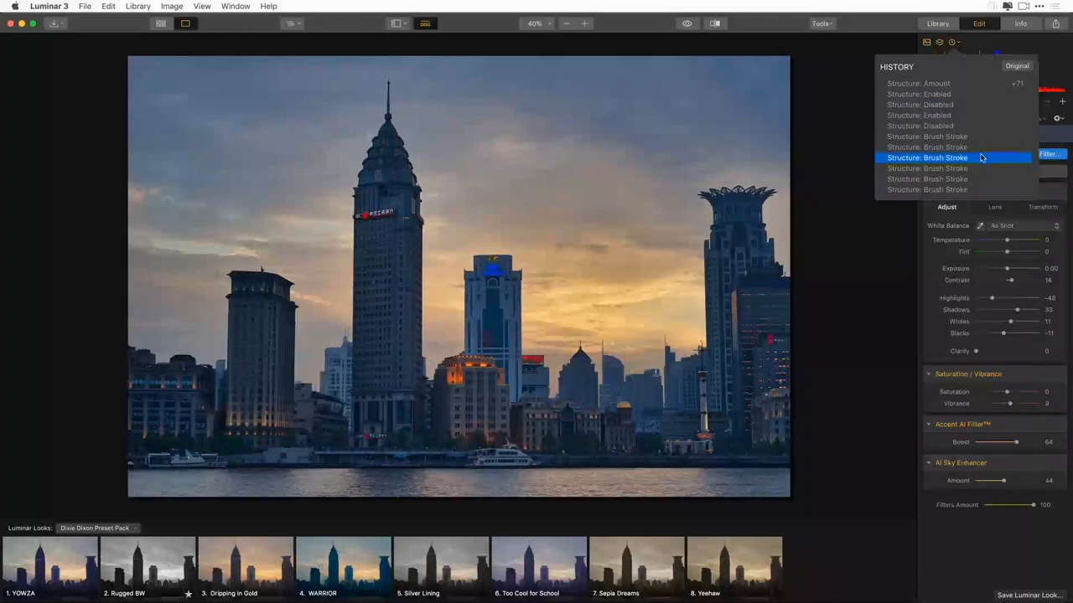
{"action": "scroll", "coordinate": [982, 158], "scroll_direction": "down", "scroll_amount": 3}
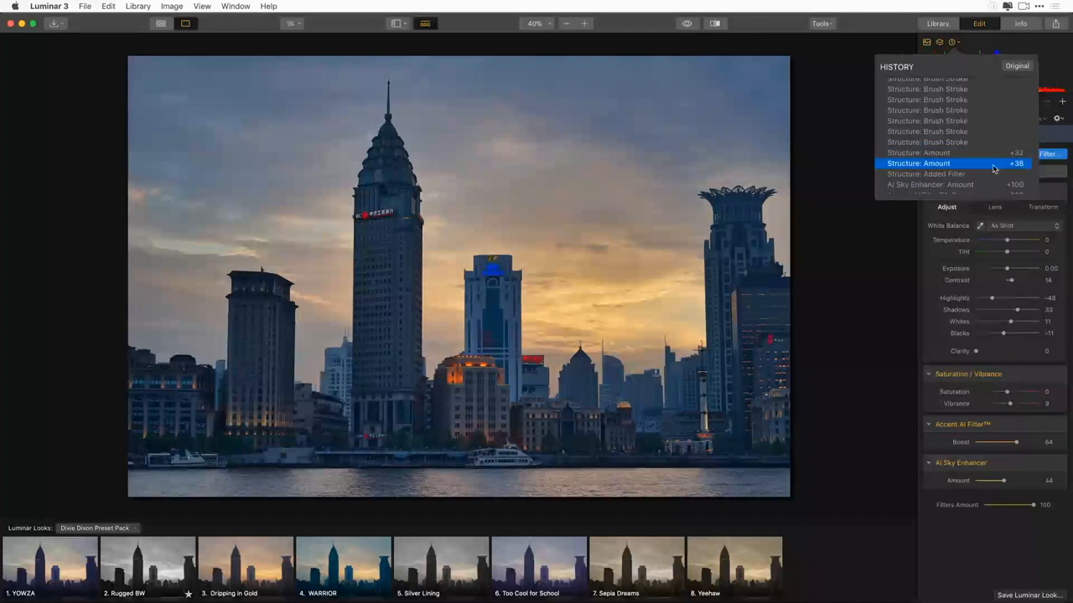
{"action": "scroll", "coordinate": [993, 169], "scroll_direction": "down", "scroll_amount": 1}
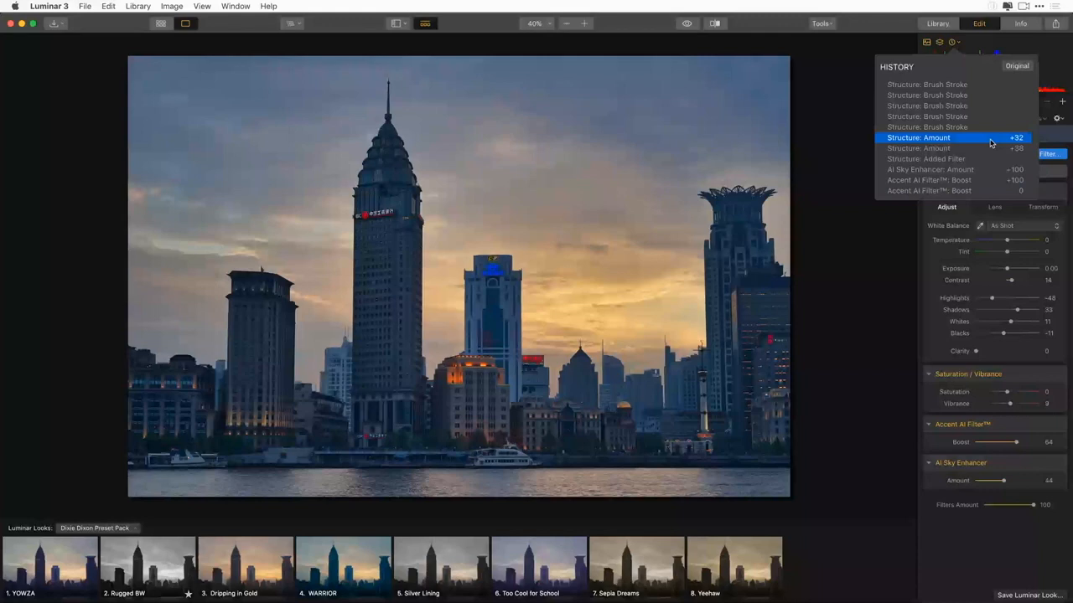
{"action": "scroll", "coordinate": [992, 139], "scroll_direction": "up", "scroll_amount": 1}
{"action": "scroll", "coordinate": [995, 135], "scroll_direction": "up", "scroll_amount": 3}
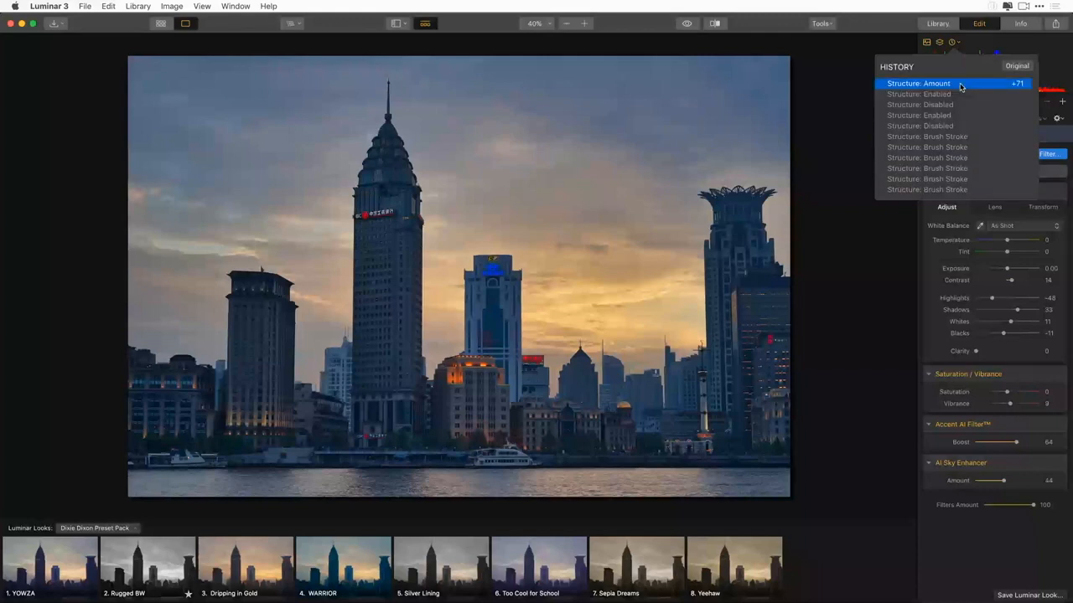
{"action": "left_click", "coordinate": [961, 87]}
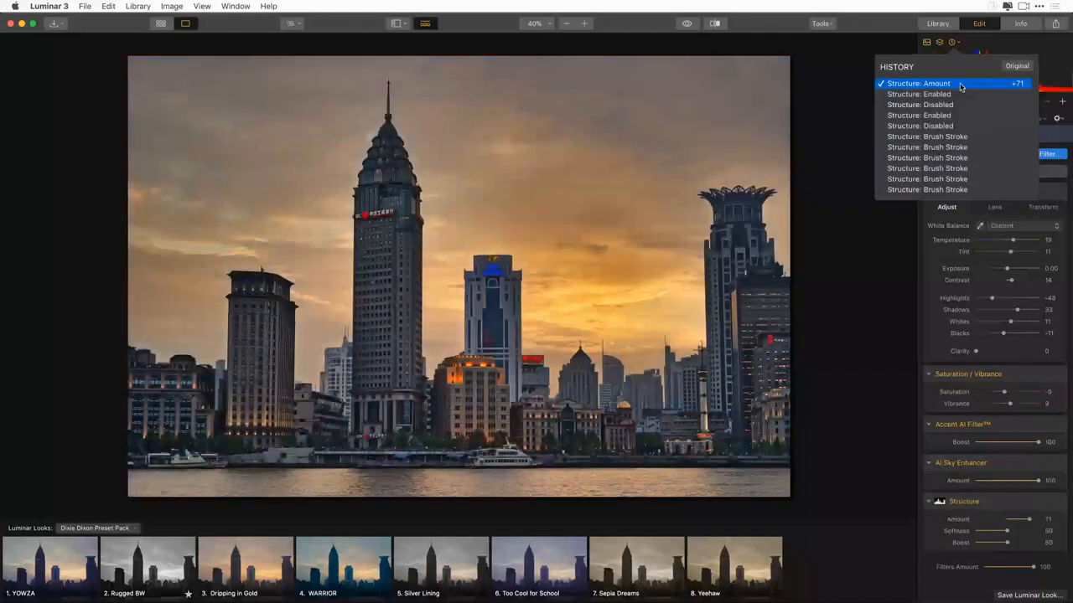
{"action": "left_click", "coordinate": [813, 114]}
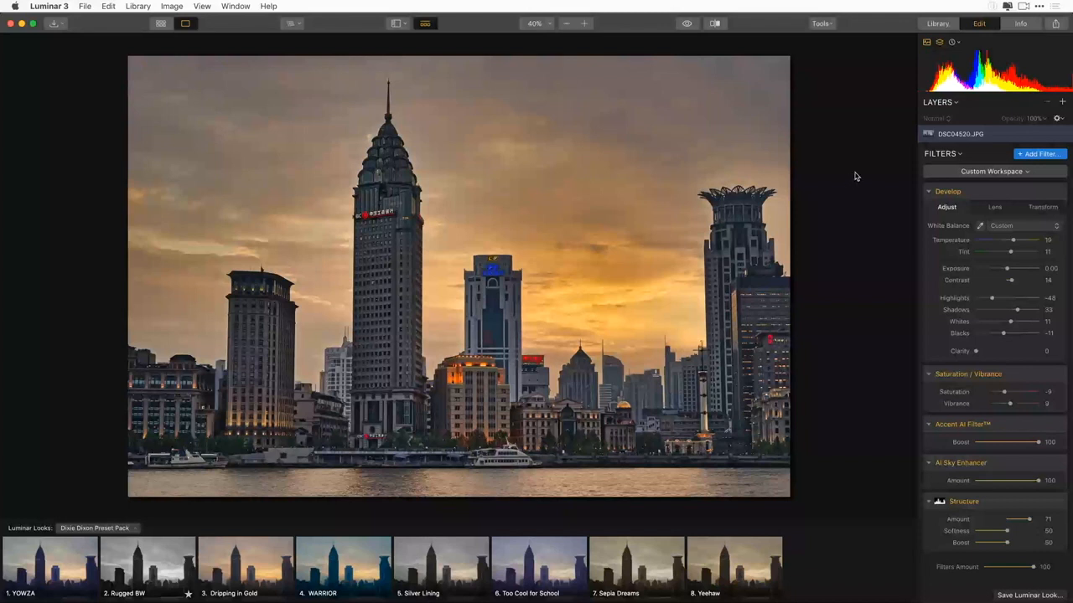
Return to the Recently Edited gallery, sort it by File Type and check which photo filters are available.
{"action": "left_click", "coordinate": [938, 23]}
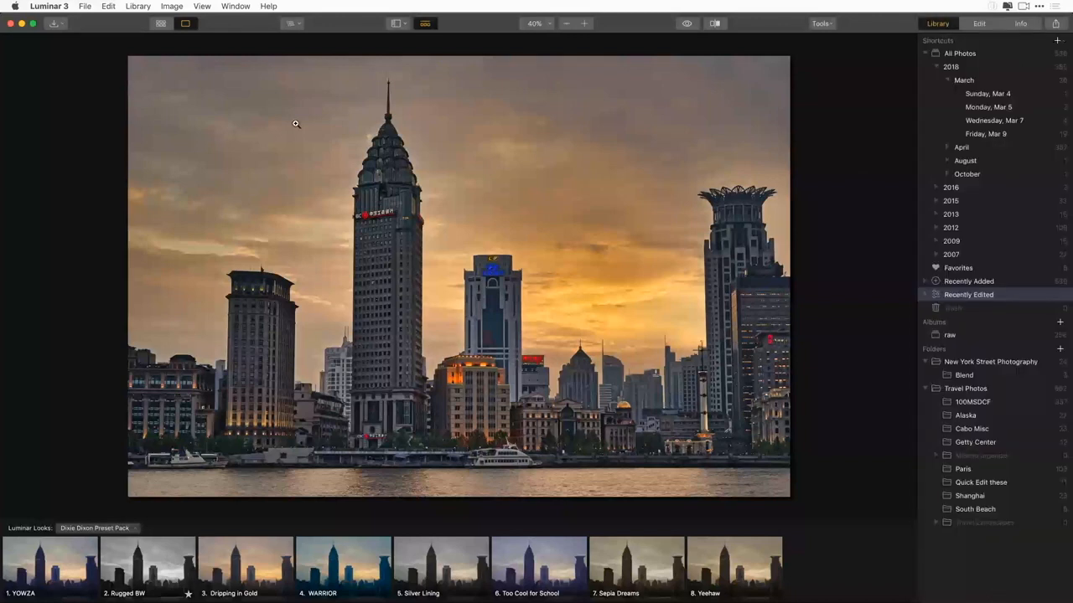
{"action": "left_click", "coordinate": [161, 24]}
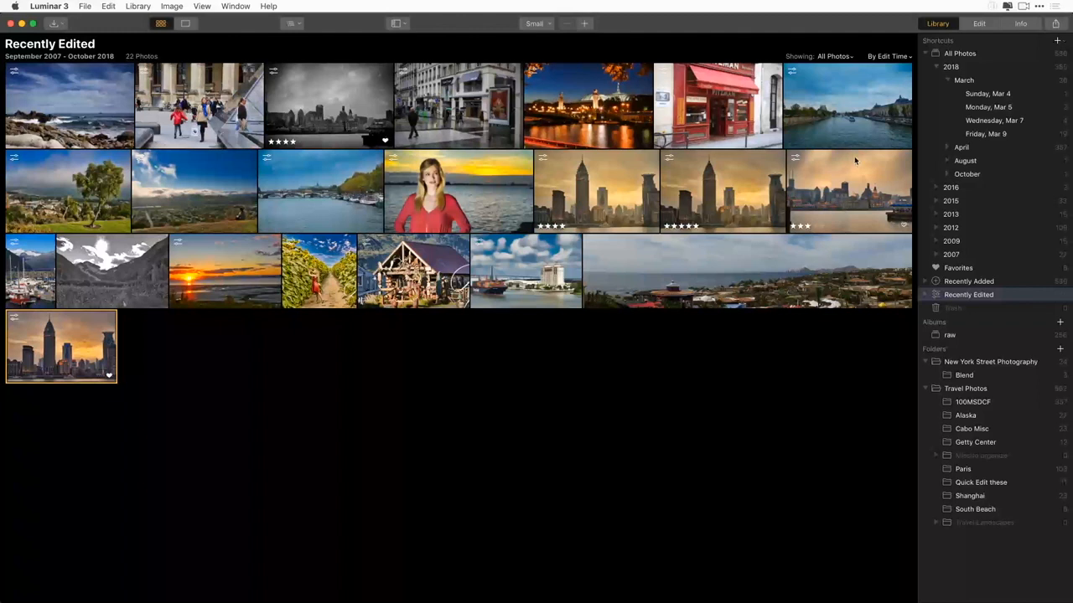
{"action": "left_click", "coordinate": [889, 56]}
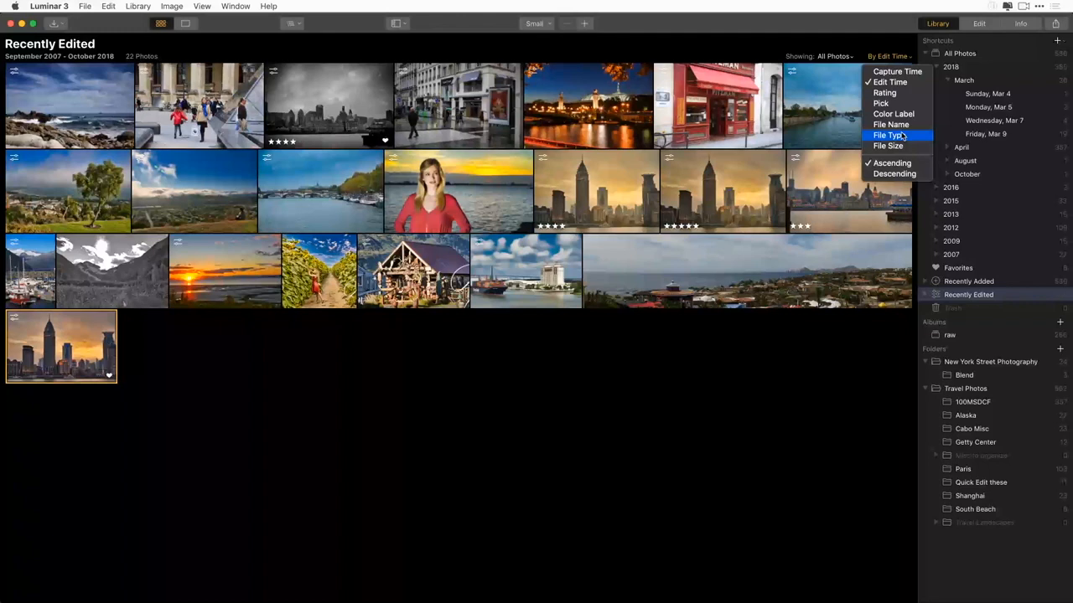
{"action": "left_click", "coordinate": [901, 135]}
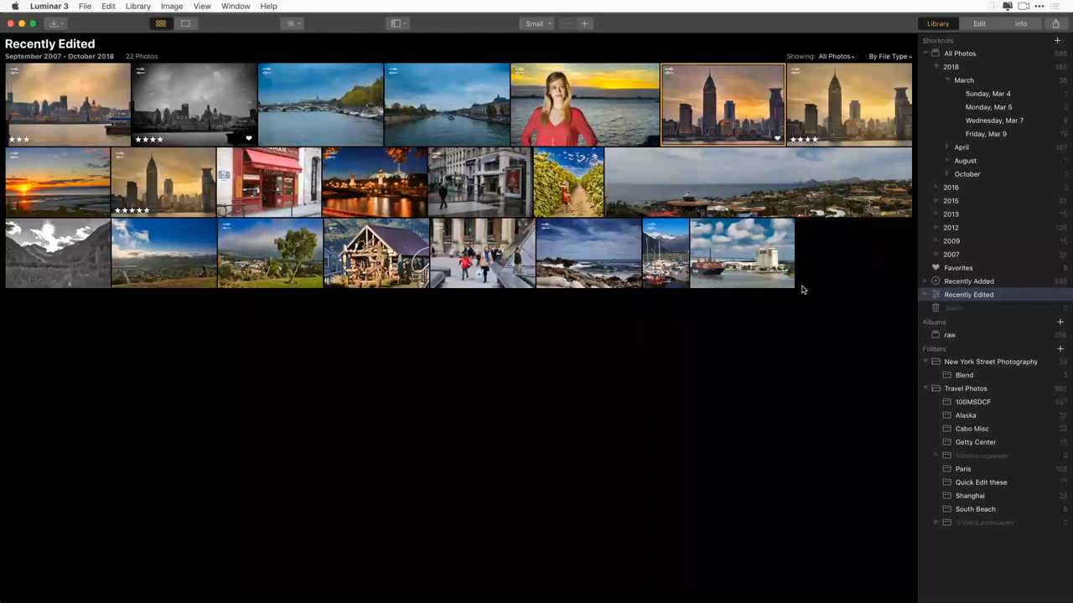
{"action": "left_click", "coordinate": [884, 57]}
{"action": "left_click", "coordinate": [835, 56]}
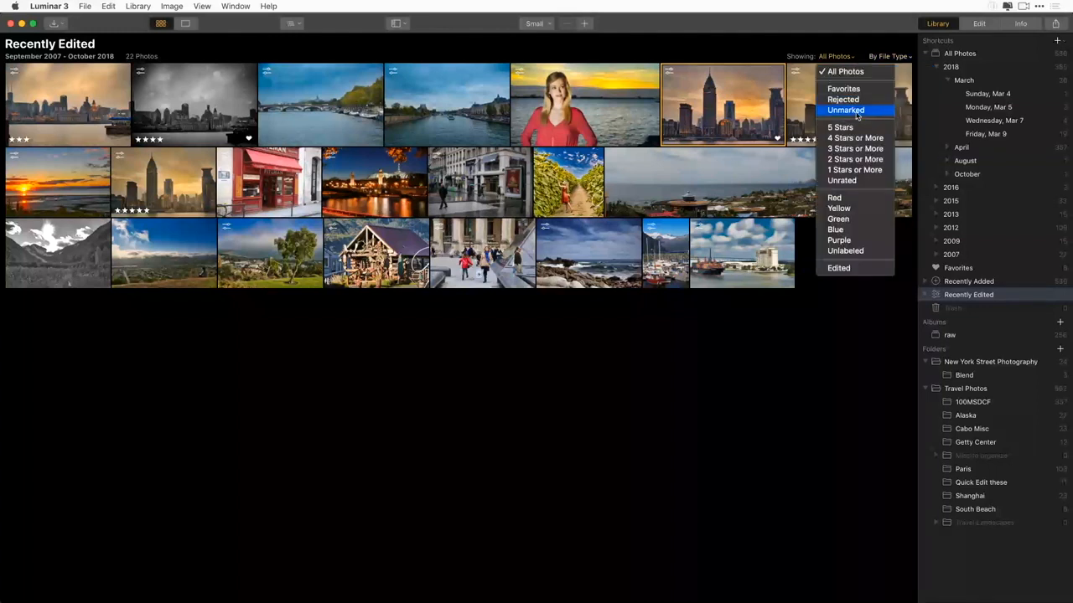
{"action": "left_click", "coordinate": [664, 373]}
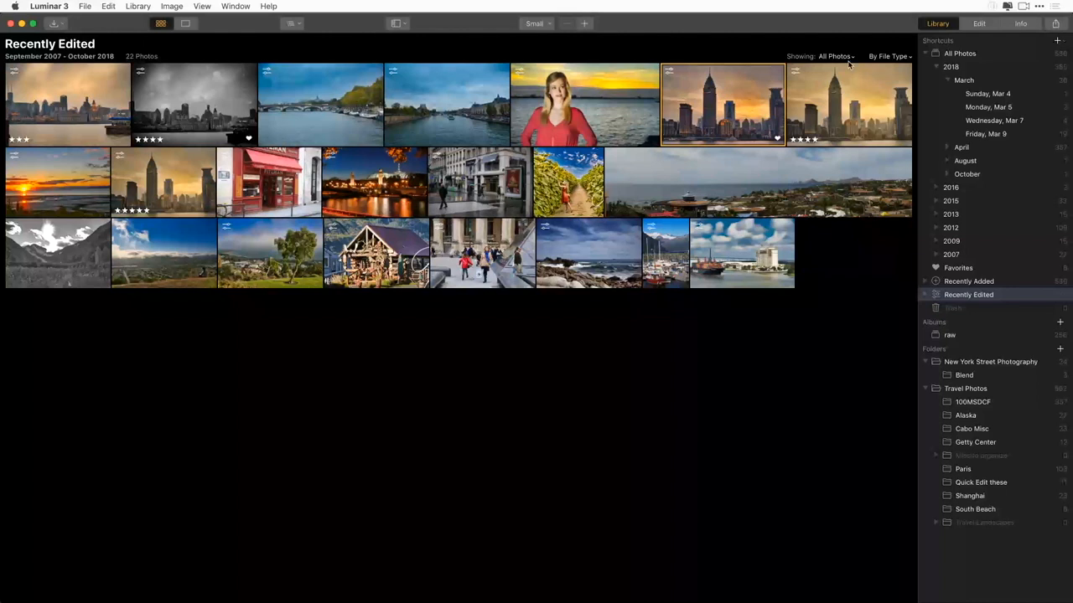
Browse All Photos to the dark seascapes with breaking waves and open ADS00662.ARW for editing.
{"action": "left_click", "coordinate": [979, 23]}
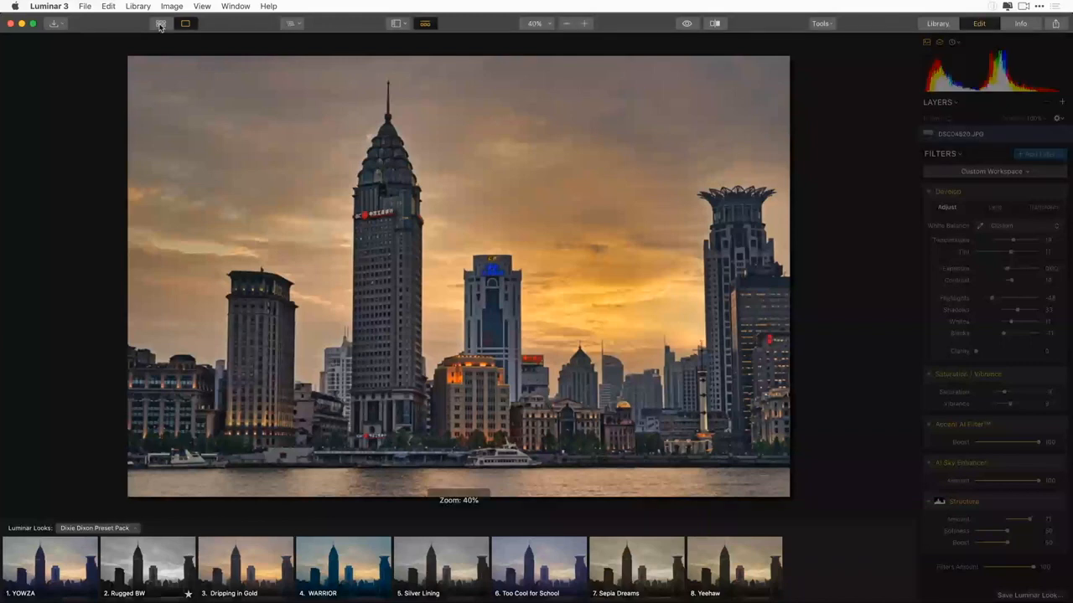
{"action": "left_click", "coordinate": [938, 24]}
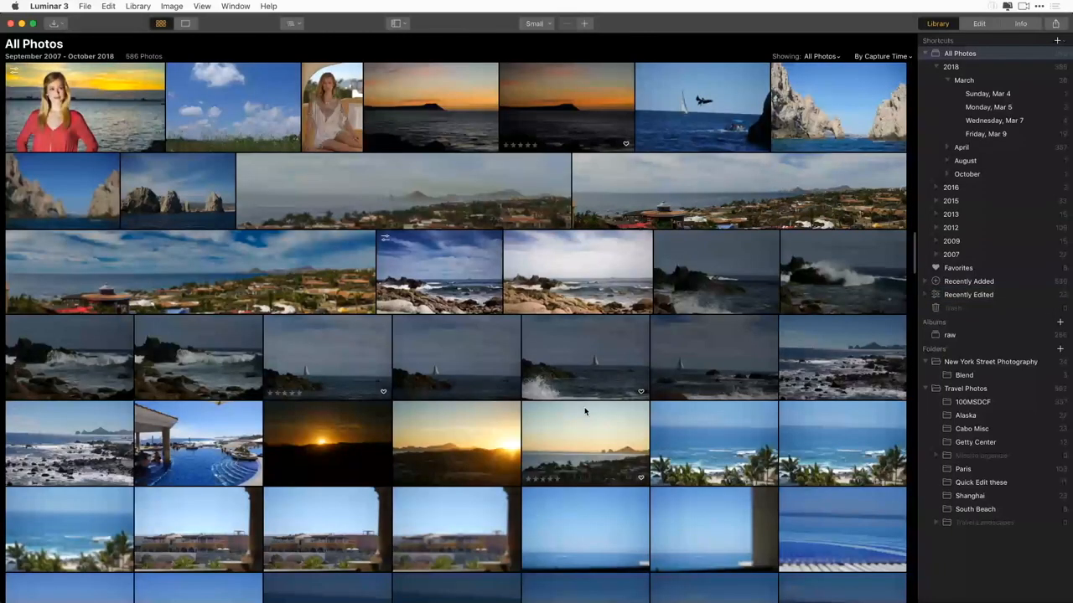
{"action": "scroll", "coordinate": [585, 411], "scroll_direction": "down", "scroll_amount": 10}
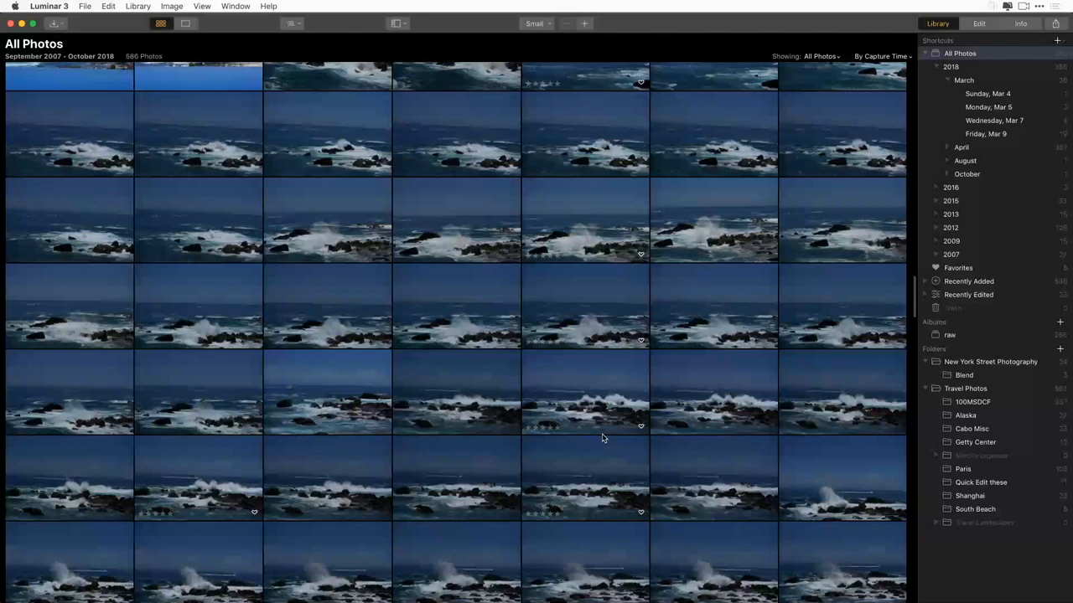
{"action": "scroll", "coordinate": [604, 419], "scroll_direction": "up", "scroll_amount": 10}
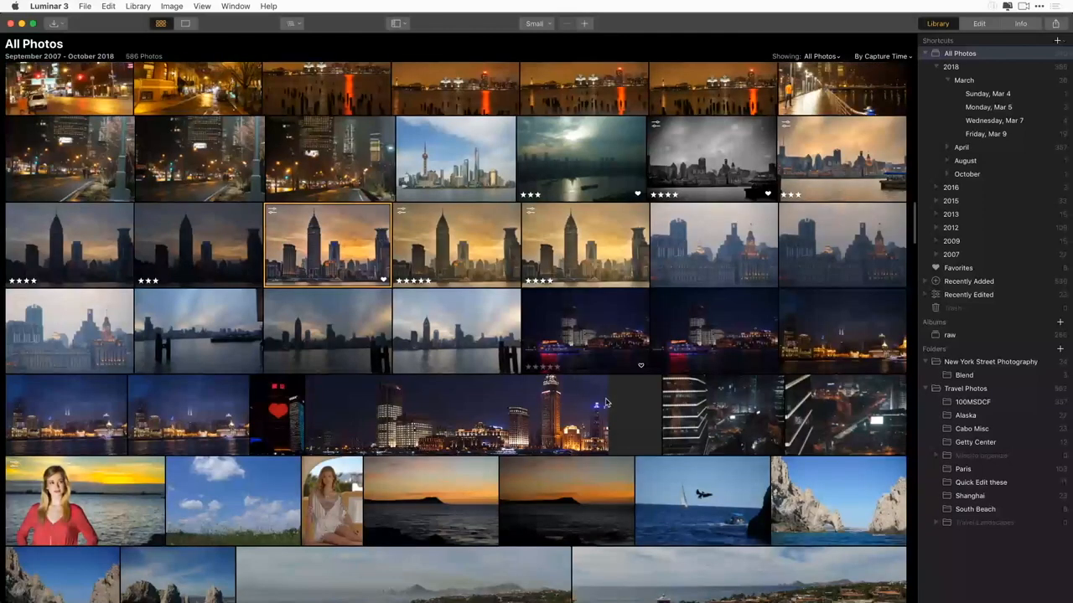
{"action": "scroll", "coordinate": [553, 419], "scroll_direction": "down", "scroll_amount": 10}
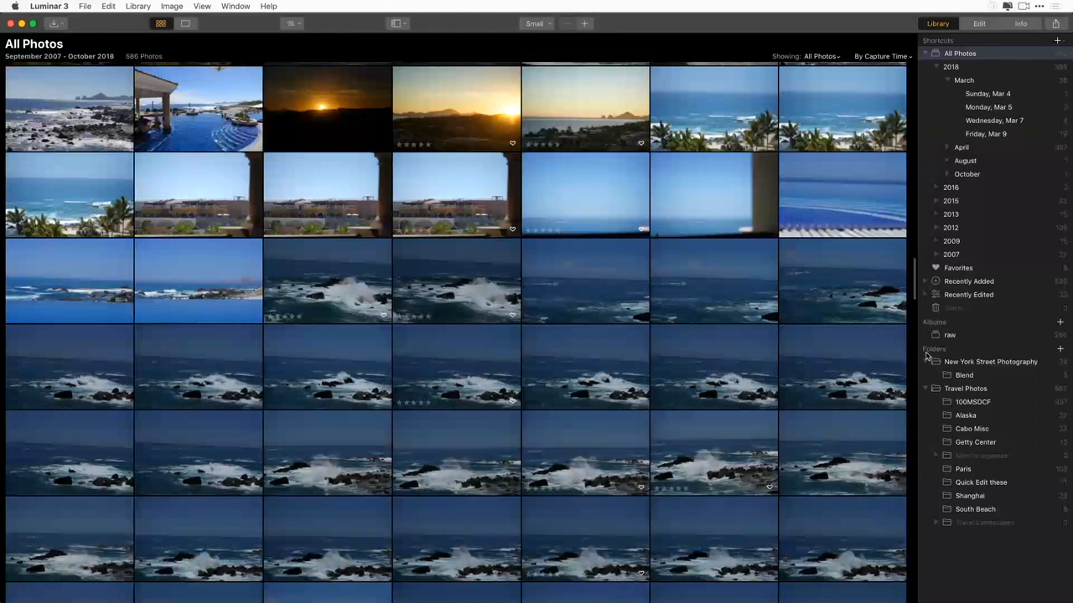
{"action": "scroll", "coordinate": [717, 343], "scroll_direction": "down", "scroll_amount": 5}
{"action": "scroll", "coordinate": [716, 344], "scroll_direction": "down", "scroll_amount": 5}
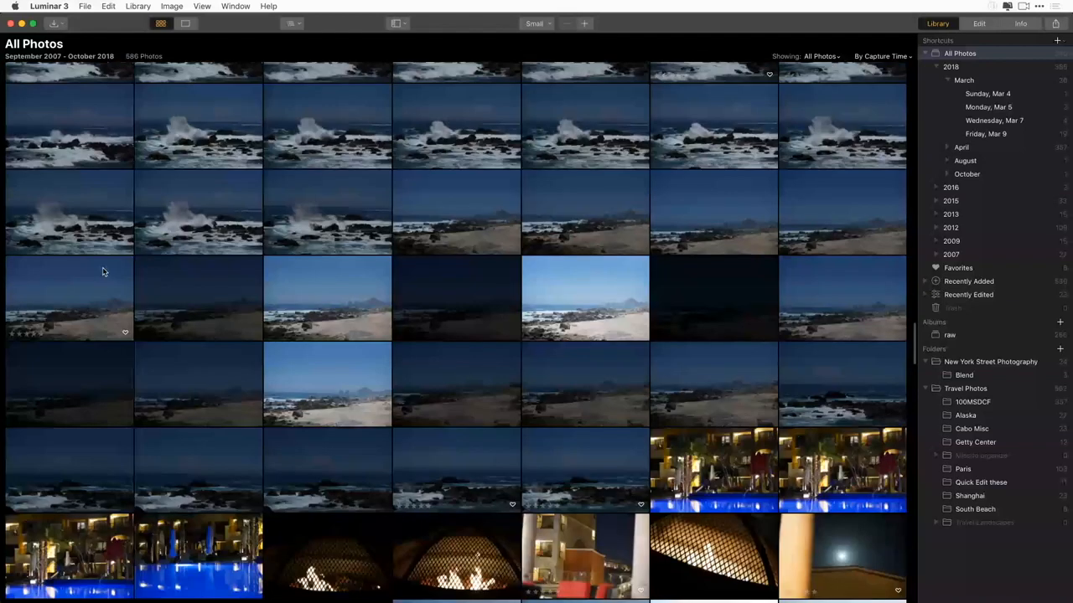
{"action": "scroll", "coordinate": [608, 293], "scroll_direction": "up", "scroll_amount": 4}
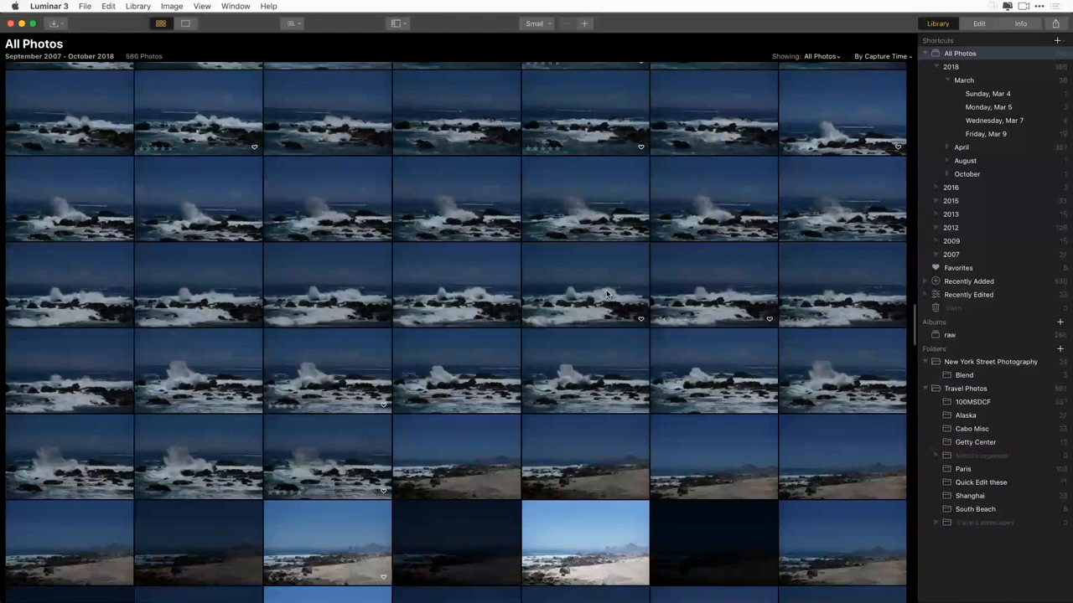
{"action": "right_click", "coordinate": [608, 293]}
{"action": "left_click", "coordinate": [718, 327]}
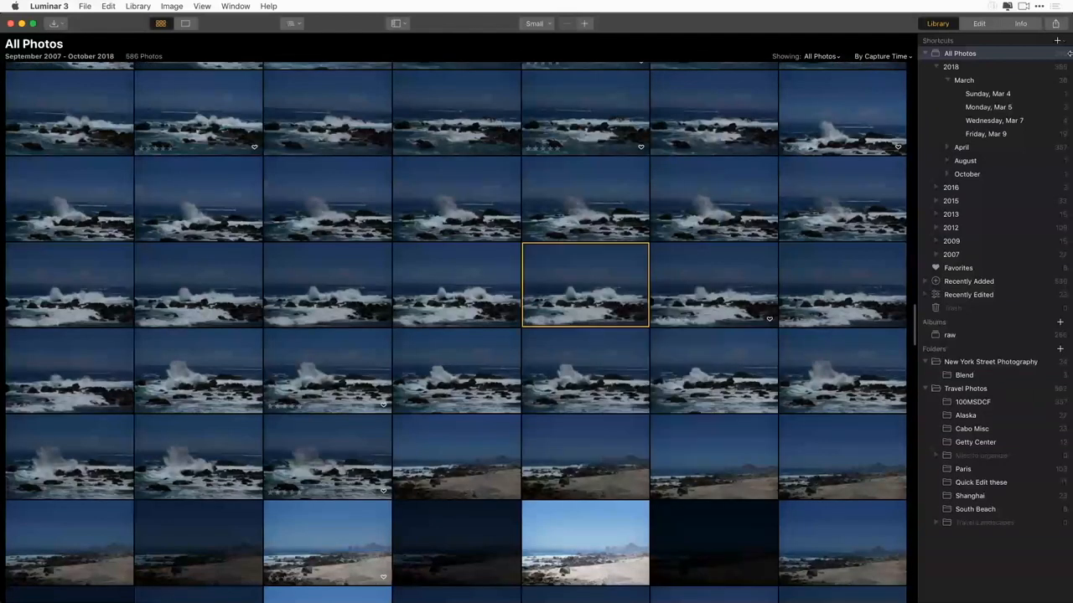
{"action": "left_click", "coordinate": [991, 27]}
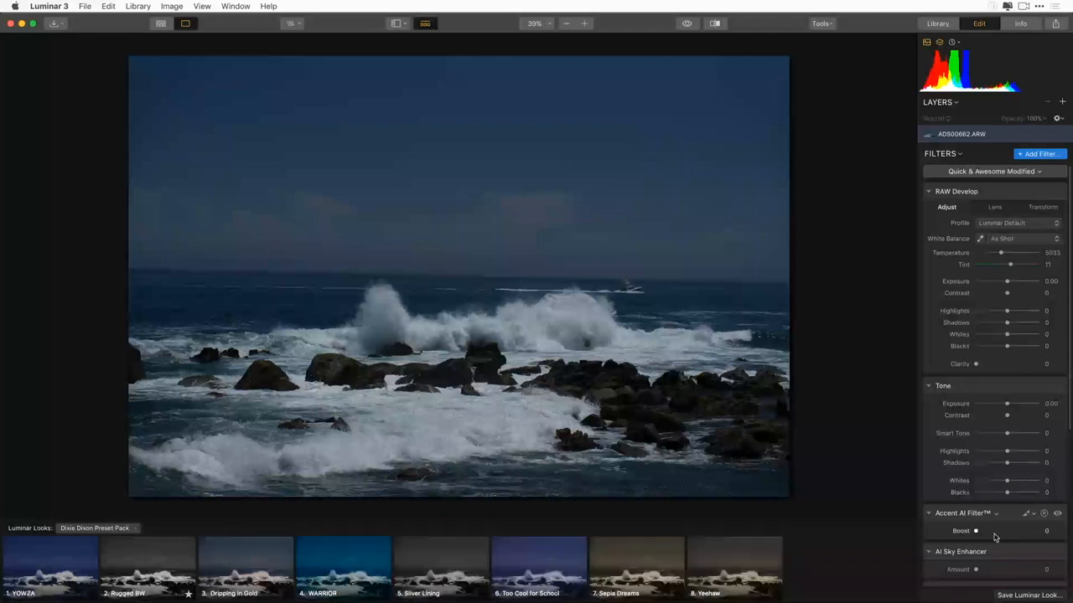
Set Accent AI Boost to 73, AI Sky Enhancer to 76, RAW Develop Exposure to 2.25 and Highlights to -99.
{"action": "left_click_drag", "start_coordinate": [995, 533], "coordinate": [1040, 533]}
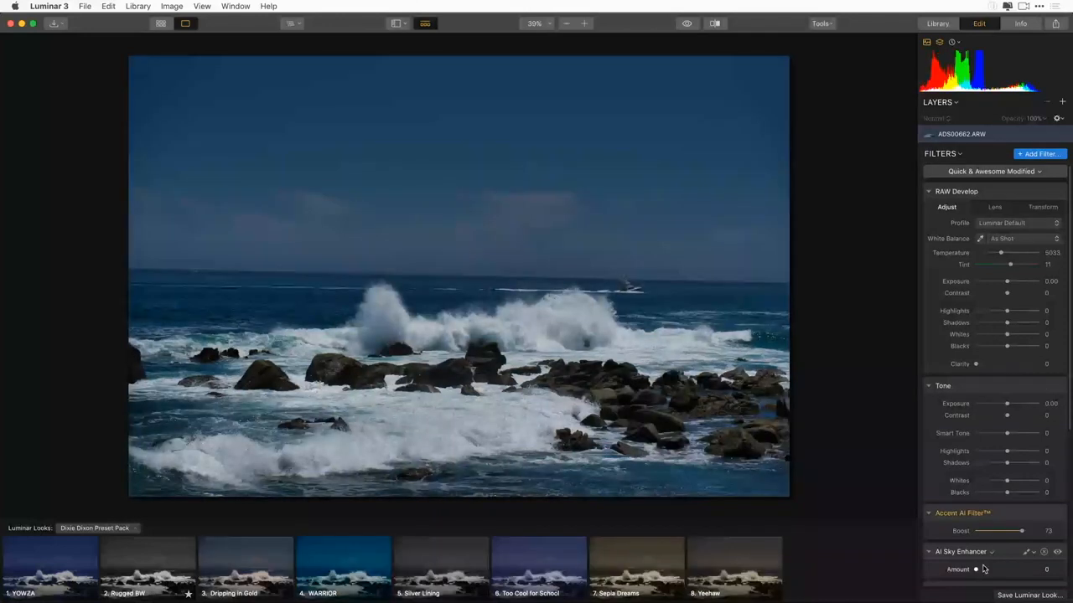
{"action": "left_click_drag", "start_coordinate": [983, 569], "coordinate": [1022, 569]}
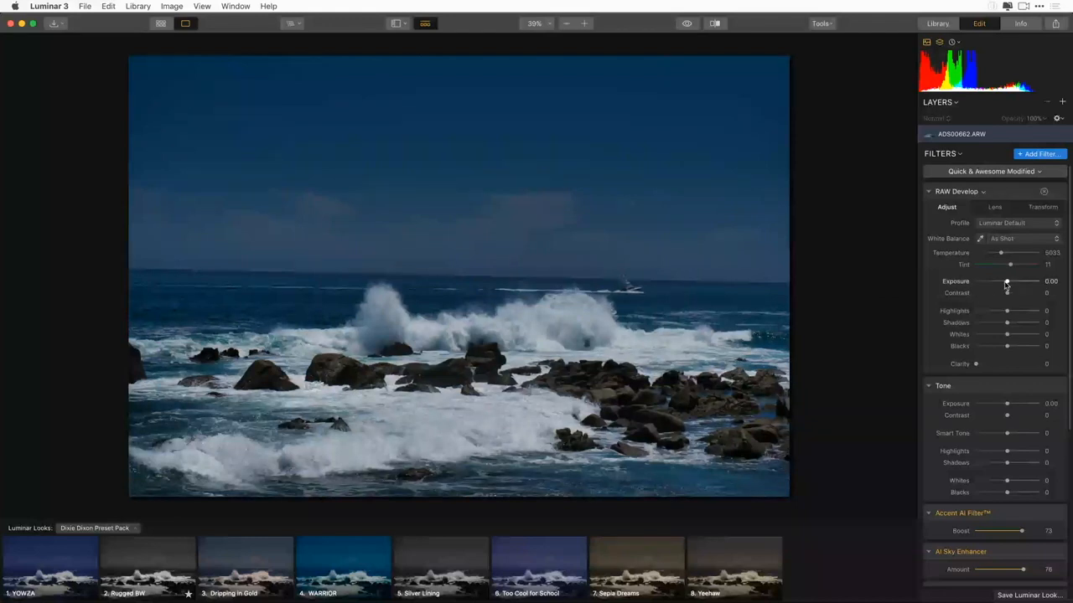
{"action": "left_click_drag", "start_coordinate": [1006, 286], "coordinate": [973, 315]}
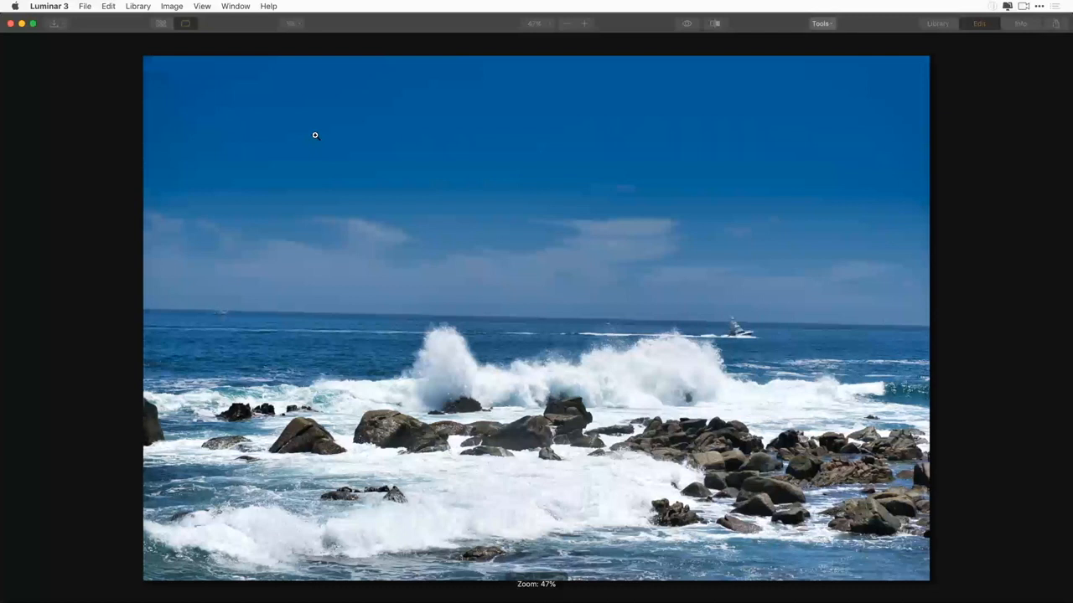
Start cropping the seascape and straighten its horizon with an angle of -1.85°.
{"action": "key", "text": "c"}
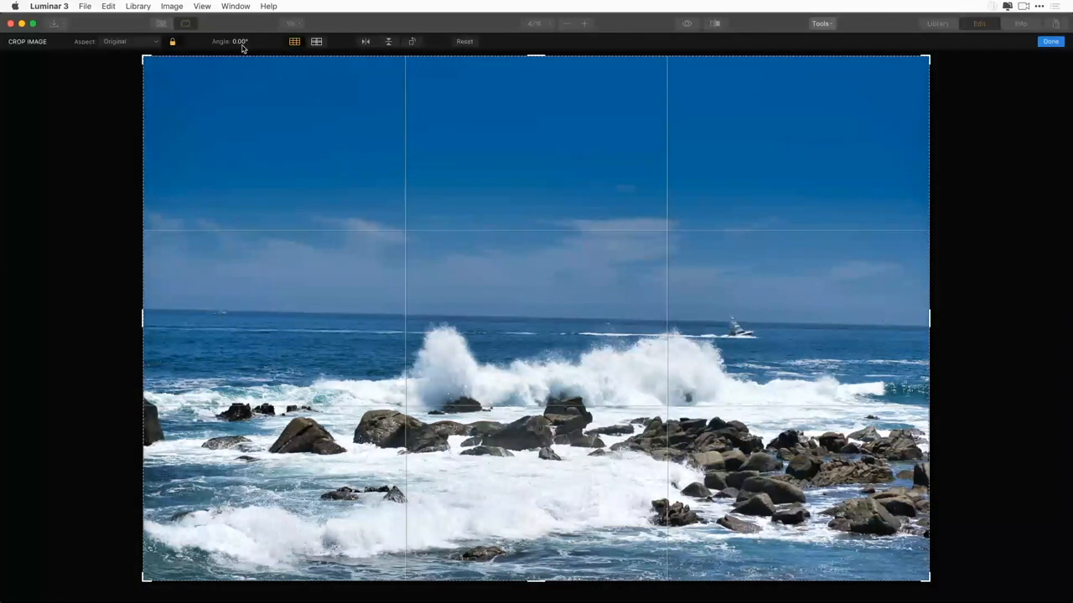
{"action": "left_click", "coordinate": [228, 42]}
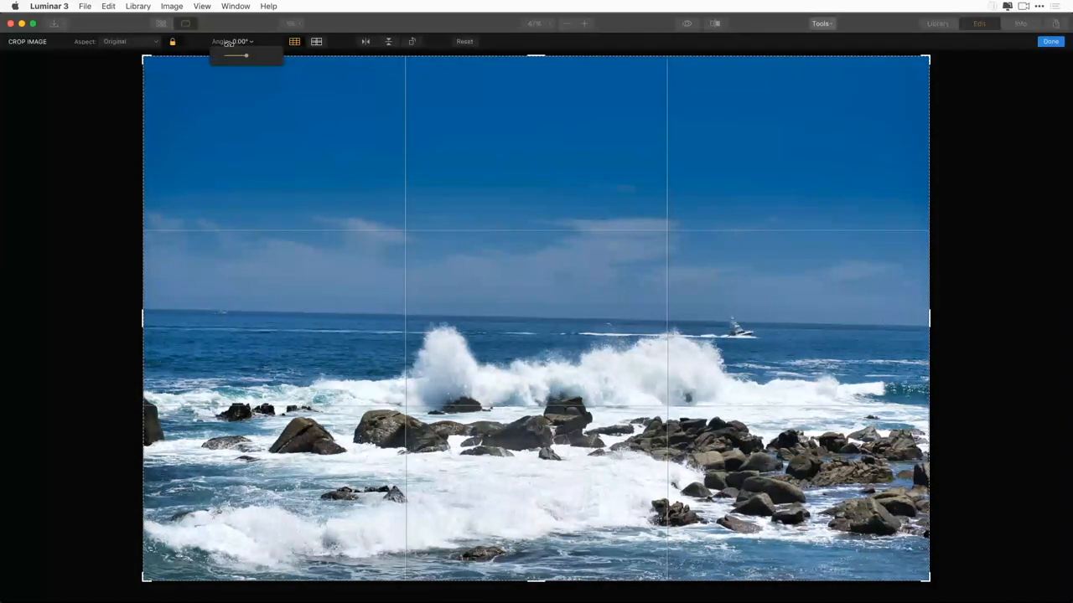
{"action": "left_click_drag", "start_coordinate": [244, 56], "coordinate": [244, 56]}
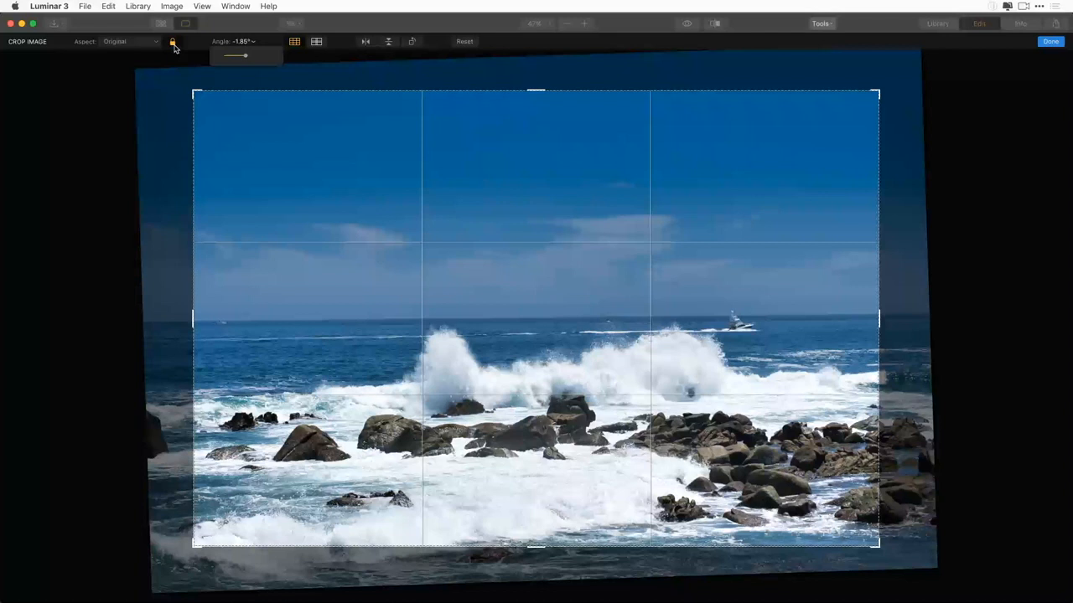
Crop the seascape to the Facebook Cover aspect, enlarging the frame and repositioning the photo around the waves, and apply it.
{"action": "left_click", "coordinate": [126, 42]}
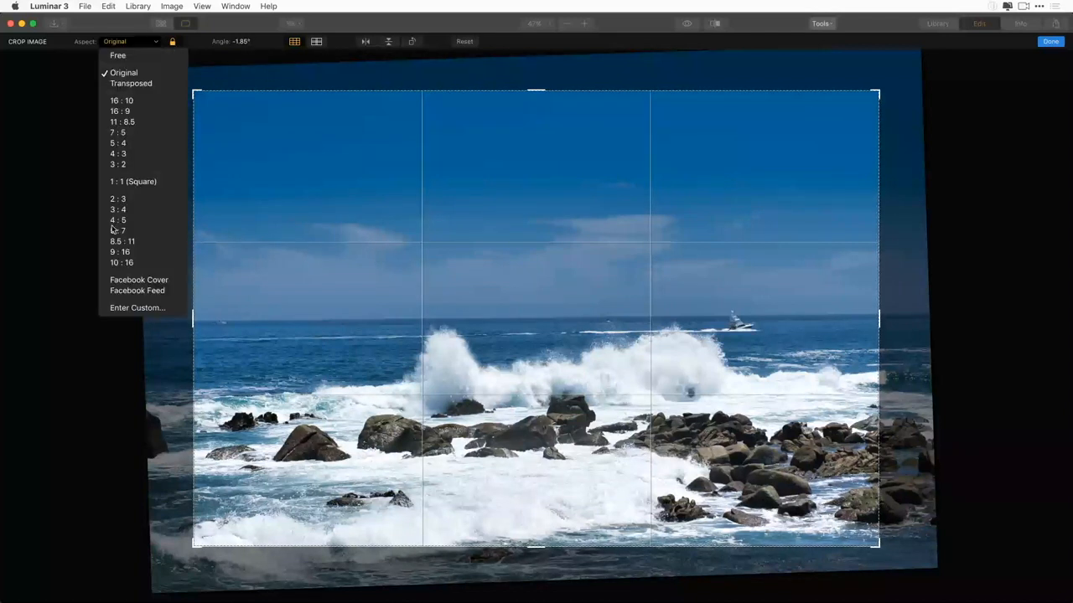
{"action": "left_click", "coordinate": [108, 281]}
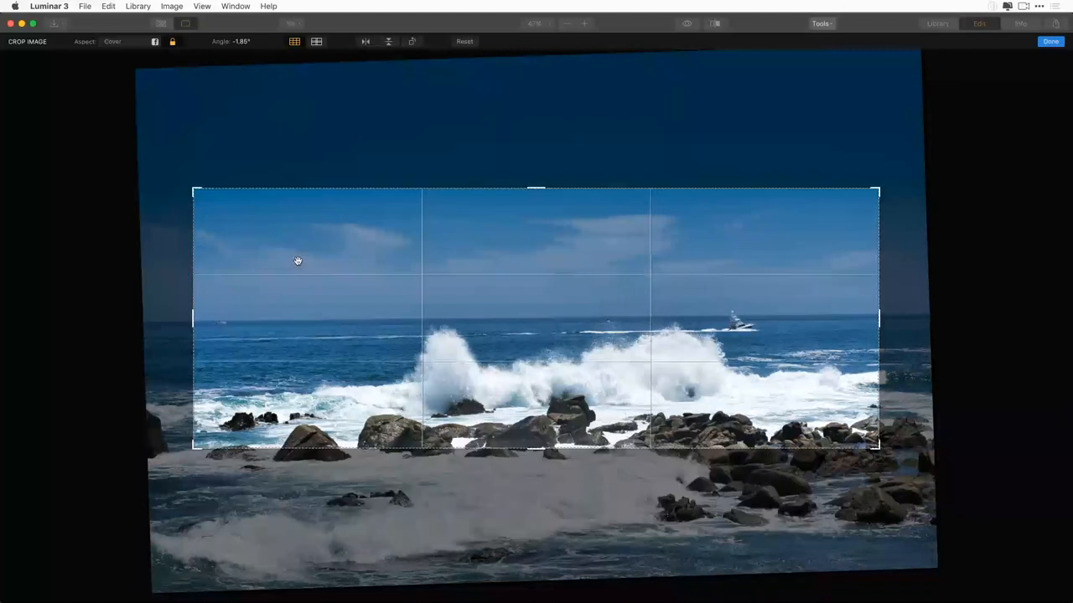
{"action": "left_click_drag", "start_coordinate": [193, 319], "coordinate": [144, 326]}
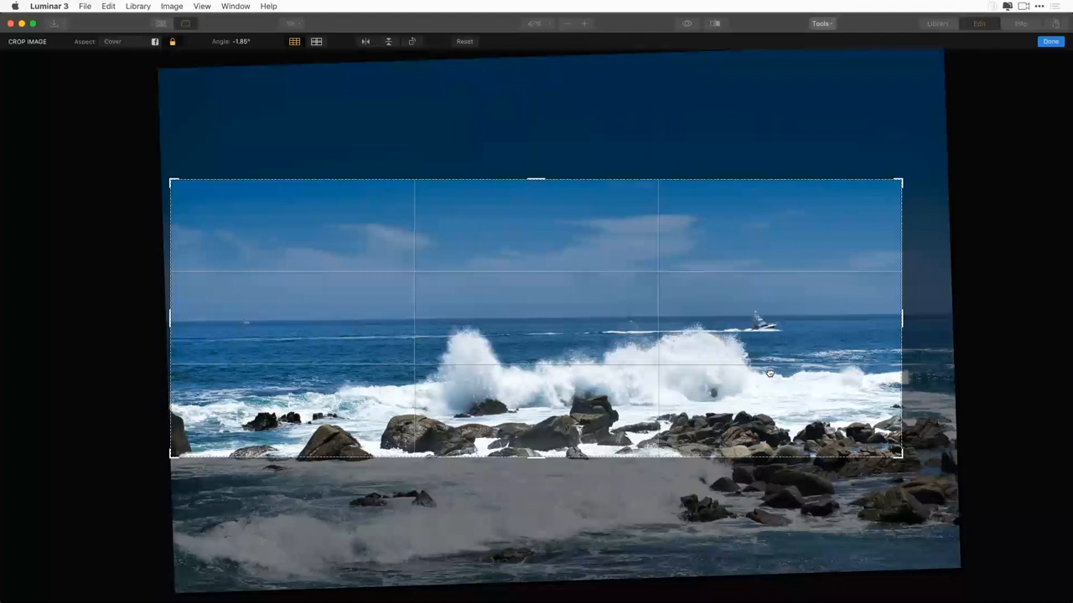
{"action": "left_click_drag", "start_coordinate": [769, 373], "coordinate": [721, 272]}
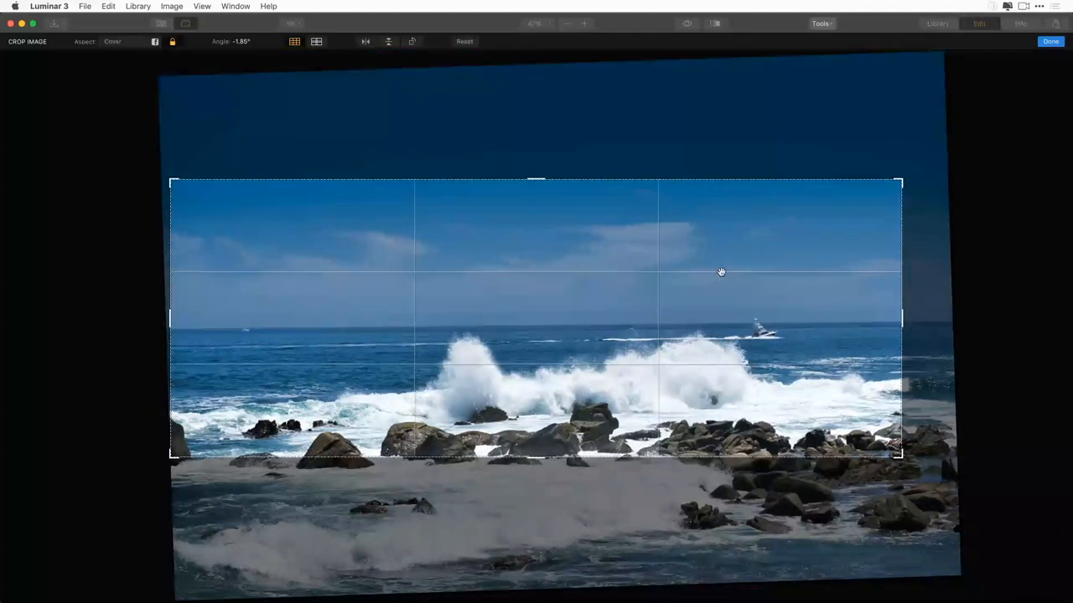
{"action": "key", "text": "Return"}
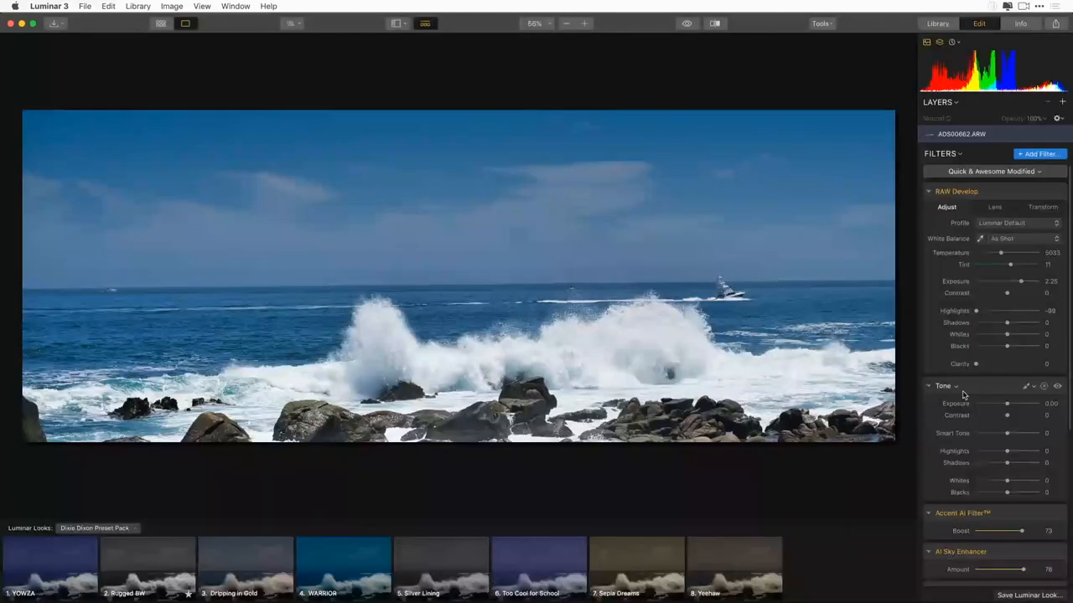
Set the Tone filter's Smart Tone to 37 and add a Split Color Warmth filter with Warm at -36.
{"action": "left_click_drag", "start_coordinate": [1007, 433], "coordinate": [1018, 433]}
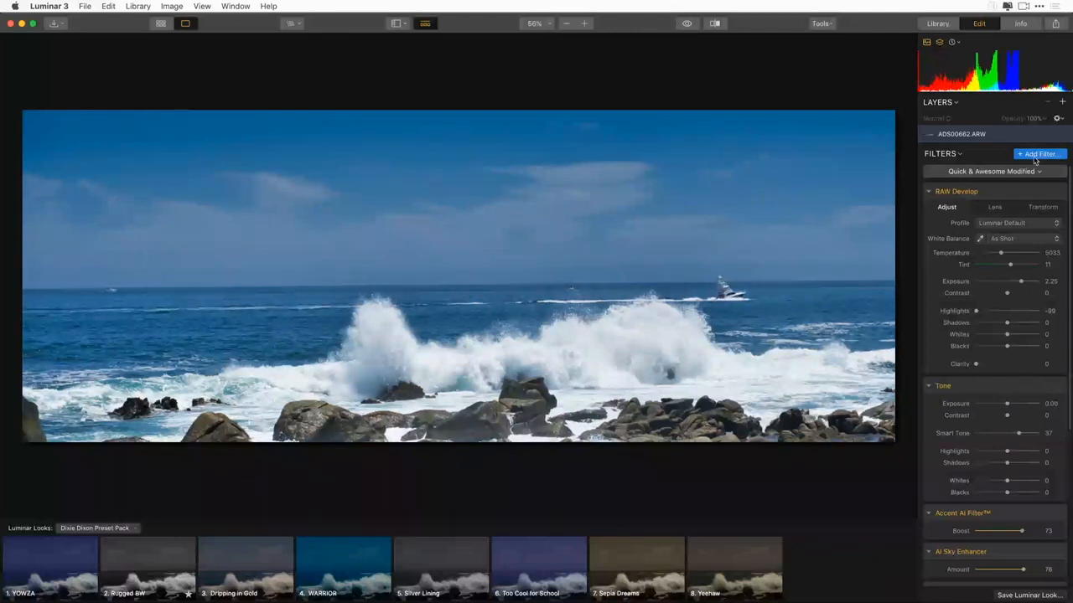
{"action": "left_click", "coordinate": [1038, 155]}
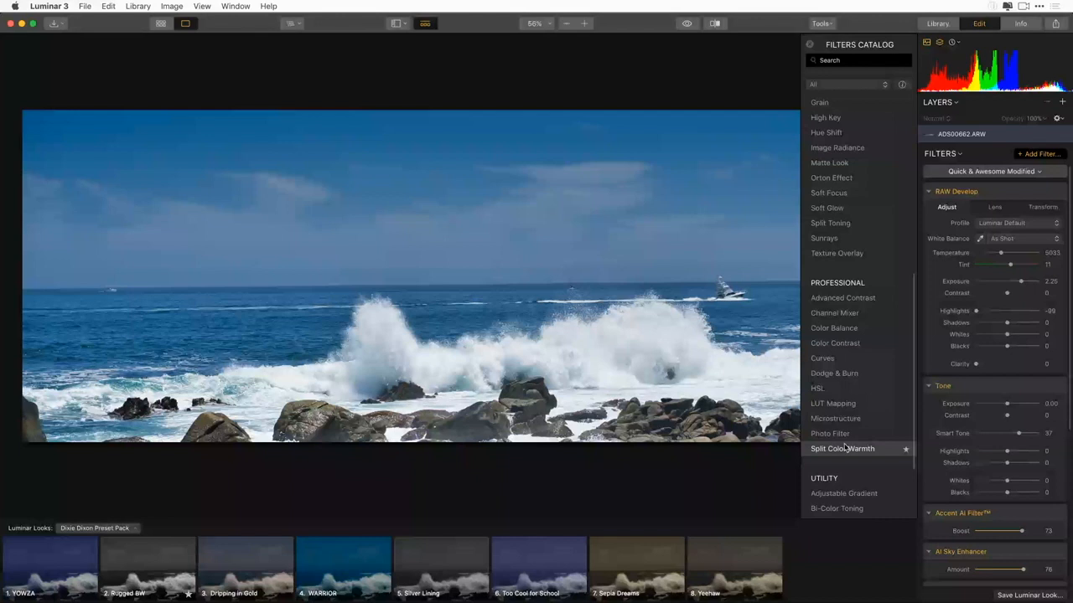
{"action": "scroll", "coordinate": [844, 448], "scroll_direction": "down", "scroll_amount": 3}
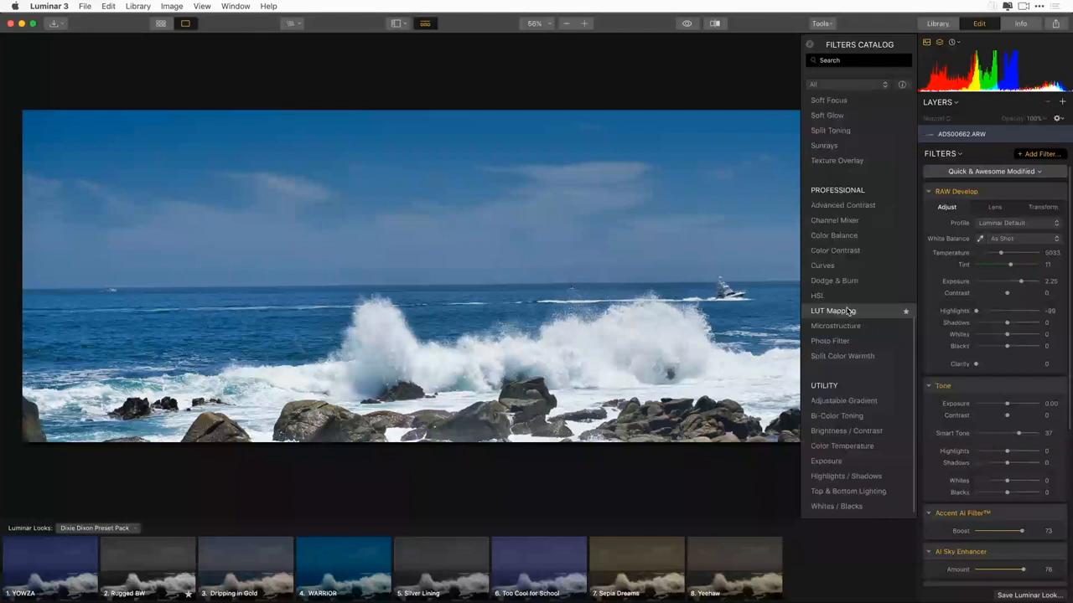
{"action": "left_click", "coordinate": [843, 357]}
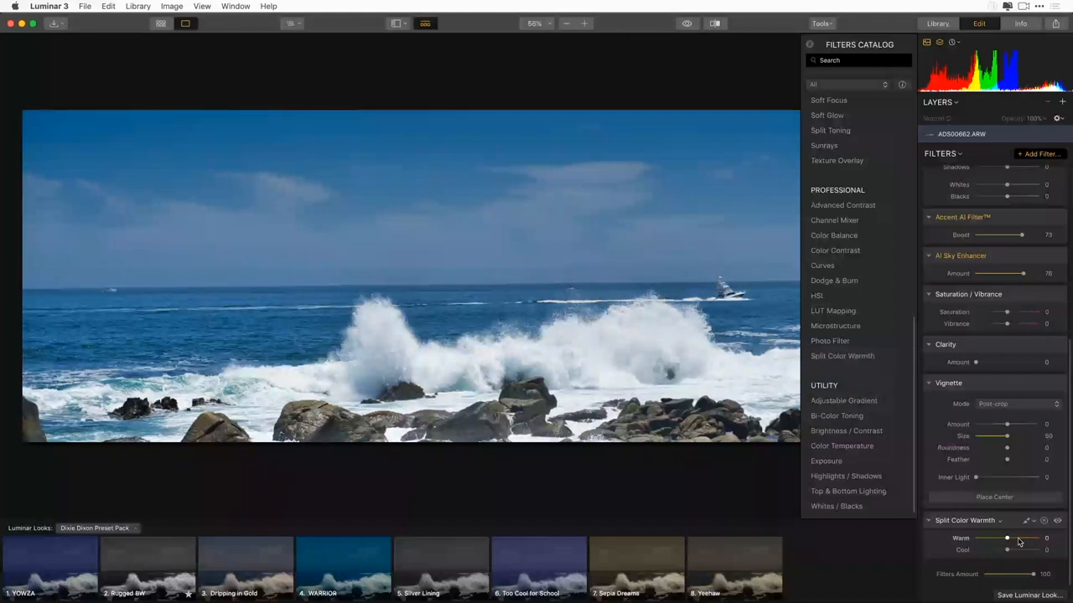
{"action": "left_click_drag", "start_coordinate": [1018, 539], "coordinate": [997, 545]}
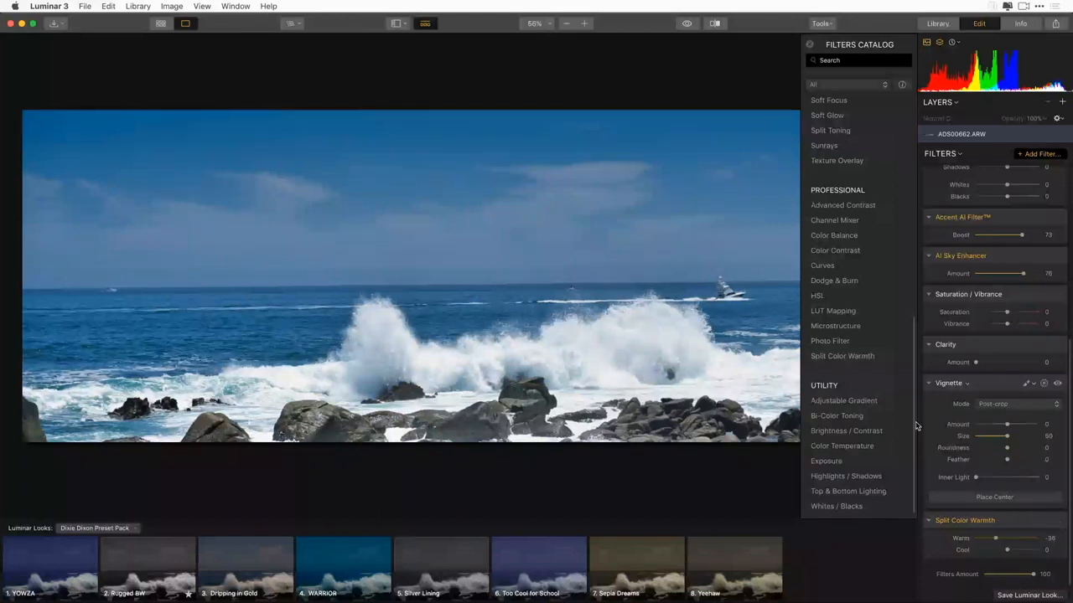
Add a Details Enhancer filter to the seascape and set its Small details to 61.
{"action": "scroll", "coordinate": [888, 336], "scroll_direction": "up", "scroll_amount": 10}
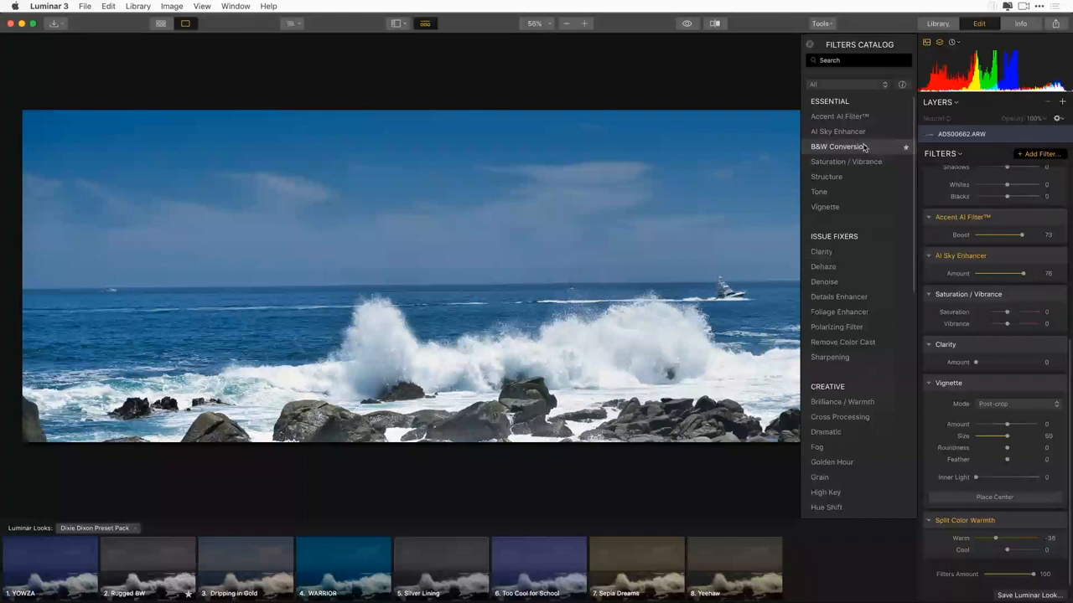
{"action": "scroll", "coordinate": [855, 209], "scroll_direction": "down", "scroll_amount": 1}
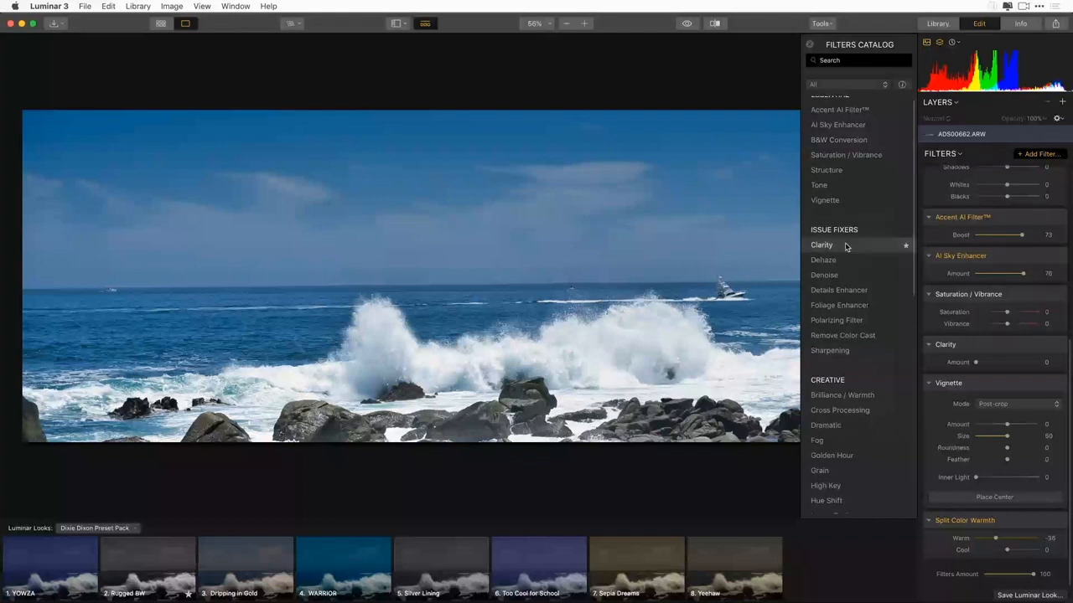
{"action": "left_click", "coordinate": [834, 291]}
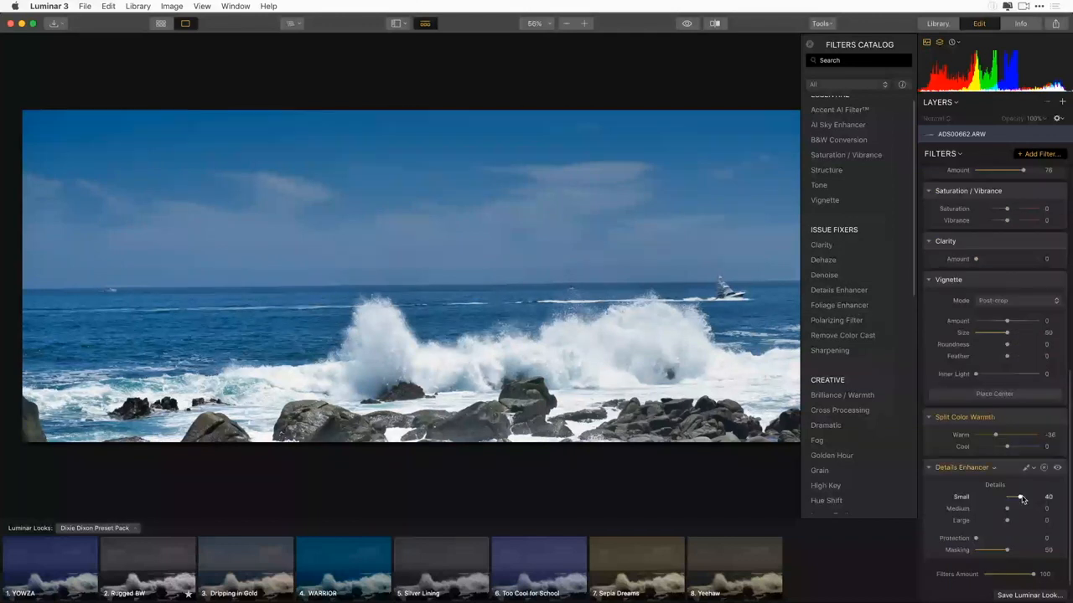
{"action": "scroll", "coordinate": [1021, 503], "scroll_direction": "up", "scroll_amount": 10}
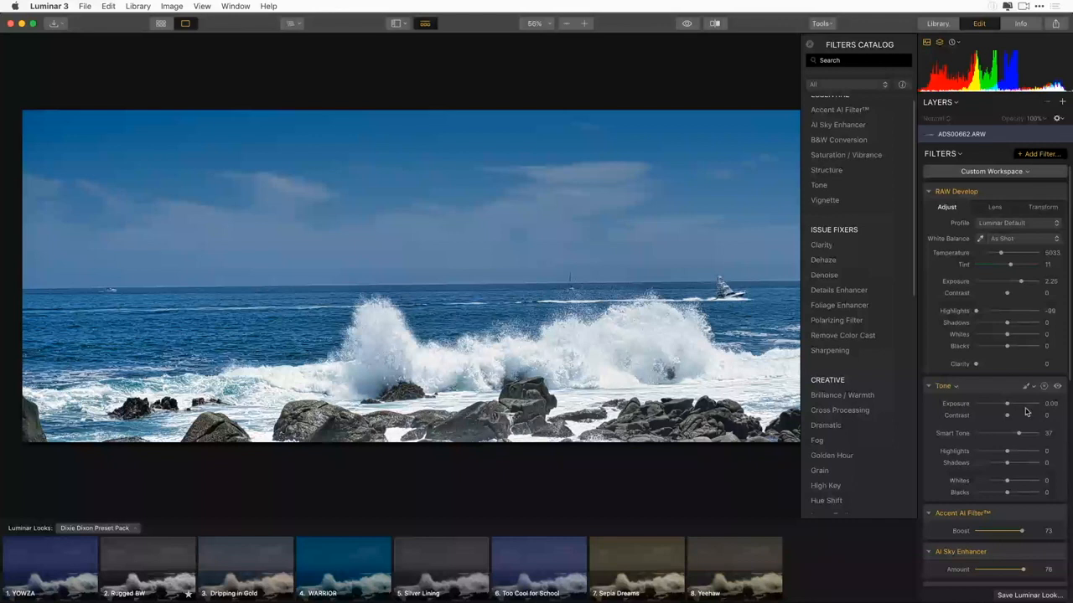
Add an Adjustable Gradient filter and place its transition along the seascape's horizon.
{"action": "scroll", "coordinate": [830, 433], "scroll_direction": "down", "scroll_amount": 3}
{"action": "scroll", "coordinate": [829, 433], "scroll_direction": "down", "scroll_amount": 10}
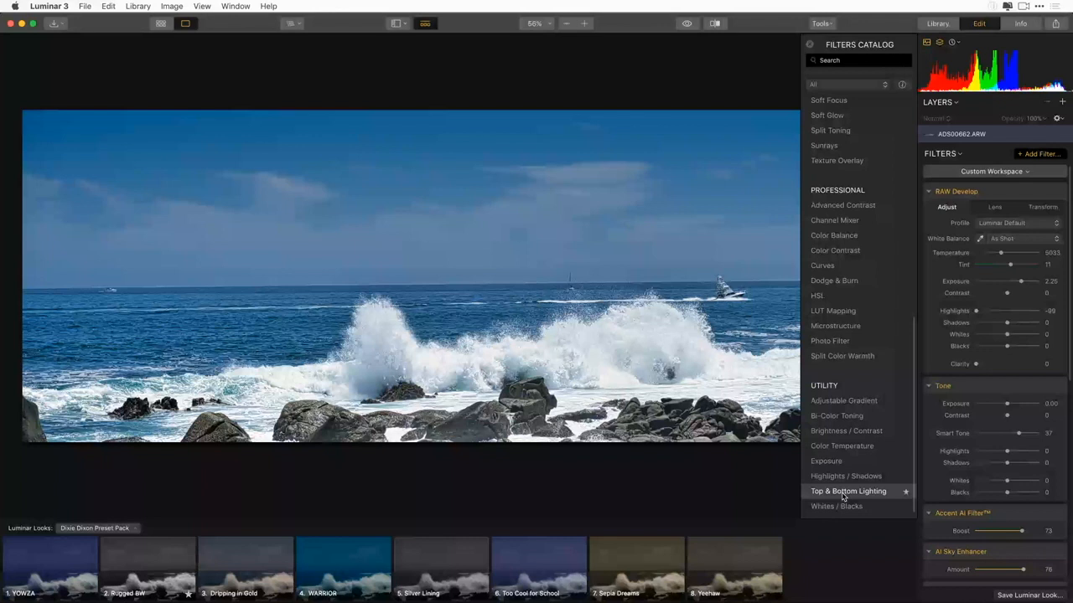
{"action": "left_click", "coordinate": [846, 402]}
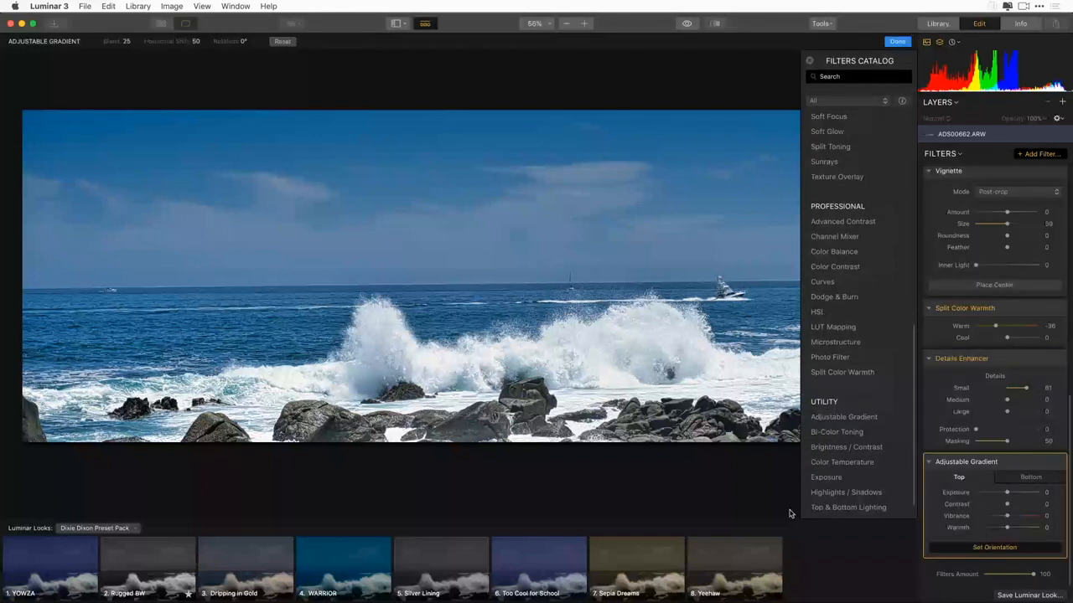
{"action": "left_click", "coordinate": [457, 299]}
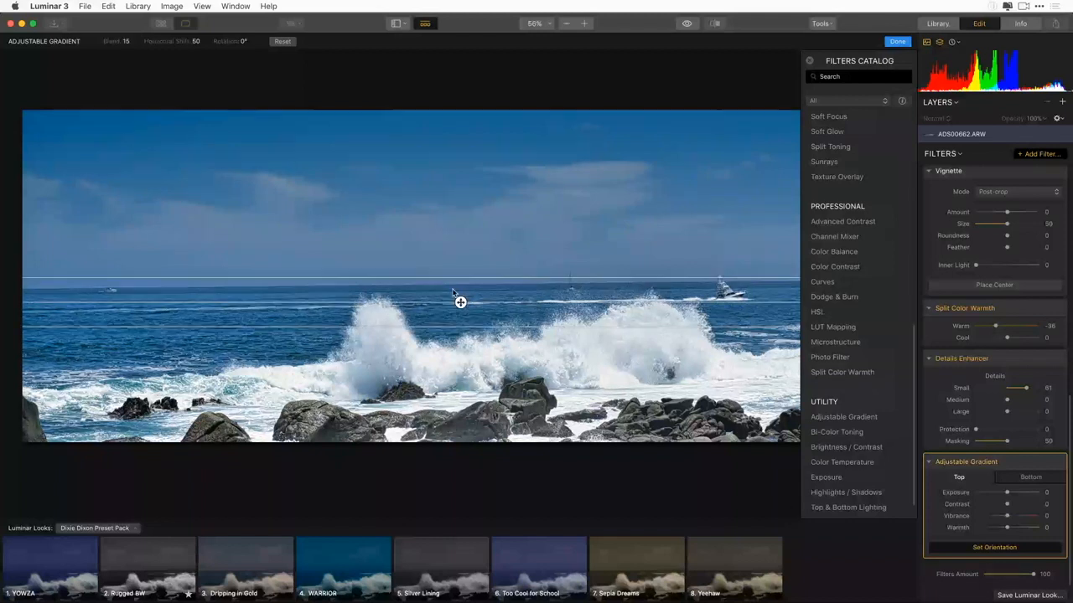
{"action": "left_click_drag", "start_coordinate": [454, 295], "coordinate": [465, 290]}
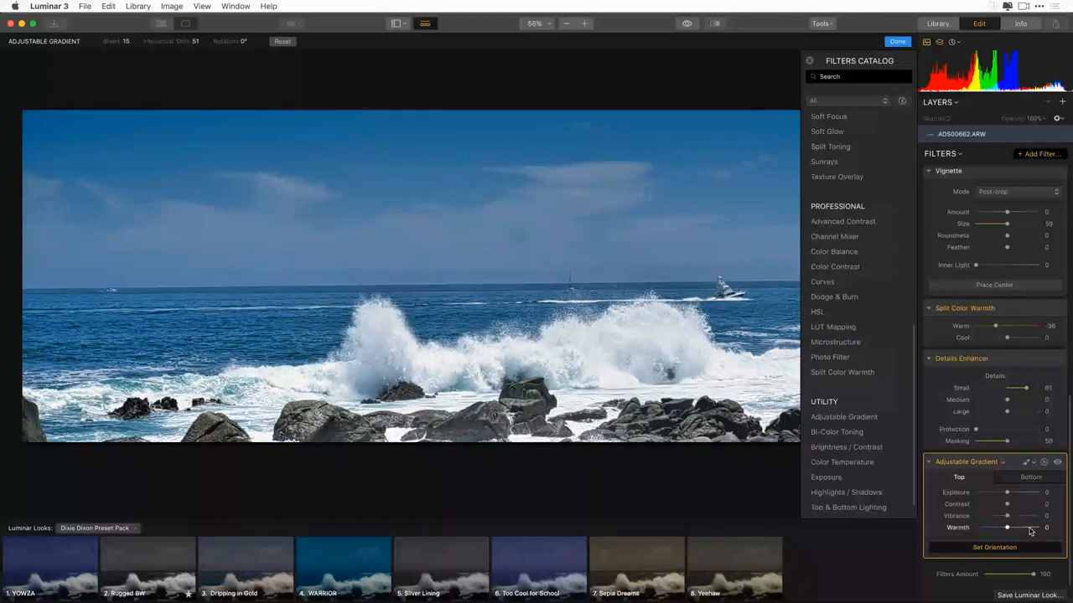
Adjust the gradient's Top settings to Exposure 69, Contrast 46 and Warmth 19, with only a slight Vibrance boost.
{"action": "mouse_move", "coordinate": [1007, 528]}
{"action": "left_mouse_down"}
{"action": "mouse_move", "coordinate": [1023, 528]}
{"action": "mouse_move", "coordinate": [1019, 538]}
{"action": "mouse_move", "coordinate": [1034, 513]}
{"action": "mouse_move", "coordinate": [1021, 516]}
{"action": "left_mouse_up"}
{"action": "left_click_drag", "start_coordinate": [1007, 503], "coordinate": [1022, 503]}
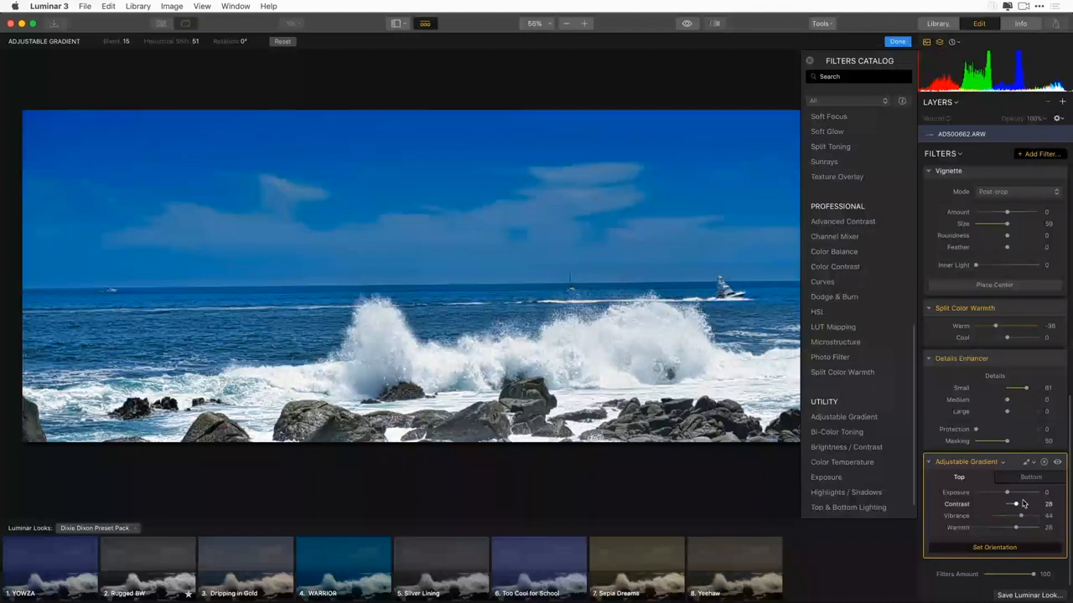
{"action": "left_click_drag", "start_coordinate": [1015, 504], "coordinate": [1022, 503]}
{"action": "left_click_drag", "start_coordinate": [1021, 515], "coordinate": [1010, 516]}
{"action": "left_click_drag", "start_coordinate": [1006, 493], "coordinate": [1013, 528]}
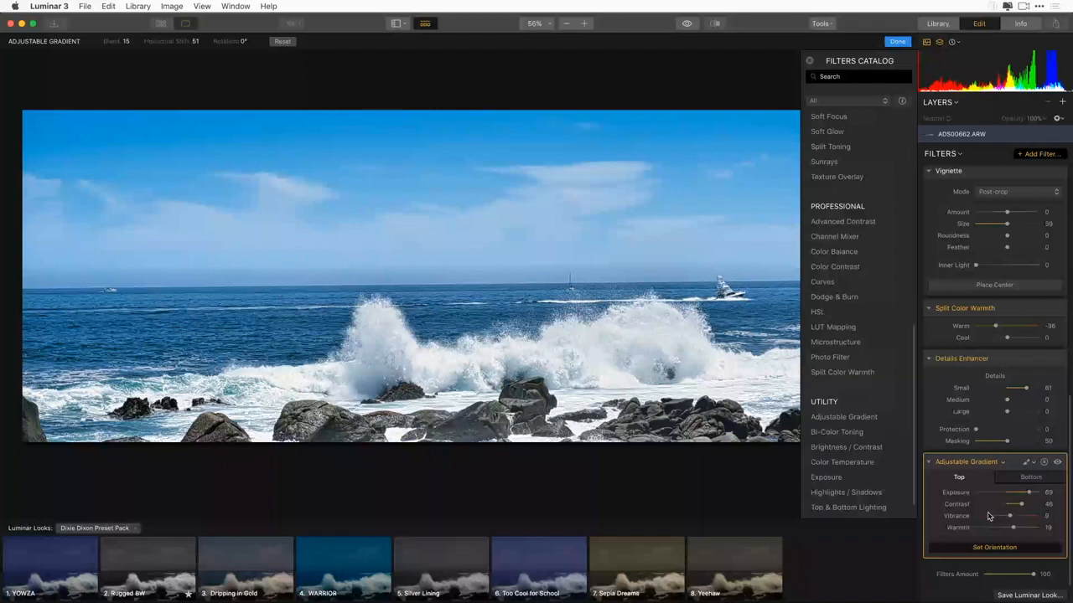
Compare the edited seascape with the original, close the filters catalog and finish the gradient's orientation.
{"action": "left_click", "coordinate": [688, 24]}
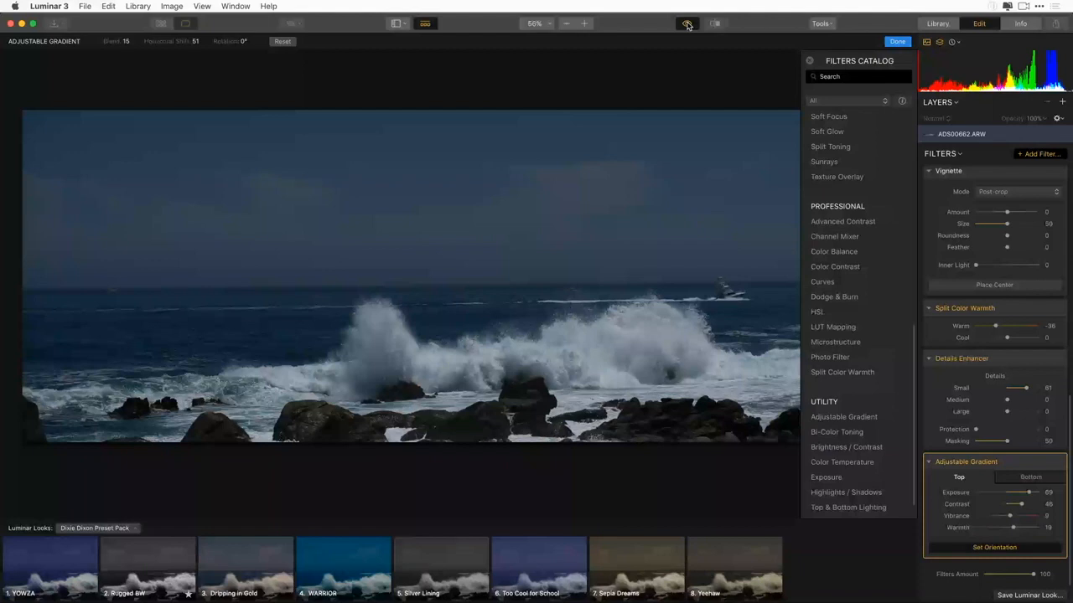
{"action": "left_click", "coordinate": [687, 24]}
{"action": "left_click", "coordinate": [1036, 155]}
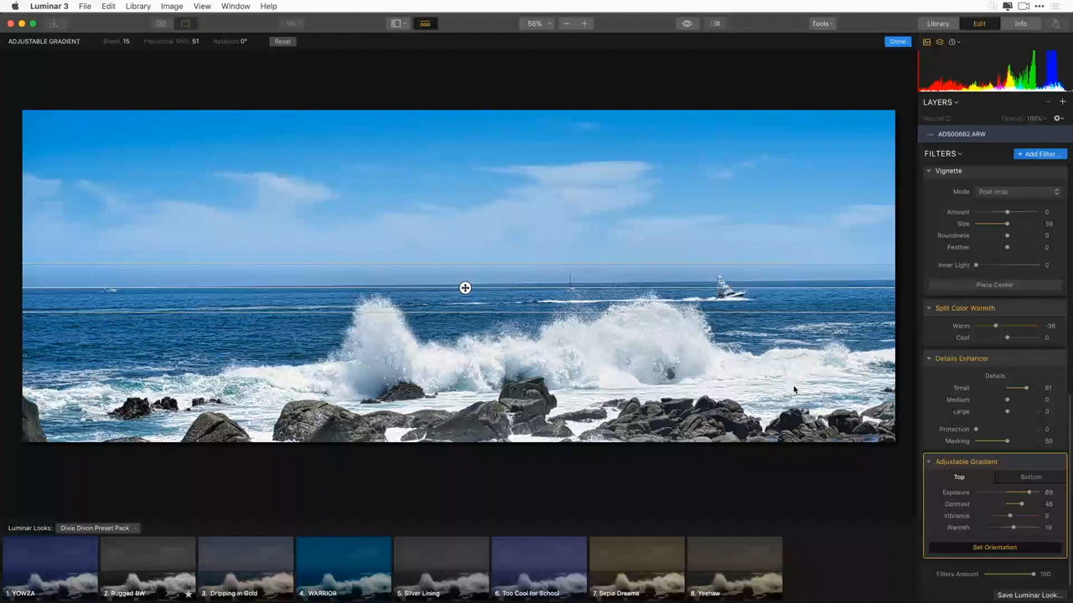
{"action": "left_click", "coordinate": [982, 545]}
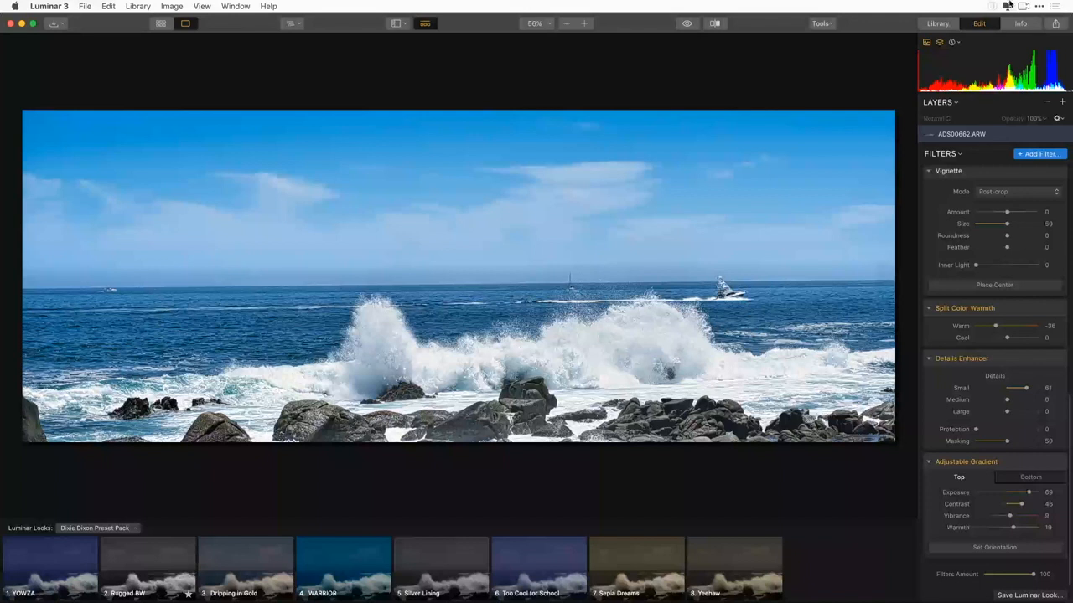
Return to the library gallery, show the Shanghai folder and open the three-star golden waterfront skyline photo.
{"action": "left_click", "coordinate": [937, 24]}
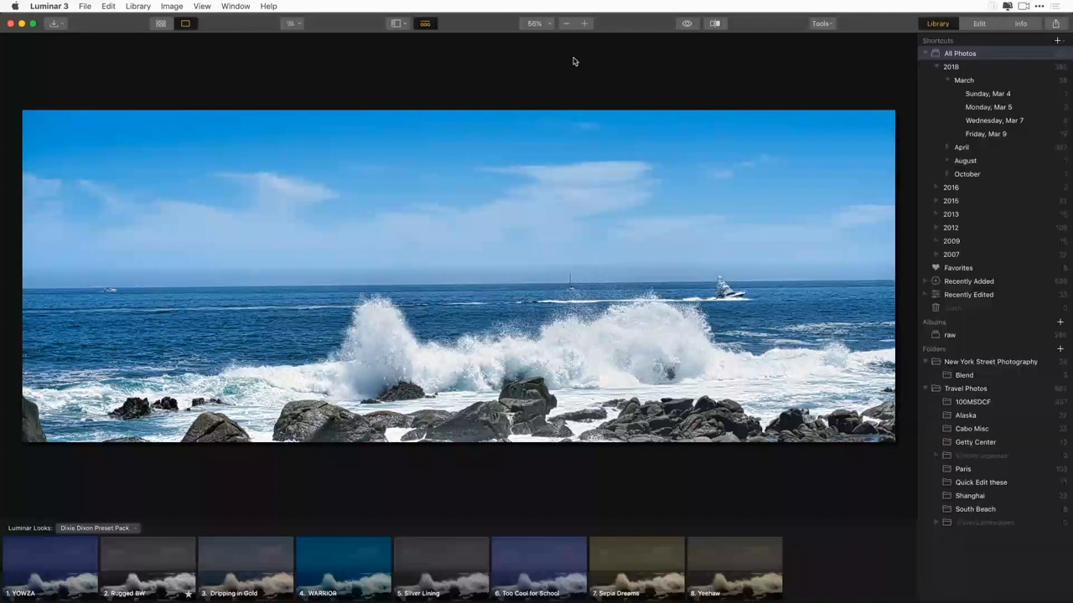
{"action": "key", "text": "g"}
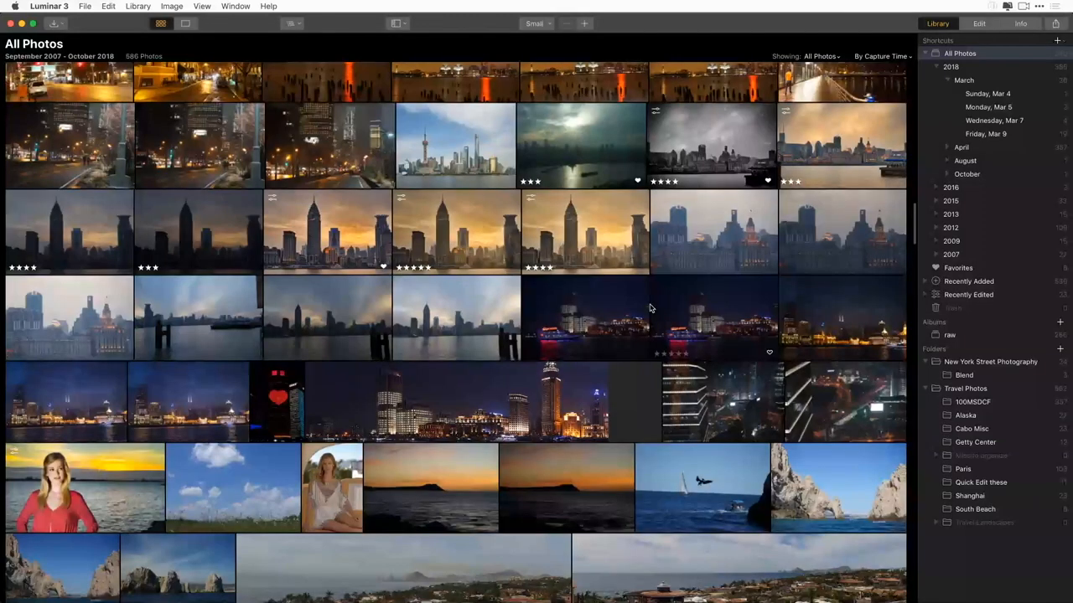
{"action": "scroll", "coordinate": [651, 309], "scroll_direction": "up", "scroll_amount": 10}
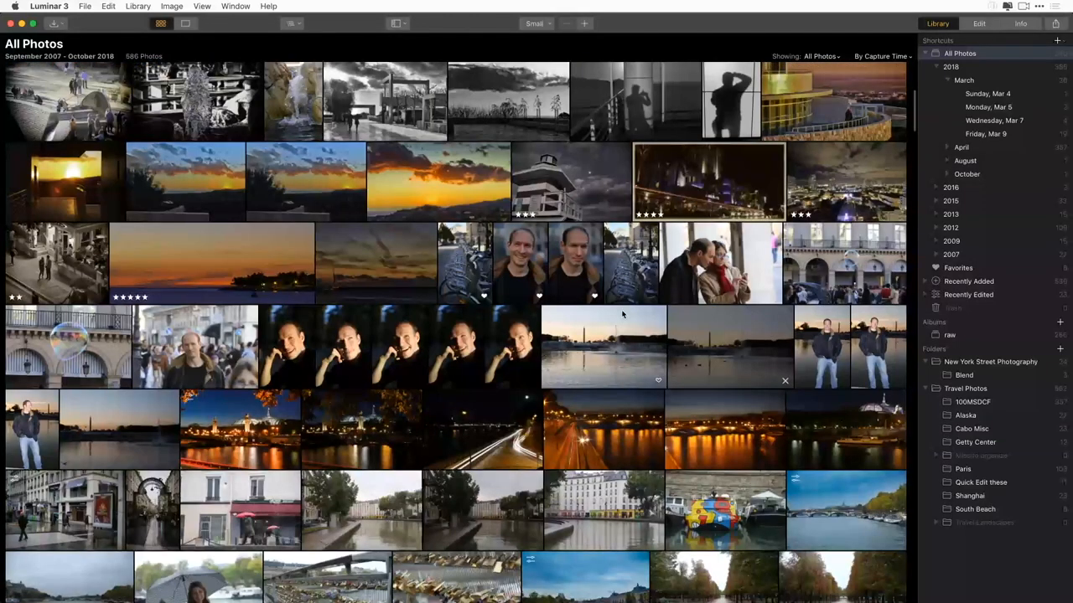
{"action": "scroll", "coordinate": [623, 314], "scroll_direction": "up", "scroll_amount": 5}
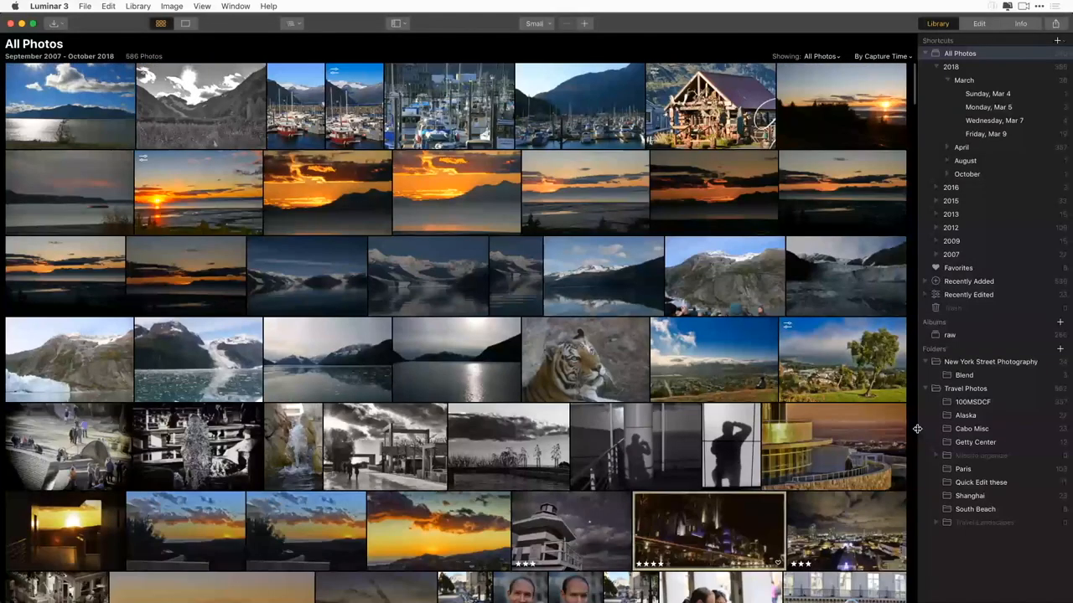
{"action": "left_click", "coordinate": [970, 497]}
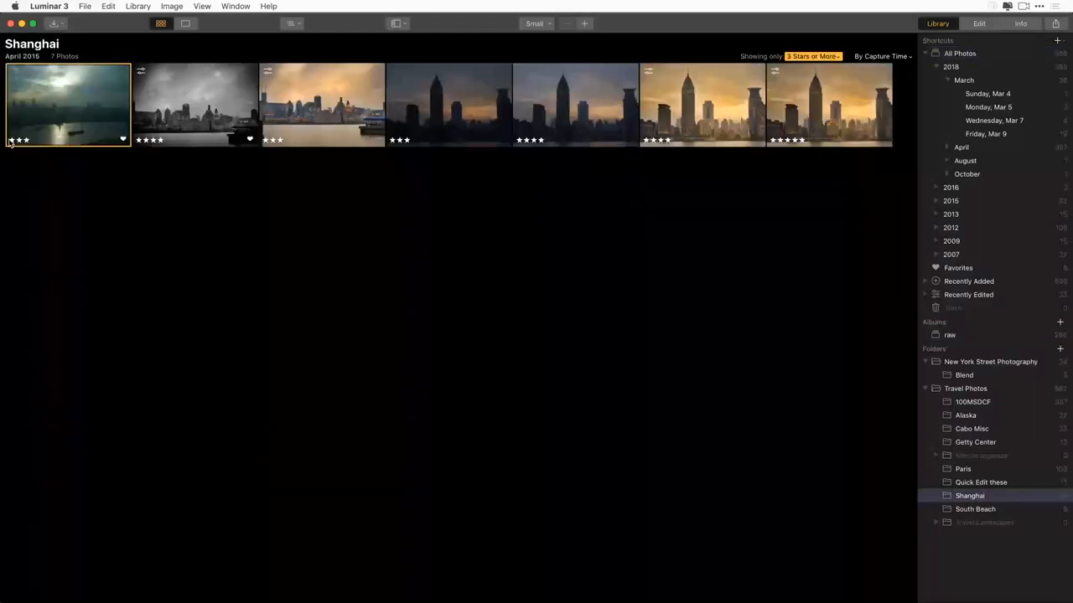
{"action": "left_click", "coordinate": [316, 118]}
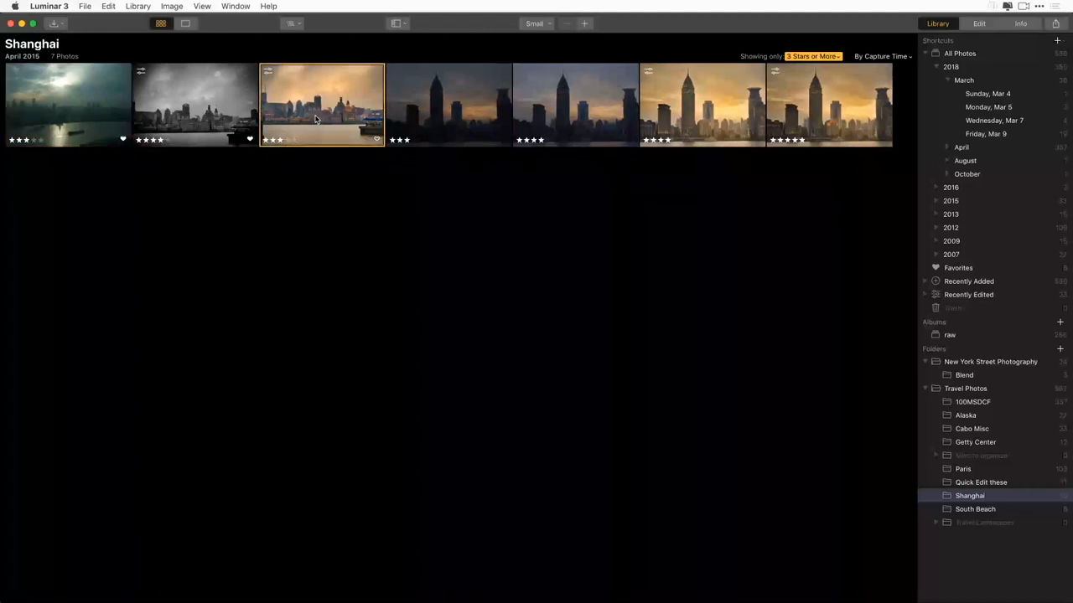
{"action": "double_click", "coordinate": [316, 117]}
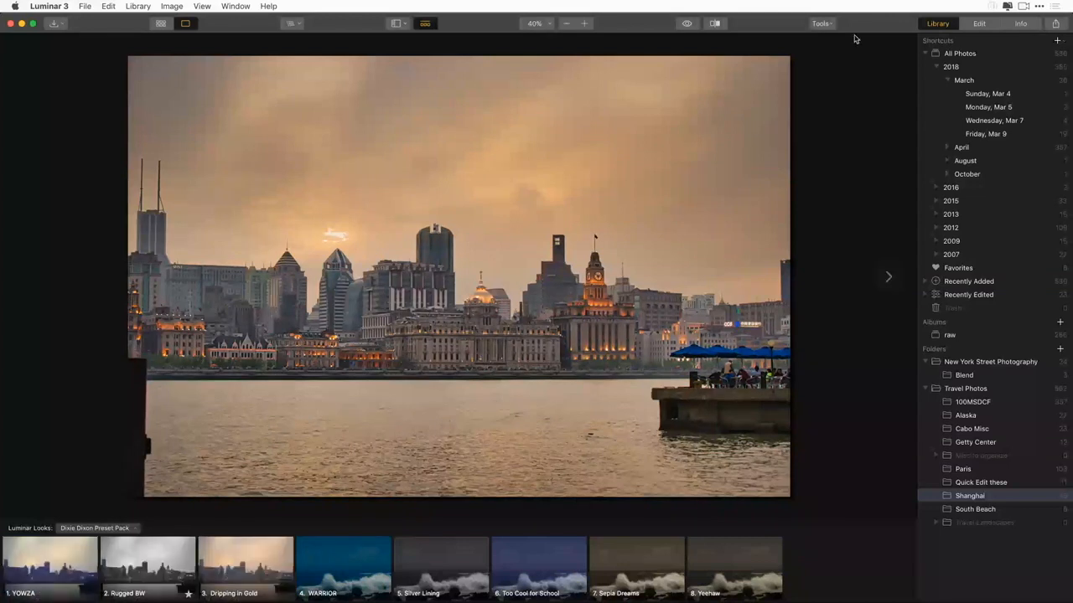
Examine the available editing tools and the external applications offered for sharing or opening the Shanghai photo, such as Photoshop.
{"action": "left_click", "coordinate": [821, 24]}
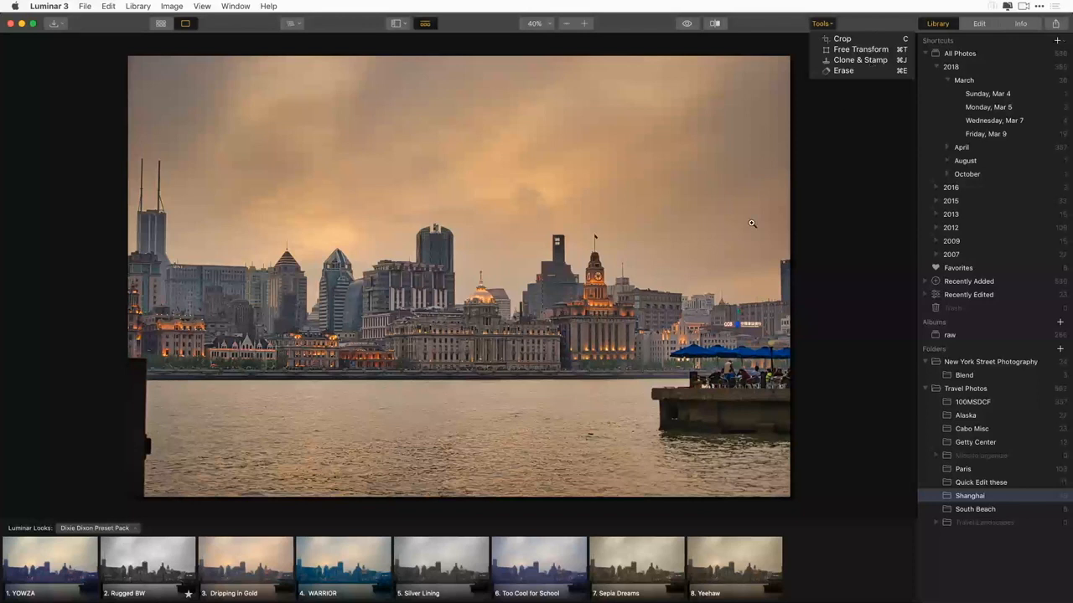
{"action": "left_click", "coordinate": [860, 150]}
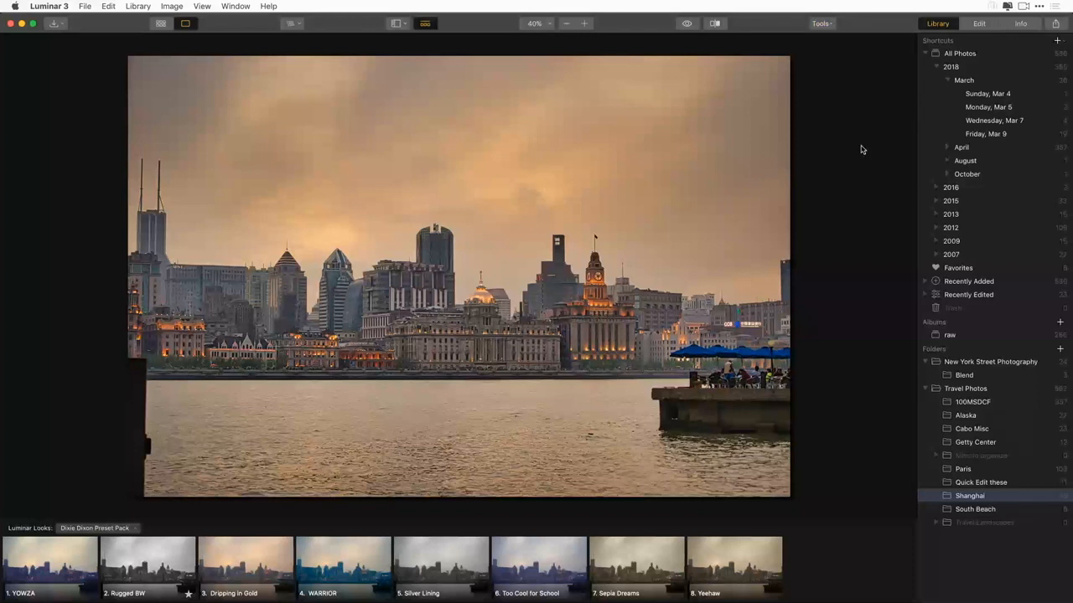
{"action": "left_click", "coordinate": [1056, 24]}
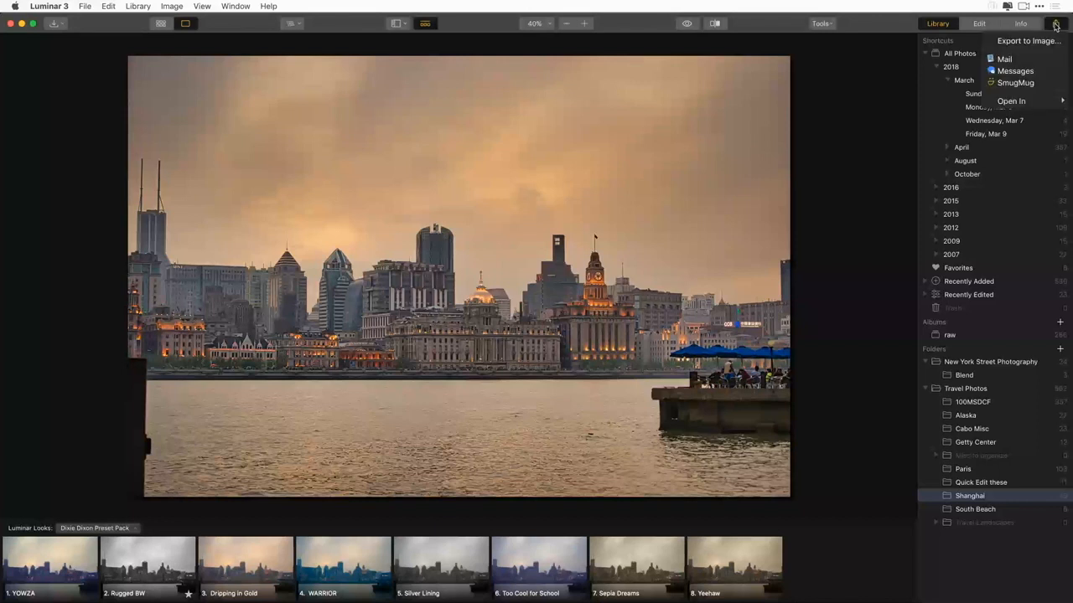
{"action": "mouse_move", "coordinate": [1004, 104]}
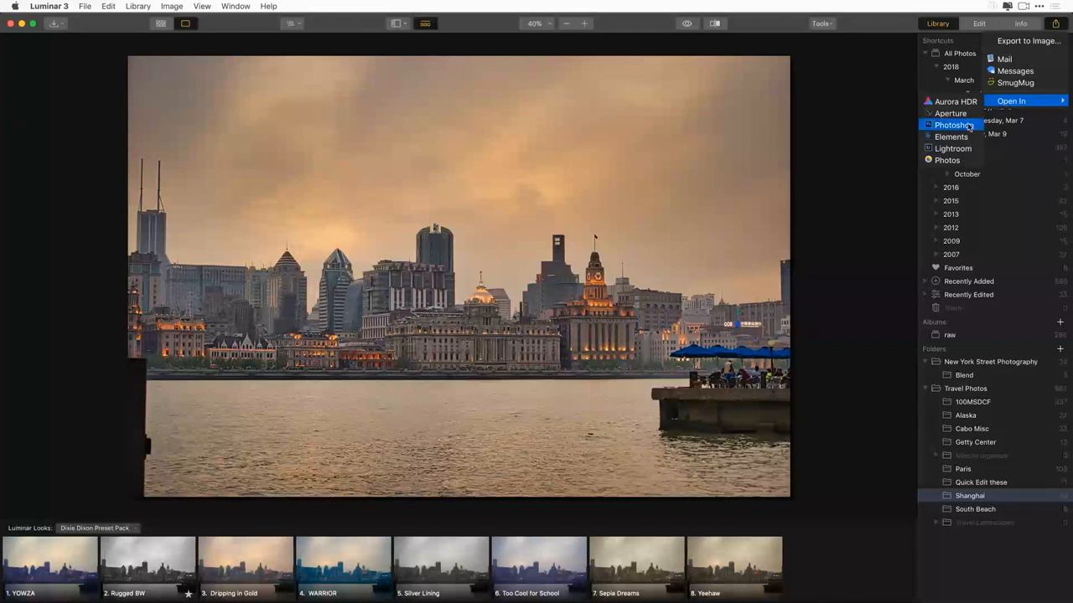
{"action": "left_click", "coordinate": [847, 174]}
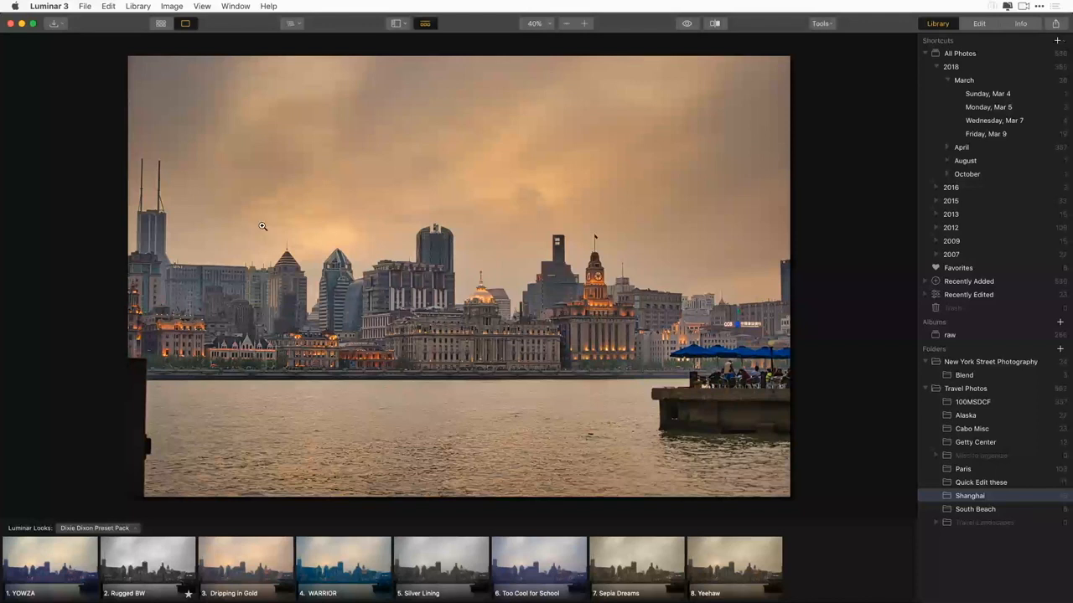
Try to install Luminar 3 as a plugin for Adobe Photoshop, and close the plugin installer.
{"action": "left_click", "coordinate": [63, 8]}
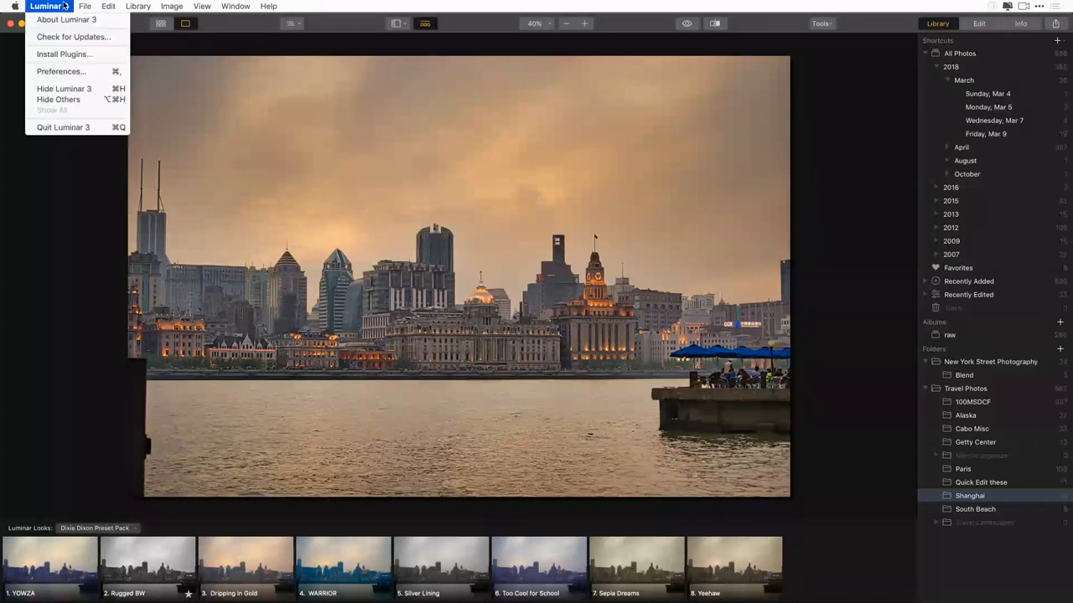
{"action": "left_click", "coordinate": [76, 56]}
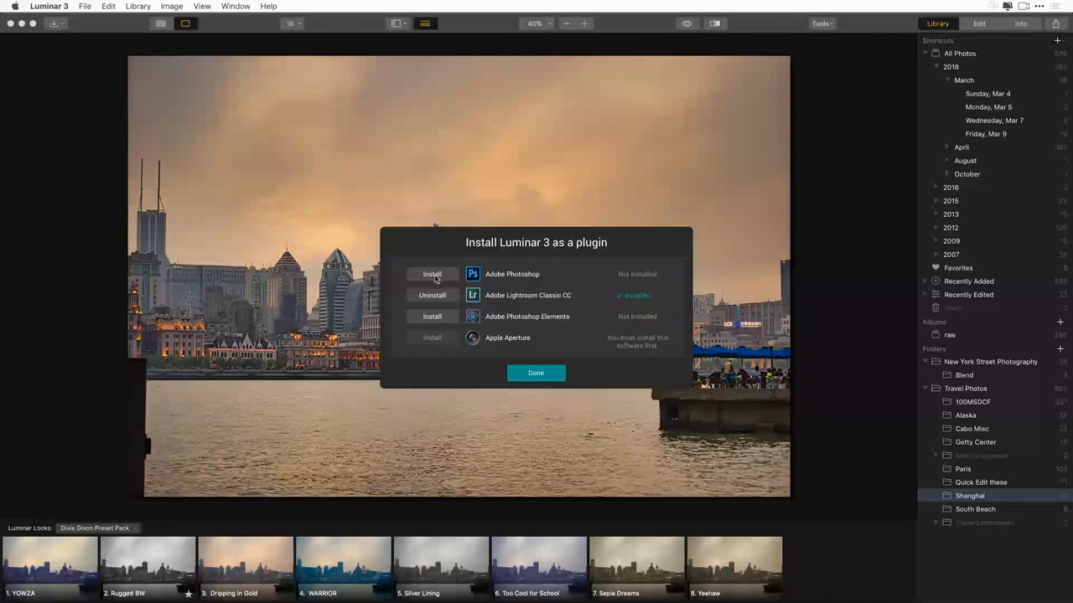
{"action": "left_click", "coordinate": [433, 275]}
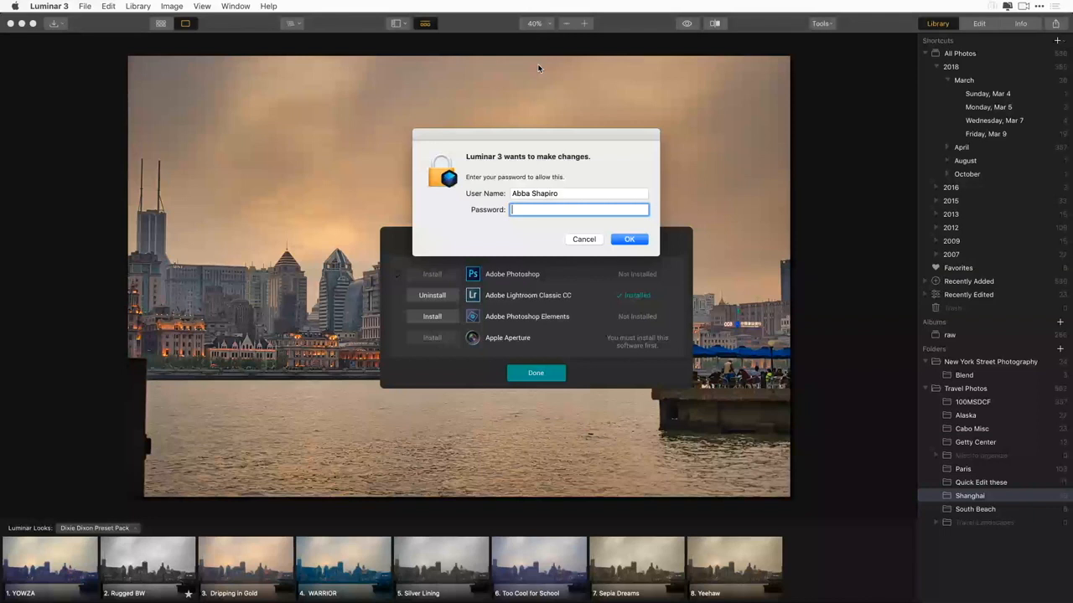
{"action": "key", "text": "Return"}
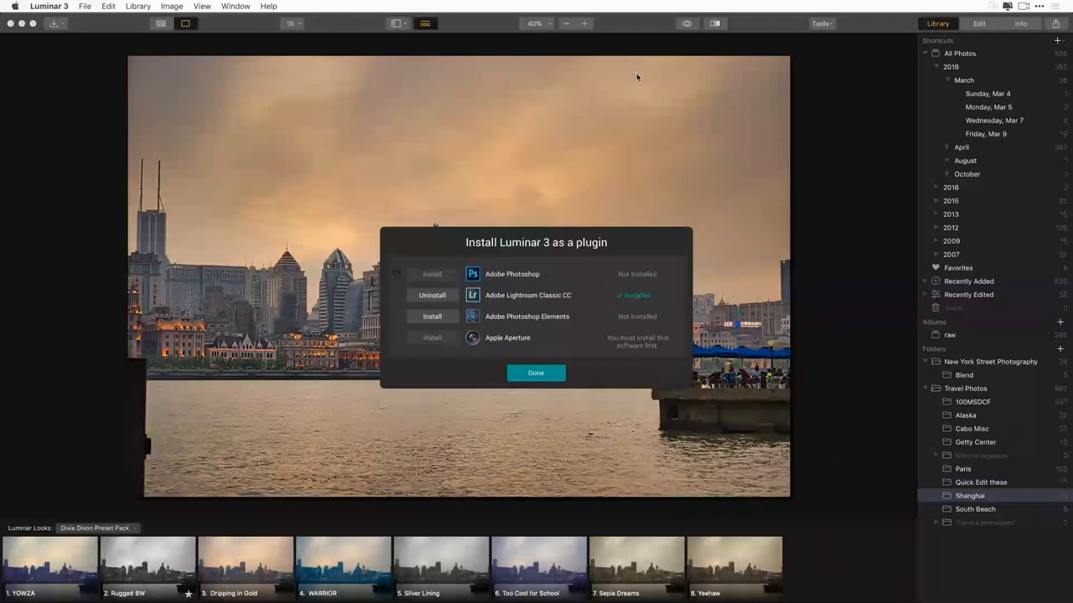
{"action": "left_click", "coordinate": [561, 372]}
{"action": "mouse_move", "coordinate": [838, 587]}
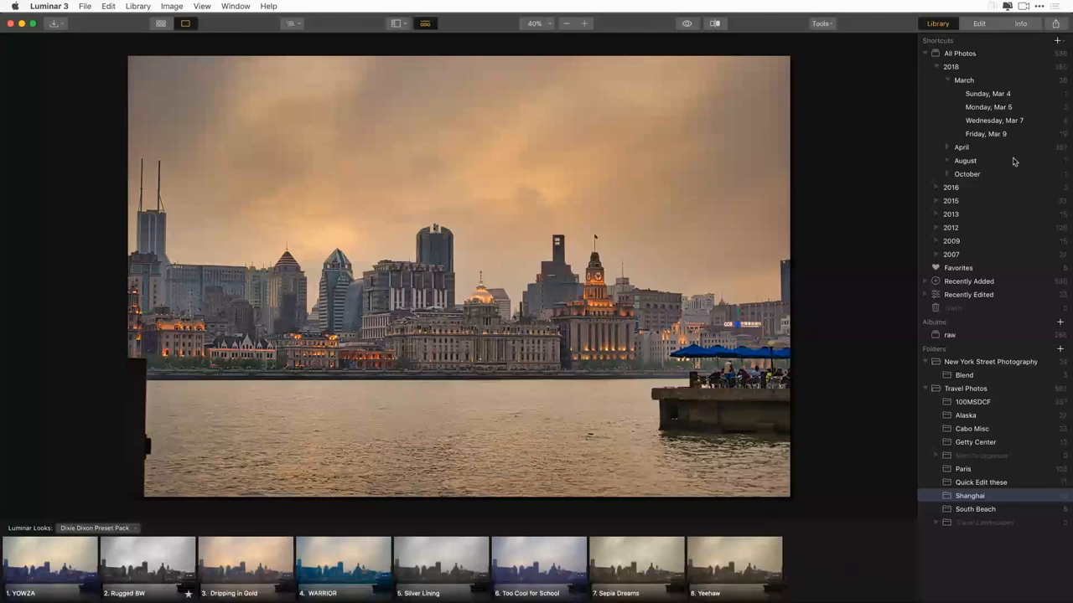
Send the Shanghai skyline photo from Luminar to Photoshop for further editing.
{"action": "left_click", "coordinate": [1054, 25]}
{"action": "mouse_move", "coordinate": [1014, 99]}
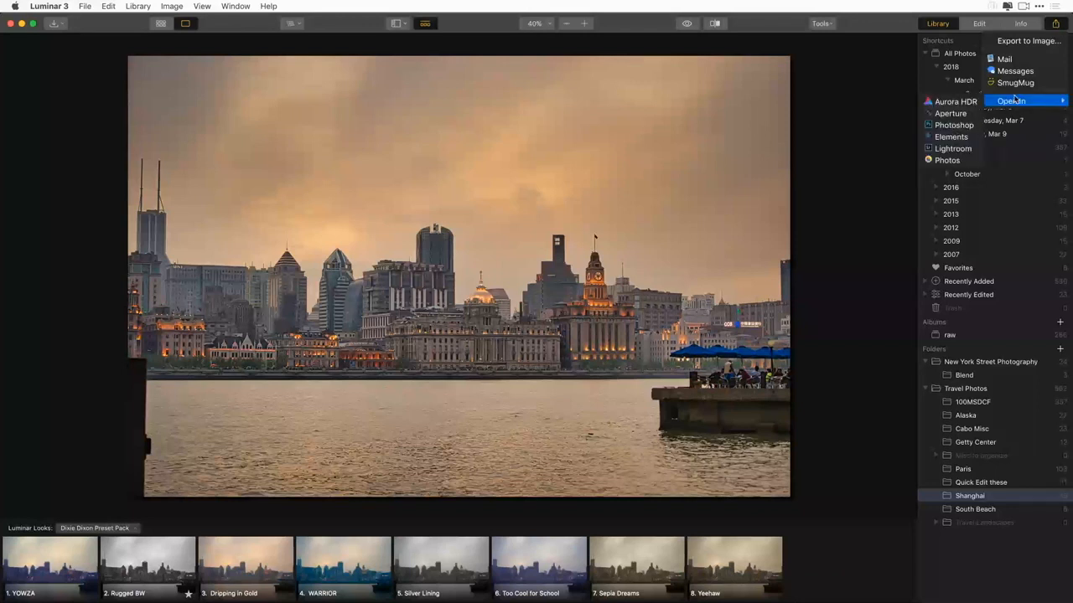
{"action": "left_click", "coordinate": [956, 126]}
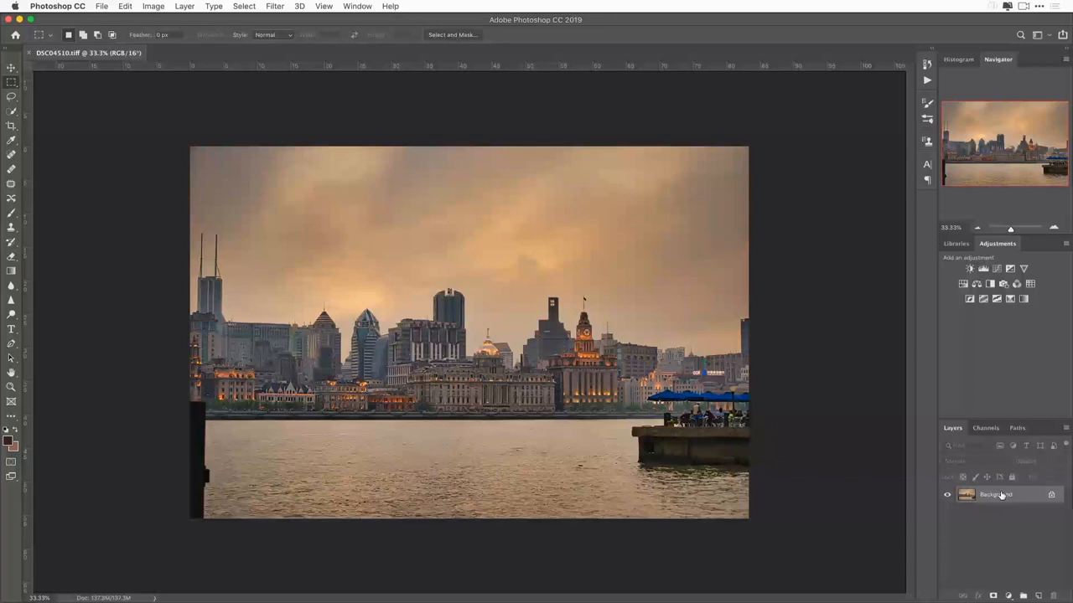
Add a Levels adjustment layer above the skyline photo, darken its midtones and close the adjustment's properties.
{"action": "left_click", "coordinate": [985, 269]}
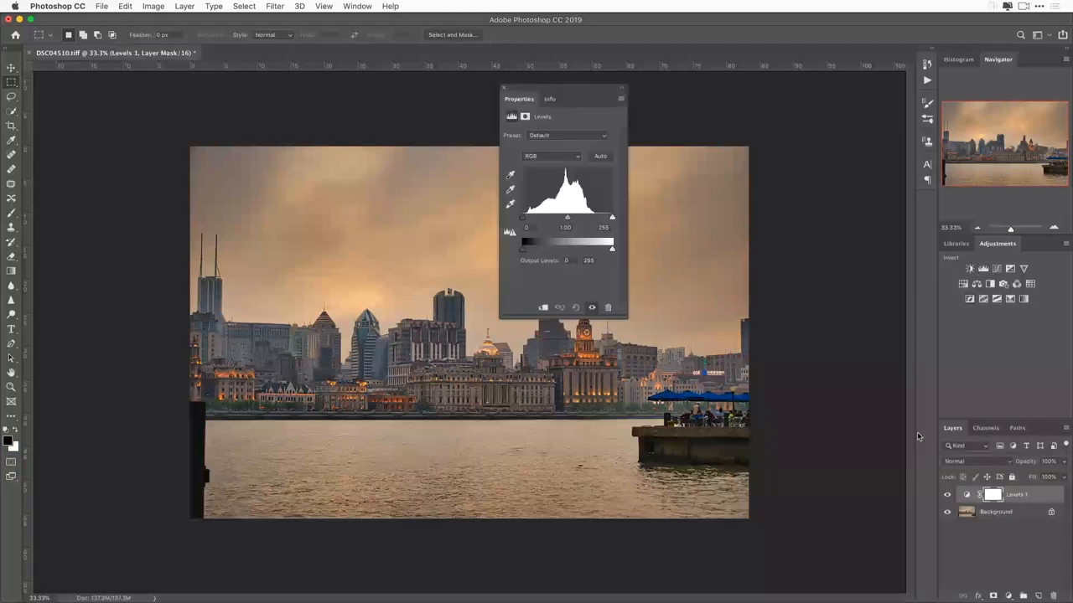
{"action": "left_click_drag", "start_coordinate": [567, 217], "coordinate": [566, 218]}
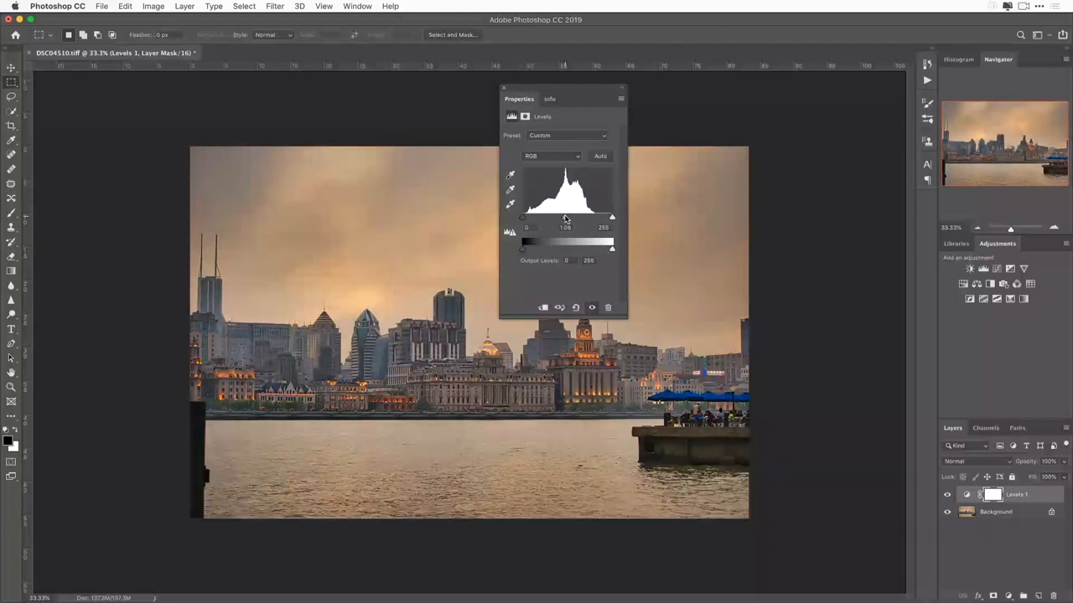
{"action": "left_click_drag", "start_coordinate": [566, 218], "coordinate": [574, 218]}
{"action": "left_click_drag", "start_coordinate": [572, 89], "coordinate": [790, 151]}
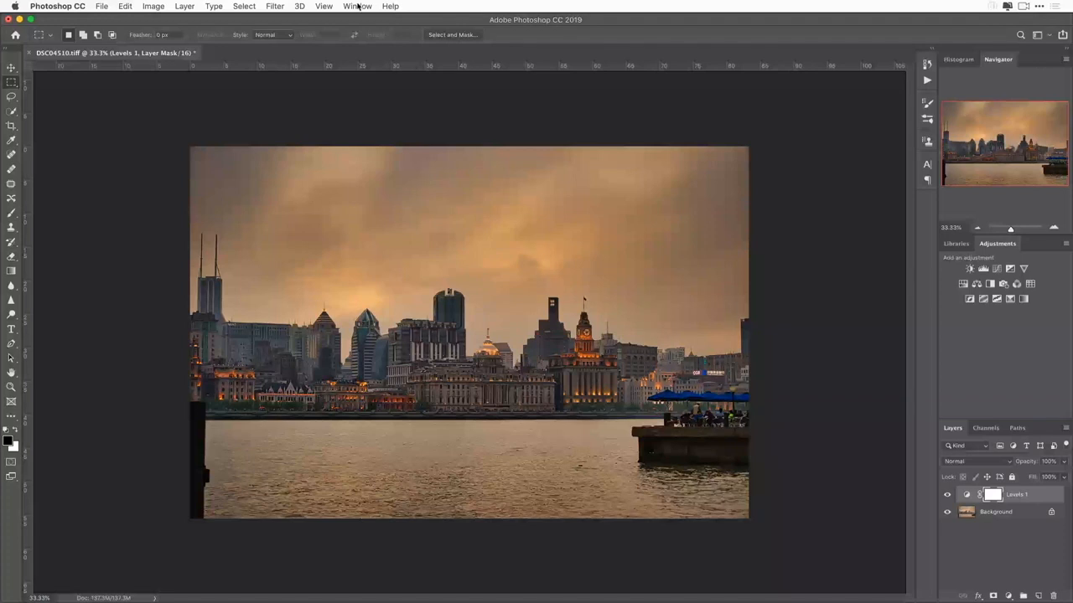
Flatten the Levels adjustment layer and the Background into a single layer.
{"action": "left_click", "coordinate": [275, 6]}
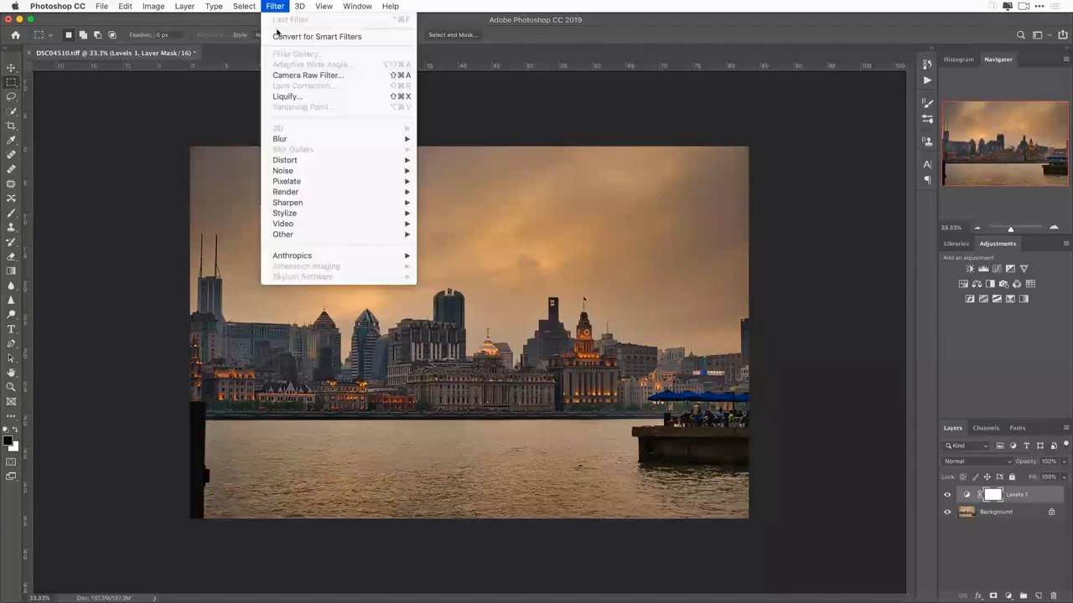
{"action": "left_click", "coordinate": [275, 7]}
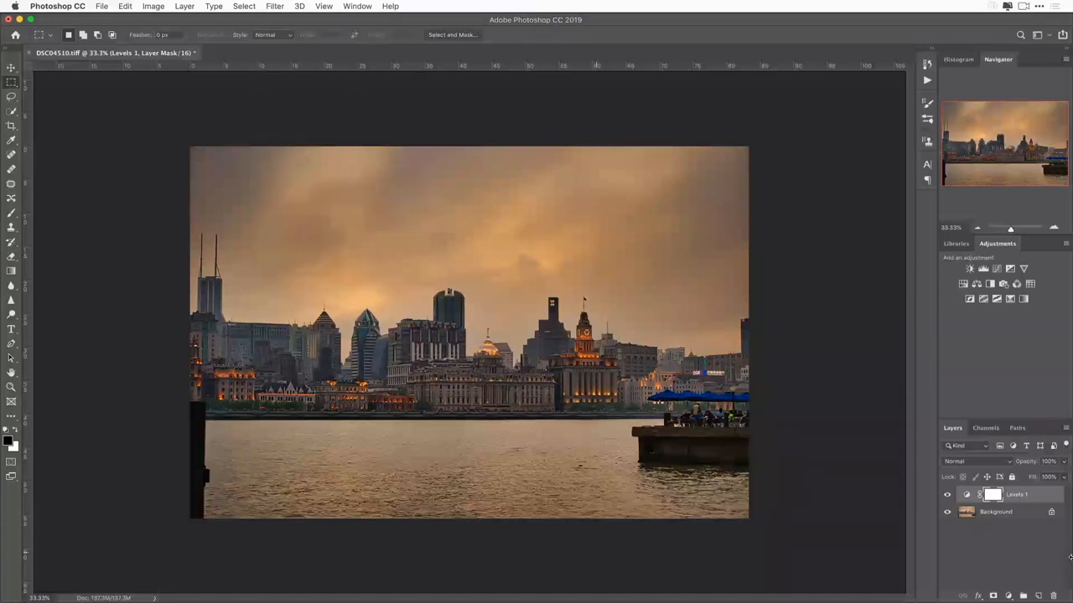
{"action": "left_click", "coordinate": [1001, 512]}
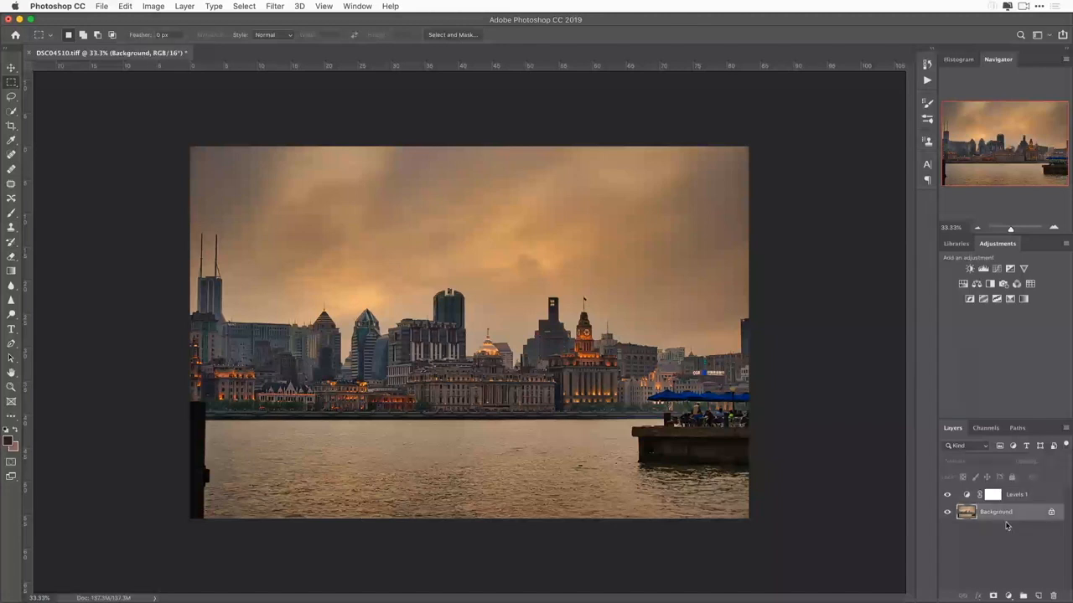
{"action": "right_click", "coordinate": [1007, 525]}
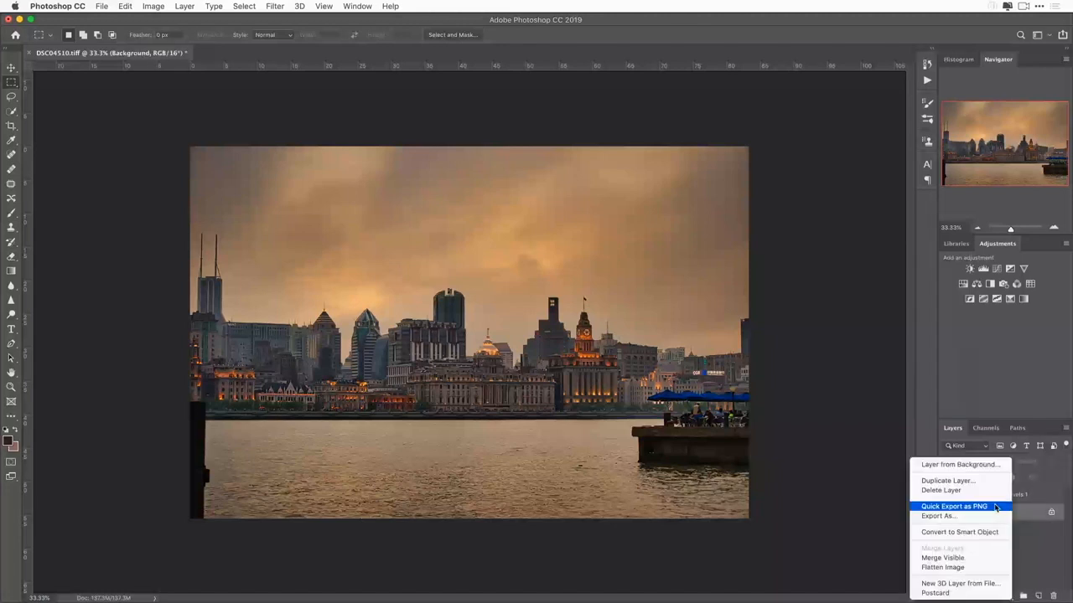
{"action": "left_click", "coordinate": [995, 507]}
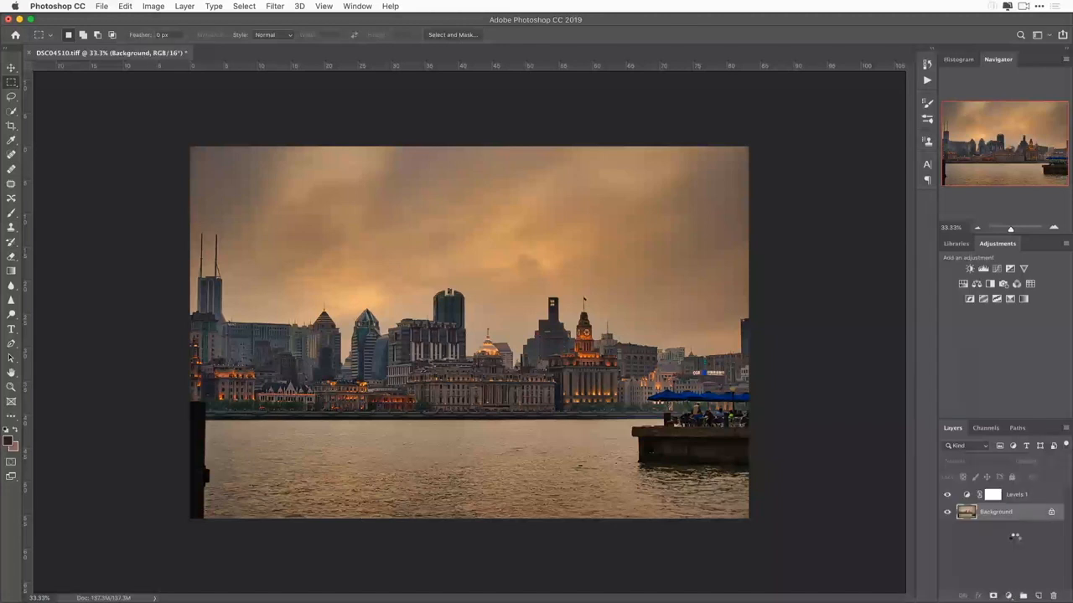
Open the flattened skyline image in the Luminar 3 plugin, listed as Test app Plugin among the Skylum Software filters.
{"action": "left_click", "coordinate": [274, 7]}
{"action": "mouse_move", "coordinate": [336, 279]}
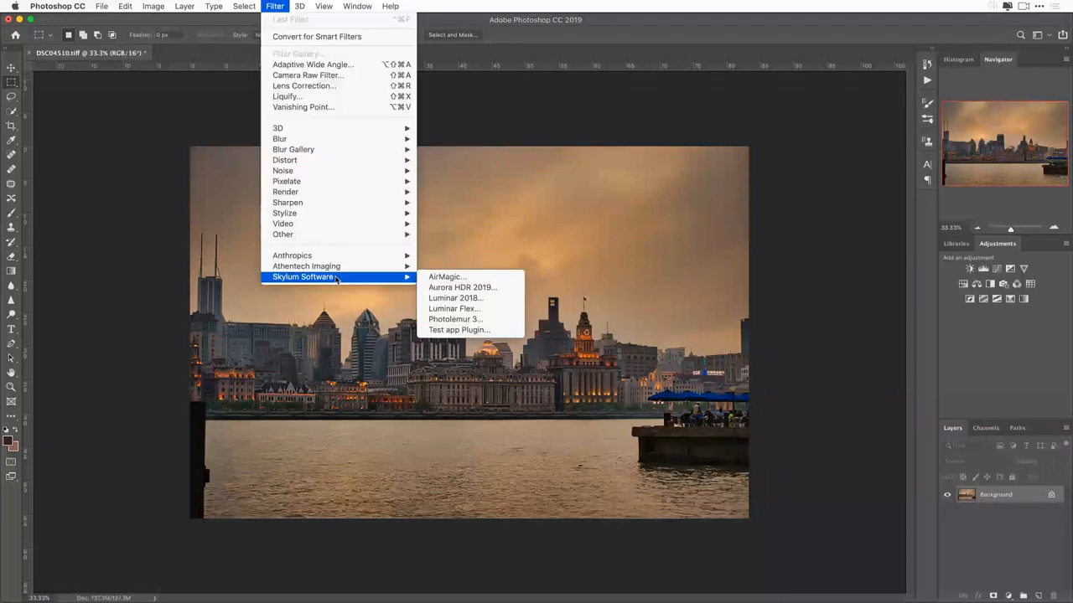
{"action": "left_click", "coordinate": [456, 320]}
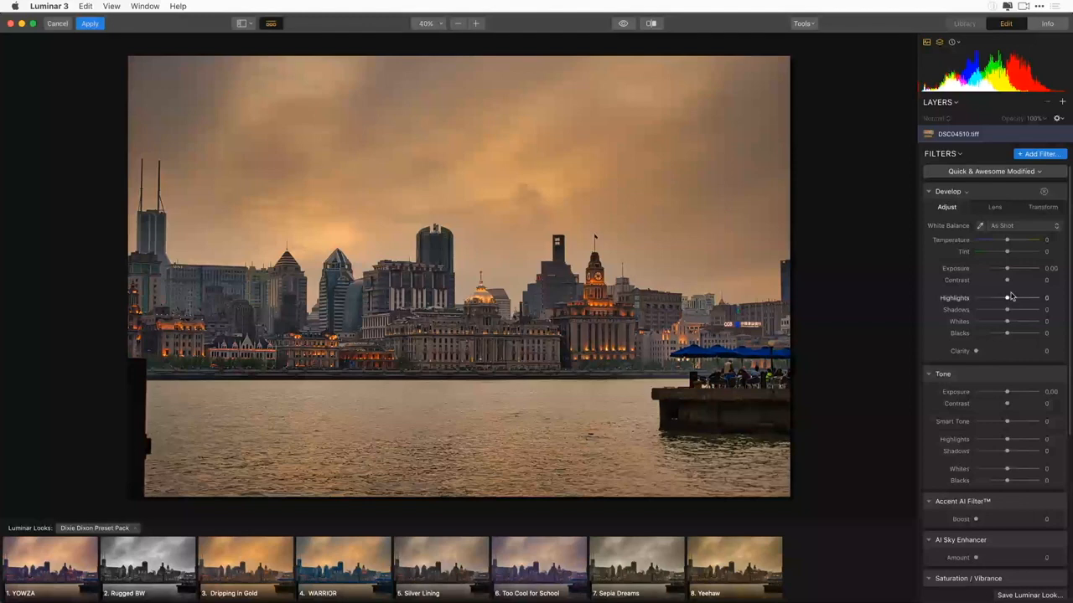
Set Develop Shadows to 77, Accent AI Boost to 73 and AI Sky Enhancer to 100, and apply the edits back to Photoshop.
{"action": "left_click_drag", "start_coordinate": [1009, 312], "coordinate": [1046, 308]}
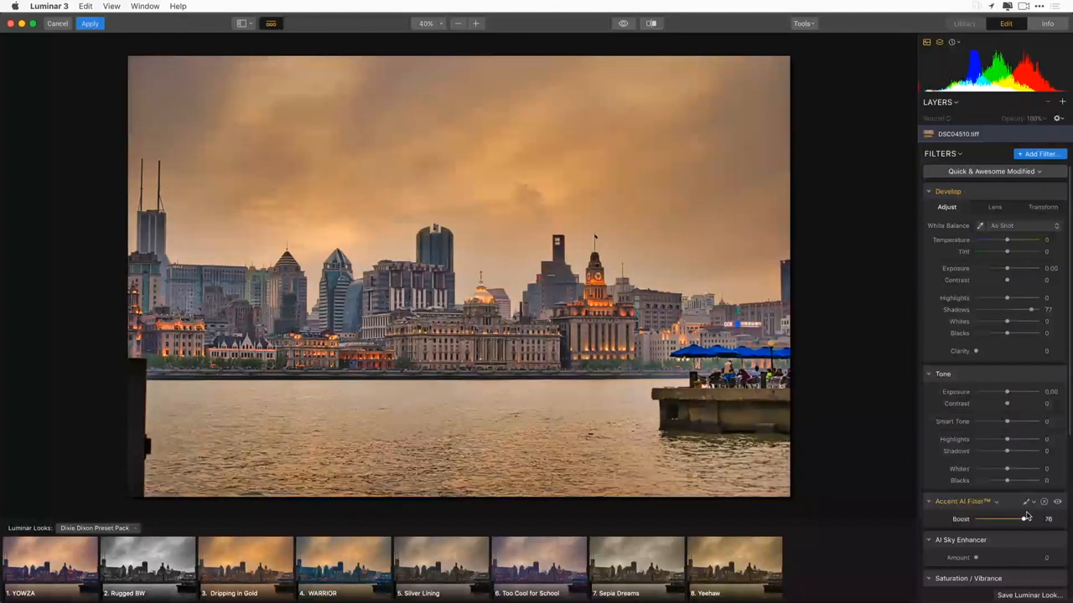
{"action": "left_click_drag", "start_coordinate": [1029, 519], "coordinate": [1022, 519]}
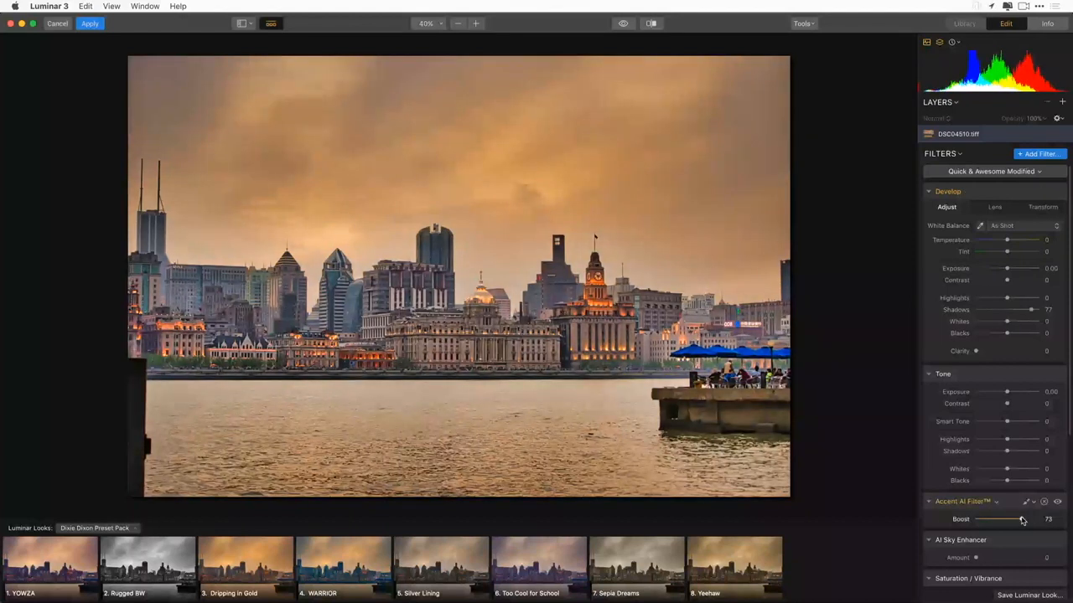
{"action": "left_click_drag", "start_coordinate": [976, 557], "coordinate": [1041, 558]}
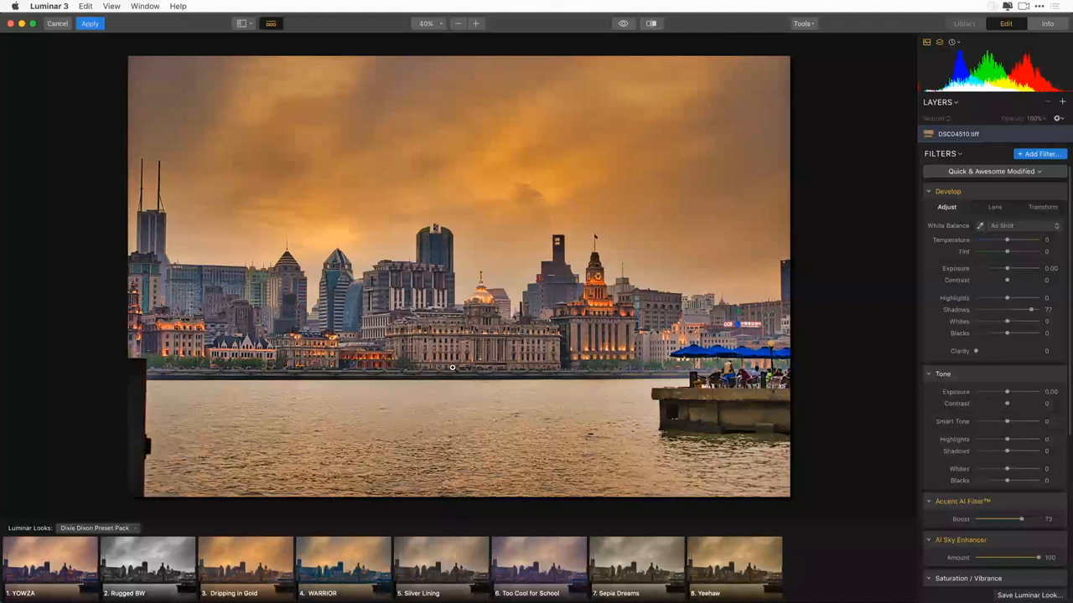
{"action": "left_click", "coordinate": [91, 25]}
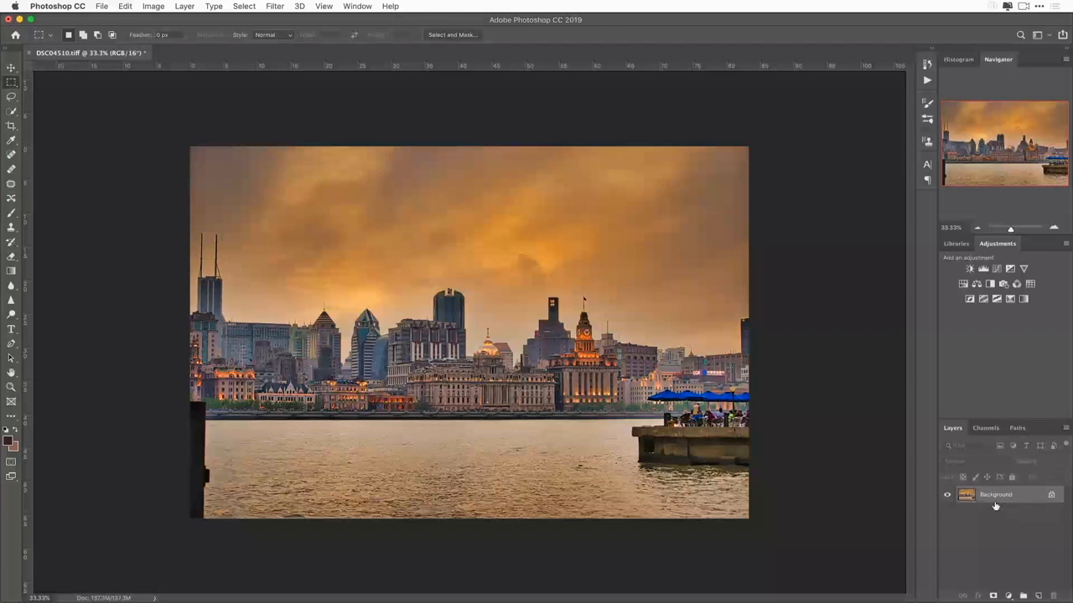
Compare the skyline image before and after the plugin edit using the history states, ending on the plugin result.
{"action": "left_click", "coordinate": [926, 65]}
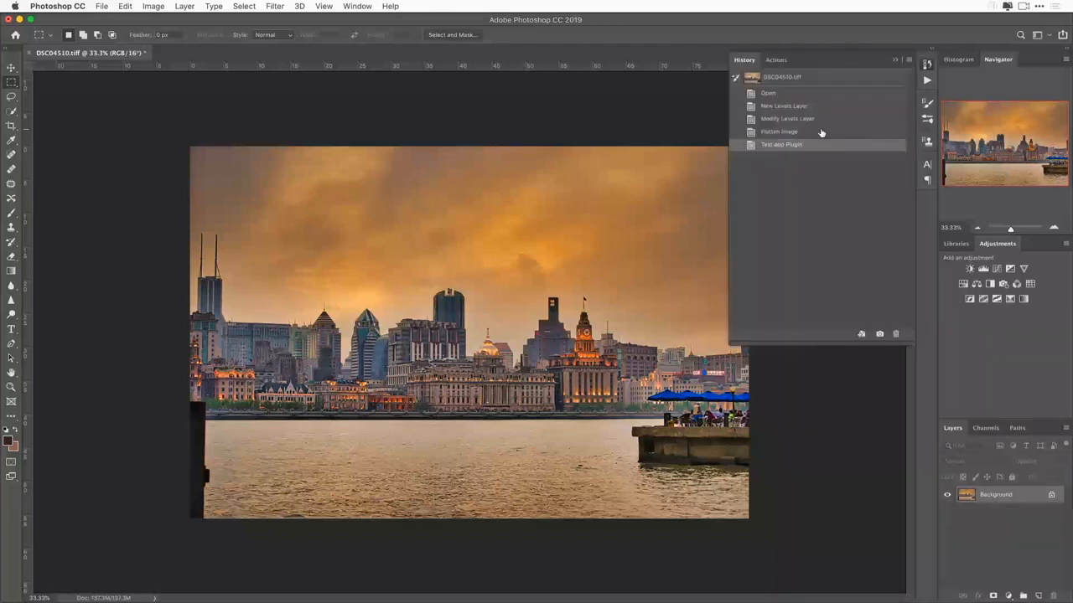
{"action": "left_click", "coordinate": [823, 133]}
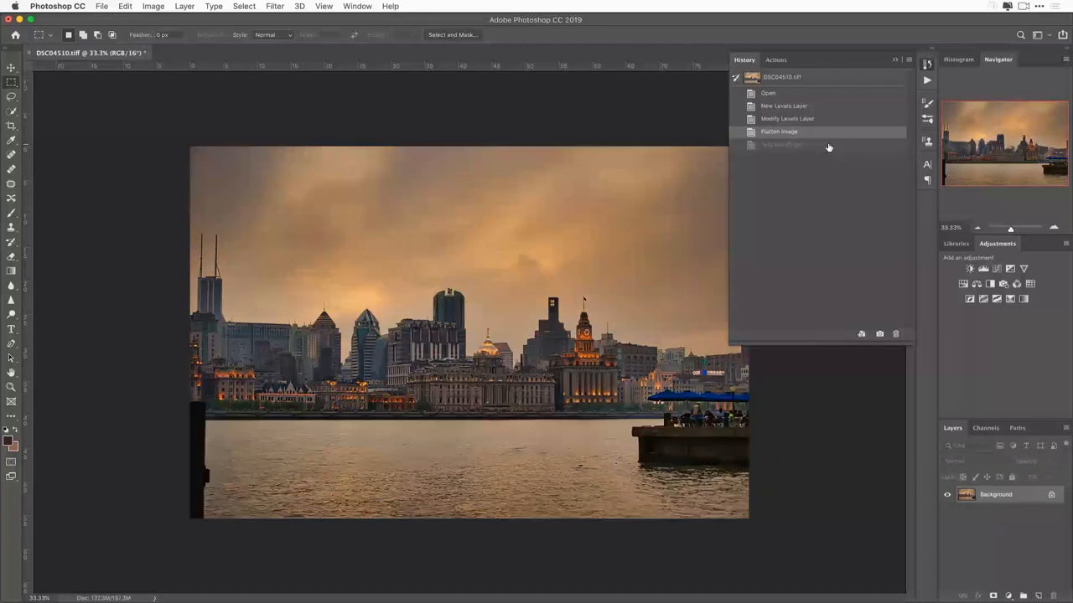
{"action": "left_click", "coordinate": [828, 145]}
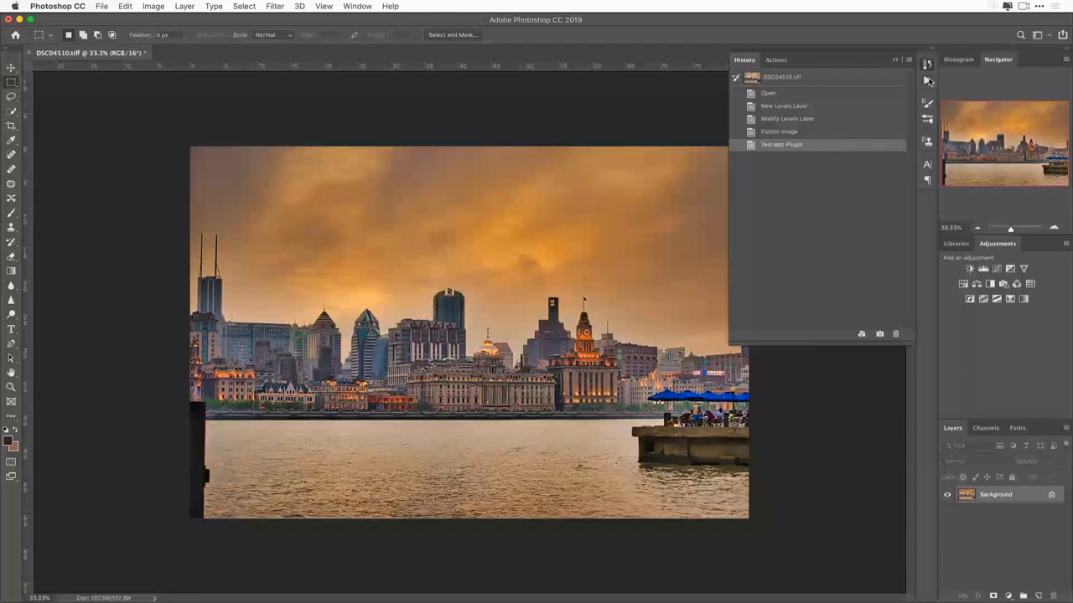
{"action": "left_click", "coordinate": [895, 60]}
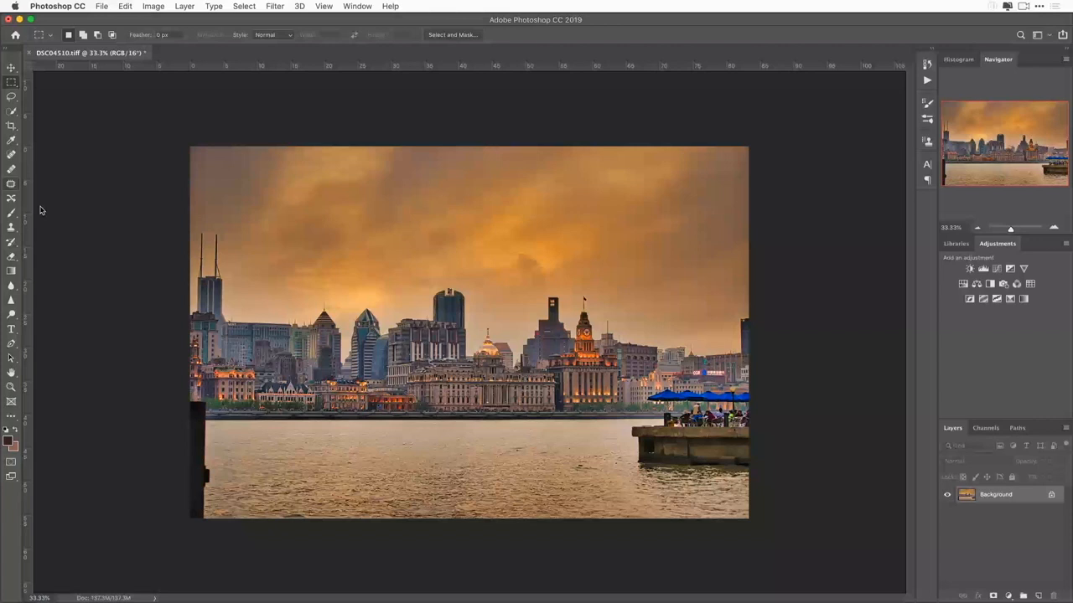
Add a line of white text in the sky above the buildings and set its font size to 300 pt.
{"action": "key", "text": "t"}
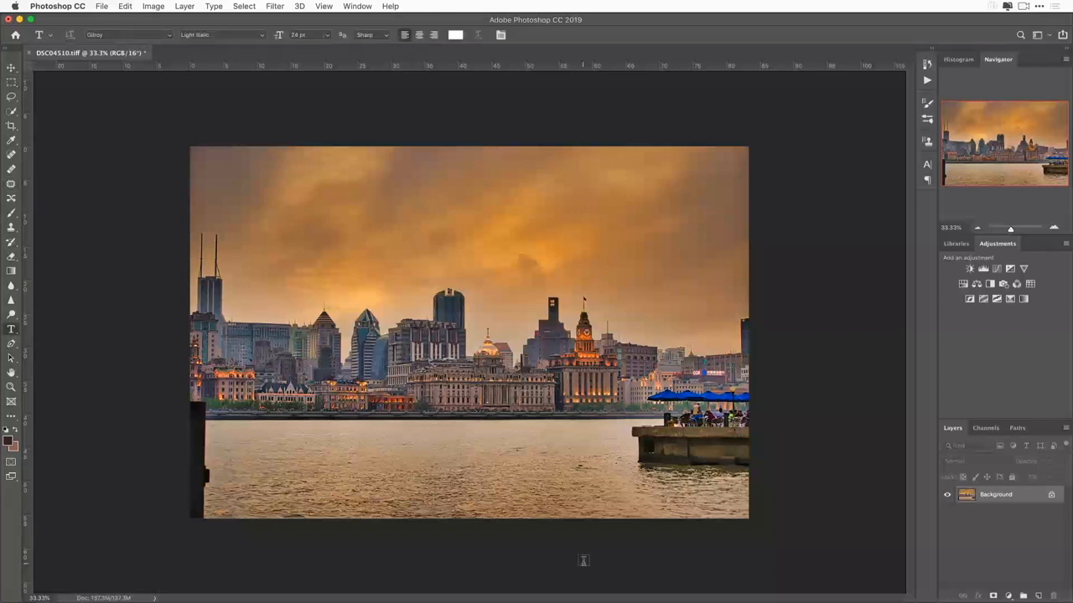
{"action": "left_click", "coordinate": [321, 228]}
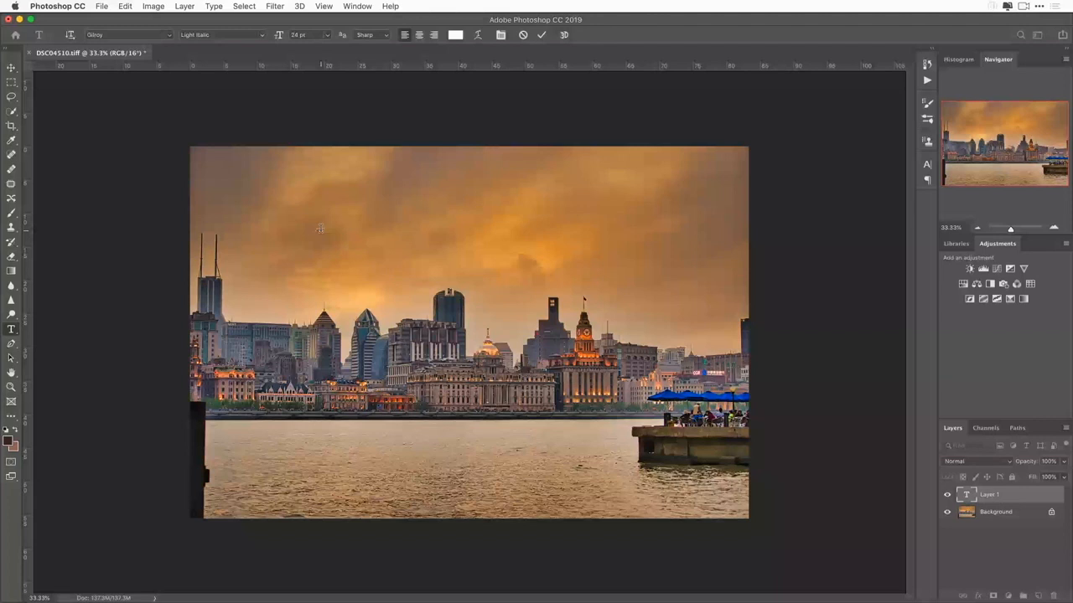
{"action": "left_click", "coordinate": [316, 35]}
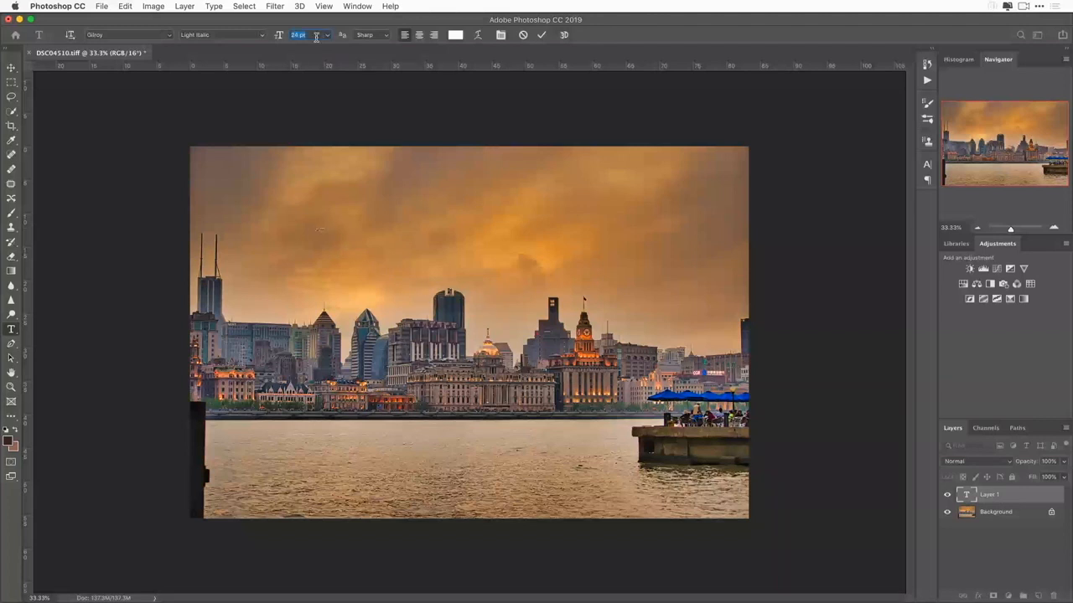
{"action": "left_click", "coordinate": [327, 35]}
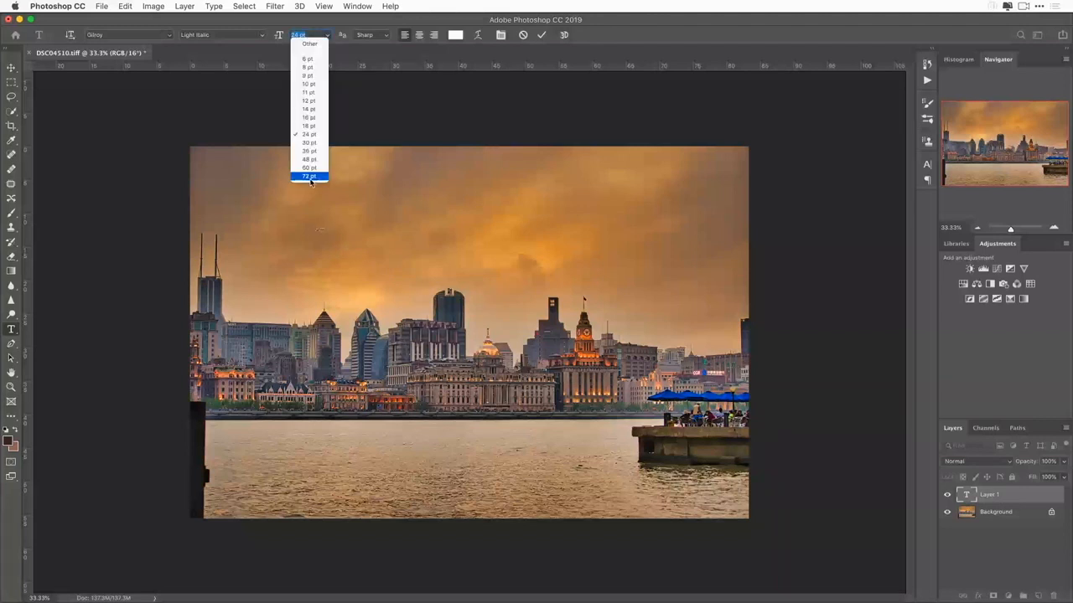
{"action": "left_click", "coordinate": [310, 176]}
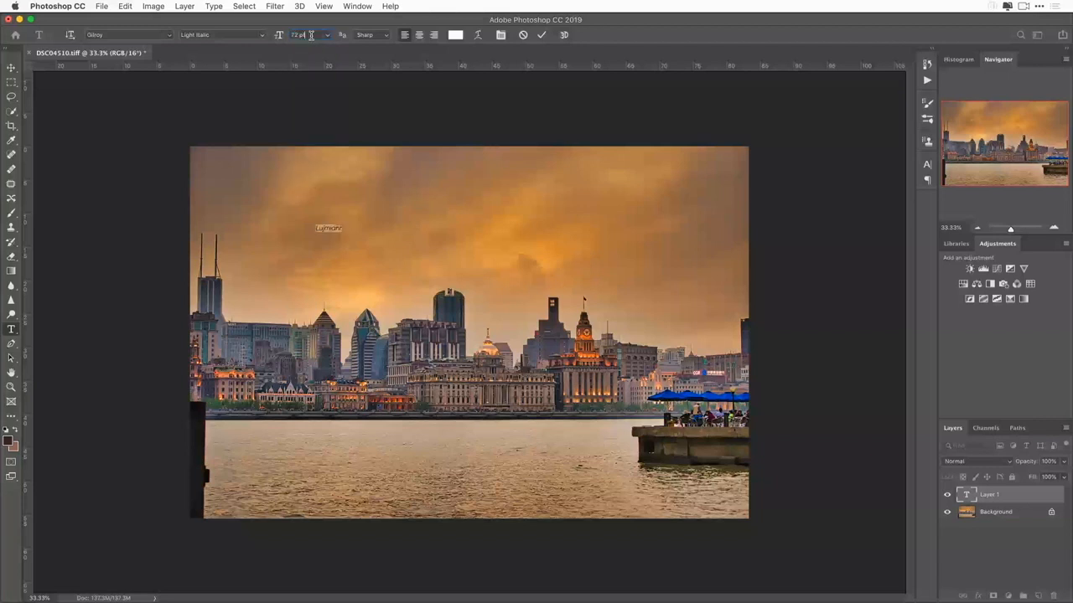
{"action": "left_click", "coordinate": [311, 35]}
{"action": "type", "text": "300"}
{"action": "key", "text": "Return"}
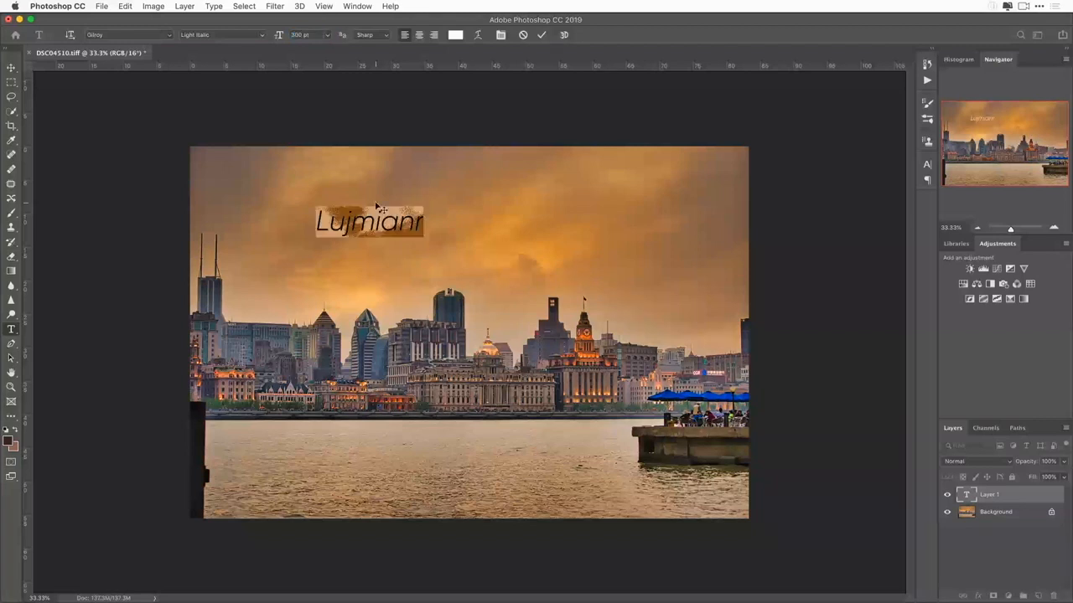
Replace the sky text's wording with "Luminar 3" and look at the available fonts.
{"action": "type", "text": "Lum"}
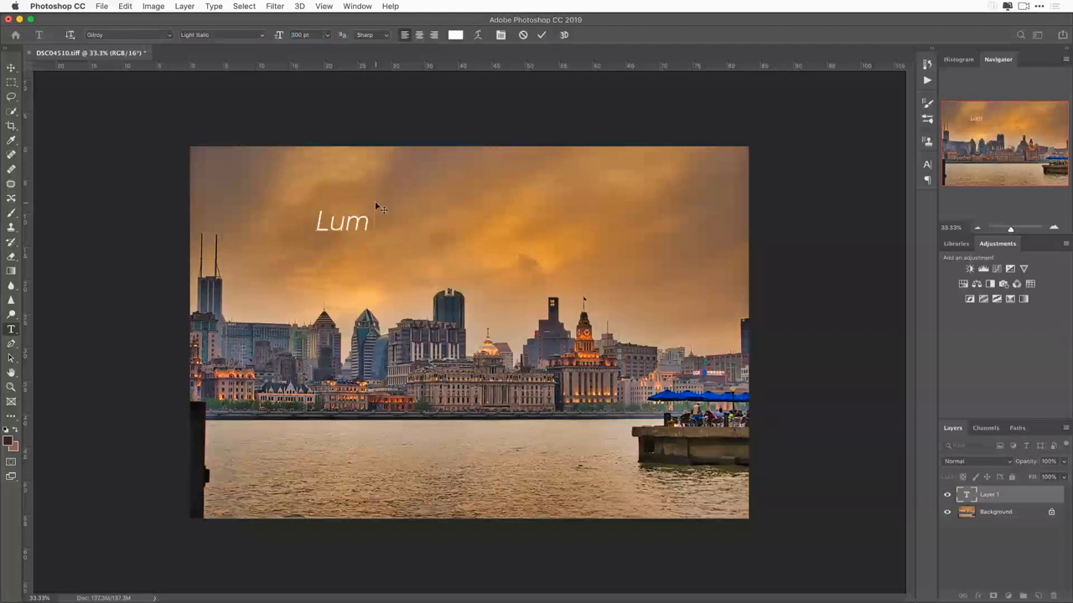
{"action": "type", "text": "inar 3"}
{"action": "key", "text": "super+a"}
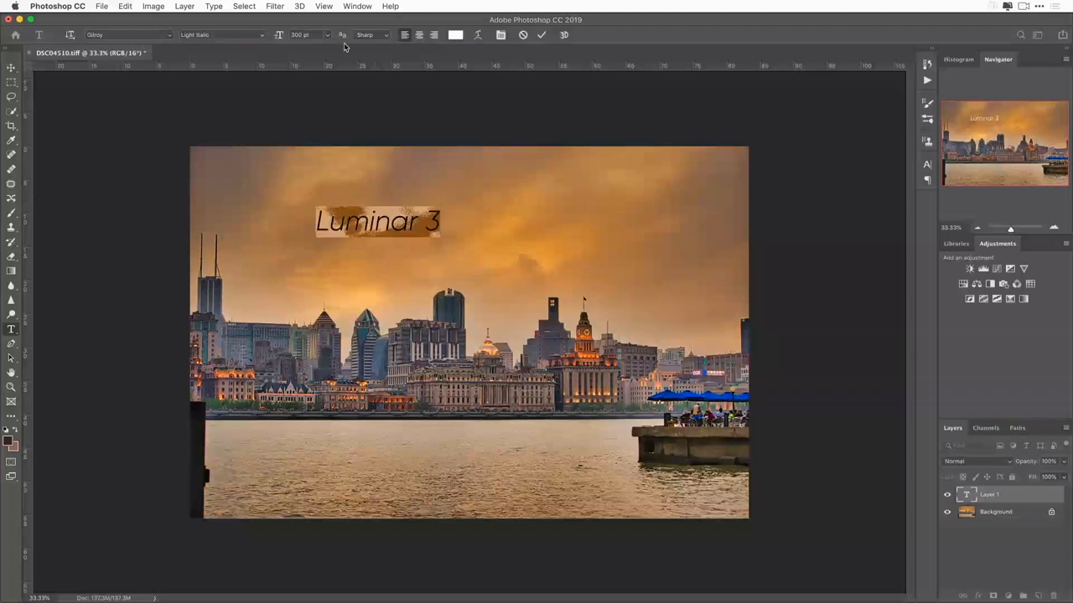
{"action": "left_click", "coordinate": [149, 35]}
{"action": "left_click", "coordinate": [170, 36]}
{"action": "left_click", "coordinate": [170, 36]}
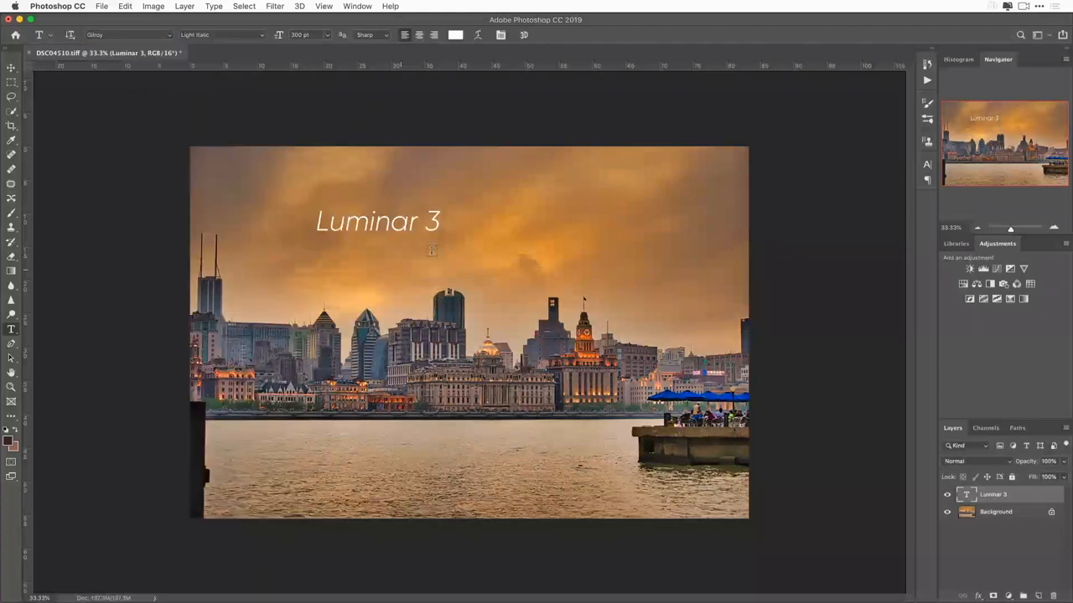
Move the "Luminar 3" text down onto the water in the photo's lower-left area with Free Transform.
{"action": "left_click", "coordinate": [431, 250]}
{"action": "left_click", "coordinate": [1029, 509]}
{"action": "key", "text": "ctrl+t"}
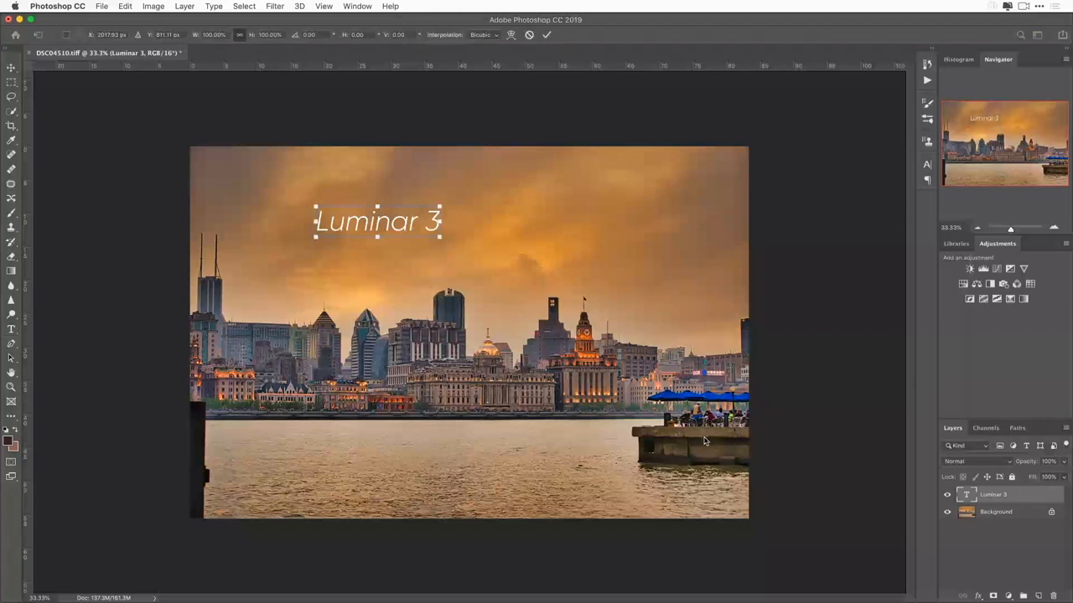
{"action": "left_click_drag", "start_coordinate": [361, 225], "coordinate": [292, 475]}
{"action": "key", "text": "Return"}
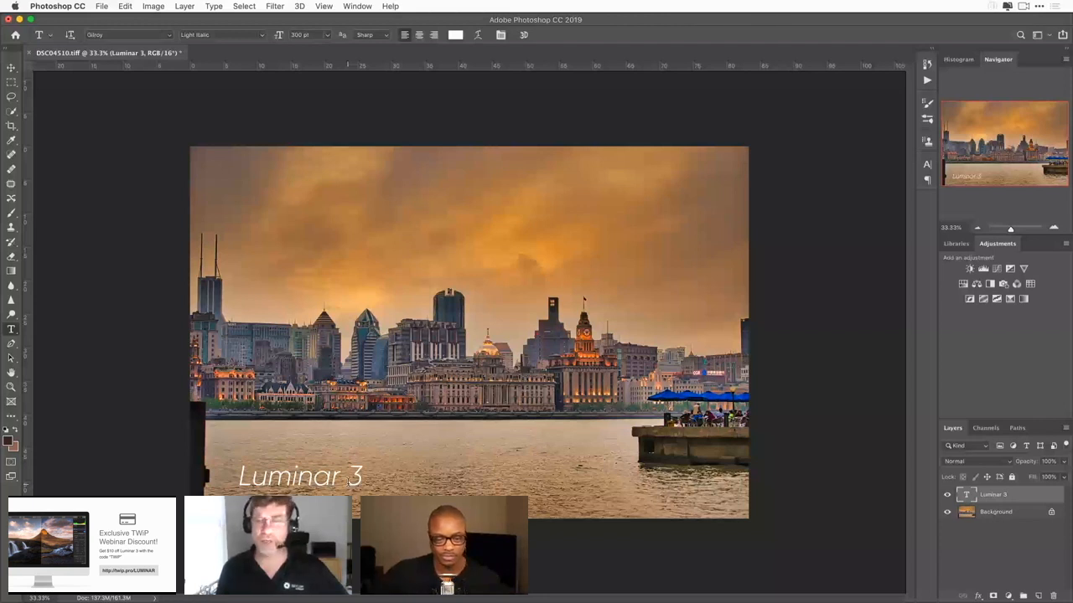